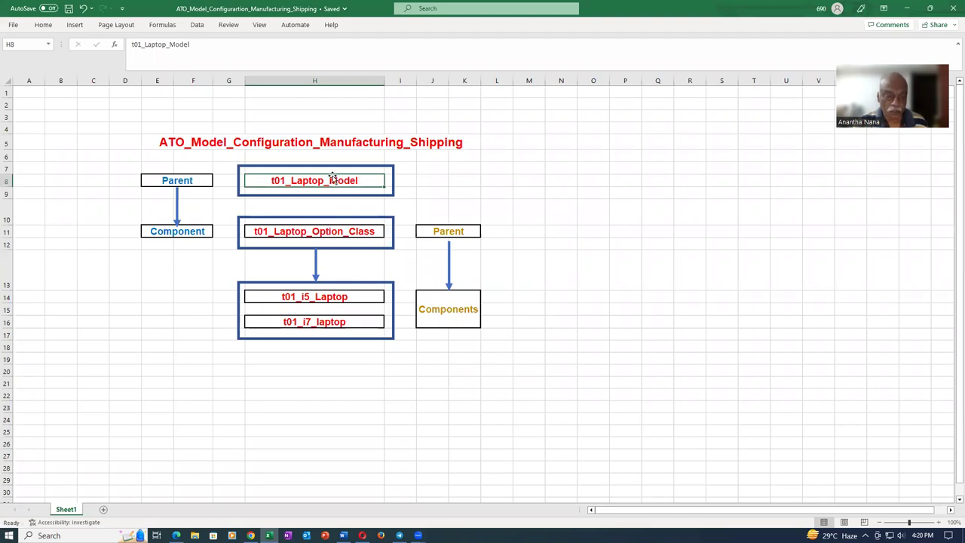
- Examine the laptop model's parent-component diagram, covering the option class and the t01_i5_Laptop and t01_i7_laptop components
left_click(338, 231)
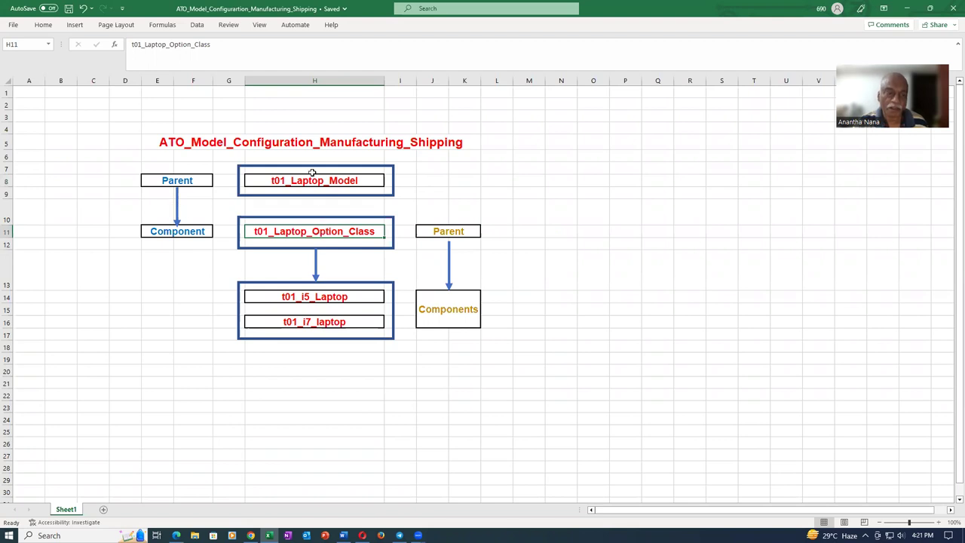
left_click(465, 232)
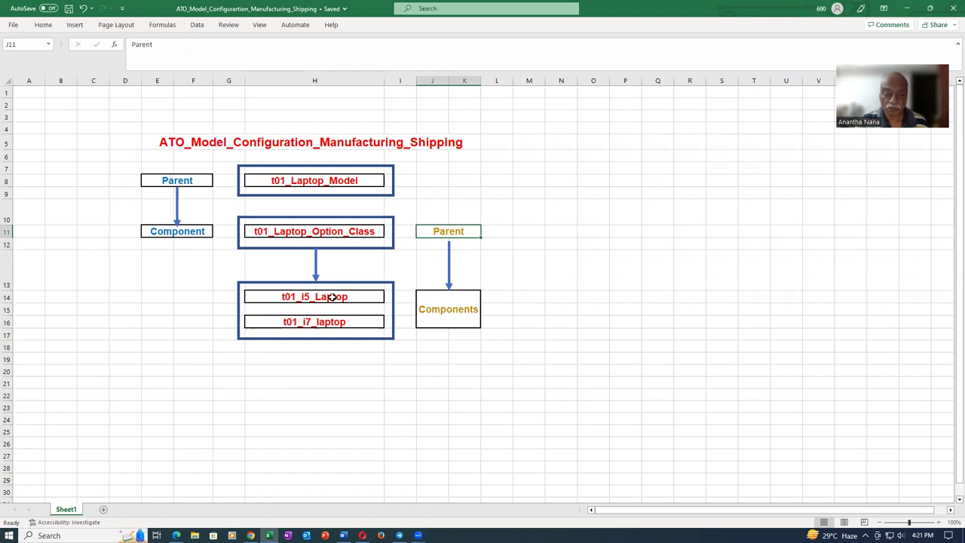
left_click(325, 227)
left_click(459, 234)
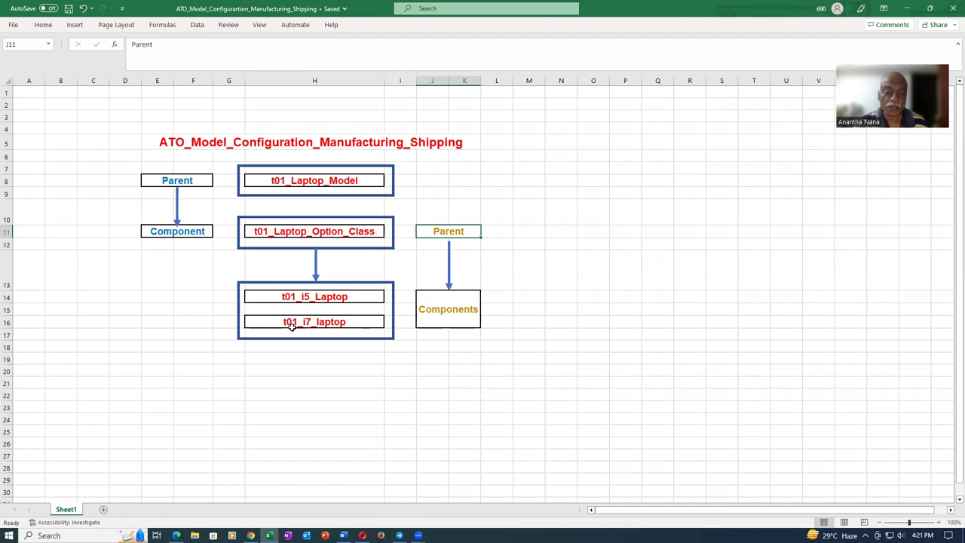
left_click(294, 296)
left_click(300, 323)
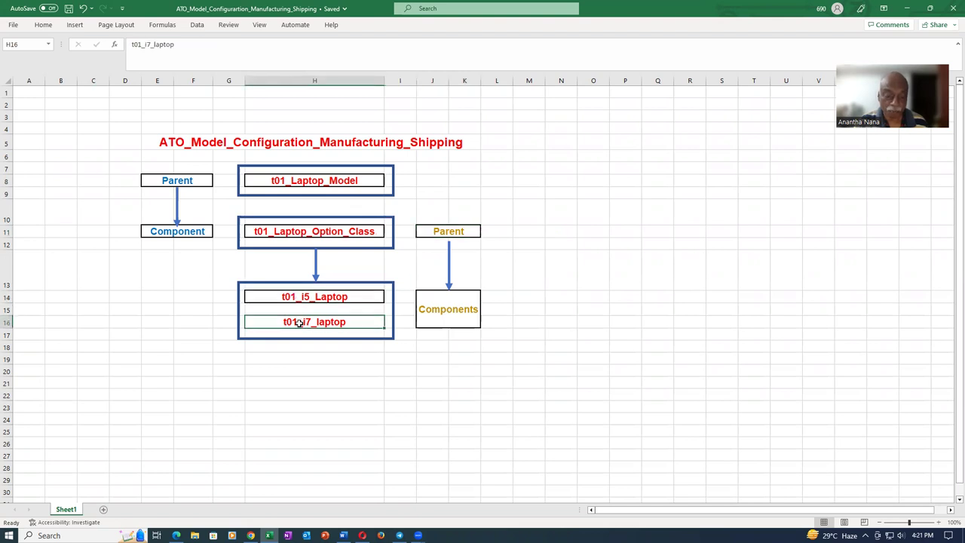
left_click(309, 302)
left_click(309, 322)
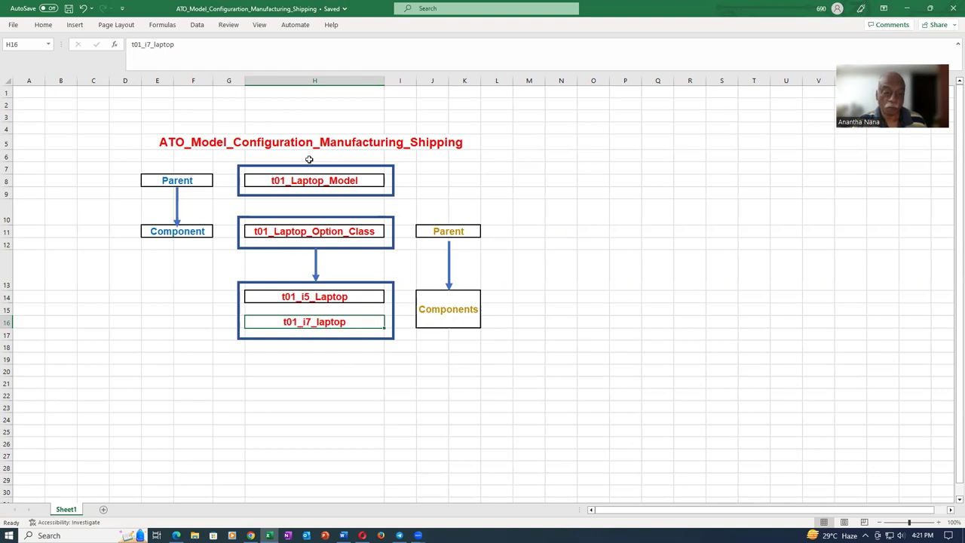
- Copy the t01_i5_Laptop item name from the worksheet and switch to Oracle Fusion Cloud Applications in Opera
left_click(318, 298)
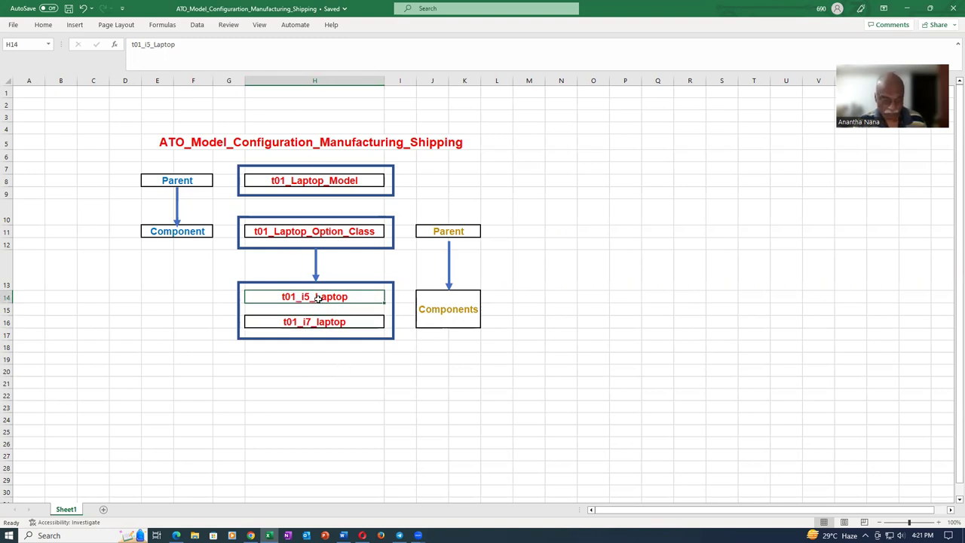
key("ctrl+c")
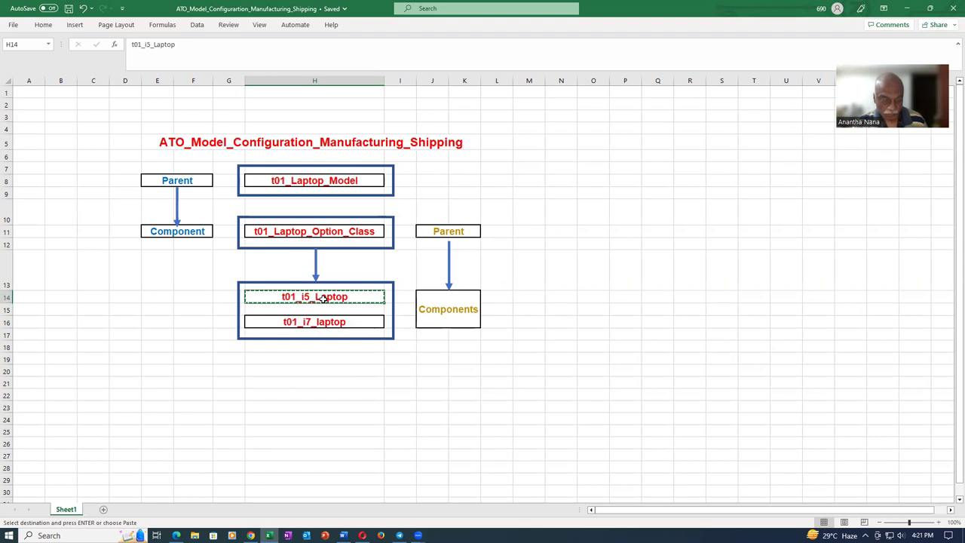
key("alt+Tab")
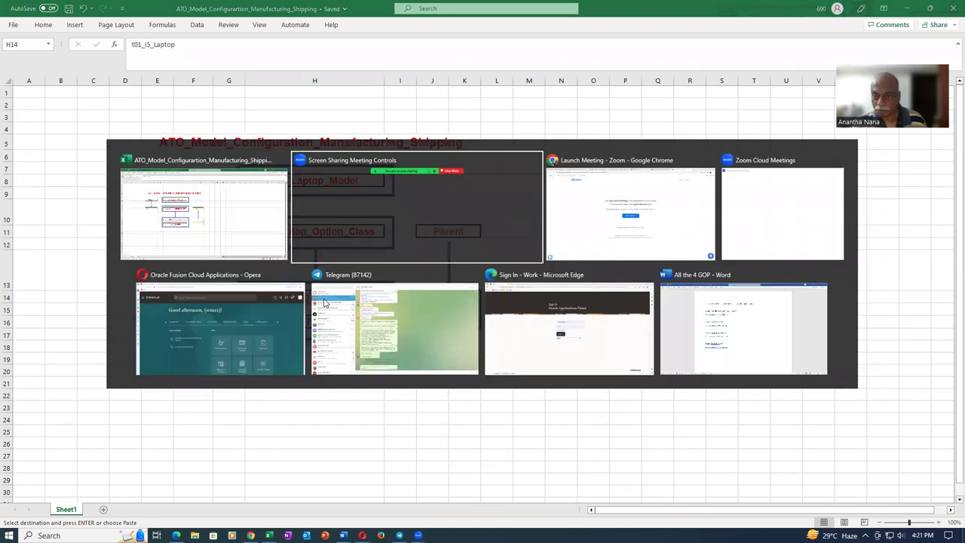
key("Tab")
key("Tab")
key("Tab")
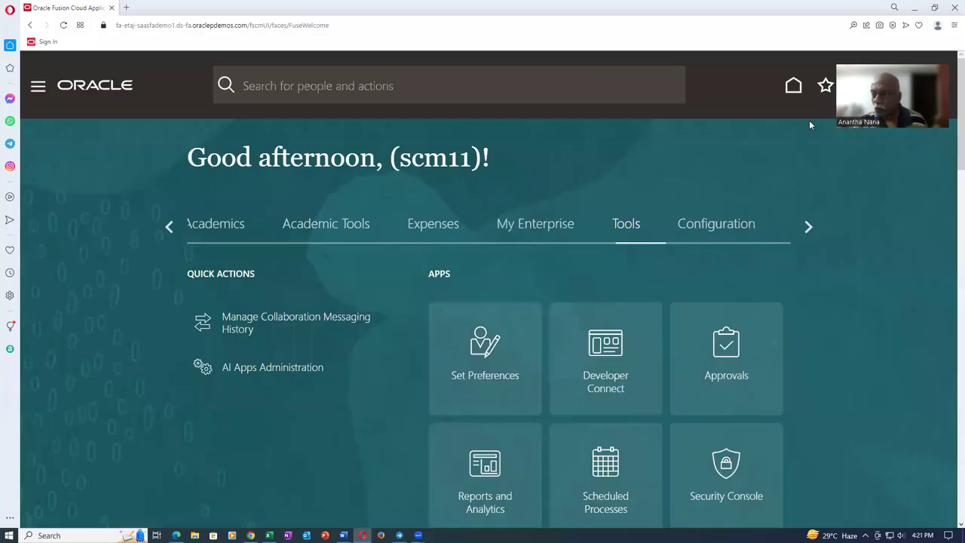
left_click_drag(859, 98, 852, 373)
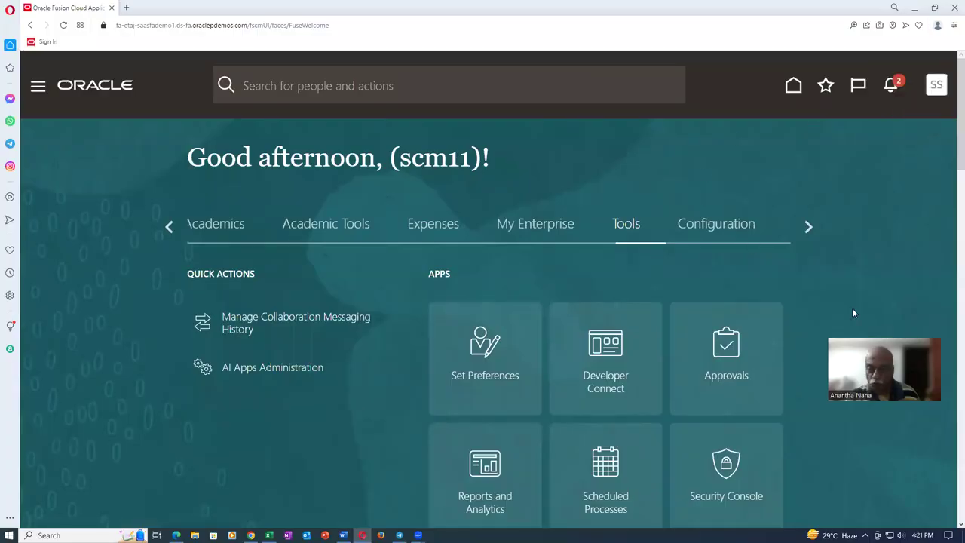
- Open Product Information Management from the favorites and start the Create Item task
left_click(827, 87)
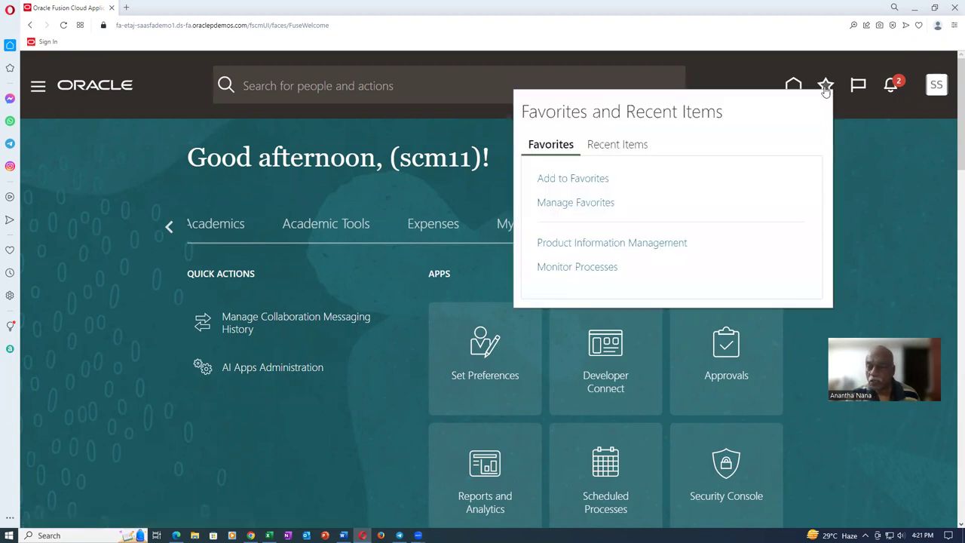
left_click(589, 249)
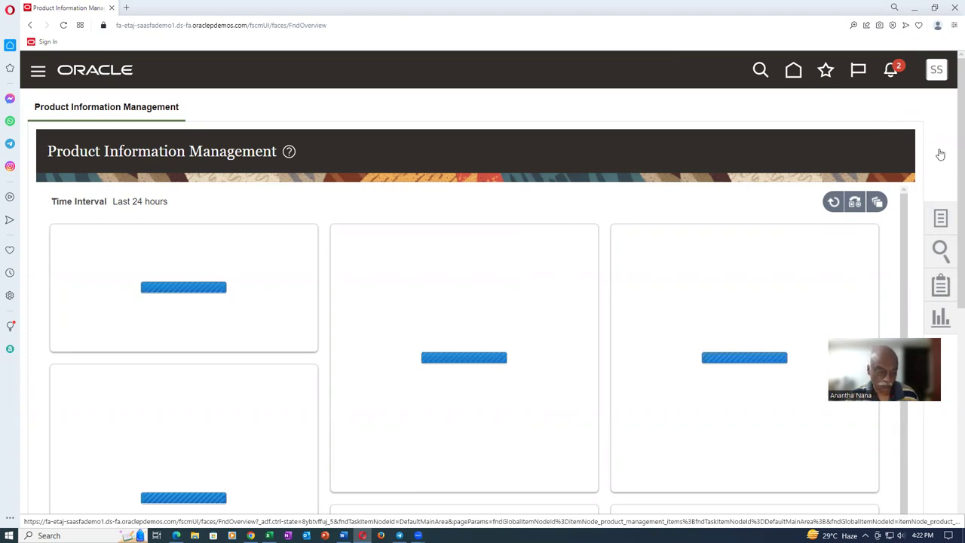
left_click(941, 213)
left_click(849, 120)
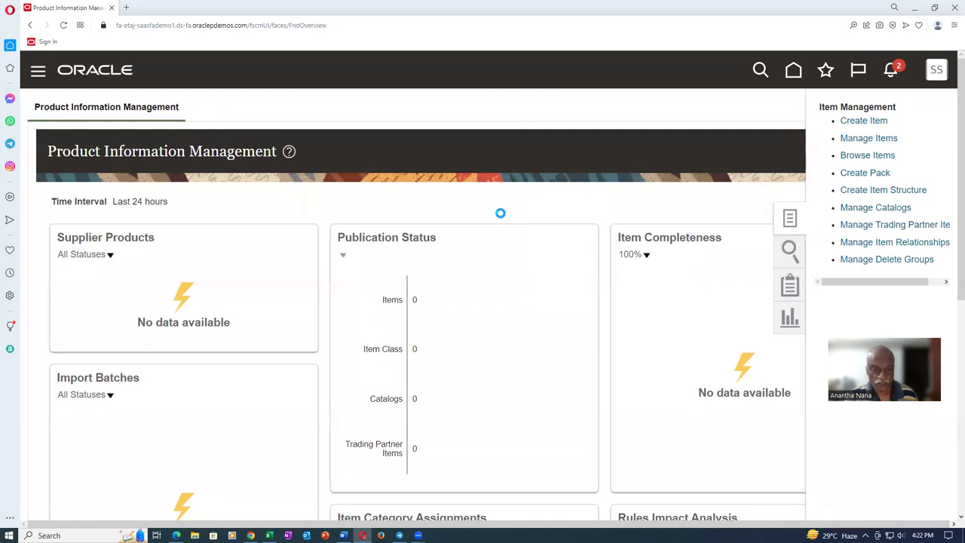
key("alt+Tab")
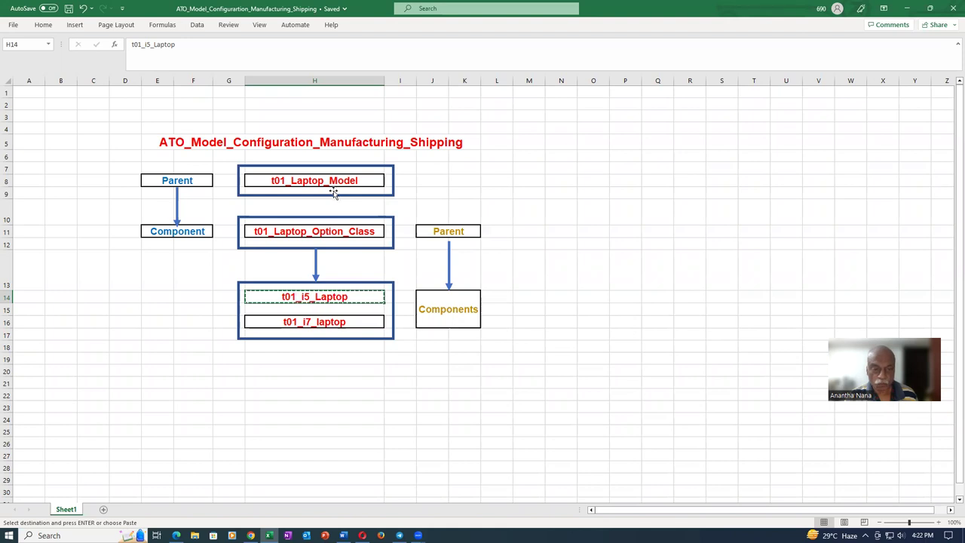
key("alt+Tab")
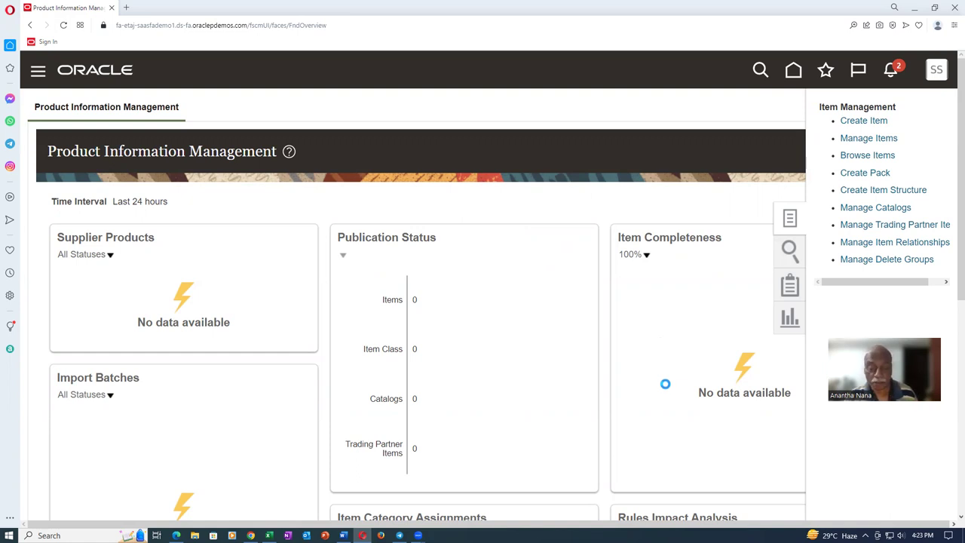
key("alt+Tab")
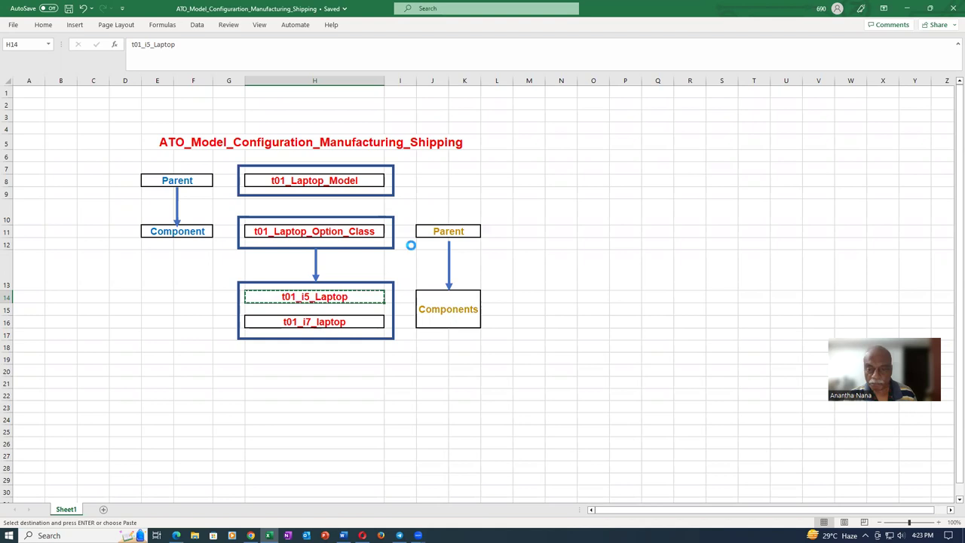
key("alt+Tab")
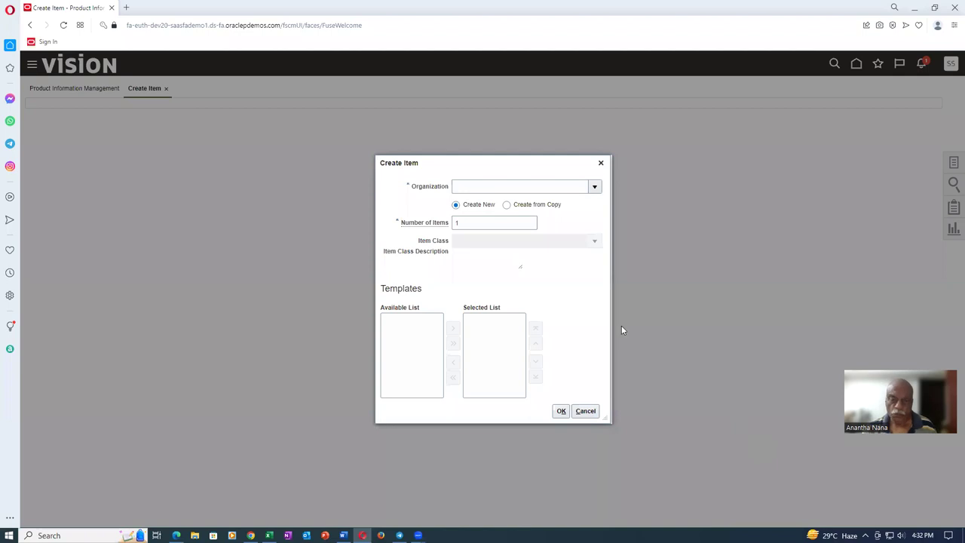
- Start one new item in organization 000, keeping the Root Item Class and the FG - Design Items template
left_click(478, 187)
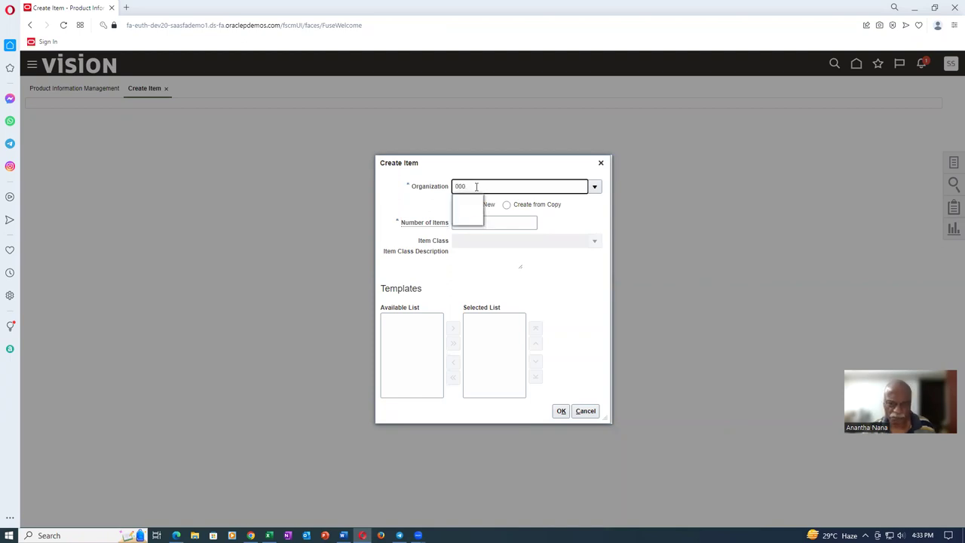
left_click(478, 203)
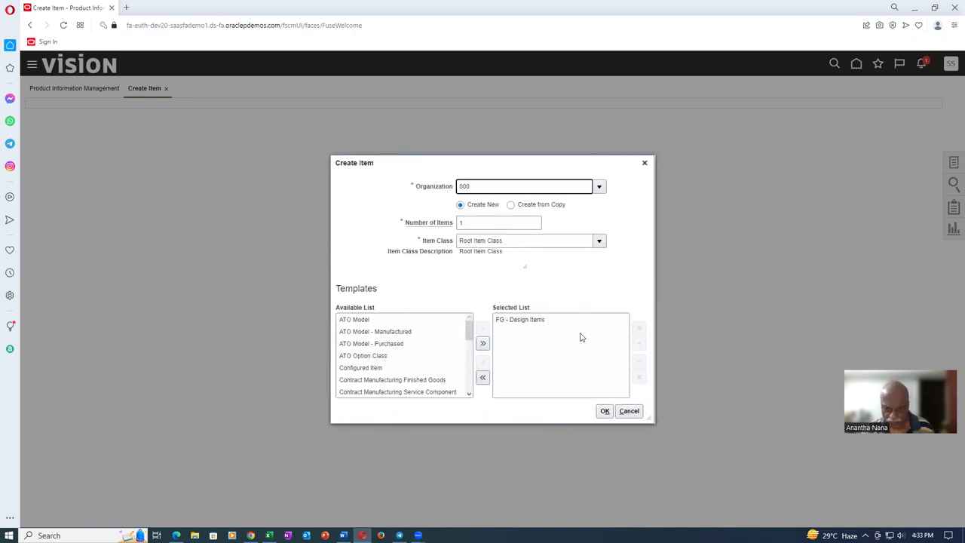
left_click(605, 411)
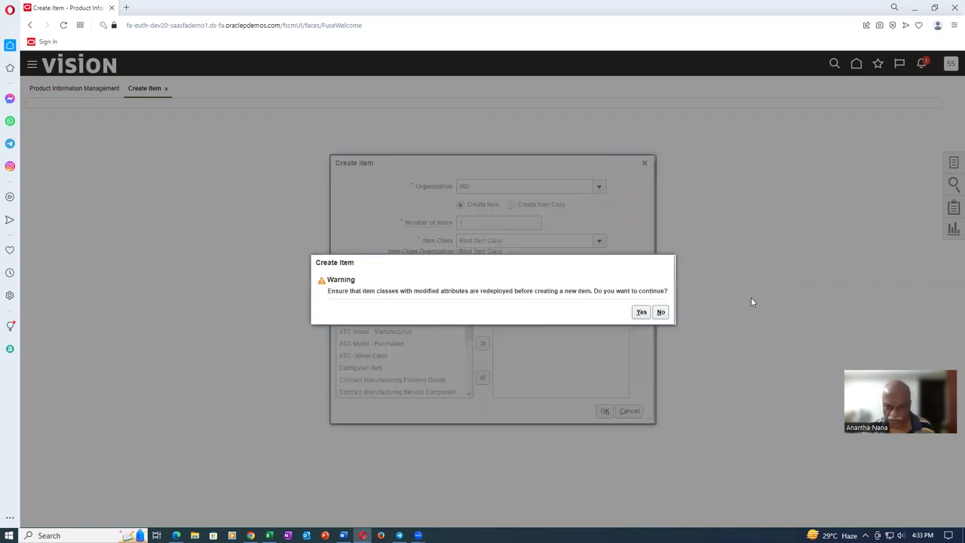
left_click(640, 314)
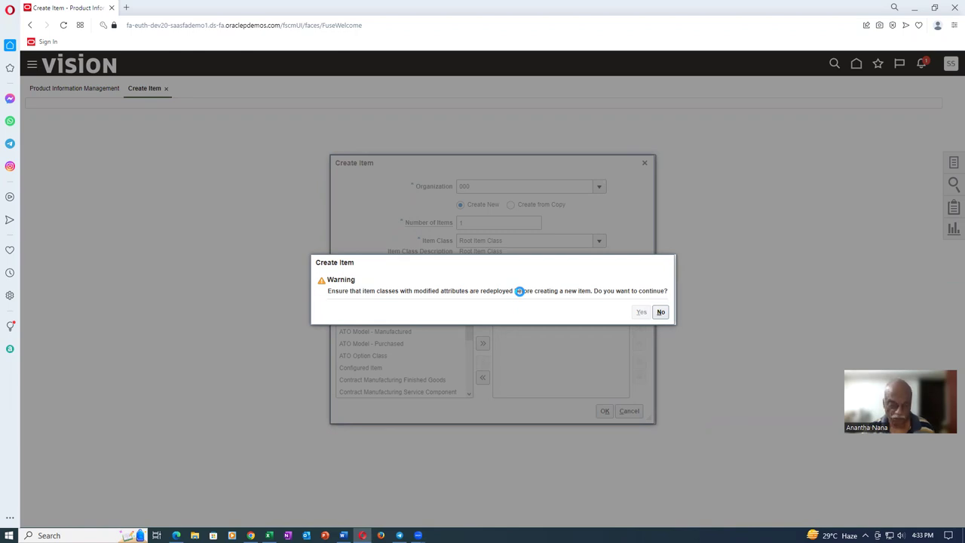
- Copy t01_i5_Laptop from the Excel worksheet into the new item's name and description in Oracle Fusion
key("alt+Tab")
key("alt+Tab")
key("alt+Tab")
key("alt+Tab")
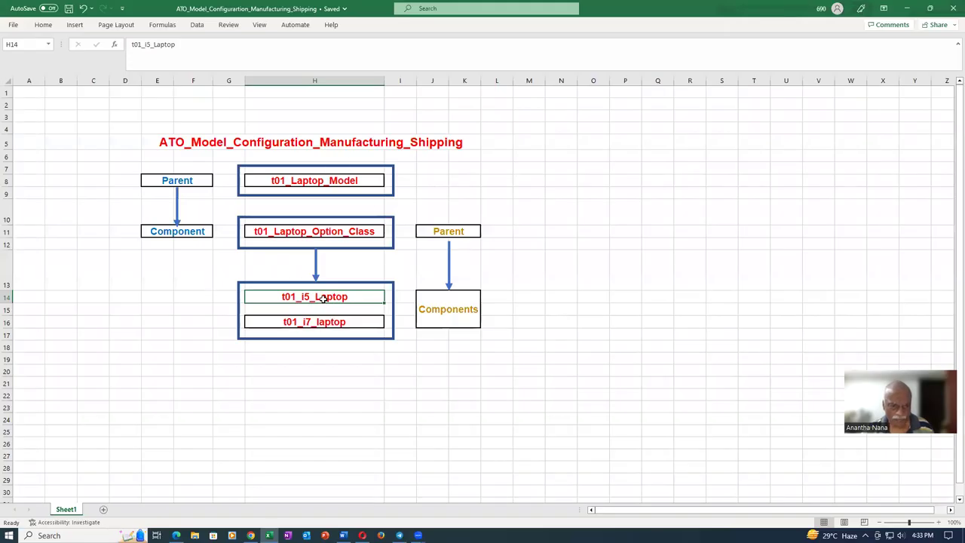
key("ctrl+c")
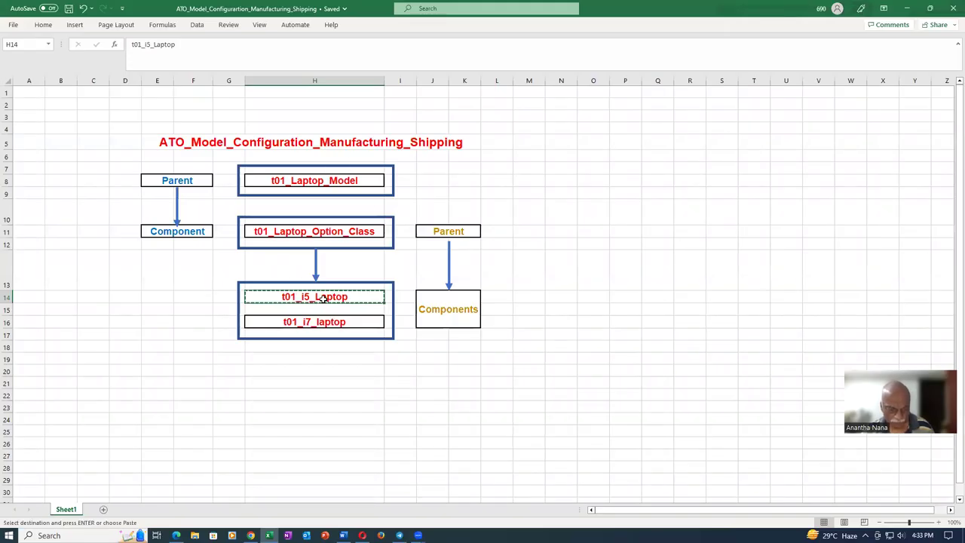
key("alt+Tab")
left_click(458, 168)
key("ctrl+v")
left_click(468, 195)
key("ctrl+v")
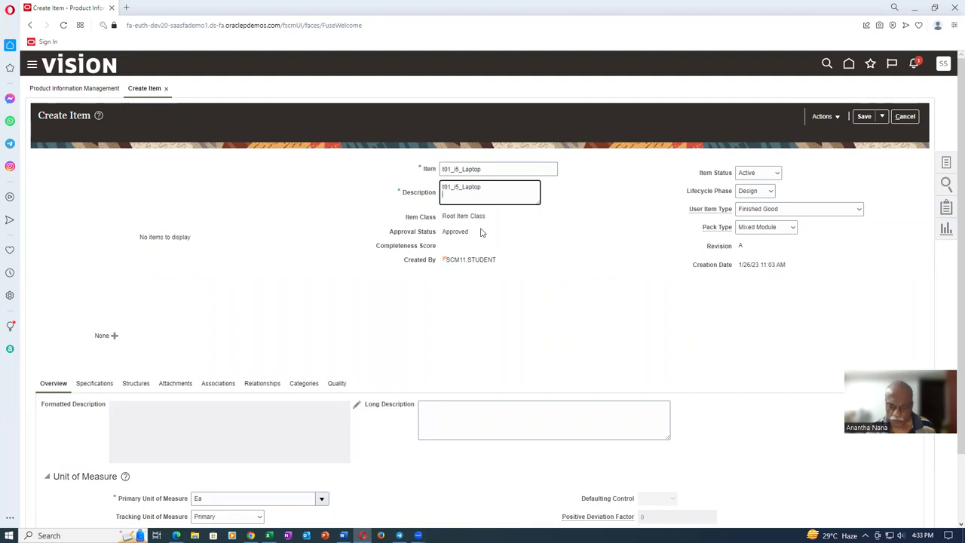
- Associate the t01_i5_Laptop item with organization 002 (Atlanta), keeping no template selected, and save and close the item
left_click(219, 384)
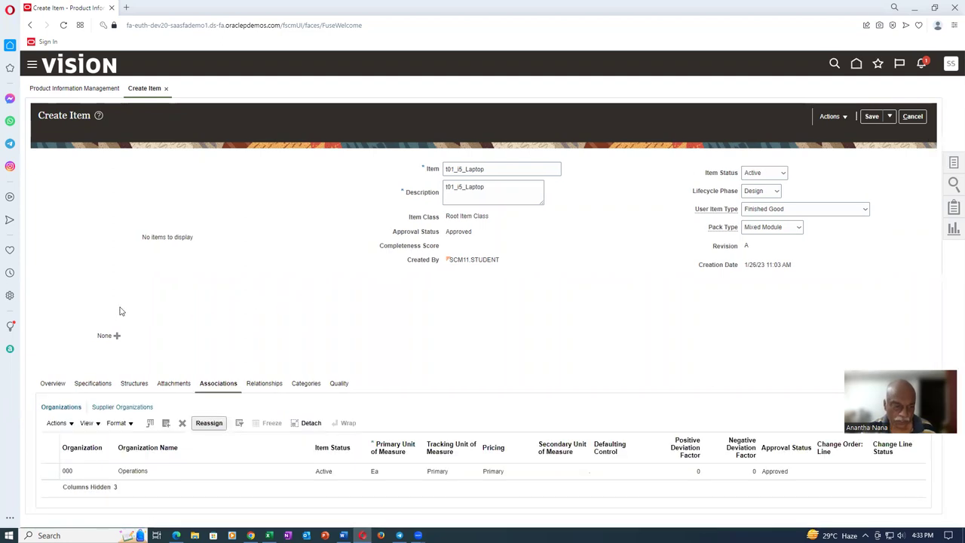
left_click(60, 423)
left_click(76, 455)
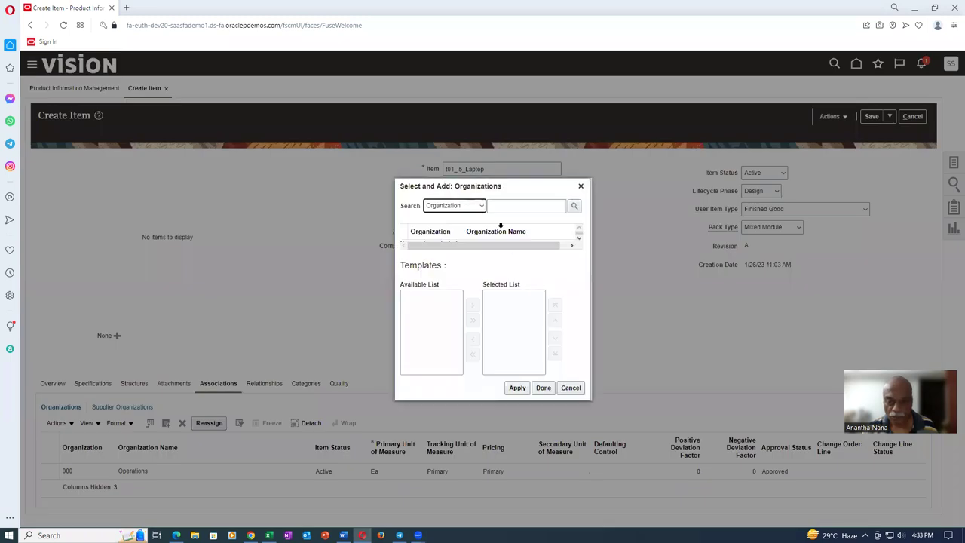
left_click(528, 205)
type("002")
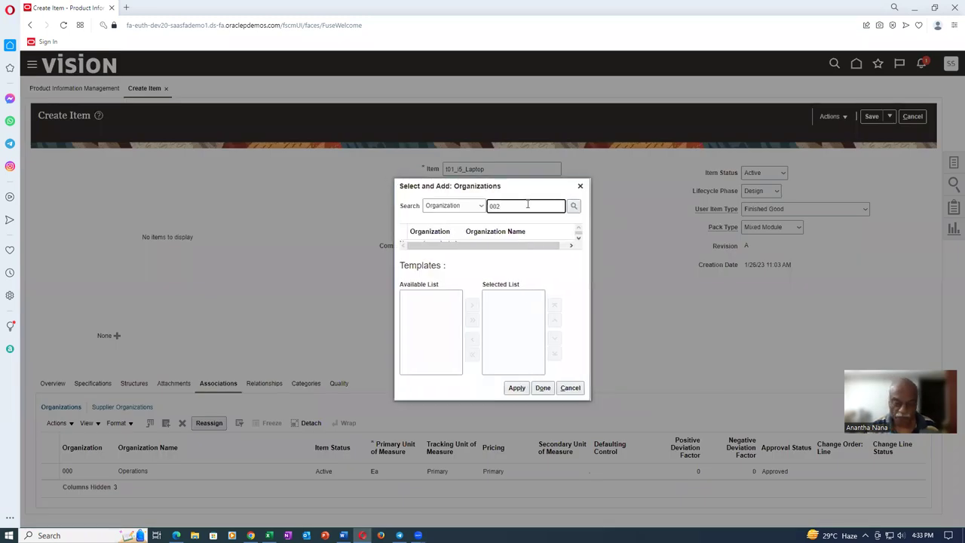
key("Return")
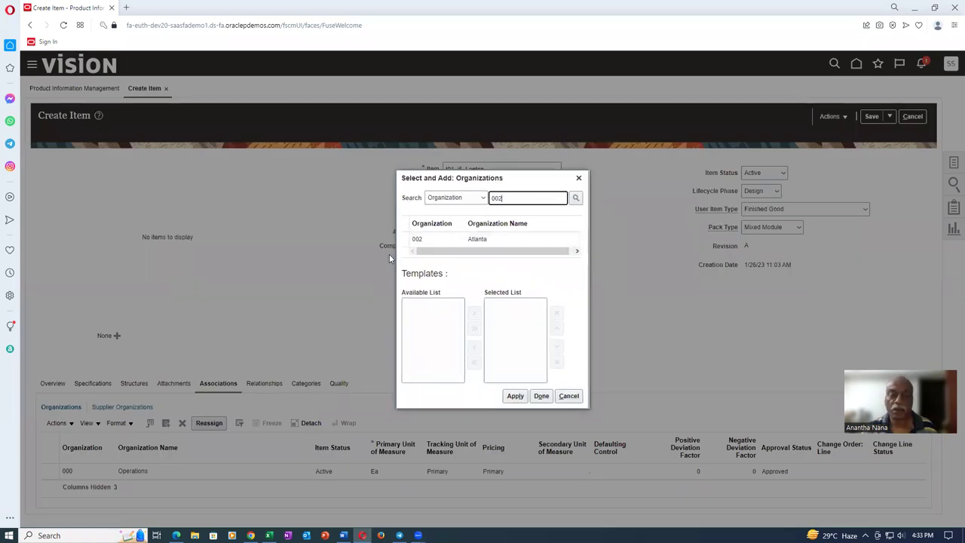
left_click(516, 395)
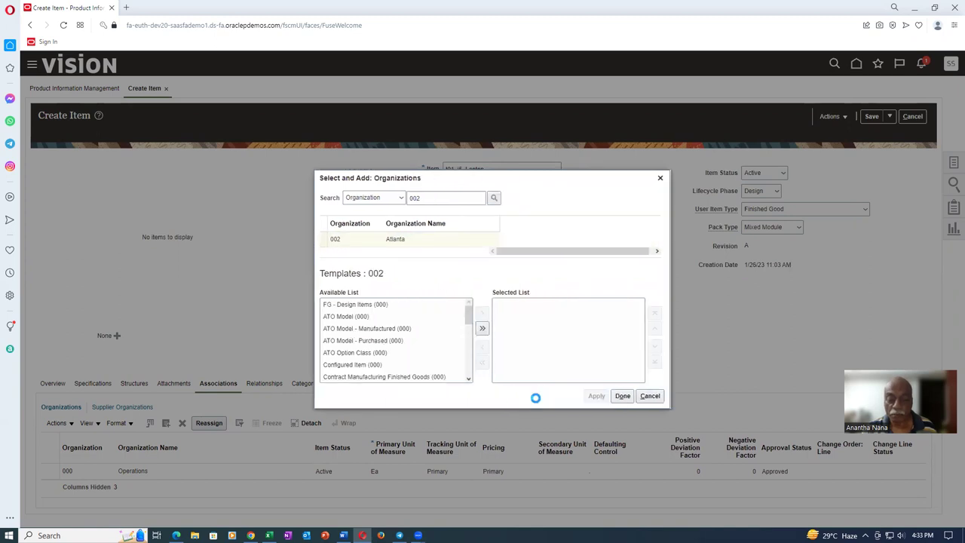
left_click(623, 398)
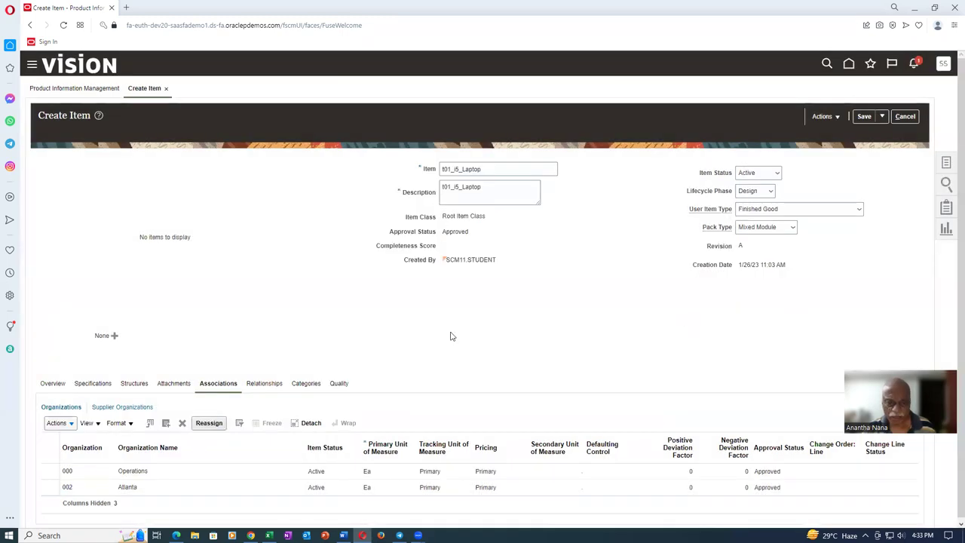
left_click(882, 117)
left_click(887, 133)
- Copy the t01_i7_laptop item name from the Excel worksheet and return to Oracle Fusion in Opera
left_click(269, 536)
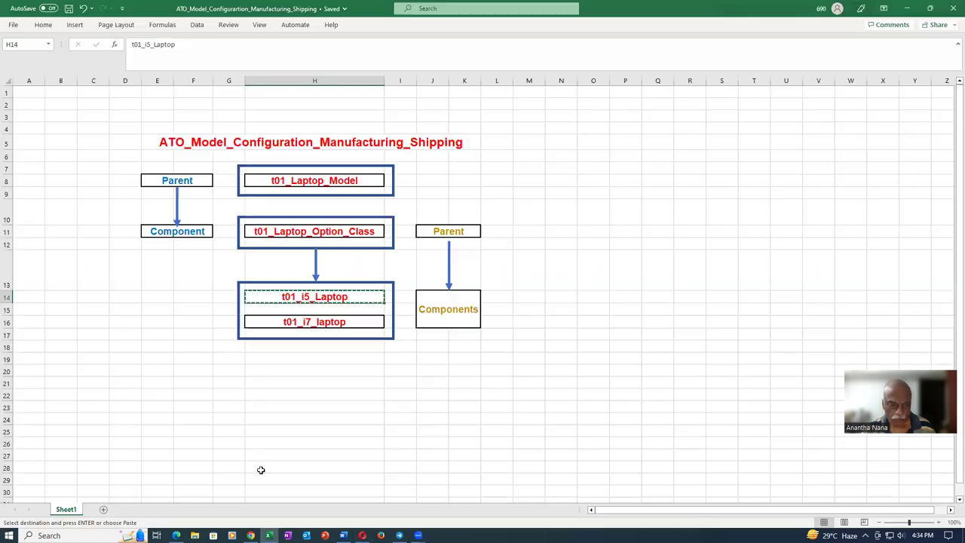
left_click(305, 322)
key("ctrl+c")
key("alt+Tab")
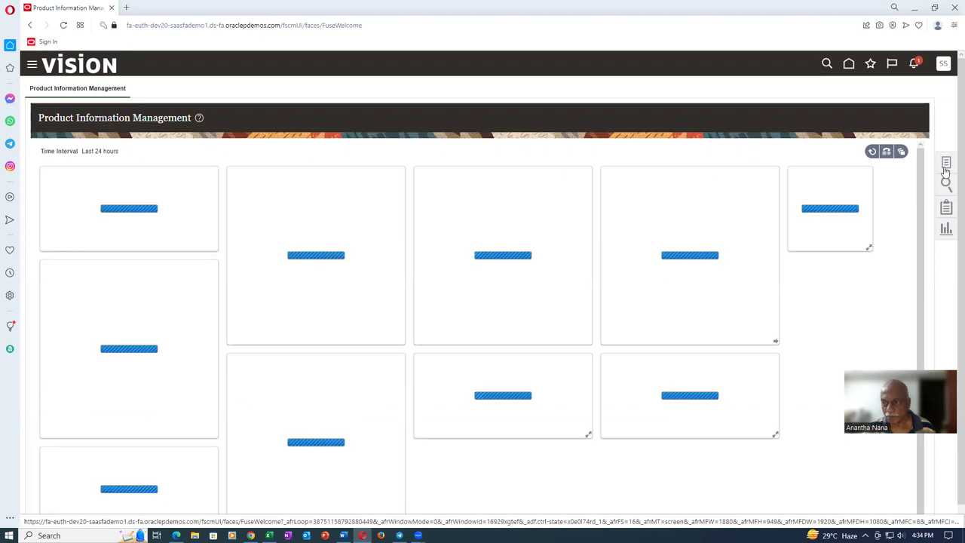
- Start one new item in organization 000 with the Root Item Class and the FG - Design Items template
left_click(947, 164)
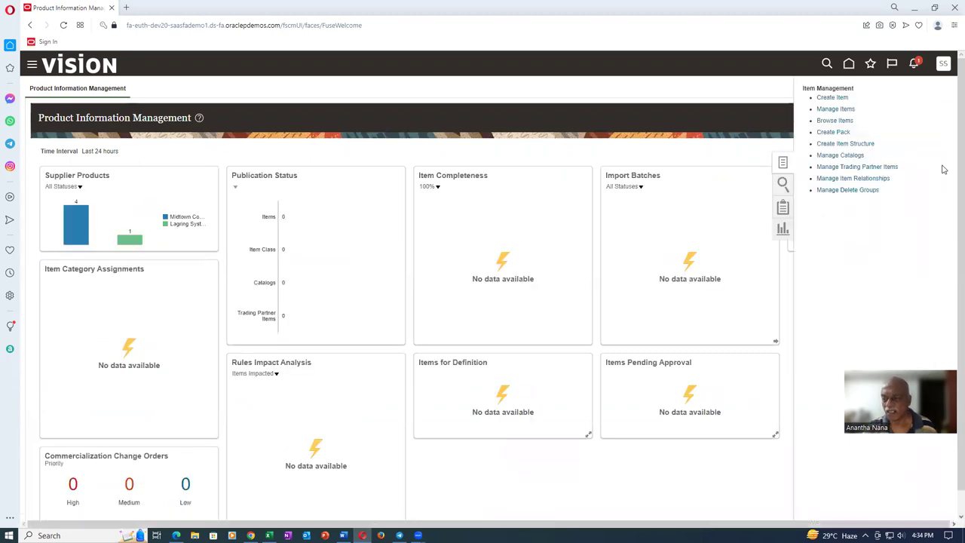
left_click(826, 98)
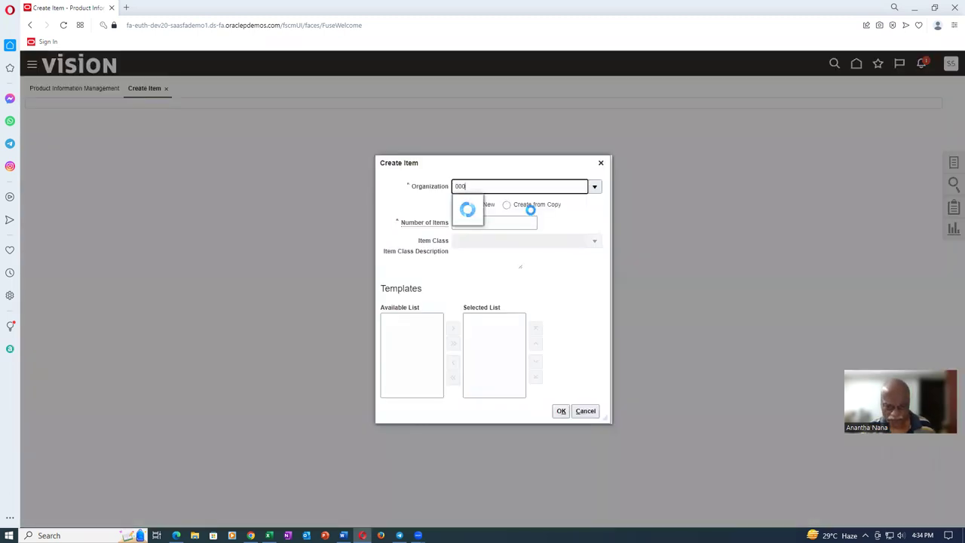
left_click(477, 205)
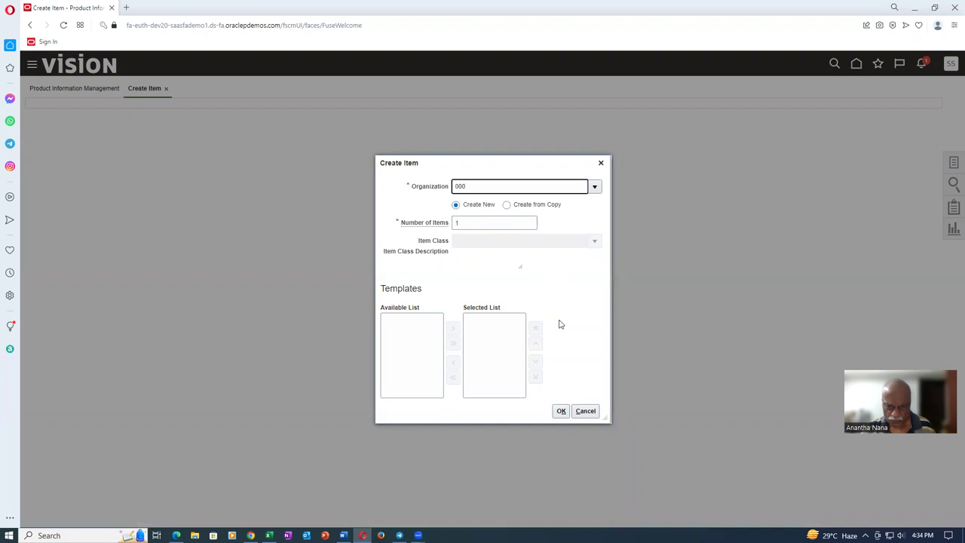
left_click(606, 411)
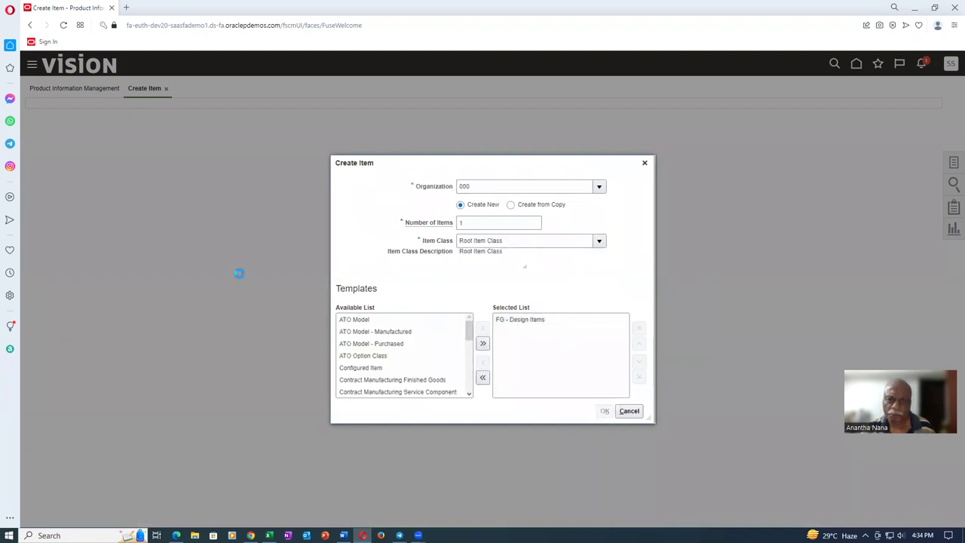
left_click(641, 312)
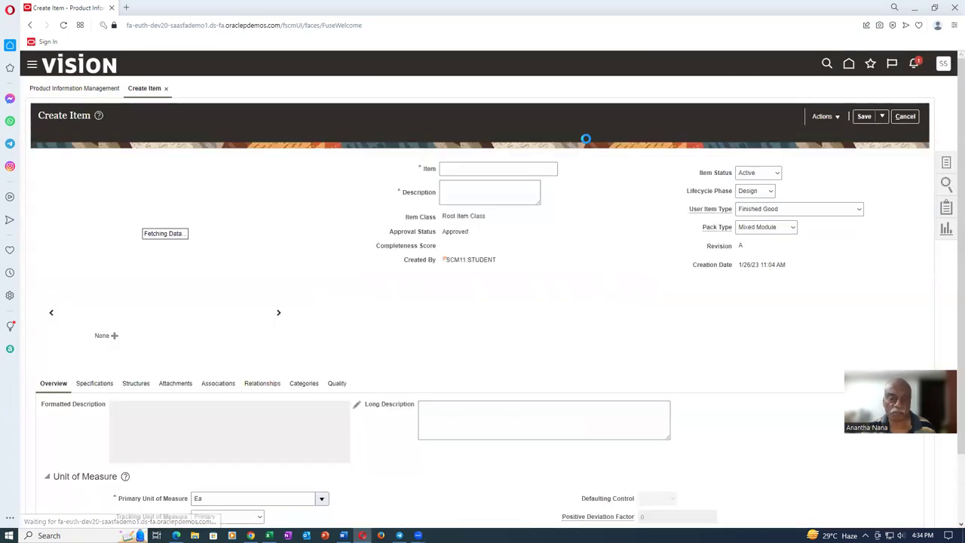
- Paste t01_i7_laptop into the new item's name and description
left_click(517, 167)
key("ctrl+v")
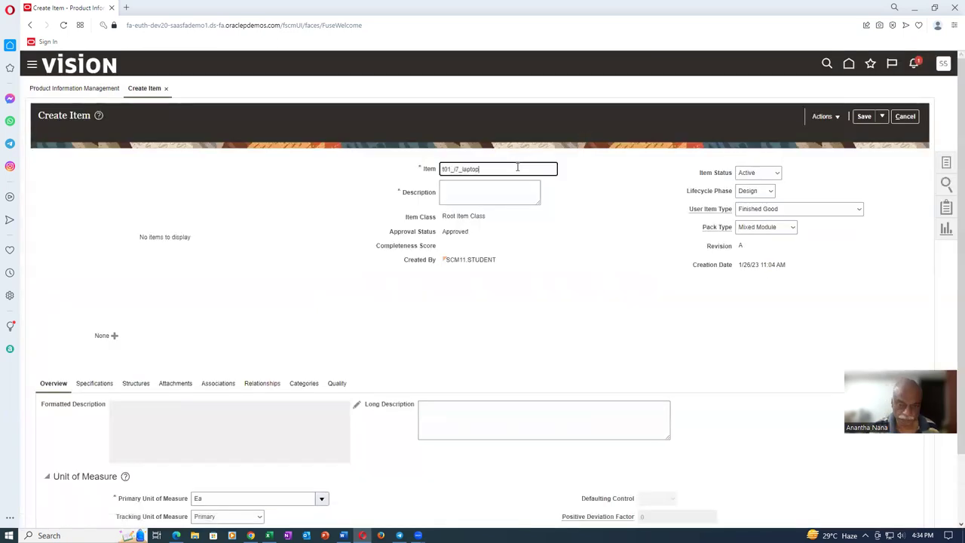
left_click(483, 194)
key("ctrl+v")
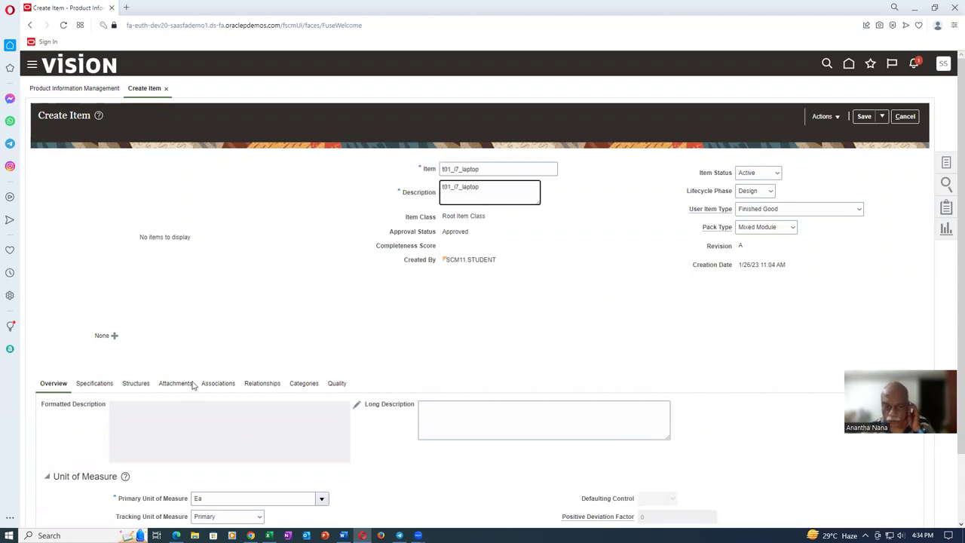
- Associate the t01_i7_laptop item with organization 002 (Atlanta), and save and close the item
left_click(218, 383)
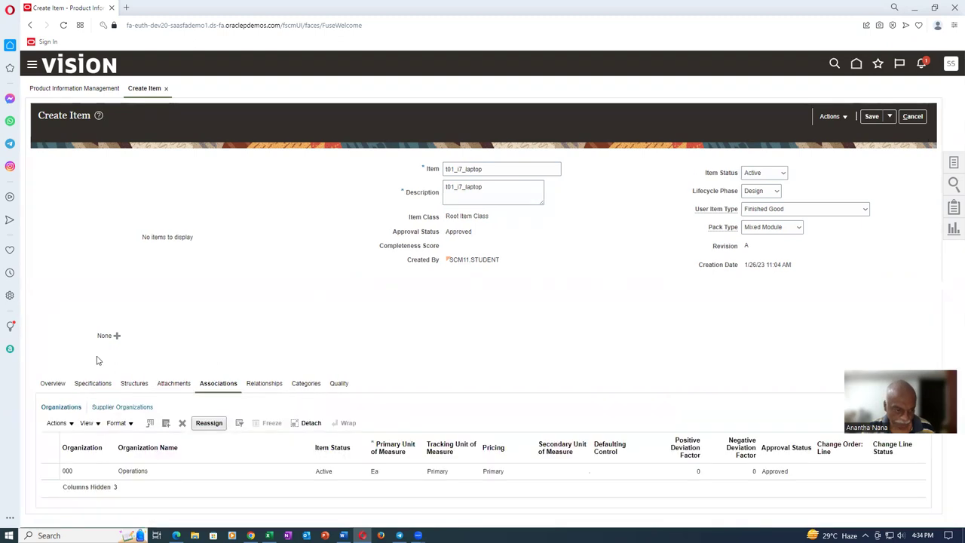
left_click(56, 423)
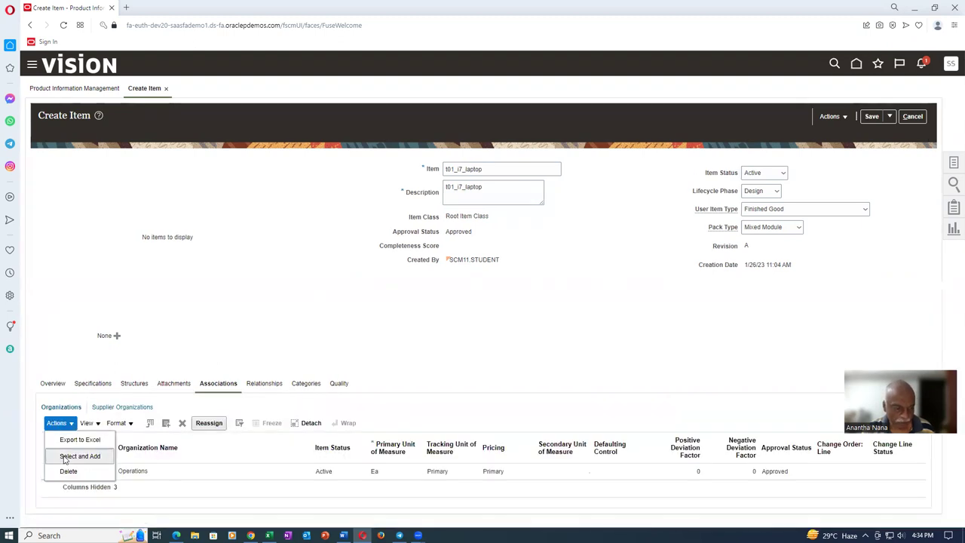
left_click(75, 456)
left_click(511, 206)
type("002")
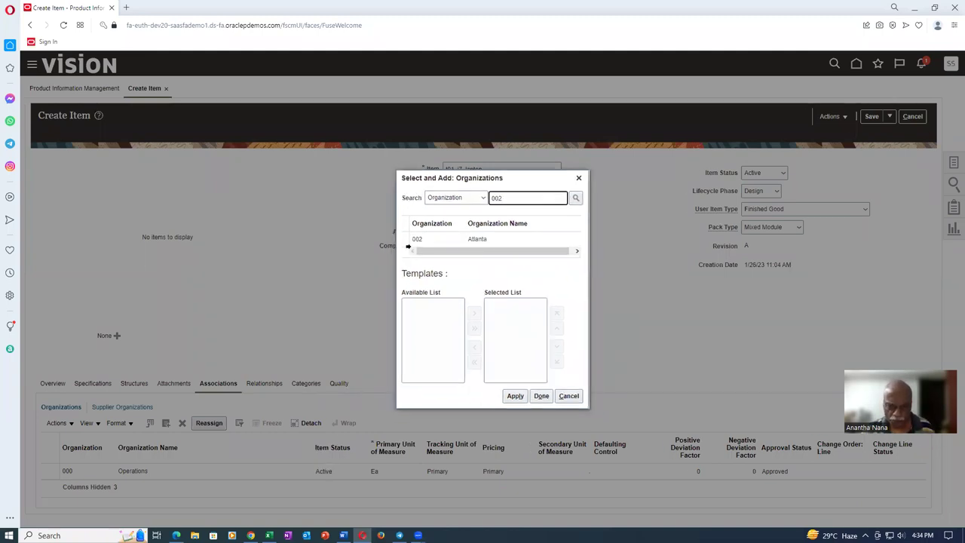
left_click(407, 239)
left_click(595, 398)
left_click(632, 399)
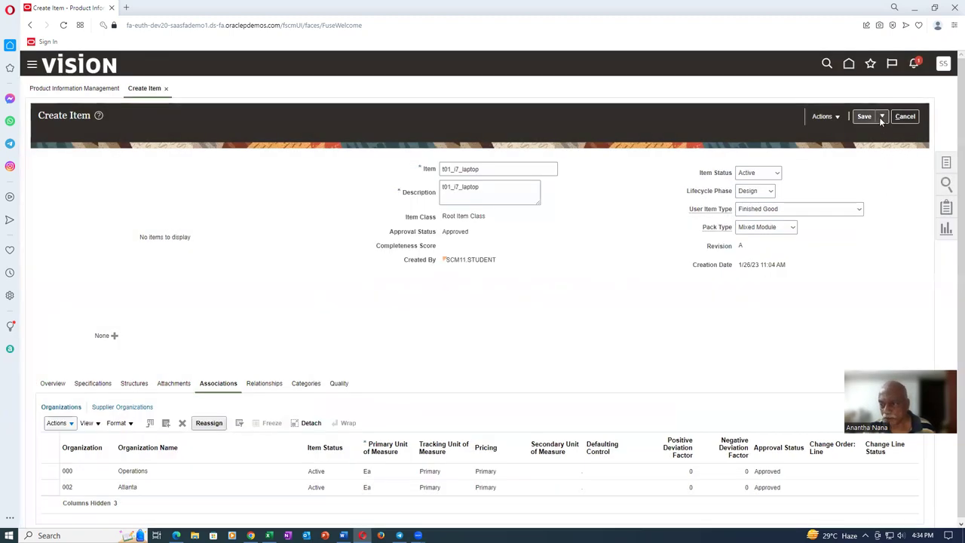
left_click(883, 116)
left_click(885, 134)
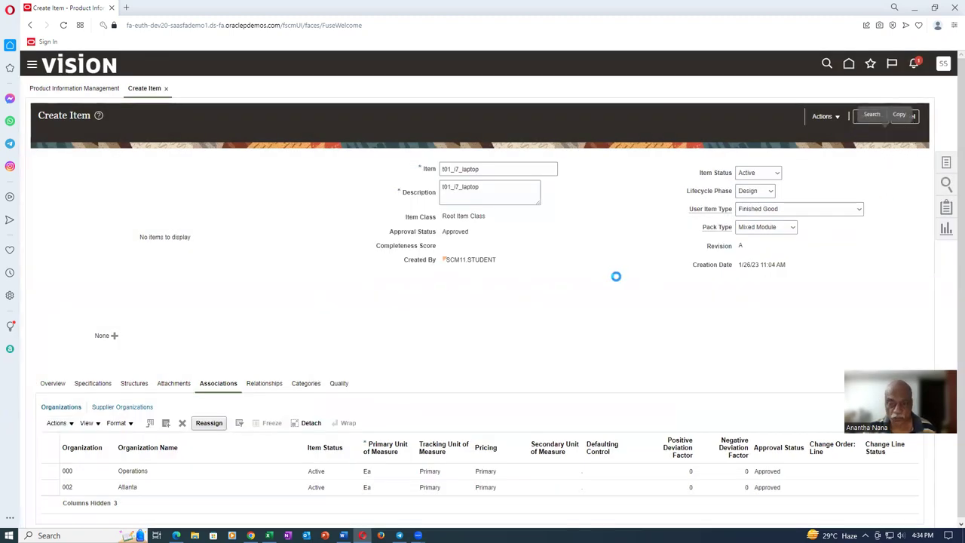
- Copy the t01_Laptop_Option_Class item name from the Excel worksheet and return to Oracle Fusion in Opera
key("alt+Tab")
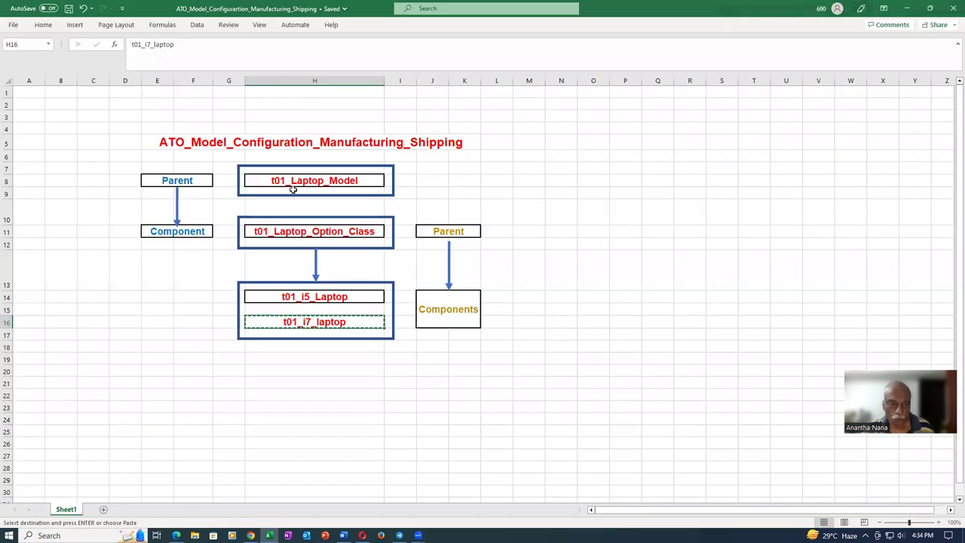
left_click(337, 233)
key("ctrl+c")
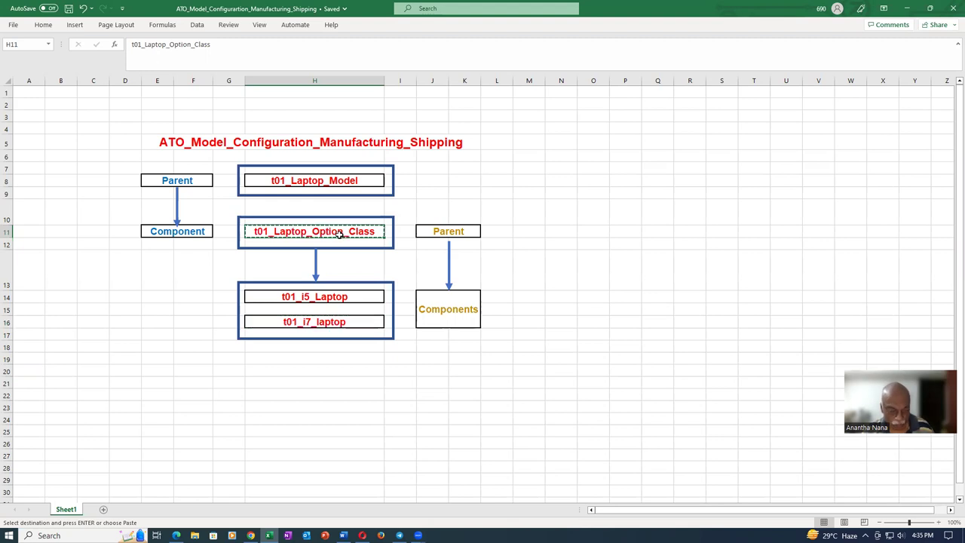
key("alt+Tab")
- Start one new Root Item Class item in organization 000, replacing the FG - Design Items template with ATO Option Class
left_click(949, 164)
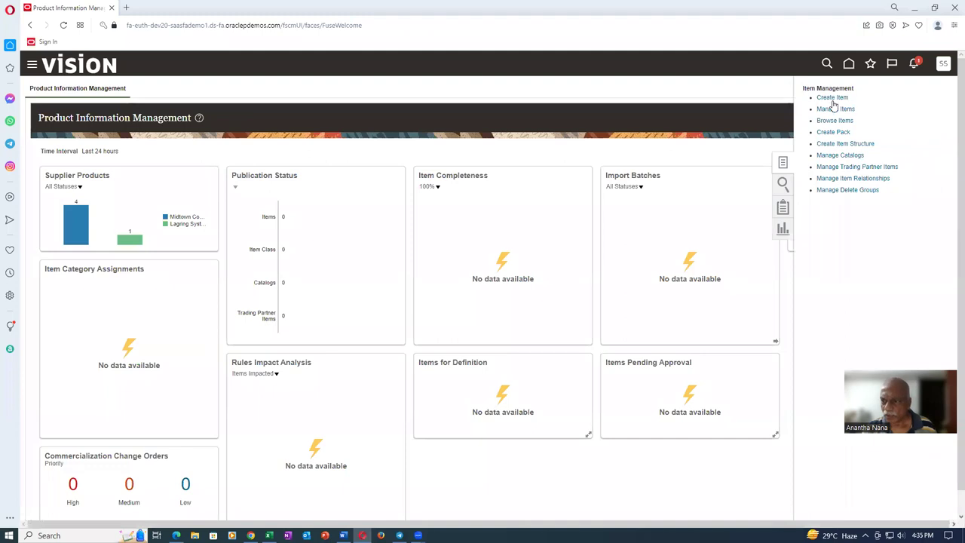
left_click(830, 97)
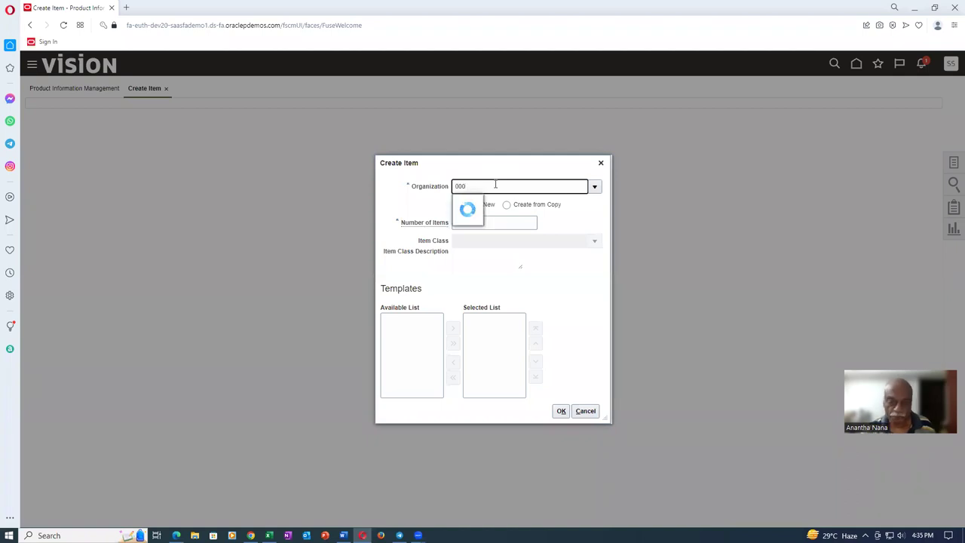
left_click(502, 280)
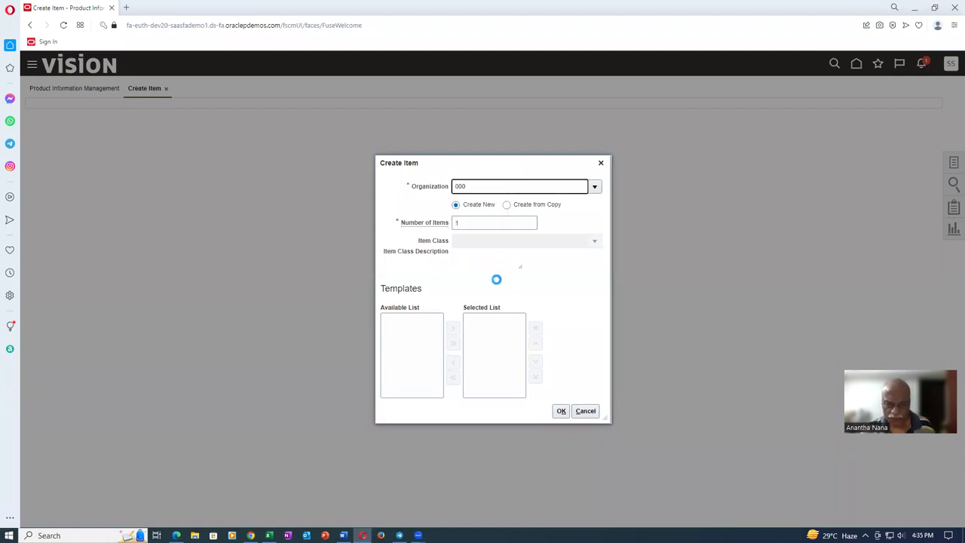
left_click(532, 326)
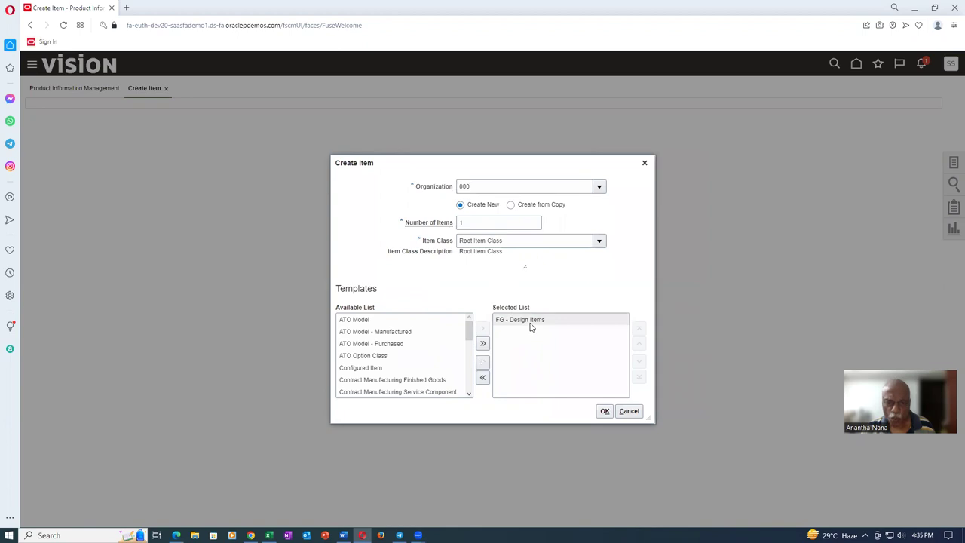
left_click(482, 362)
left_click_drag(469, 383, 466, 323)
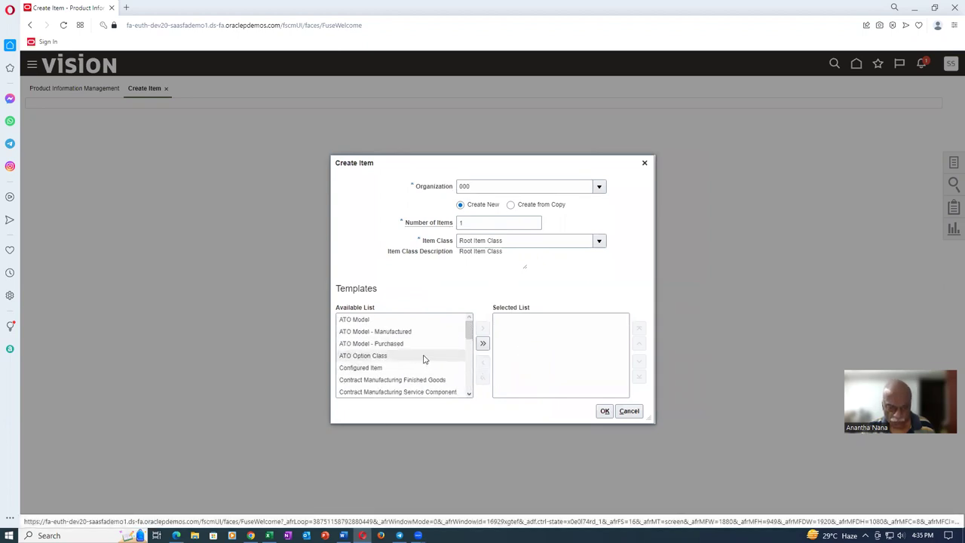
left_click(479, 332)
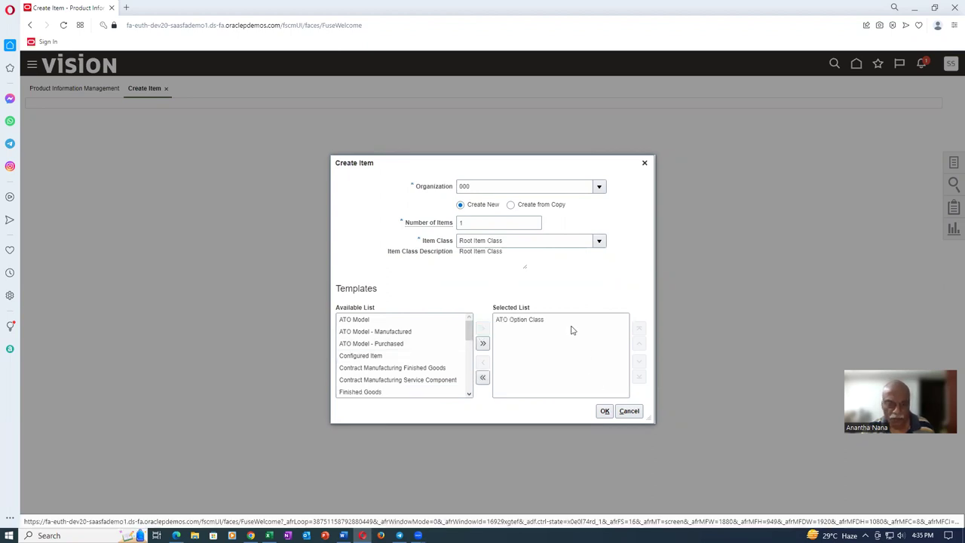
left_click(605, 411)
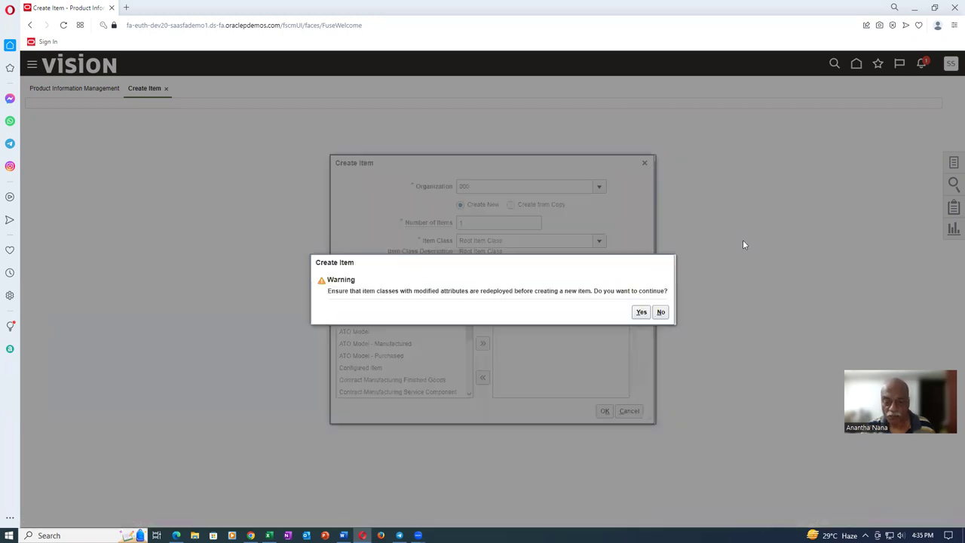
left_click(642, 312)
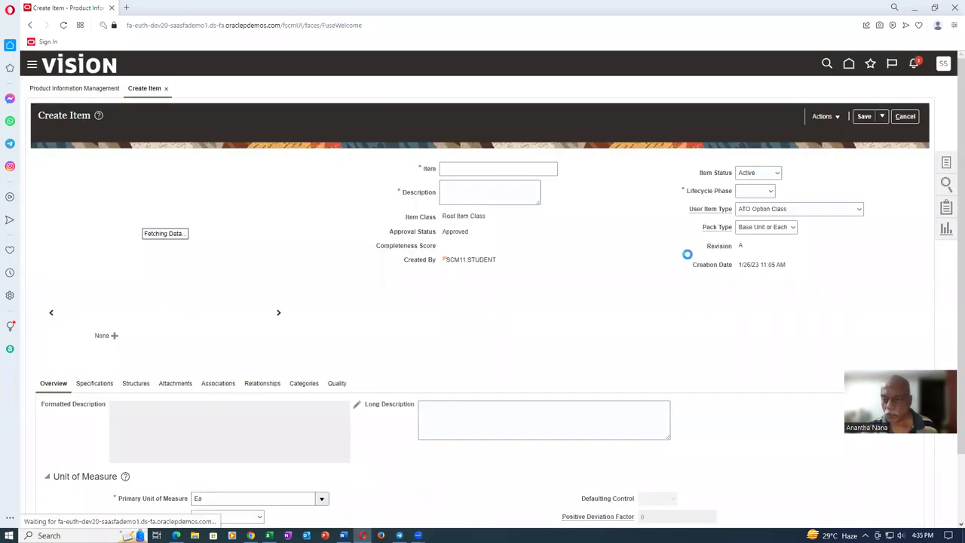
- Set the new item's lifecycle phase to Production and paste t01_Laptop_Option_Class as its name and description
left_click(754, 193)
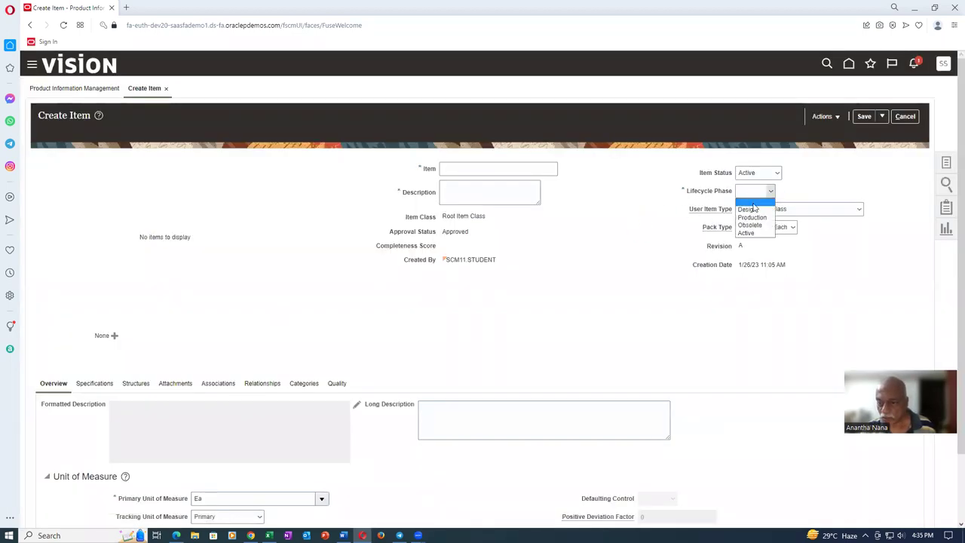
left_click(756, 223)
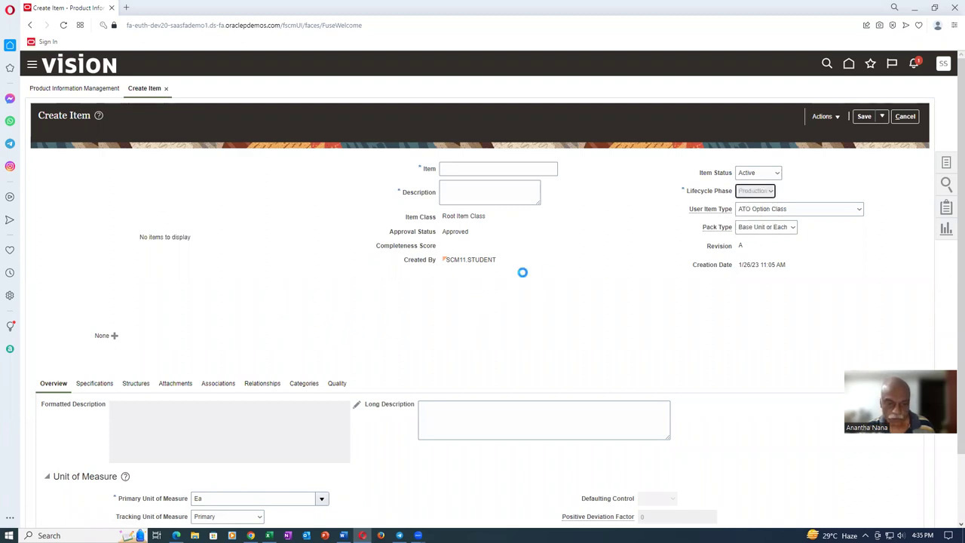
left_click(456, 169)
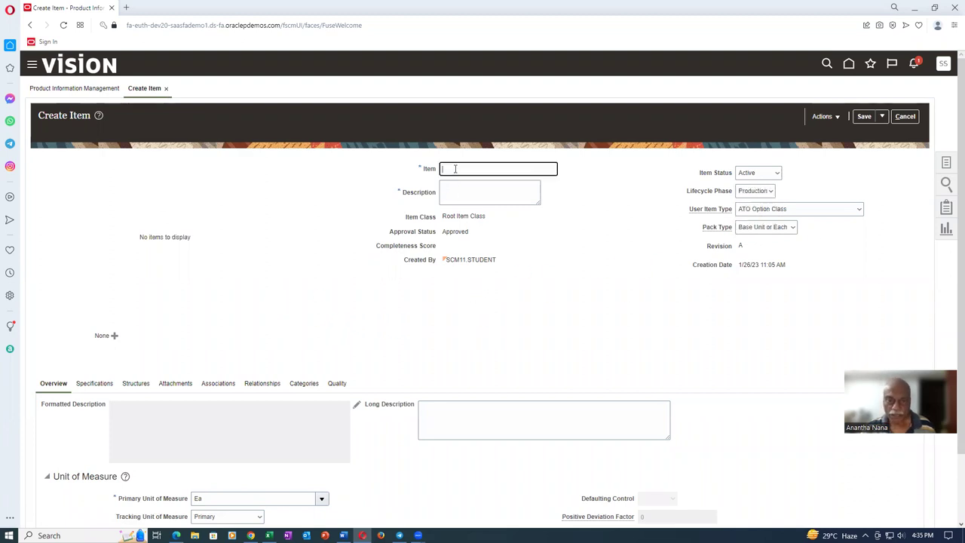
key("ctrl+v")
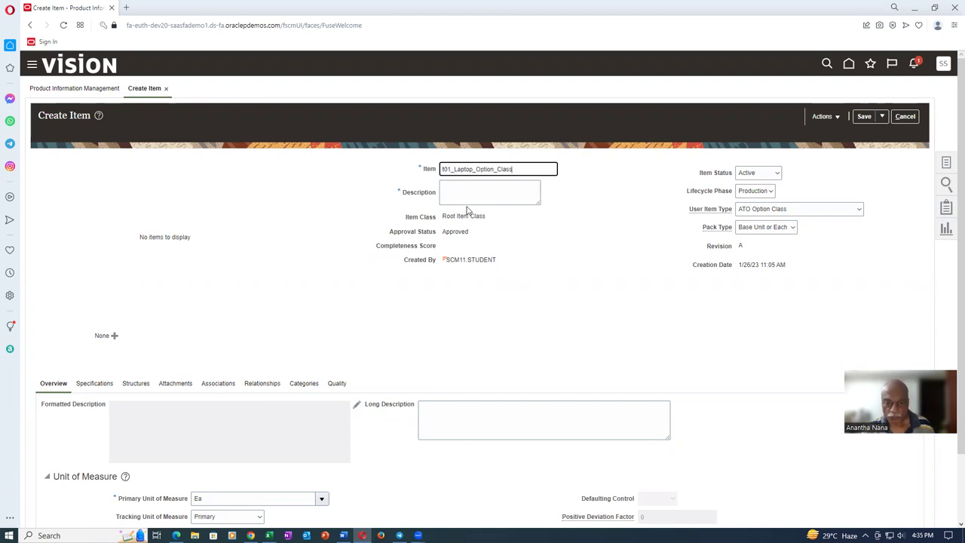
left_click(467, 192)
key("ctrl+v")
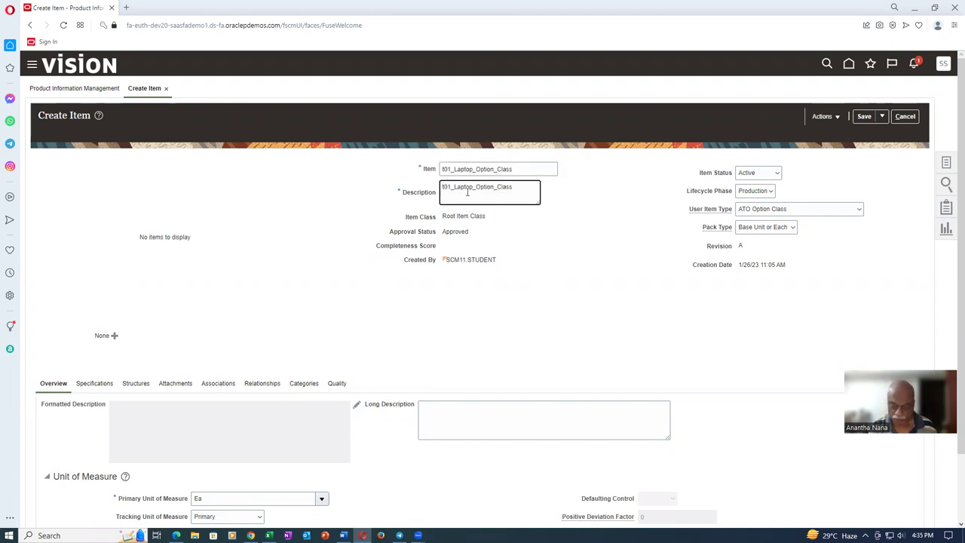
key("BackSpace")
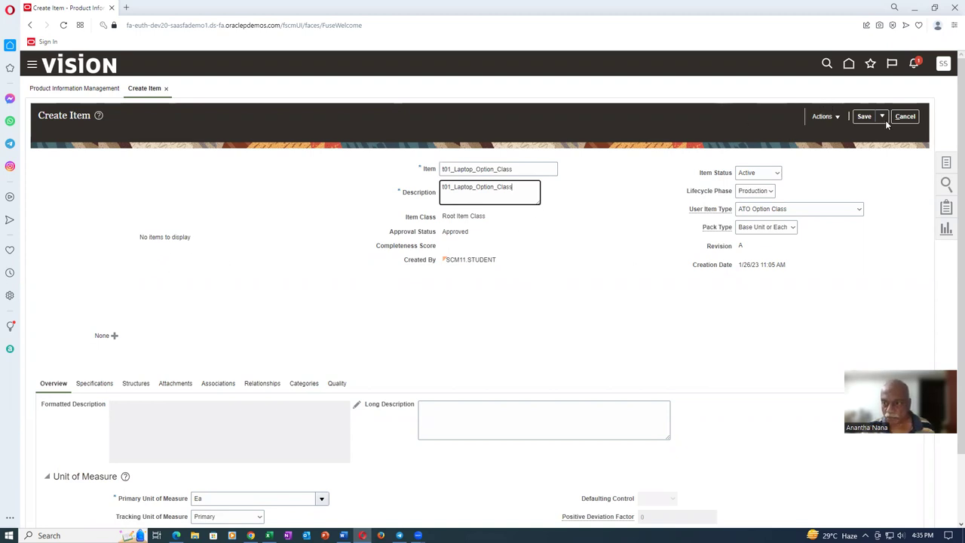
- Save the t01_Laptop_Option_Class item and close it
left_click(863, 116)
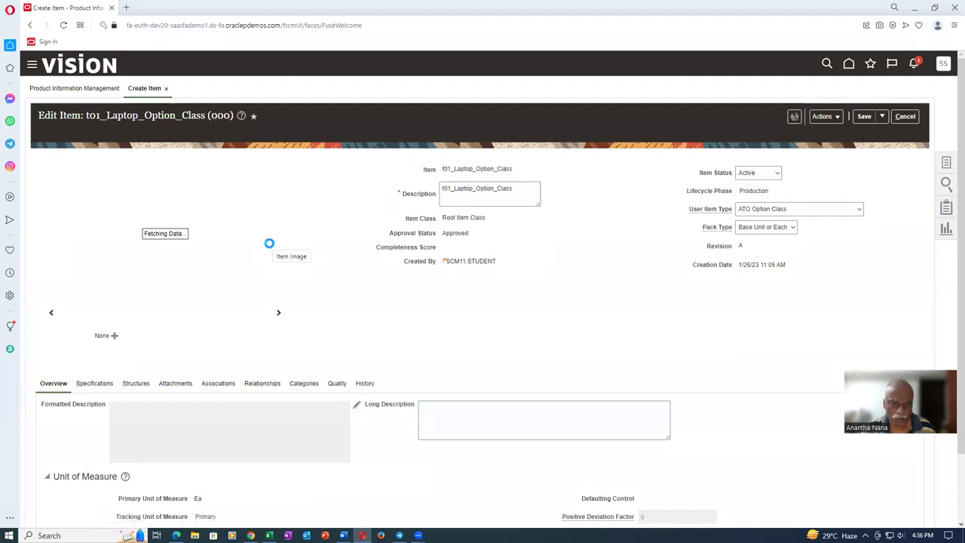
left_click(881, 117)
left_click(887, 134)
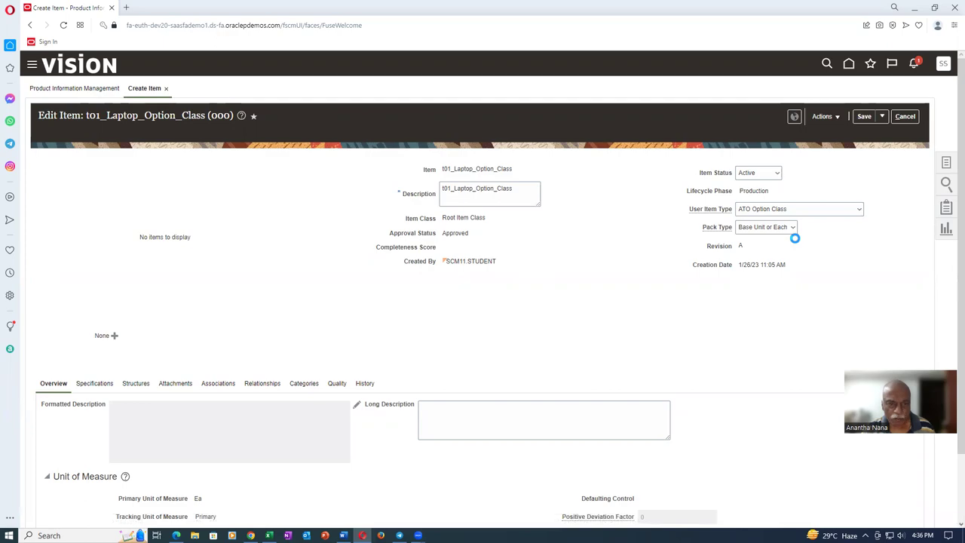
- Switch to the Excel worksheet and enter t01_Carry_case in cell H19, below the laptop components
key("alt+Tab")
key("ctrl+c")
left_click(315, 358)
type("t")
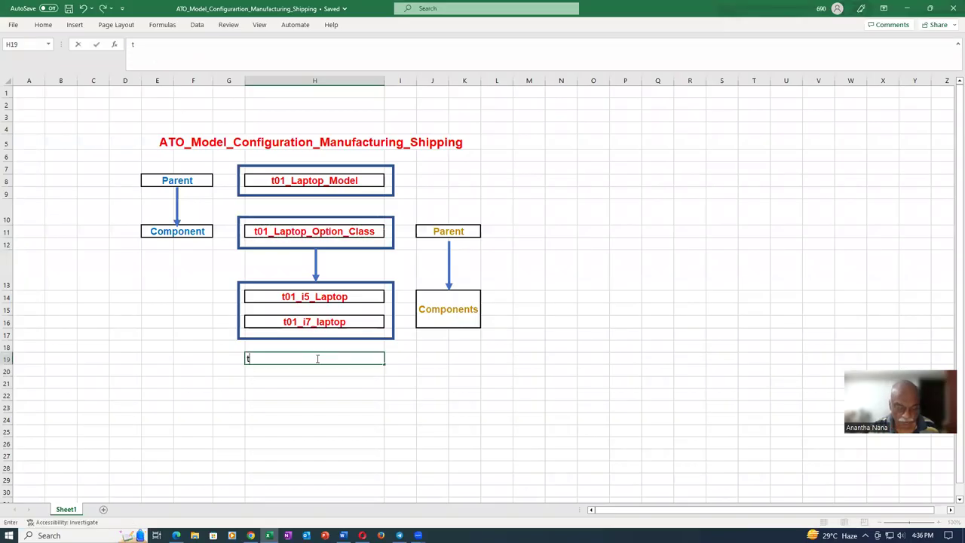
type("01_Ca")
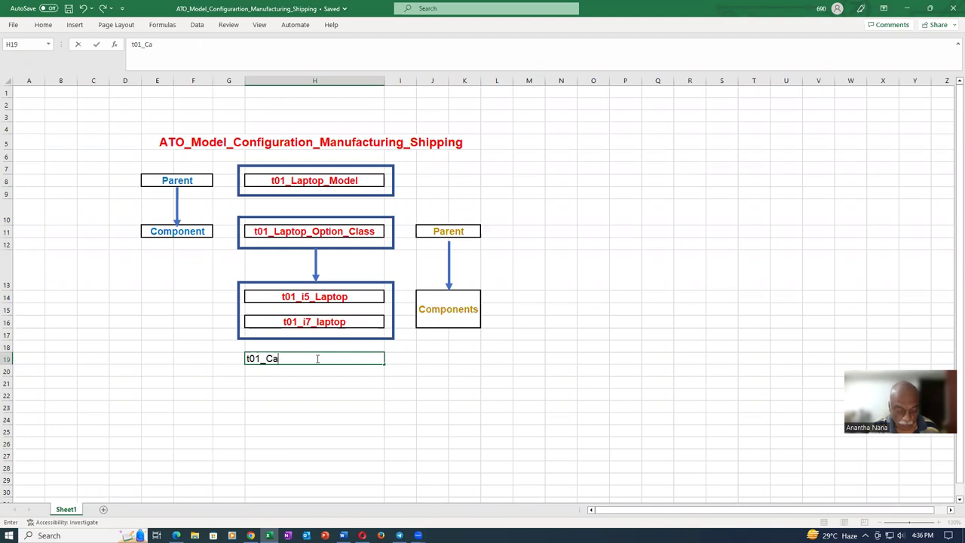
type("rry_case")
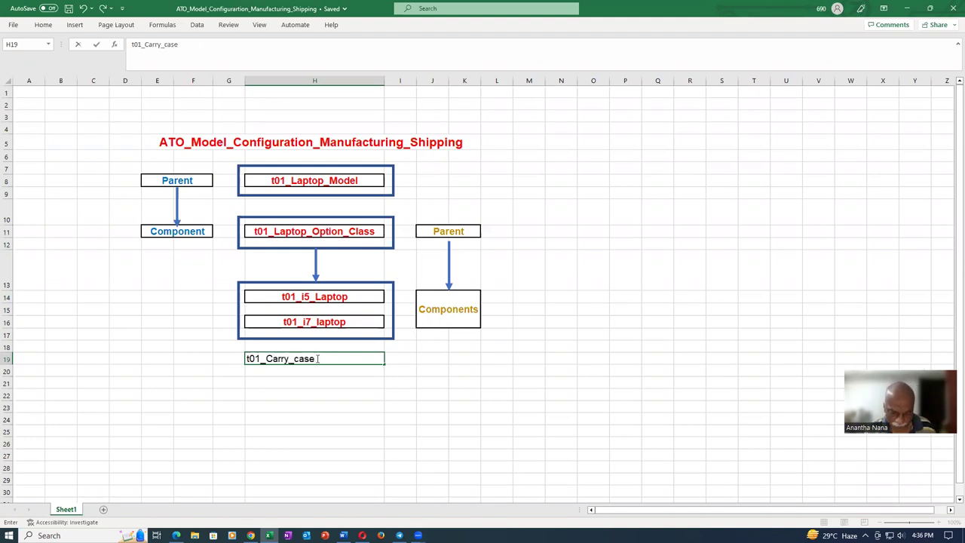
key("Left")
key("Left")
key("Right")
key("Right")
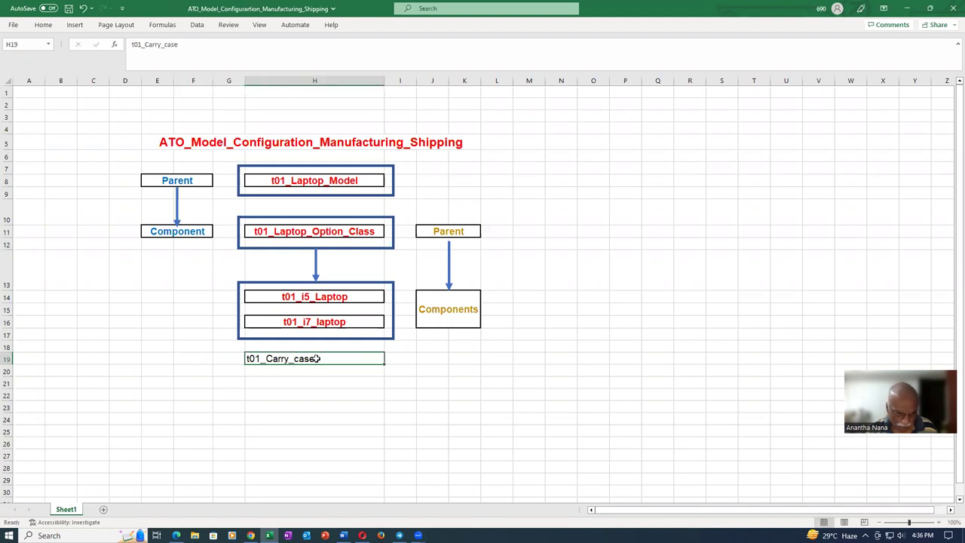
- Capitalize the last word of the entry in cell H19 so that it reads t01_Carry_Case
double_click(316, 358)
key("Left")
key("Left")
key("Left")
key("BackSpace")
type("C")
key("Return")
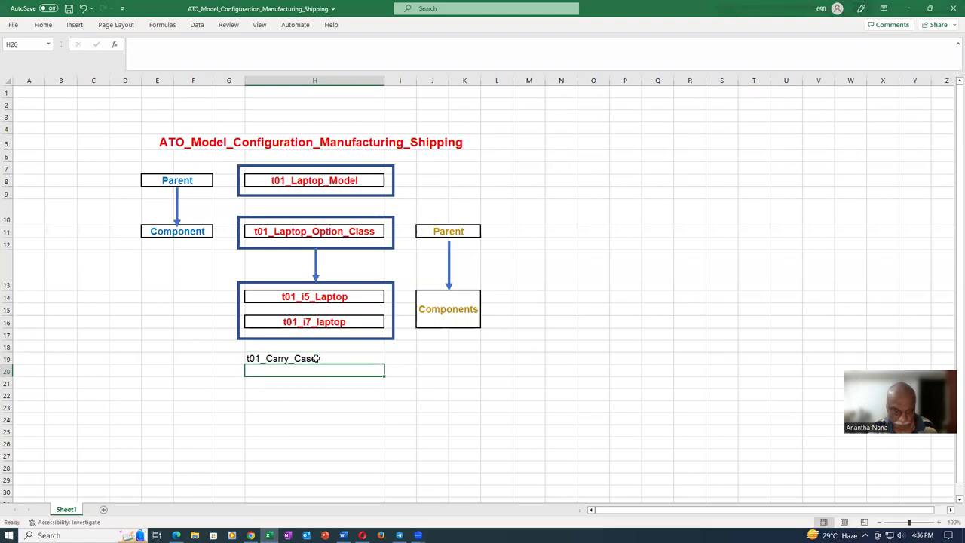
- Extend the blue rectangle around the laptop components downward so that it also encloses t01_Carry_Case
left_click(323, 339)
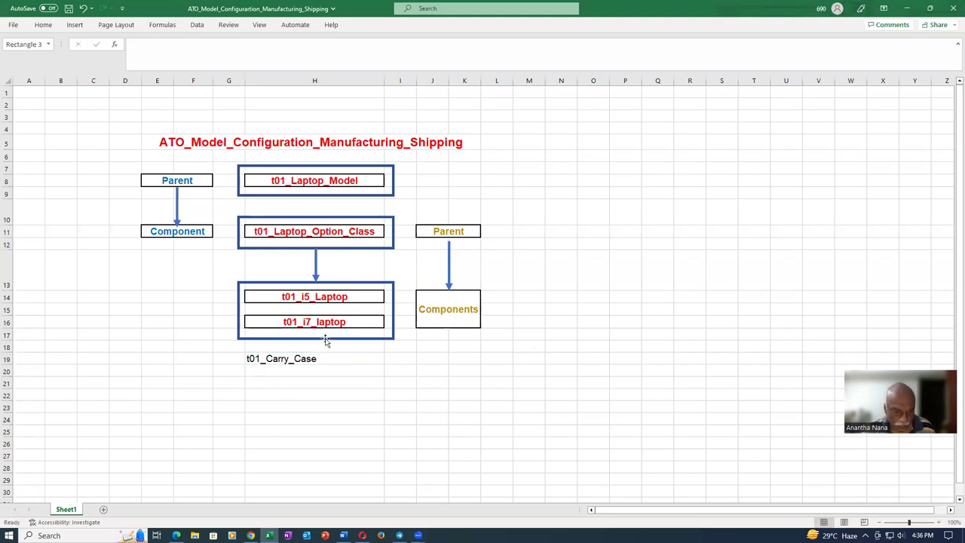
left_click_drag(315, 337, 328, 379)
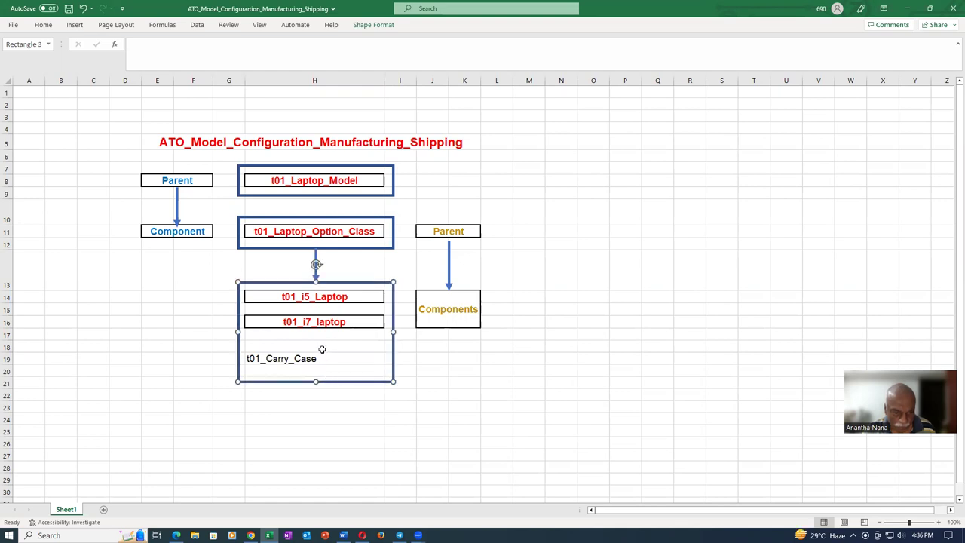
left_click(322, 347)
- Center the t01_Carry_Case entry in cell H19, make it red and bold, and save the workbook
left_click(300, 361)
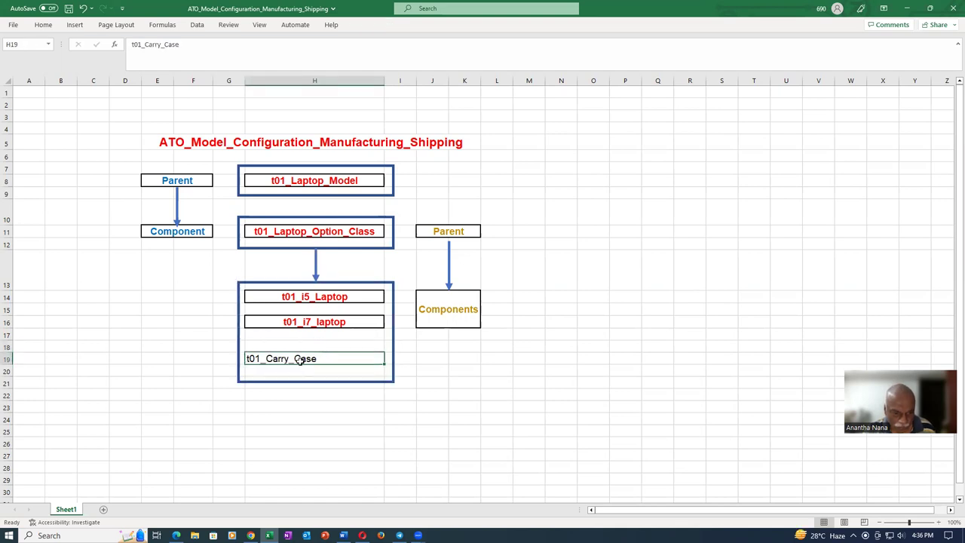
left_click(43, 26)
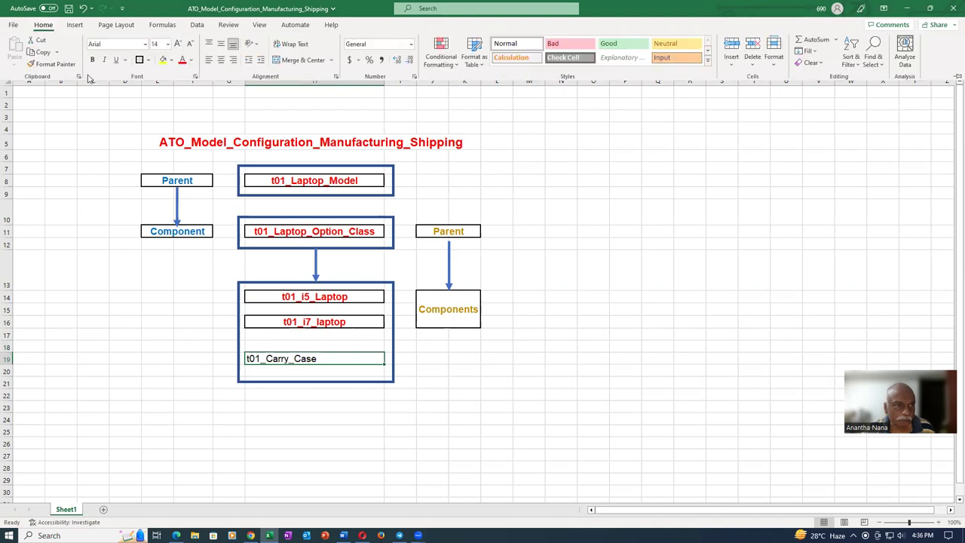
left_click(221, 61)
left_click(182, 59)
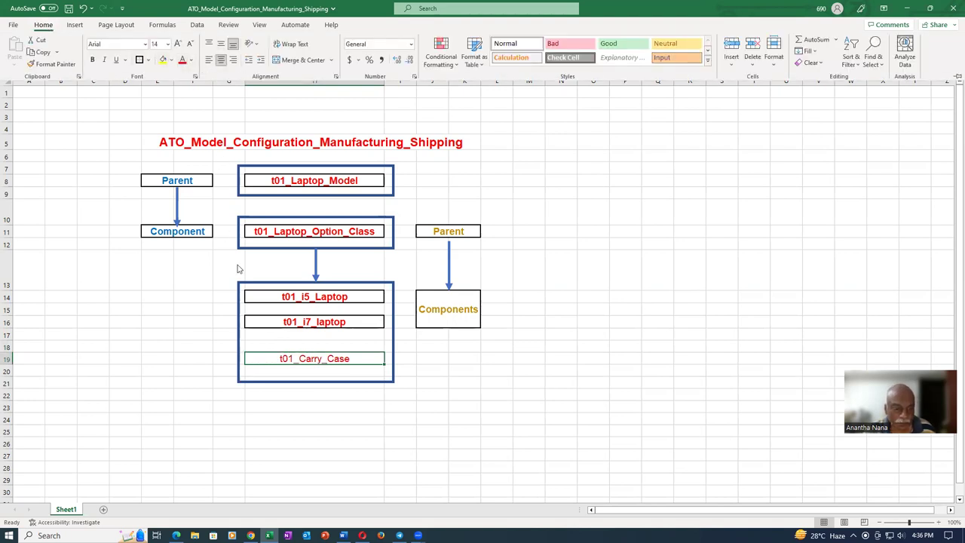
key("ctrl+b")
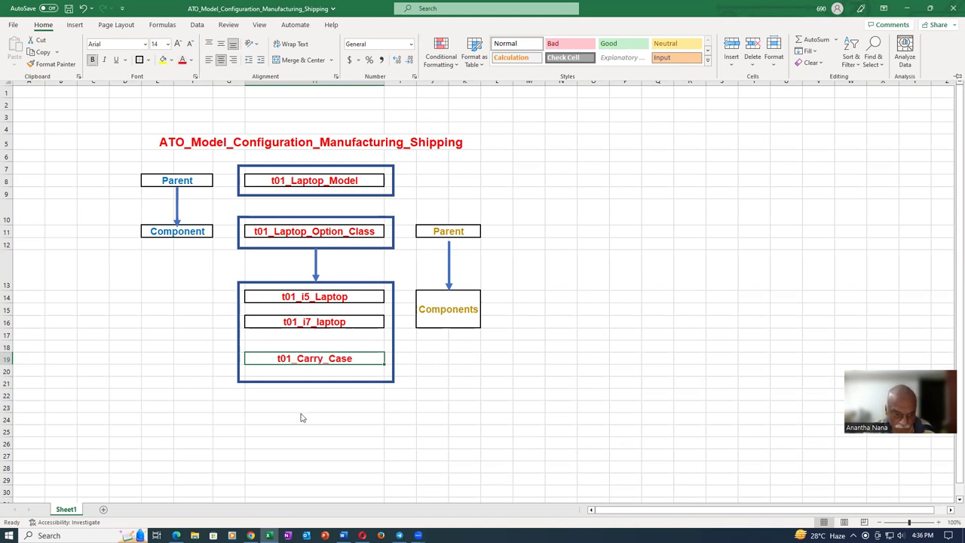
left_click(307, 436)
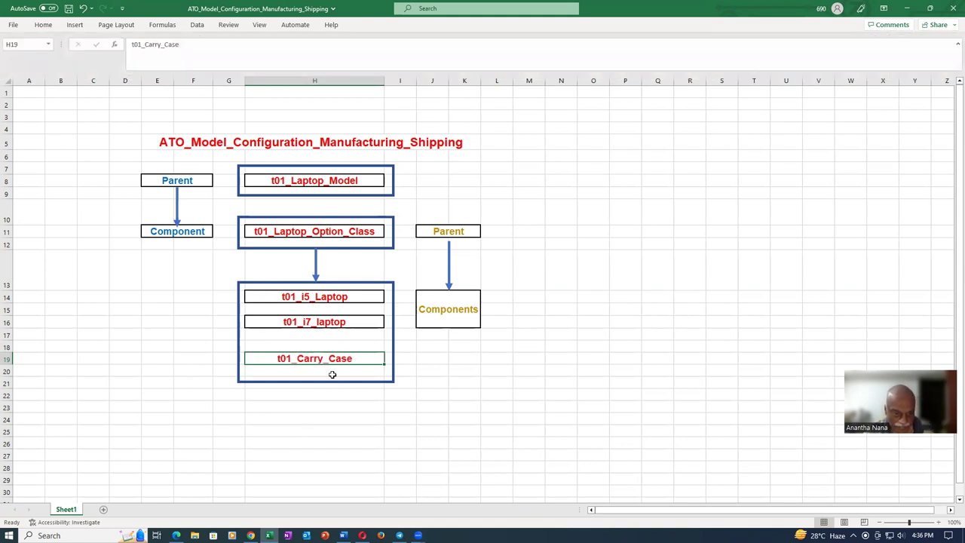
key("ctrl+s")
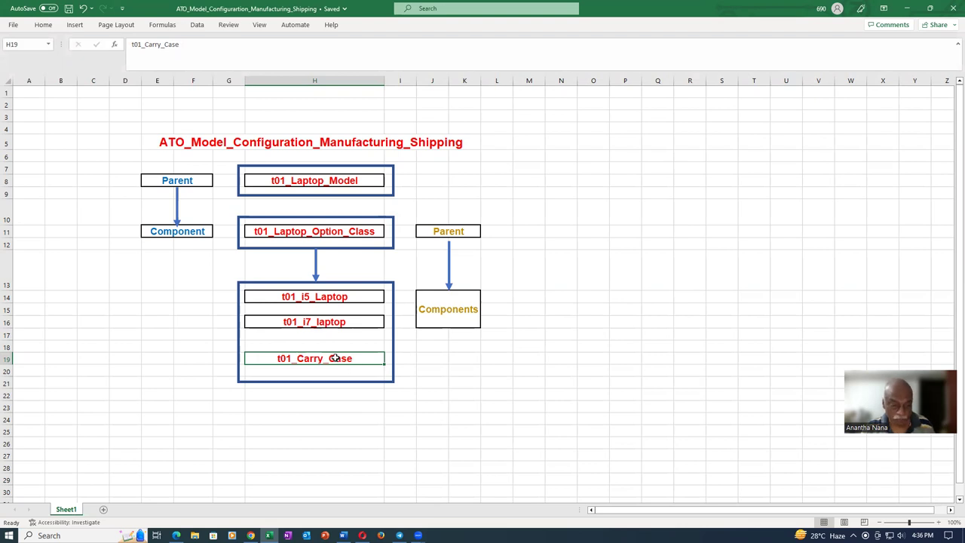
- Copy t01_Carry_Case and, in Product Information Management, start one new item in organization 000 with Root Item Class and the FG - Design Items template
key("ctrl+c")
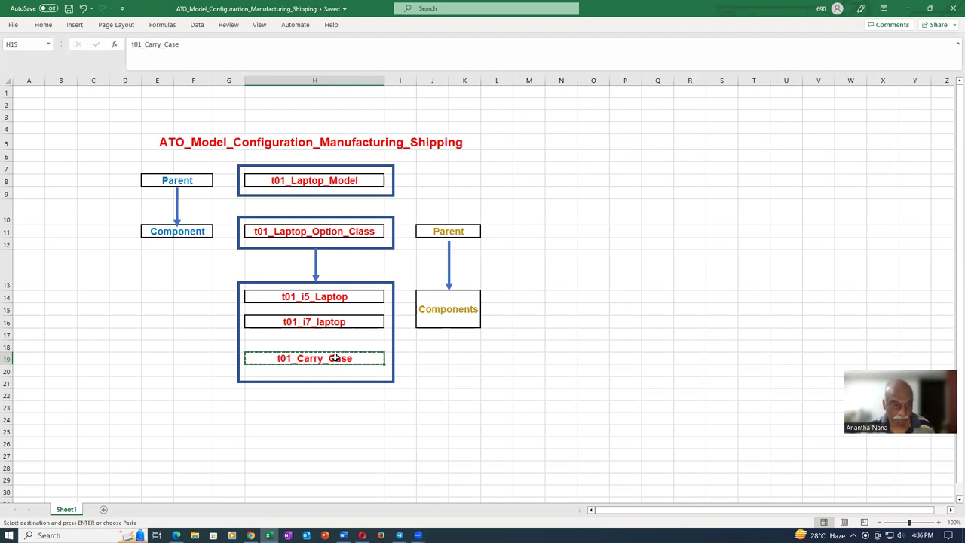
key("alt+Tab")
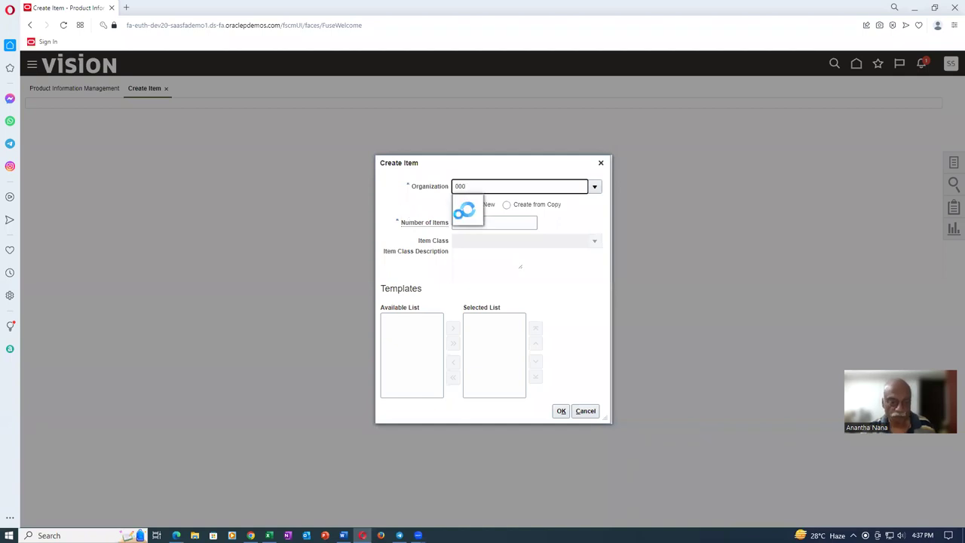
left_click(473, 203)
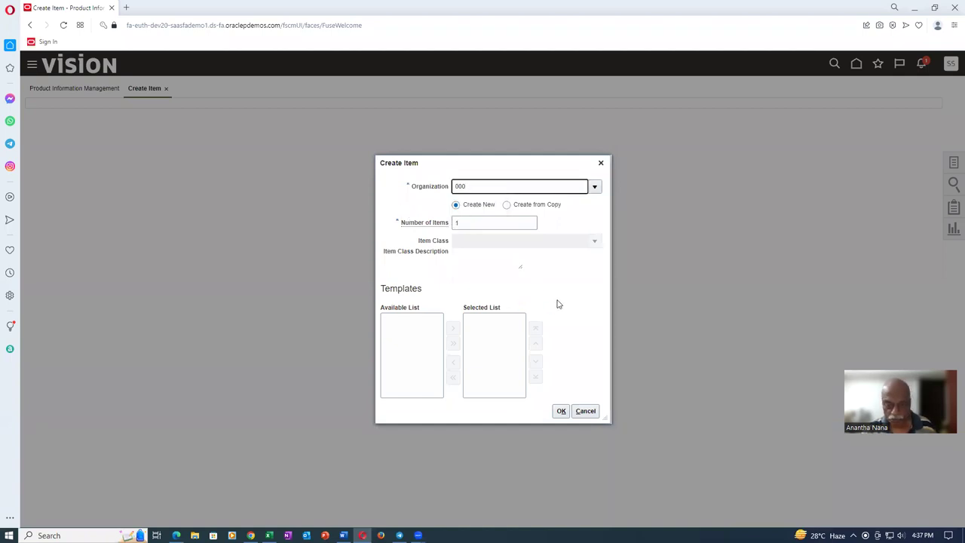
left_click(605, 410)
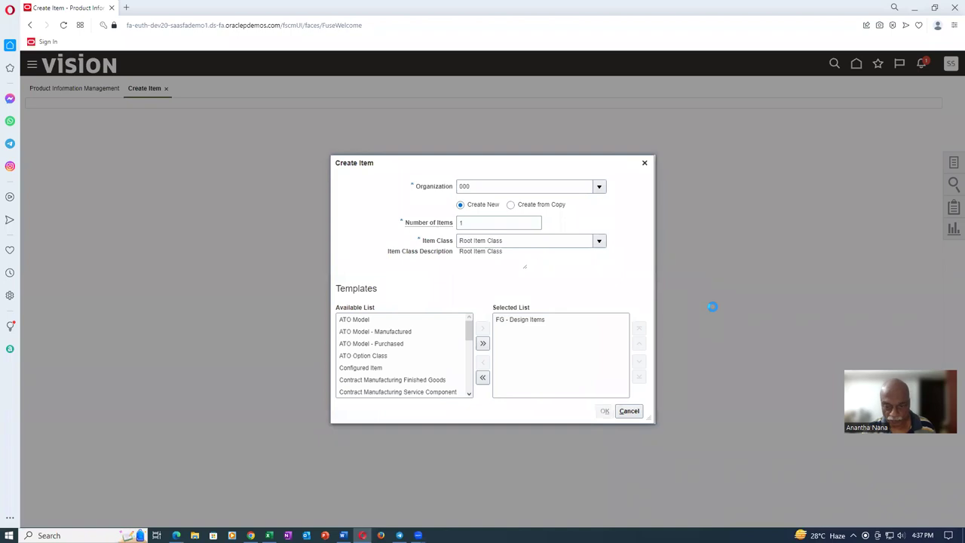
left_click(641, 312)
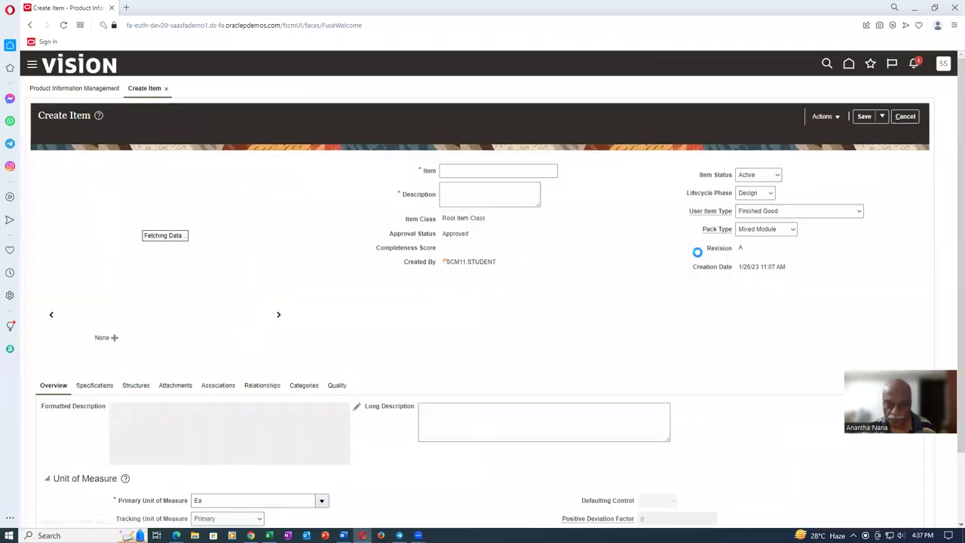
- Paste t01_Carry_Case as the new item's name and description
left_click(457, 170)
key("ctrl+v")
left_click(468, 188)
key("ctrl+v")
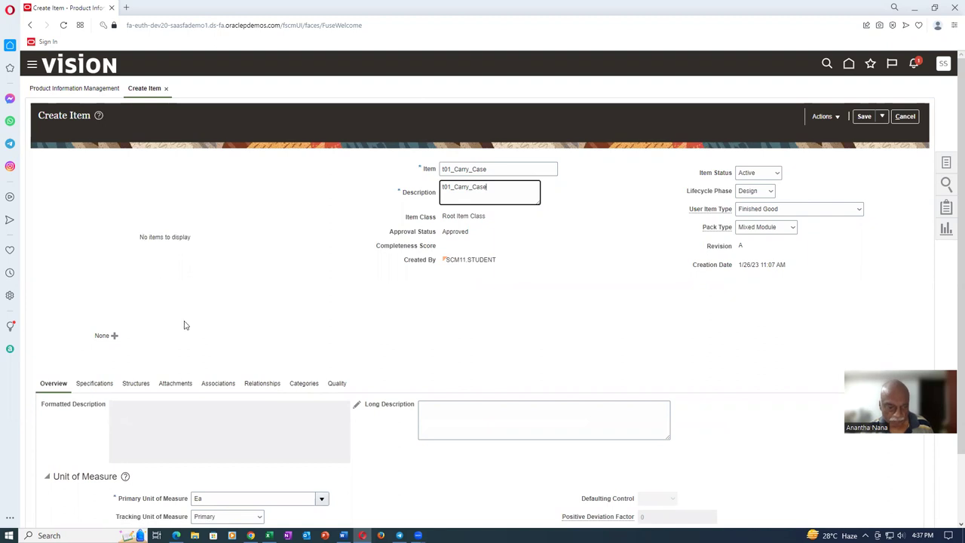
- Associate the t01_Carry_Case item with organization 002, and save and close the item
left_click(159, 332)
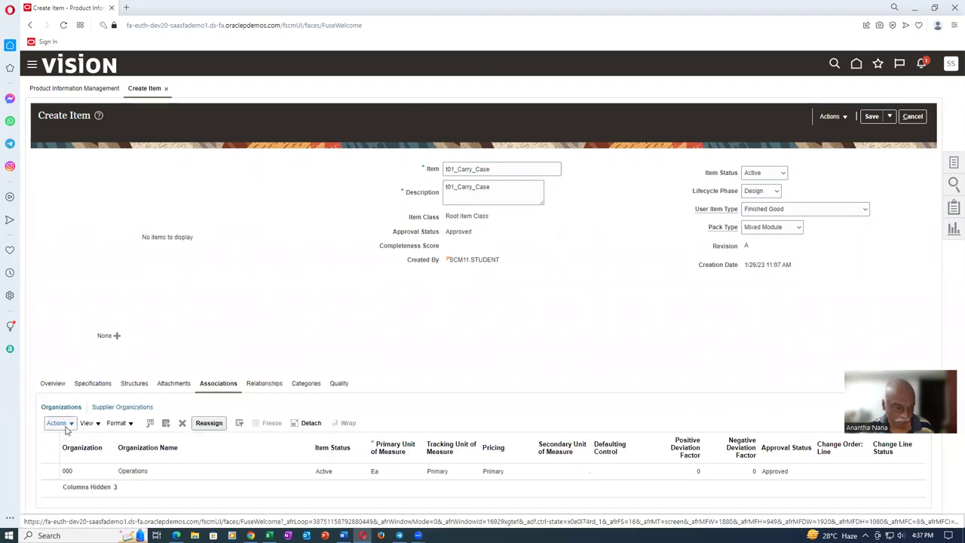
left_click(66, 427)
left_click(70, 460)
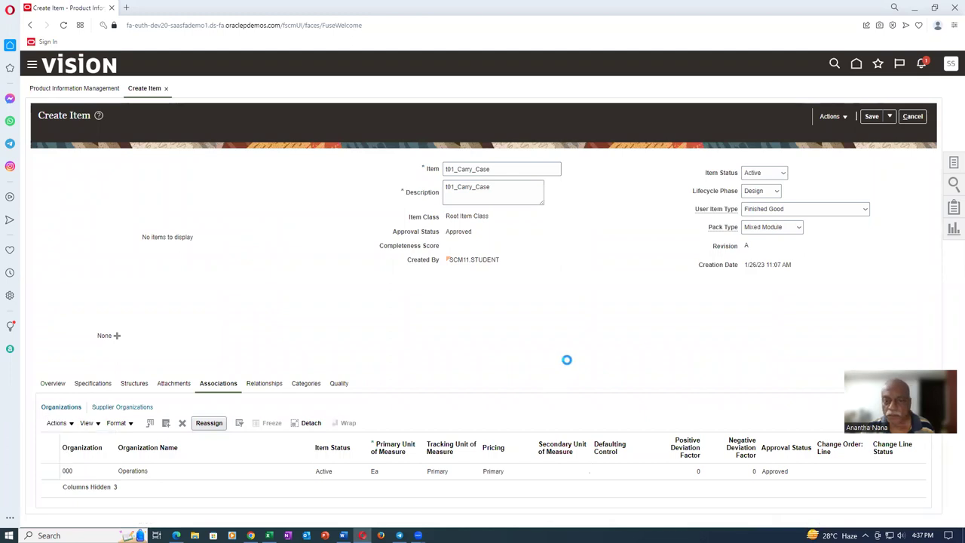
type("002")
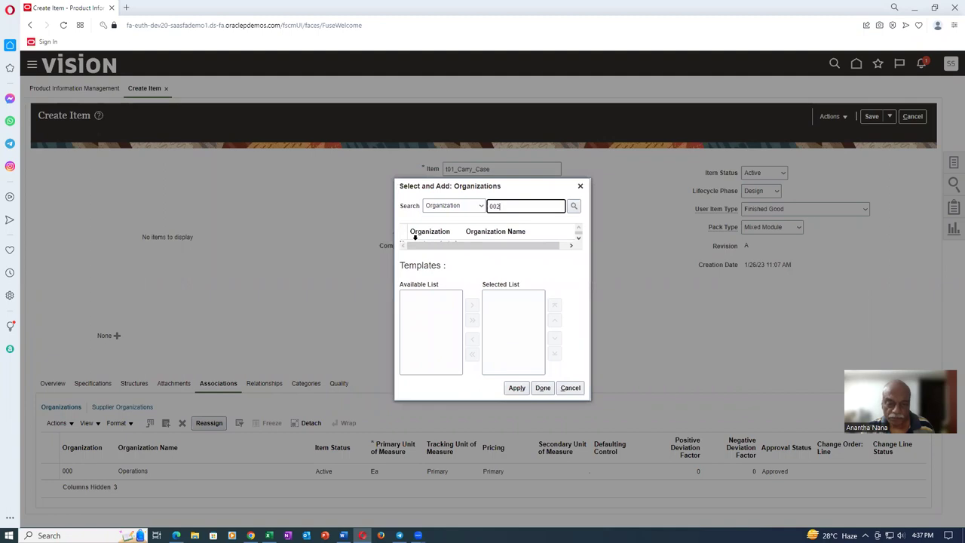
left_click(513, 397)
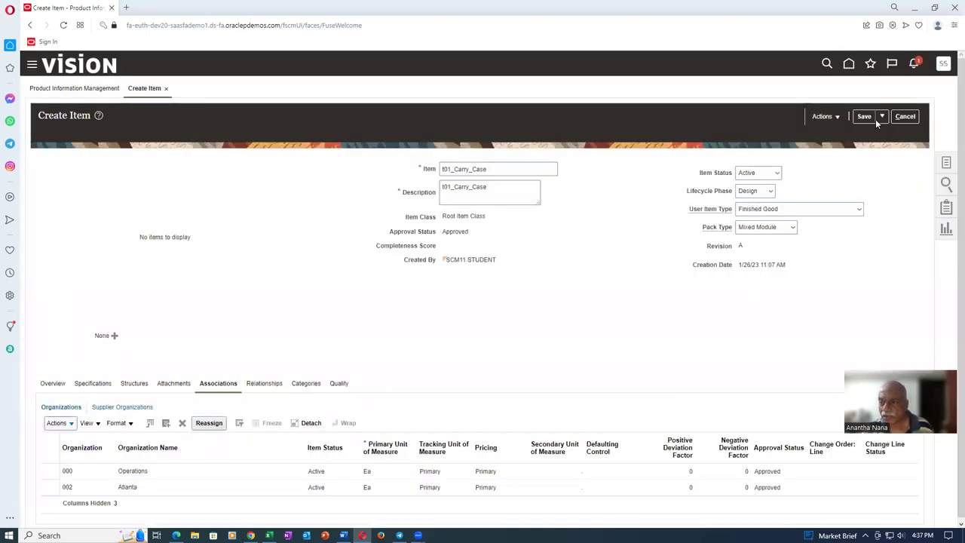
left_click(881, 117)
left_click(883, 134)
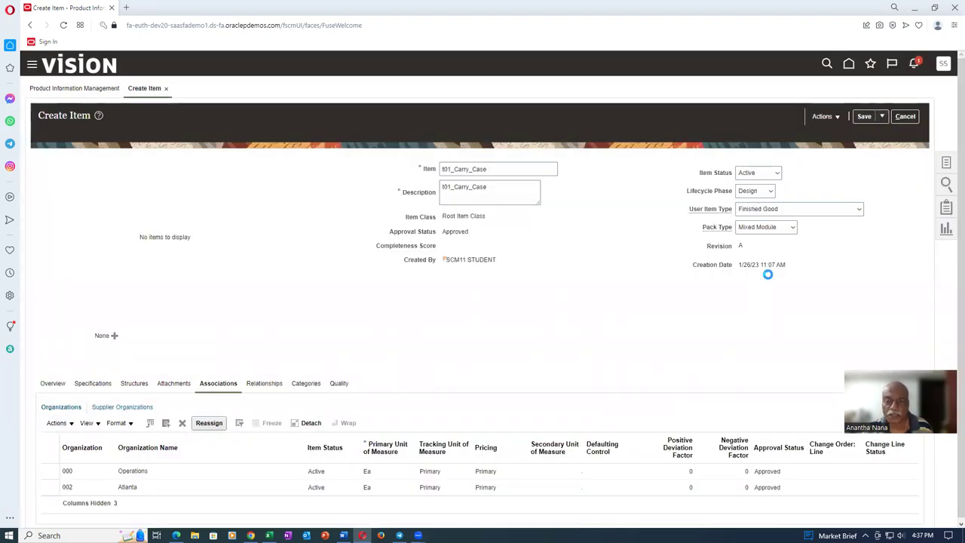
- Switch to the Excel worksheet and copy t01_Laptop_Option_Class from cell H11
key("alt+Tab")
left_click(320, 233)
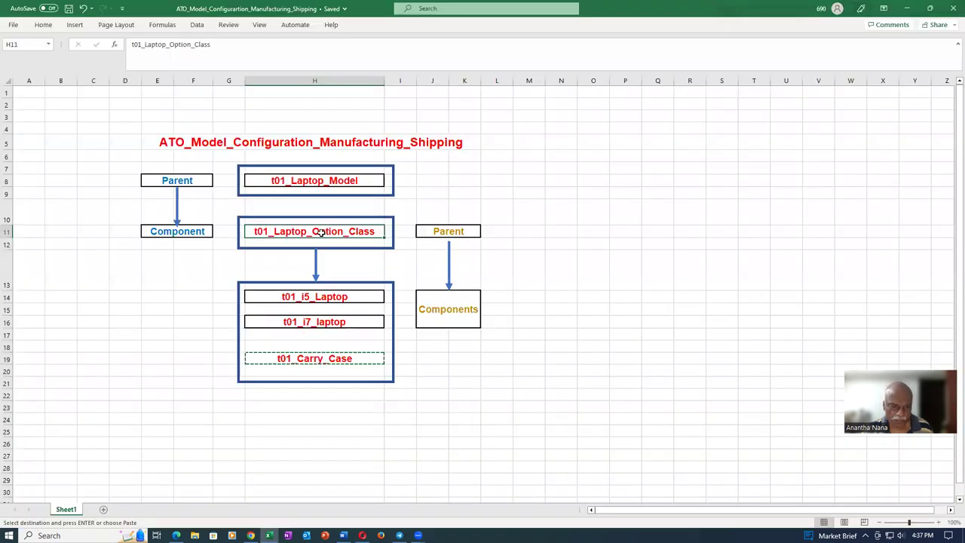
key("ctrl+c")
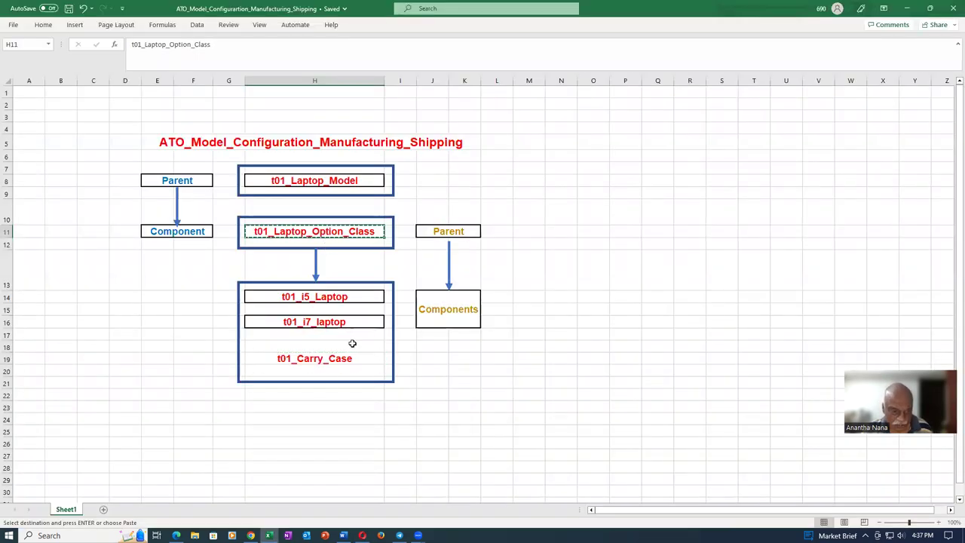
- Switch back to Product Information Management, browse the items for t01_Laptop_Option_Class and open that item
key("alt+Tab")
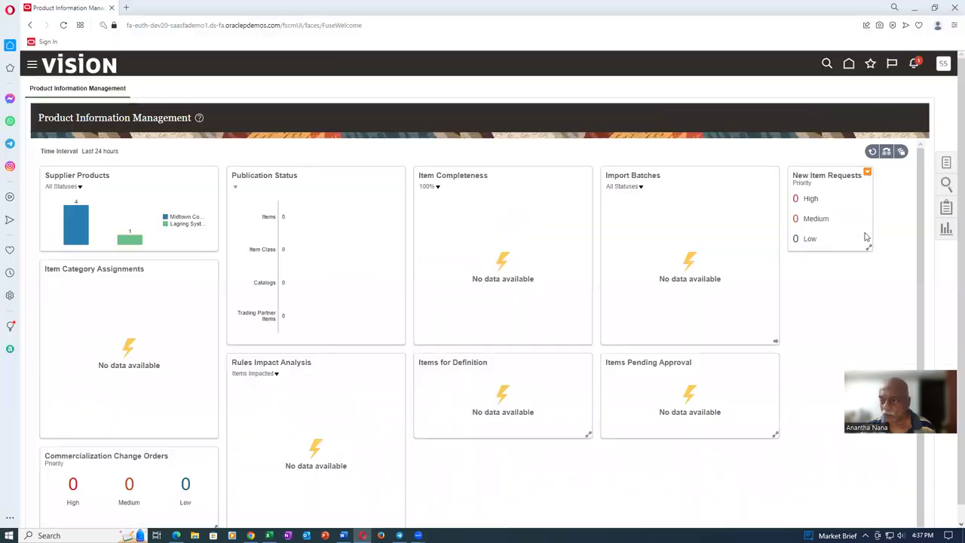
left_click(947, 164)
left_click(835, 121)
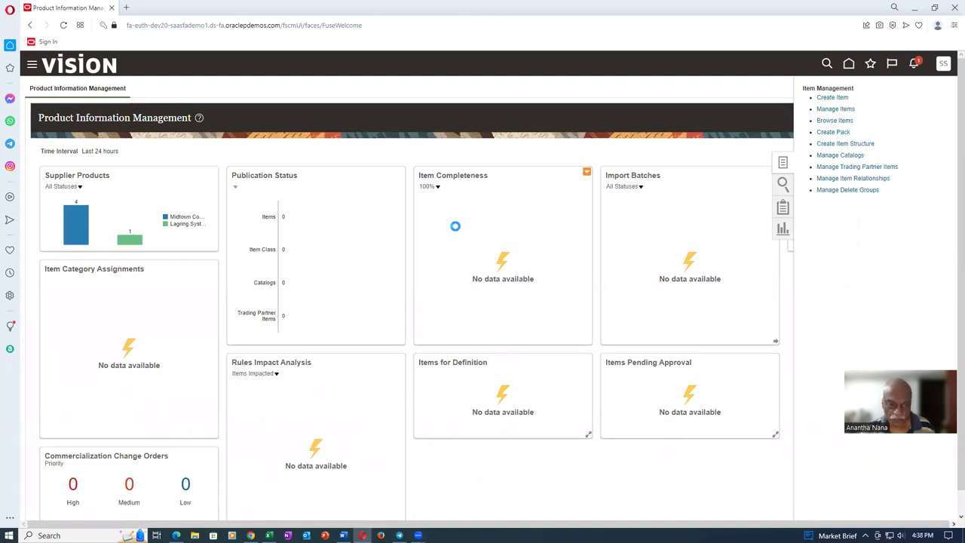
left_click(402, 276)
key("ctrl+v")
left_click(838, 315)
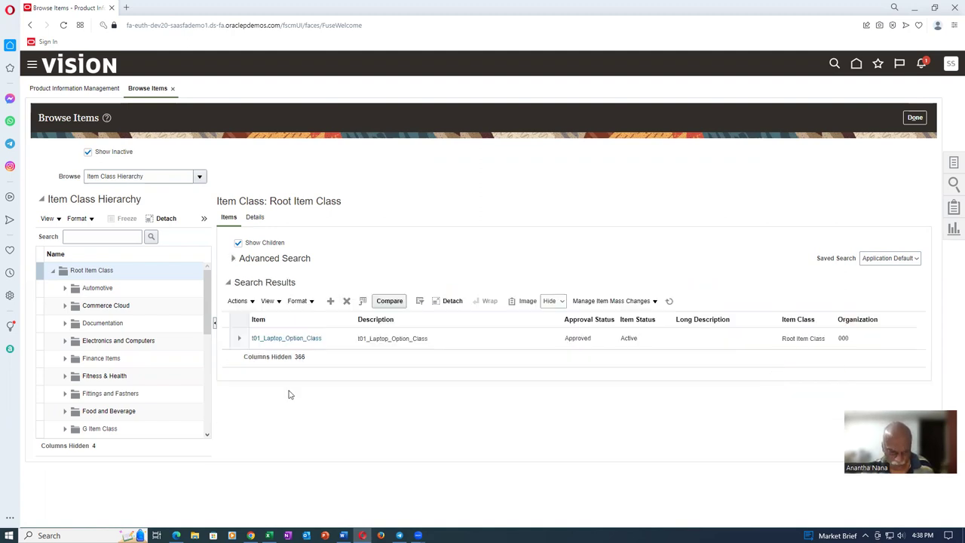
left_click(297, 338)
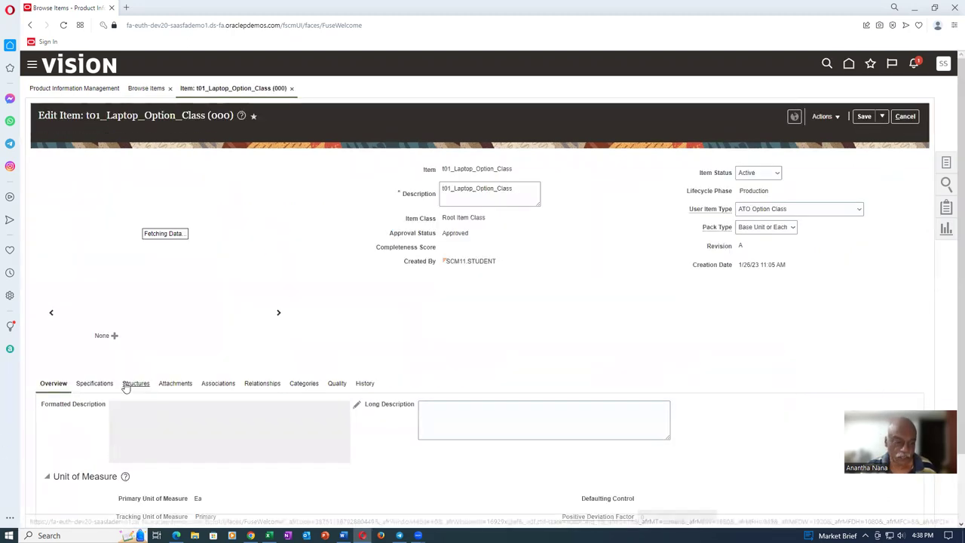
- Create a new item structure for t01_Laptop_Option_Class with Primary as name and description, and apply it to add details
left_click(135, 385)
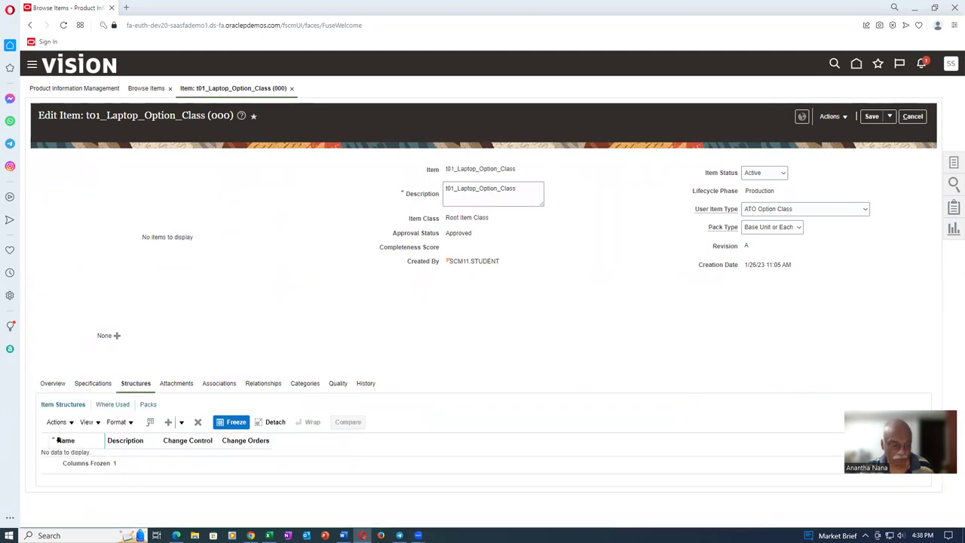
left_click(57, 421)
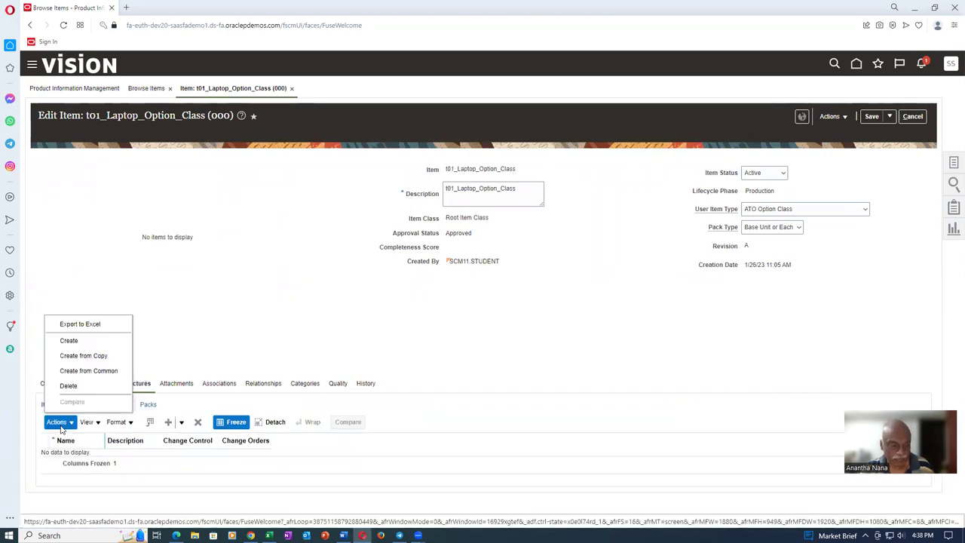
left_click(68, 341)
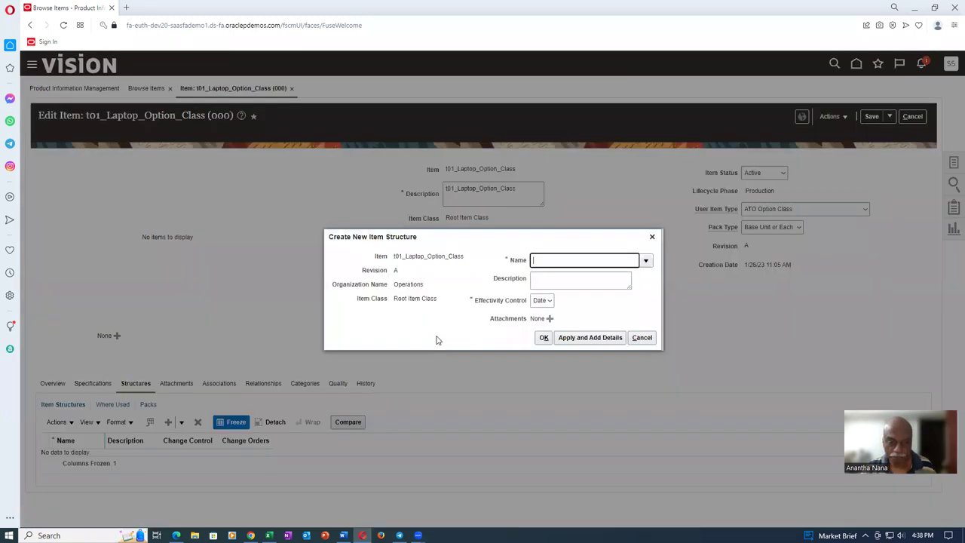
left_click(646, 260)
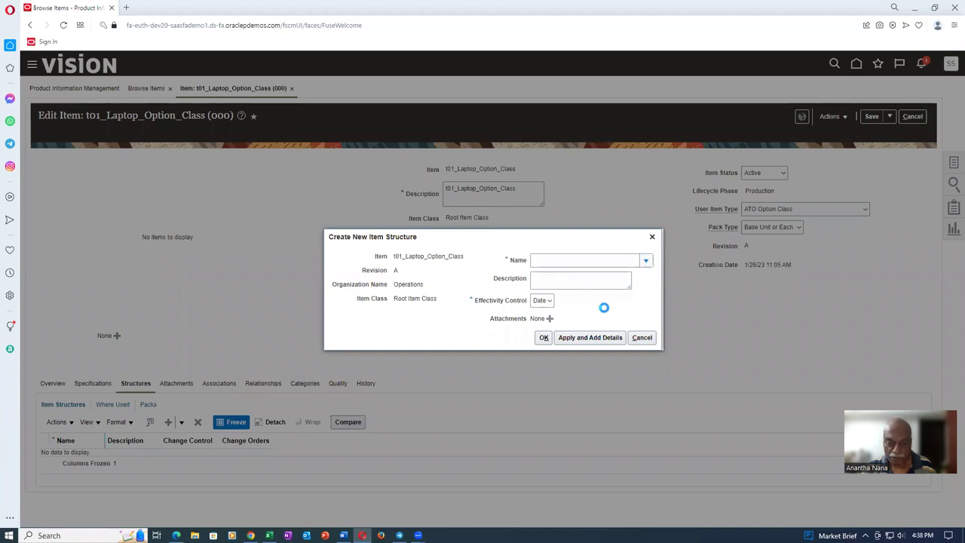
left_click(579, 322)
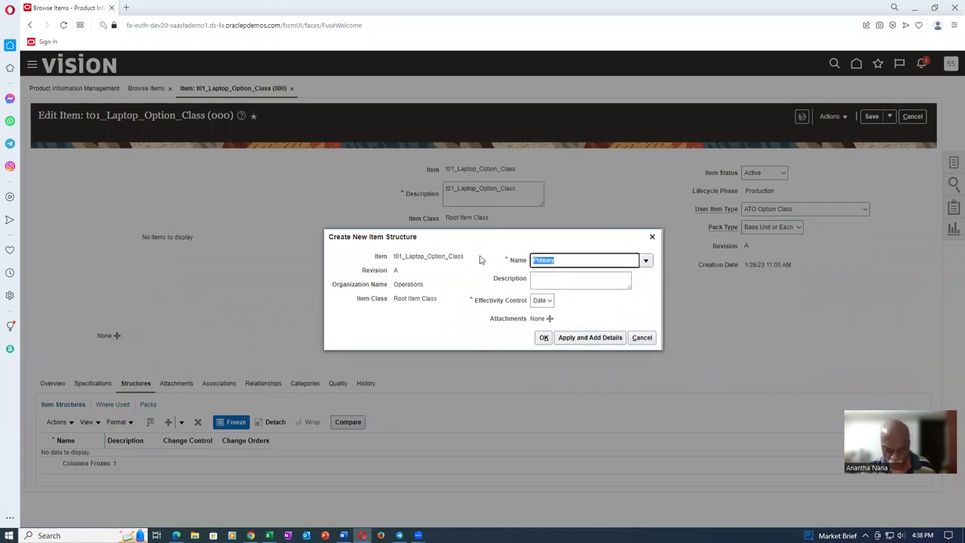
left_click(540, 279)
key("ctrl+v")
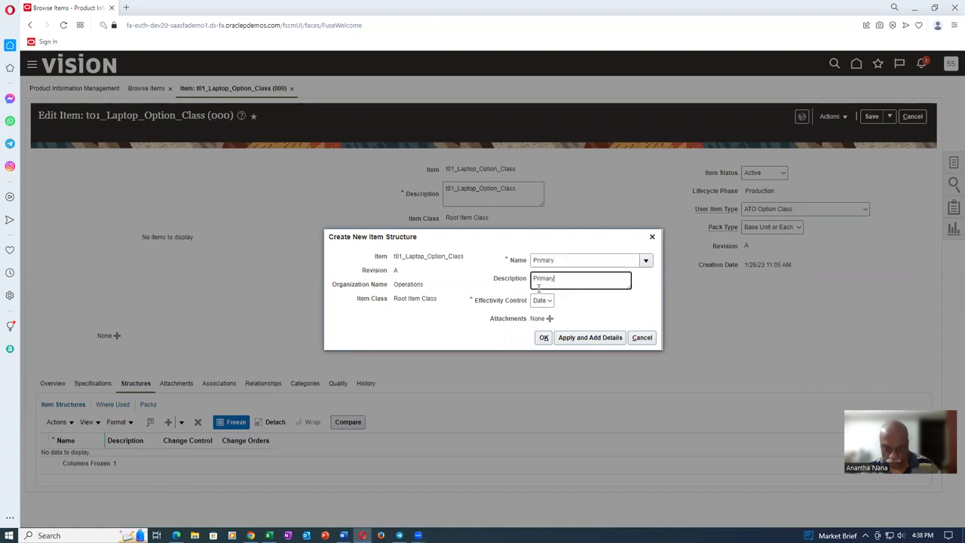
left_click(583, 339)
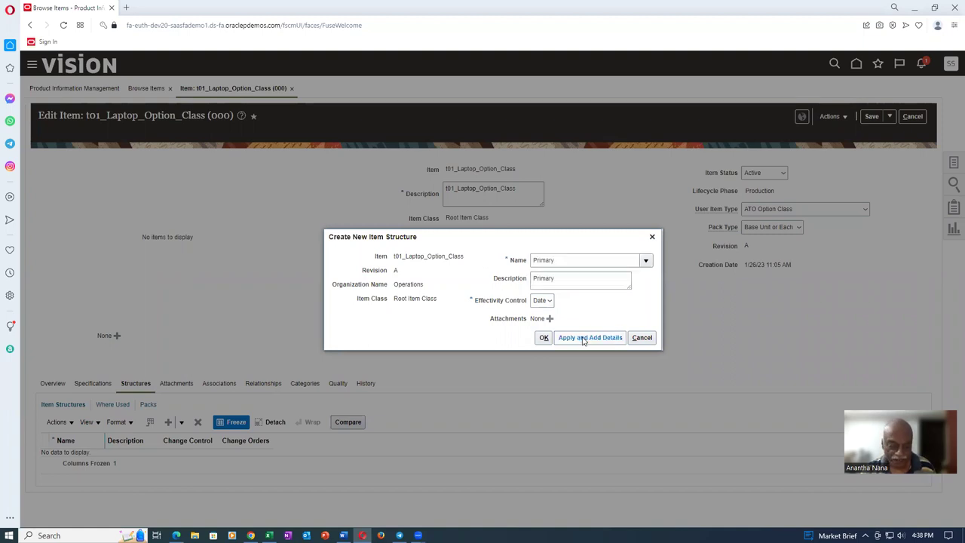
- Search for t01 items and add t01_Carry_Case, t01_i5_Laptop and t01_i7_laptop as components of the t01_Laptop_Option_Class Primary structure
key("alt+Tab")
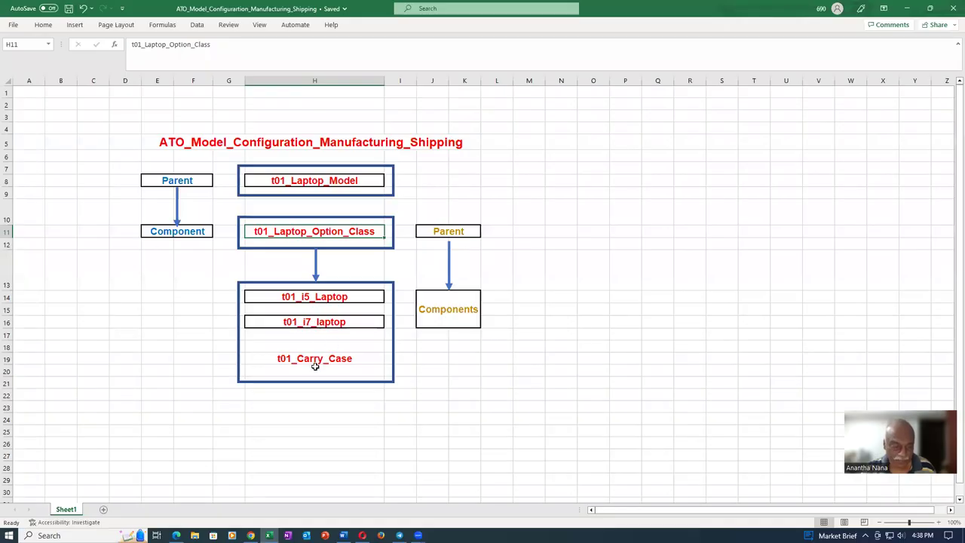
key("alt+Tab")
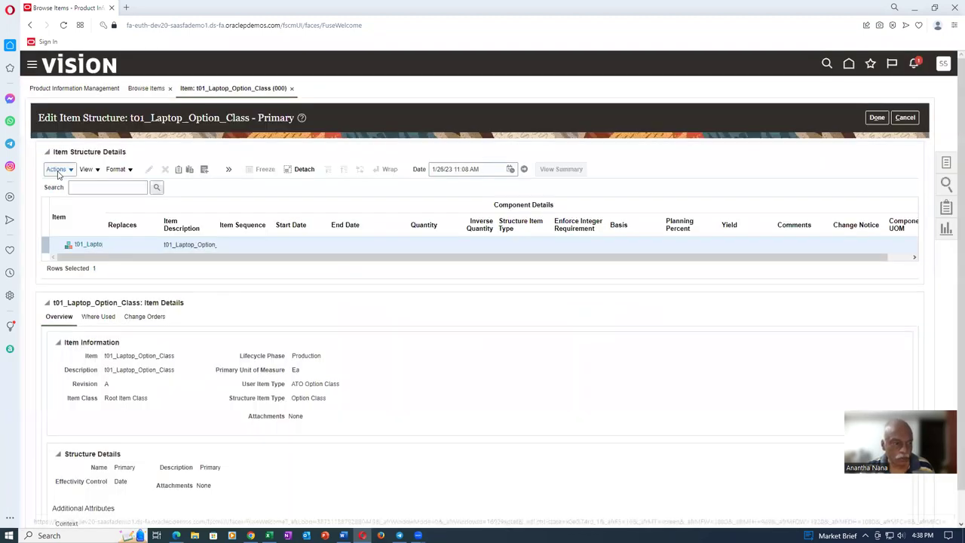
left_click(57, 171)
left_click(79, 217)
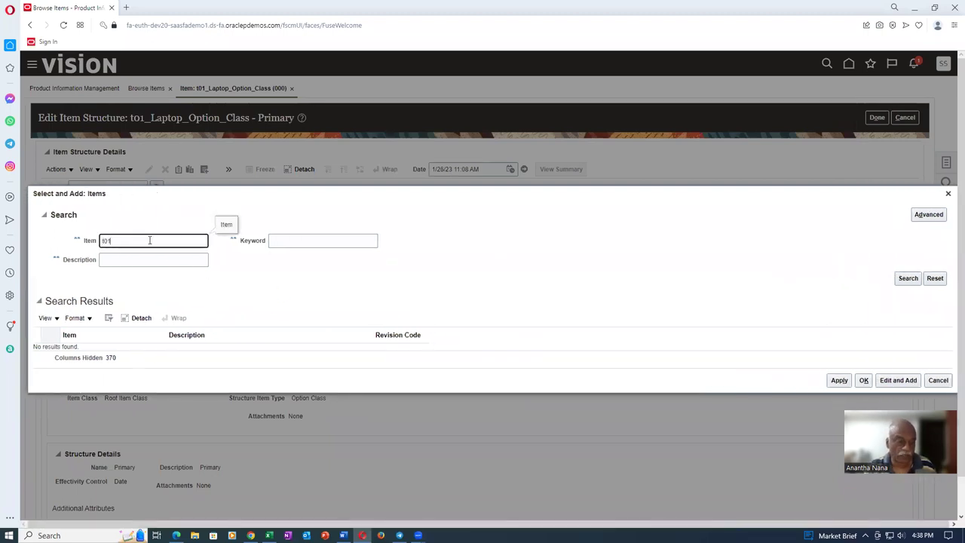
key("Return")
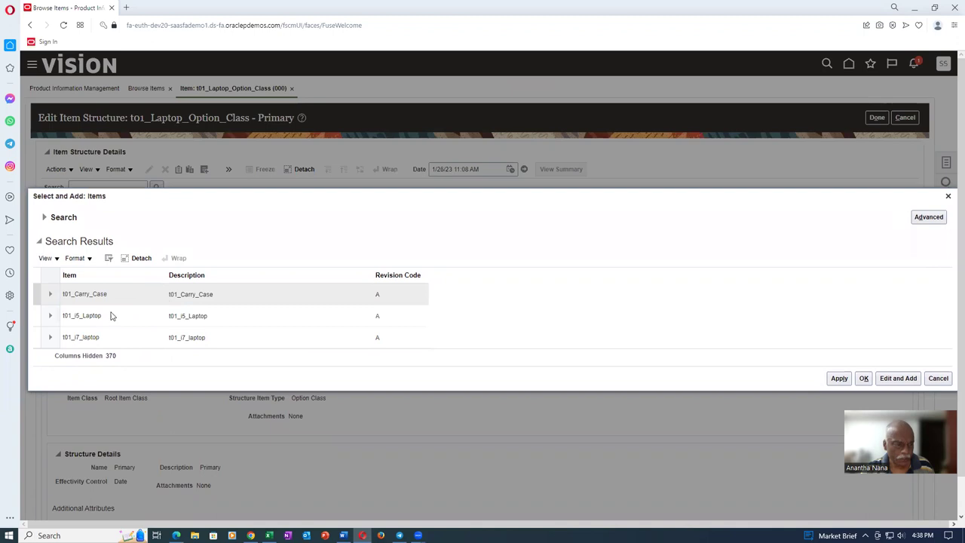
left_click(37, 294)
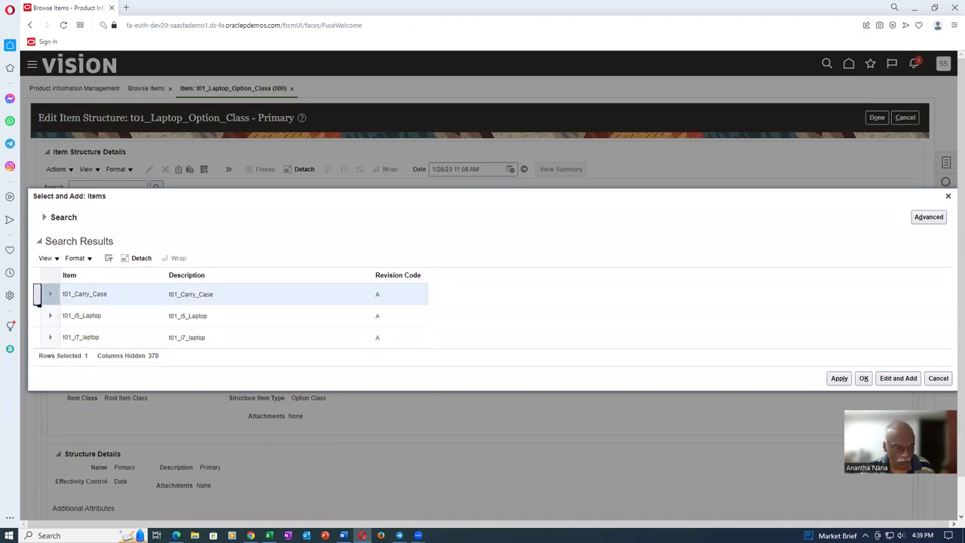
left_click(37, 317, "ctrl")
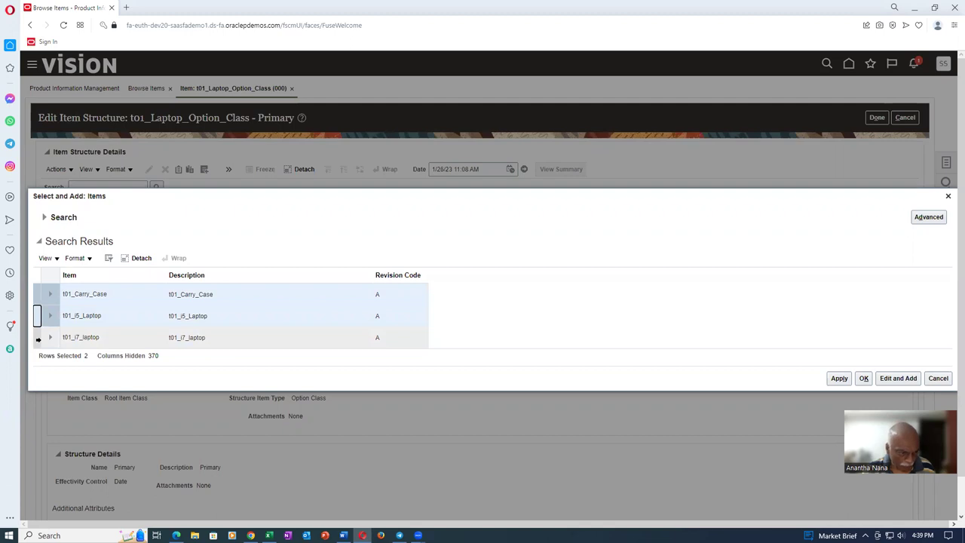
left_click(37, 337, "ctrl")
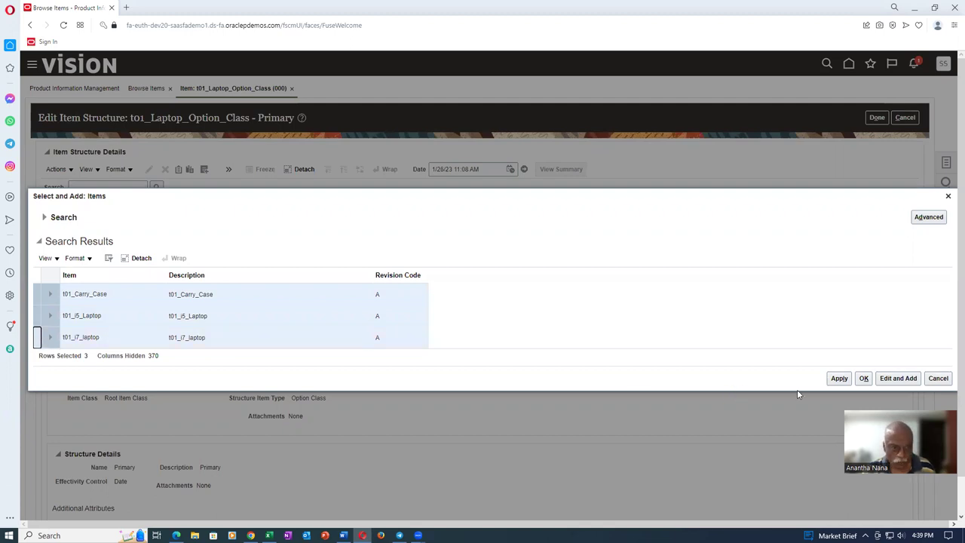
left_click(836, 379)
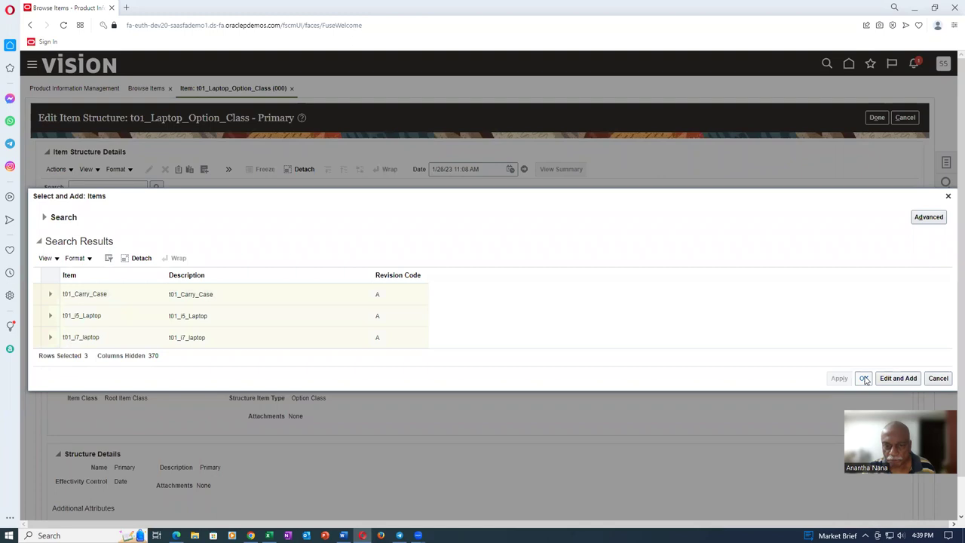
left_click(864, 379)
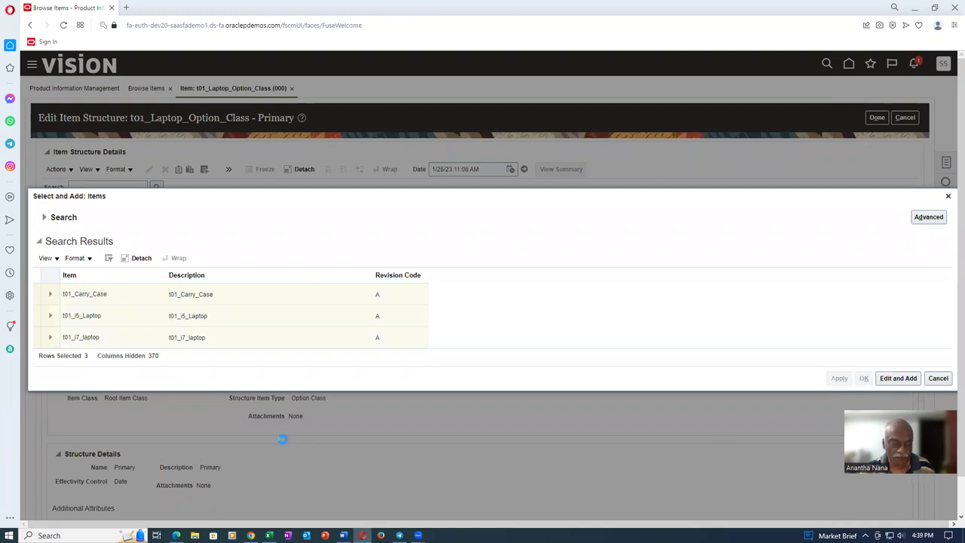
key("alt+Tab")
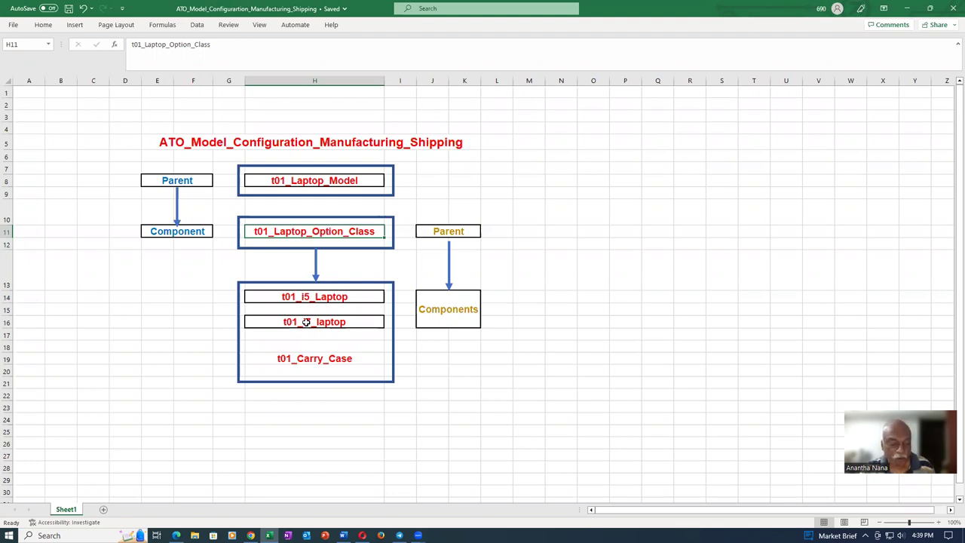
key("alt+Tab")
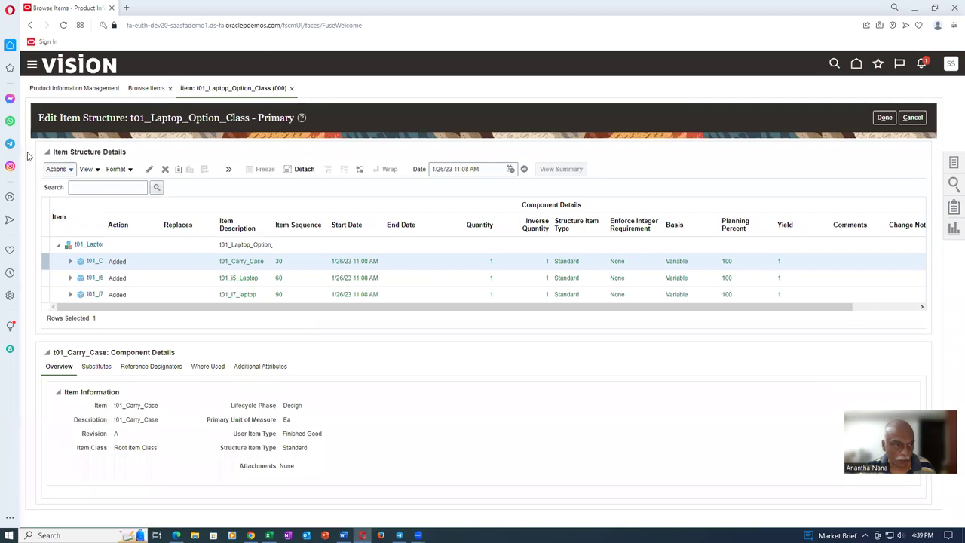
- Display the Component Order Management attributes in the structure table and widen the Item column to fit the full item names
left_click(87, 169)
scroll(137, 475, "down", 3)
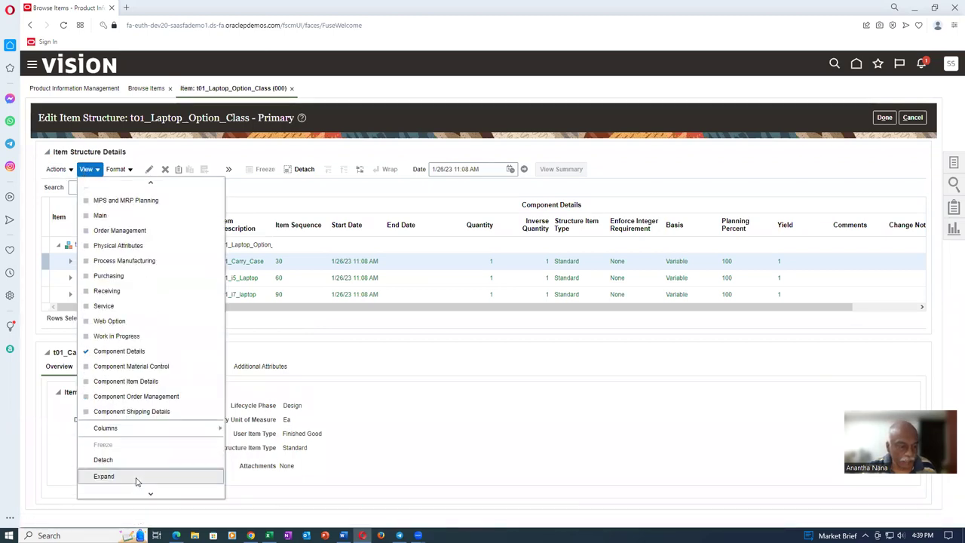
left_click(133, 396)
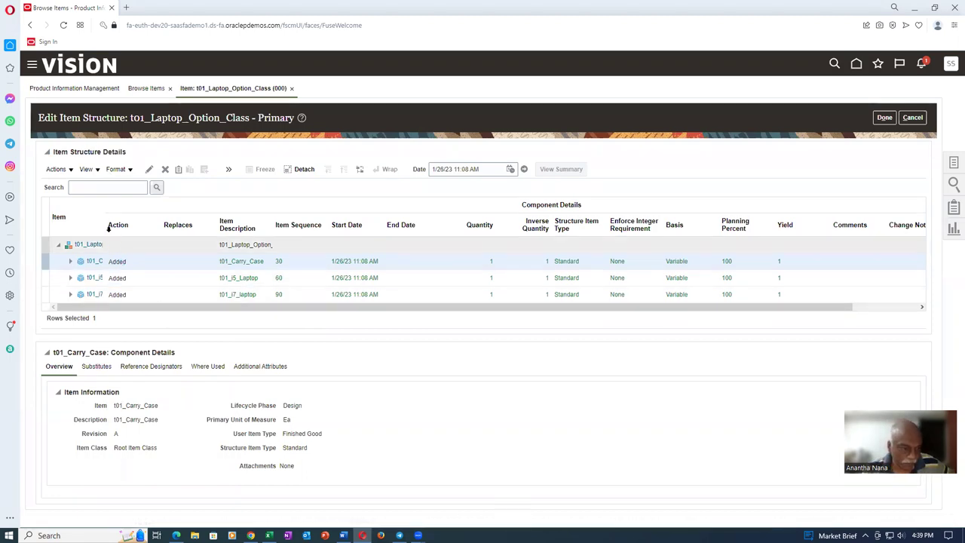
left_click_drag(106, 230, 161, 232)
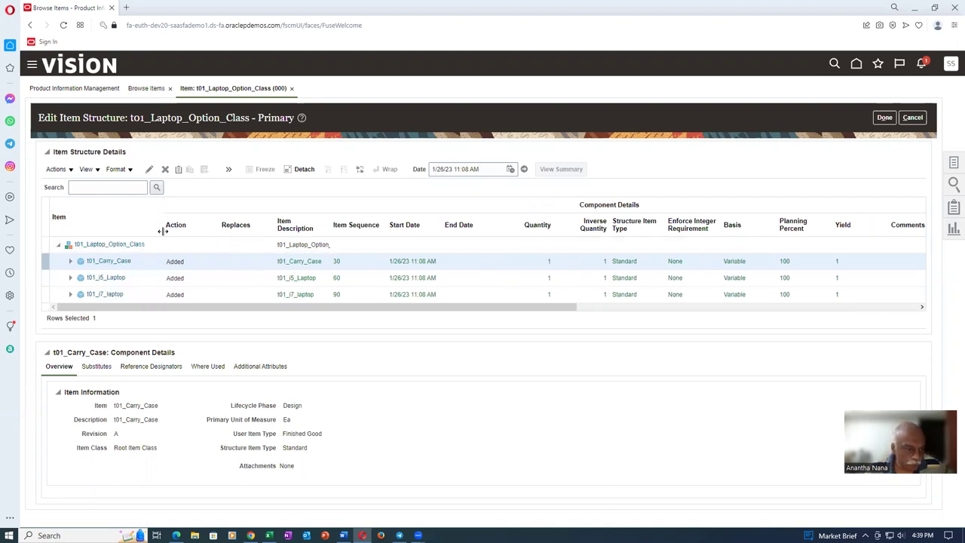
- Edit the t01_i5_Laptop component, setting minimum quantity 1 and maximum quantity 2 and marking it as optional
left_click(41, 276)
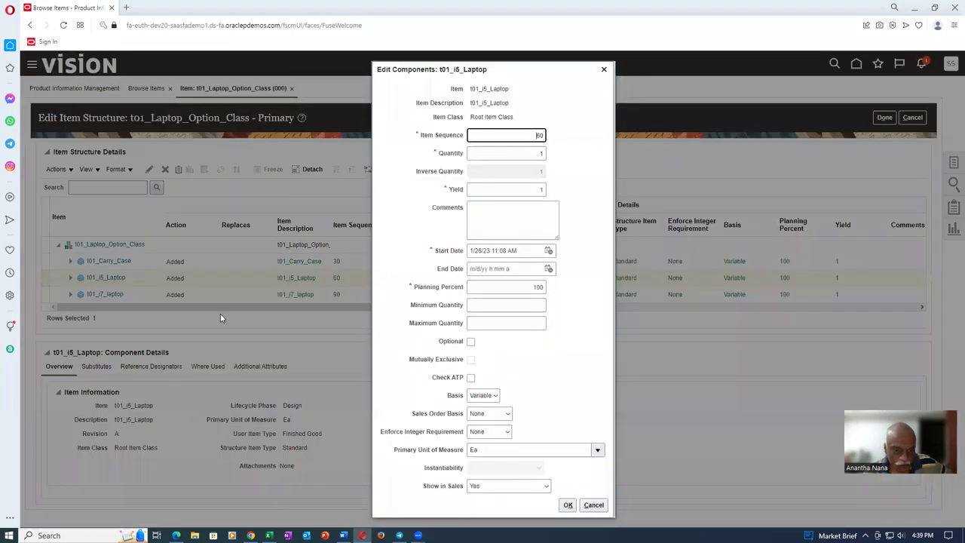
left_click(470, 342)
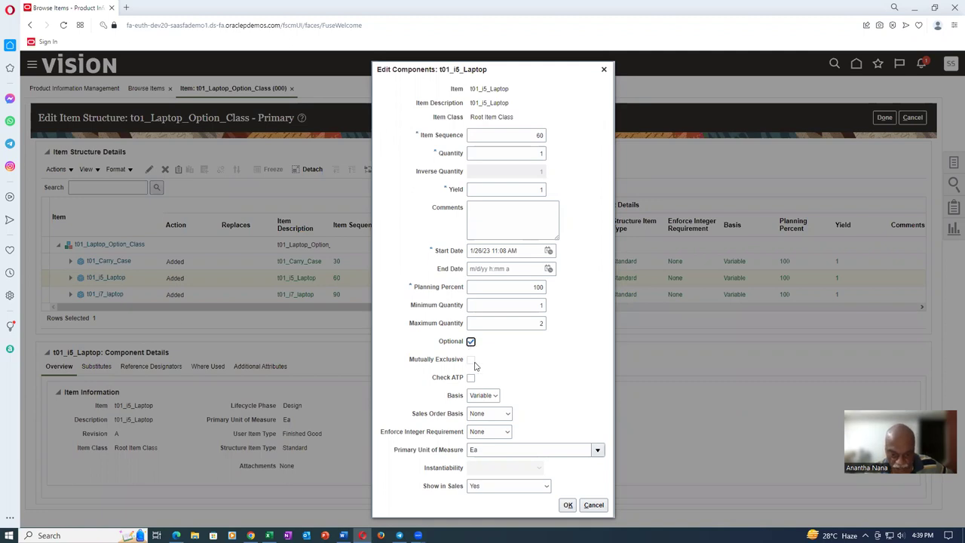
left_click(568, 504)
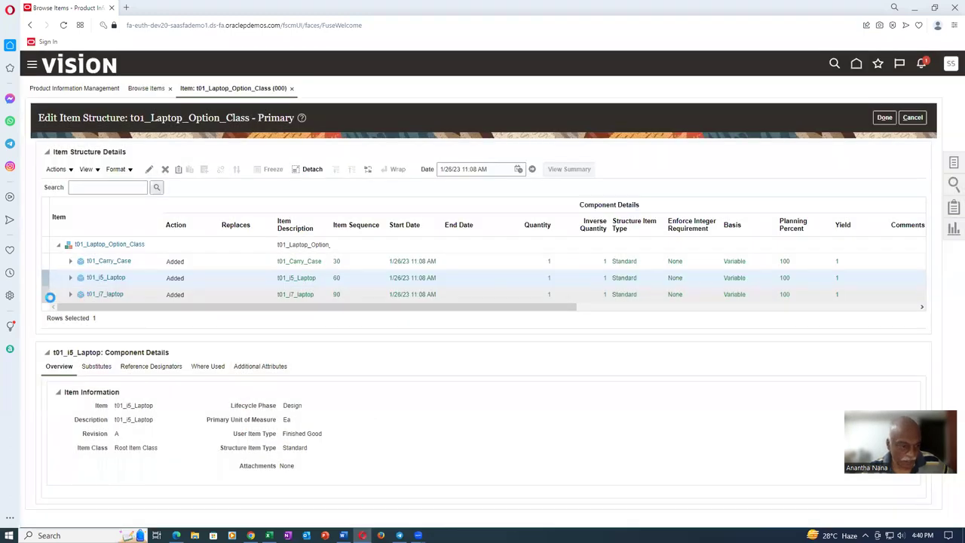
- Edit the t01_i7_laptop component to mark it as optional, and finish editing the item structure
left_click(45, 296)
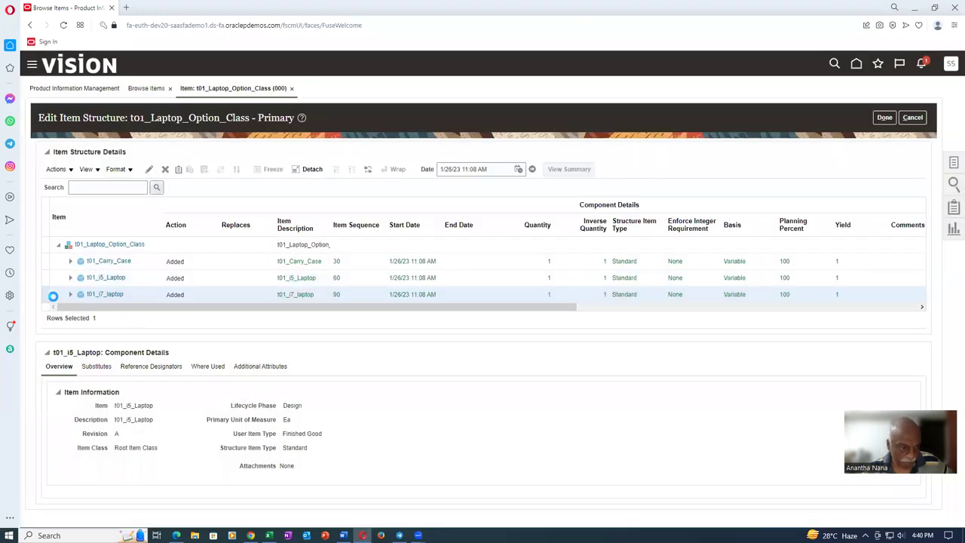
left_click(89, 169)
left_click(150, 169)
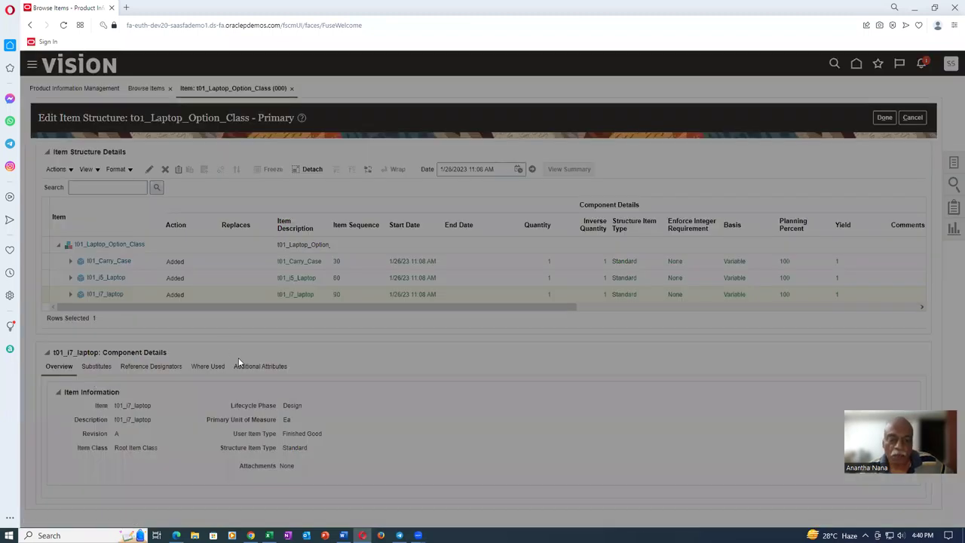
left_click(470, 341)
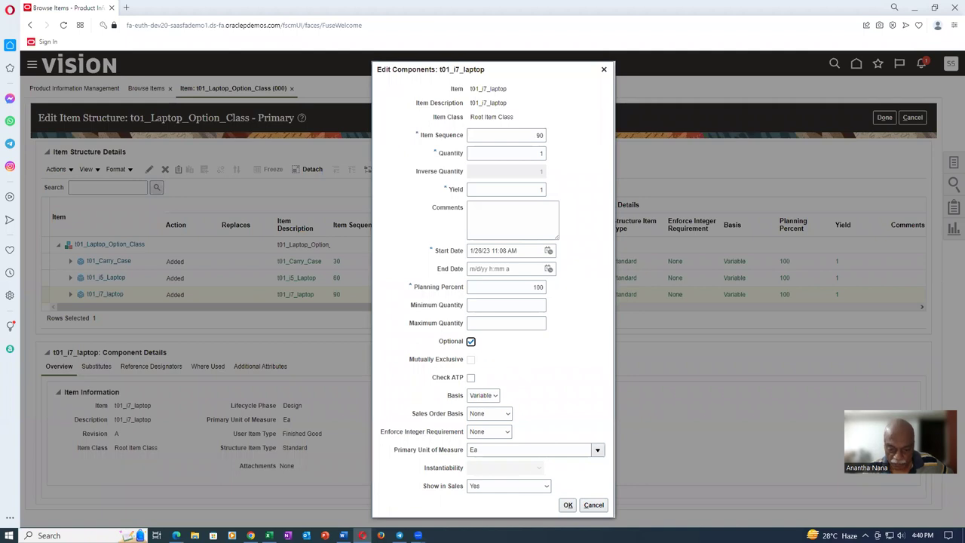
left_click(569, 505)
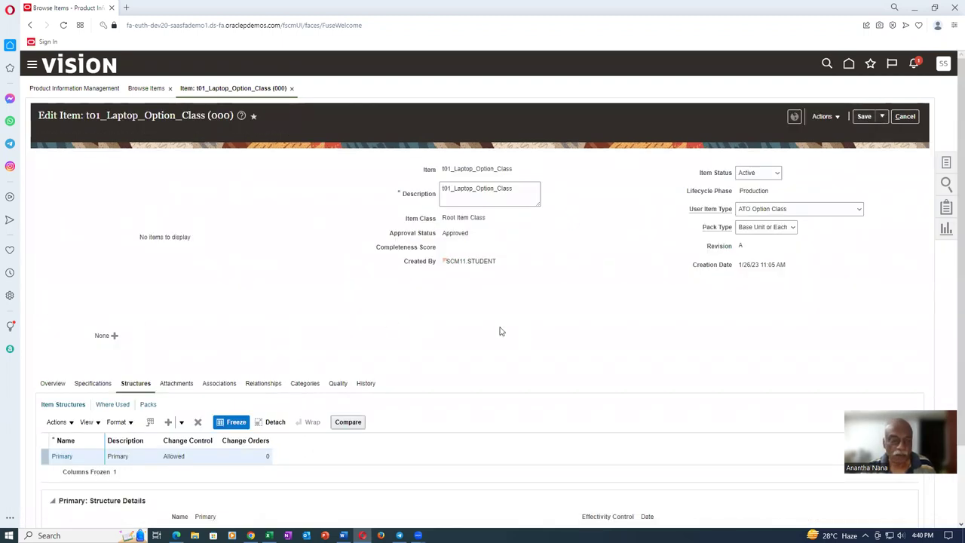
- Associate the t01_Laptop_Option_Class item with organization 002, and save and close the item
left_click(219, 383)
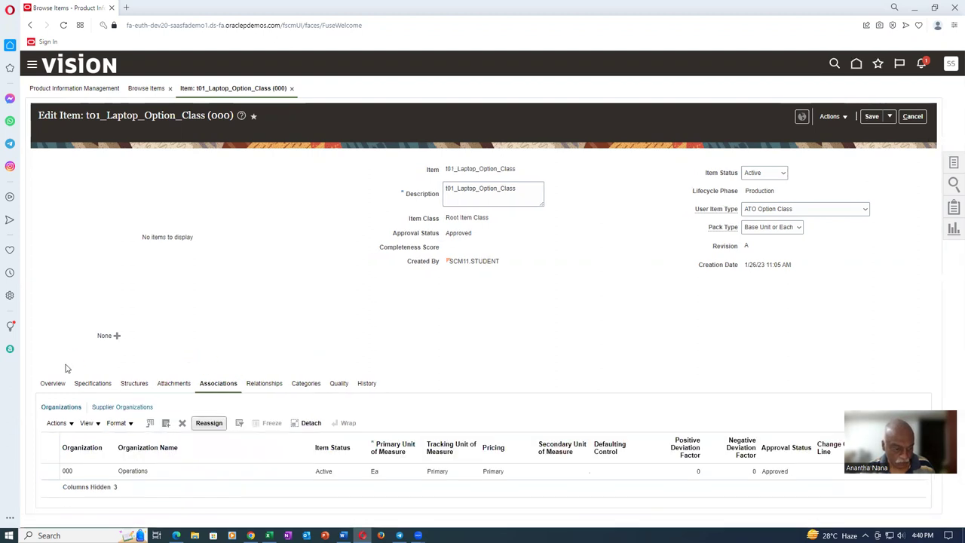
left_click(55, 423)
left_click(77, 457)
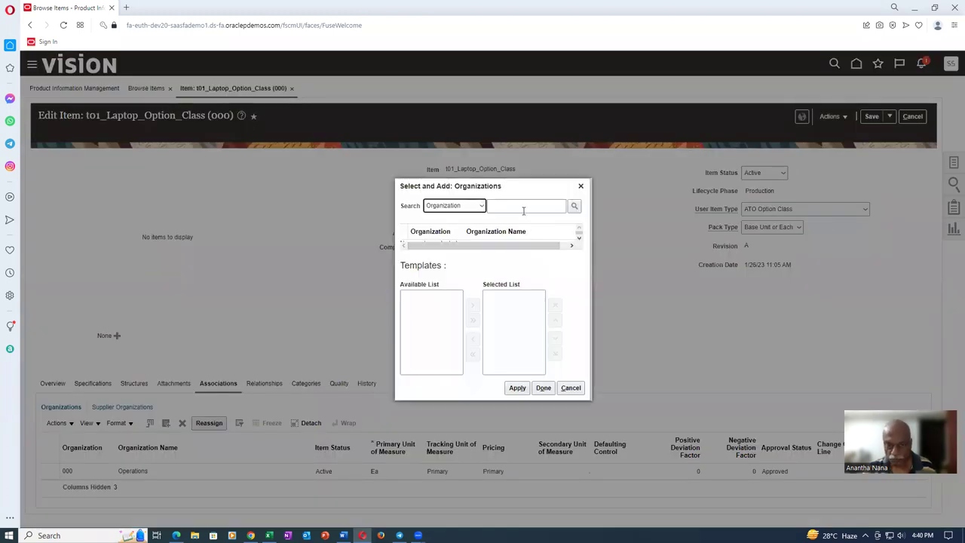
left_click(523, 208)
type("002")
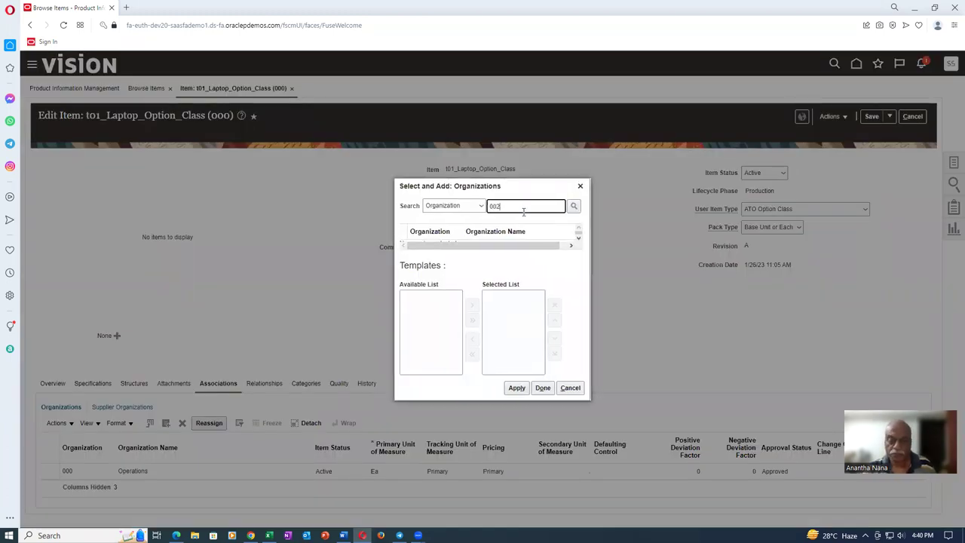
key("Return")
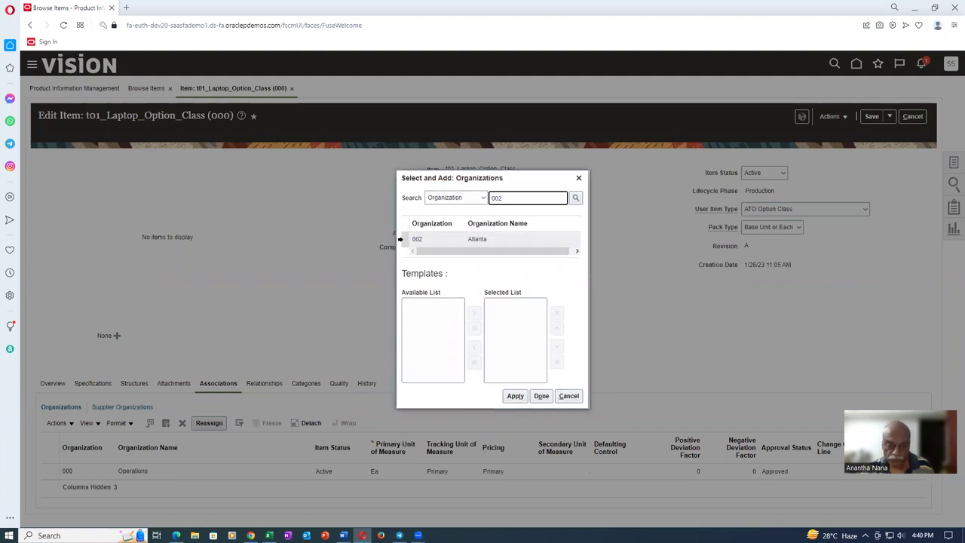
left_click(515, 396)
left_click(622, 397)
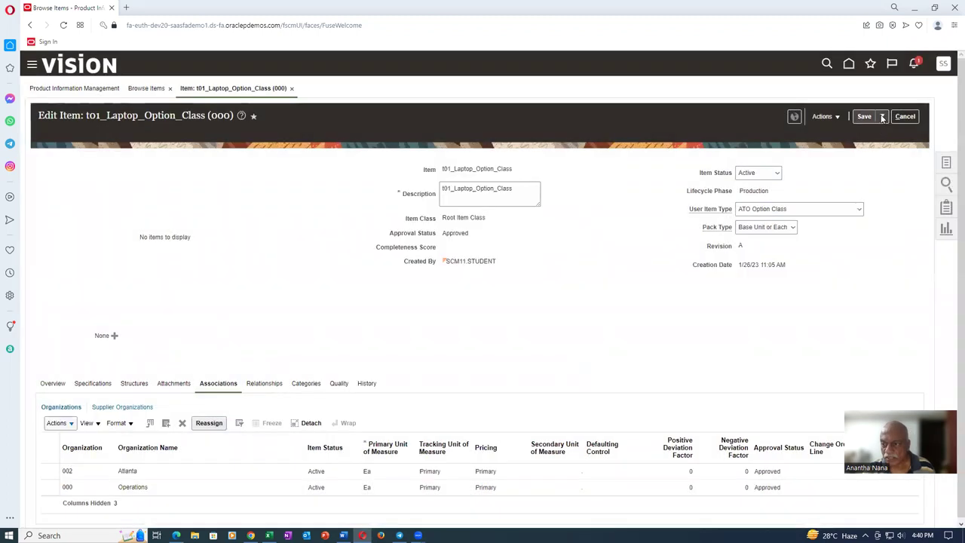
left_click(882, 117)
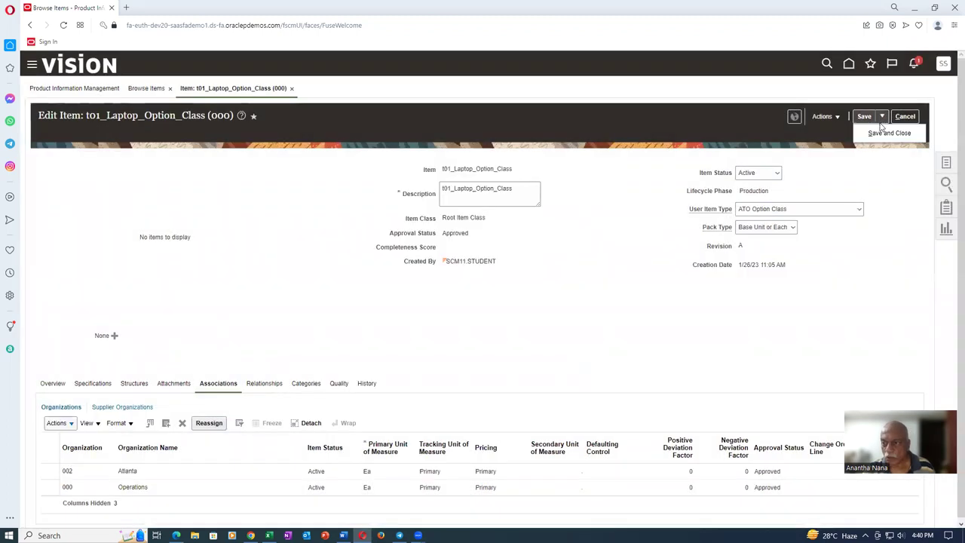
left_click(882, 133)
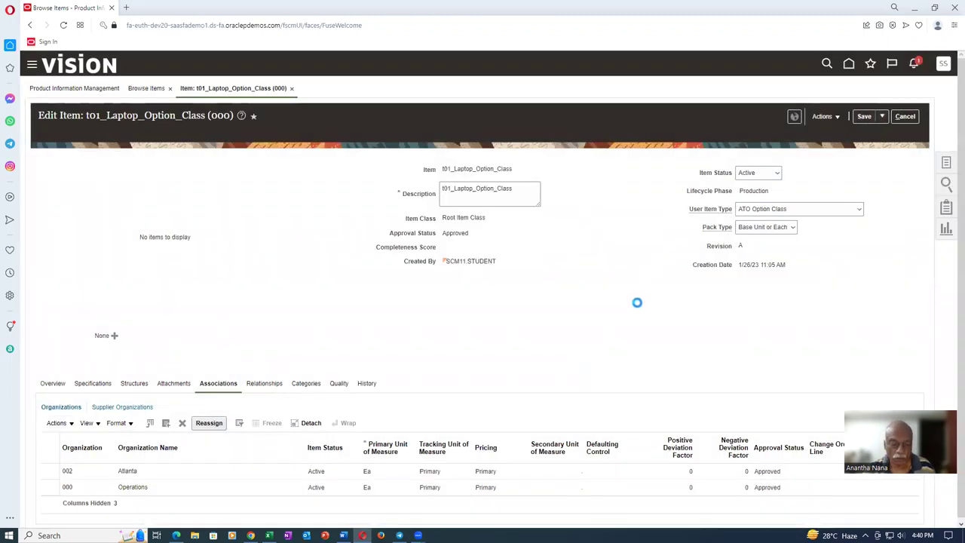
- Switch to the Excel worksheet and copy t01_Laptop_Model from cell H8
key("alt+Tab")
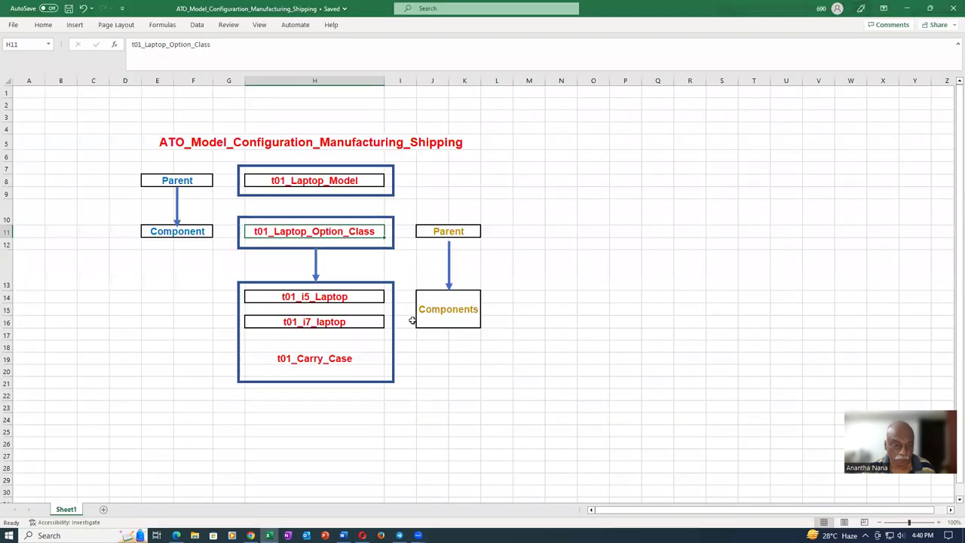
left_click(304, 182)
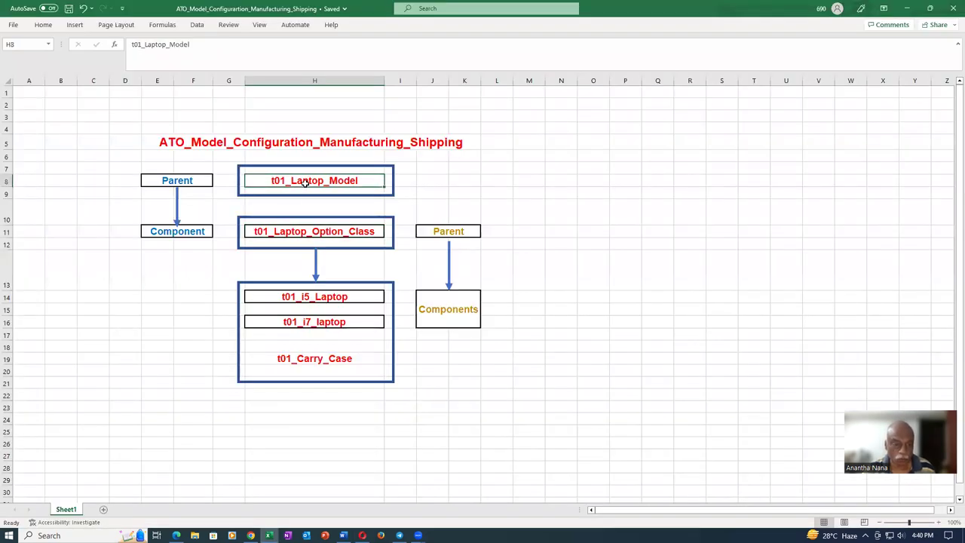
key("ctrl+c")
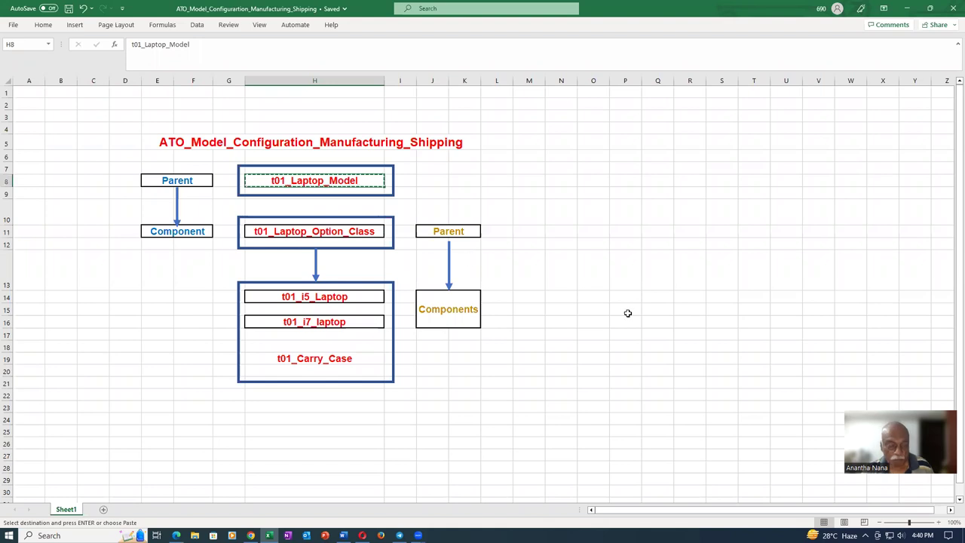
- Switch back to Product Information Management and start a new item, replacing the FG - Design Items template with ATO Model - Manufactured
key("alt+Tab")
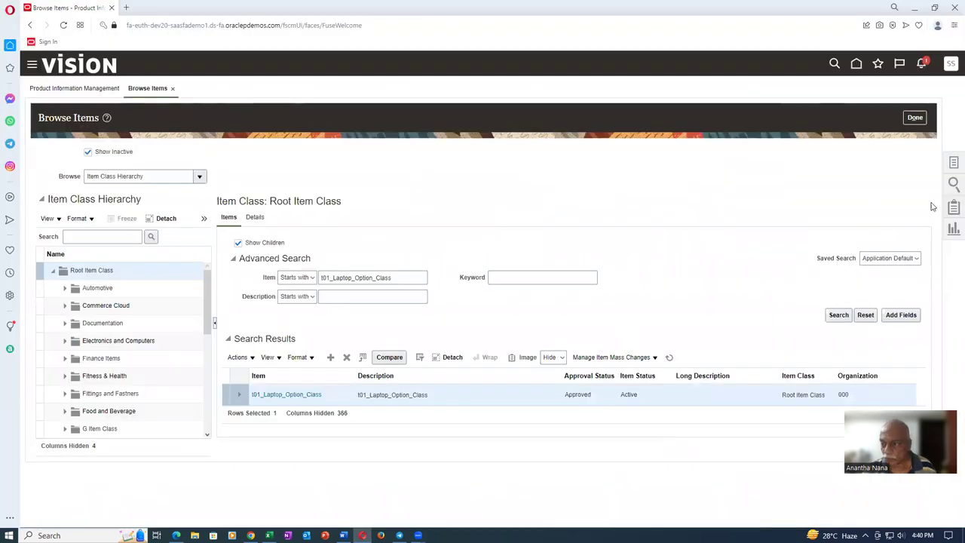
left_click(954, 165)
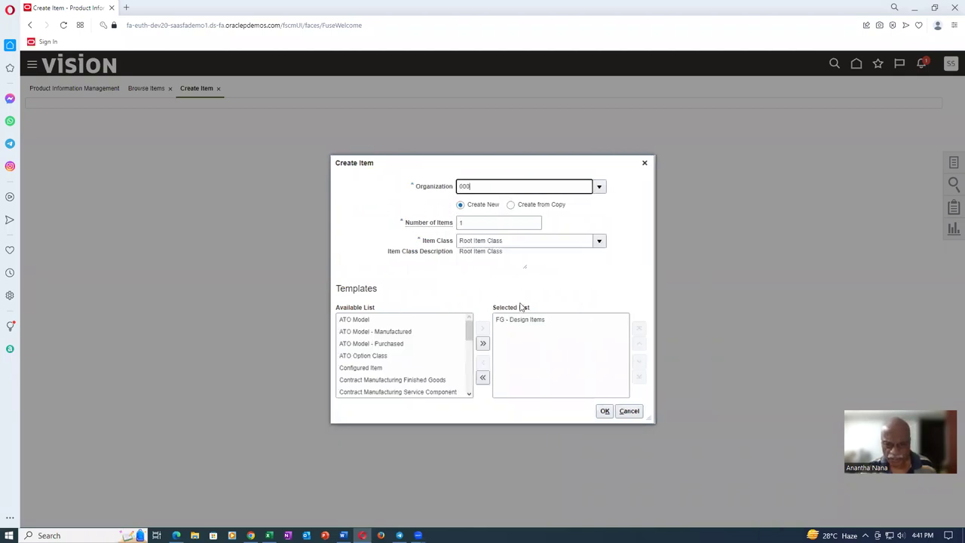
left_click(525, 324)
left_click(487, 362)
left_click_drag(469, 383, 468, 326)
left_click(389, 332)
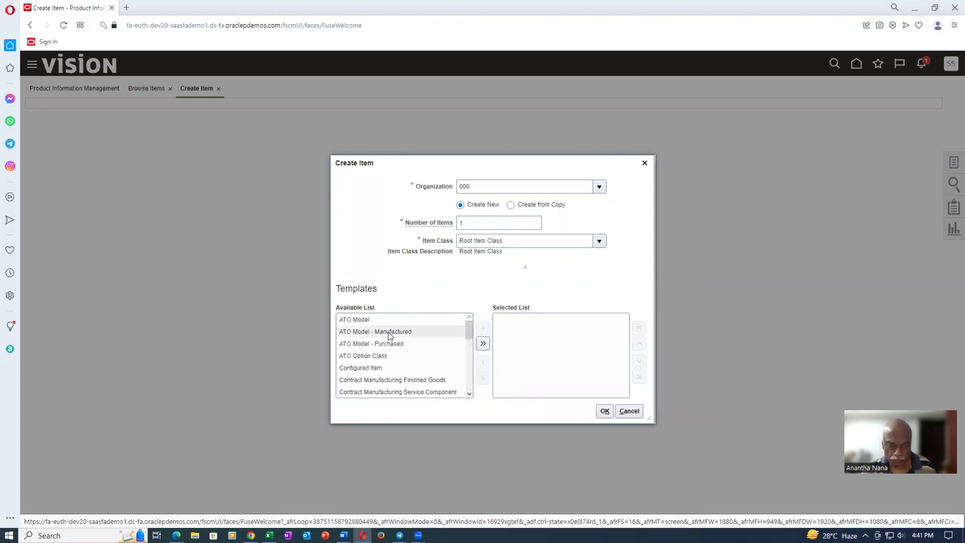
left_click(483, 329)
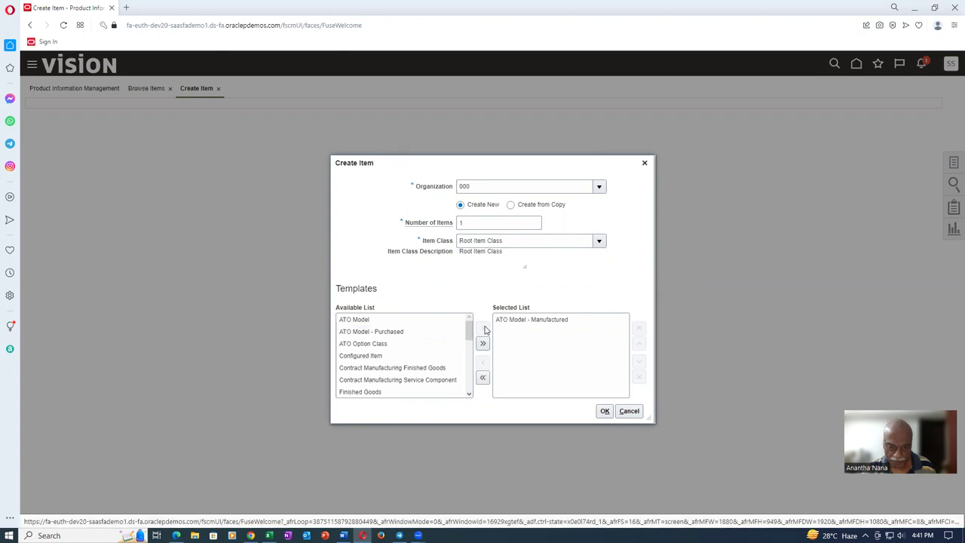
- Confirm the template selection and set the new item's status to Active and its lifecycle phase to Production
left_click(604, 411)
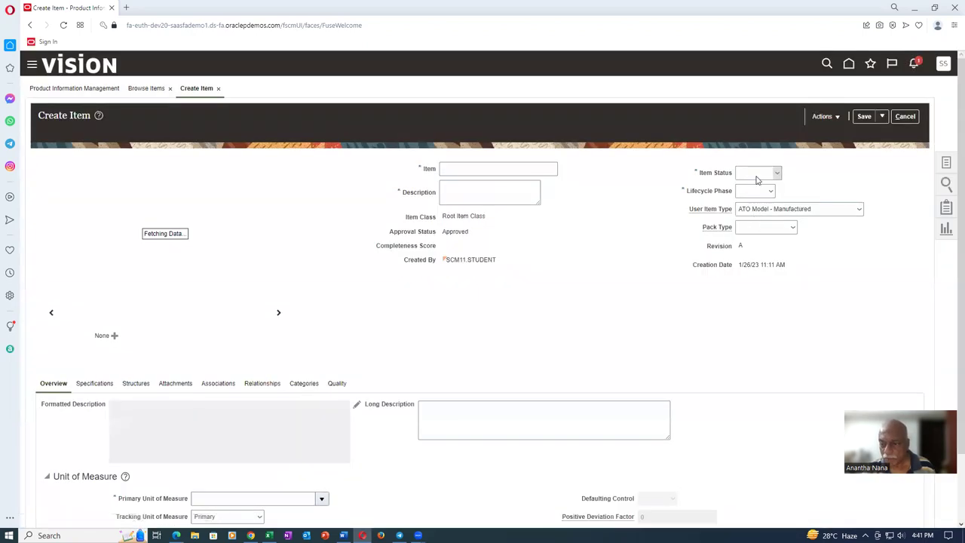
left_click(758, 172)
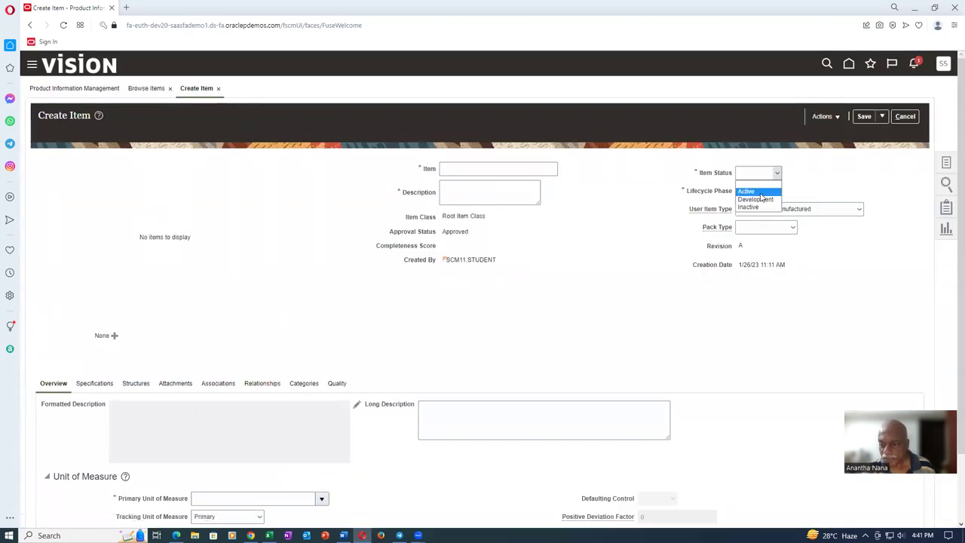
left_click(761, 192)
left_click(763, 191)
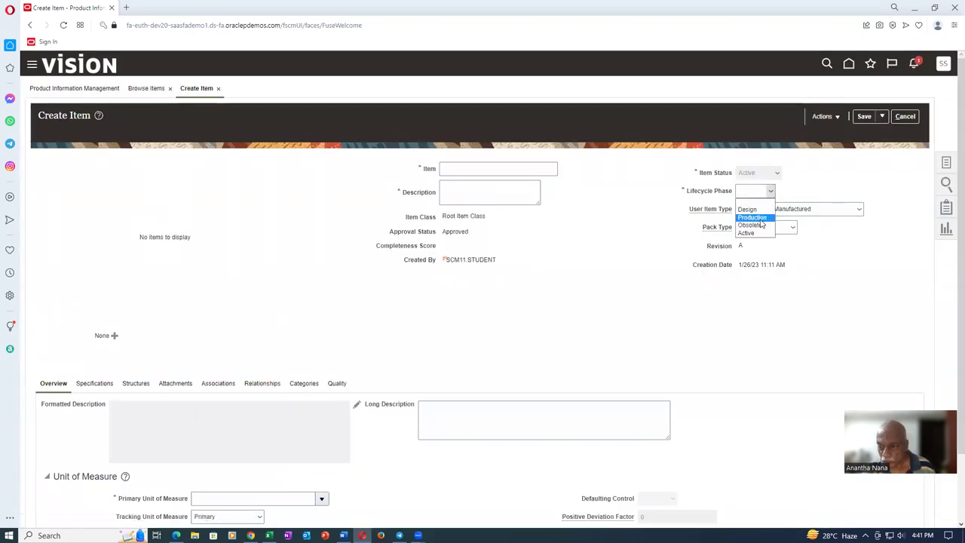
left_click(760, 218)
- Enter t01_Laptop_Model as the item name and description, and set the primary unit of measure to Ea
left_click(467, 168)
key("ctrl+v")
left_click(474, 195)
key("ctrl+v")
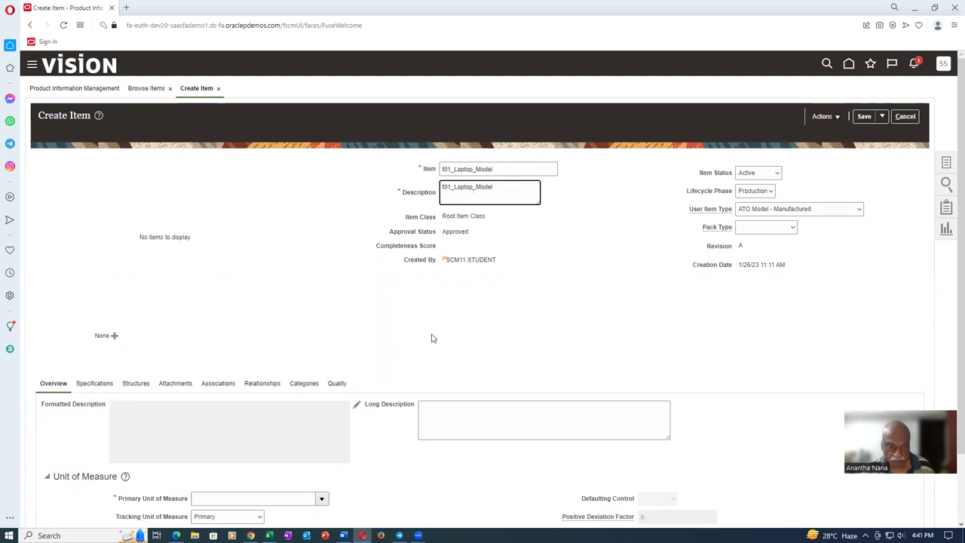
scroll(187, 351, "down", 1)
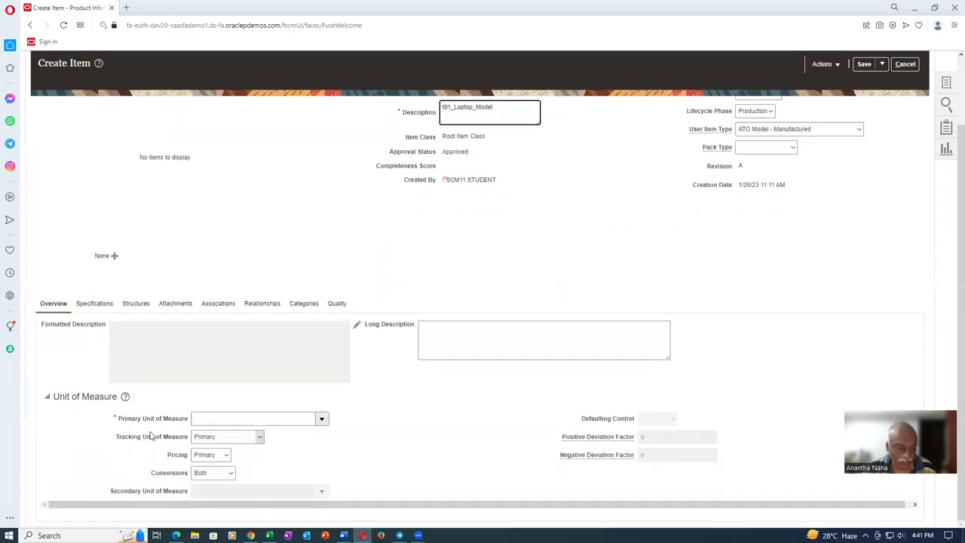
left_click(202, 418)
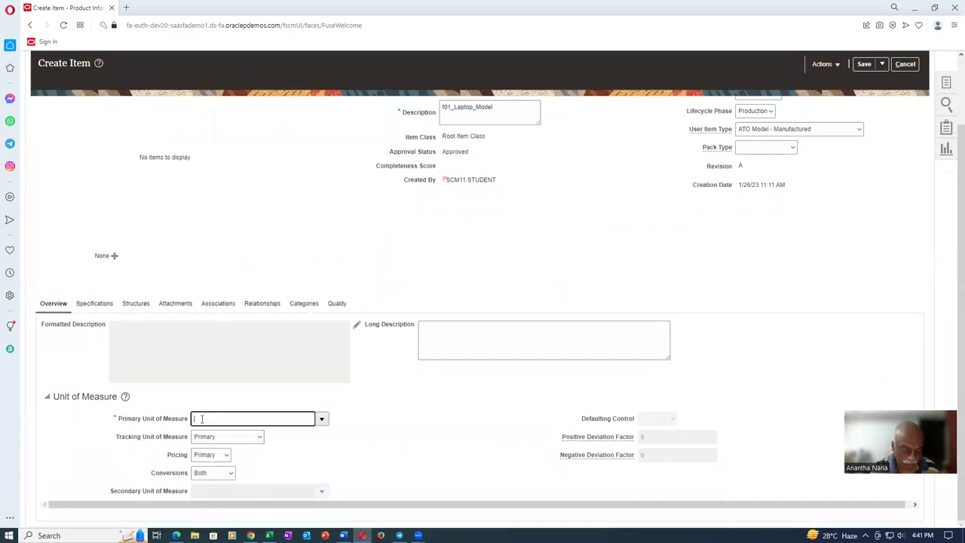
key("Tab")
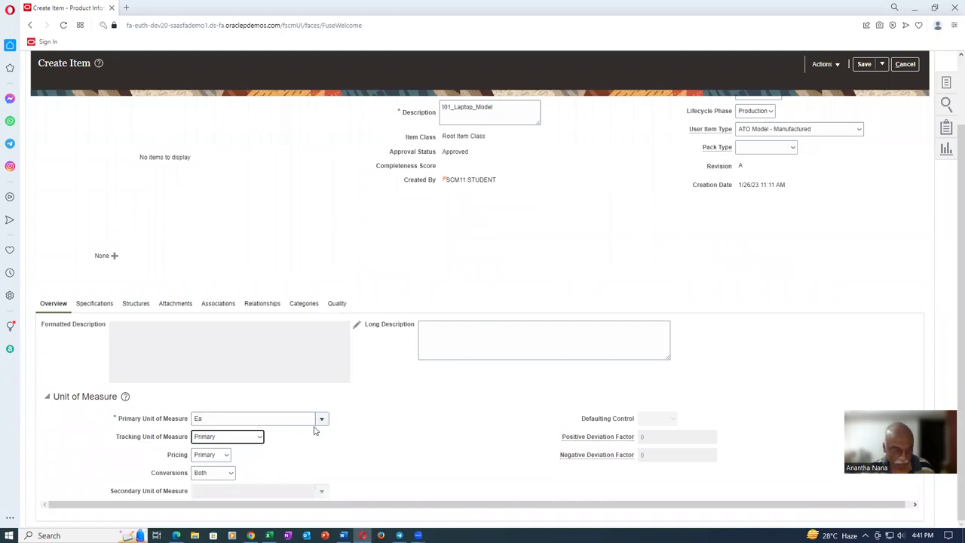
- In the item's Manufacturing specifications, set Create Configured Item to Based on model
left_click(95, 304)
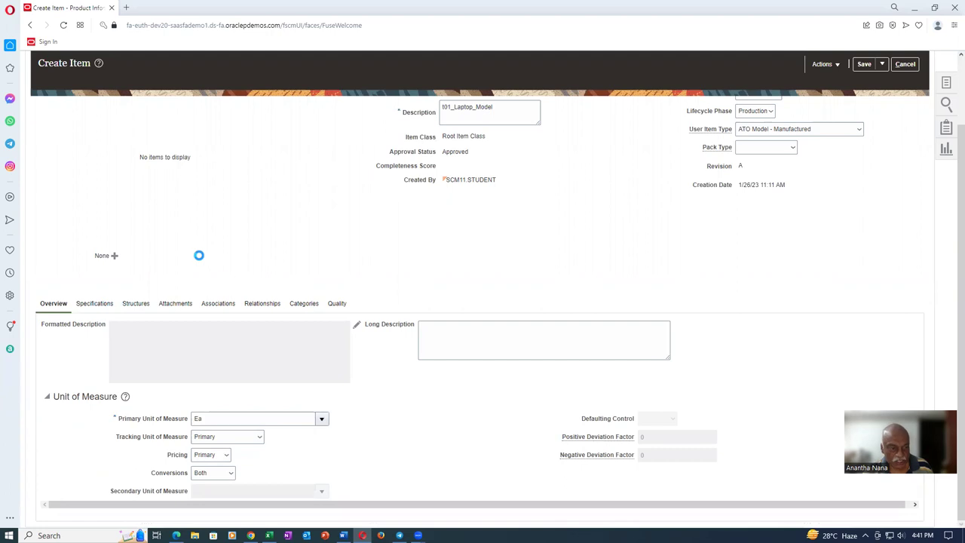
scroll(388, 351, "down", 1)
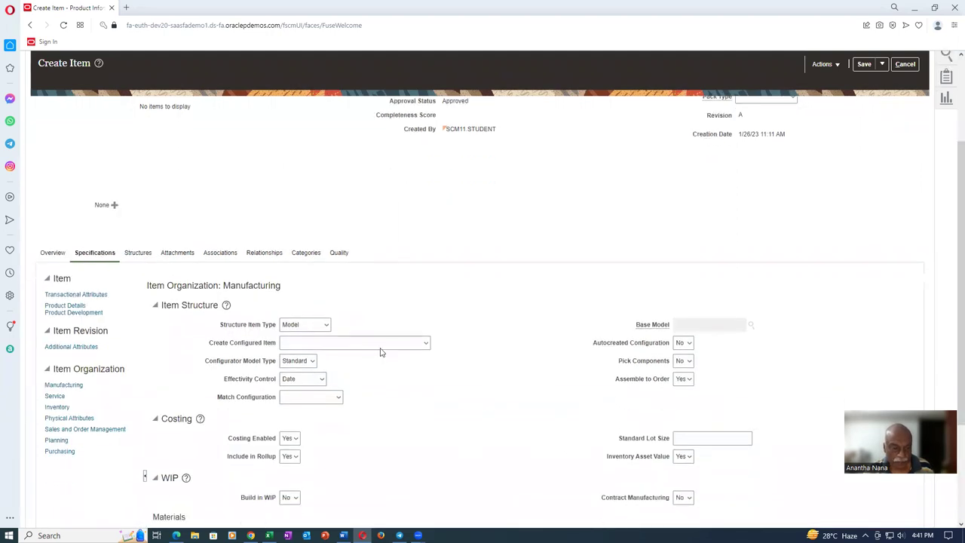
scroll(380, 353, "down", 1)
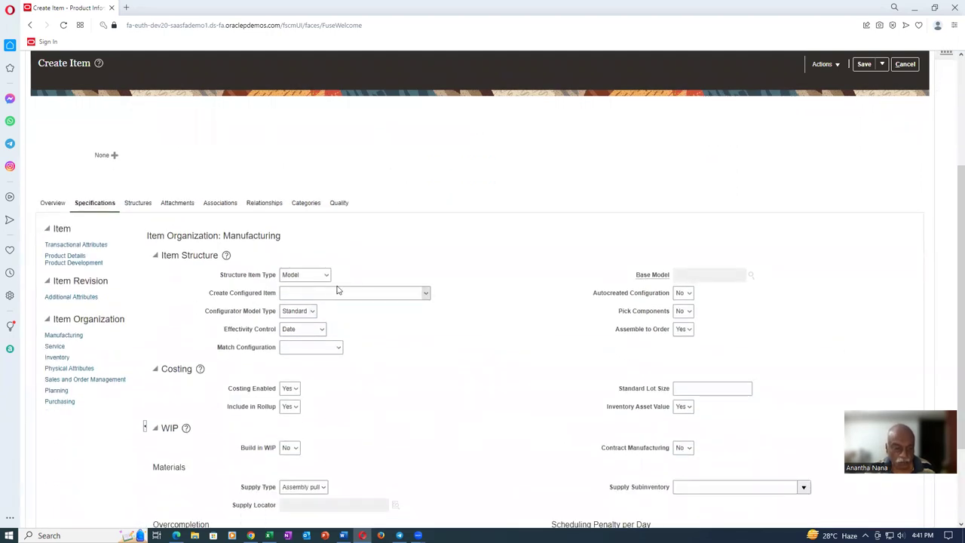
left_click(381, 295)
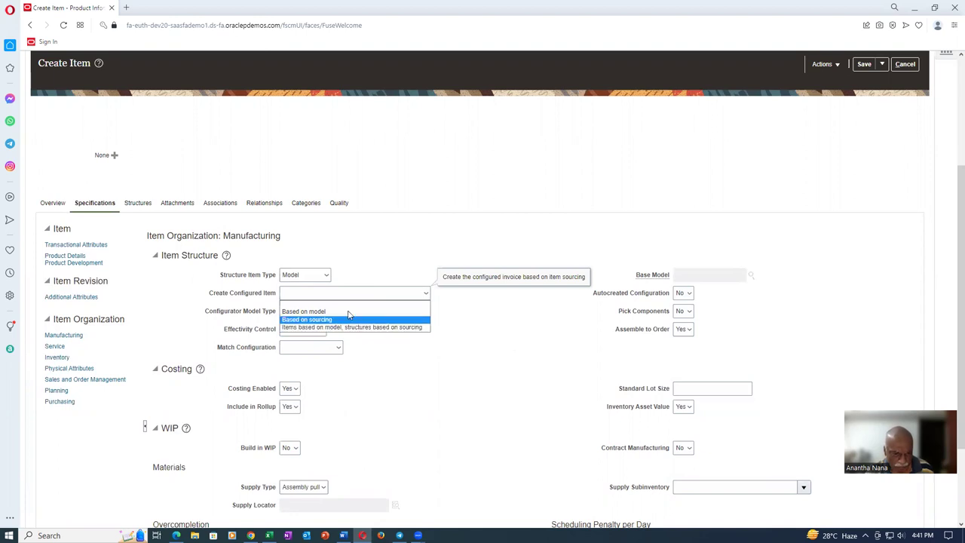
left_click(347, 312)
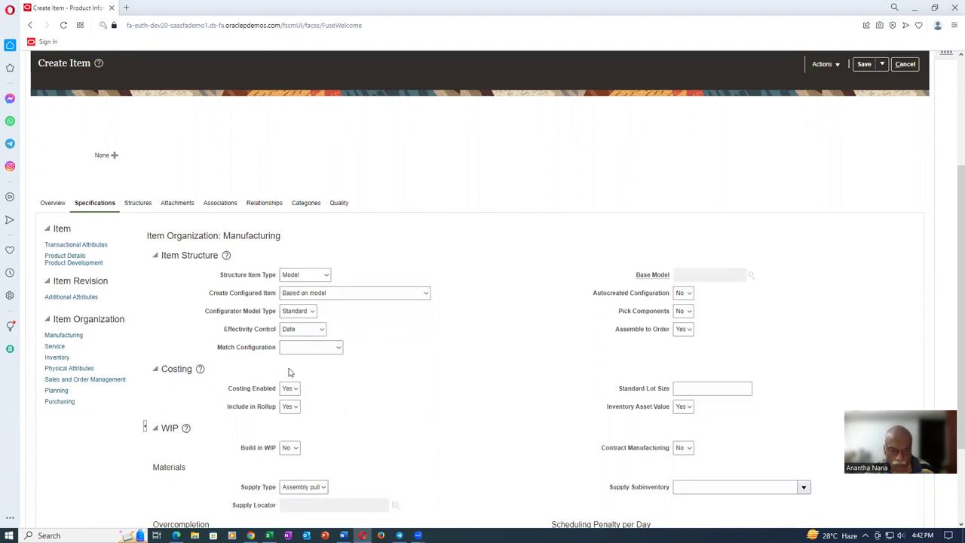
- Keep the Configurator Model Type as Standard and set Autocreated Configuration to Yes for the item structure
left_click(291, 312)
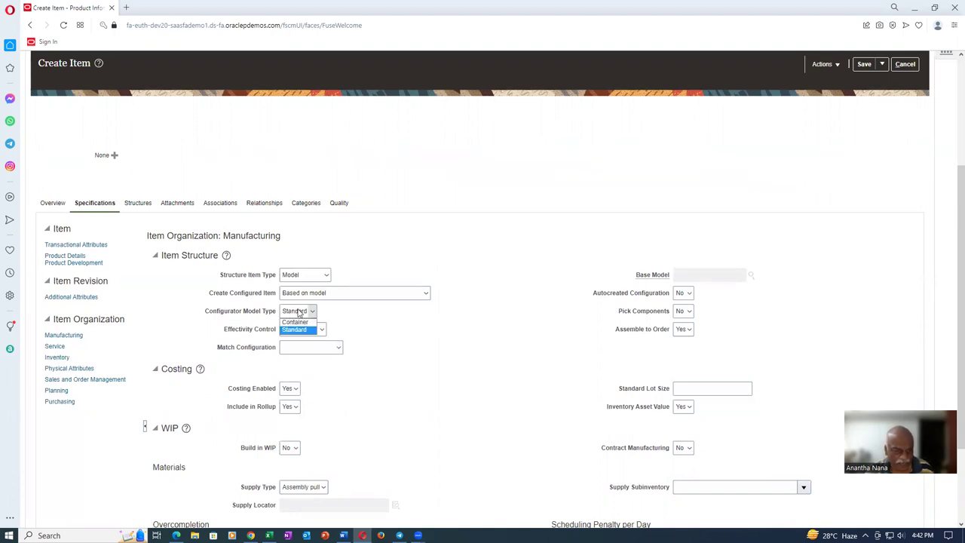
left_click(299, 312)
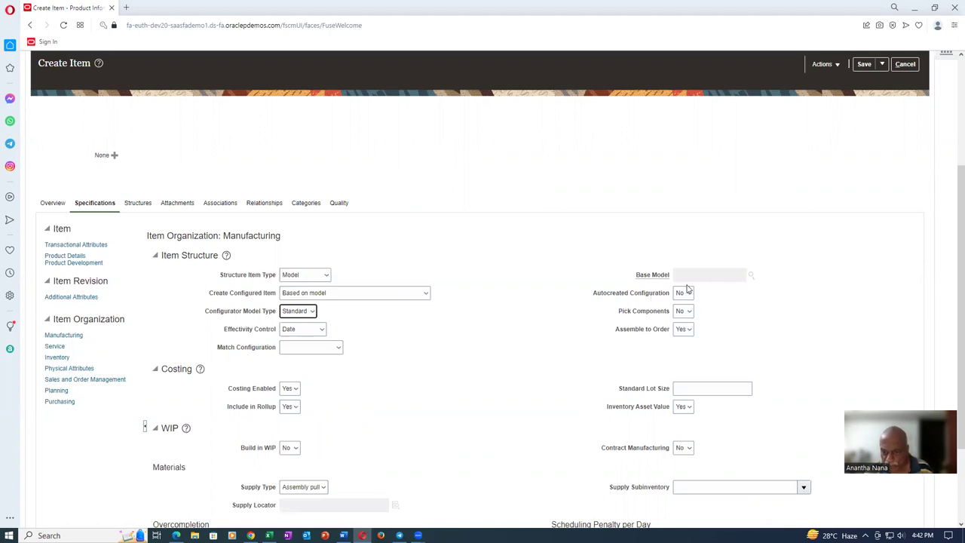
left_click(688, 294)
left_click(686, 314)
left_click(729, 348)
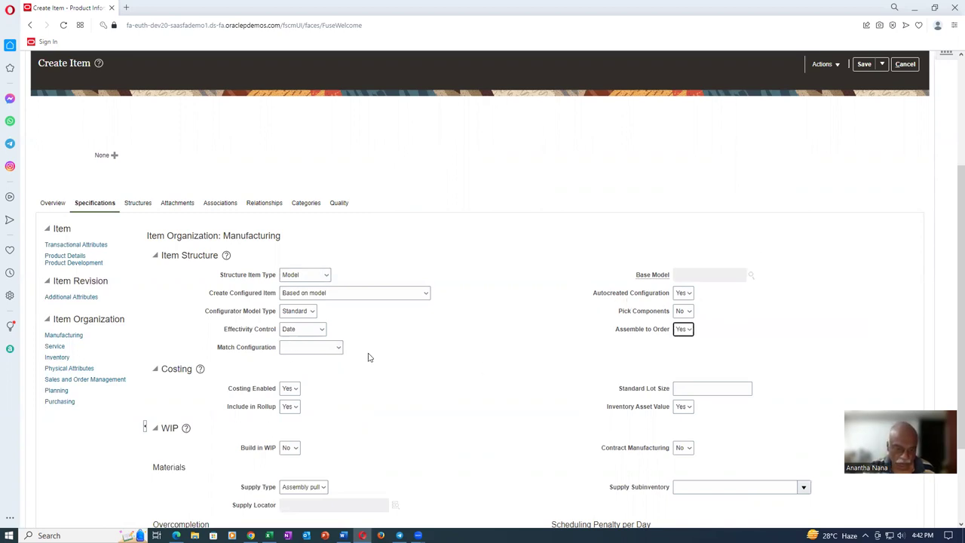
- Set Build in WIP to Yes in the model's Manufacturing specifications
scroll(357, 370, "down", 1)
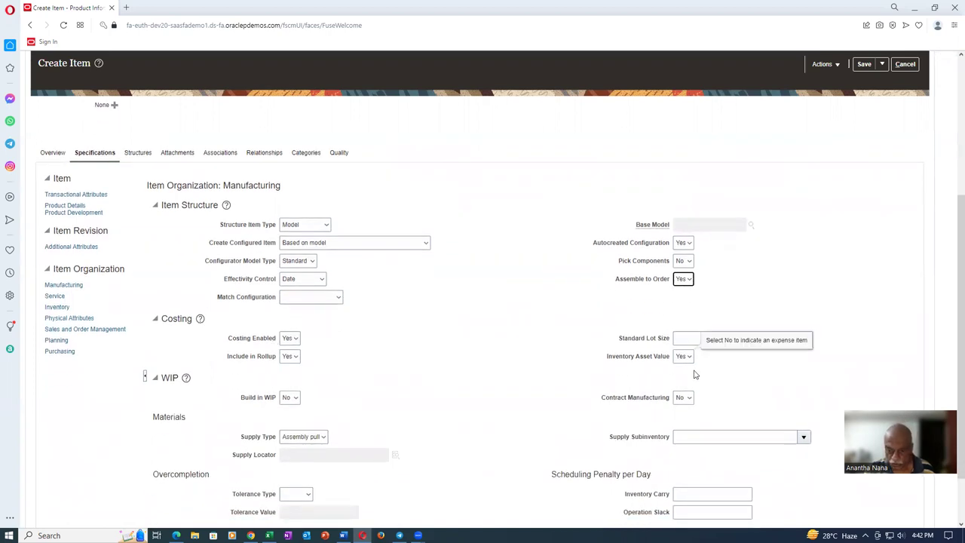
left_click(287, 399)
left_click(293, 417)
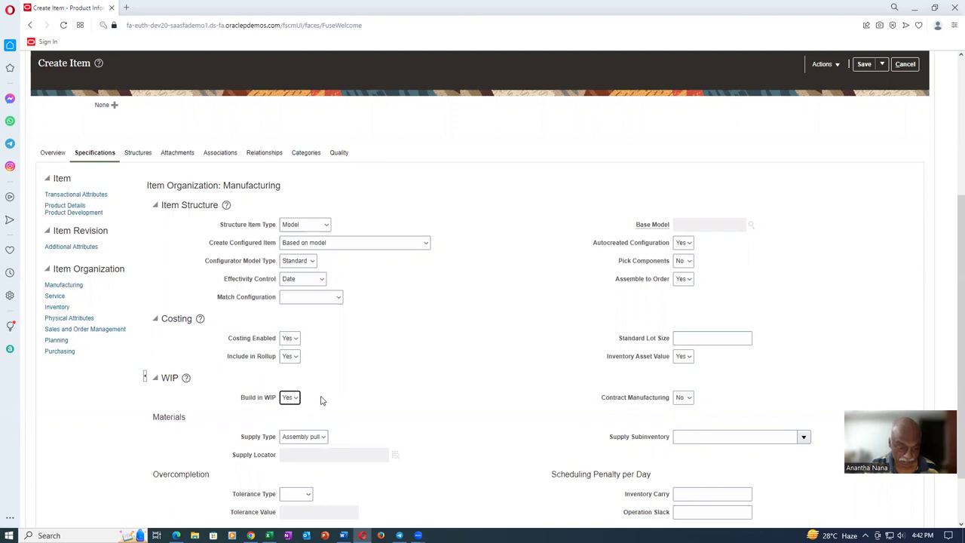
scroll(320, 400, "down", 2)
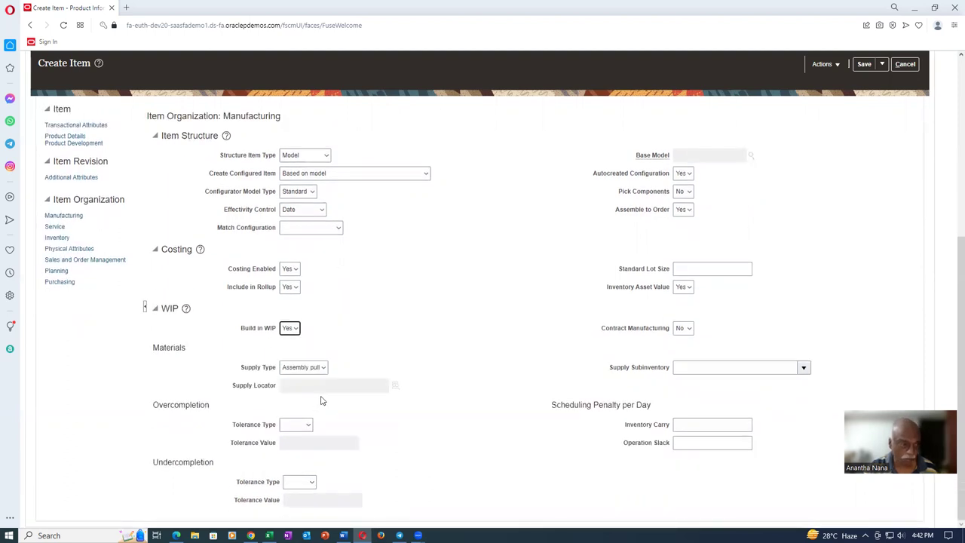
- Set Stocked to Yes in the model's Inventory specifications
scroll(320, 400, "up", 3)
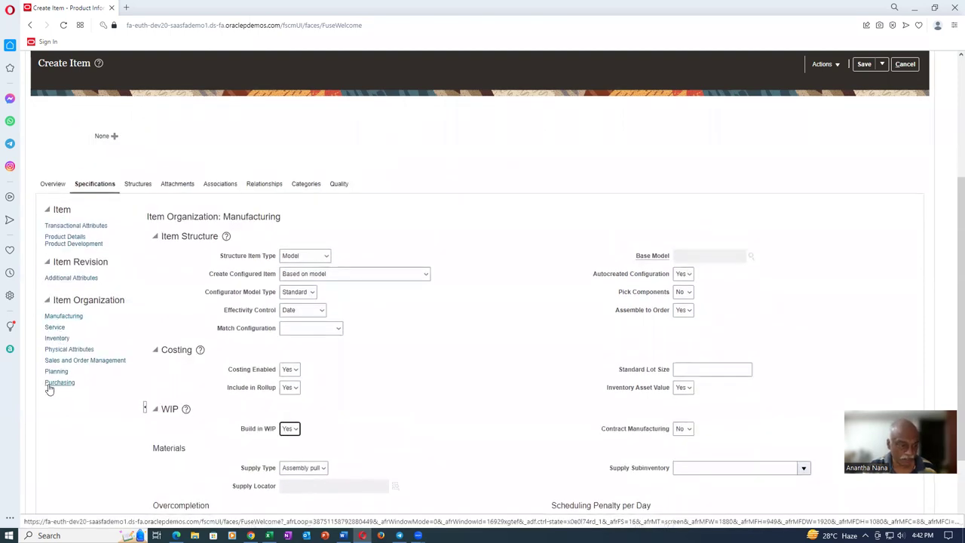
left_click(56, 339)
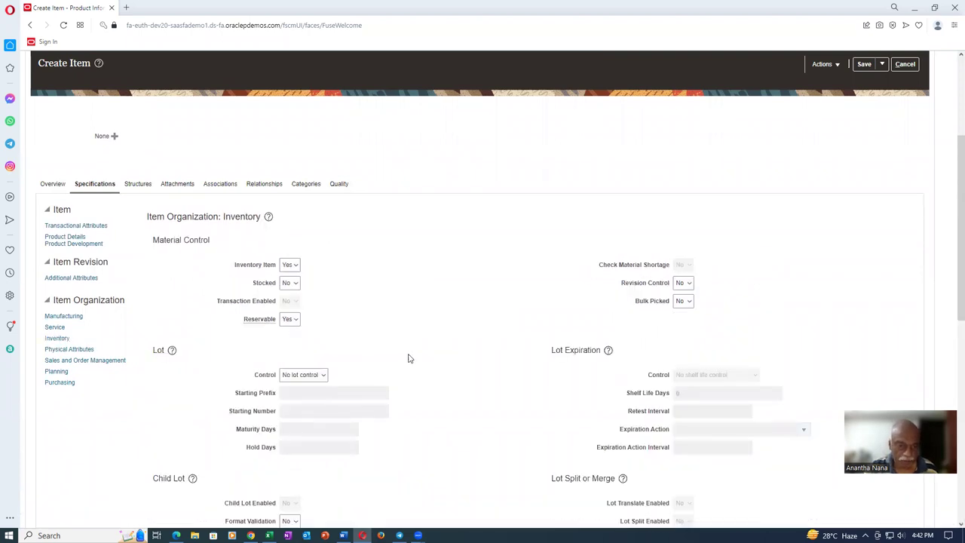
left_click(291, 285)
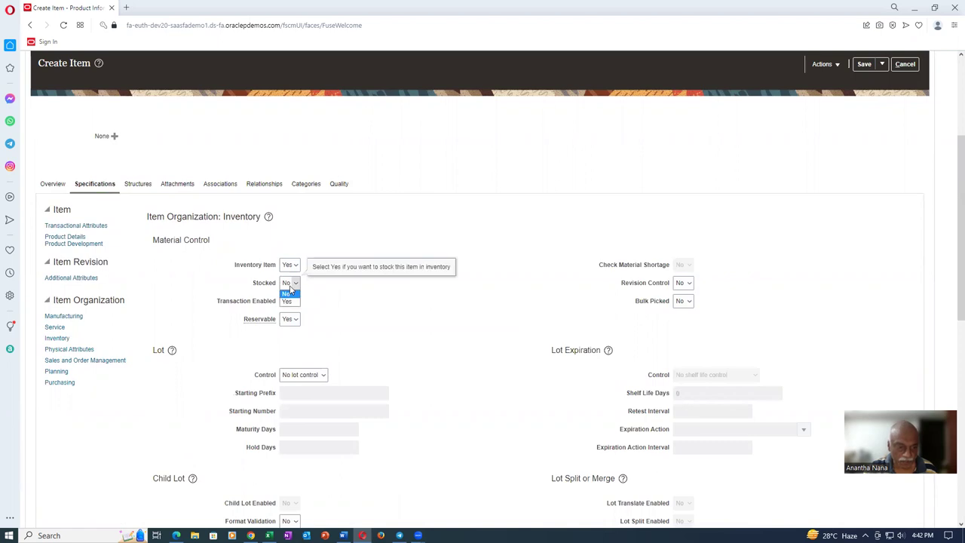
left_click(287, 300)
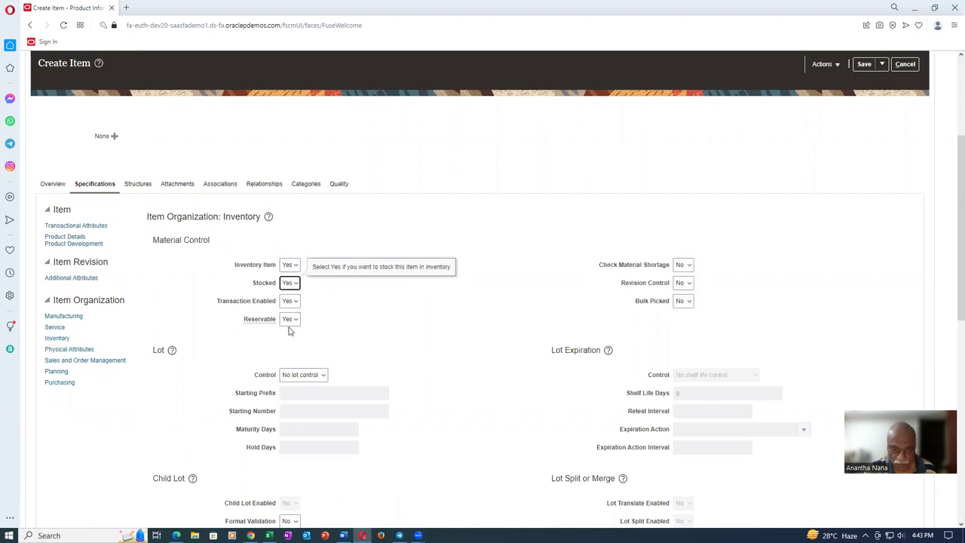
left_click(338, 326)
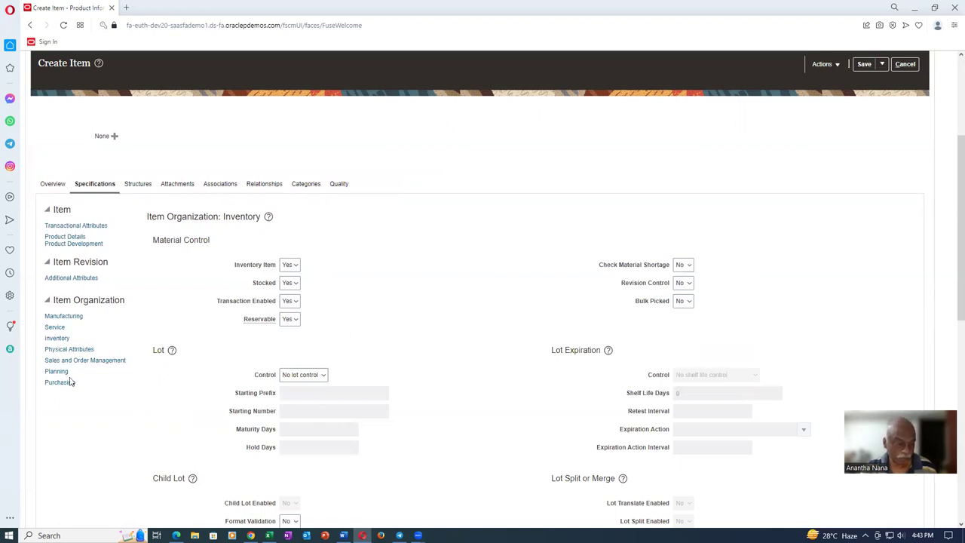
- In the Sales and Order Management specifications, set Shippable to Yes and review the order management and invoicing attributes
left_click(84, 361)
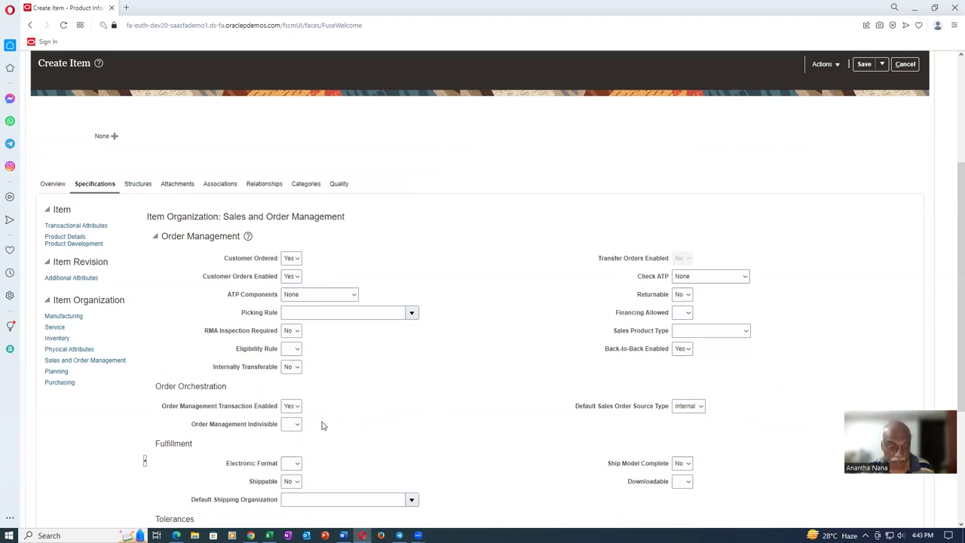
scroll(365, 430, "down", 1)
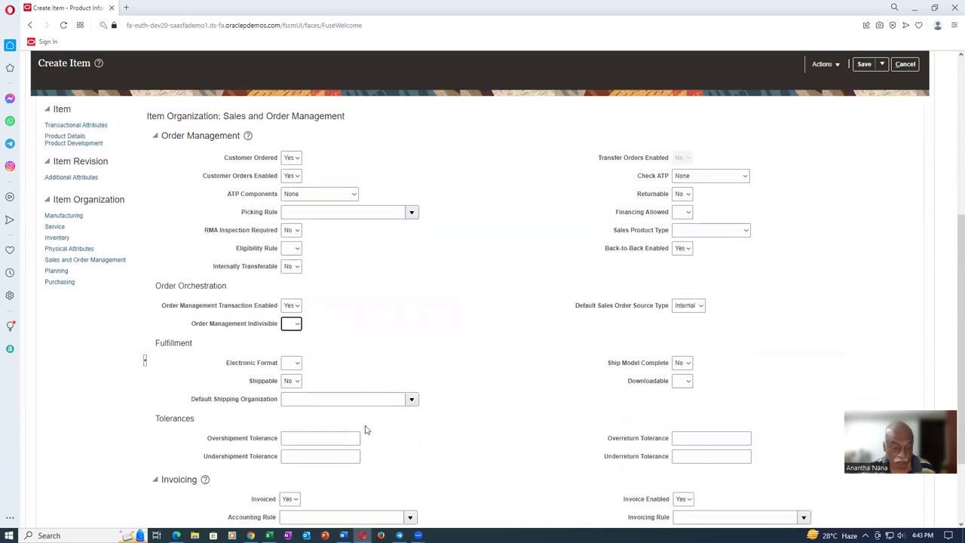
left_click(295, 381)
left_click(289, 400)
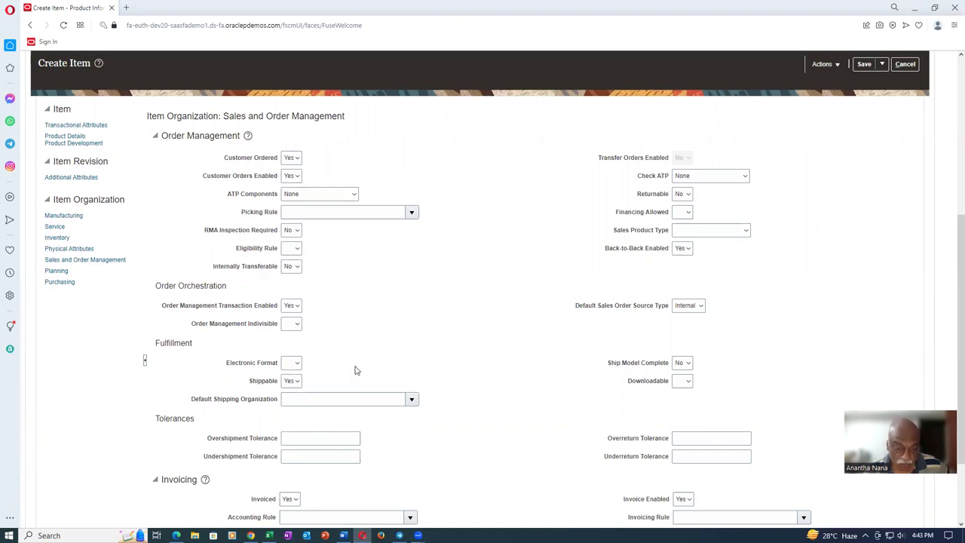
scroll(333, 407, "down", 2)
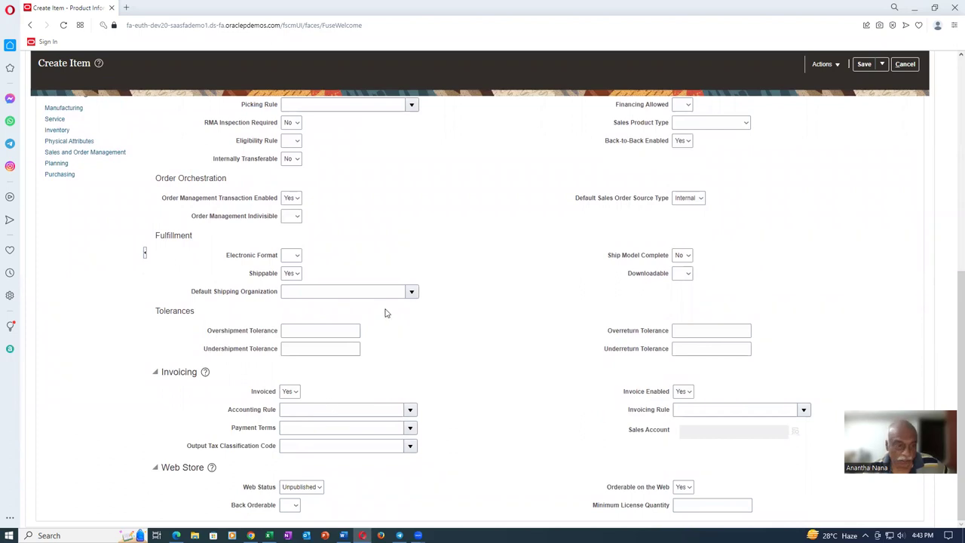
scroll(386, 310, "up", 2)
left_click(278, 320)
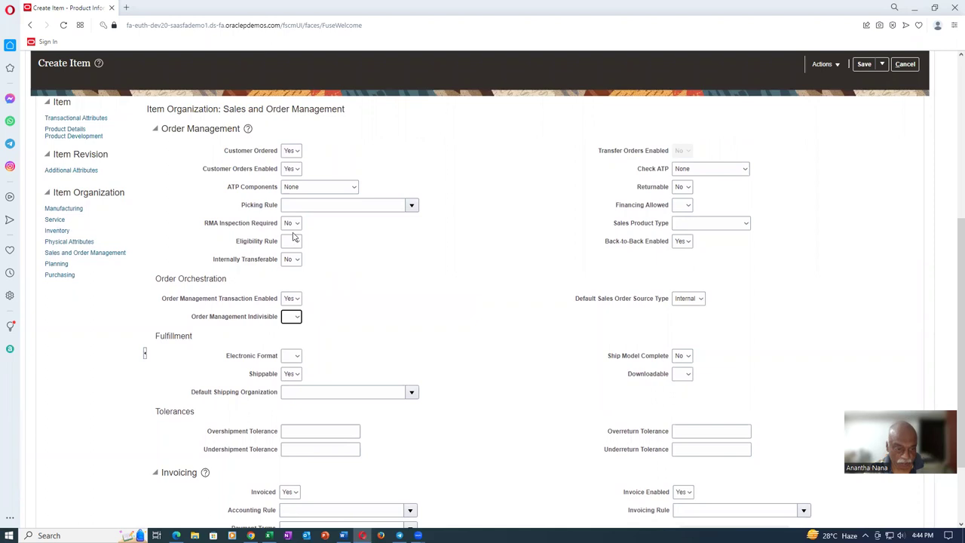
left_click(377, 310)
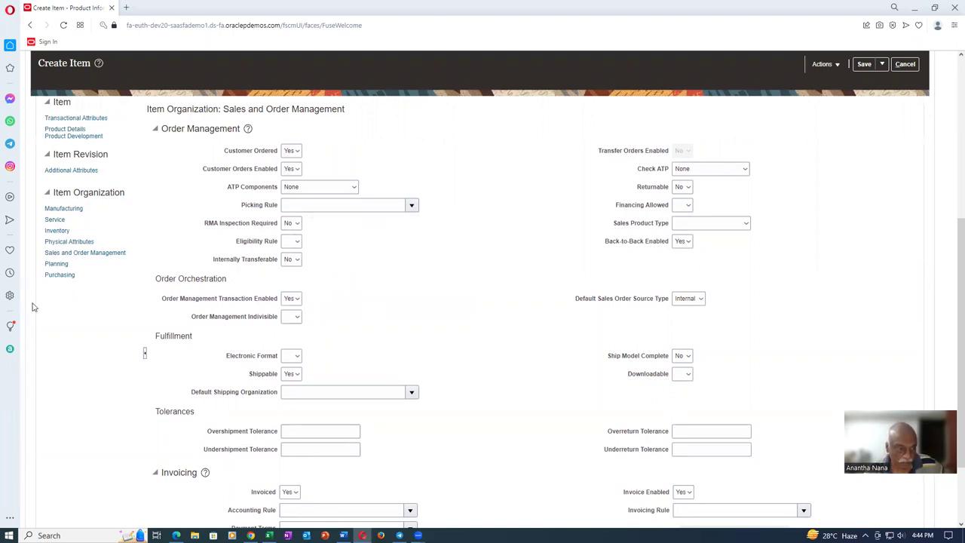
- In the Planning specifications, set Planning Time Days to 50 under MPS MRP Planning
left_click(56, 264)
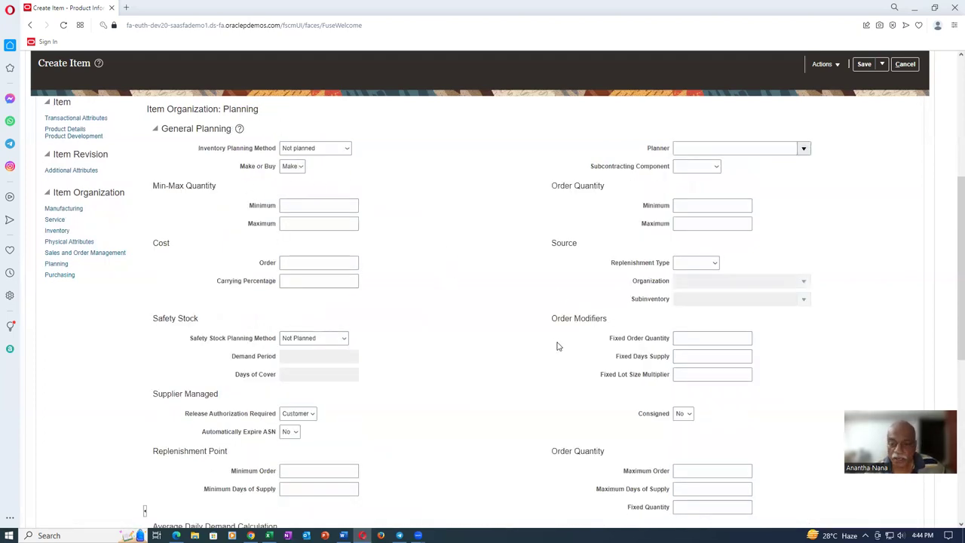
scroll(600, 404, "down", 3)
scroll(601, 404, "down", 2)
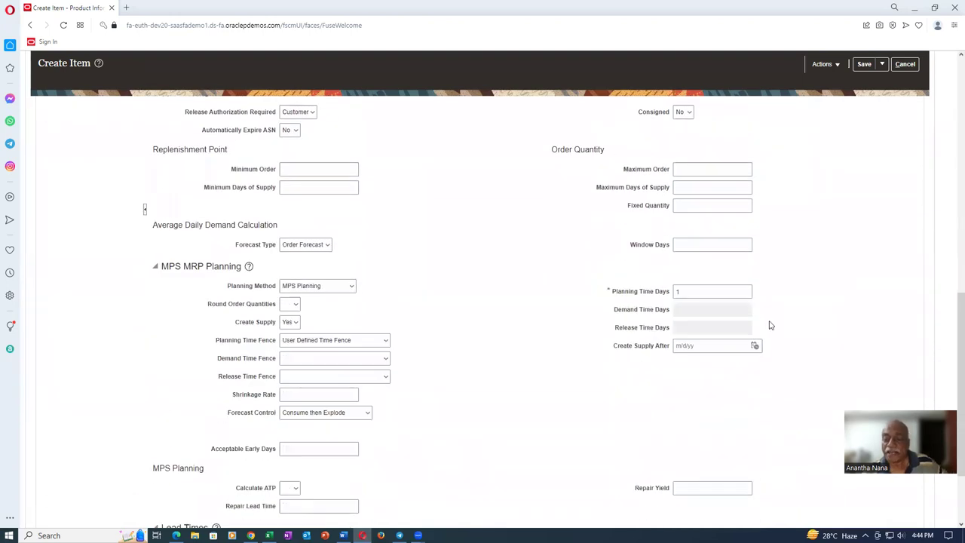
double_click(683, 294)
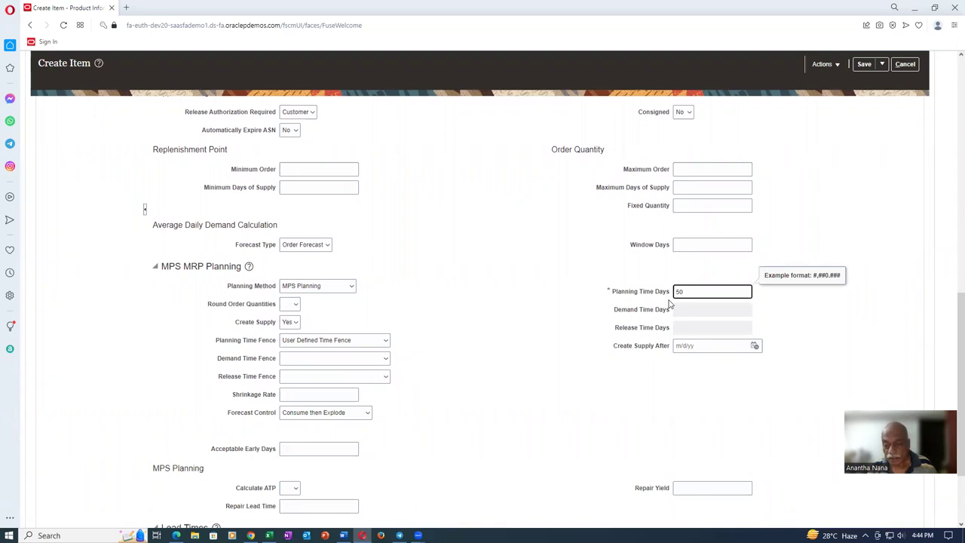
type("50")
key("Tab")
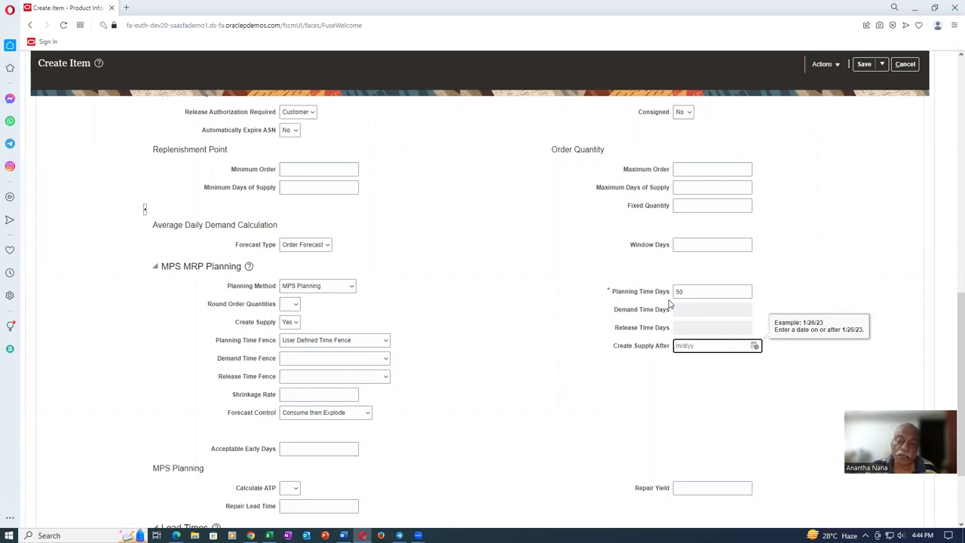
left_click(718, 288)
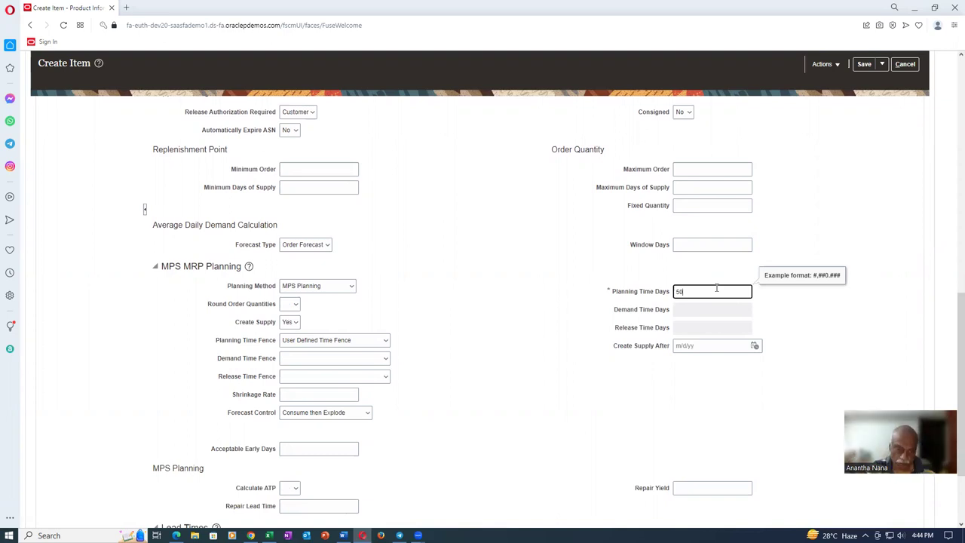
left_click(461, 356)
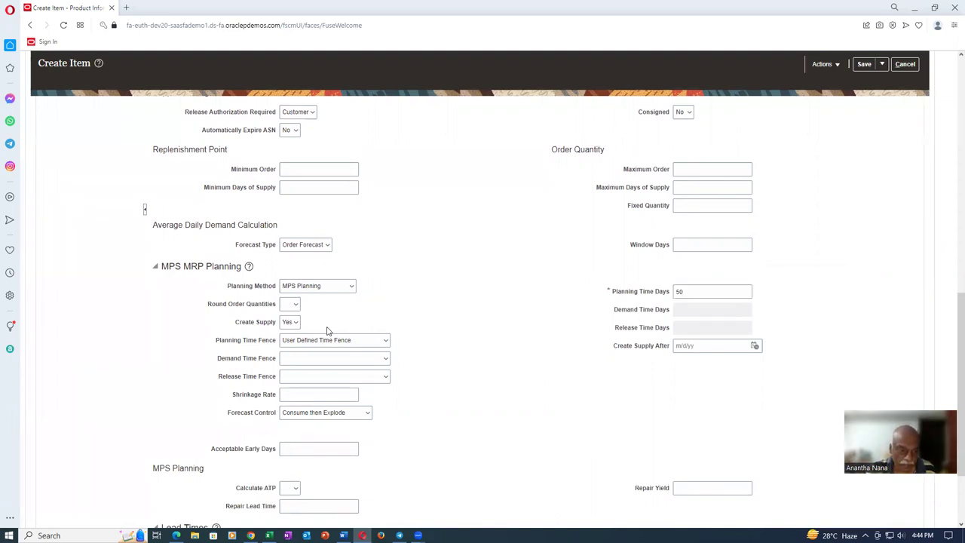
- In the model's Purchasing specifications, set the Purchase Price to 1
scroll(112, 306, "up", 4)
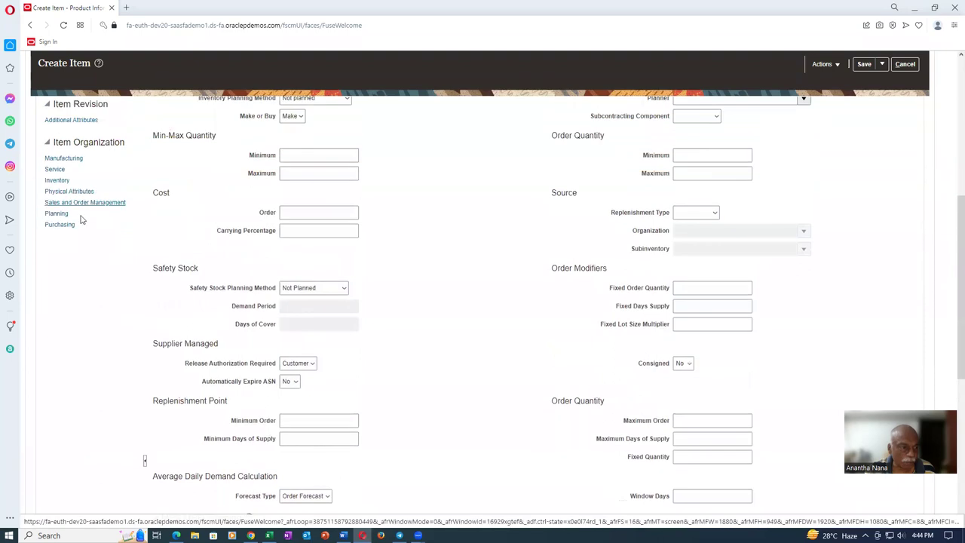
left_click(68, 225)
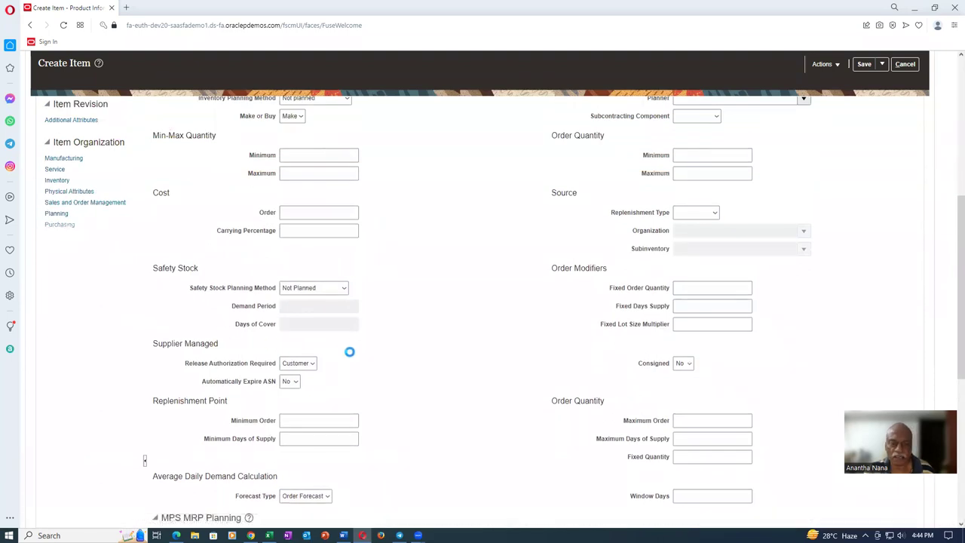
left_click(310, 265)
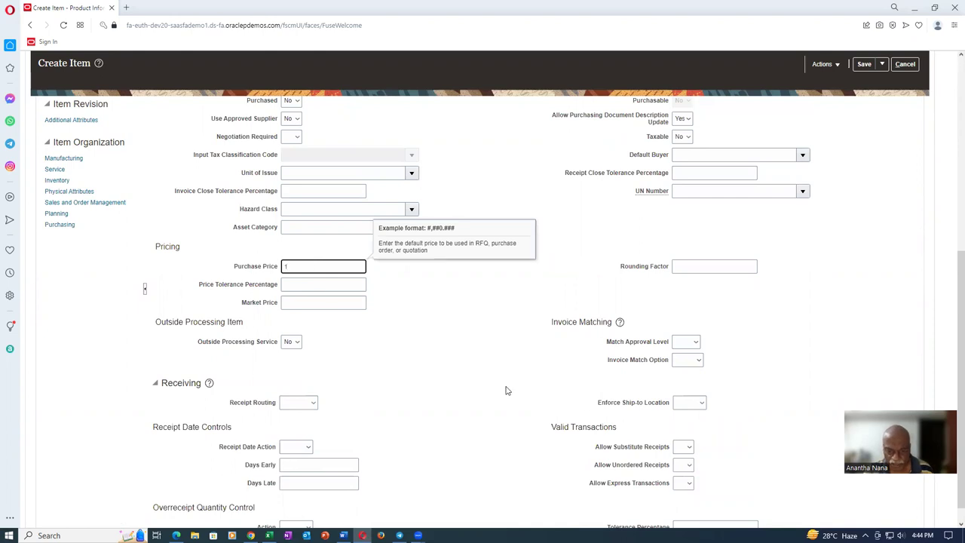
left_click(326, 381)
- Under Valid Transactions in Receiving, set Allow Substitute Receipts, Allow Unordered Receipts and Allow Express Transactions to Yes
scroll(483, 388, "down", 1)
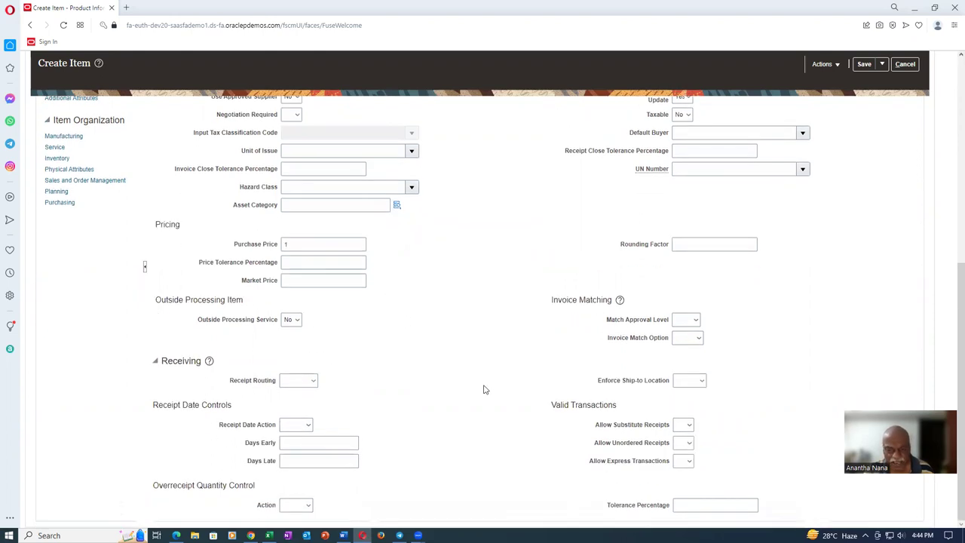
left_click(683, 425)
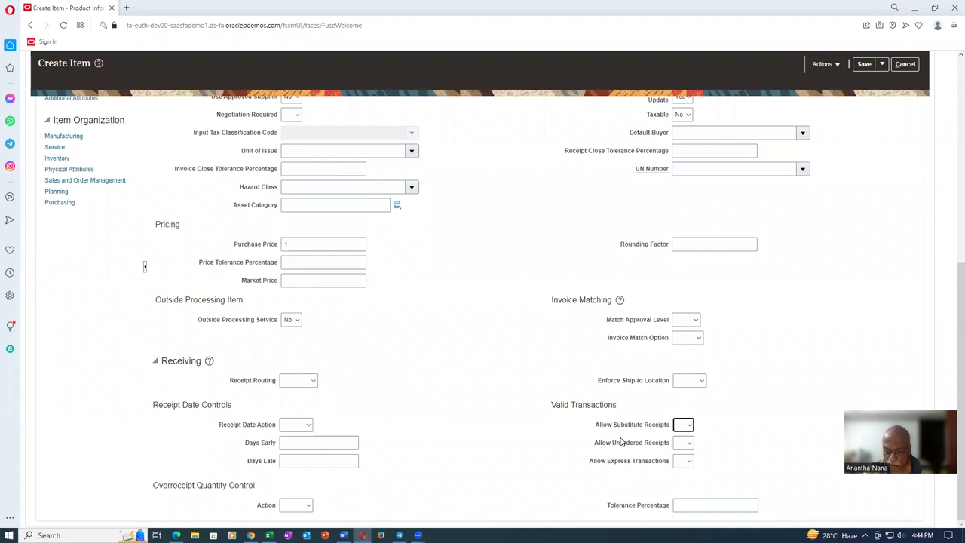
left_click(683, 425)
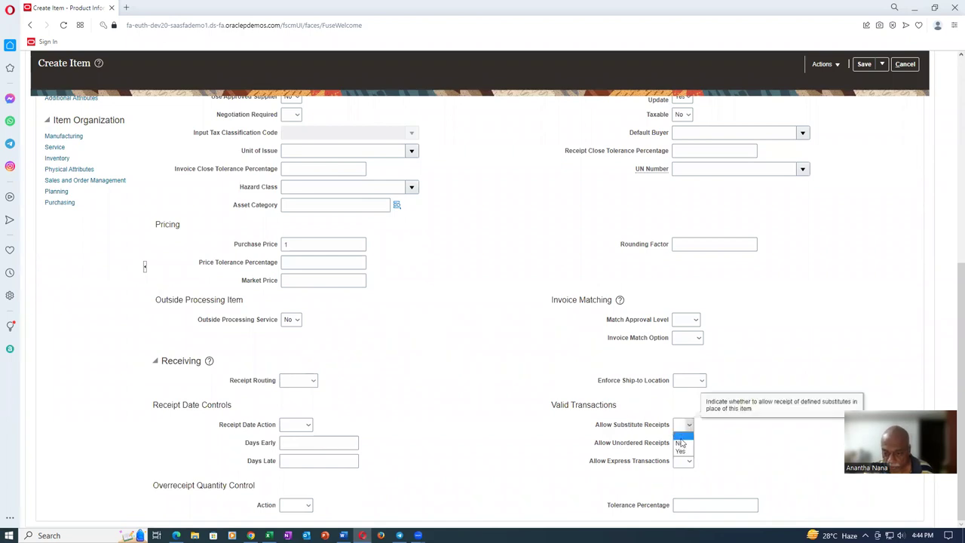
left_click(683, 446)
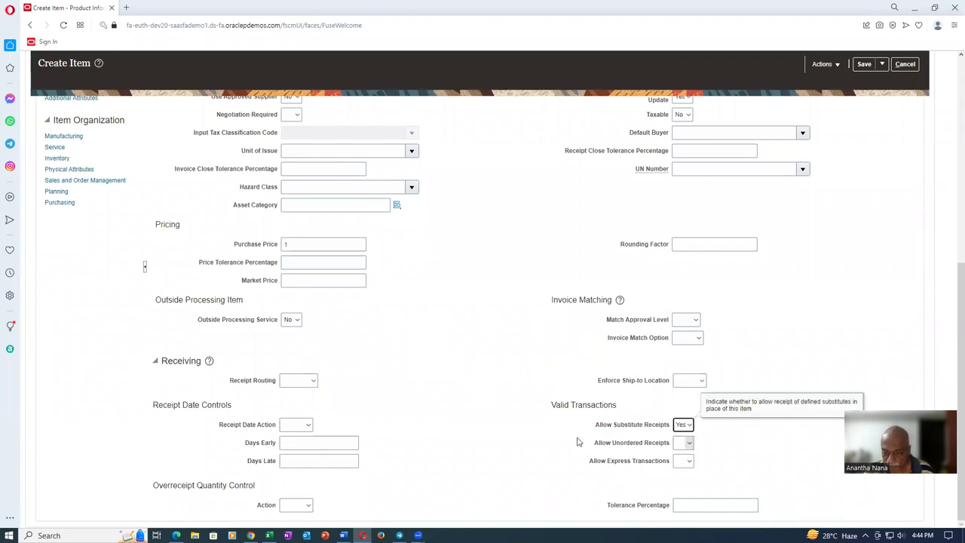
left_click(687, 443)
left_click(681, 470)
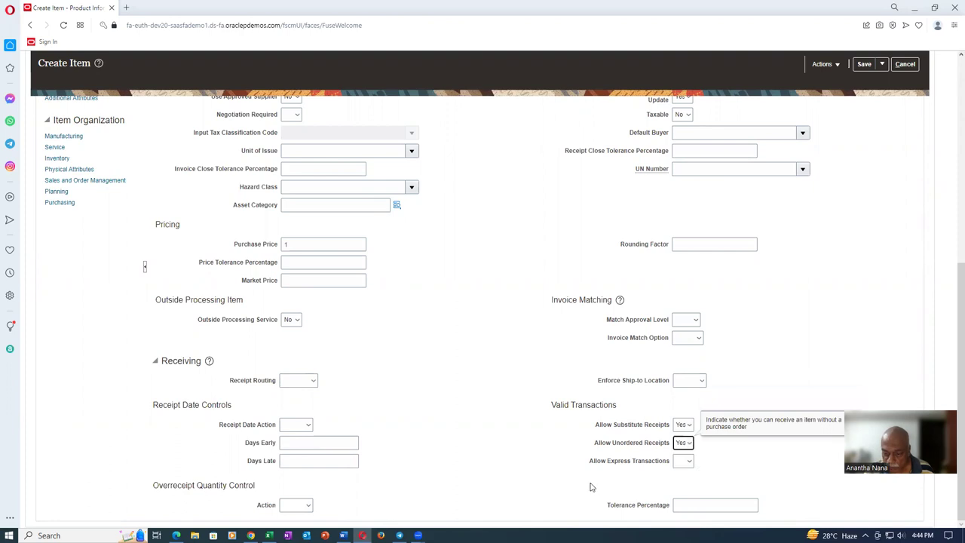
left_click(688, 460)
left_click(689, 488)
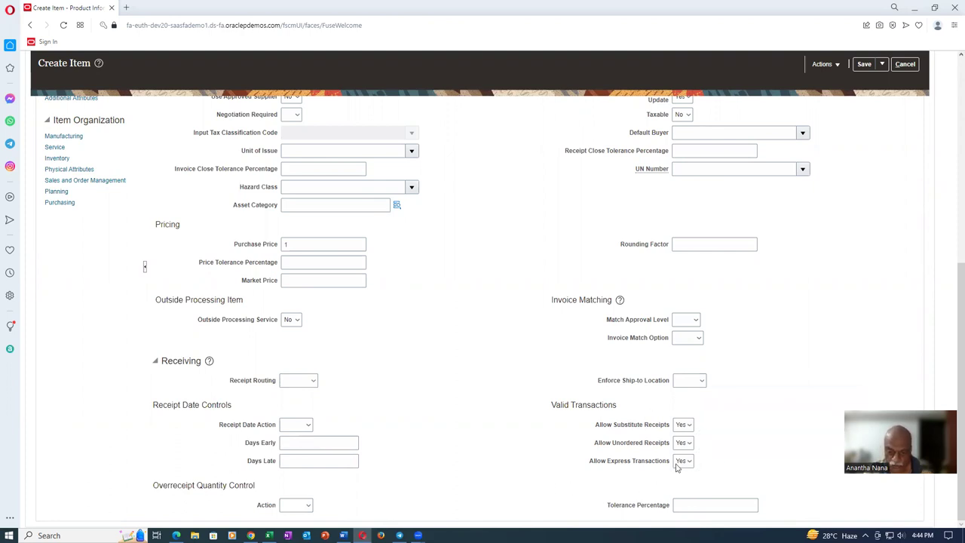
key("shift+Tab")
key("shift+Tab")
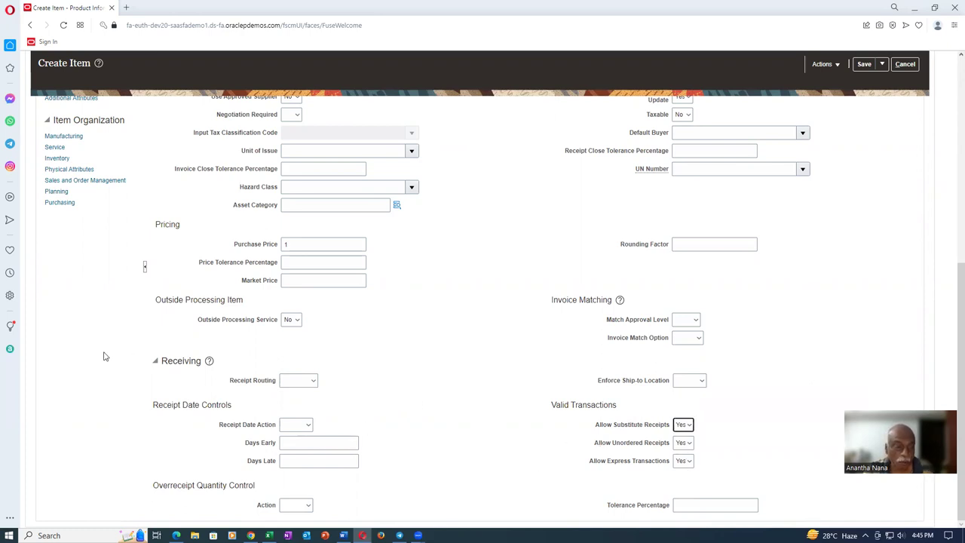
- Set Purchased to Yes in the model's Purchasing specifications
scroll(105, 354, "up", 3)
scroll(109, 358, "up", 2)
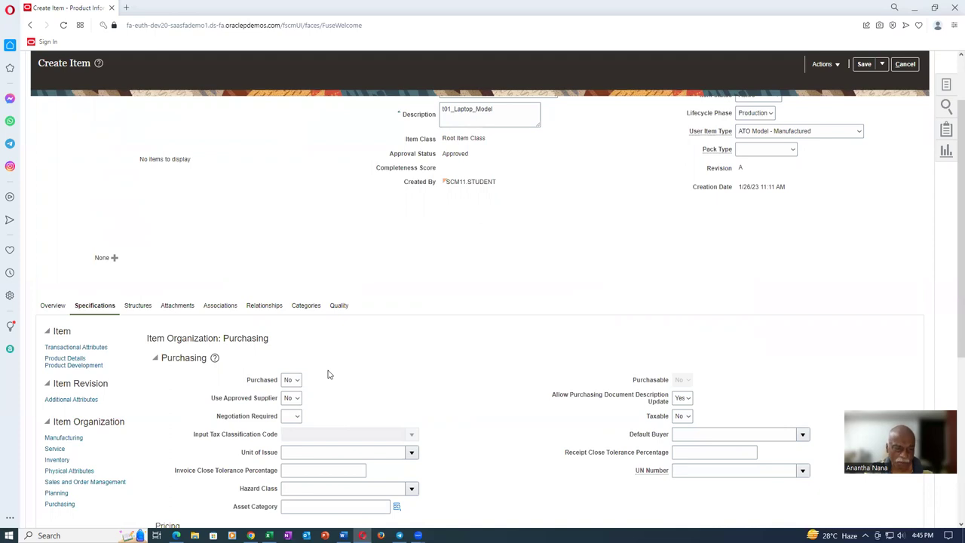
left_click(296, 380)
left_click(290, 400)
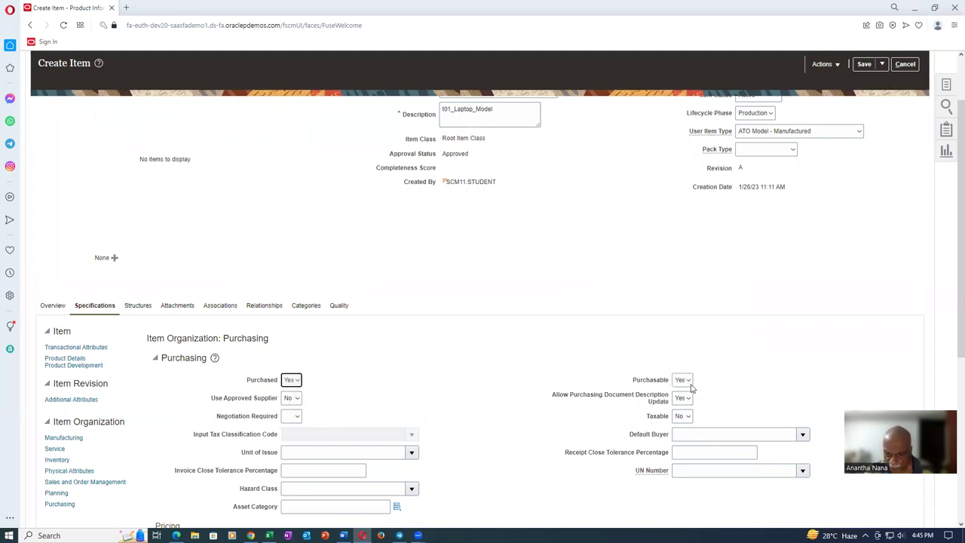
left_click(522, 401)
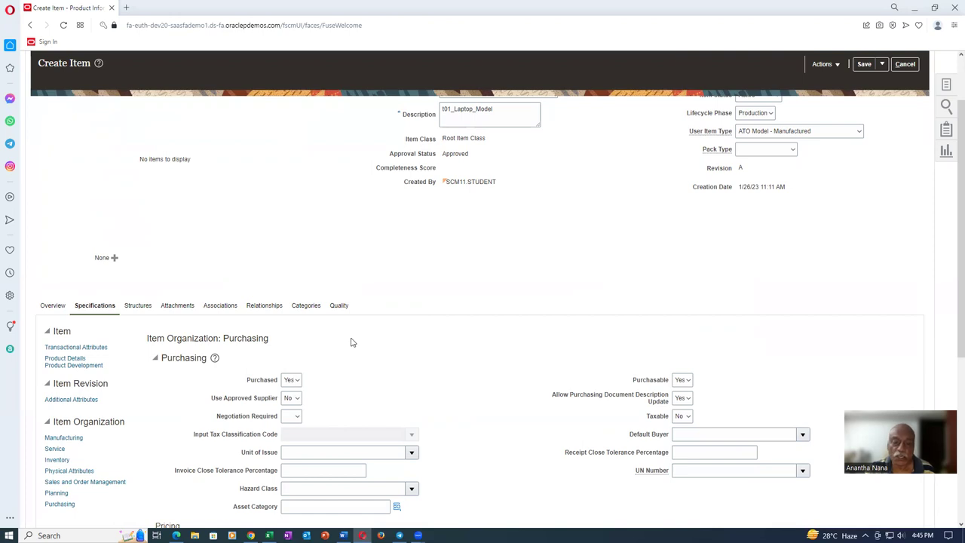
- Try to save the t01_Laptop_Model item and dismiss the resulting dialog
scroll(728, 272, "up", 2)
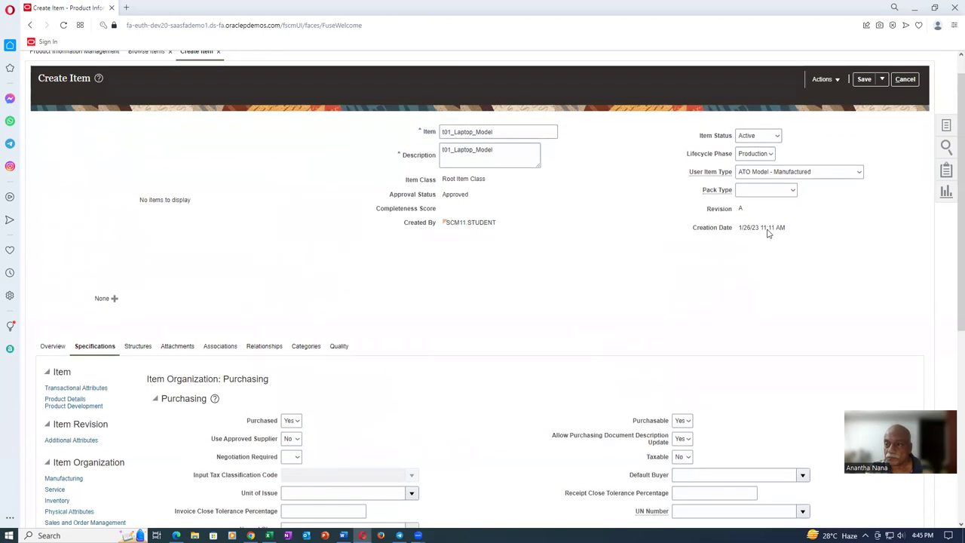
left_click(865, 116)
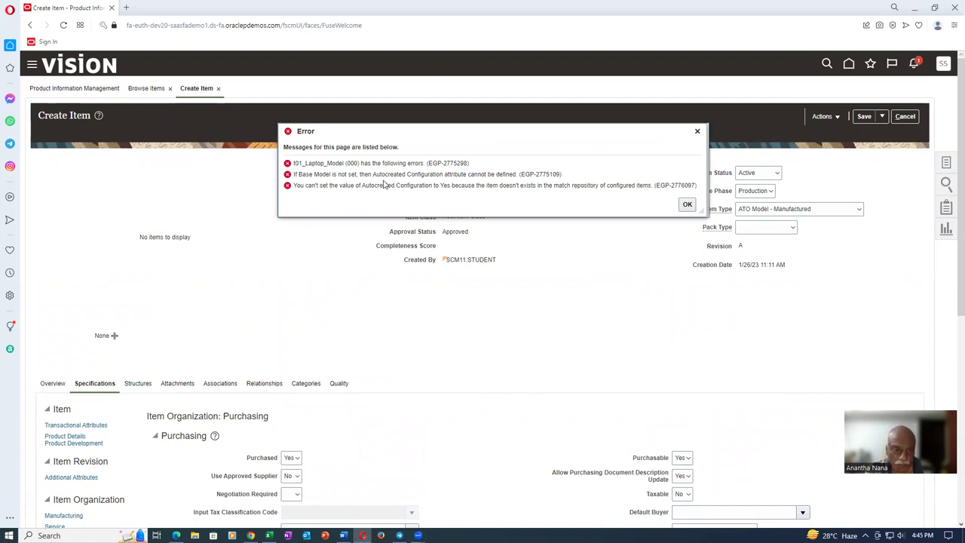
double_click(314, 175)
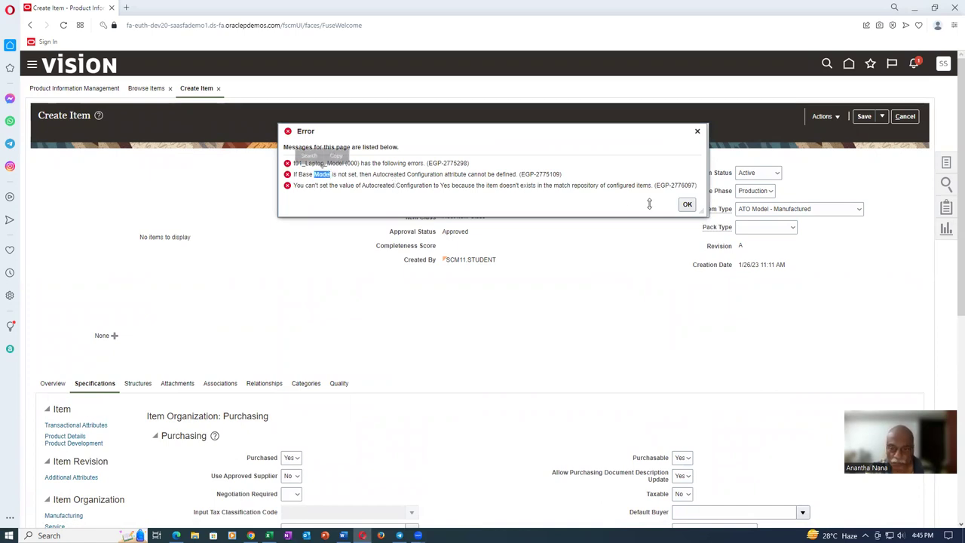
left_click(687, 205)
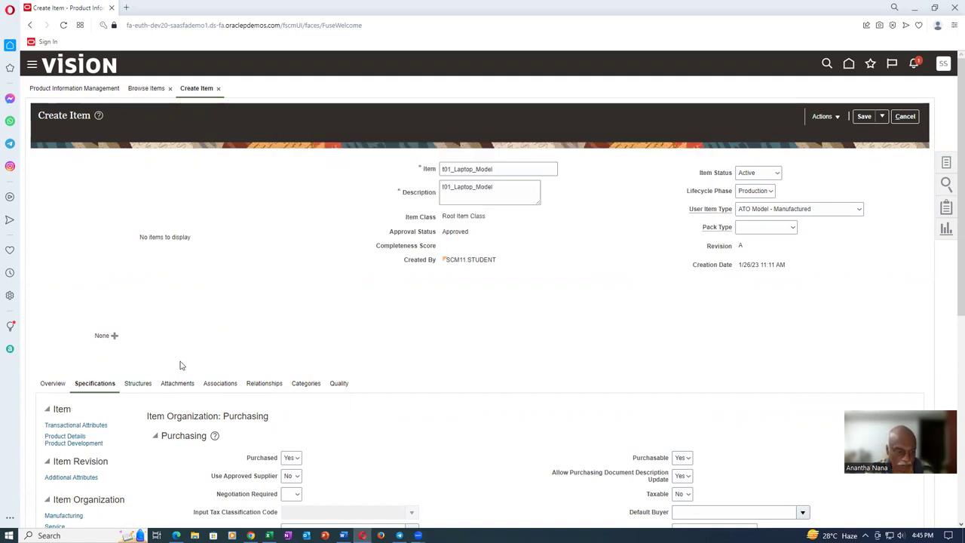
- In the Manufacturing specifications, set Create Configured Item to "Items based on model, structures based on sourcing" and try to save the item
scroll(165, 367, "down", 2)
left_click(74, 368)
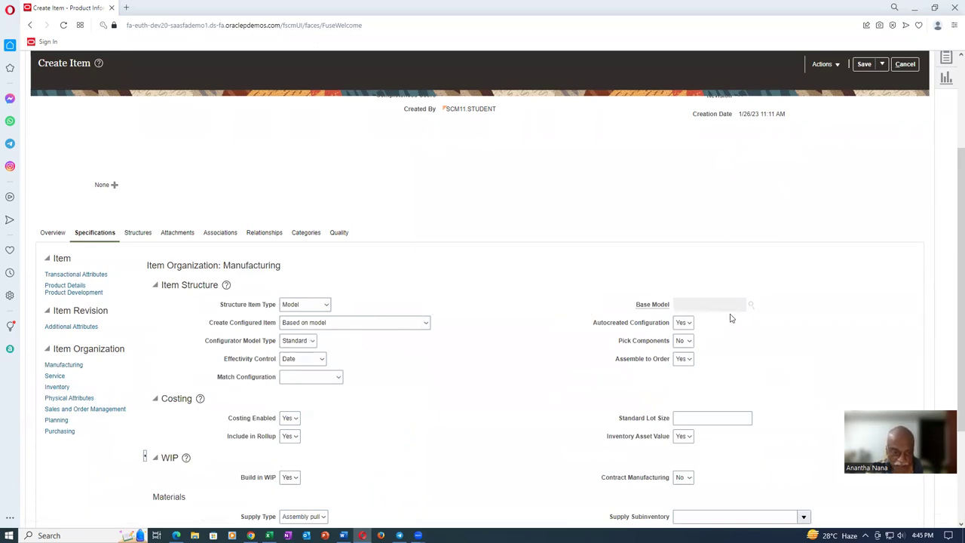
left_click(367, 324)
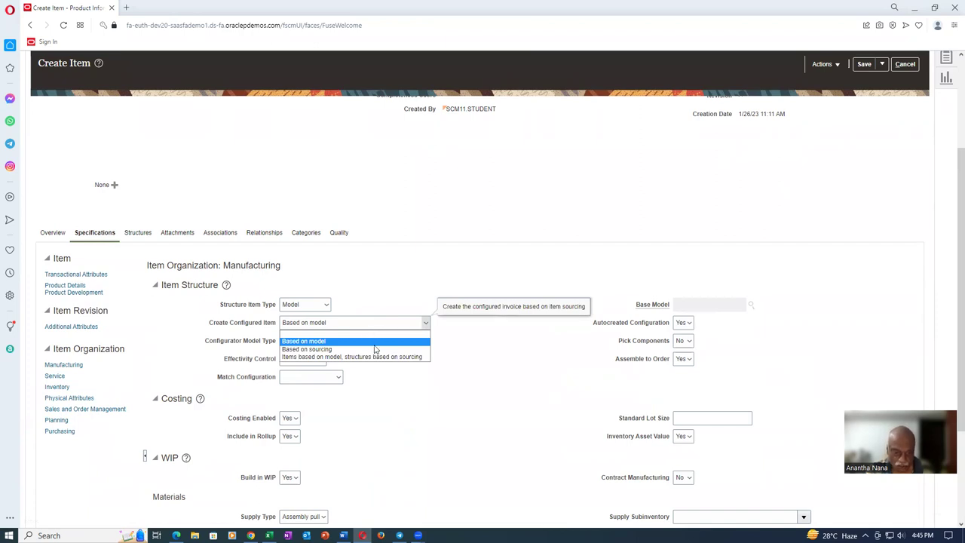
left_click(372, 357)
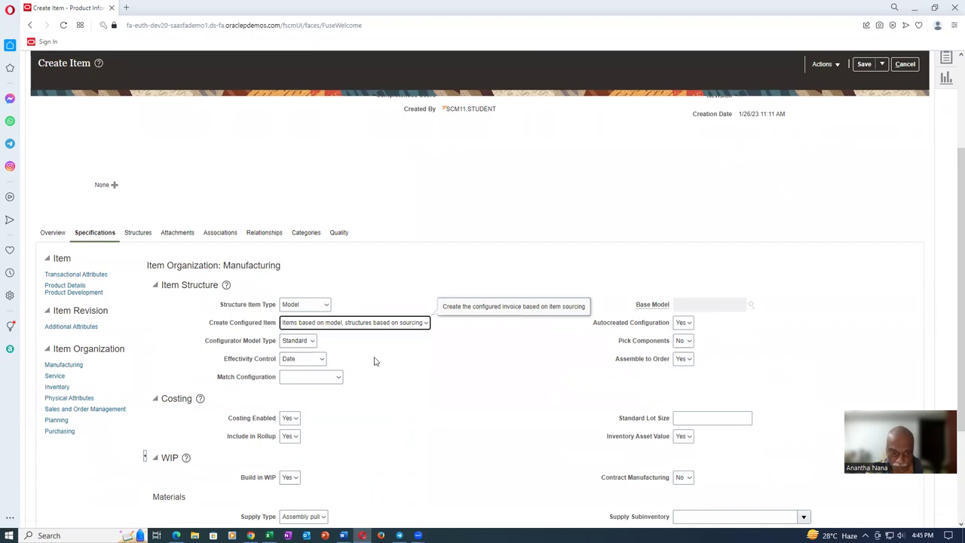
left_click(374, 361)
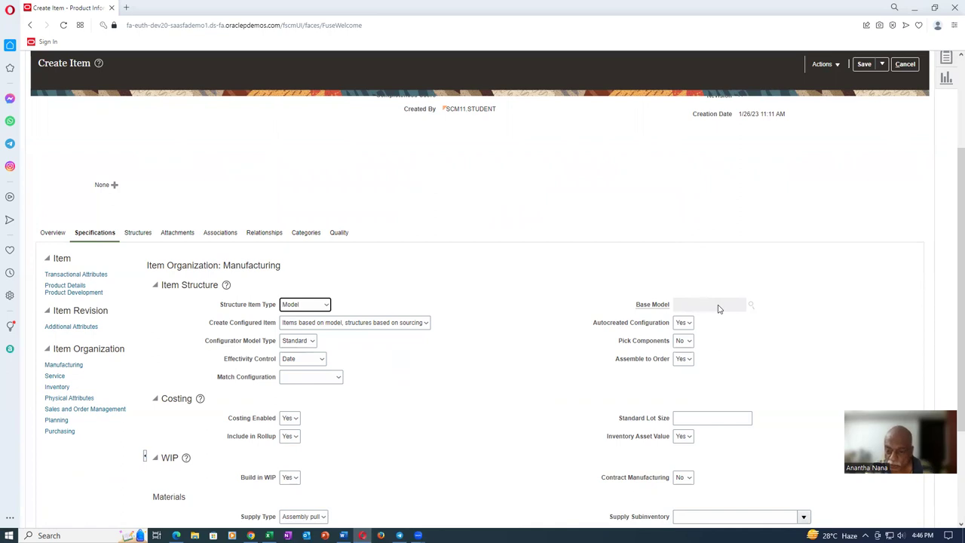
left_click(865, 64)
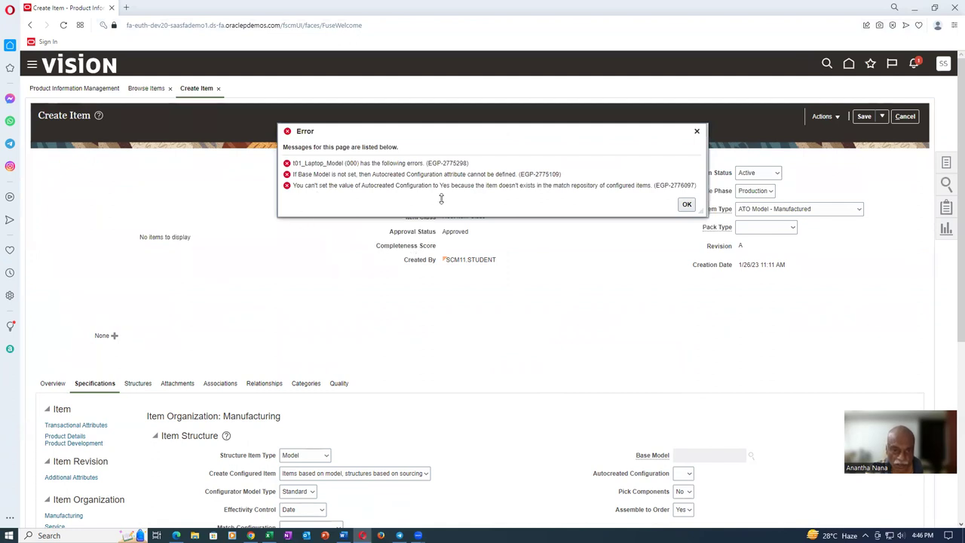
left_click(687, 205)
- Clear the Create Configured Item value, set Match Configuration to Standard match, and try to save the item
scroll(362, 407, "down", 1)
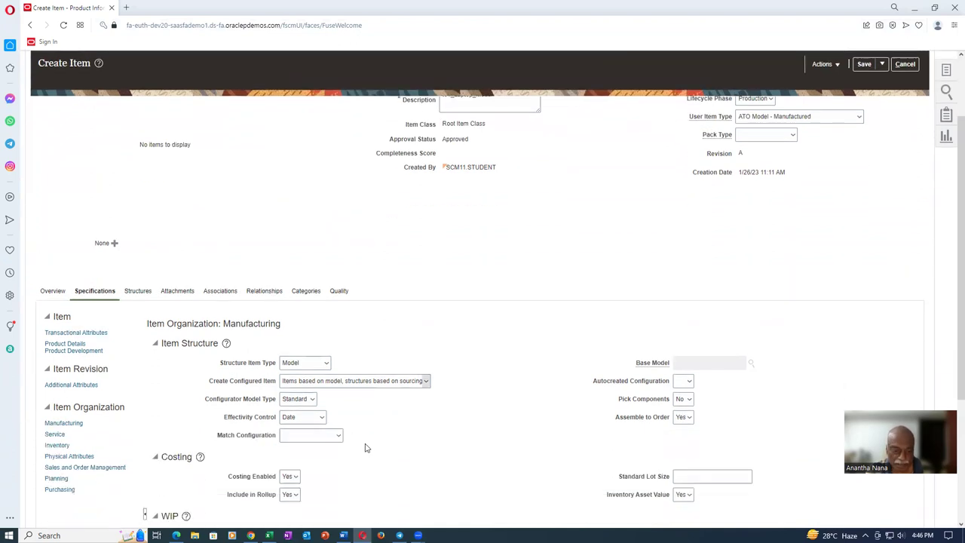
left_click(381, 379)
left_click(369, 383)
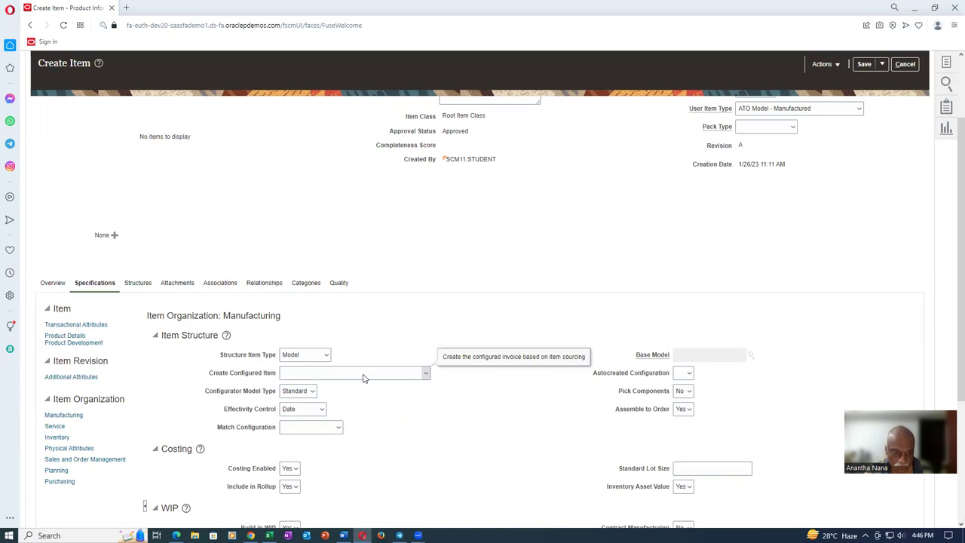
left_click(325, 428)
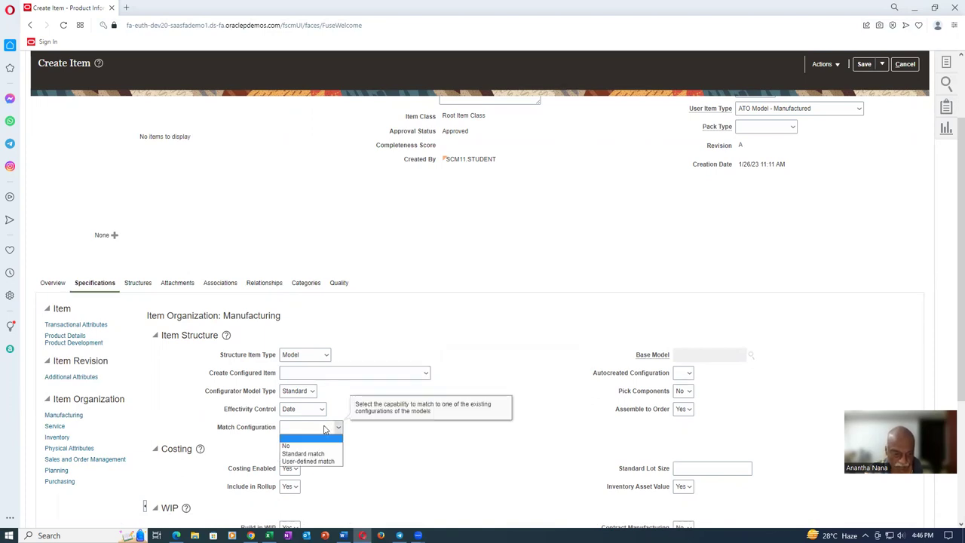
left_click(313, 454)
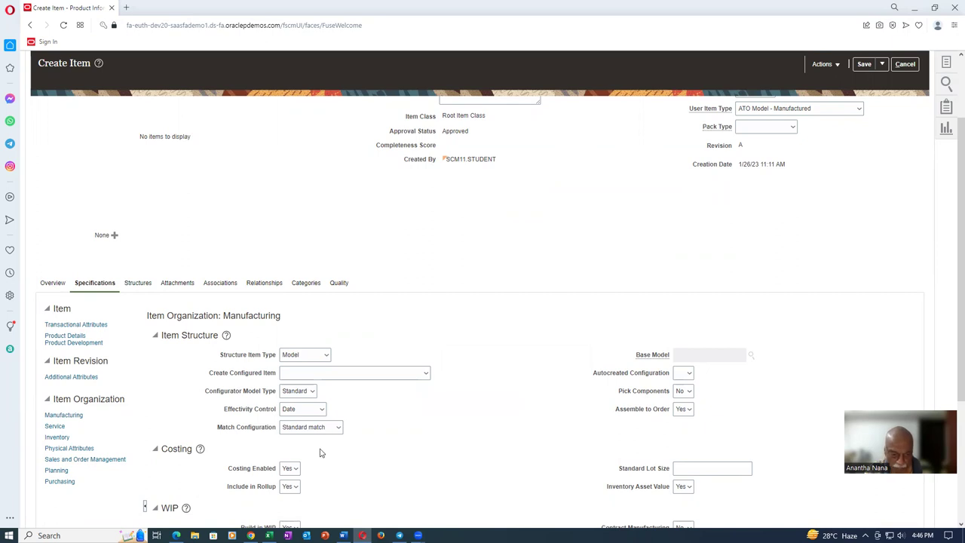
left_click(864, 64)
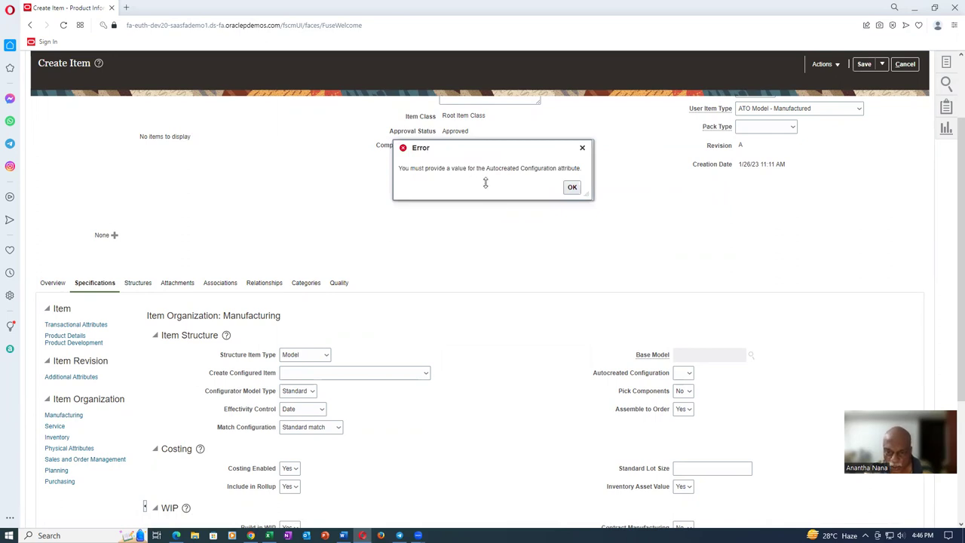
left_click(573, 188)
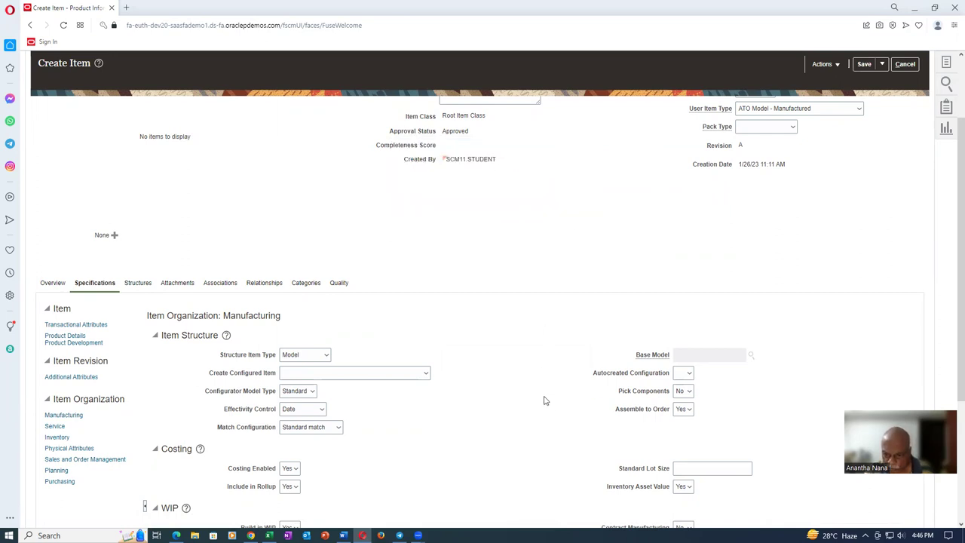
- Set Autocreated Configuration to Yes in the Item Structure attributes and try to save the item
left_click(678, 375)
left_click(683, 398)
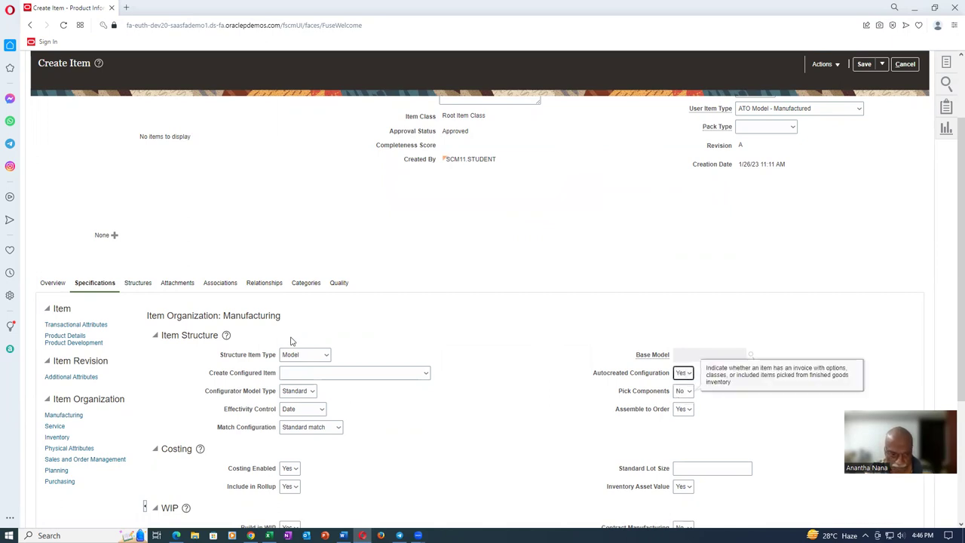
left_click(600, 442)
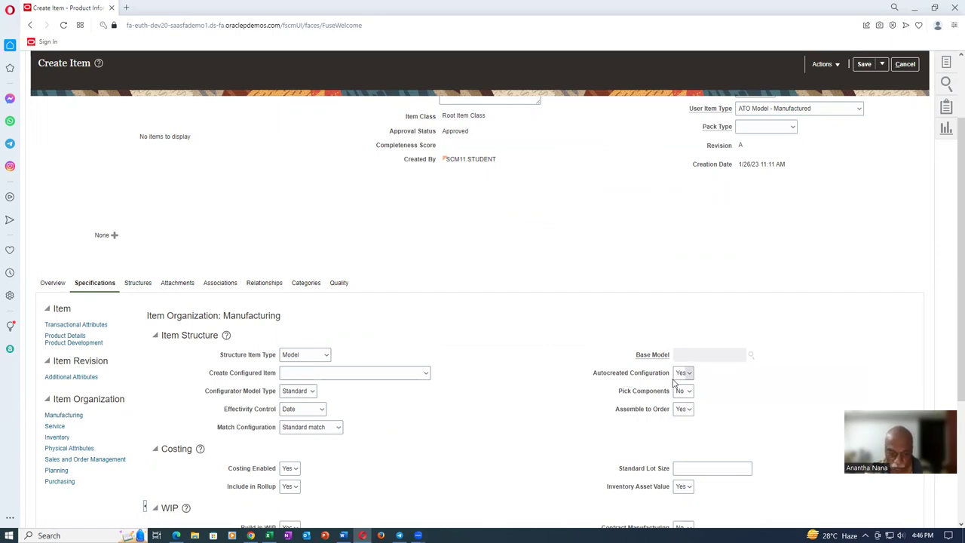
left_click(864, 64)
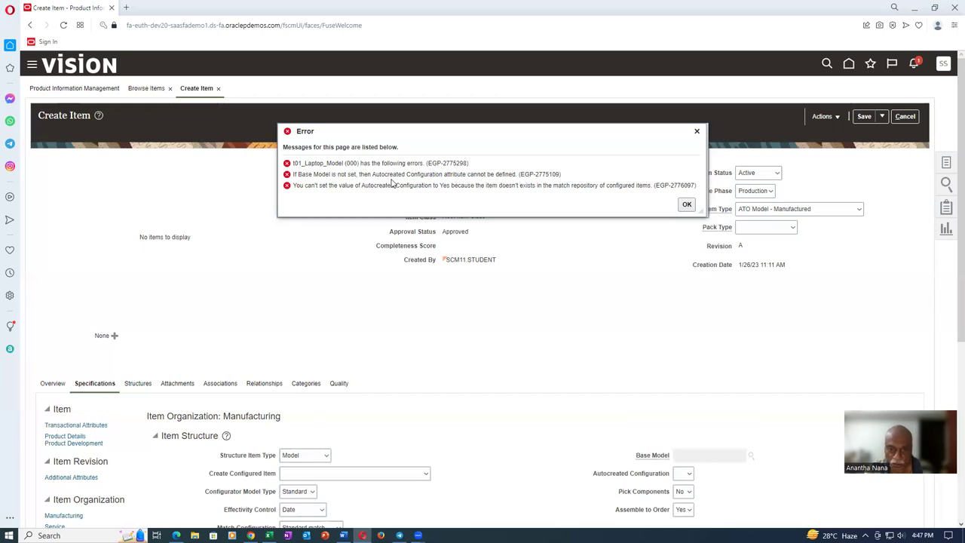
left_click(686, 205)
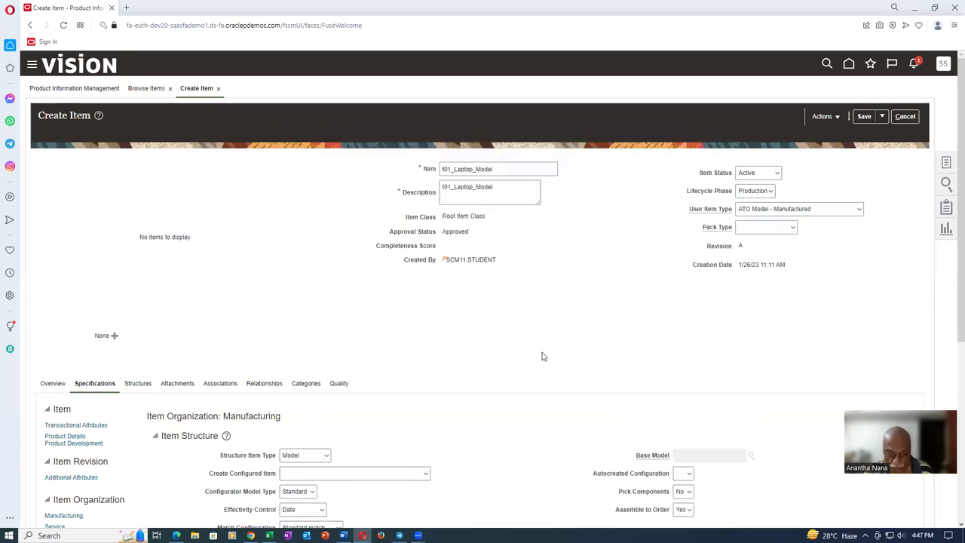
- Review the Structure Item Type options in the Manufacturing specifications, keeping Model selected
scroll(546, 355, "down", 2)
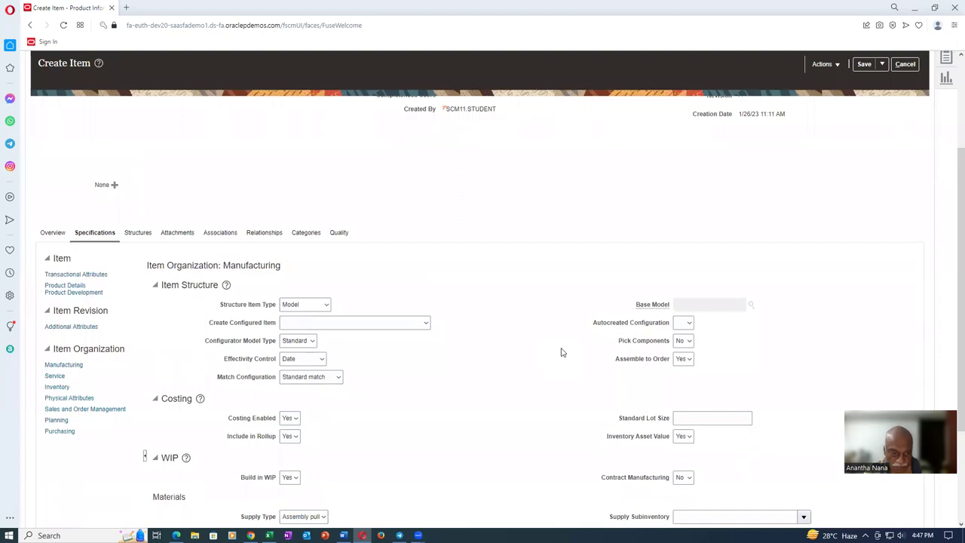
left_click(306, 306)
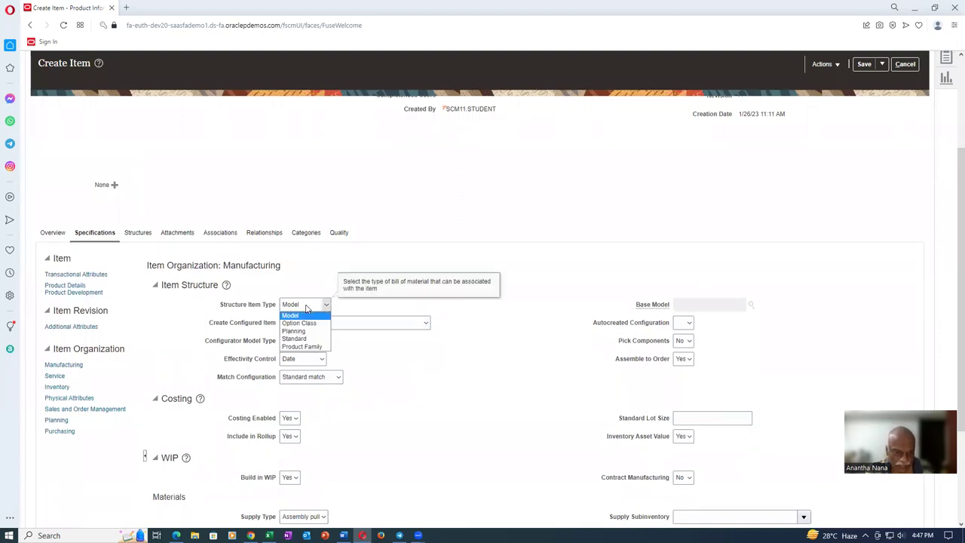
left_click(307, 312)
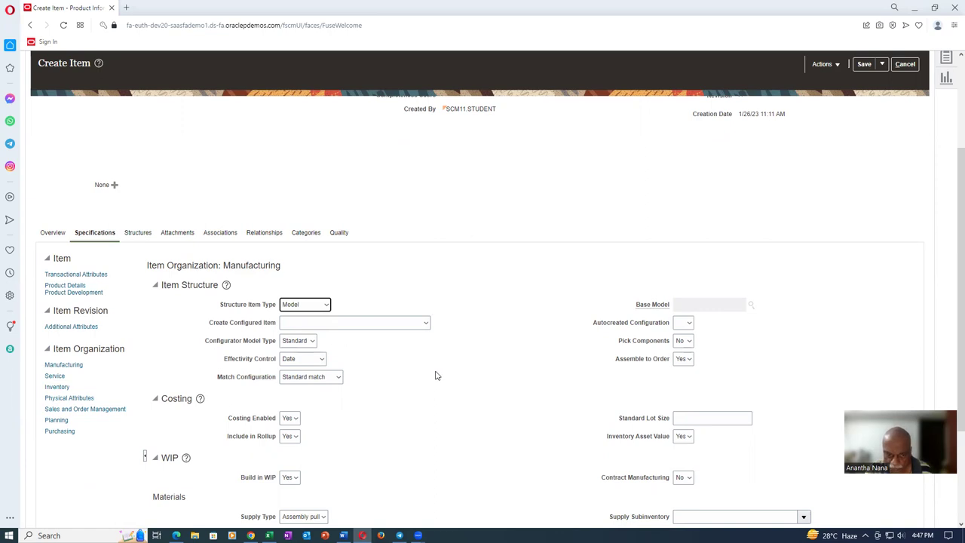
- Clear the Match Configuration value, set Autocreated Configuration to Yes, and try to save the item
left_click(297, 380)
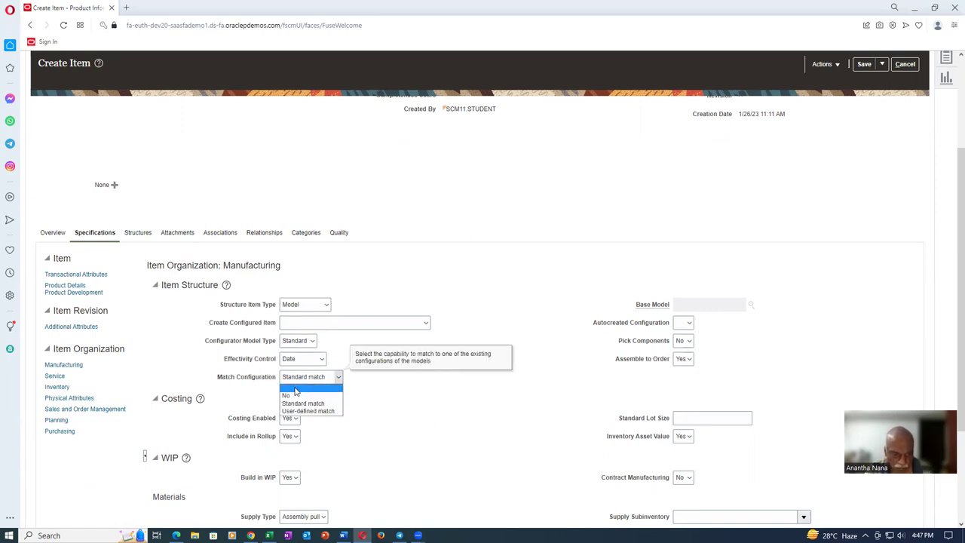
left_click(295, 390)
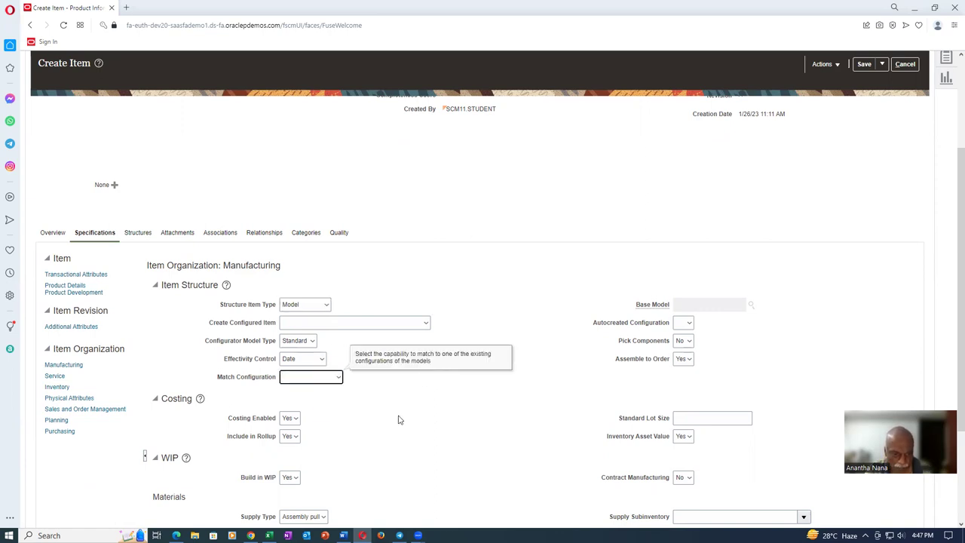
left_click(687, 323)
left_click(681, 352)
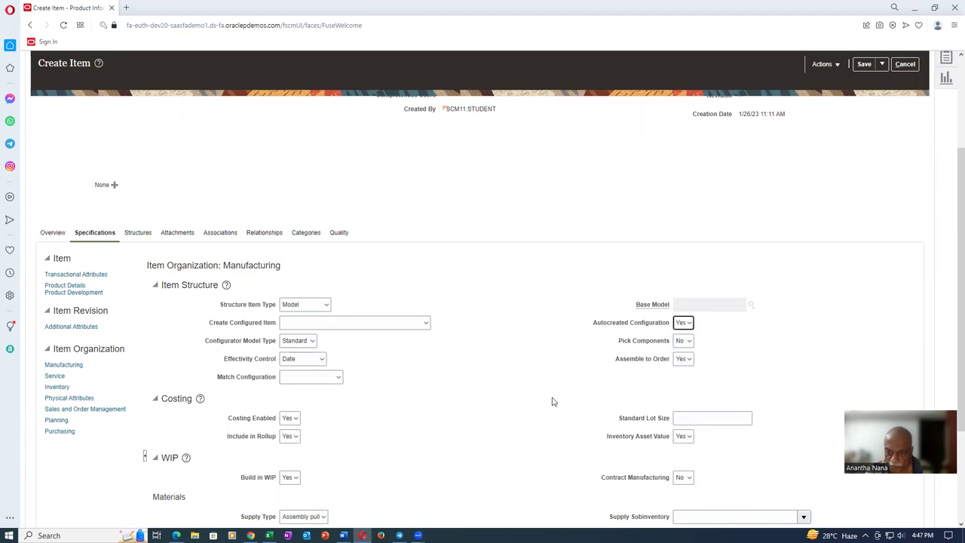
left_click(864, 64)
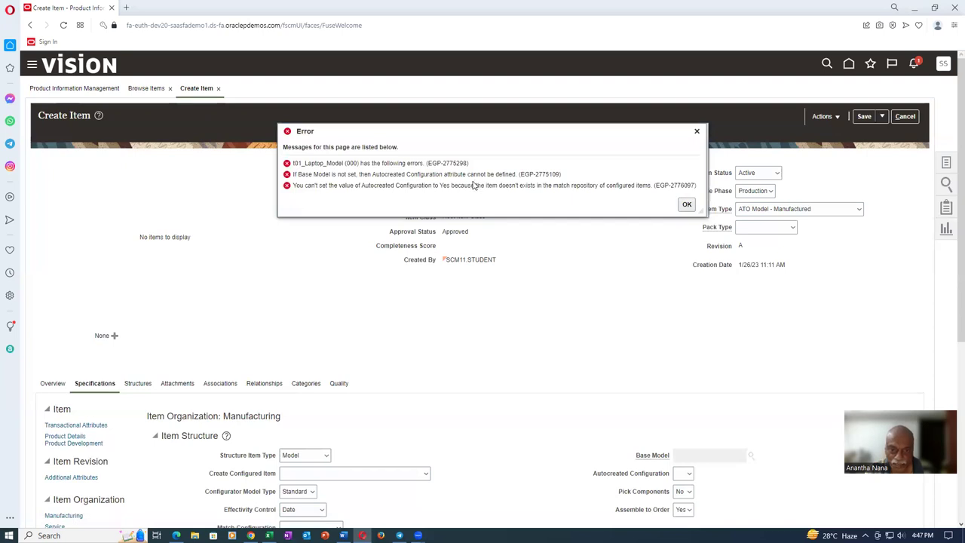
left_click(687, 204)
- Try to save the item with Autocreated Configuration left blank
scroll(570, 389, "down", 2)
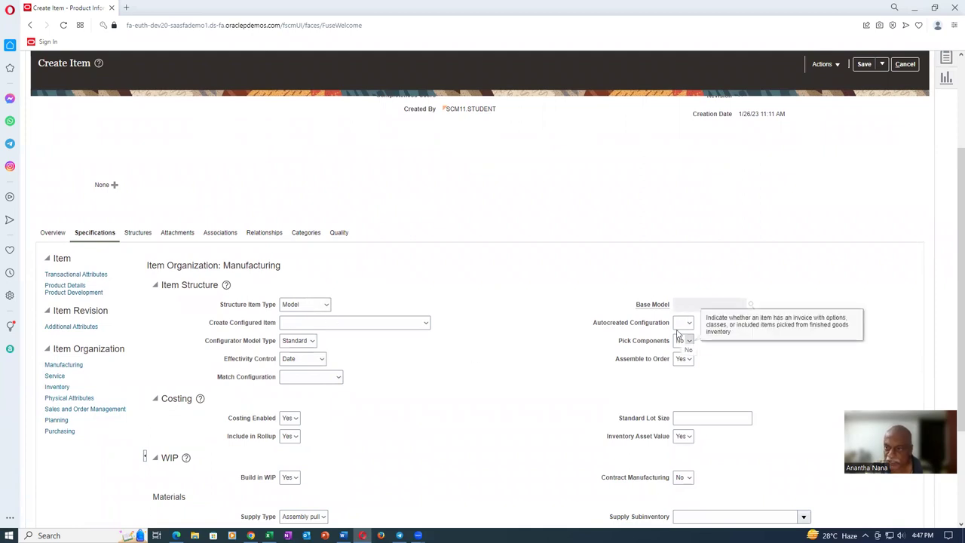
left_click(864, 64)
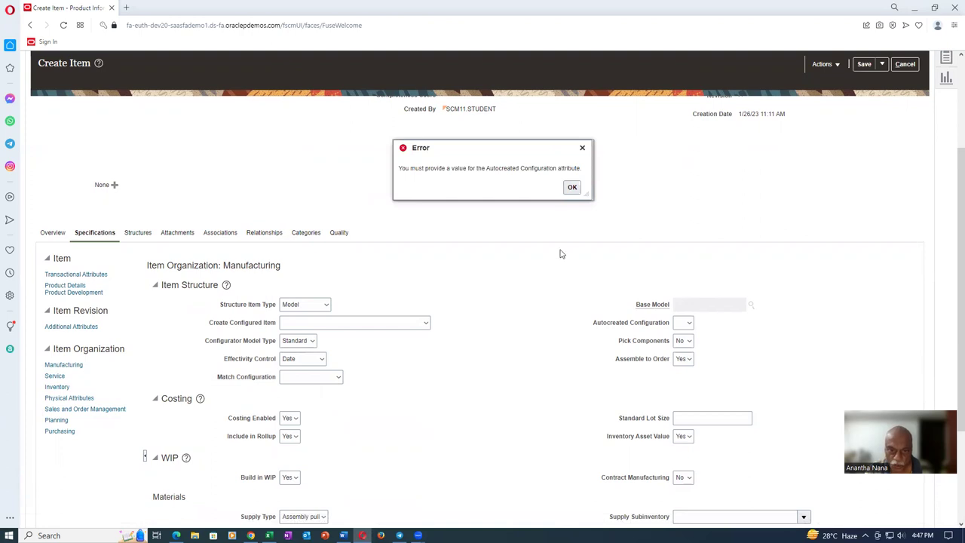
left_click(572, 187)
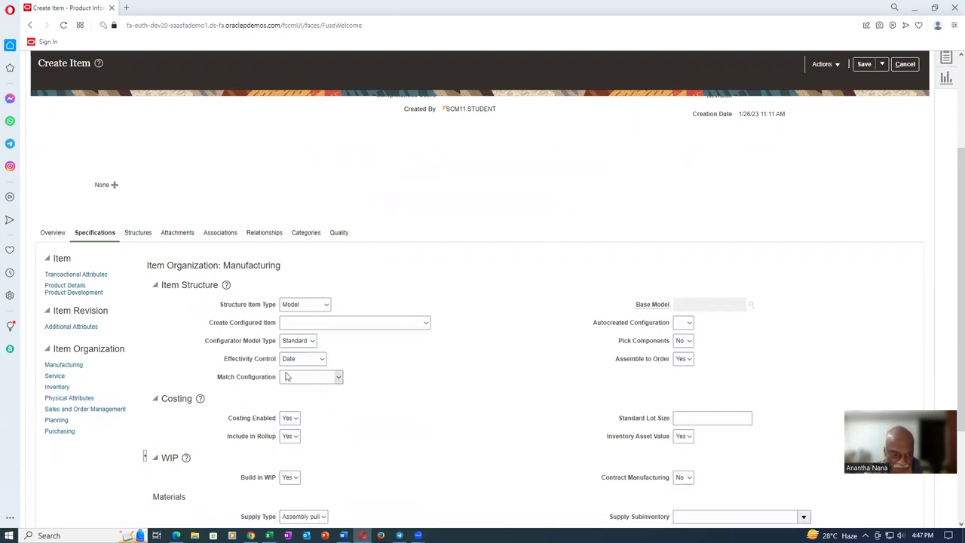
- Keep Configurator Model Type at Standard, set Autocreated Configuration to No, and save t01_Laptop_Model
left_click(311, 341)
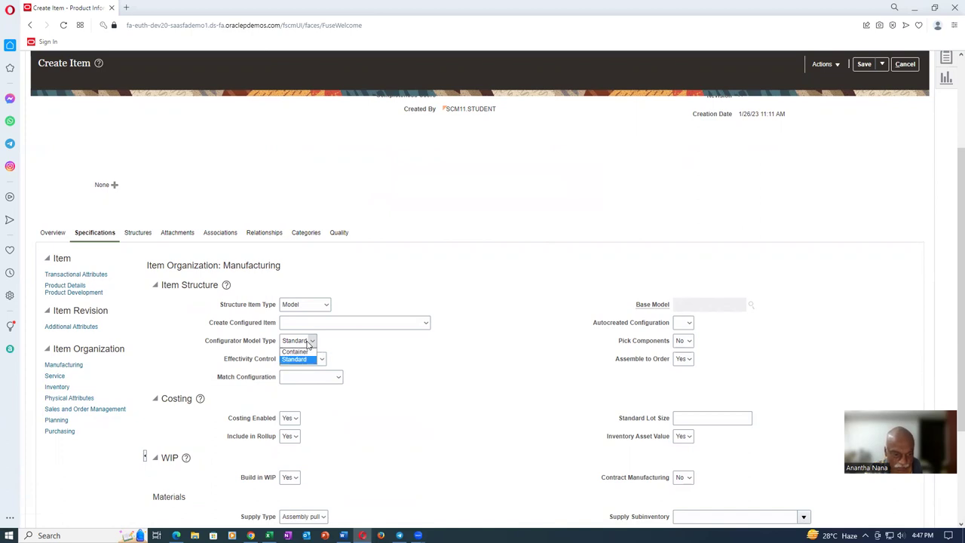
left_click(303, 358)
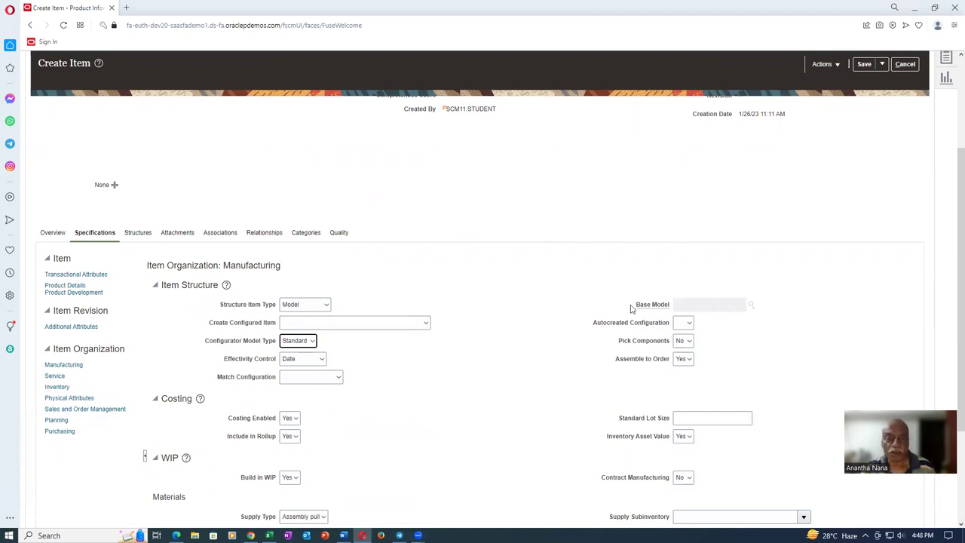
scroll(661, 245, "up", 2)
scroll(661, 252, "down", 3)
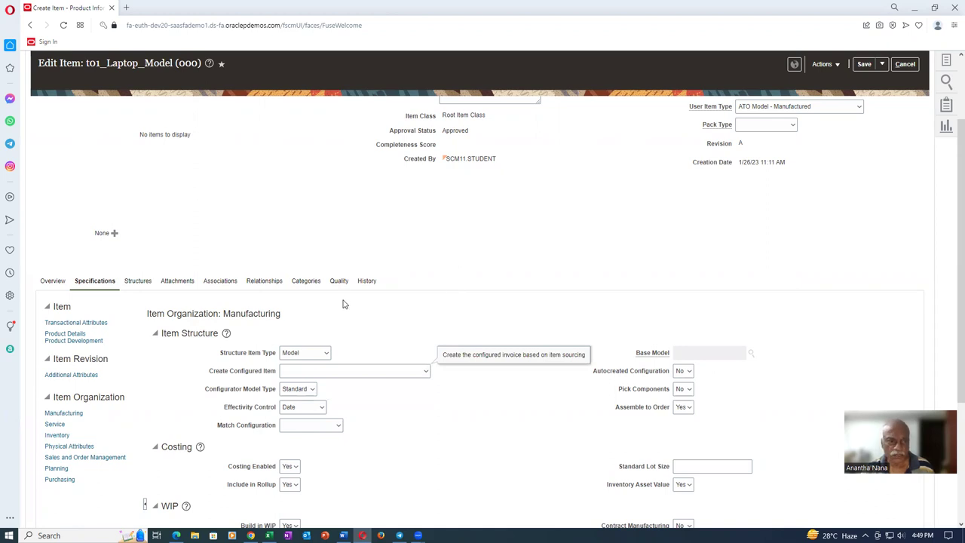
scroll(344, 300, "up", 2)
scroll(345, 300, "down", 2)
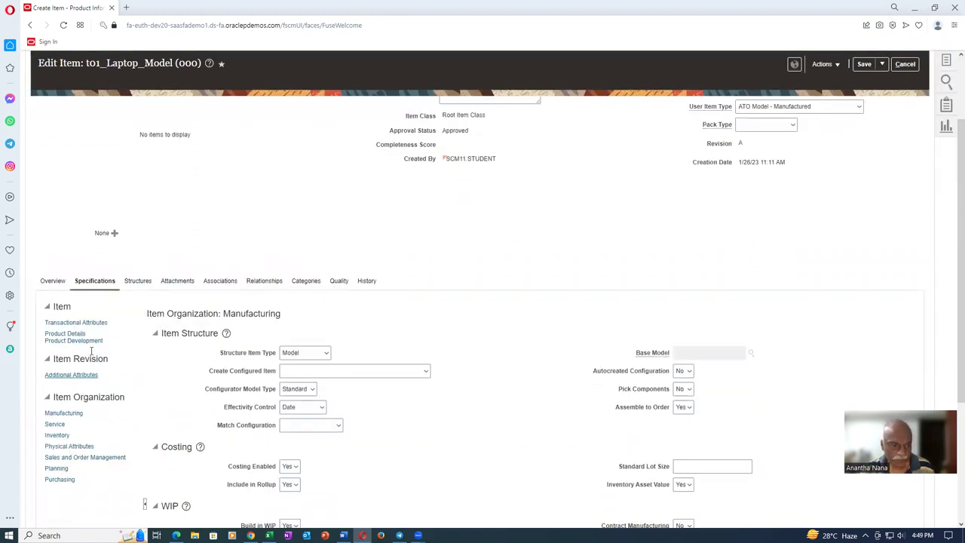
- Create an item structure for t01_Laptop_Model with the name and description Primary, and continue to its details
left_click(134, 283)
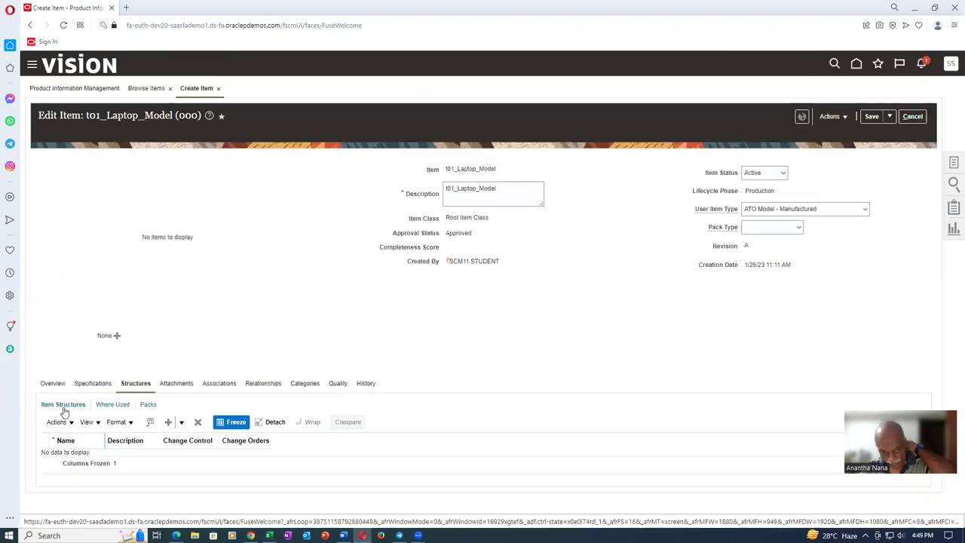
left_click(56, 423)
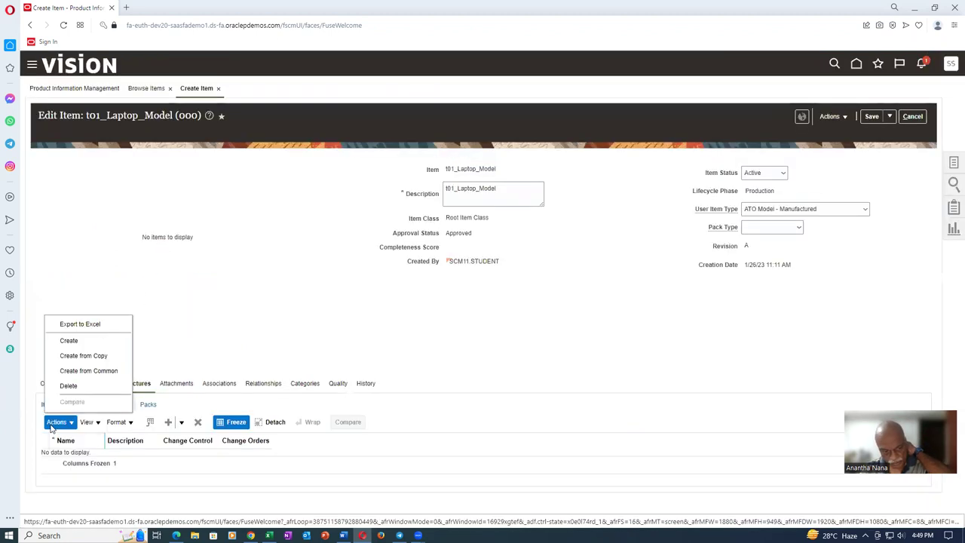
left_click(68, 340)
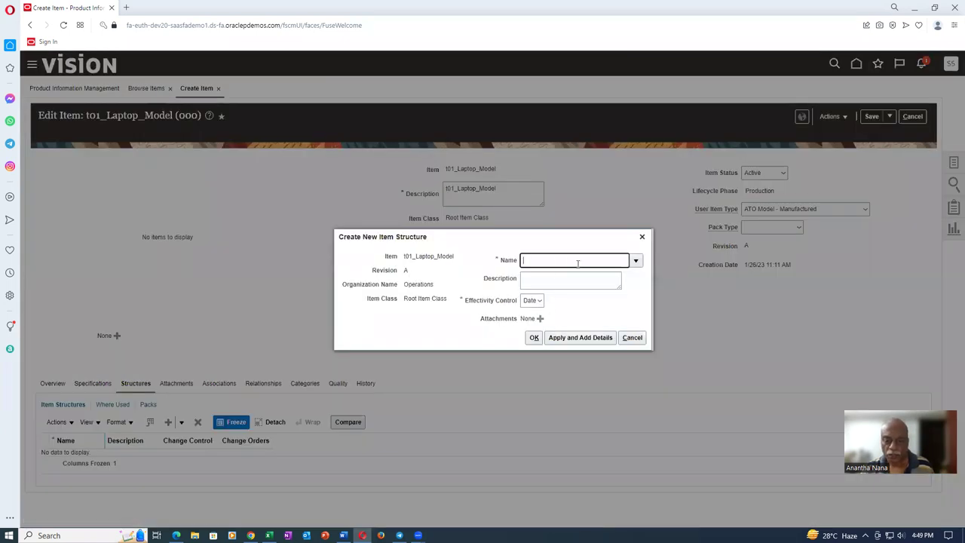
left_click(637, 262)
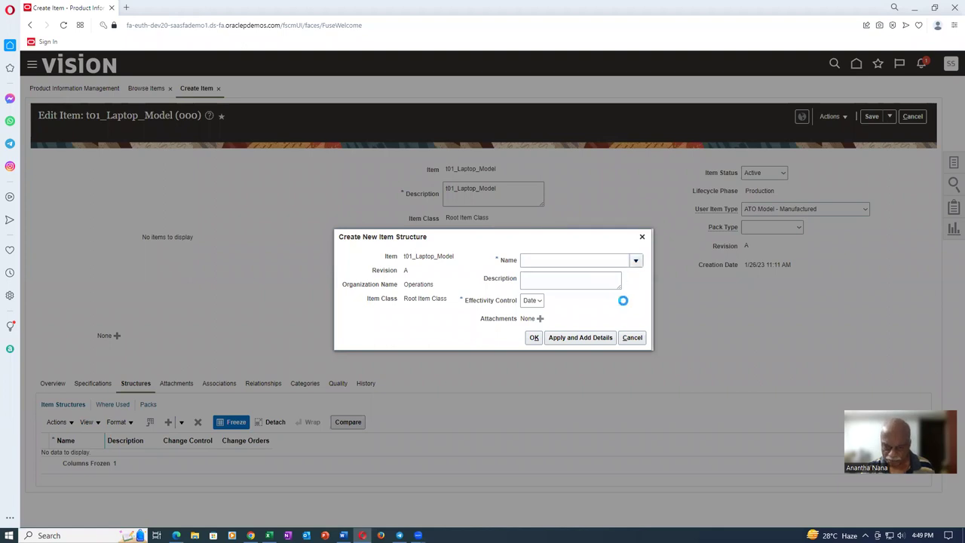
left_click(607, 328)
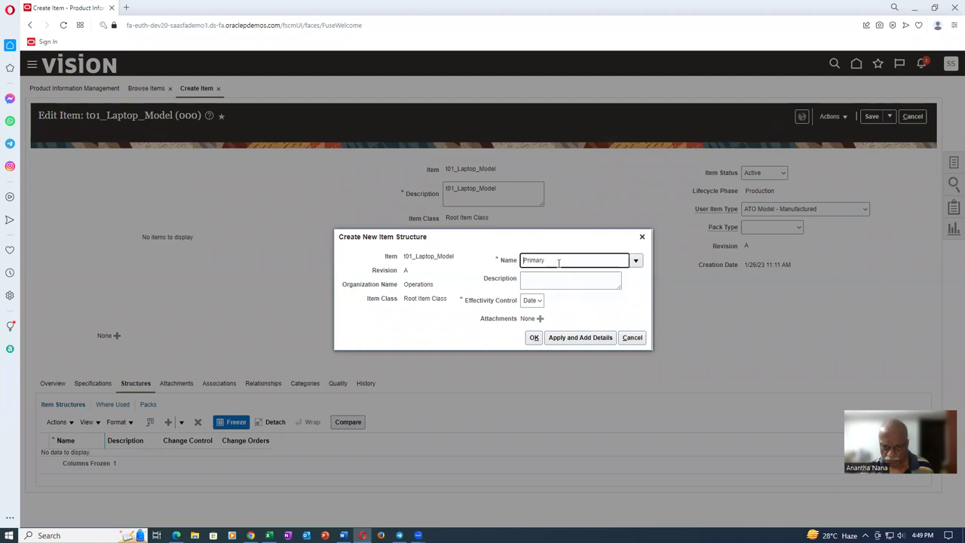
left_click(543, 286)
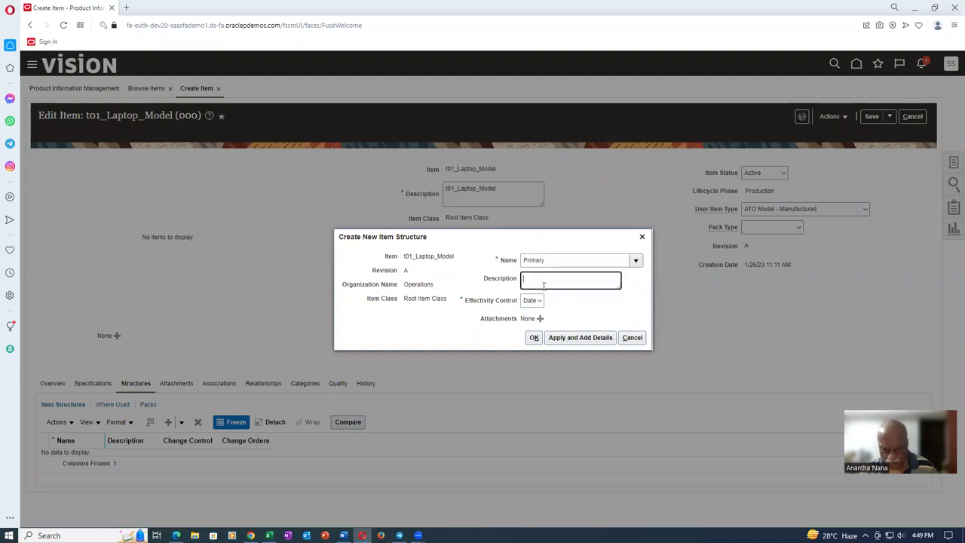
type("Primary")
left_click(580, 344)
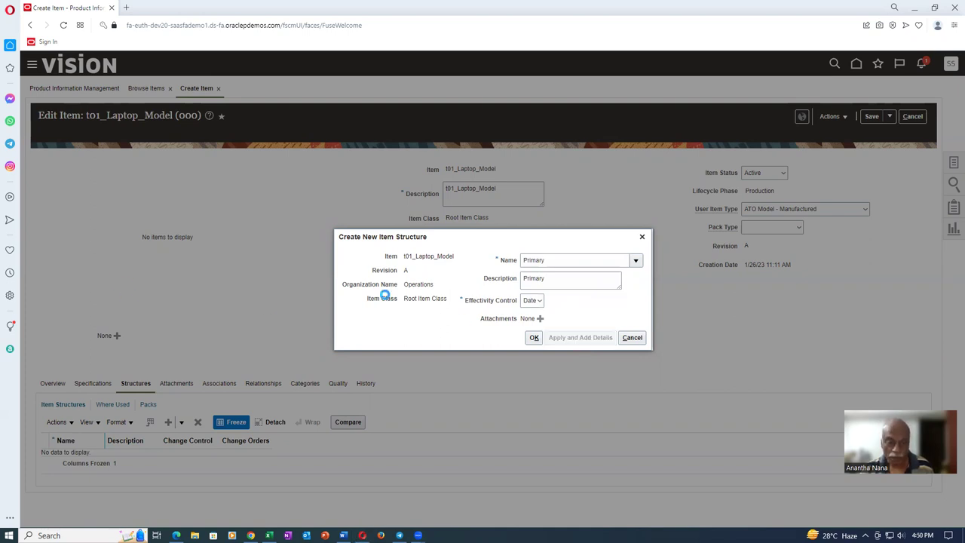
- Check the planned hierarchy in the Excel workbook, and add t01_Laptop_Option_Class as a component of t01_Laptop_Model's Primary structure
key("alt+Tab")
key("alt+Tab")
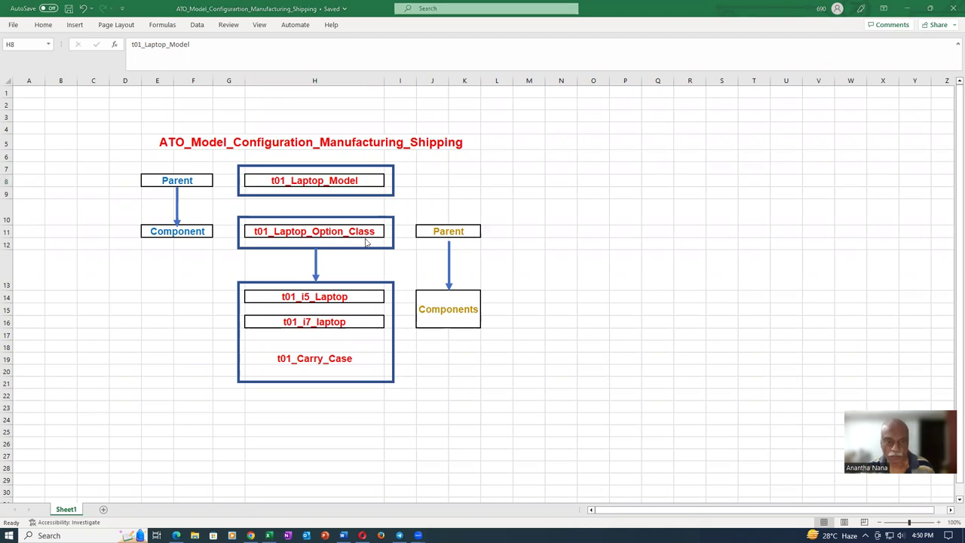
key("alt+Tab")
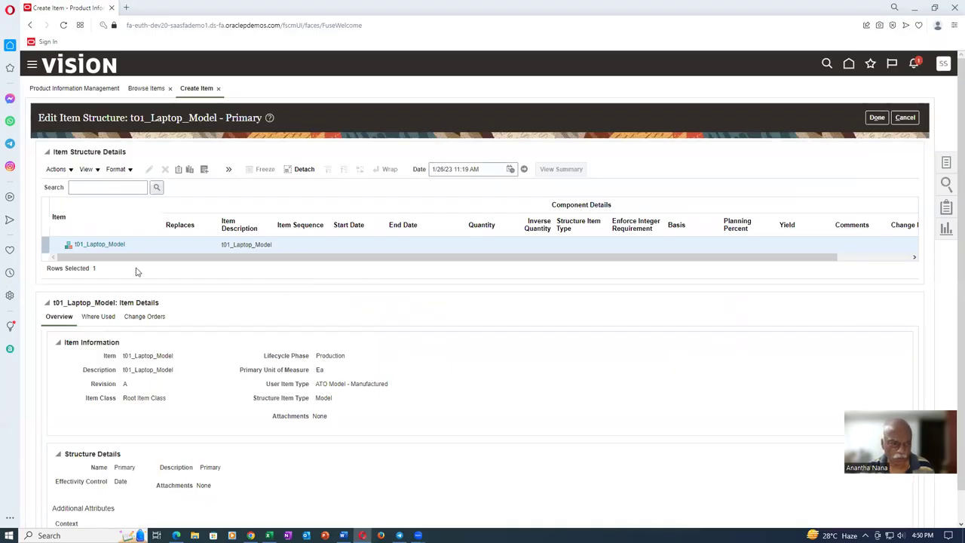
left_click(56, 169)
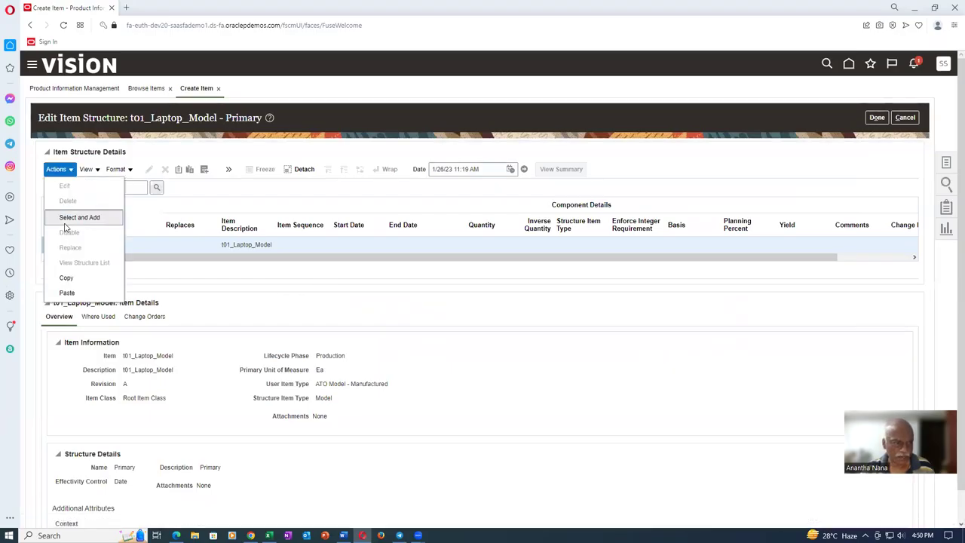
left_click(64, 219)
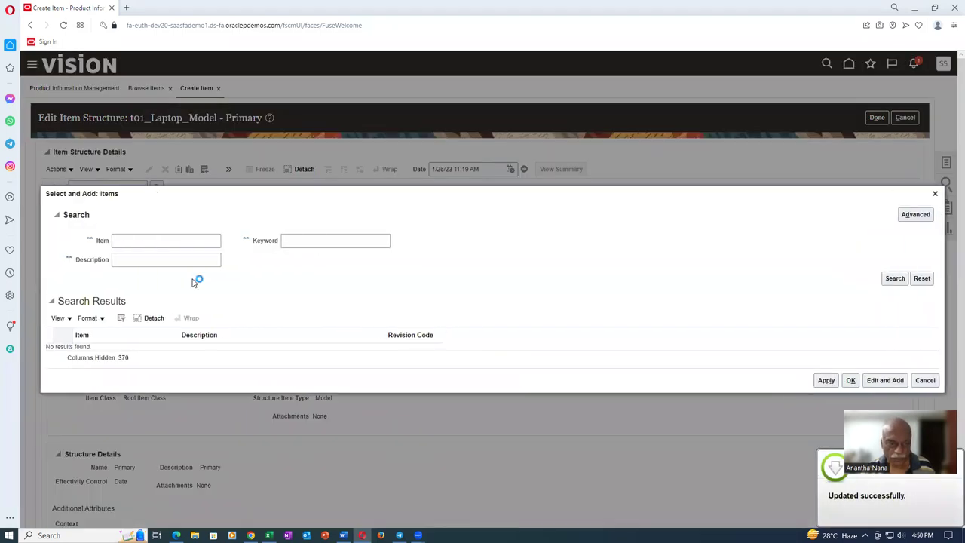
left_click(152, 241)
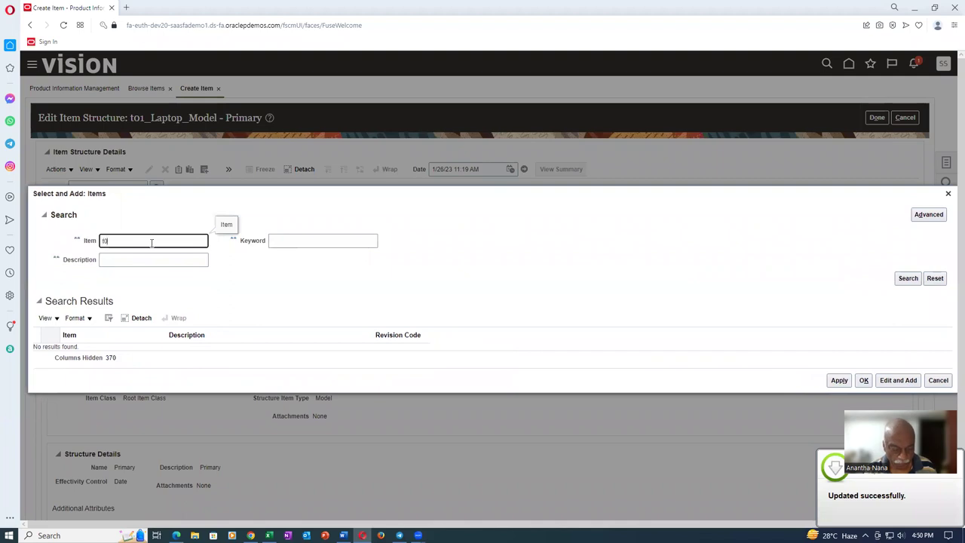
type("t01")
key("Return")
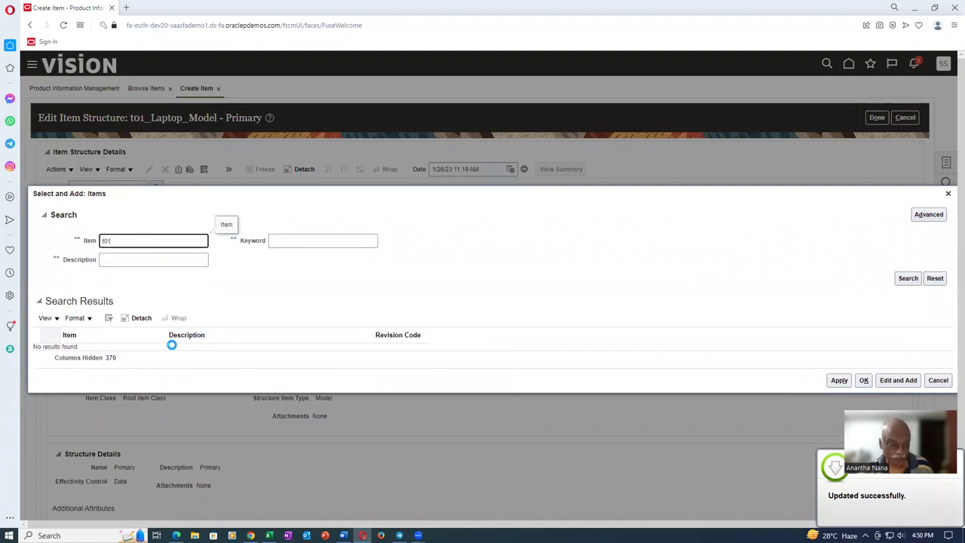
left_click(36, 348)
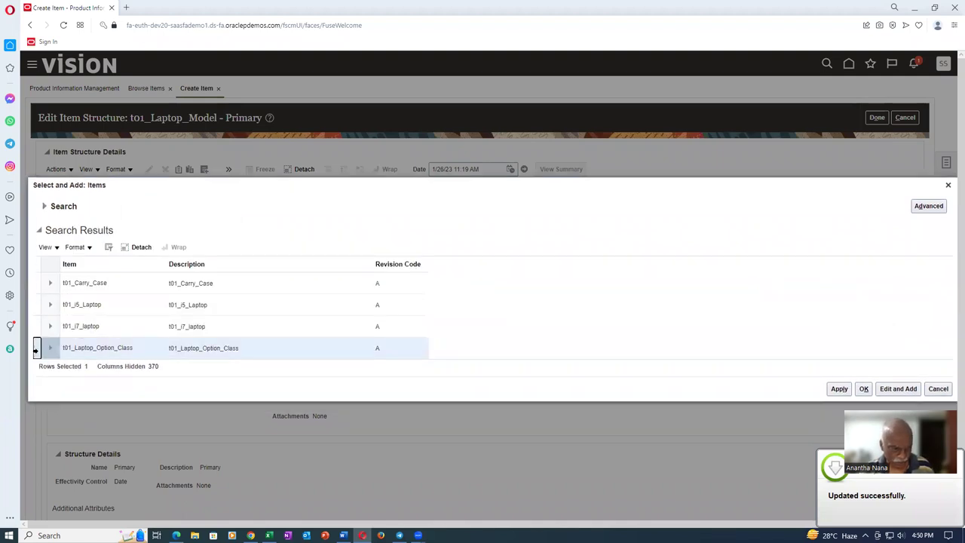
left_click(839, 389)
left_click(864, 389)
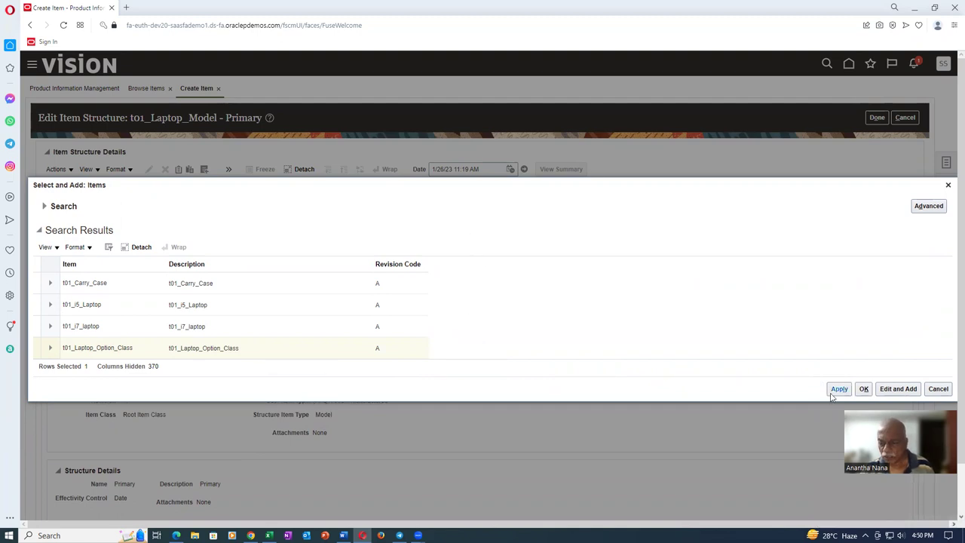
left_click(864, 390)
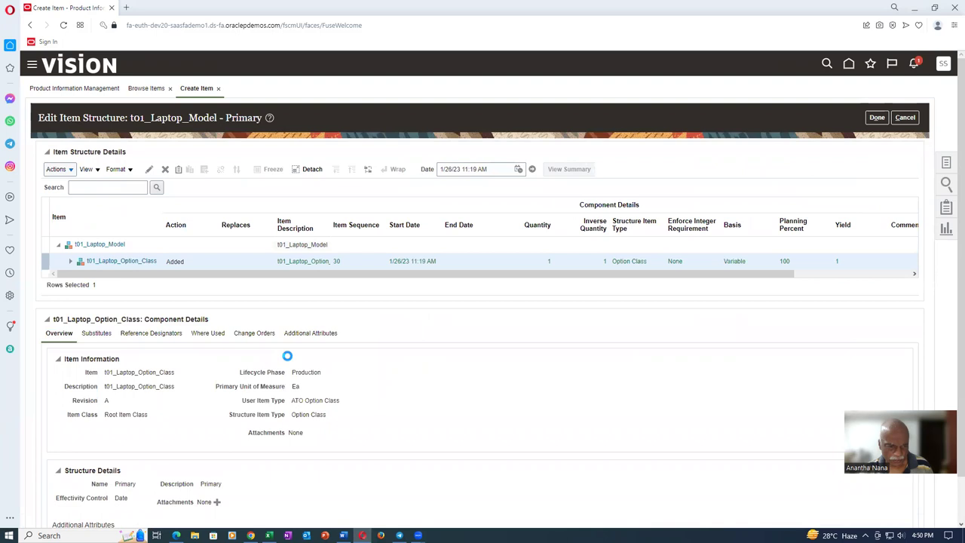
- Show the Component Order Management attributes in the item structure table
left_click(86, 169)
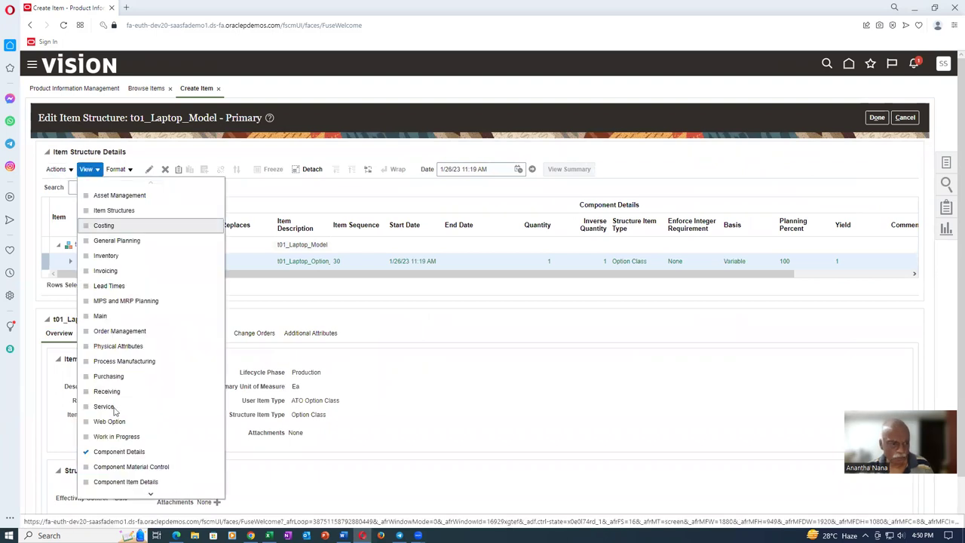
scroll(142, 498, "down", 1)
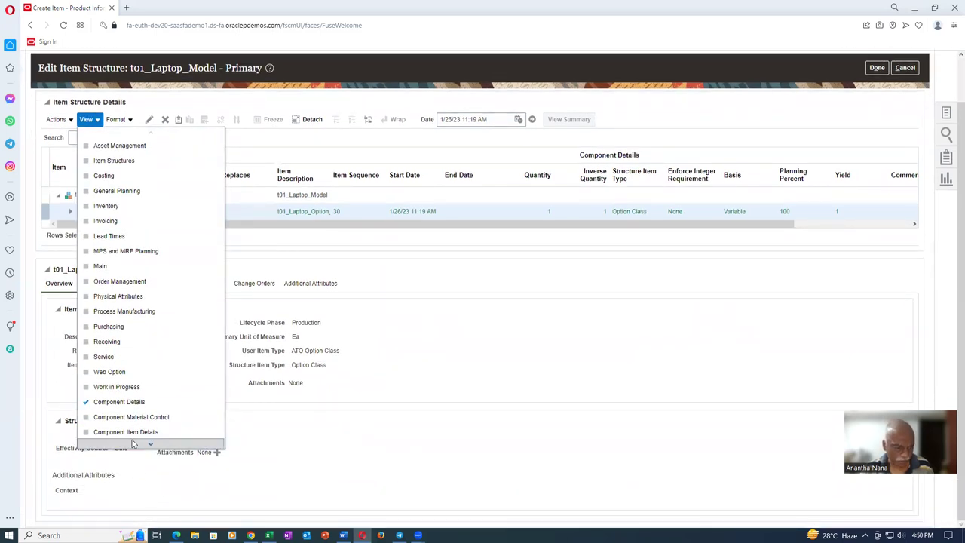
scroll(130, 412, "down", 2)
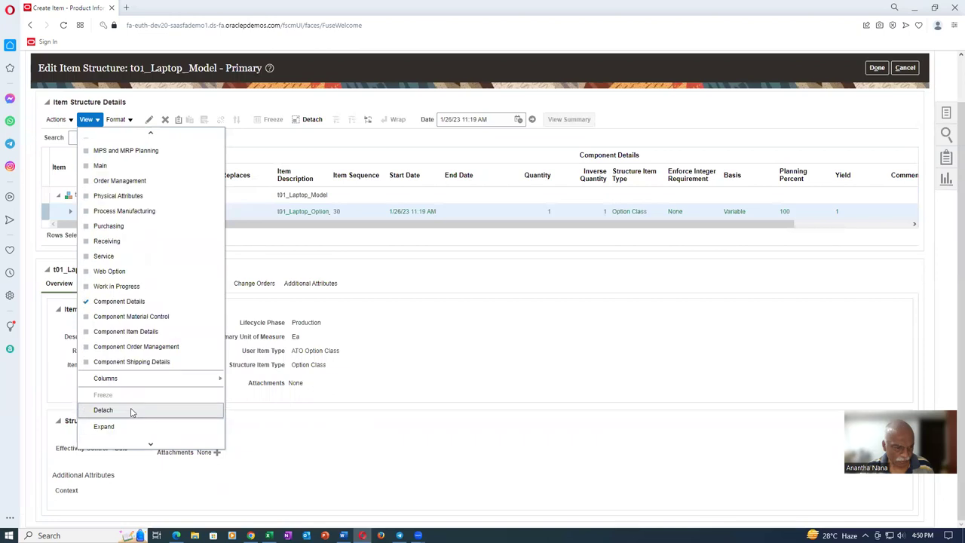
left_click(128, 346)
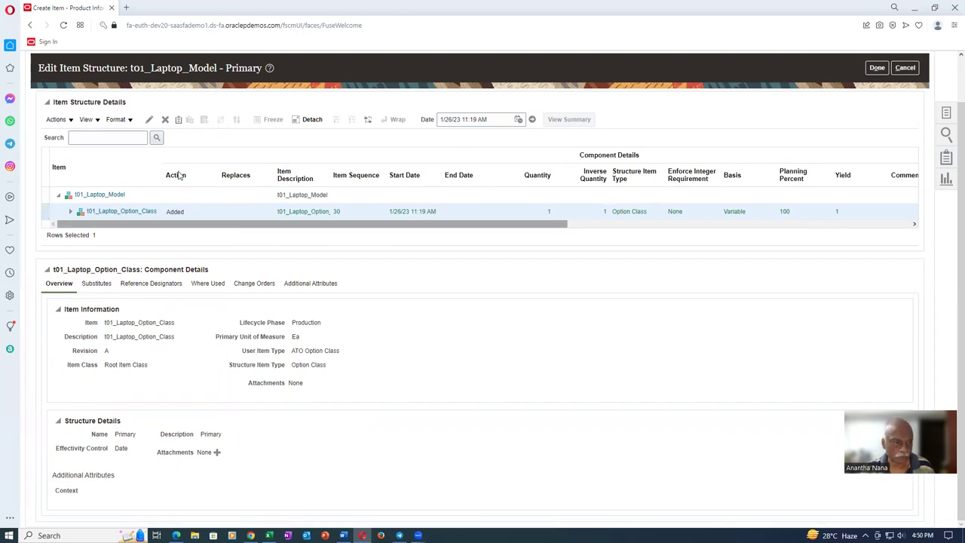
- Make the t01_Laptop_Option_Class component mutually exclusive, checking the planned hierarchy in the Excel workbook before applying the edit
left_click(151, 122)
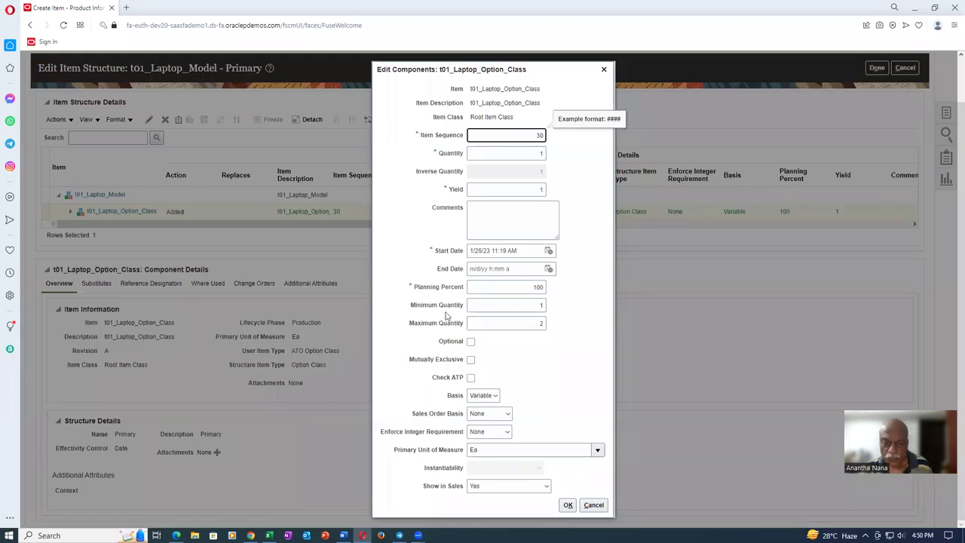
left_click(470, 360)
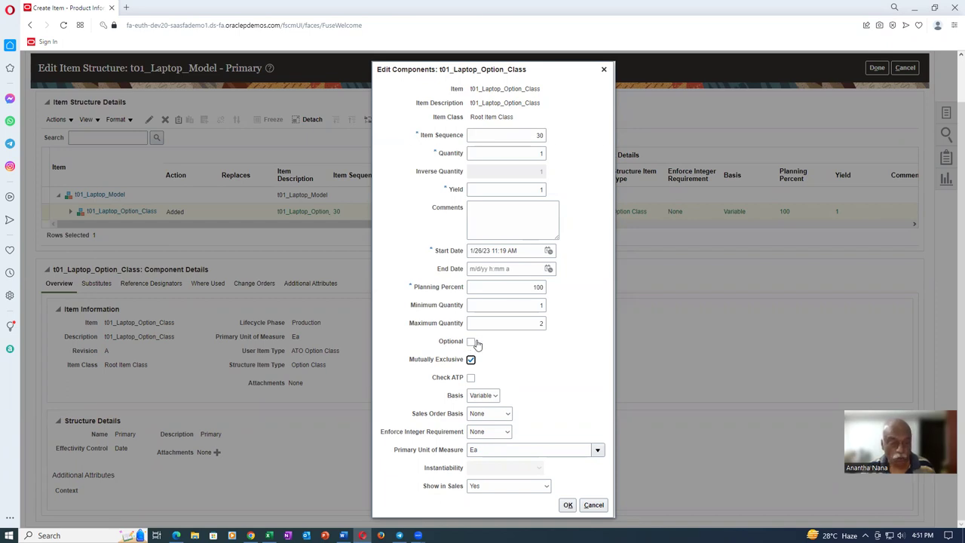
key("alt+Tab")
key("alt+Tab")
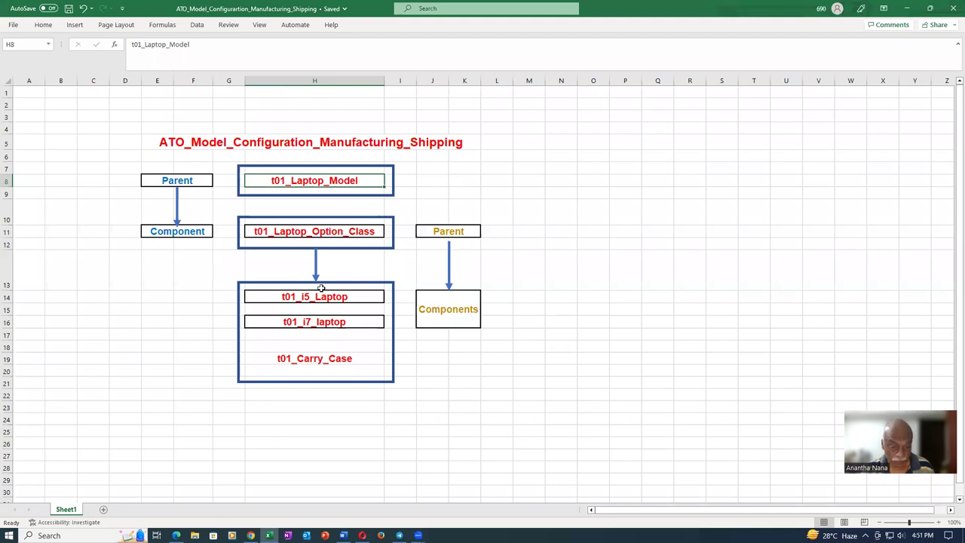
key("alt+Tab")
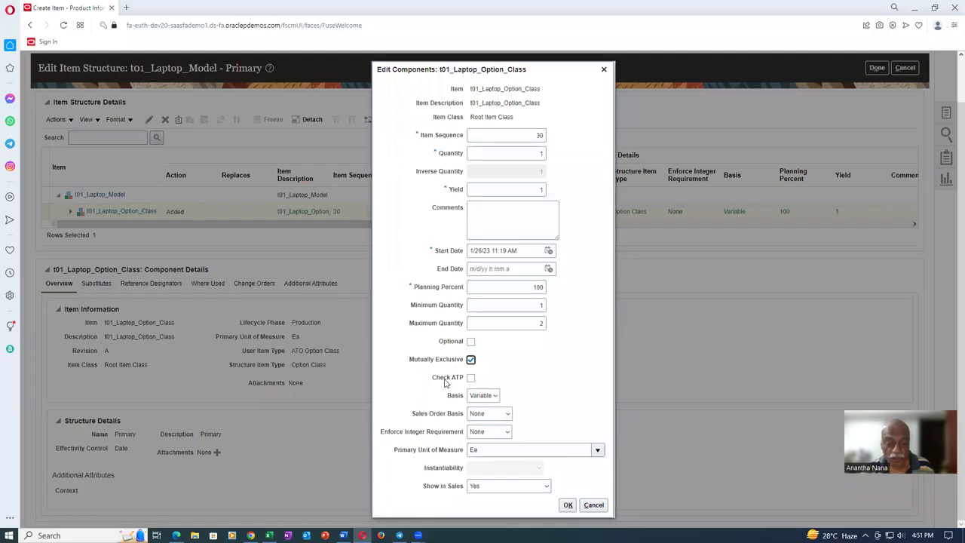
key("alt+Tab")
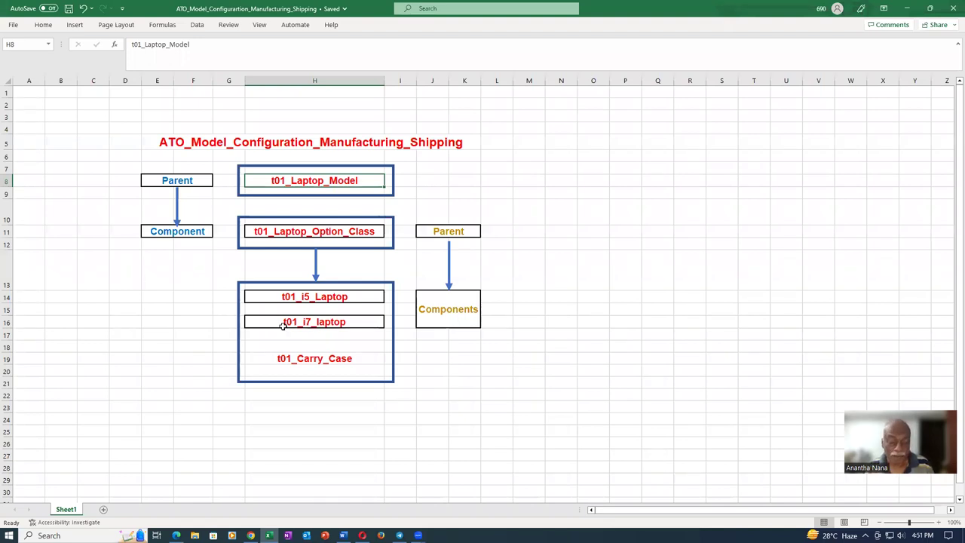
key("alt+Tab")
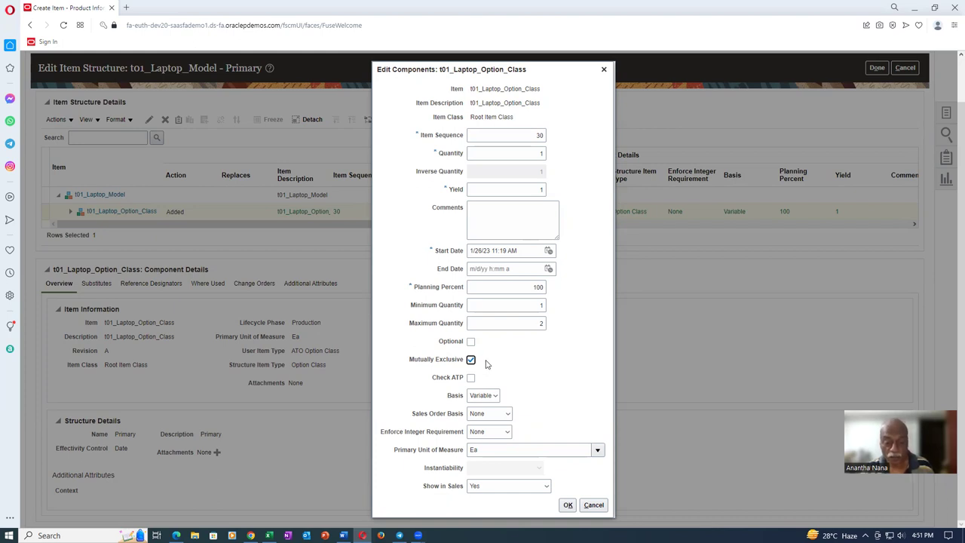
left_click(568, 506)
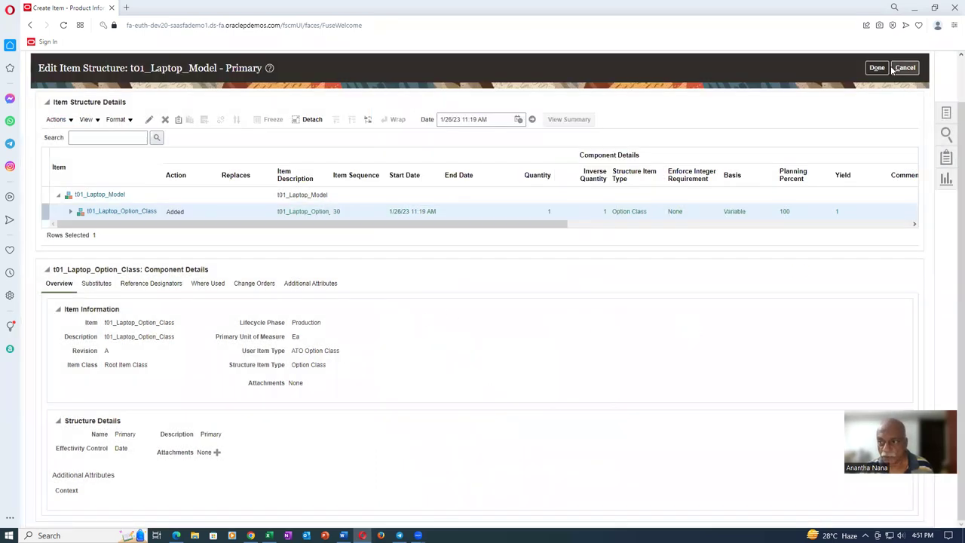
- Finish editing the Primary structure of t01_Laptop_Model, and save and close the item
left_click(880, 68)
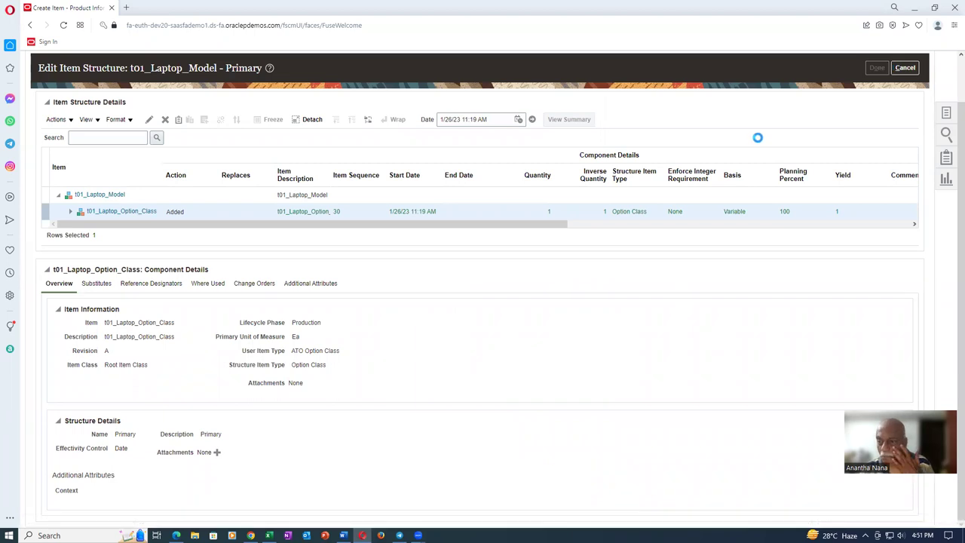
left_click(882, 117)
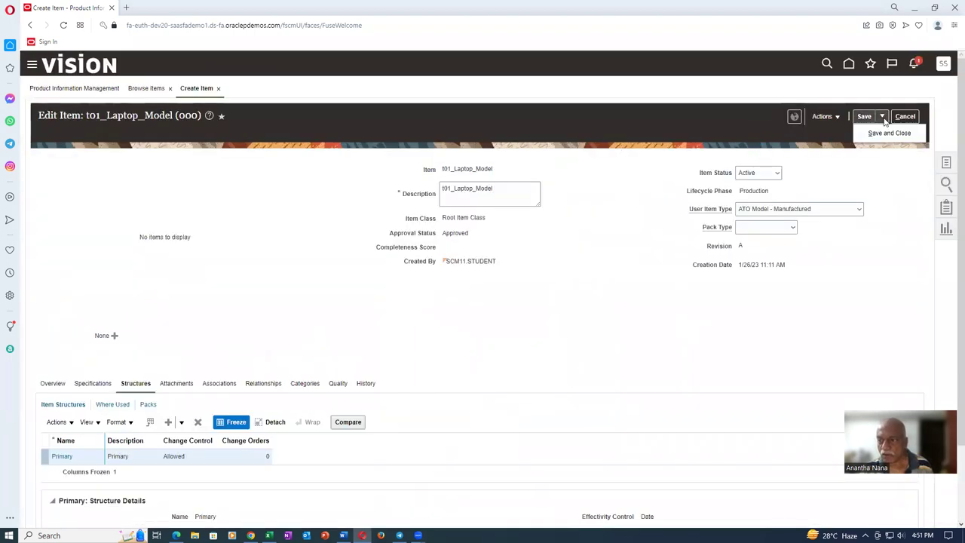
left_click(882, 133)
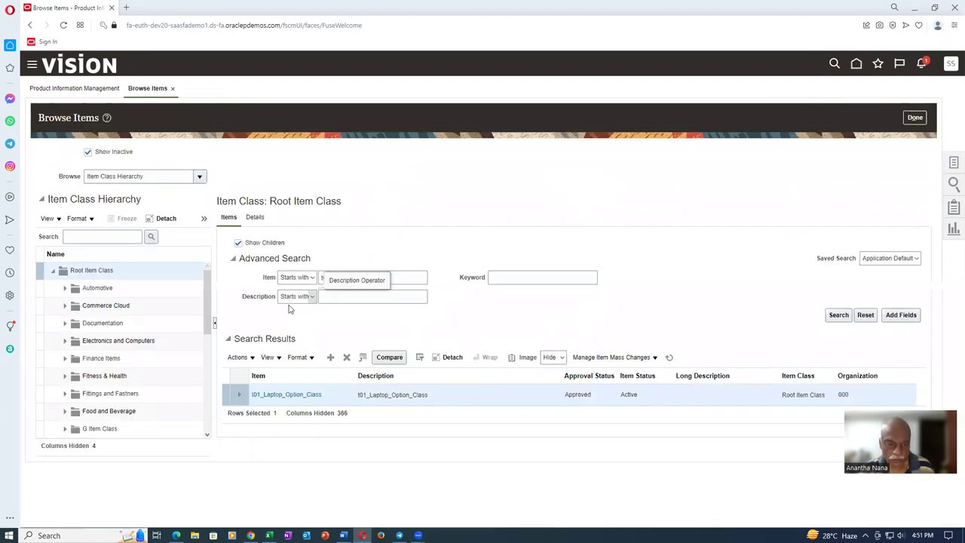
- Open t01_Laptop_Option_Class in organization 000 and try to associate organization 002 with it
left_click(270, 396)
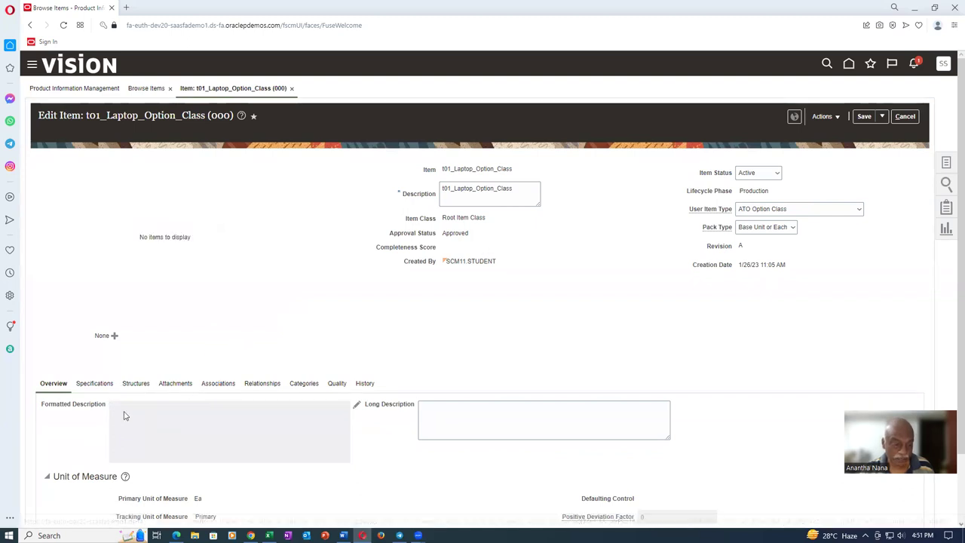
left_click(60, 424)
left_click(60, 455)
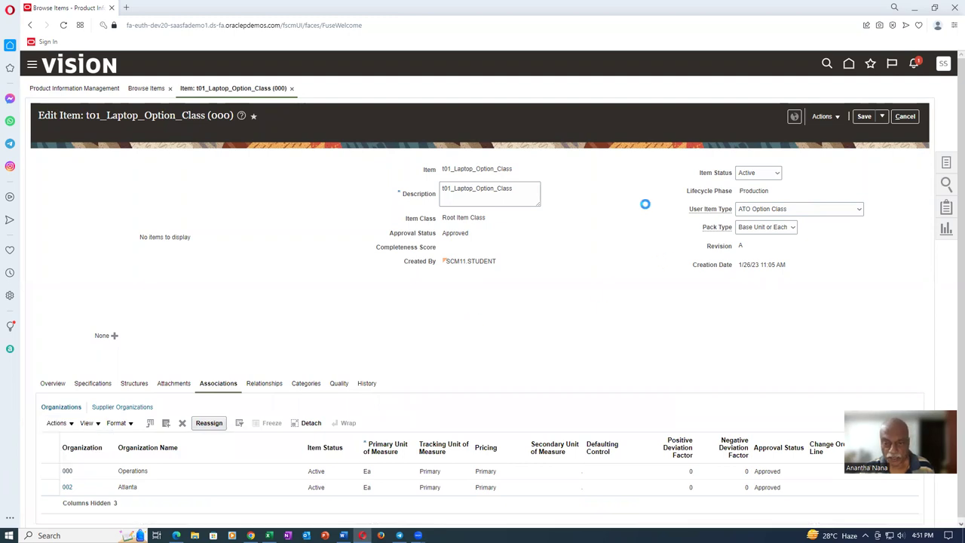
left_click(514, 204)
type("002")
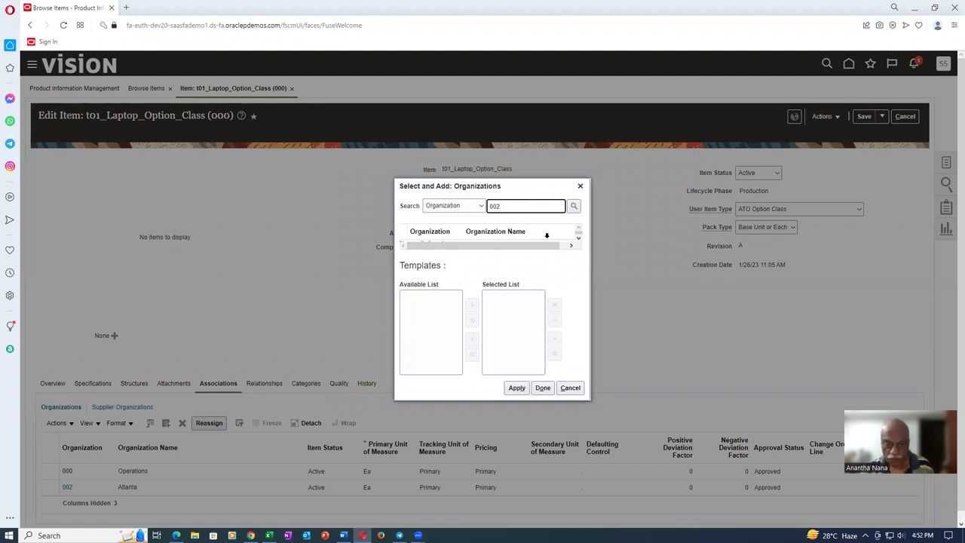
key("Return")
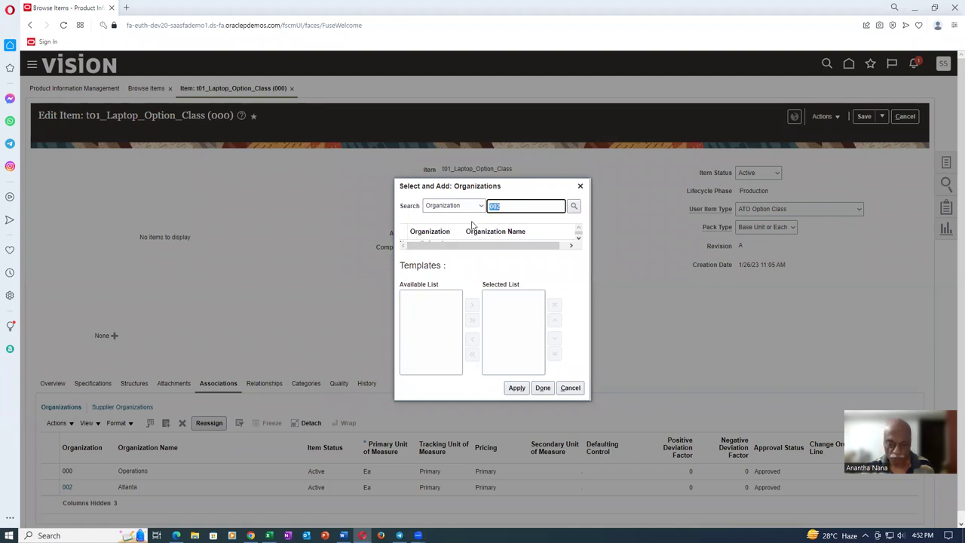
left_click(578, 240)
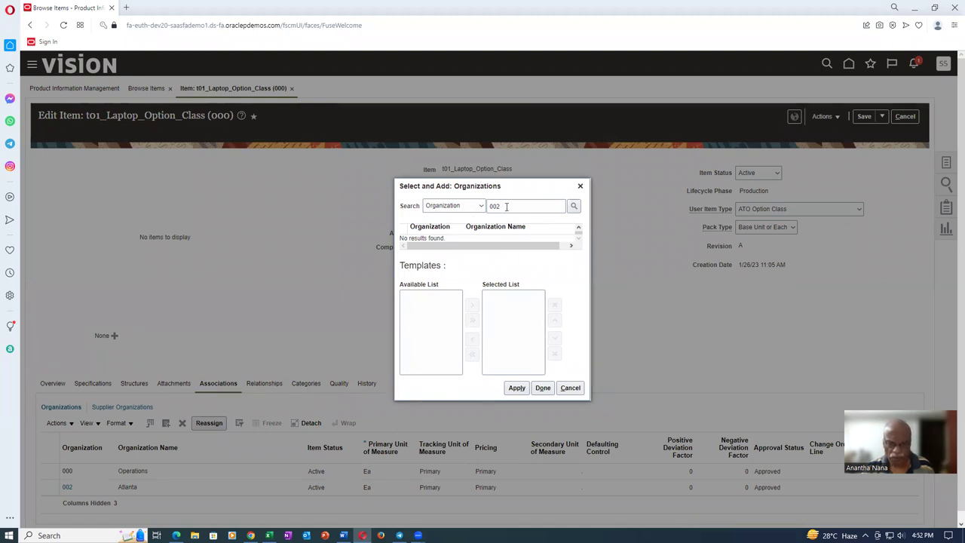
left_click(521, 207)
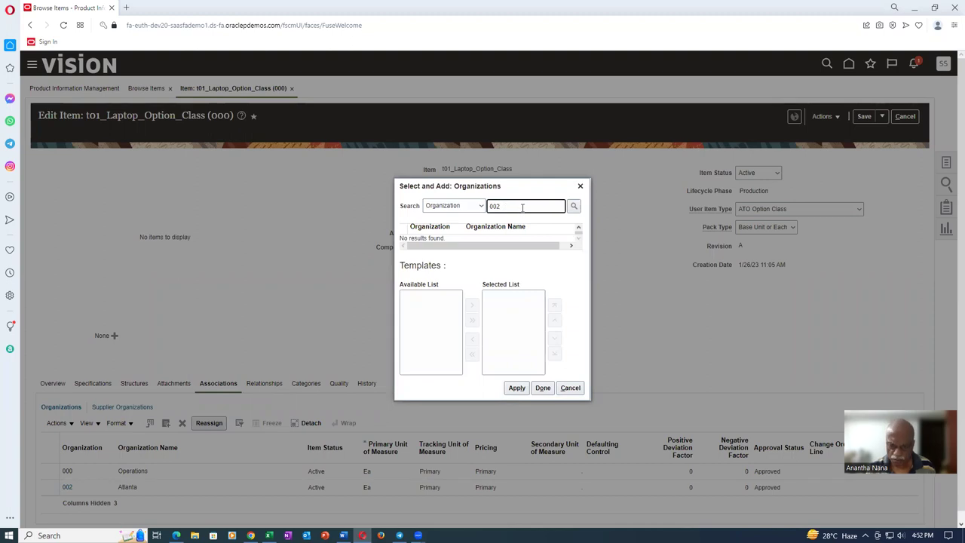
key("BackSpace")
key("BackSpace")
key("BackSpace")
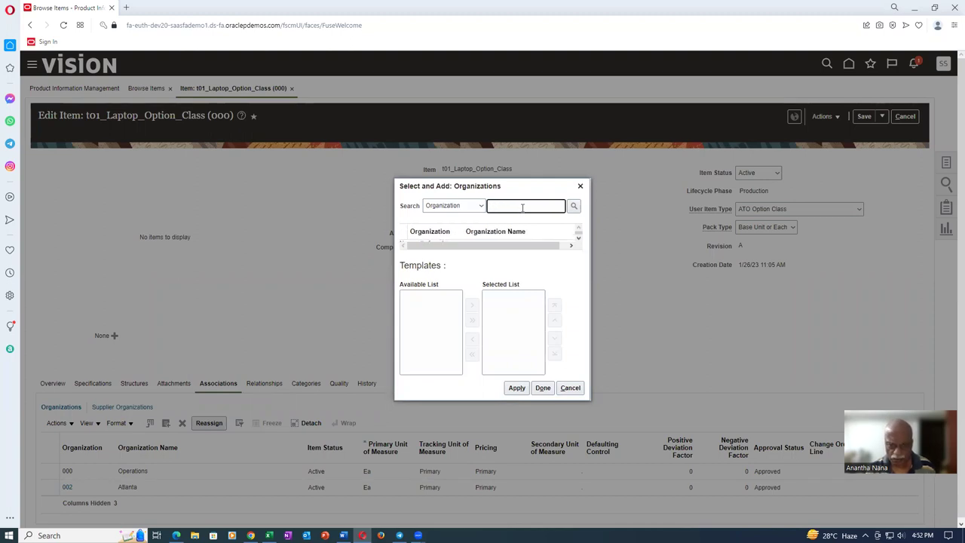
type("002")
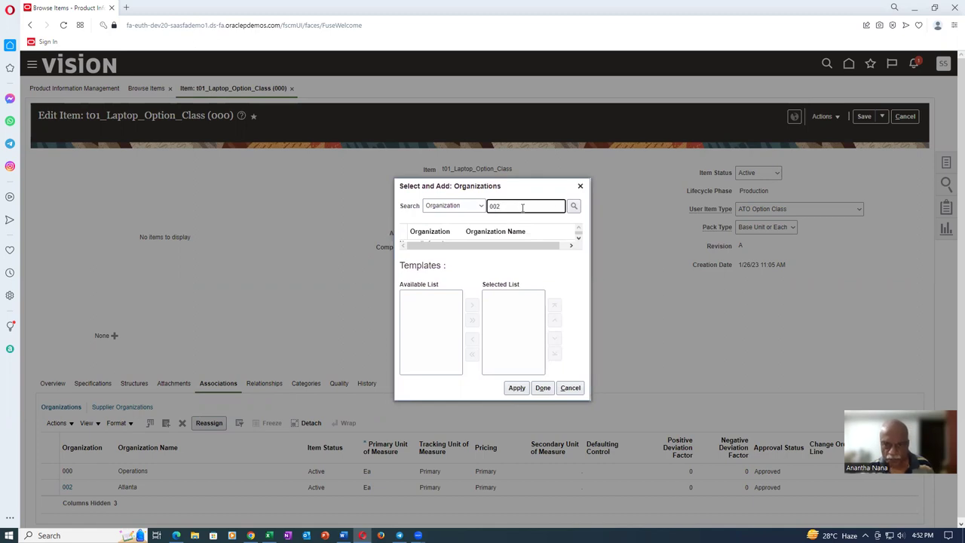
left_click(575, 208)
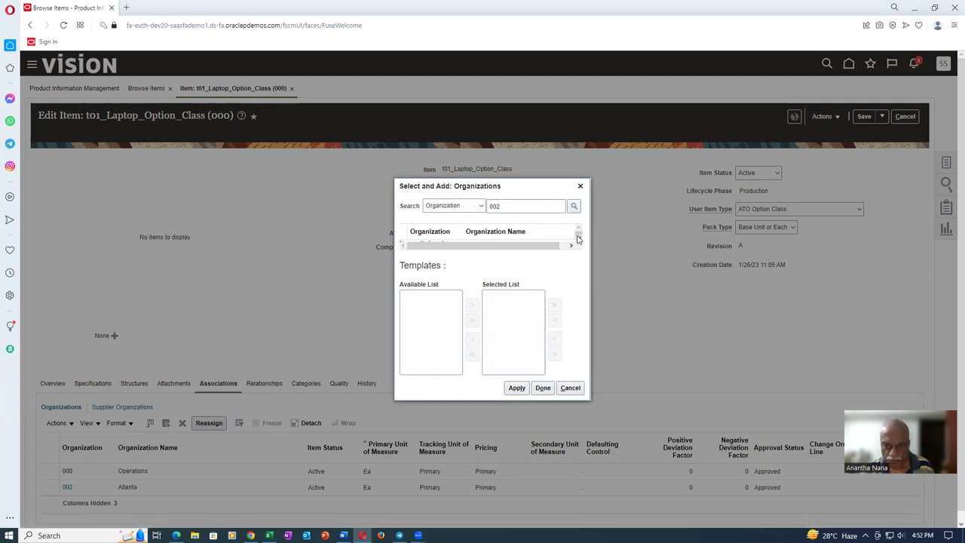
left_click(570, 387)
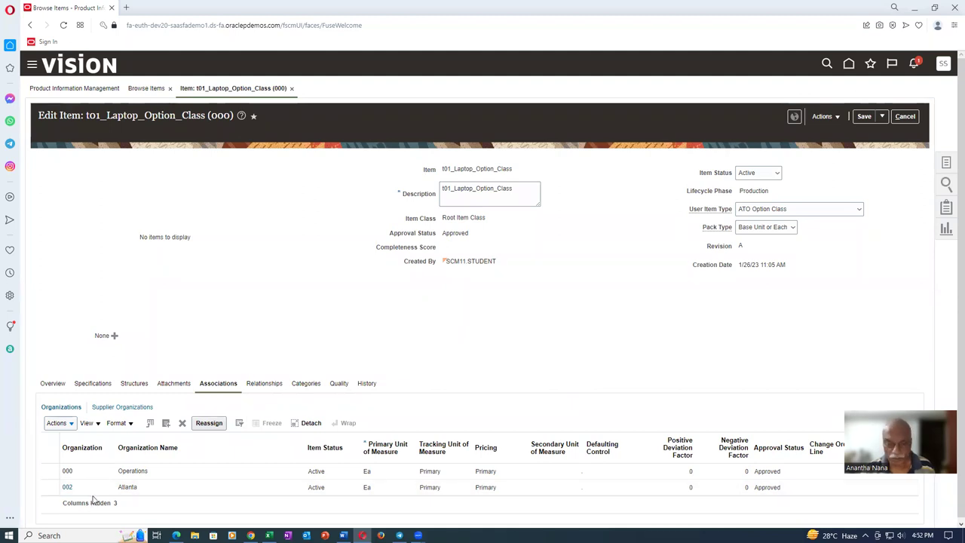
- Save and close the t01_Laptop_Option_Class item of organization 000
left_click(867, 119)
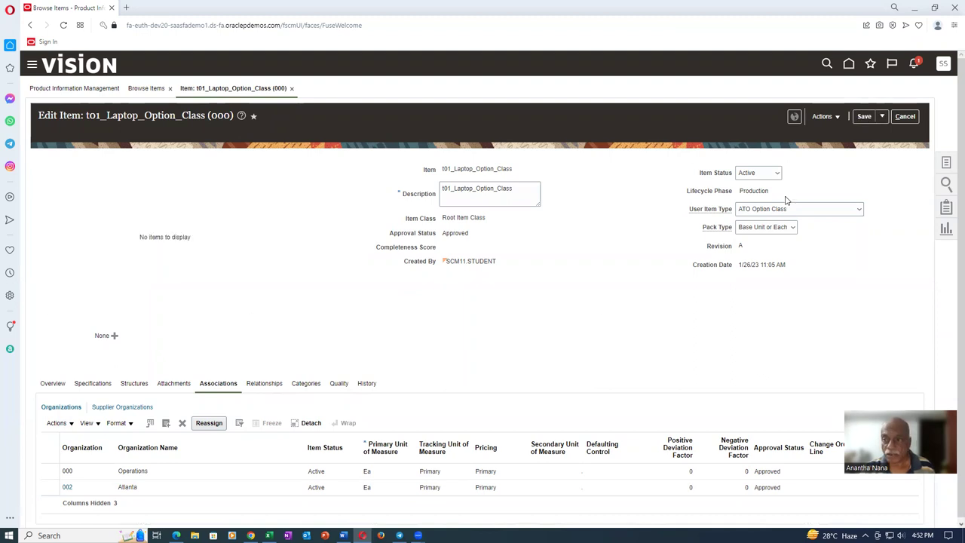
left_click(882, 116)
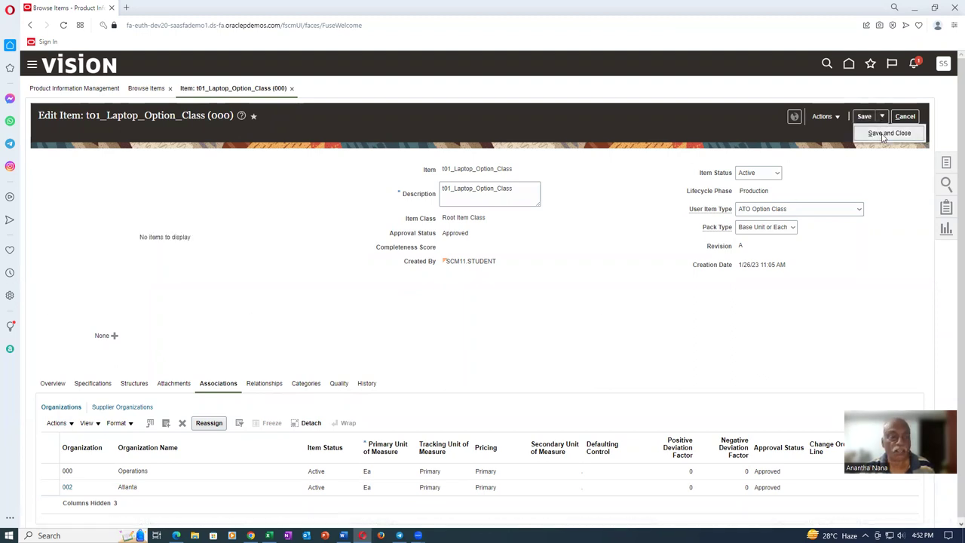
left_click(884, 136)
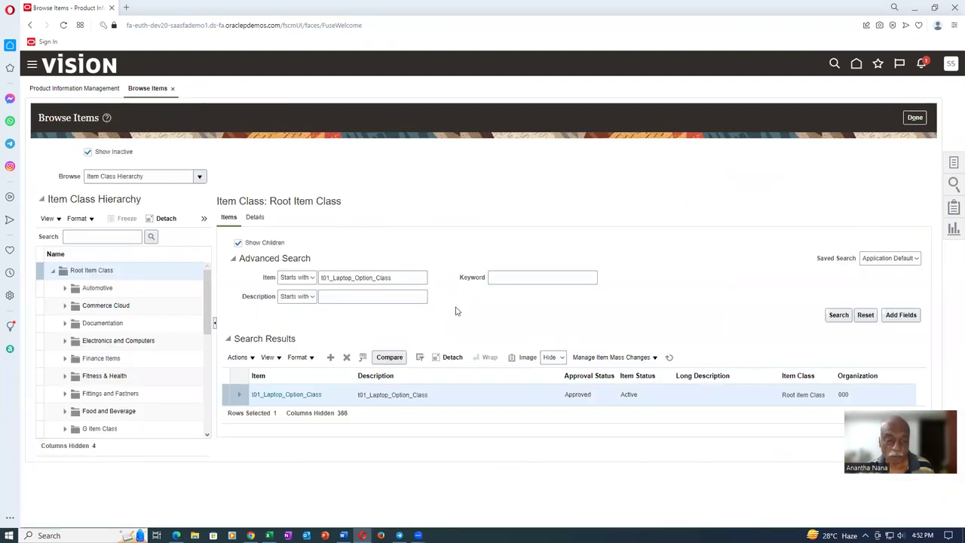
- Search again for t01_Laptop_Option_Class and open the structures of its organization 002 item
left_click(838, 315)
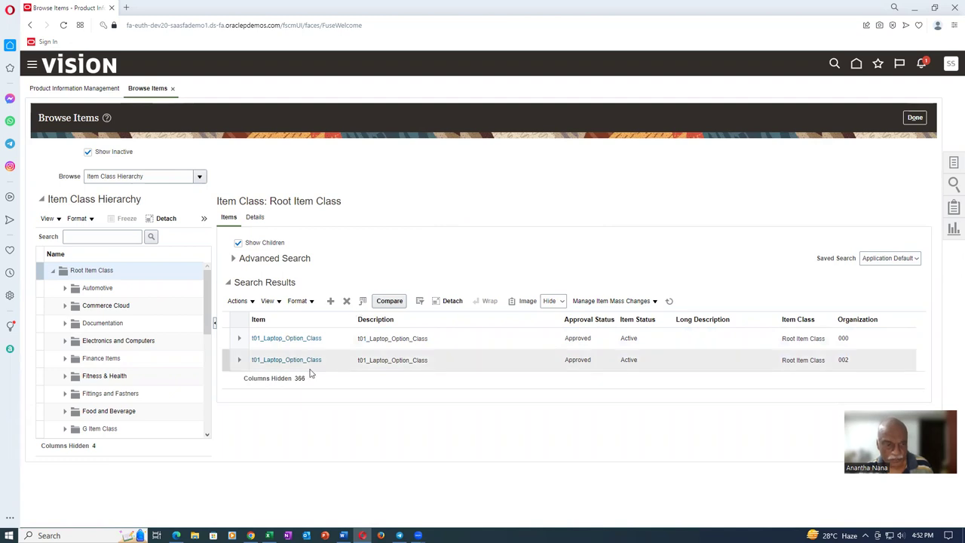
left_click(285, 360)
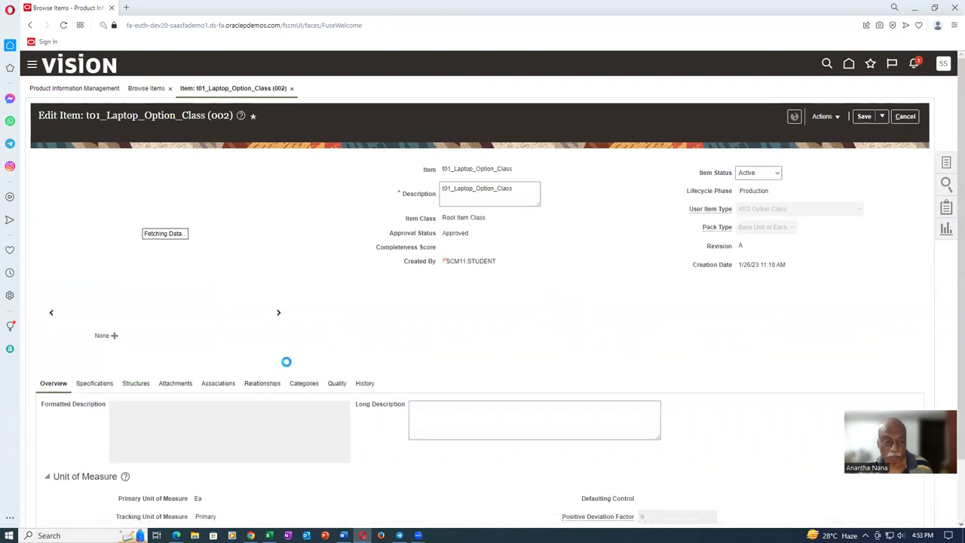
left_click(137, 385)
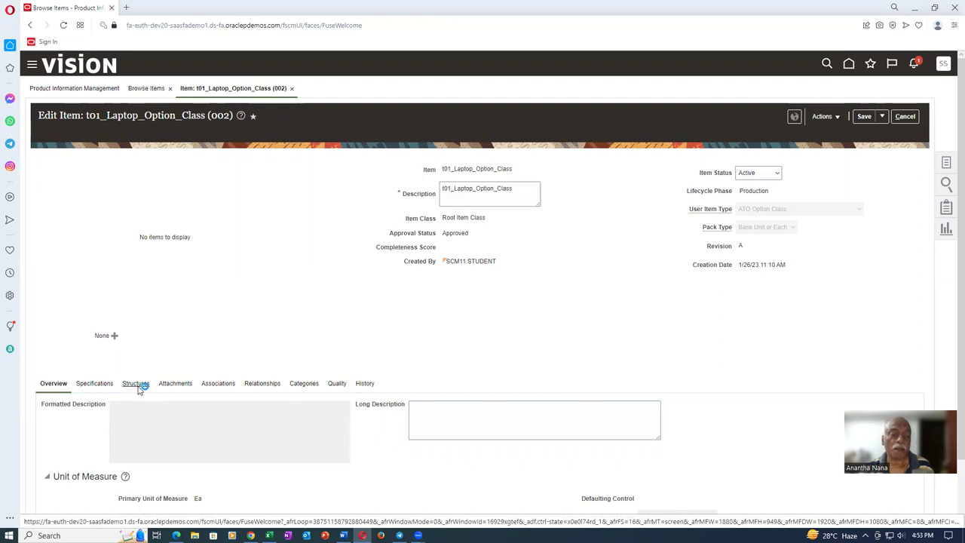
- Create an item structure from common, using the Primary structure of t01_Laptop_Option_Class in the Operations organization
left_click(55, 424)
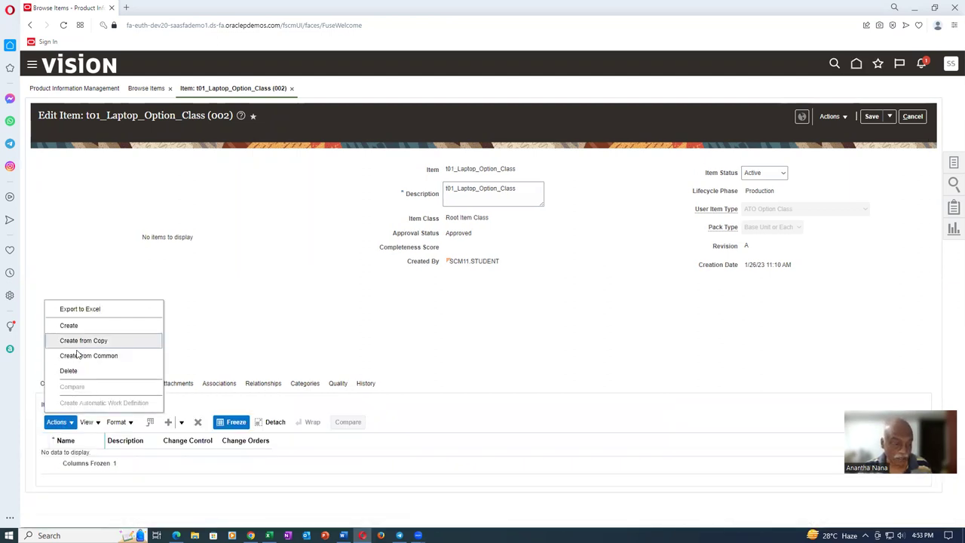
left_click(78, 355)
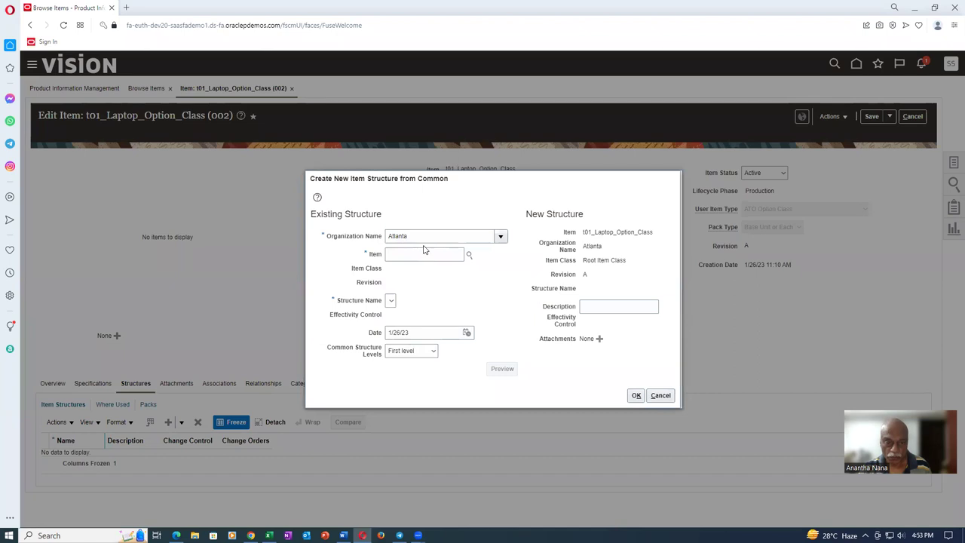
left_click(399, 236)
double_click(399, 236)
type("Op")
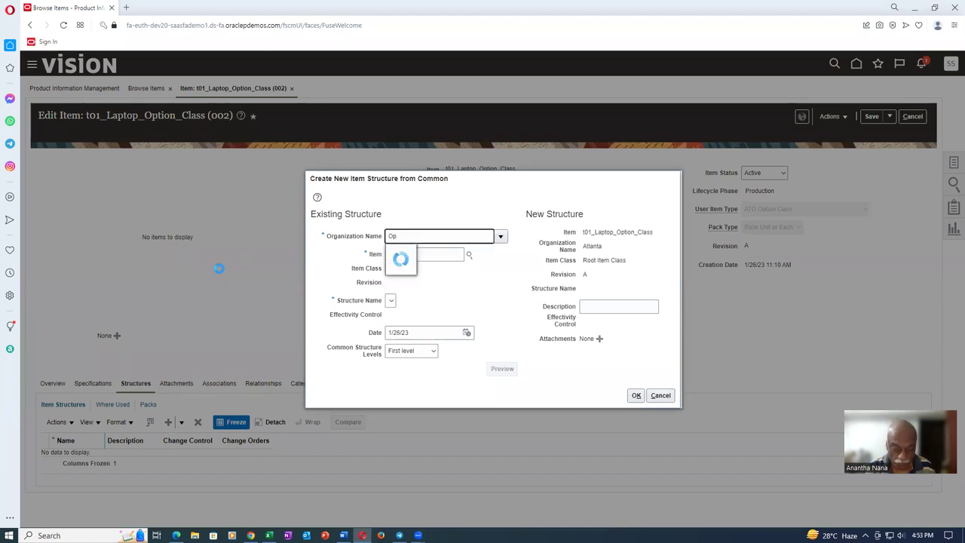
type("eratio")
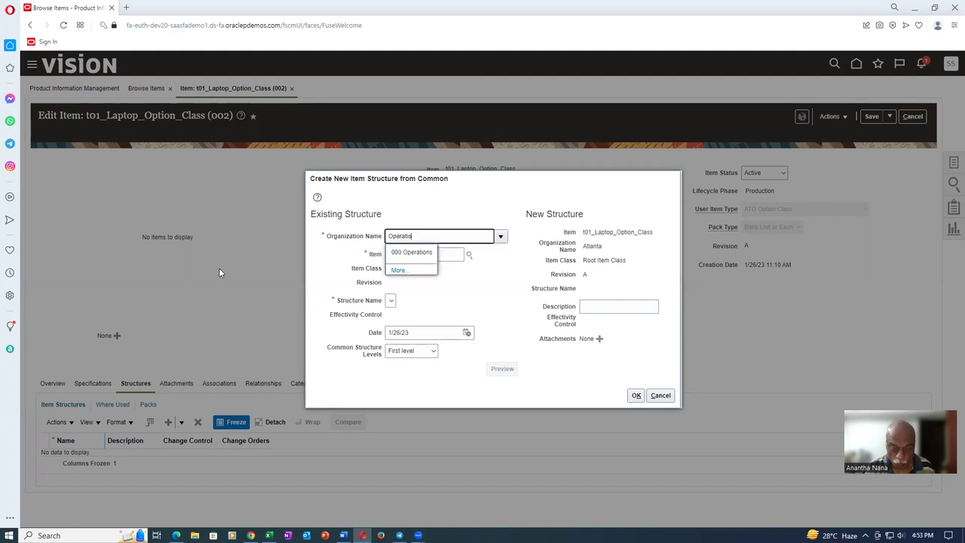
key("Tab")
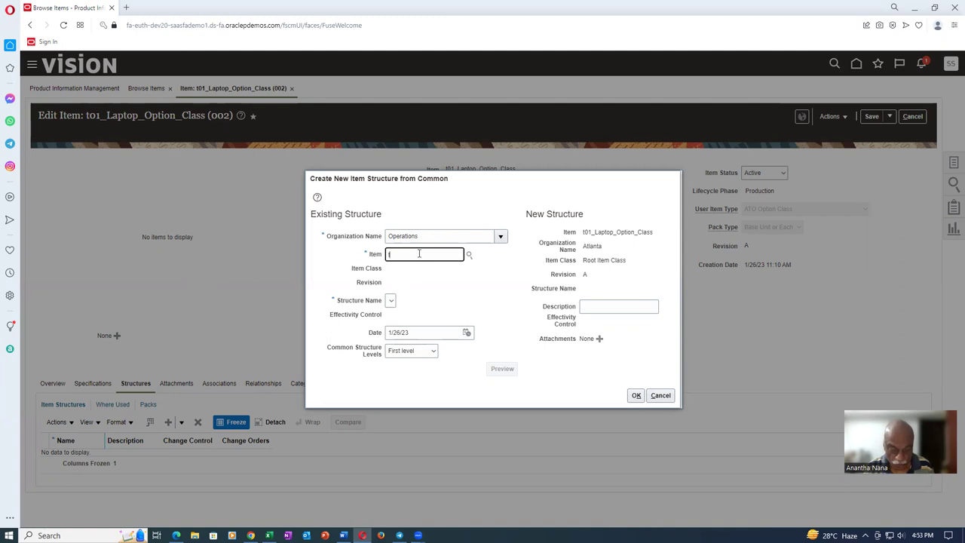
type("t01_Lap")
key("Tab")
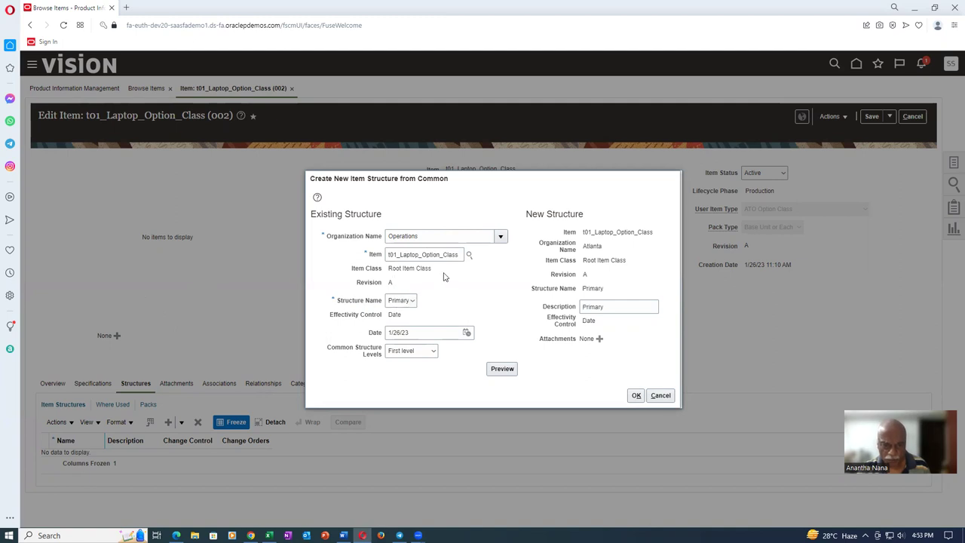
left_click(637, 395)
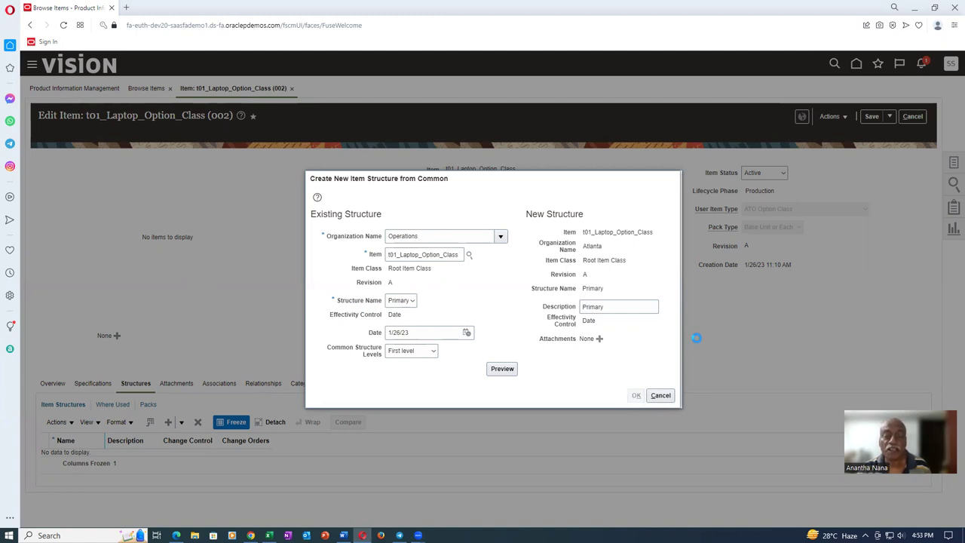
- Switch to the Excel workbook and review t01_i5_Laptop and t01_i7_laptop under the option class in the planned hierarchy
key("alt+Tab")
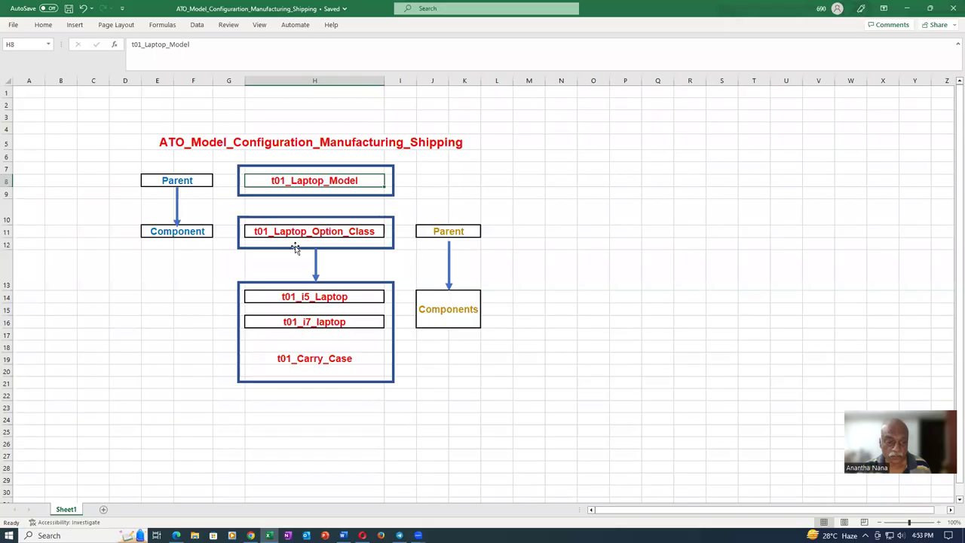
left_click(330, 300)
left_click(330, 322)
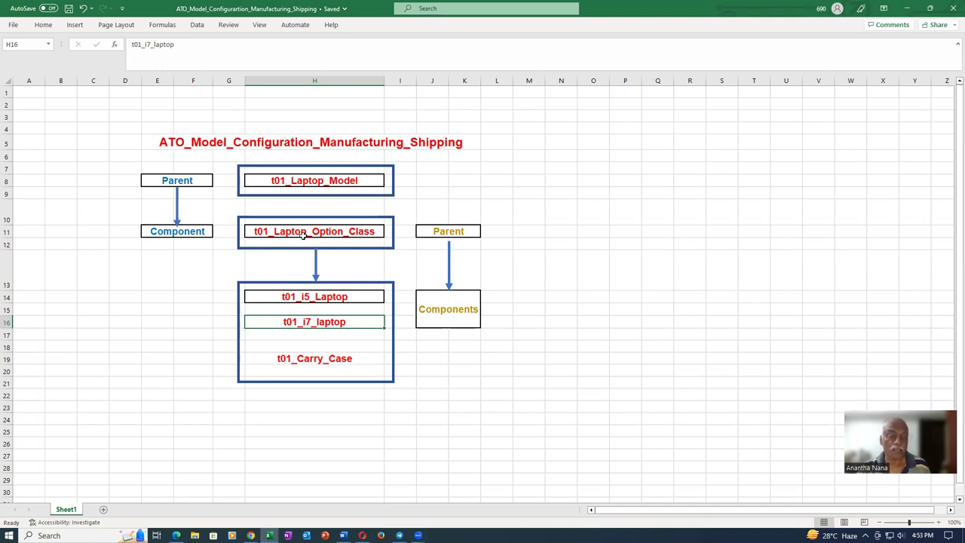
- Switch back to the Oracle Fusion browser window and acknowledge the submitted structure process
key("alt+Tab")
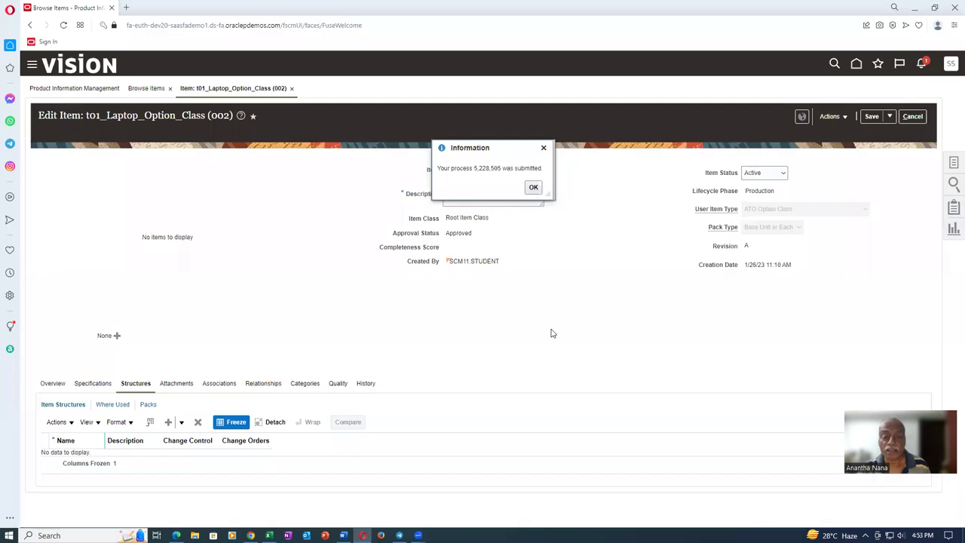
left_click(534, 187)
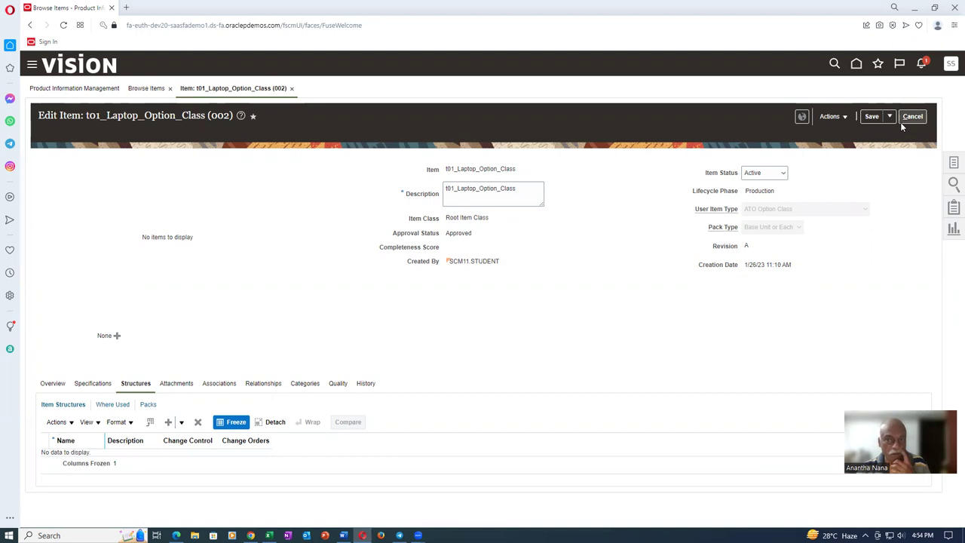
- Open the scheduled processes overview from the Tools group in a duplicate browser tab
right_click(71, 5)
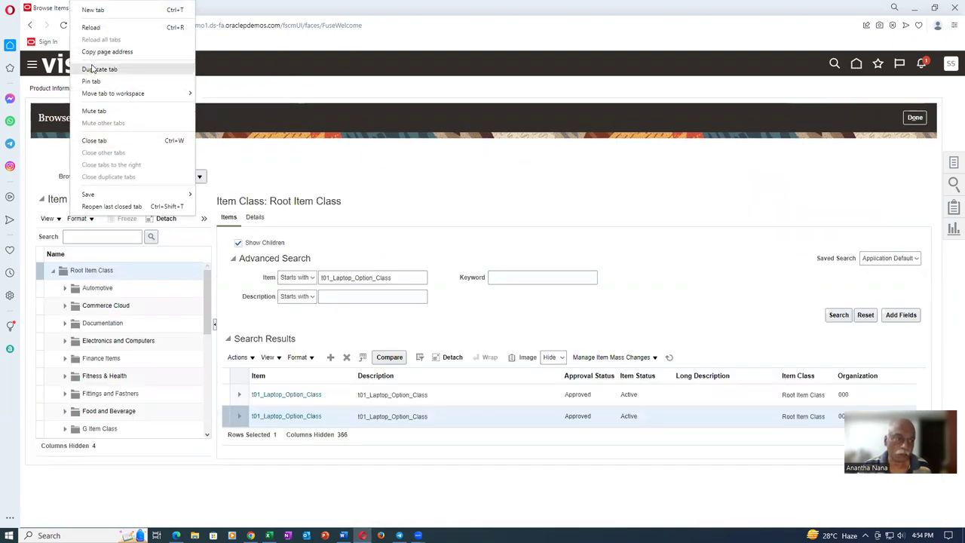
left_click(100, 68)
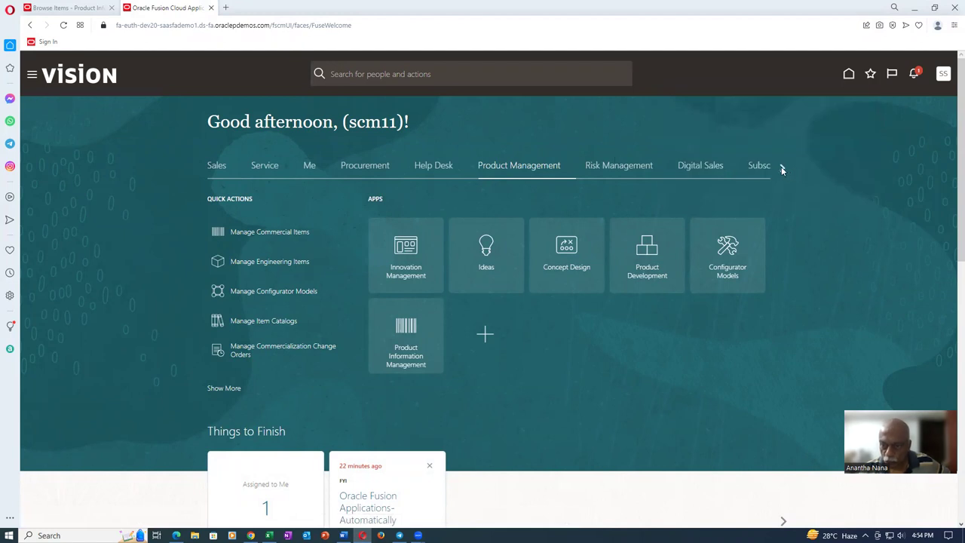
left_click(782, 167)
left_click(782, 167)
left_click(781, 167)
left_click(782, 168)
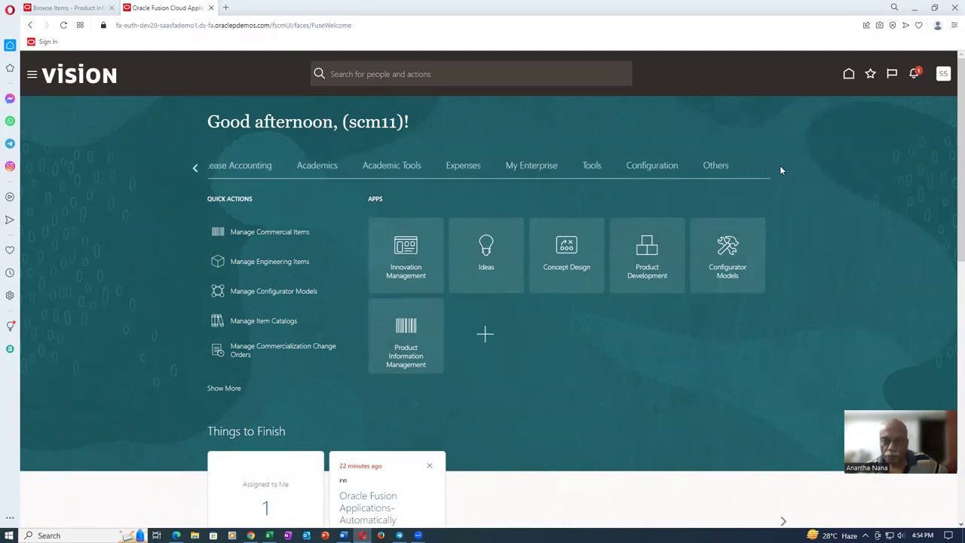
left_click(590, 166)
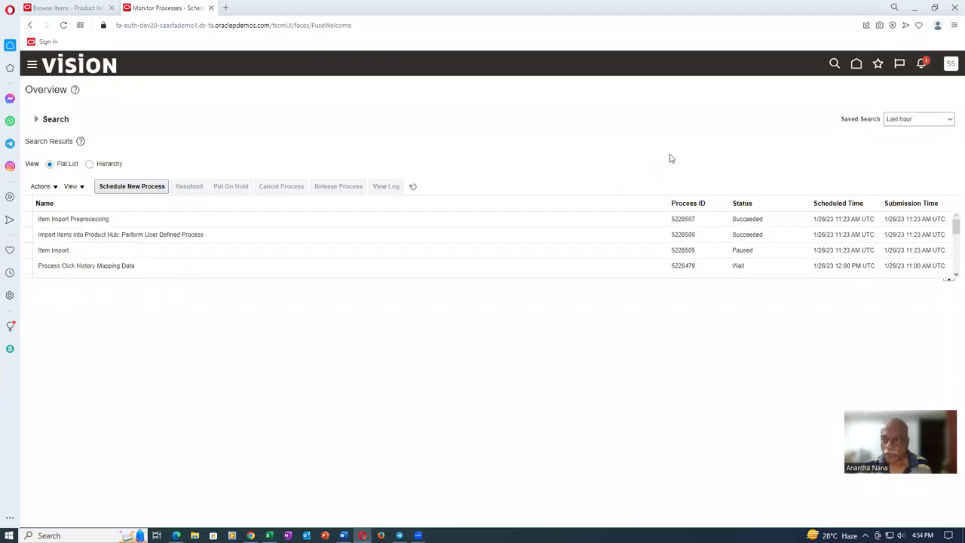
- Add the process overview page to the favorites as Monitor Processes and enlarge the process list
left_click(878, 66)
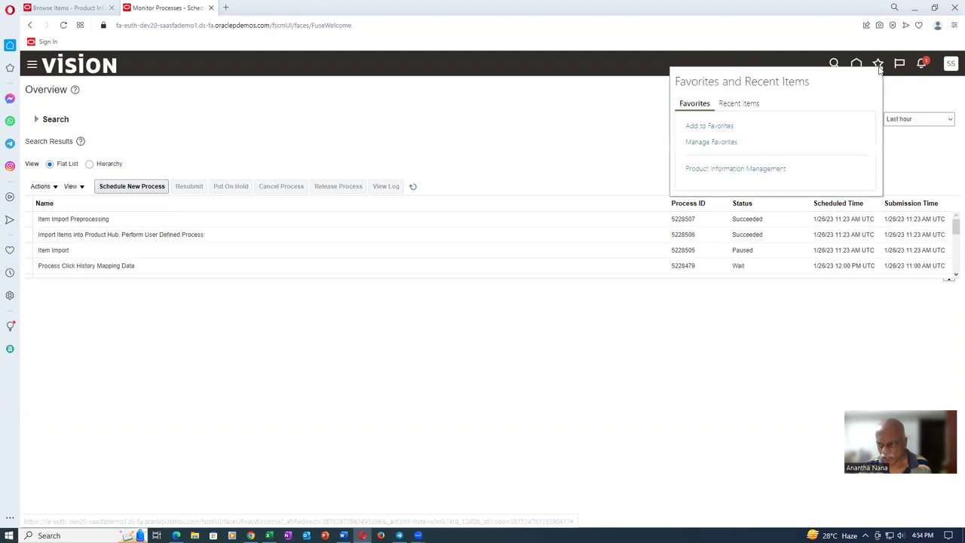
left_click(702, 127)
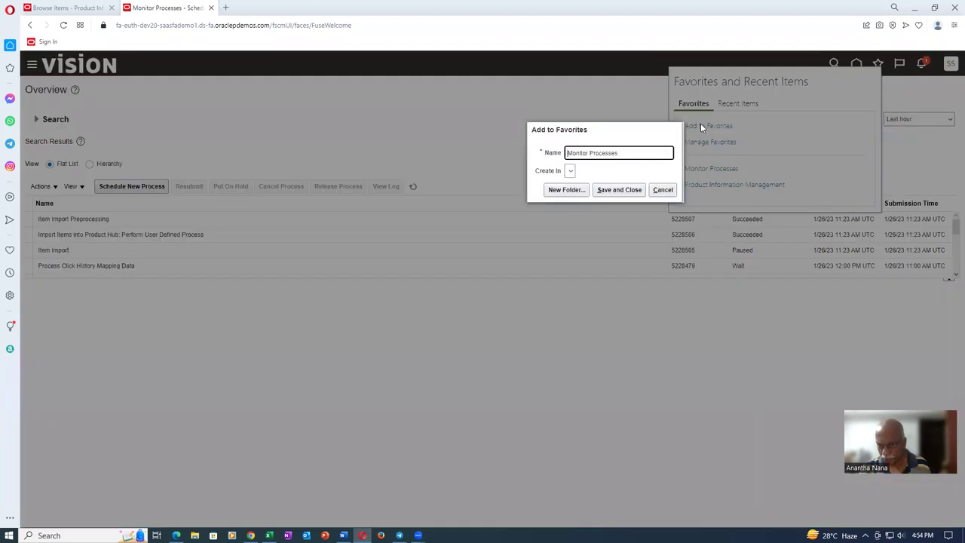
left_click(619, 189)
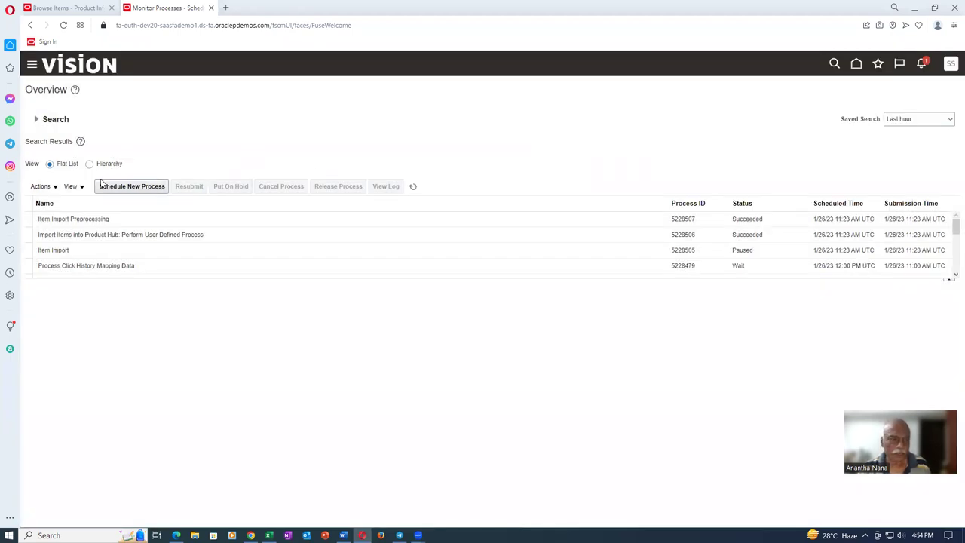
left_click_drag(427, 281, 435, 360)
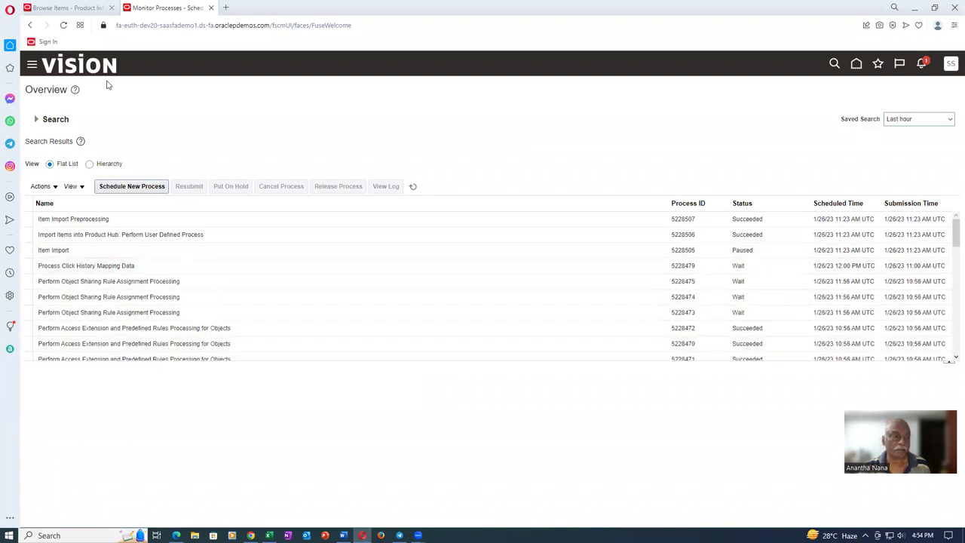
- Copy the name t01_Laptop_Model from the Excel workbook and search for that item in the Browse Items page
left_click(61, 8)
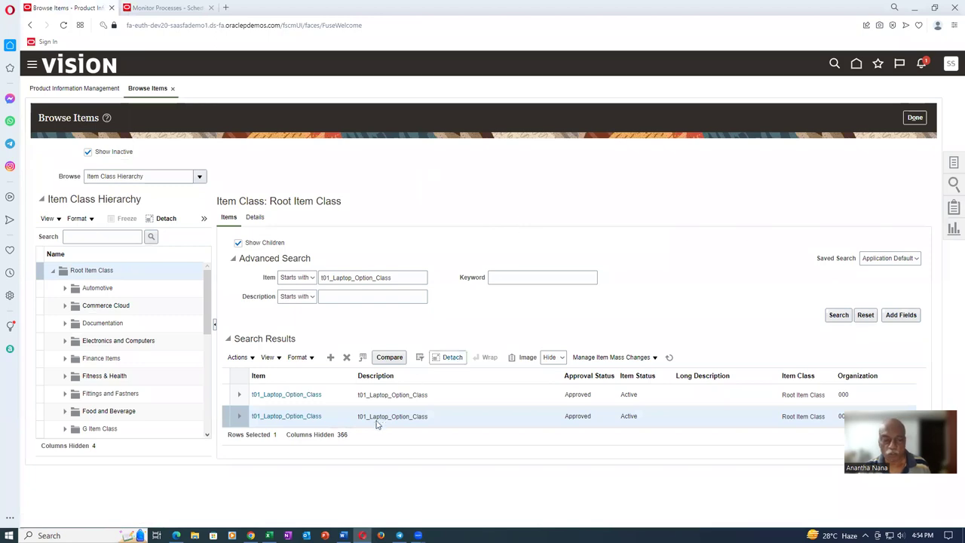
key("alt+Tab")
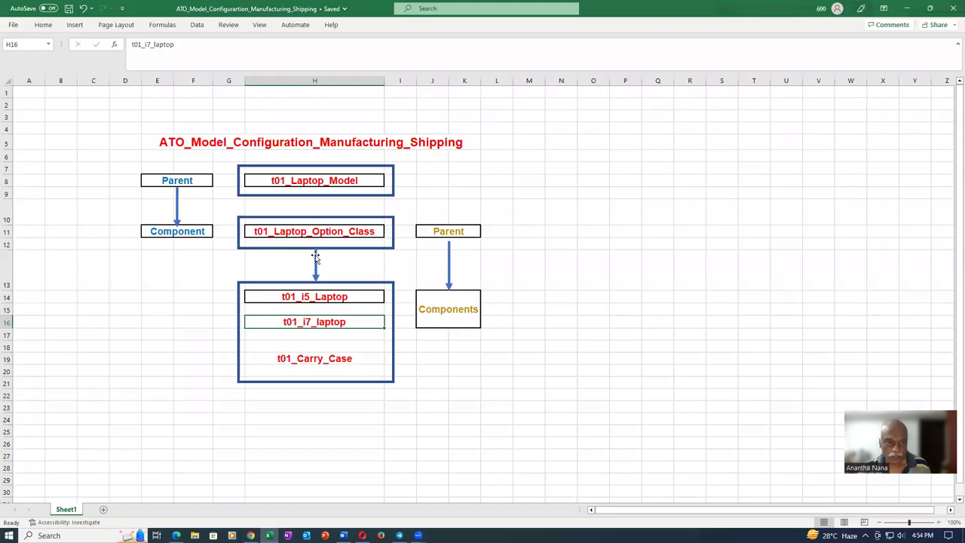
left_click(302, 181)
key("ctrl+c")
key("alt+Tab")
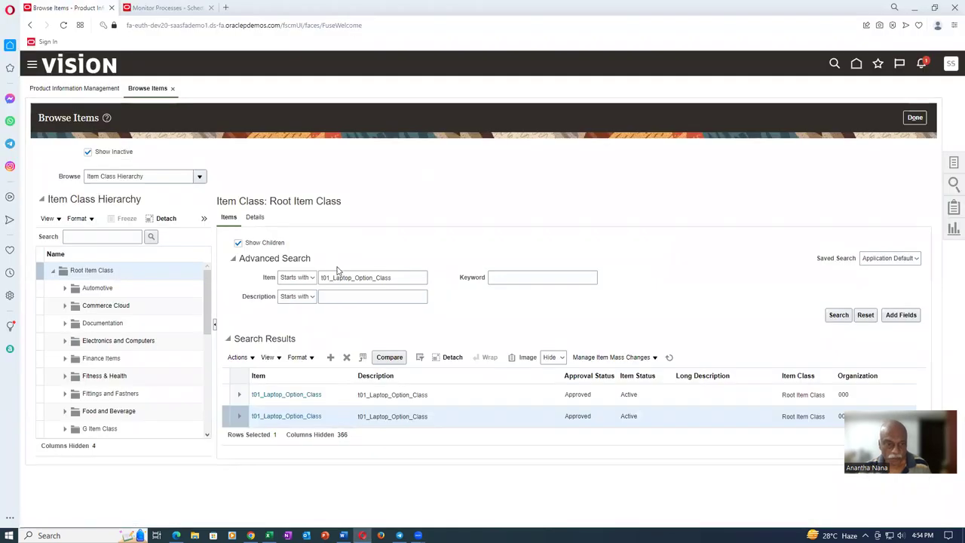
left_click_drag(423, 278, 219, 289)
key("ctrl+v")
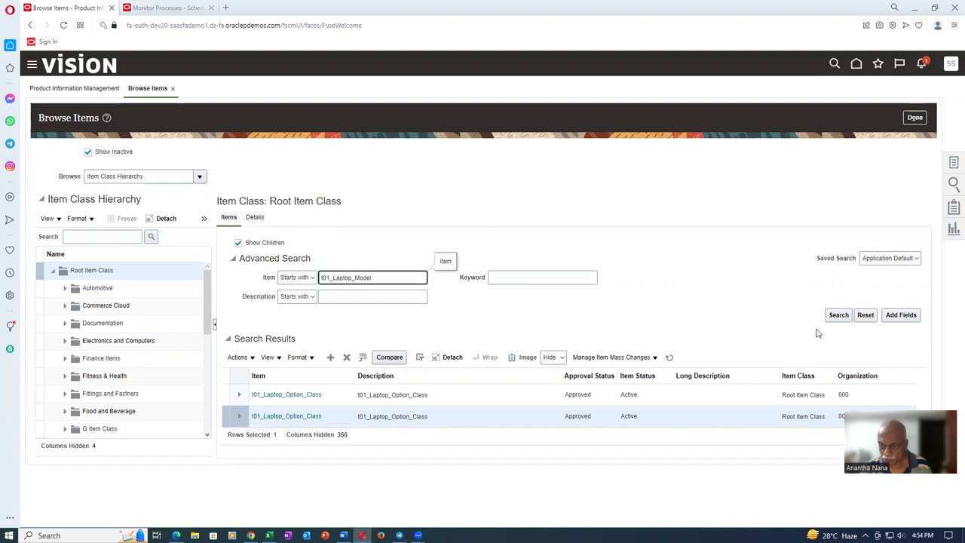
left_click(843, 316)
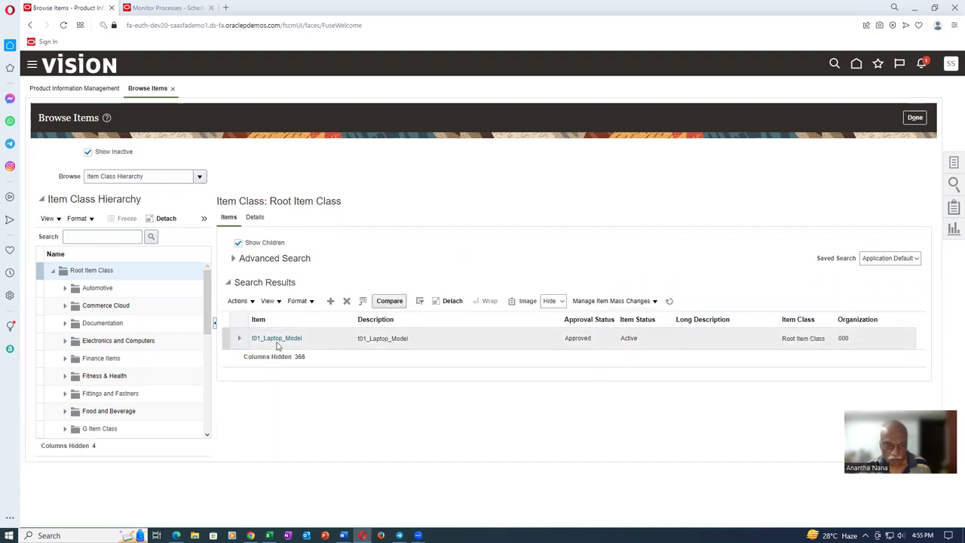
- Open the Primary structure of t01_Laptop_Model in organization 000, review the t01_Laptop_Option_Class component's settings, and leave without changes
left_click(274, 339)
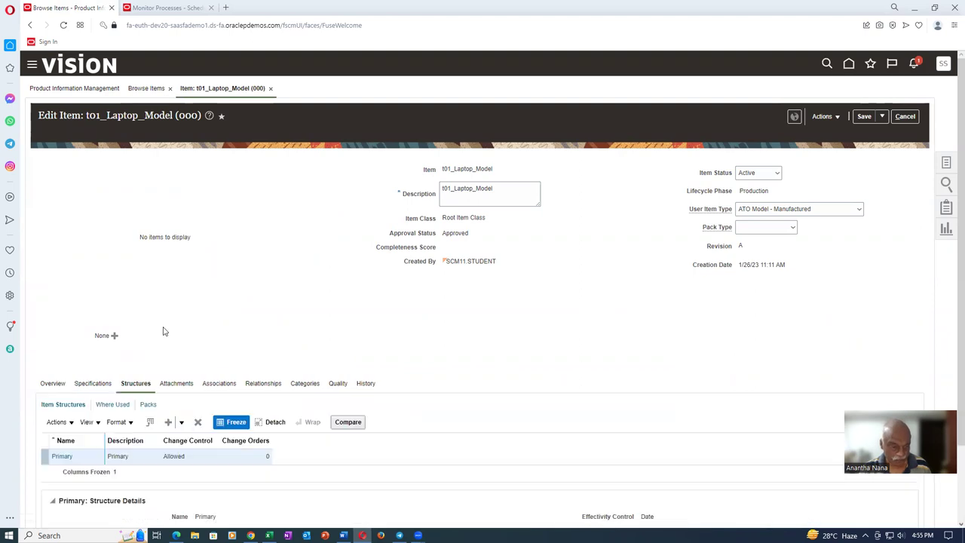
left_click(61, 457)
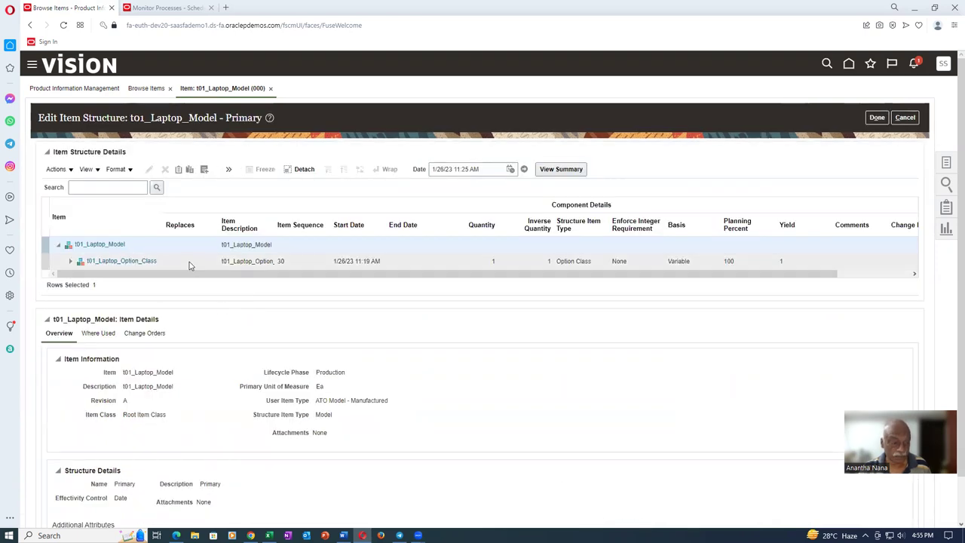
left_click(188, 260)
left_click(86, 169)
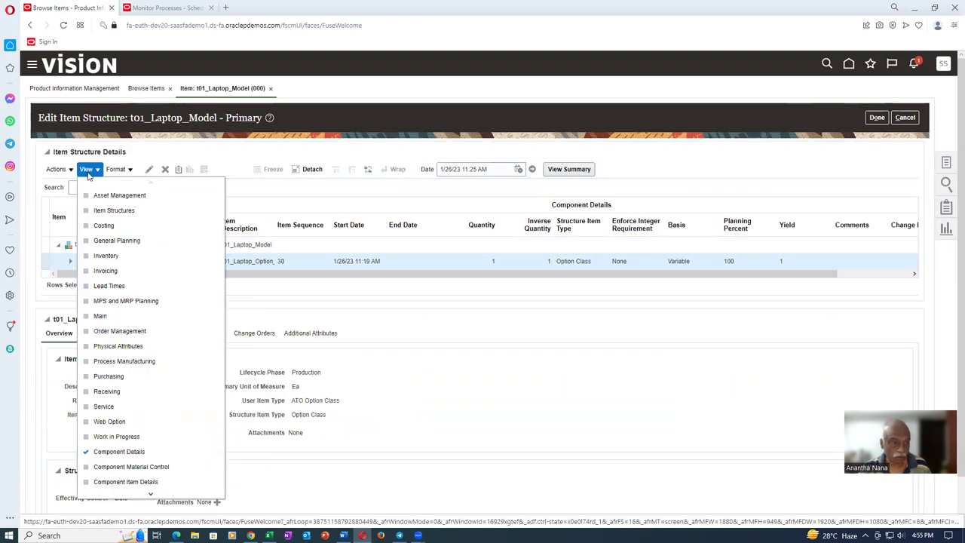
scroll(171, 477, "down", 2)
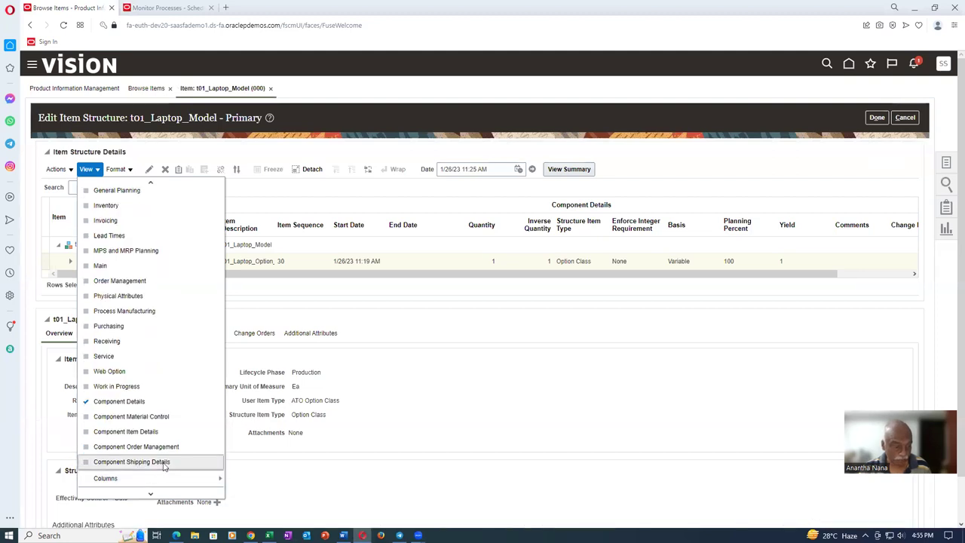
left_click(163, 446)
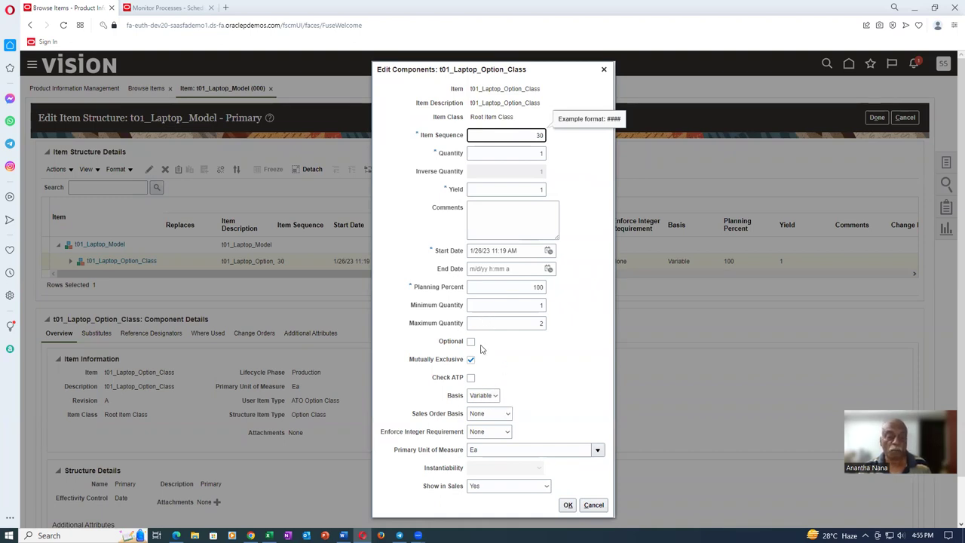
left_click(594, 505)
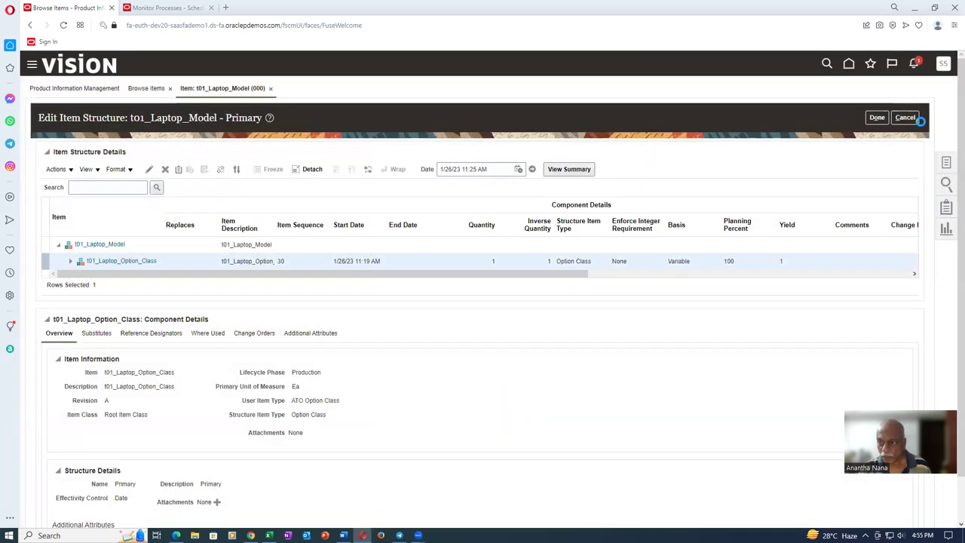
left_click(906, 118)
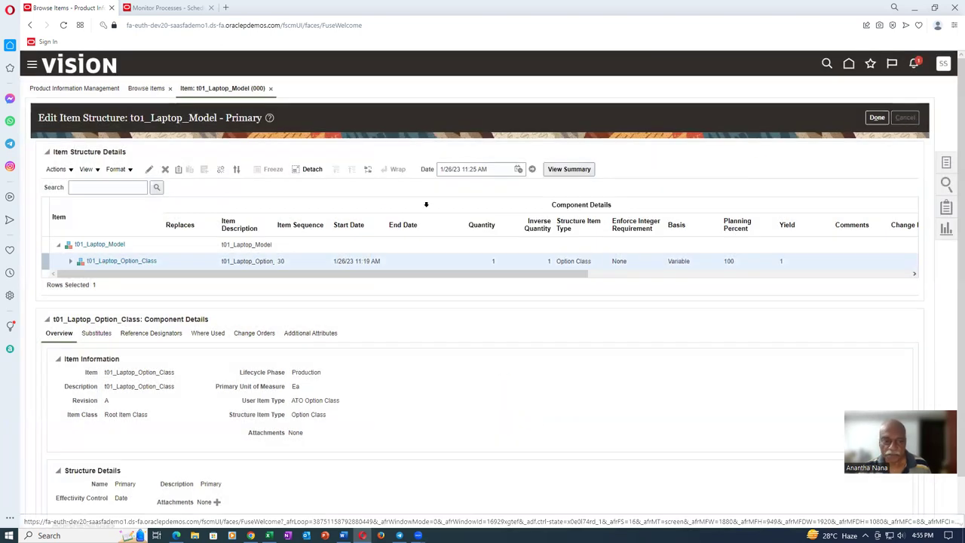
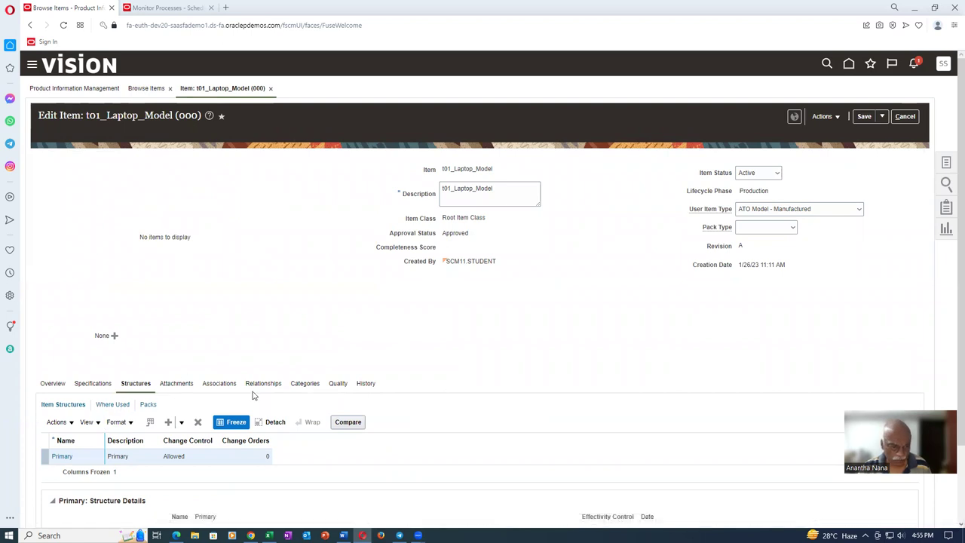
- Associate t01_Laptop_Model with organization 002 (Atlanta), then save and close the item
left_click(219, 383)
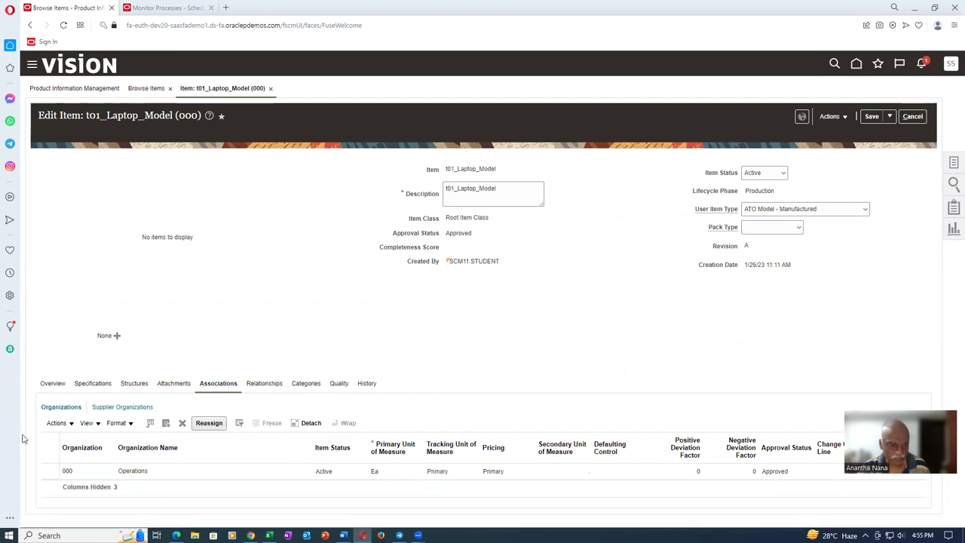
left_click(56, 423)
left_click(61, 456)
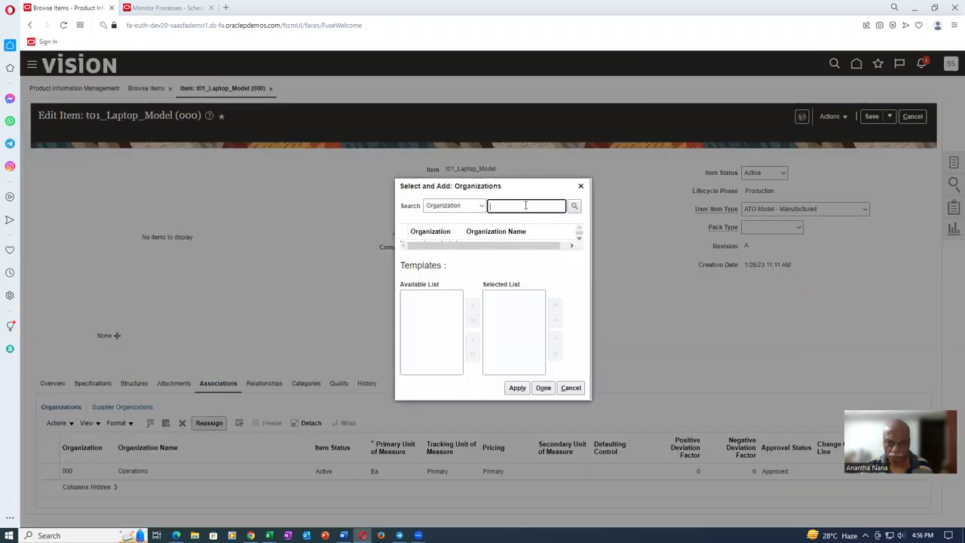
type("002")
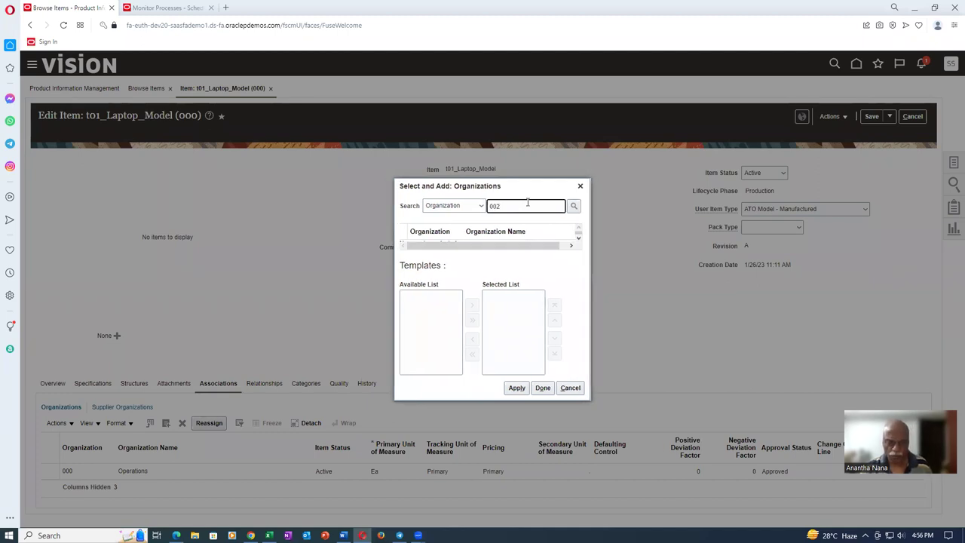
key("Return")
left_click(407, 239)
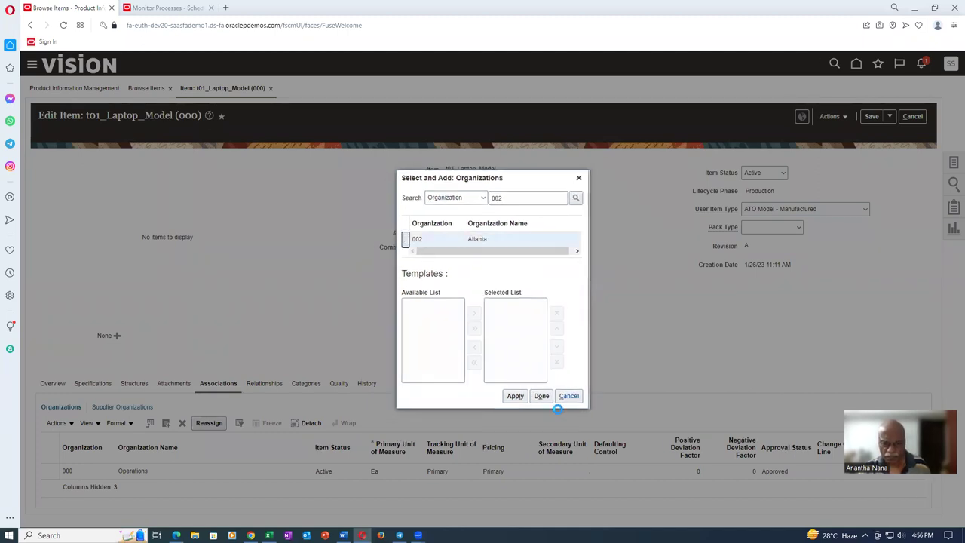
left_click(516, 397)
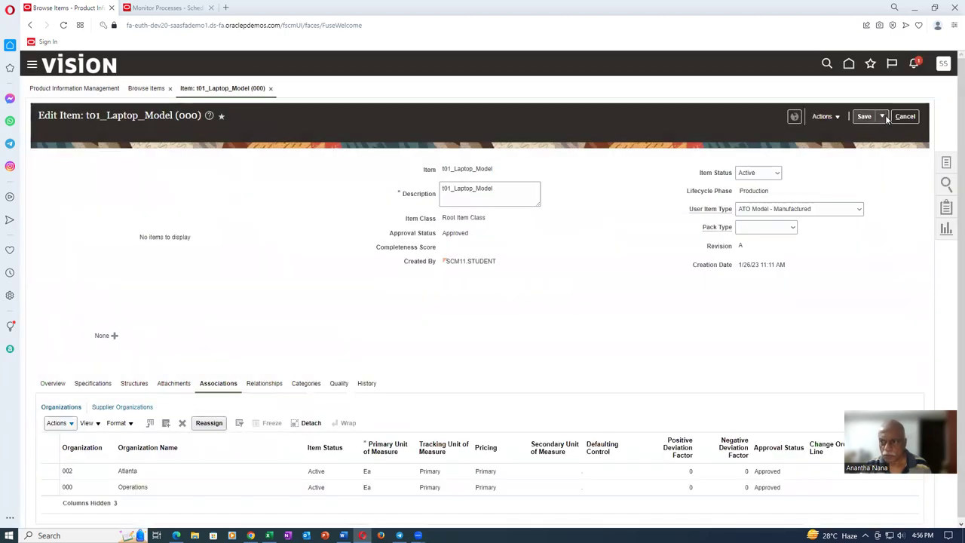
left_click(883, 118)
left_click(889, 133)
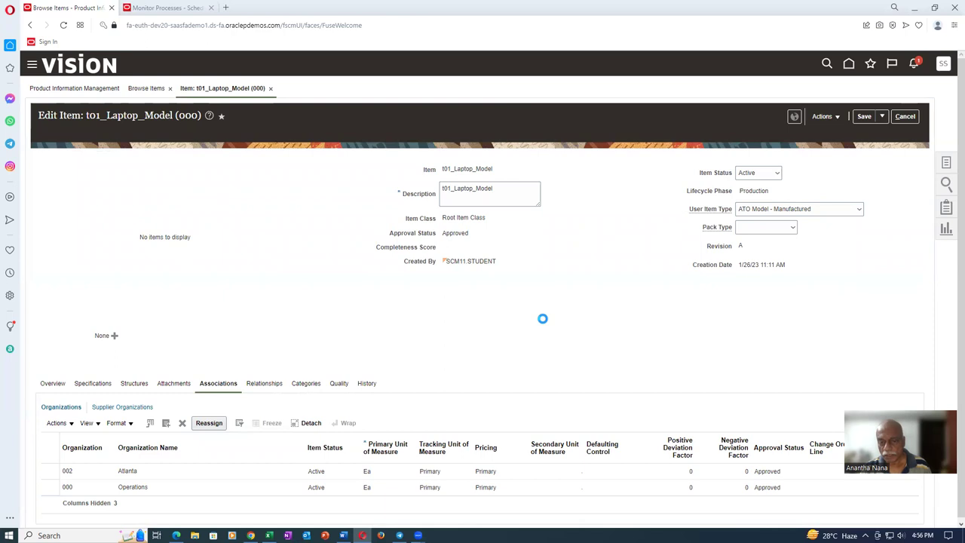
- Search again for t01_Laptop_Model and open the structures of its organization 002 item
left_click(839, 315)
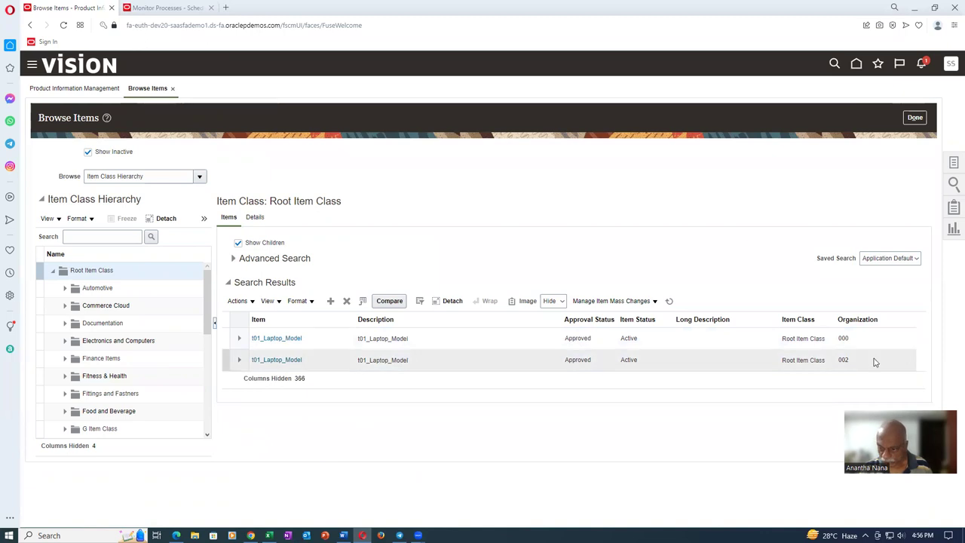
left_click(273, 361)
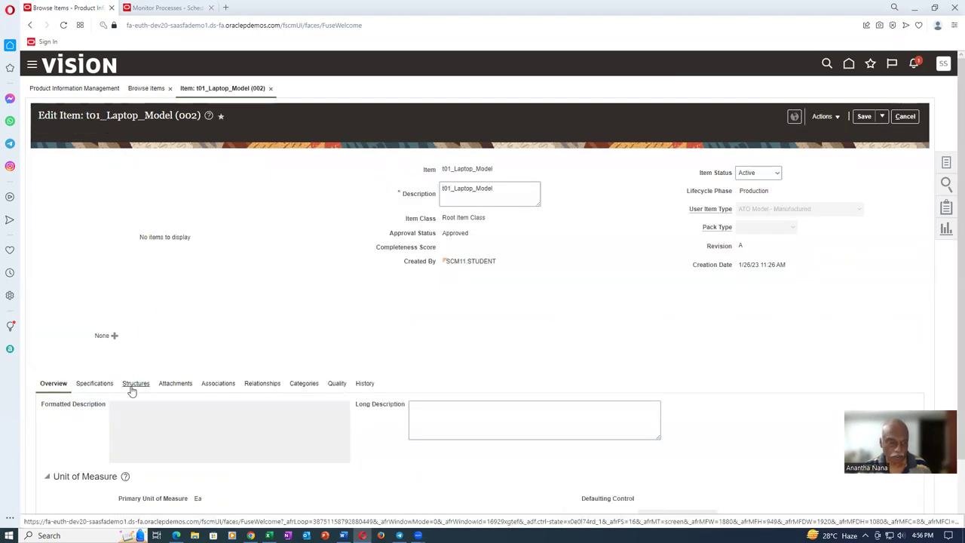
left_click(134, 386)
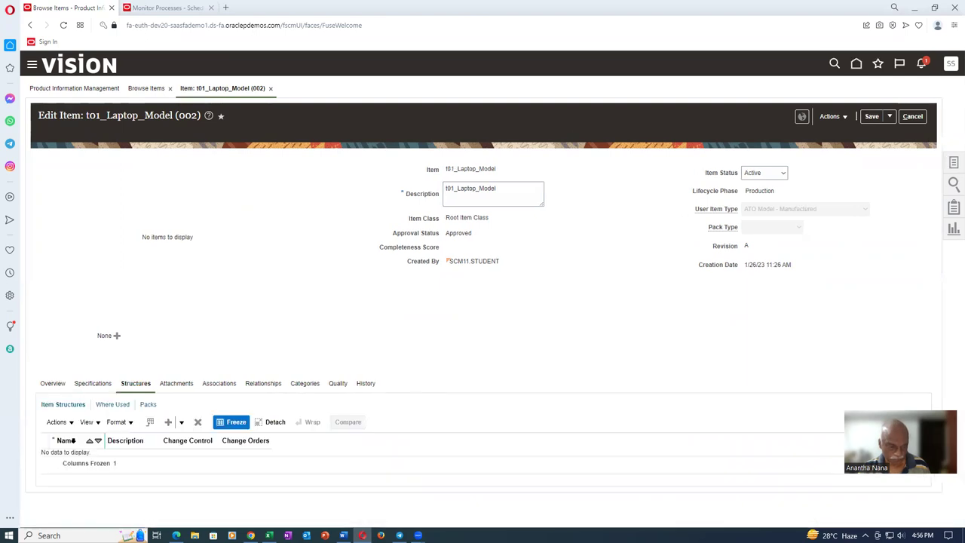
- Create a structure from common for t01_Laptop_Model in organization 002, sourced from the Operations item t01_Laptop_Model's Primary structure, then save and close the item
left_click(58, 423)
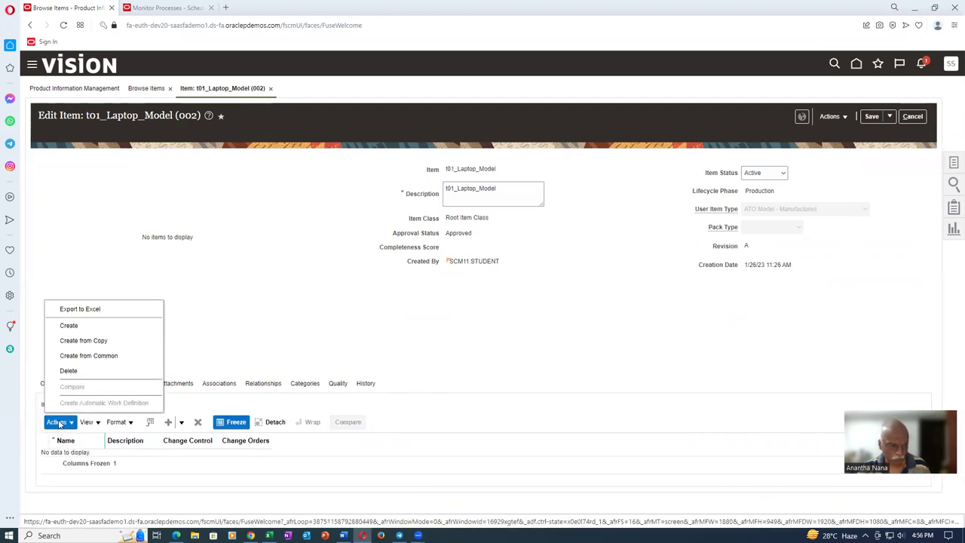
left_click(88, 355)
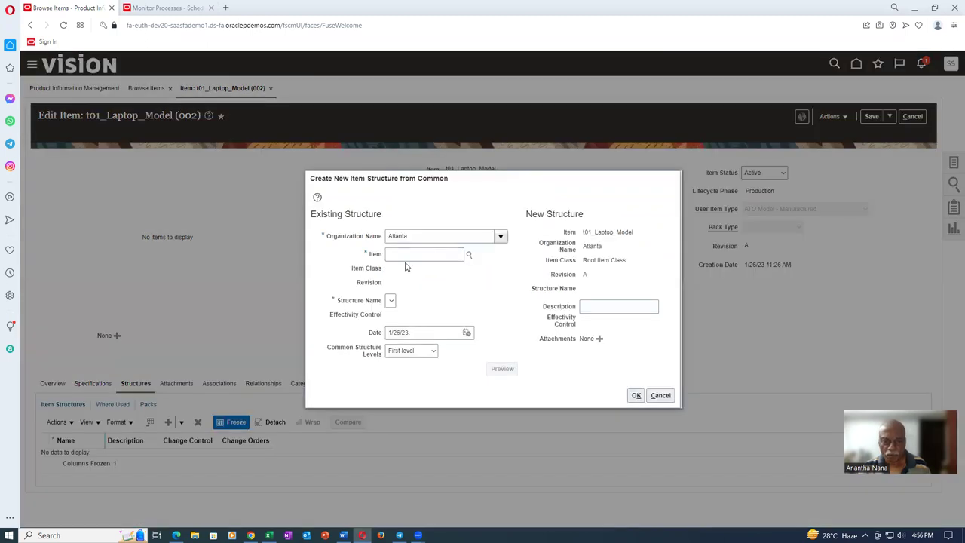
left_click(417, 235)
type("O")
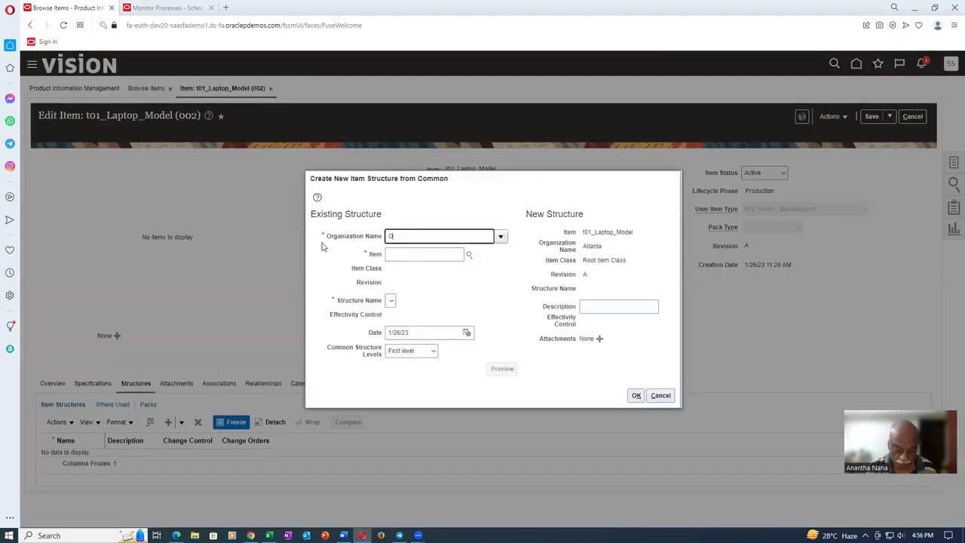
type("peratio")
key("Tab")
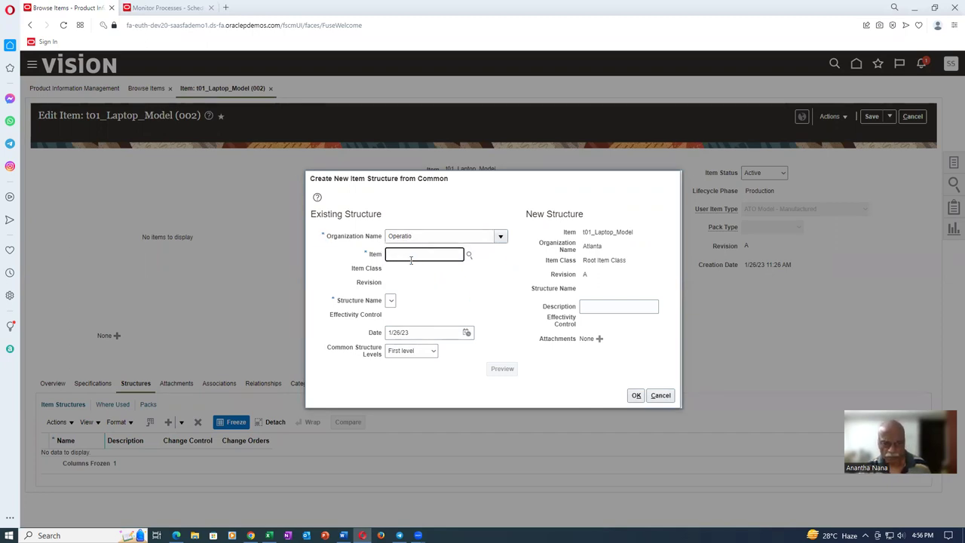
type("t01_Laptop_Model")
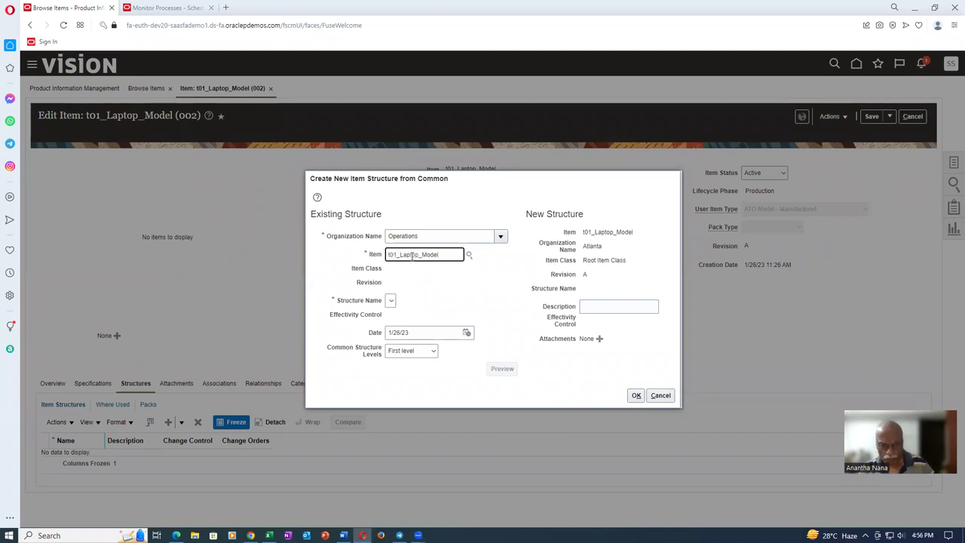
left_click(481, 368)
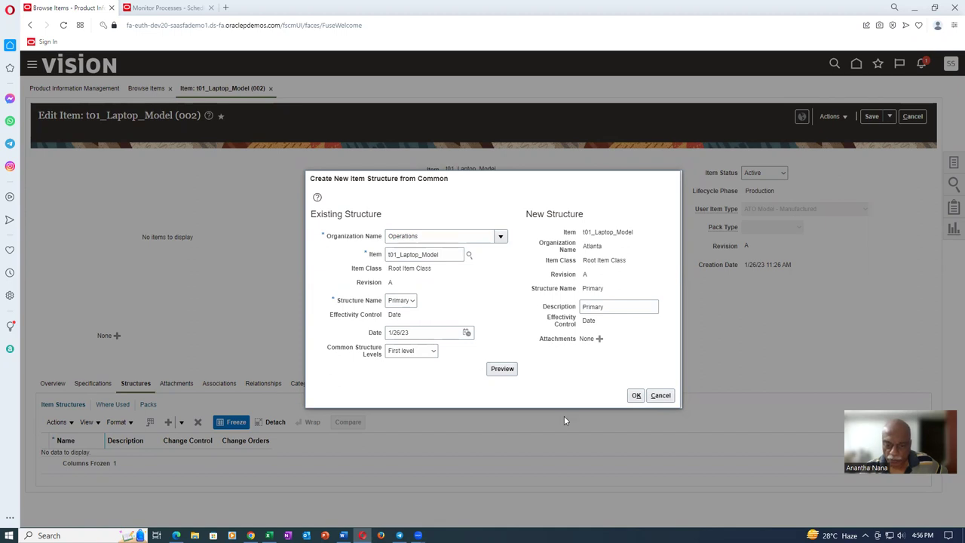
left_click(636, 396)
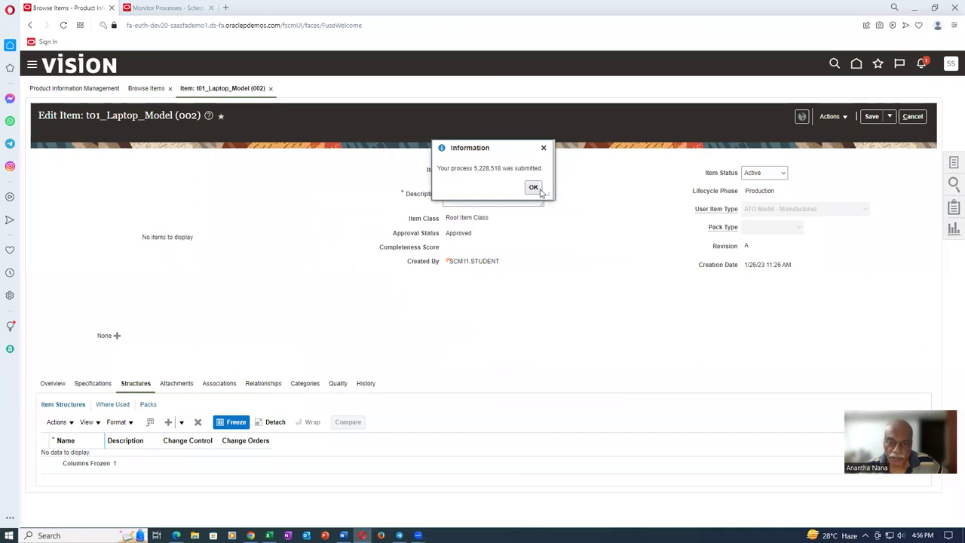
left_click(537, 190)
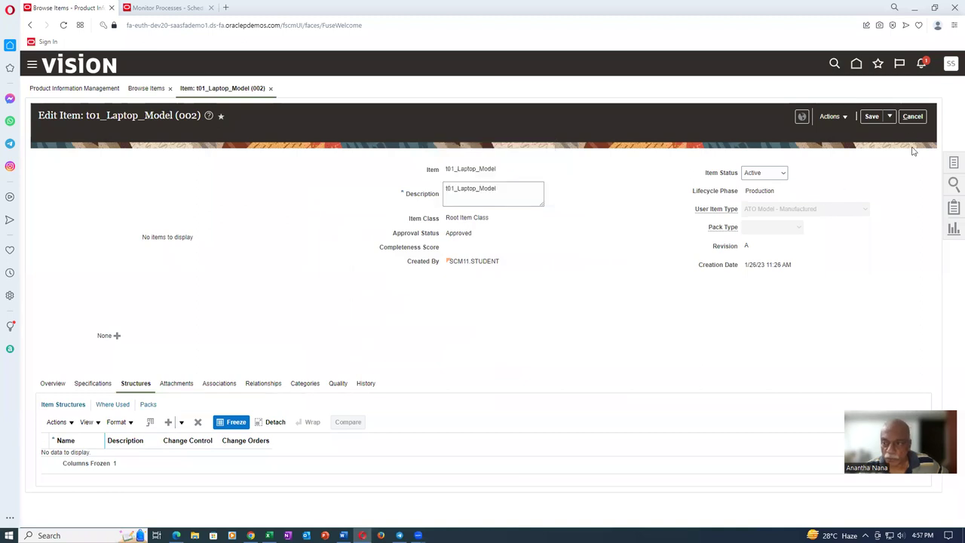
left_click(890, 118)
left_click(892, 134)
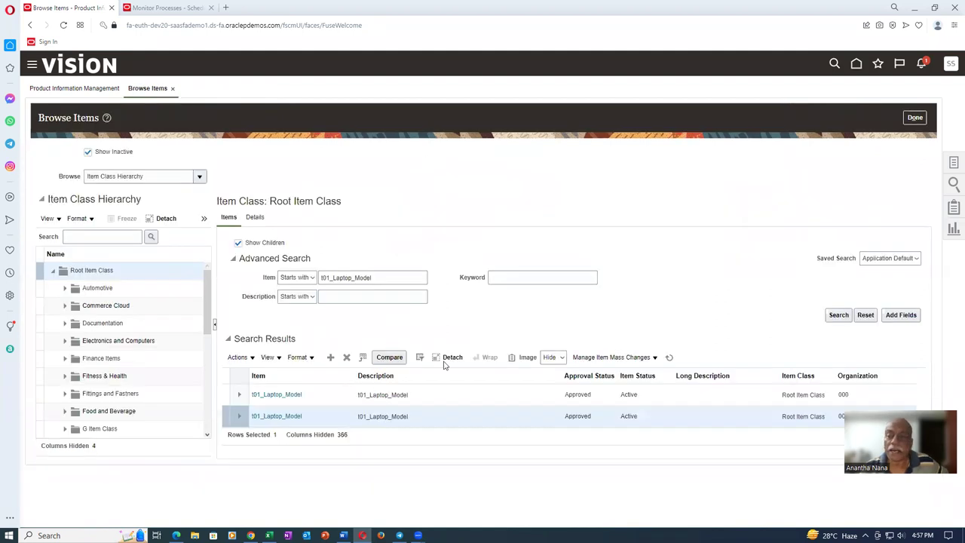
- Finish browsing items, return to the home page, and browse back through the application groups to Supply Chain Execution
left_click(915, 118)
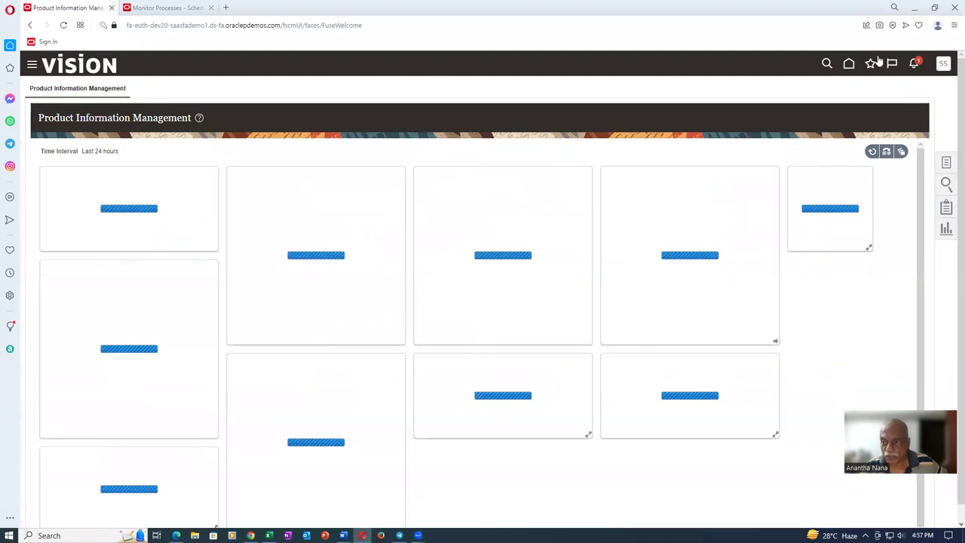
left_click(850, 65)
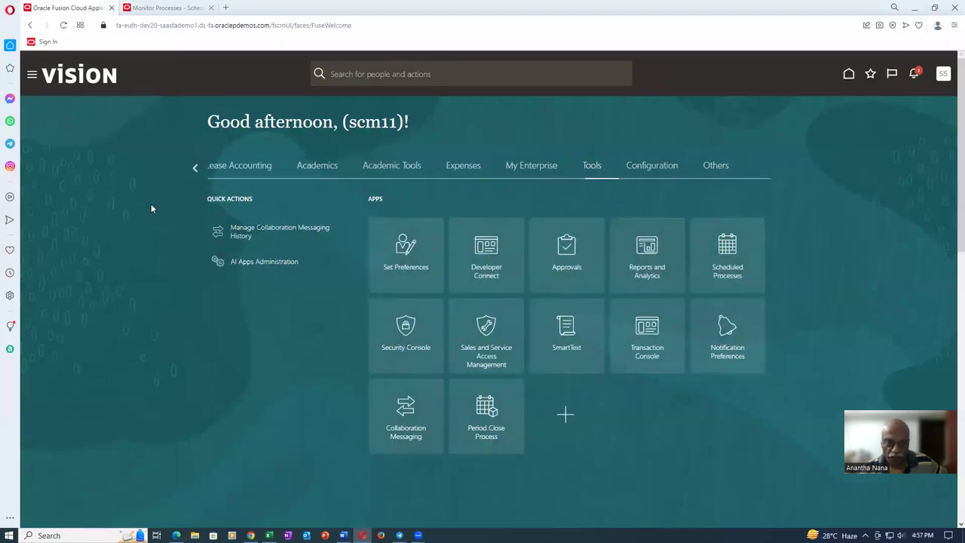
left_click(193, 171)
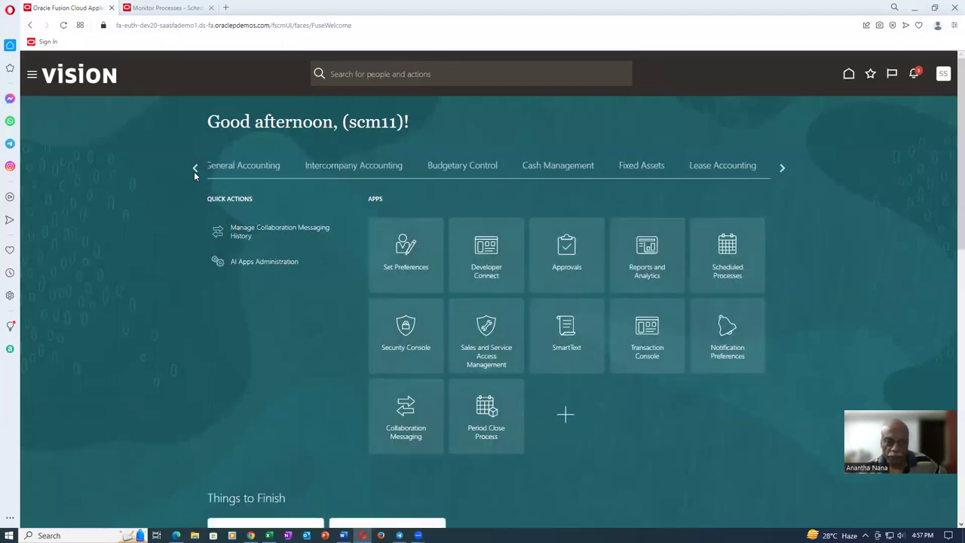
left_click(193, 172)
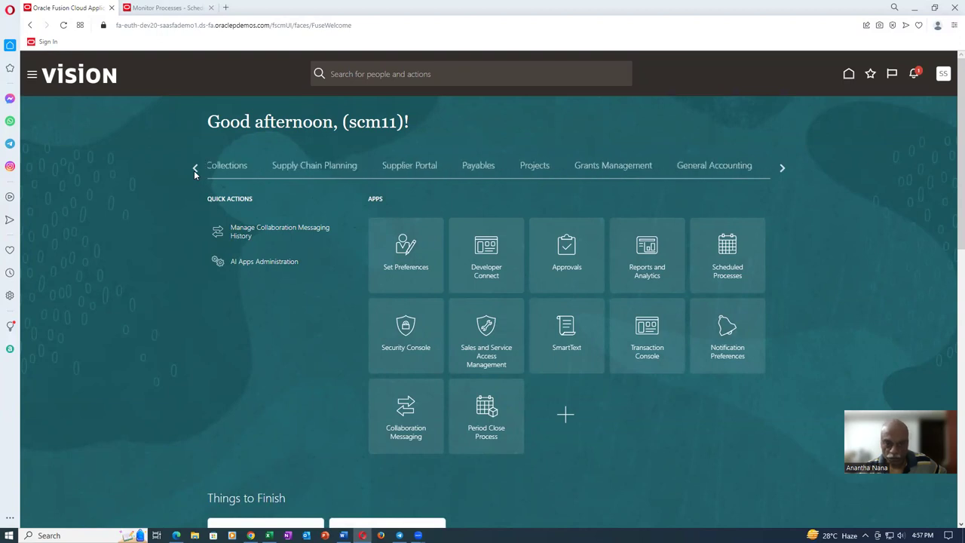
left_click(193, 170)
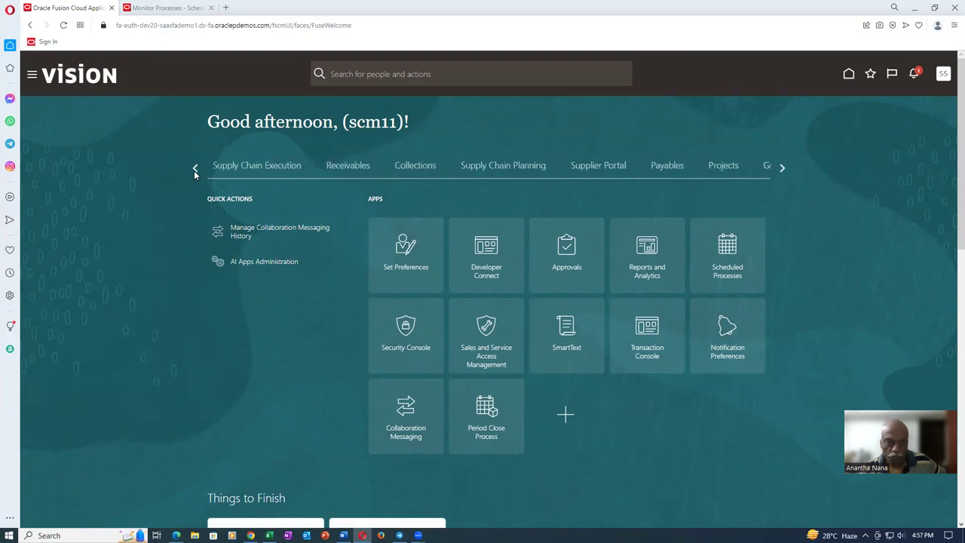
- Open Manage Work Definitions in the Work Definition app under Supply Chain Execution, and refresh the scheduled processes list in the other browser tab
left_click(587, 172)
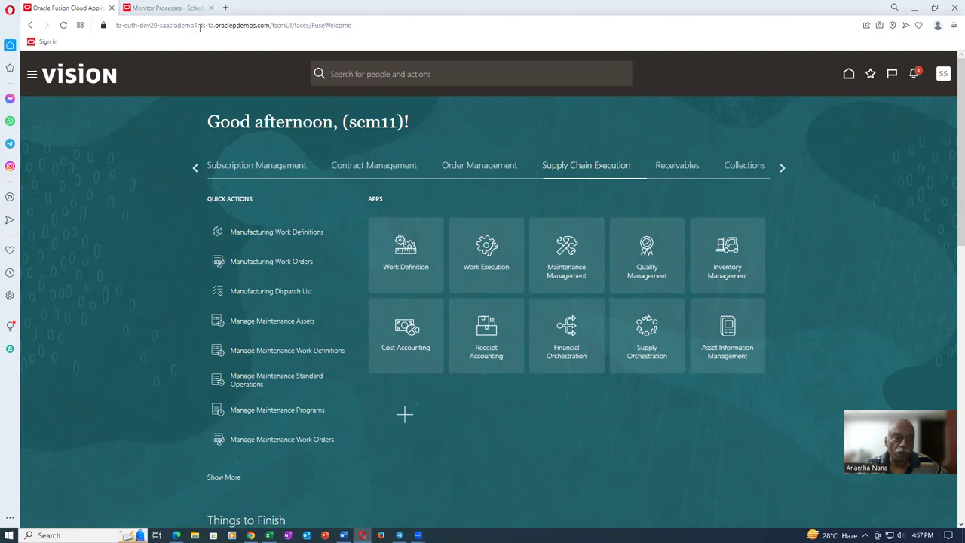
left_click(181, 8)
left_click(414, 188)
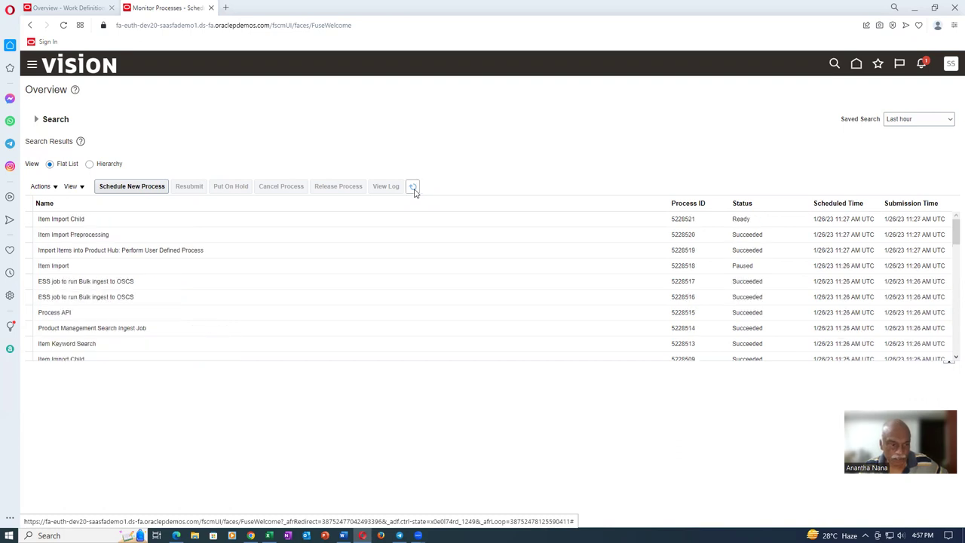
left_click(414, 190)
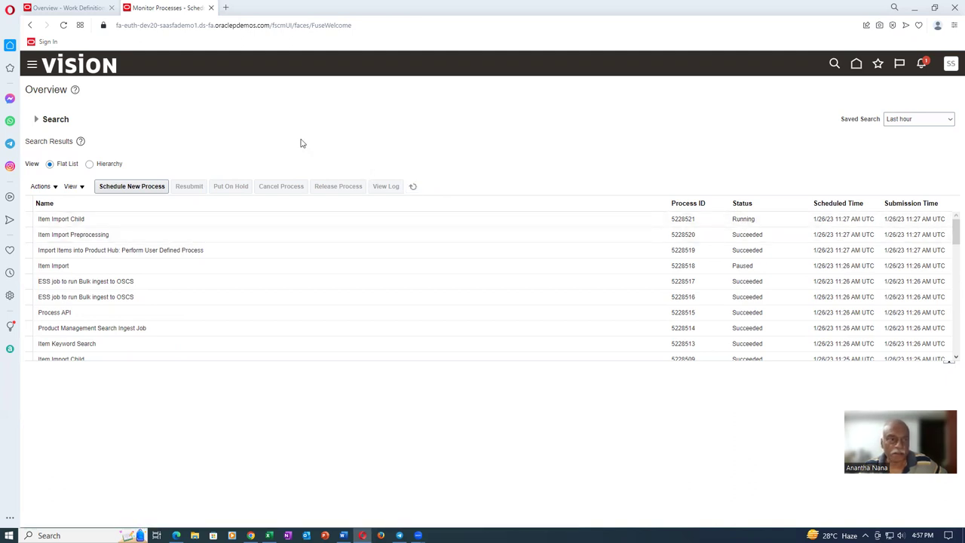
left_click(94, 9)
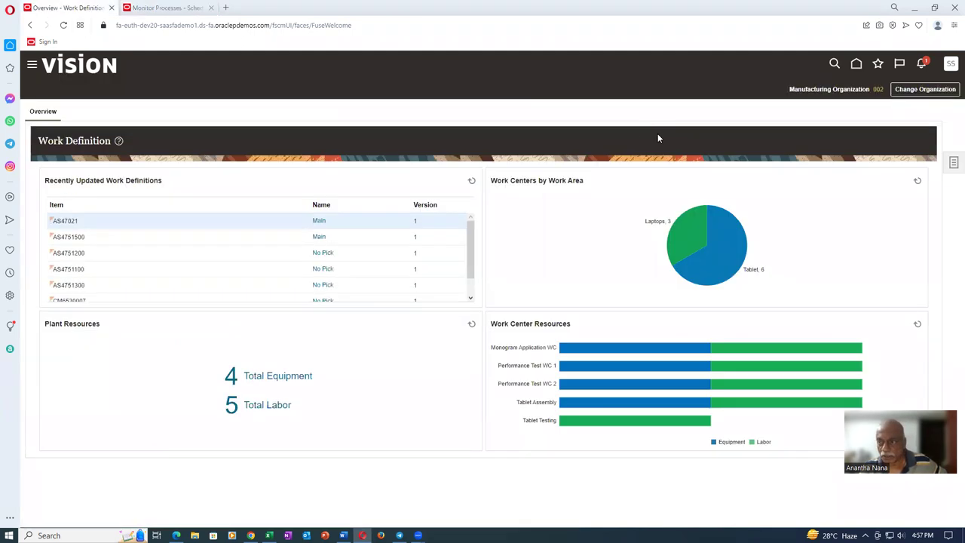
left_click(953, 167)
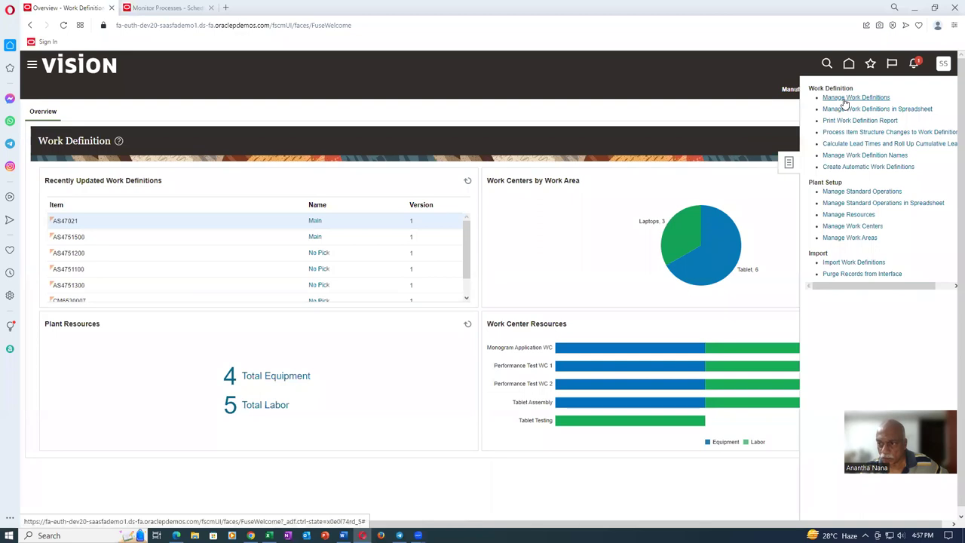
left_click(315, 215)
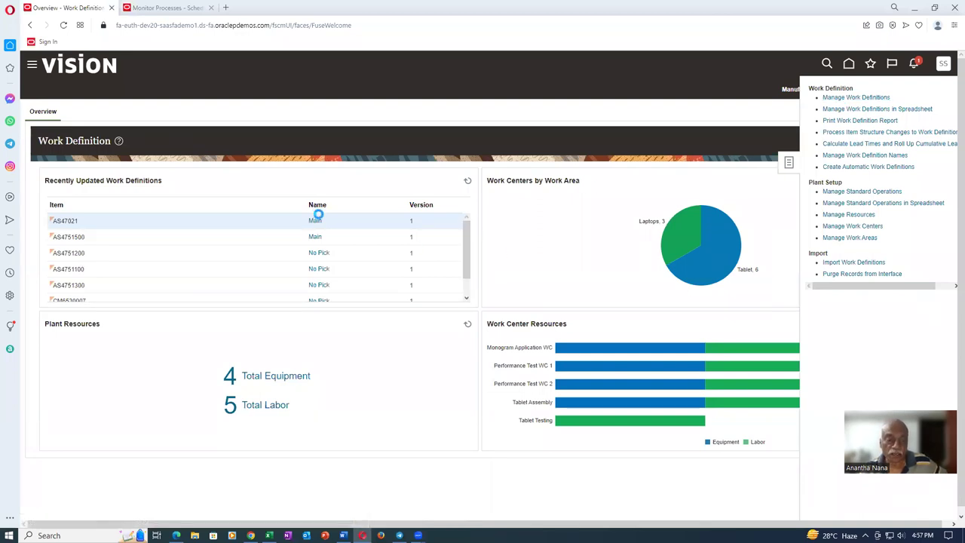
left_click(147, 346)
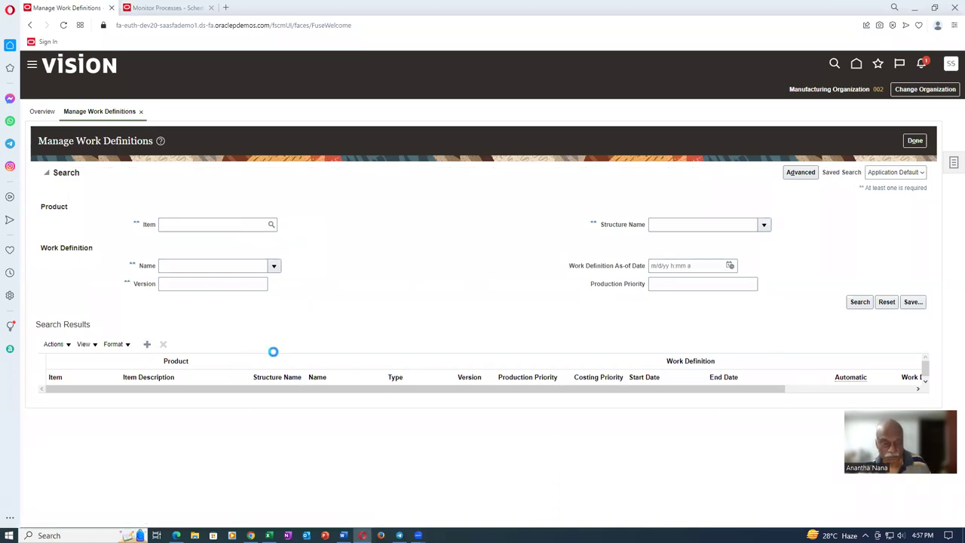
type("t07_Laptop_Model")
key("Tab")
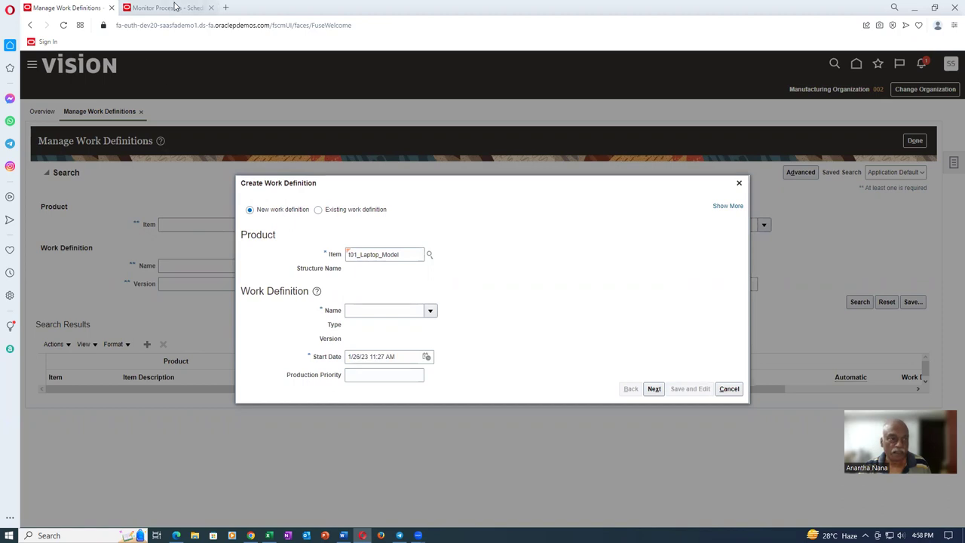
left_click(178, 7)
left_click(413, 187)
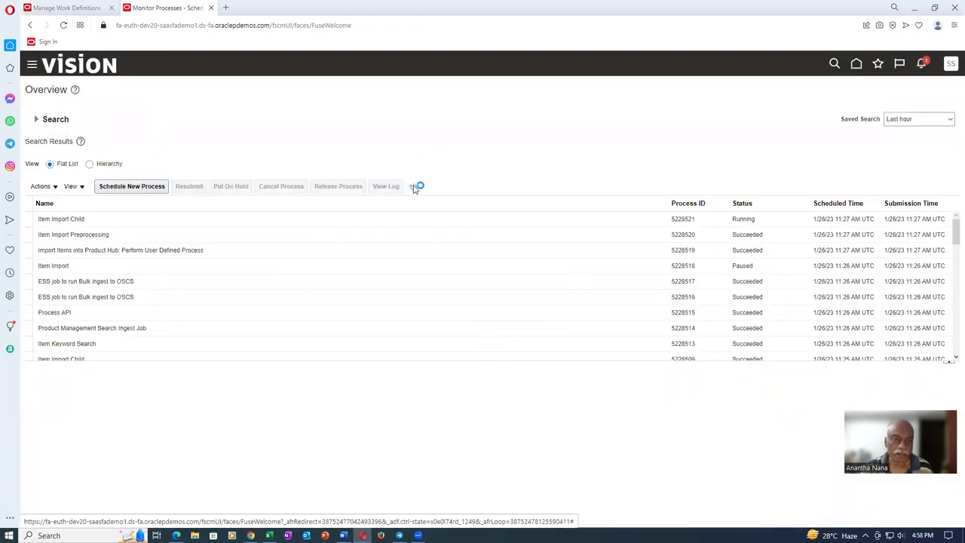
left_click(413, 189)
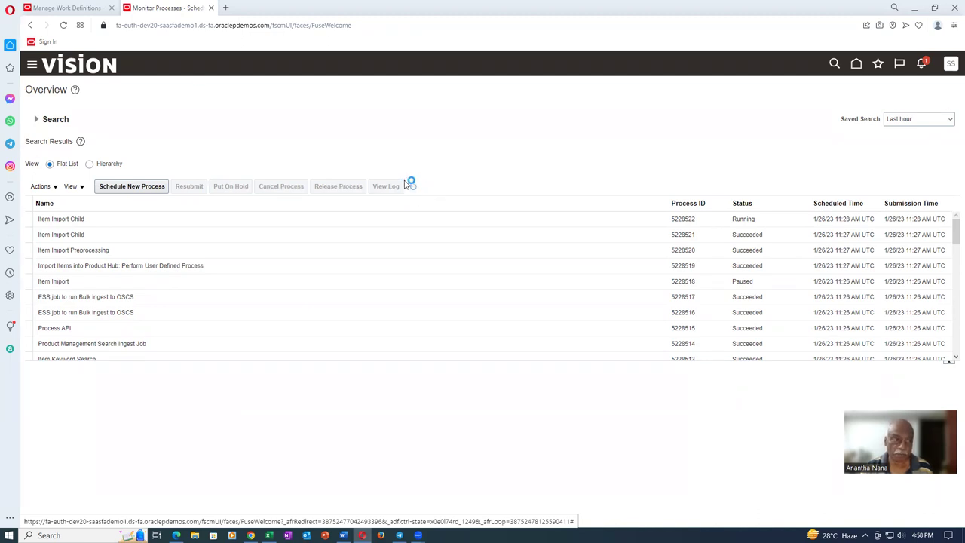
left_click(49, 10)
left_click(730, 389)
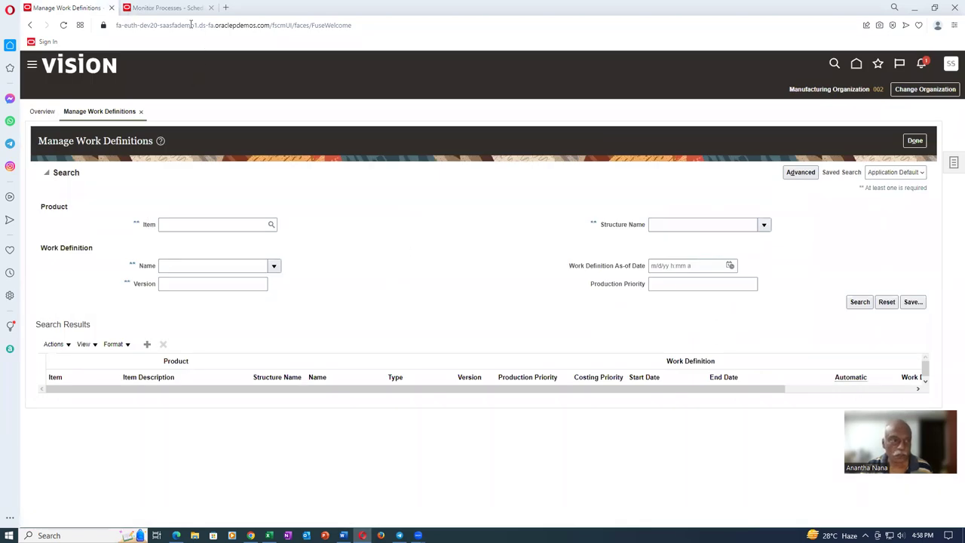
- Refresh the scheduled processes list to check the status of the item import jobs, and return to the work definitions
left_click(174, 10)
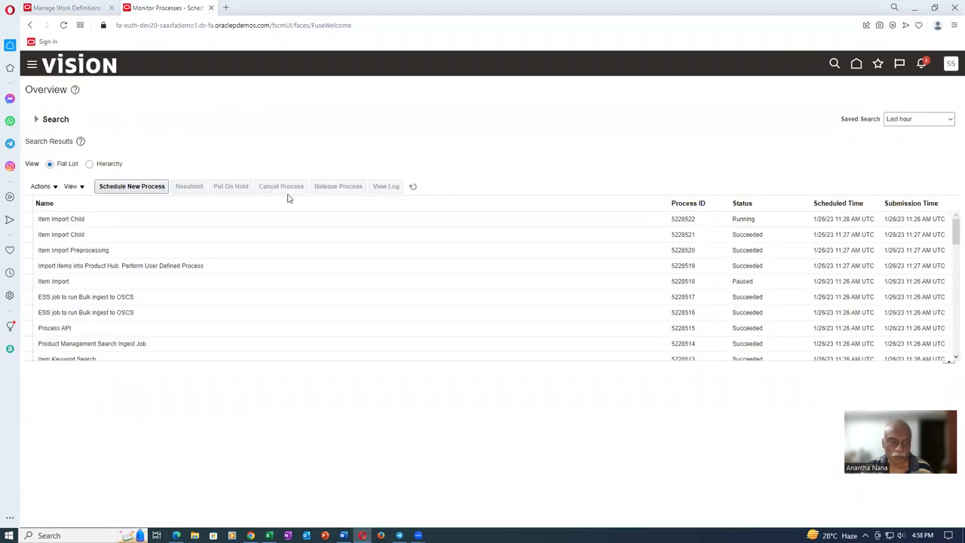
left_click(412, 188)
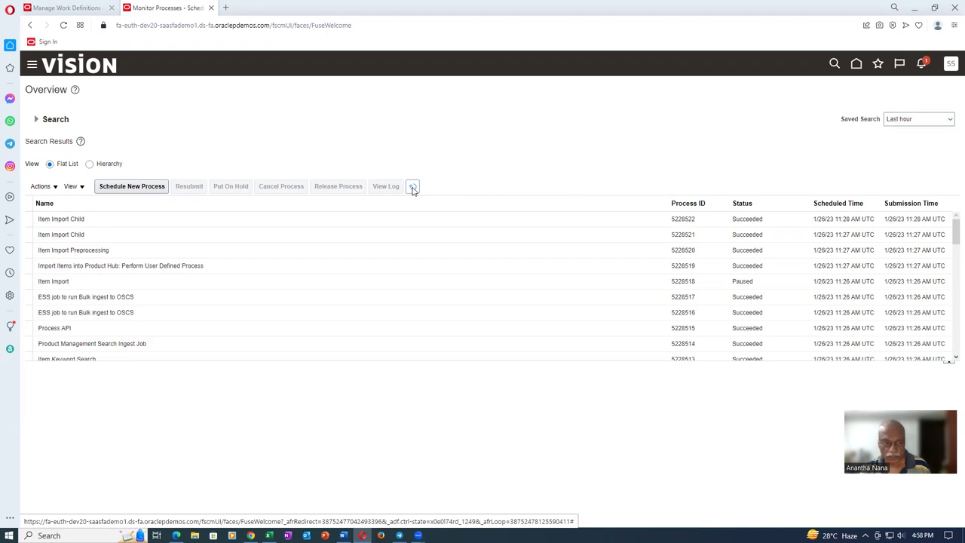
left_click(66, 8)
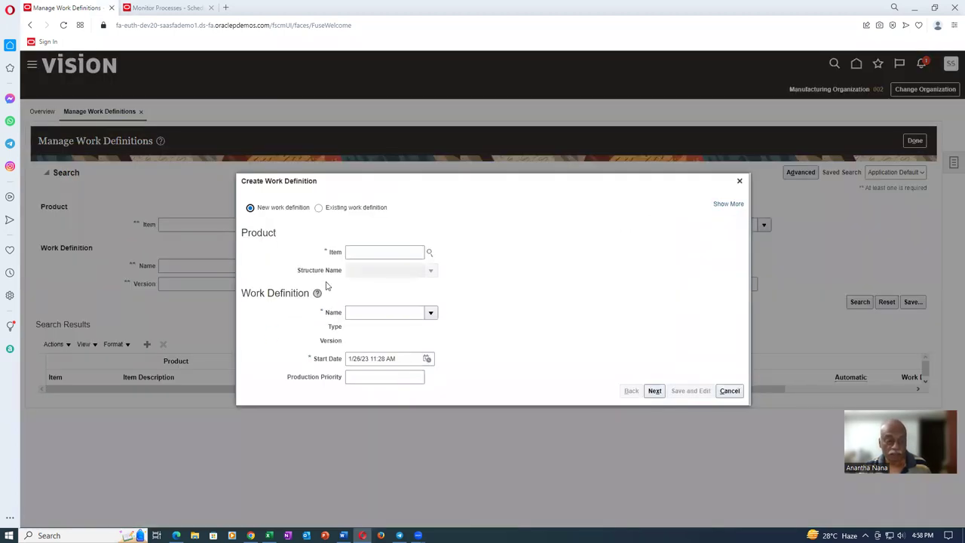
- Create a new work definition named Main for item t01_Laptop_Model, with standard operation TPCK at sequence 10, and save it for editing
left_click(370, 253)
type("101_Laptop_Model")
left_click(362, 271)
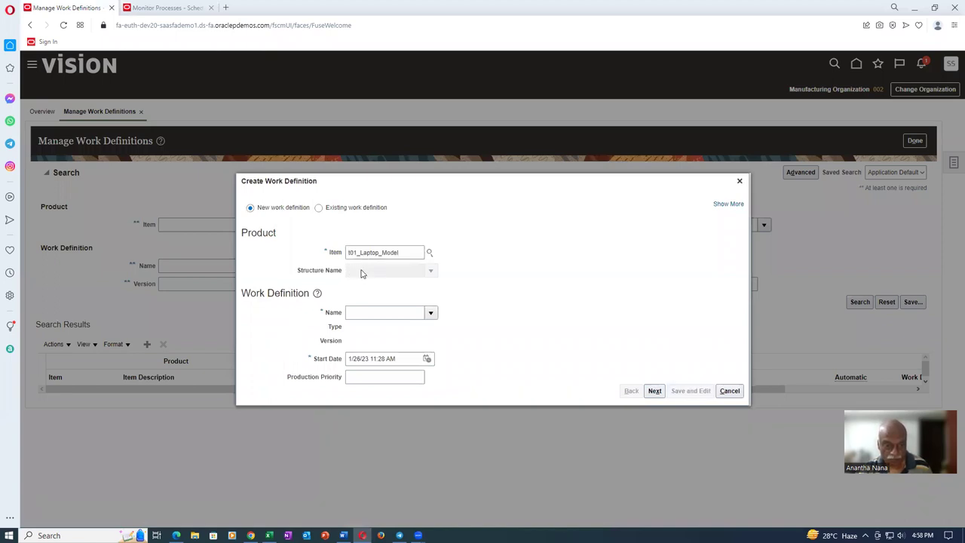
left_click(364, 312)
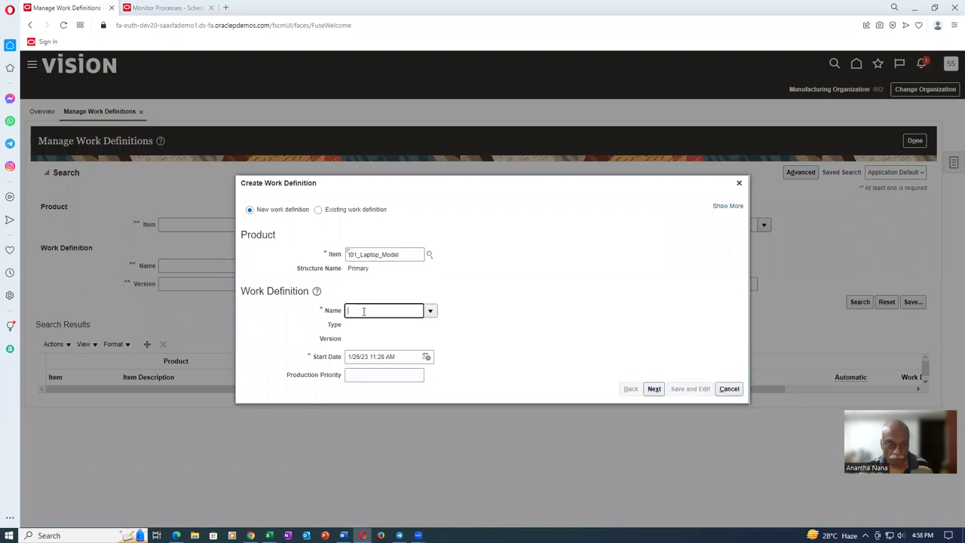
key("Tab")
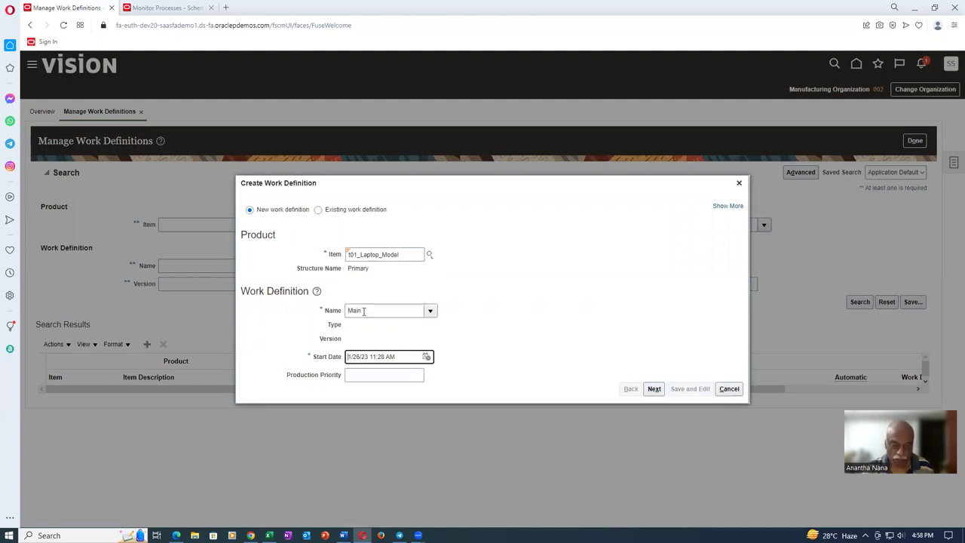
left_click(653, 388)
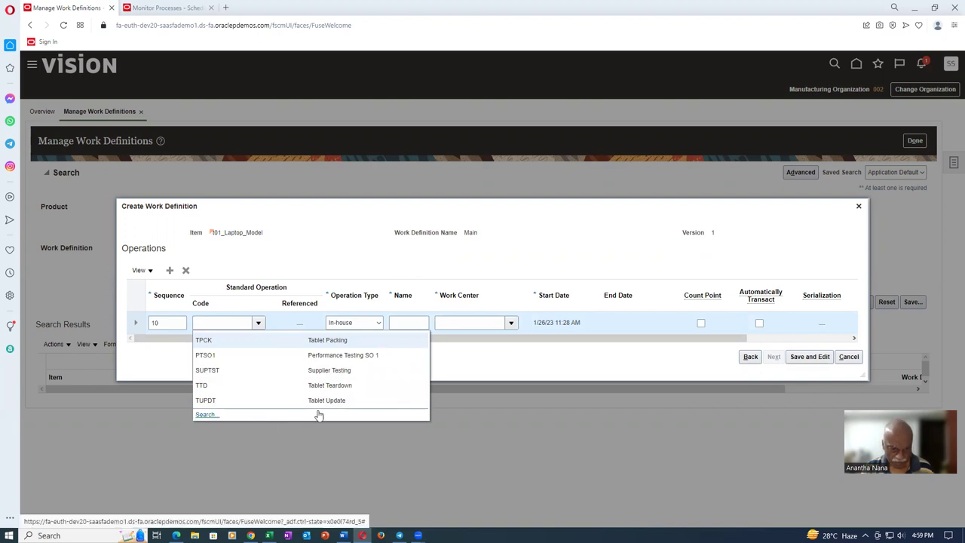
left_click(362, 344)
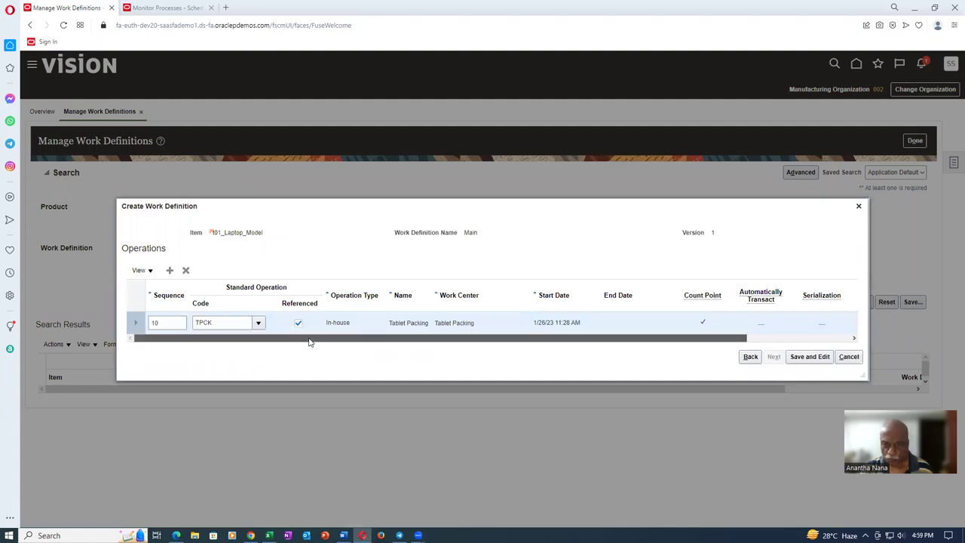
left_click(822, 357)
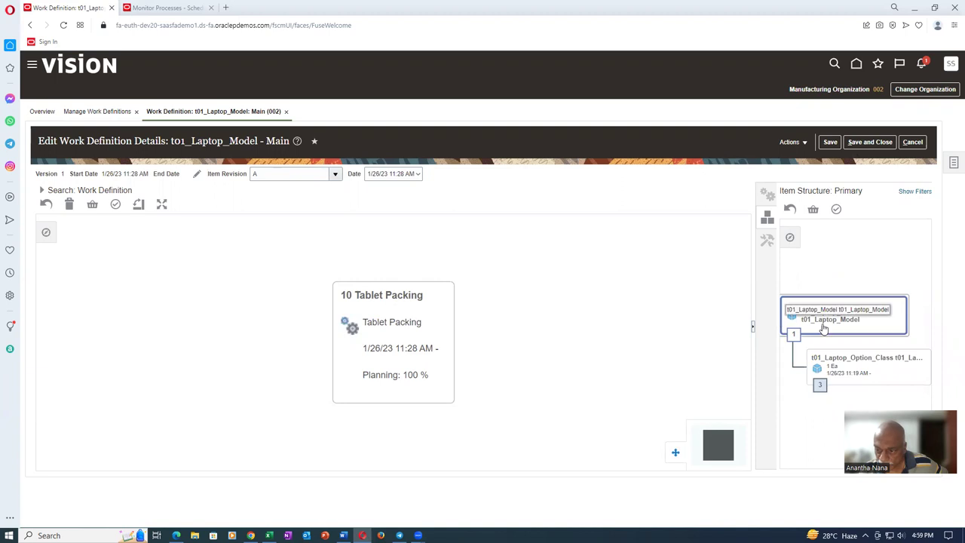
- Try to assign the t01_Laptop_Model item from the item structure to the Tablet Packing operation
left_click_drag(843, 317, 411, 344)
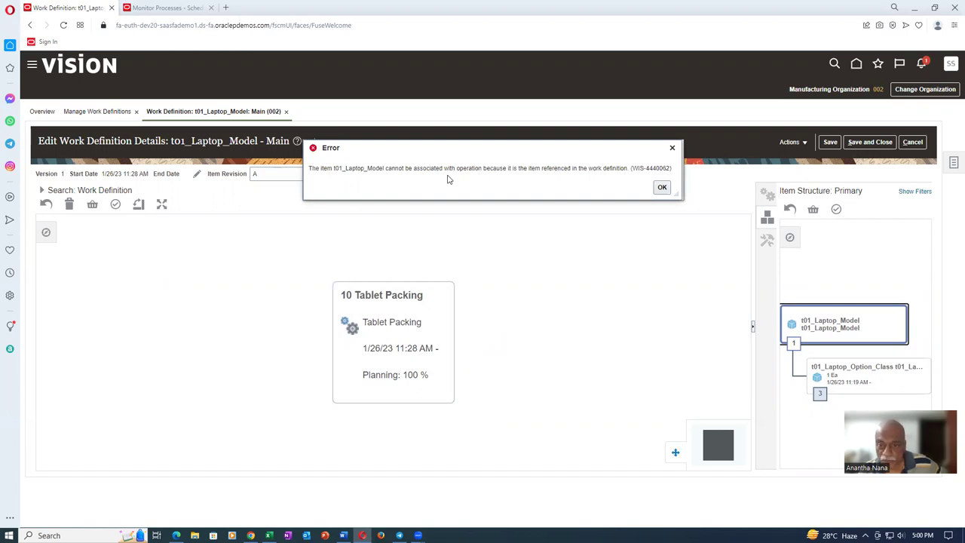
left_click(662, 187)
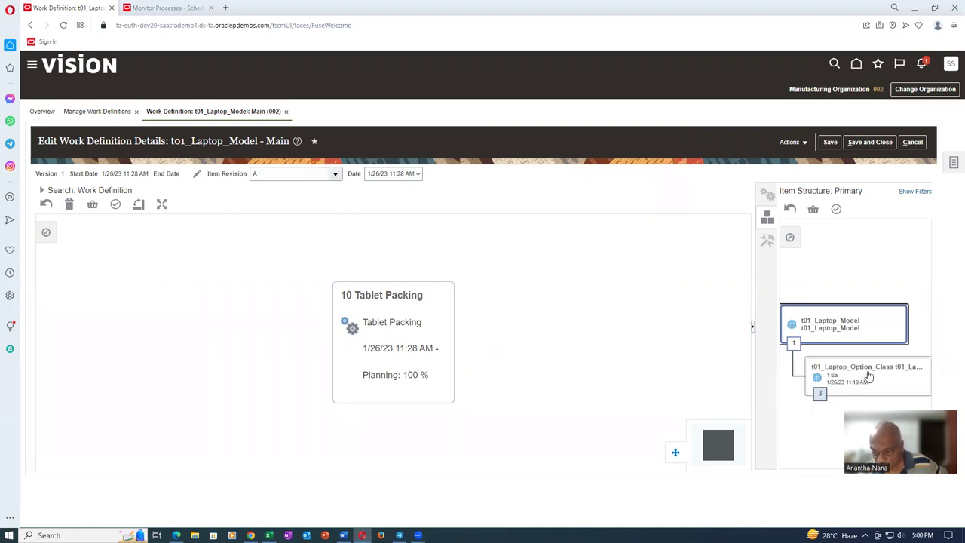
- Assign t01_Laptop_Option_Class to the Tablet Packing operation, save and close the work definition, and leave Manage Work Definitions
left_click_drag(864, 387, 389, 368)
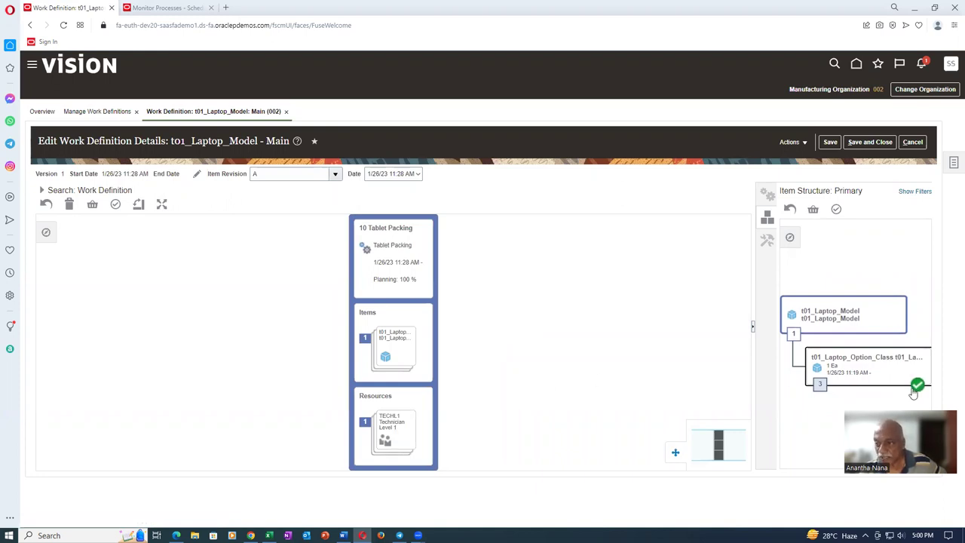
left_click(884, 143)
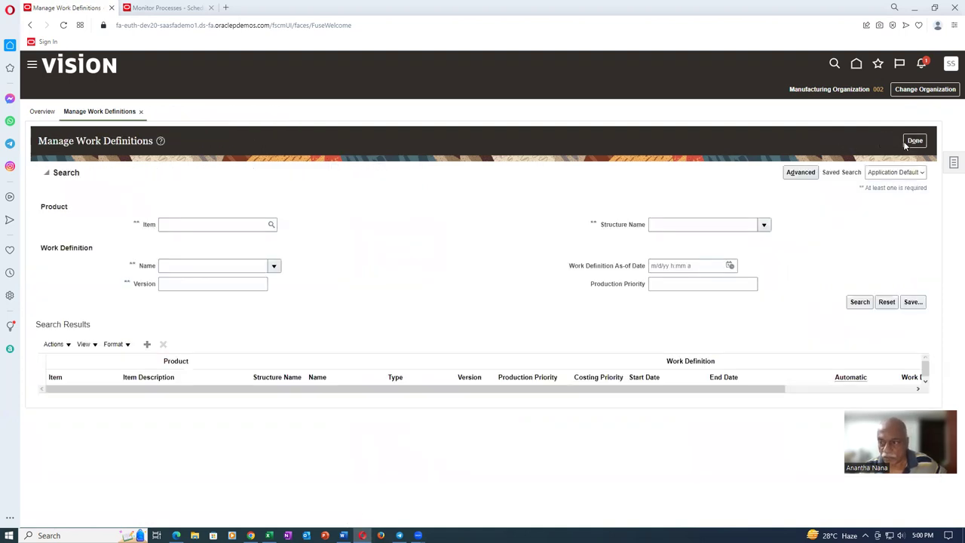
left_click(915, 142)
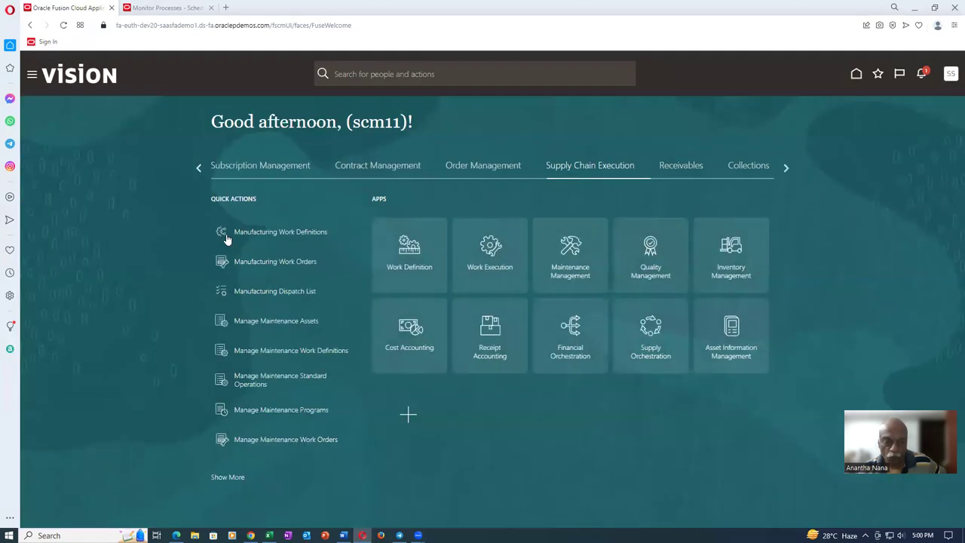
- Open the Plan Inputs work area under Supply Chain Planning
left_click(192, 169)
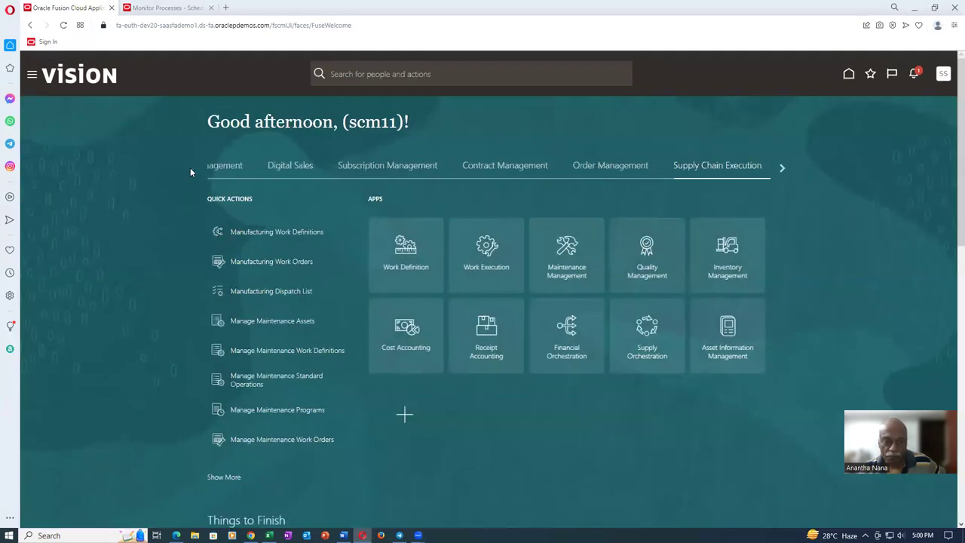
left_click(782, 169)
left_click(782, 169)
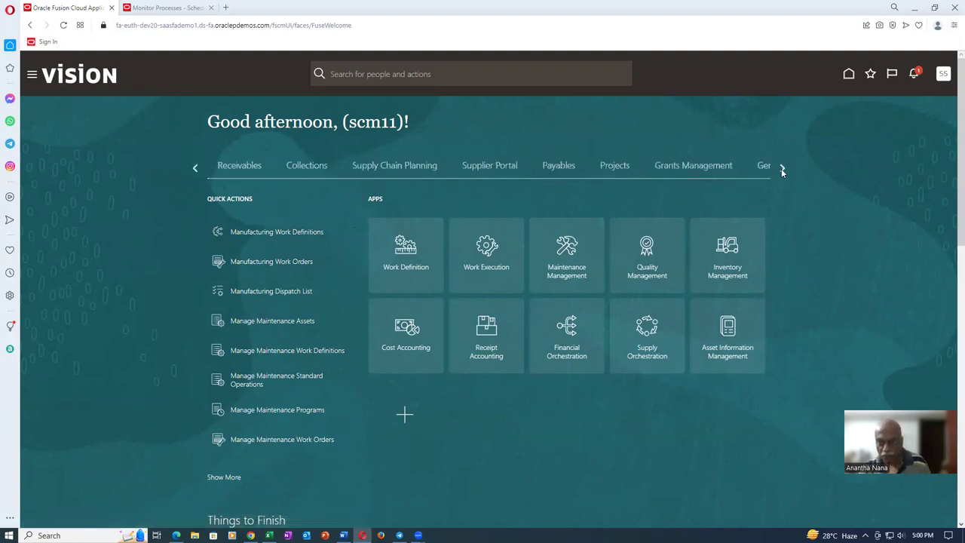
left_click(323, 168)
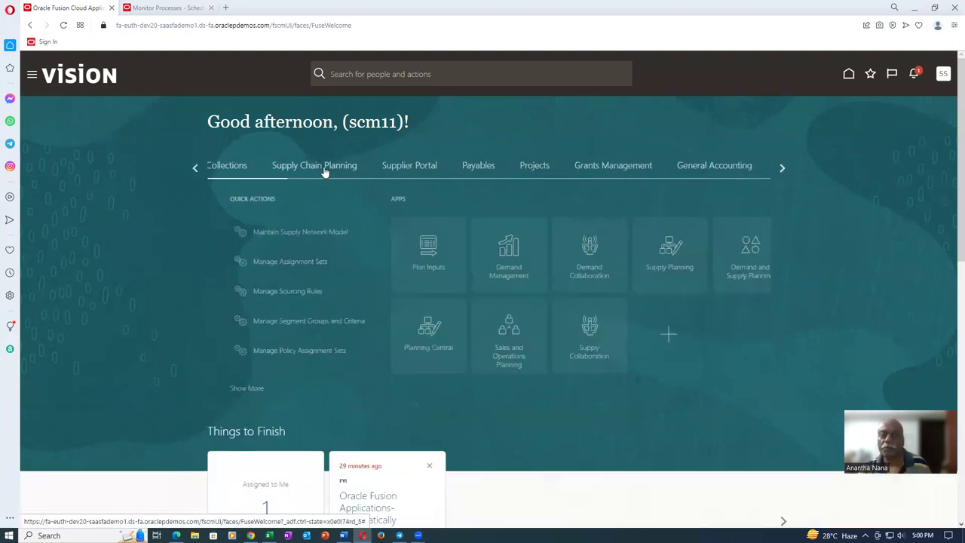
left_click(414, 272)
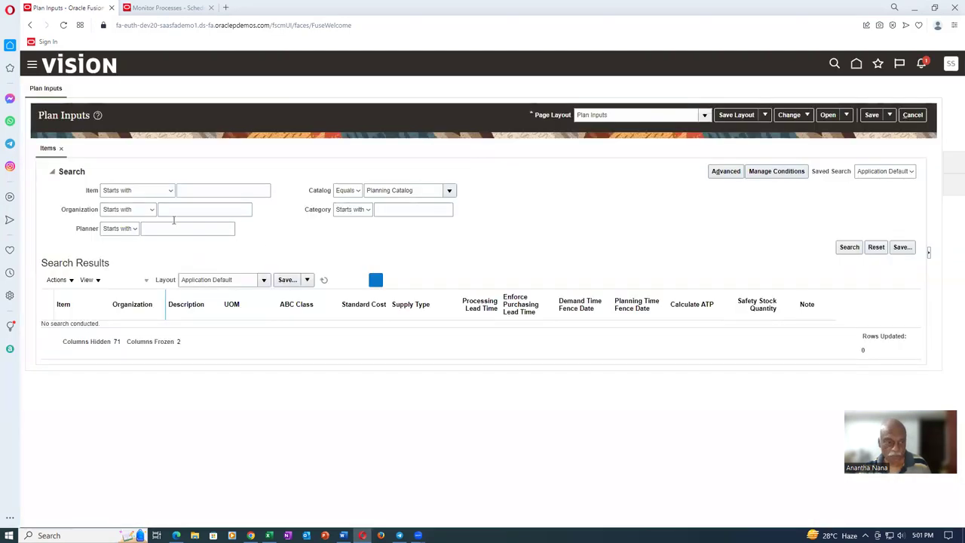
- Search the planning items for those whose item name starts with t01
left_click(204, 192)
type("101")
left_click(850, 247)
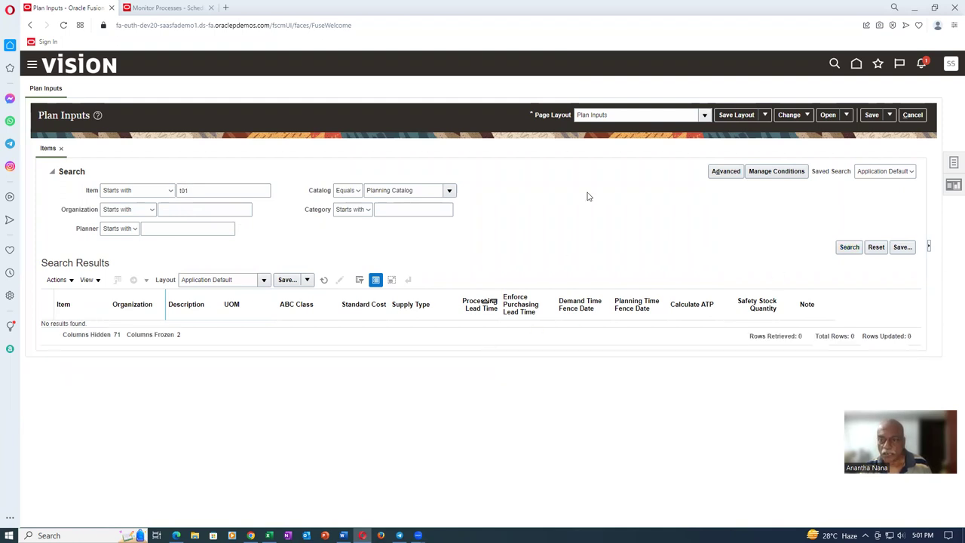
- Start a planning data collection with source system OPS and collection type Targeted
left_click(953, 165)
left_click(873, 98)
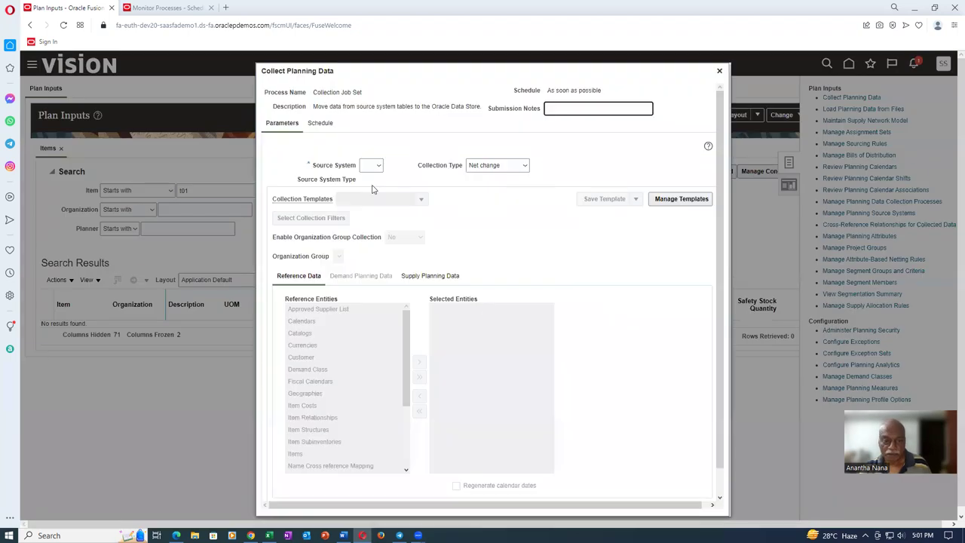
left_click(370, 166)
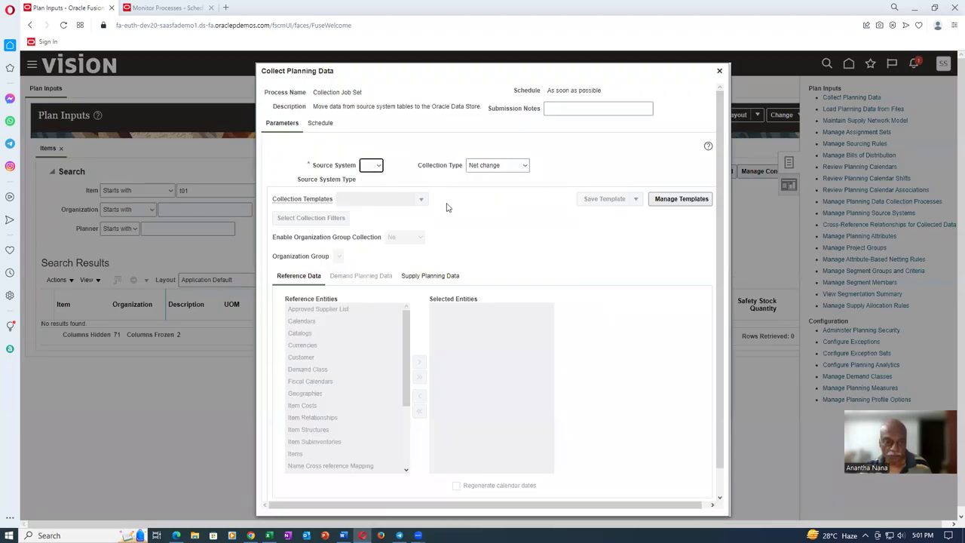
left_click(374, 165)
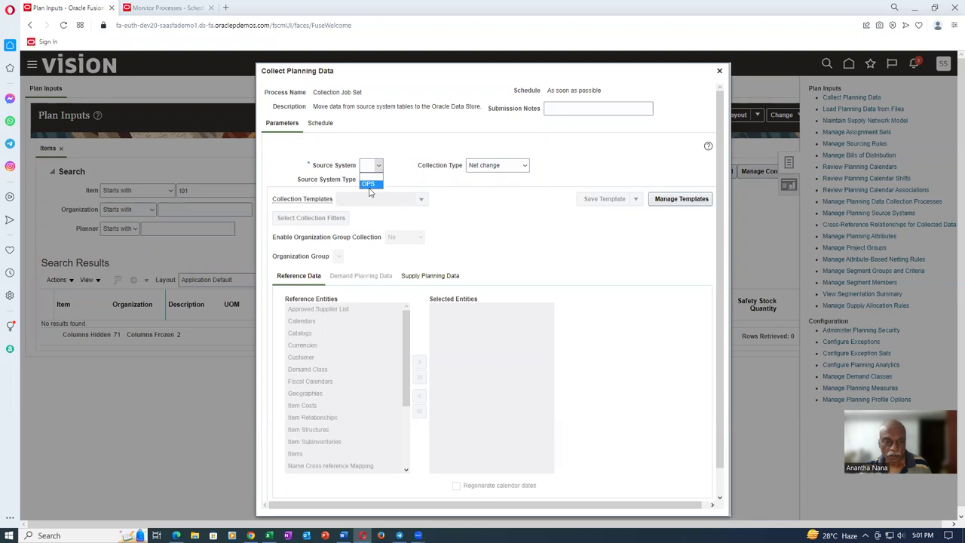
left_click(368, 184)
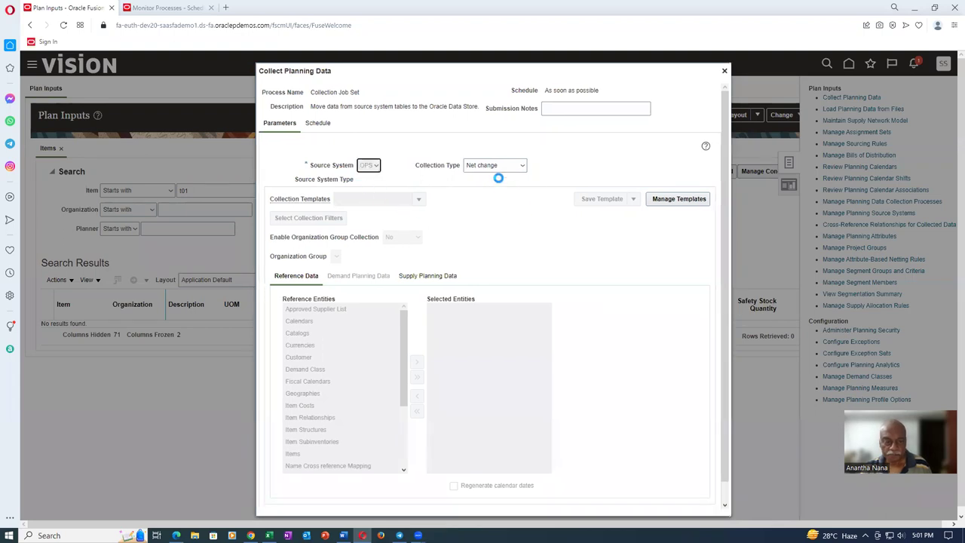
left_click(498, 169)
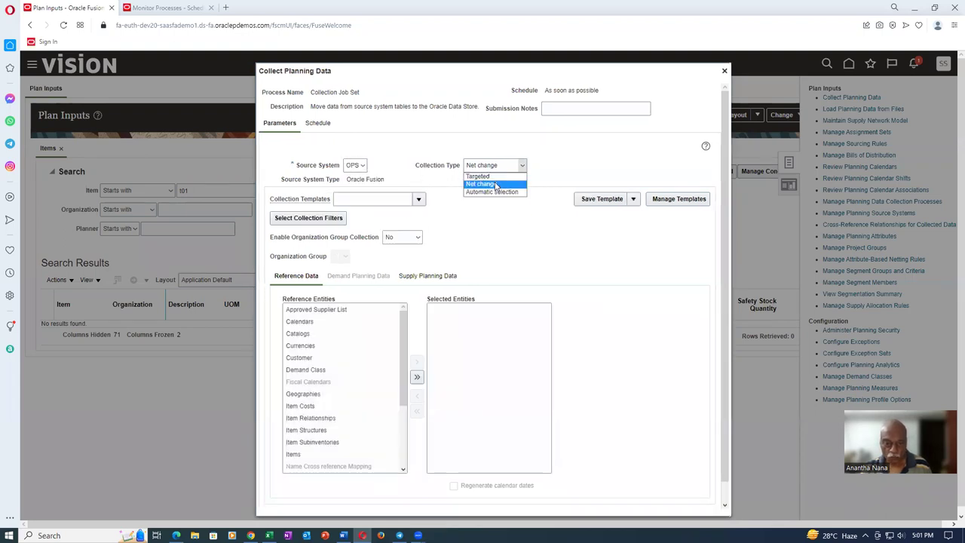
left_click(493, 176)
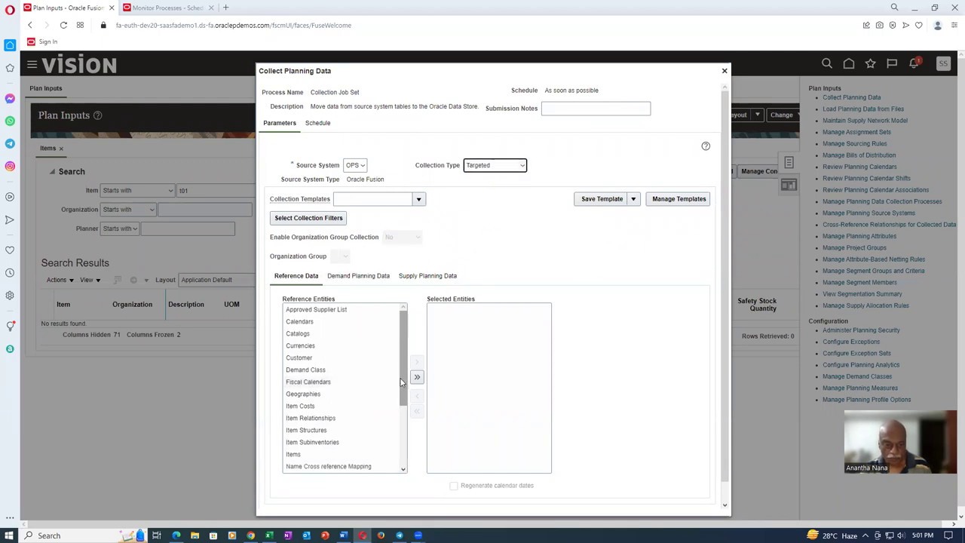
- Add the Items, Item Structures and Work Definitions reference entities to the selected entities of the collection
left_click_drag(403, 377, 403, 386)
left_click(355, 445)
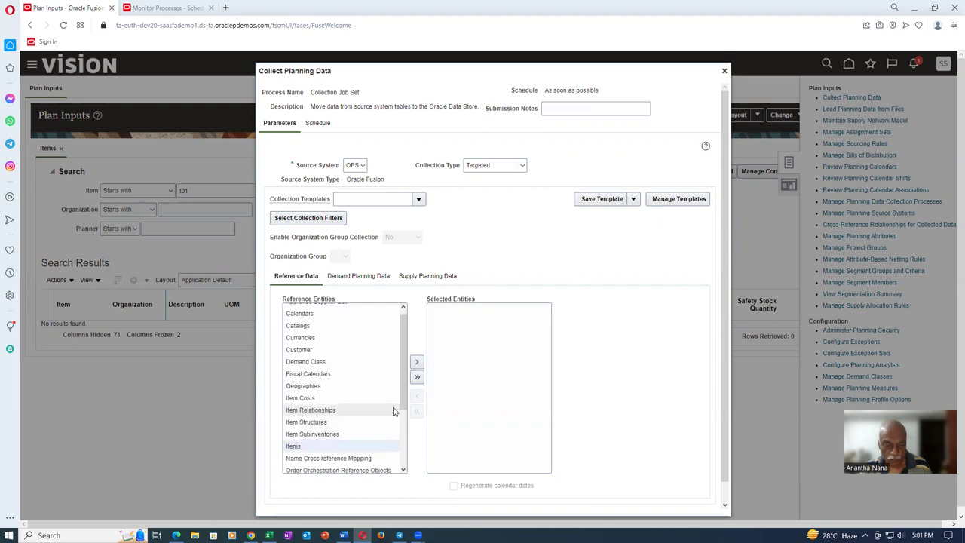
left_click(417, 363)
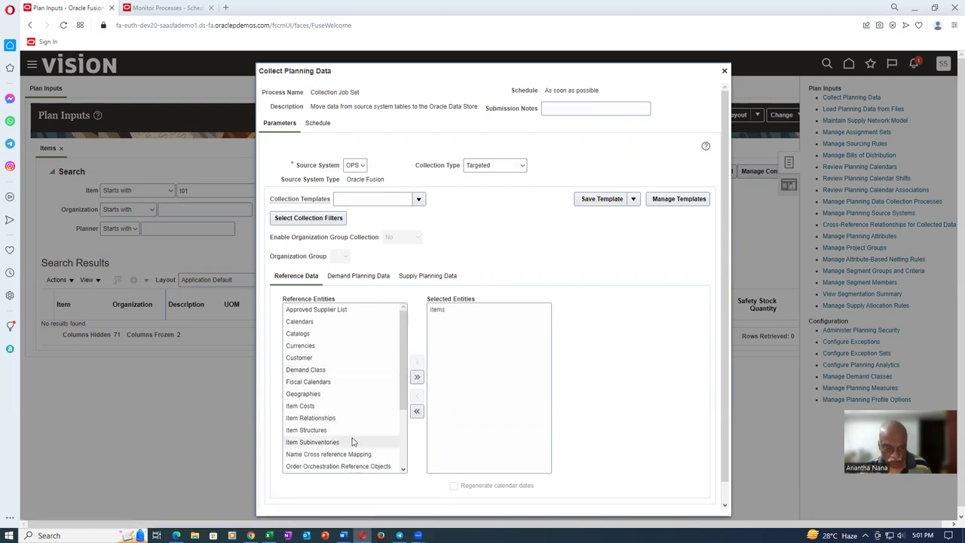
left_click(353, 431)
left_click(416, 362)
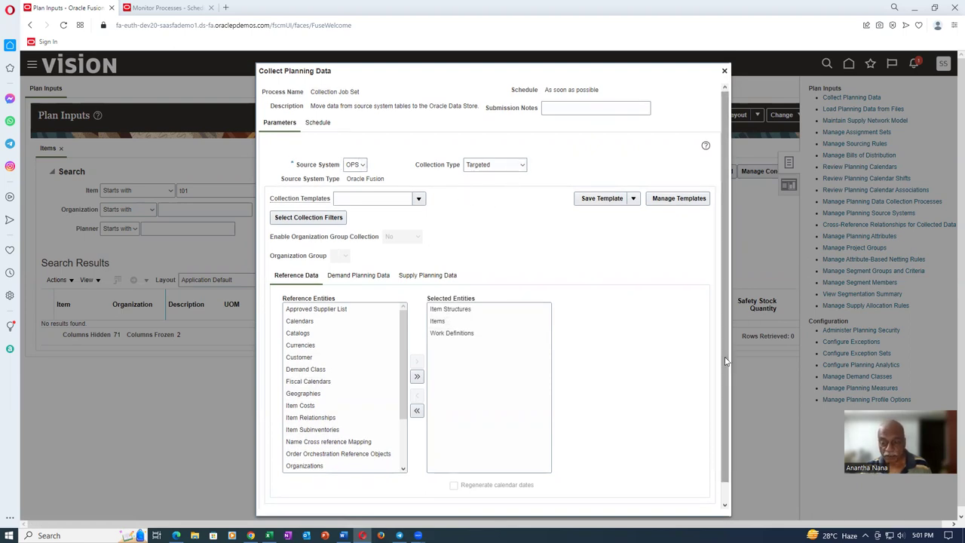
- Keep the collection type as Targeted, submit the planning data collection and dismiss the submission status
left_click(487, 167)
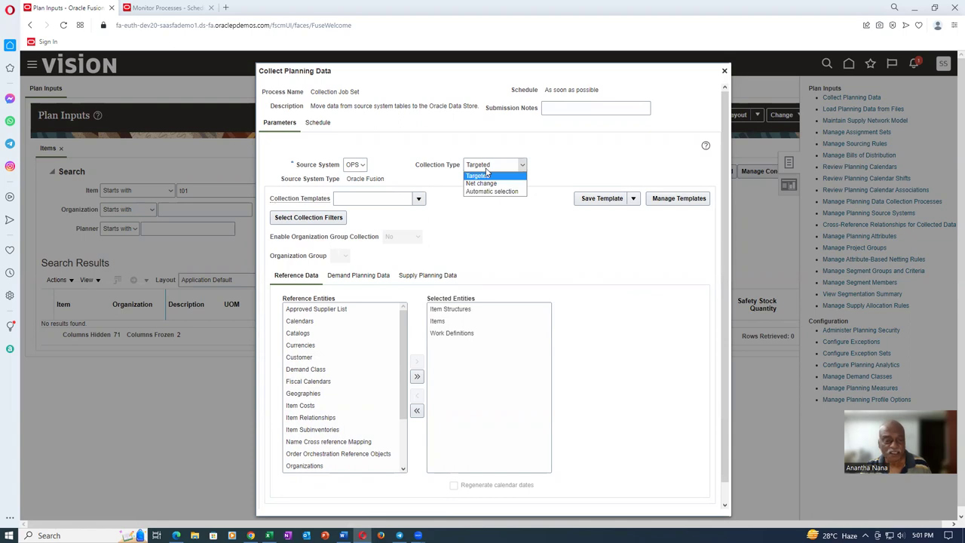
left_click(486, 175)
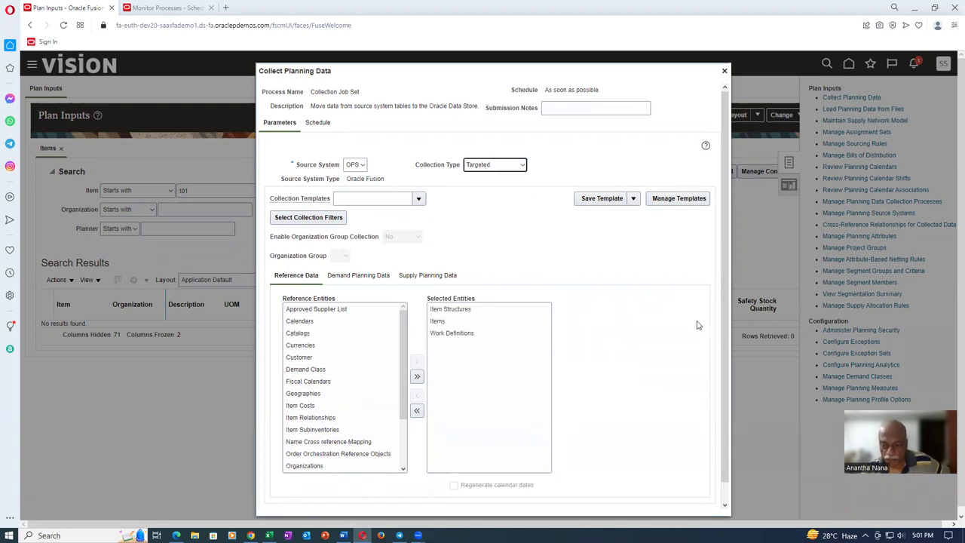
scroll(721, 352, "down", 1)
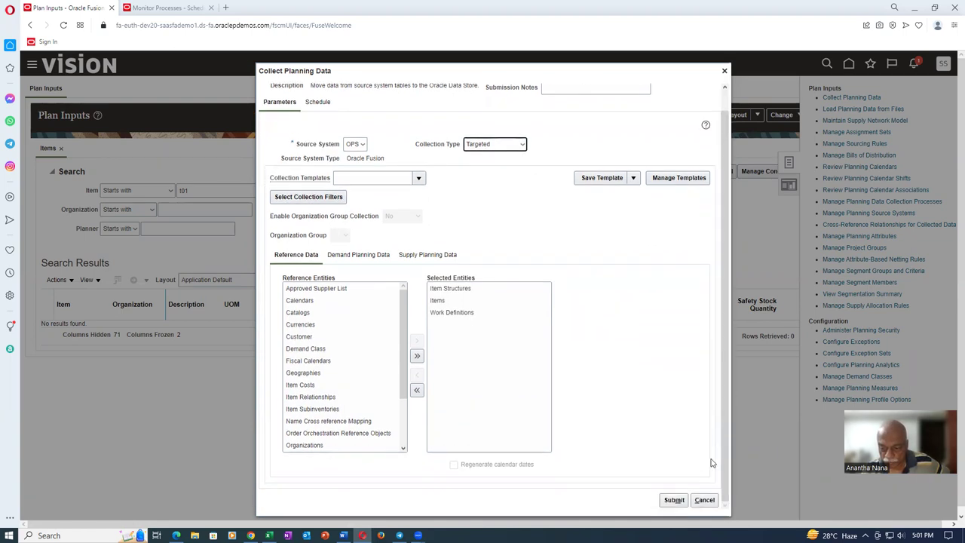
left_click(675, 500)
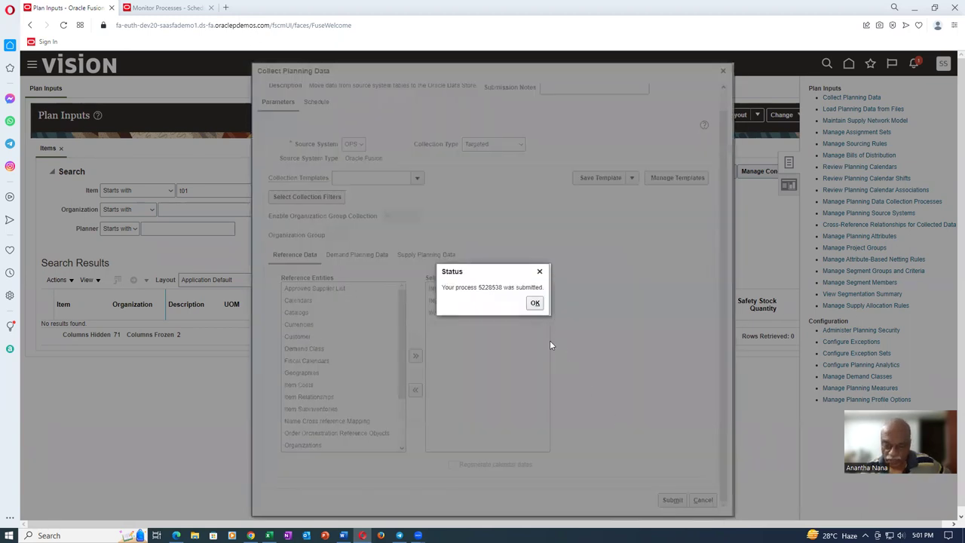
left_click(535, 302)
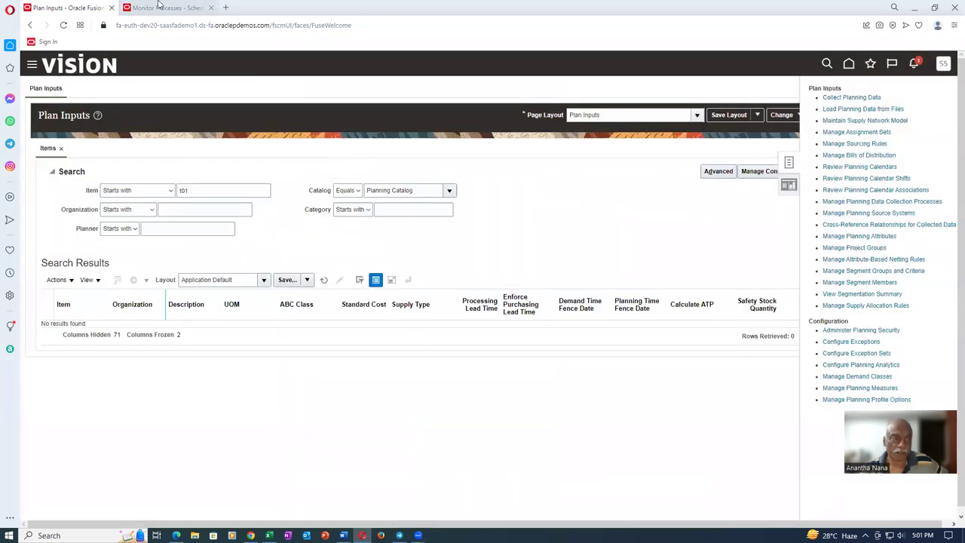
- Go to the scheduled processes overview and duplicate that browser page
left_click(160, 7)
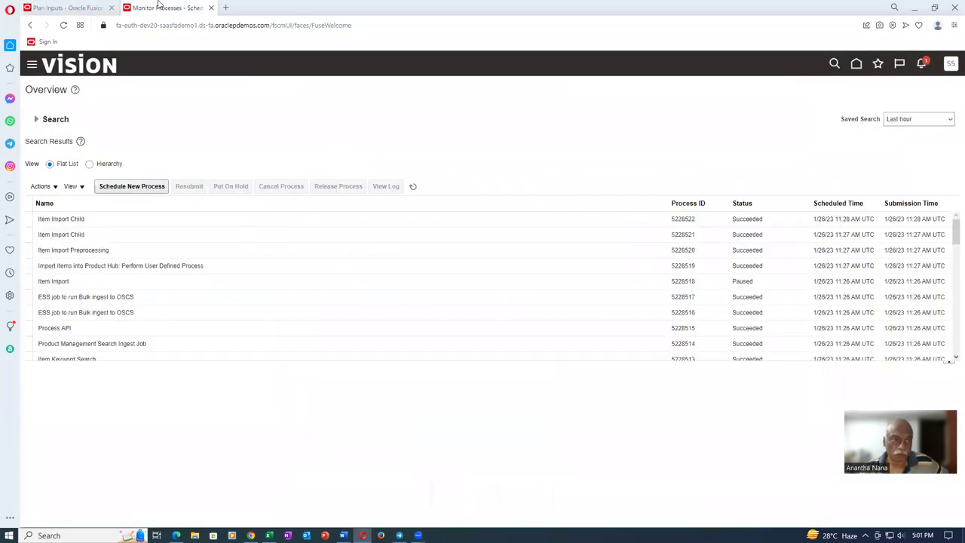
right_click(163, 6)
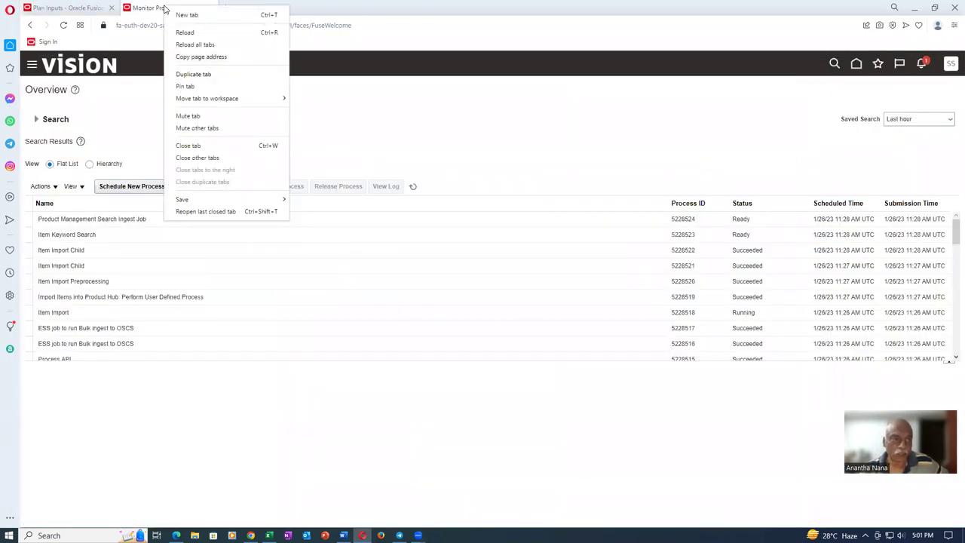
left_click(202, 75)
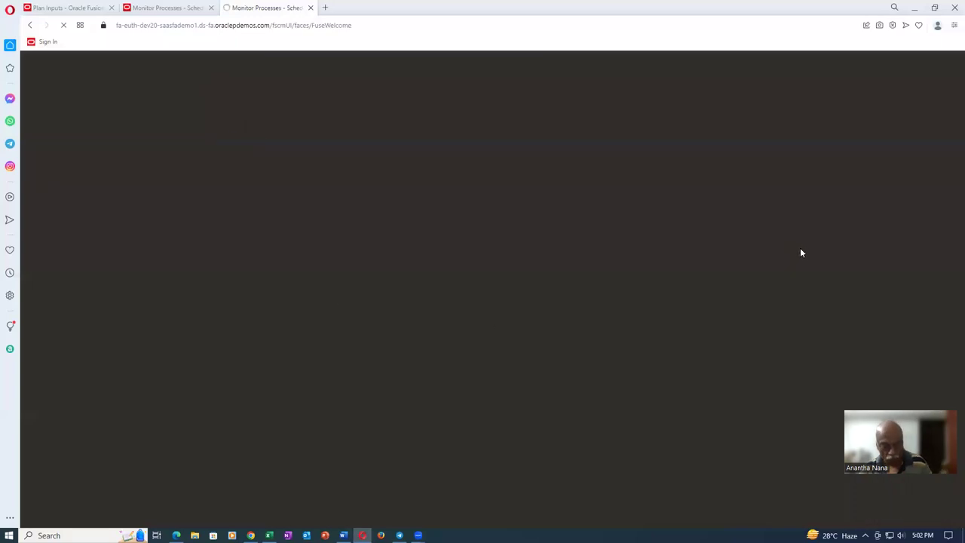
- Switch to the Excel workbook, copy the t01_Laptop_Model item name from cell H8, and return to the browser
key("alt+Tab")
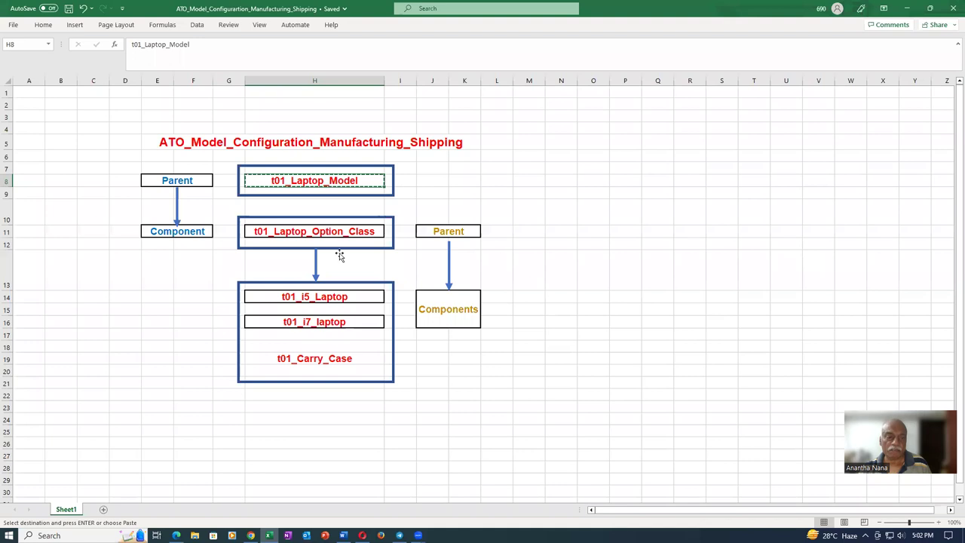
key("Escape")
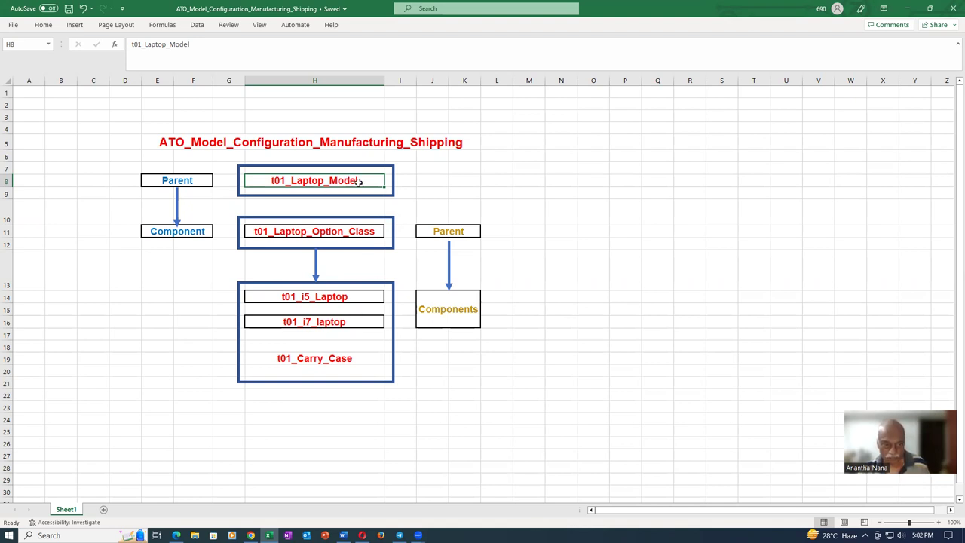
key("ctrl+c")
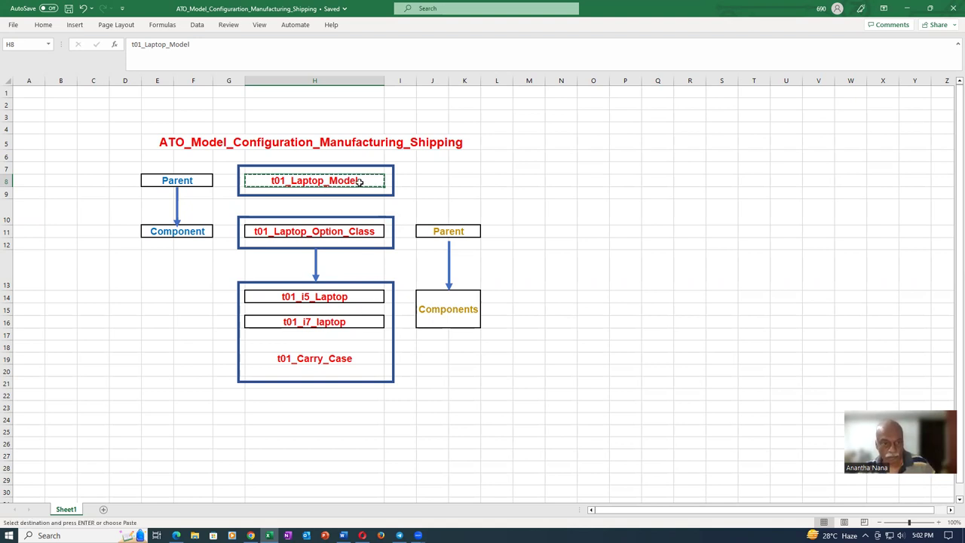
key("alt+Tab")
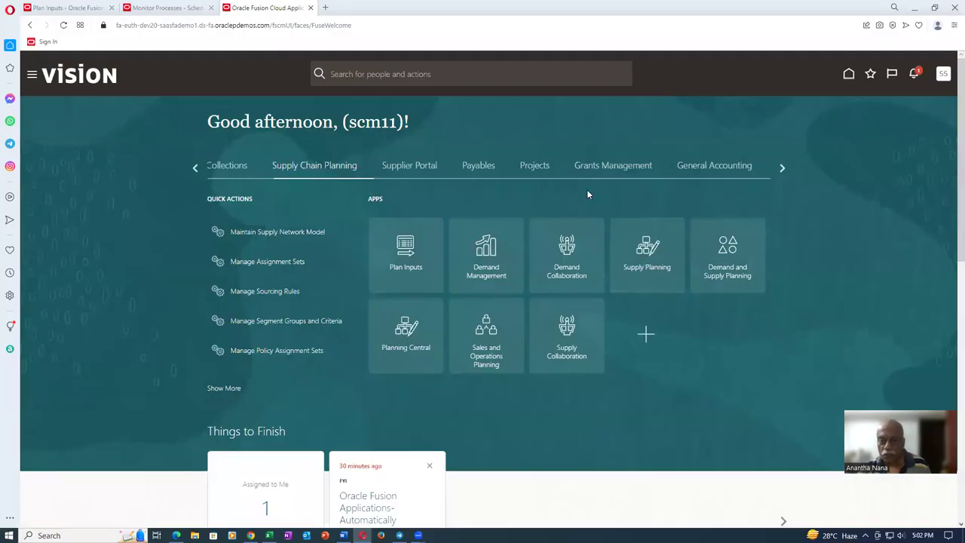
- Open the Pricing Administration work area under Order Management from the home page
left_click(782, 167)
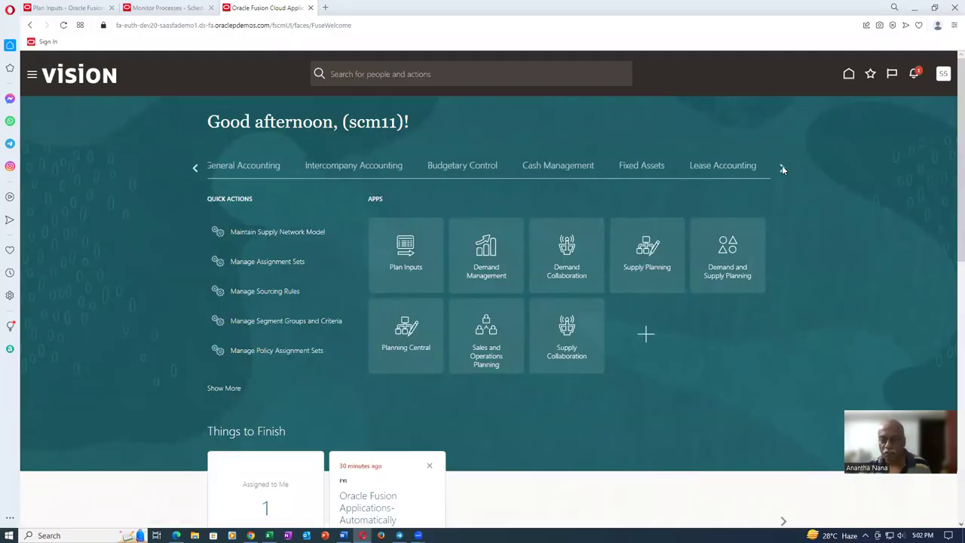
left_click(783, 169)
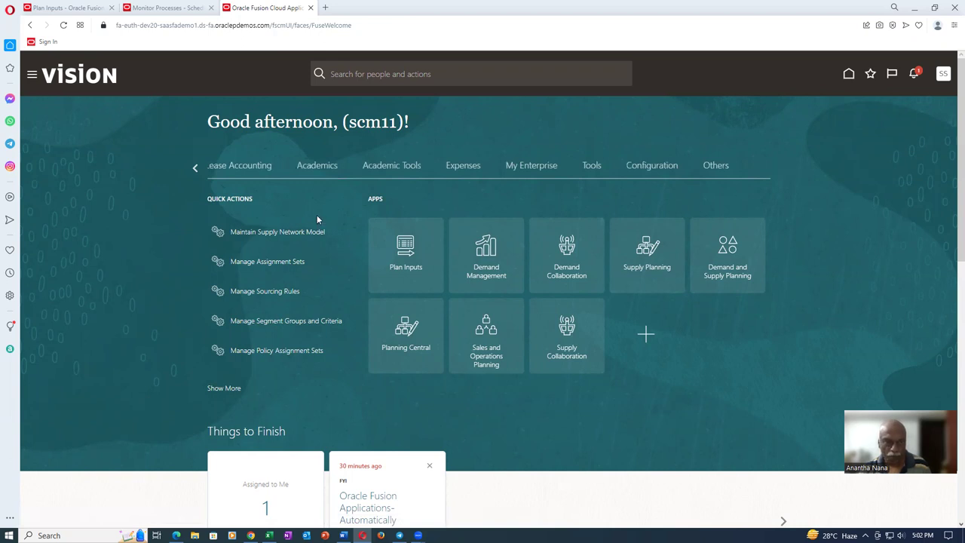
left_click(194, 169)
left_click(194, 169)
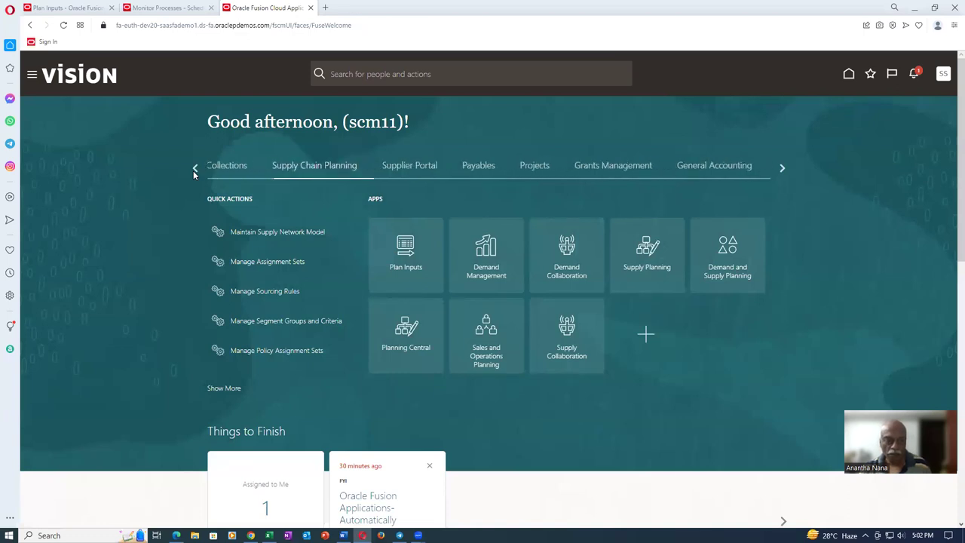
left_click(194, 169)
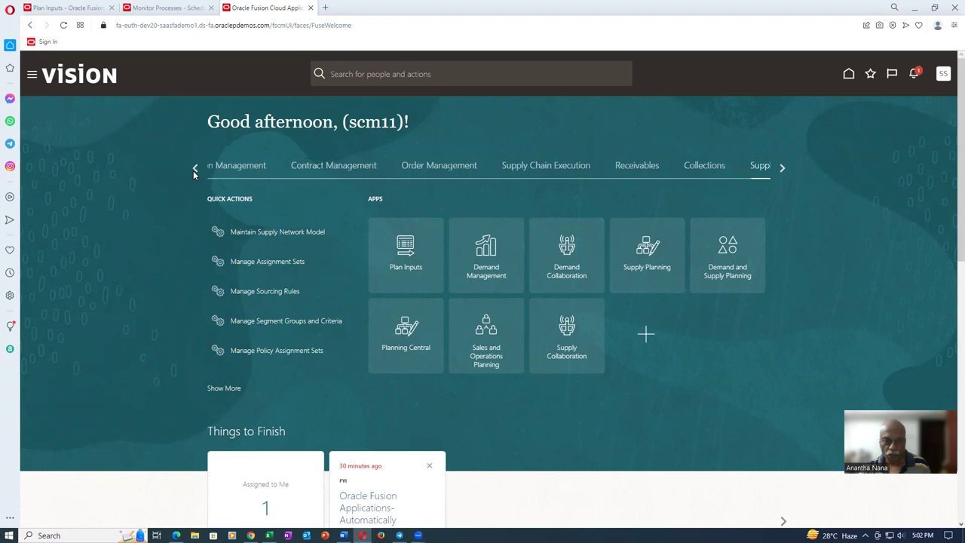
left_click(194, 169)
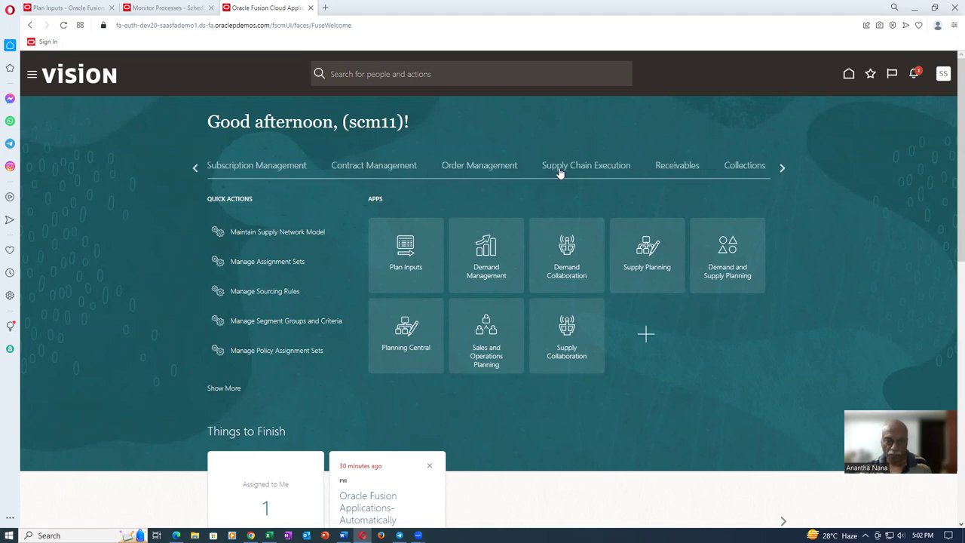
left_click(492, 172)
left_click(479, 278)
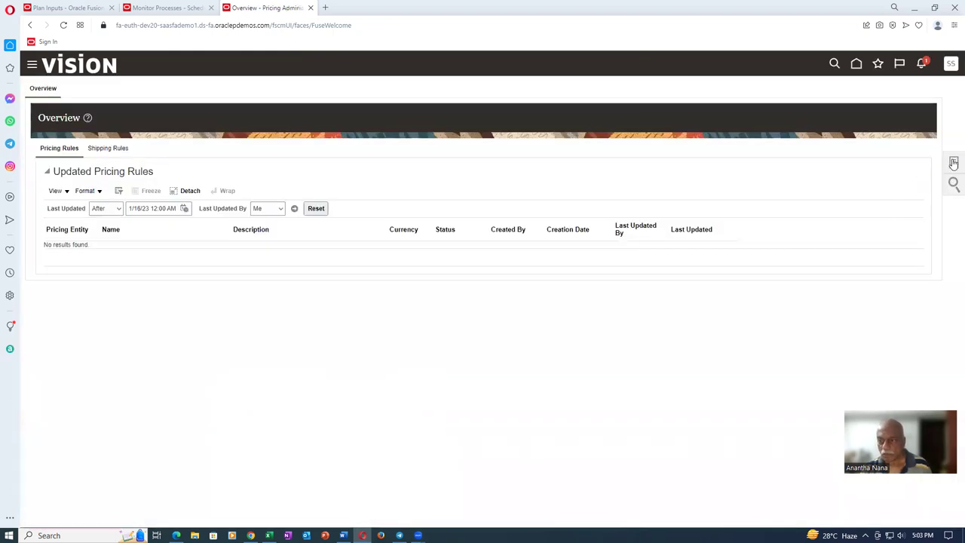
- In Manage Price Lists, search for names starting with Corpor and open the Corporate Segment Price List for editing
left_click(954, 165)
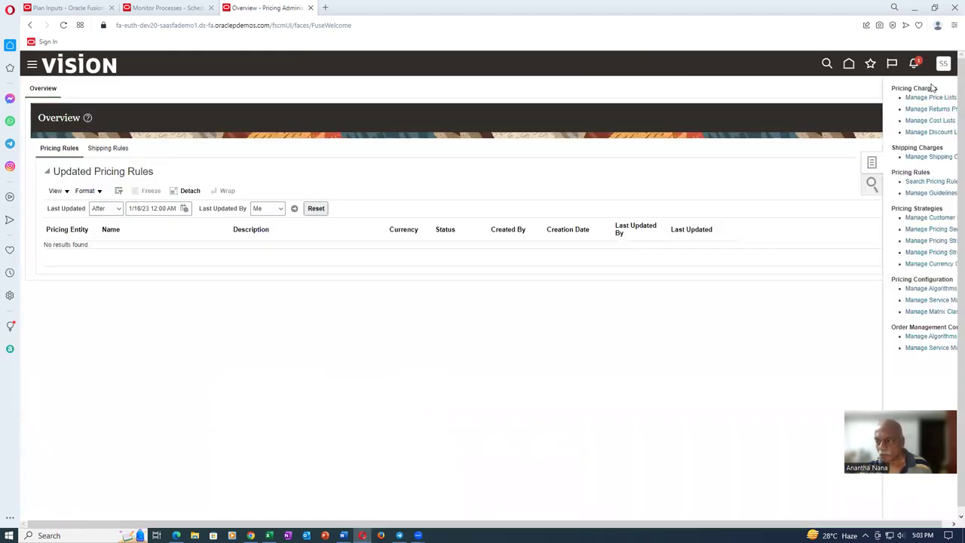
left_click(839, 98)
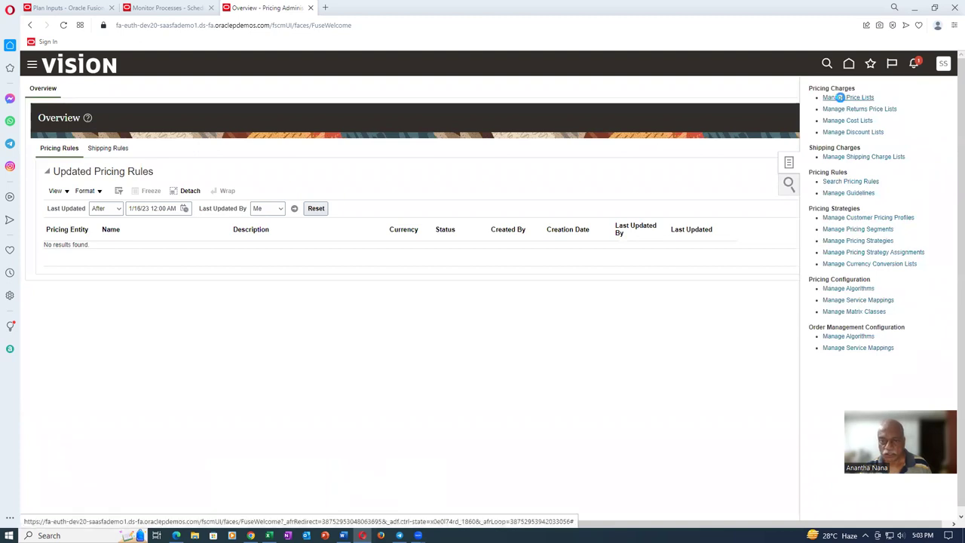
left_click(175, 185)
type("Corpor")
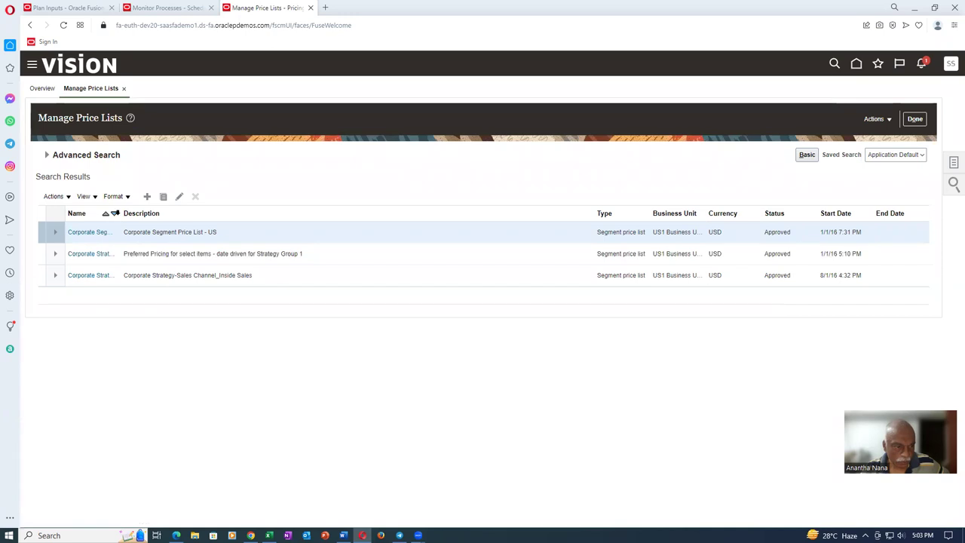
left_click_drag(119, 215, 158, 214)
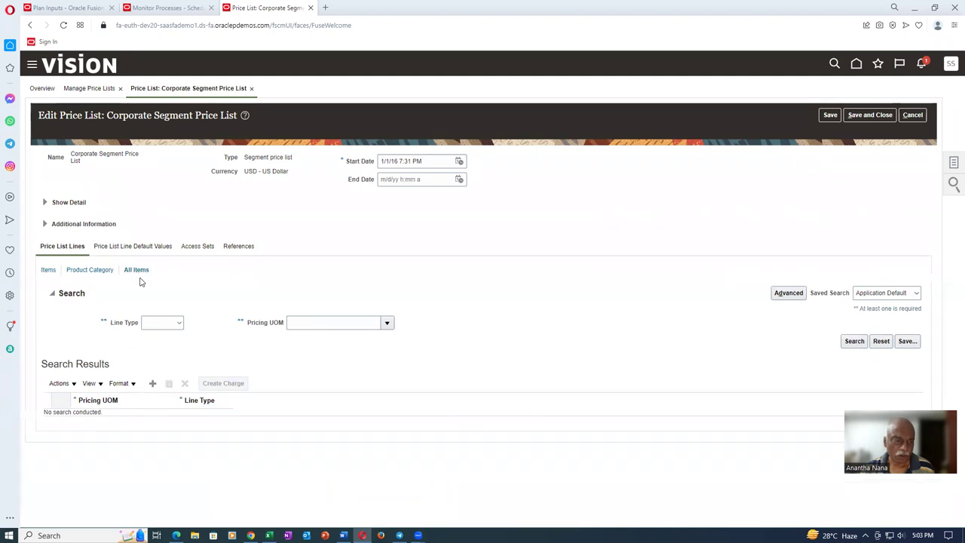
- Add an All Items price list line with pricing UOM Ea and line type Buy
left_click(153, 390)
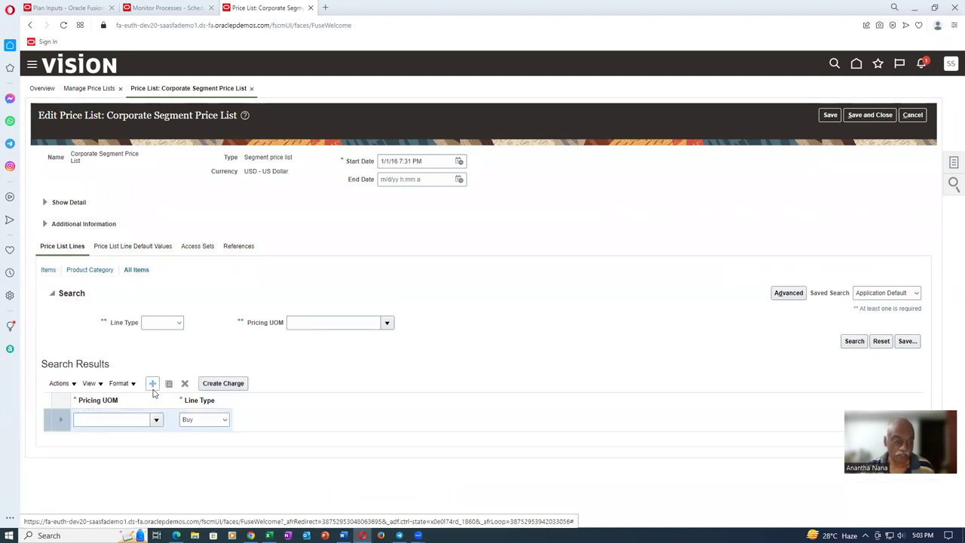
left_click(124, 419)
type("Ea")
key("Tab")
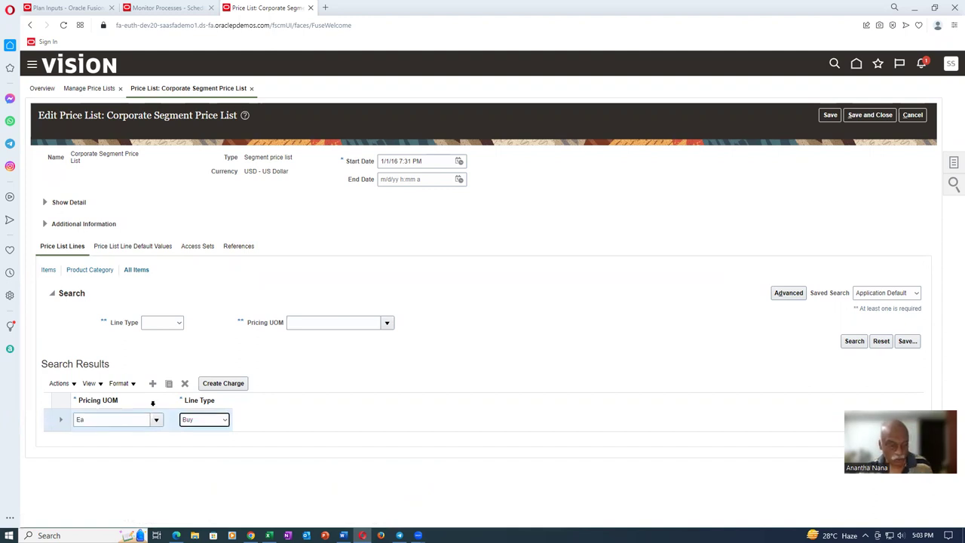
- Create a Sale Price charge for the Ea line and set its base price to 10 USD
left_click(243, 383)
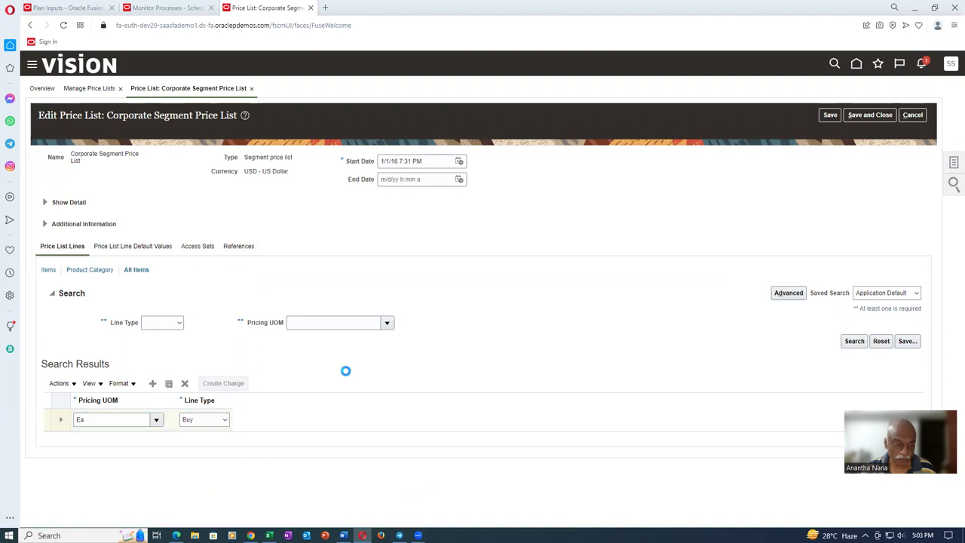
scroll(345, 375, "down", 2)
scroll(317, 397, "down", 1)
left_click(137, 416)
type("10")
key("Tab")
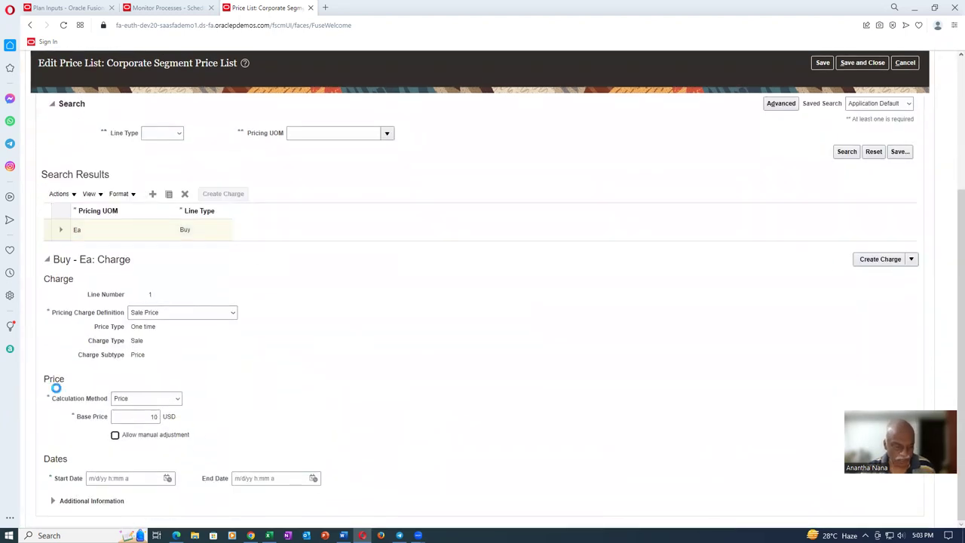
- Allow manual adjustment on the All Items Sale Price charge, set its start date to 1/26/23 11:33 AM, and save the price list
left_click(115, 435)
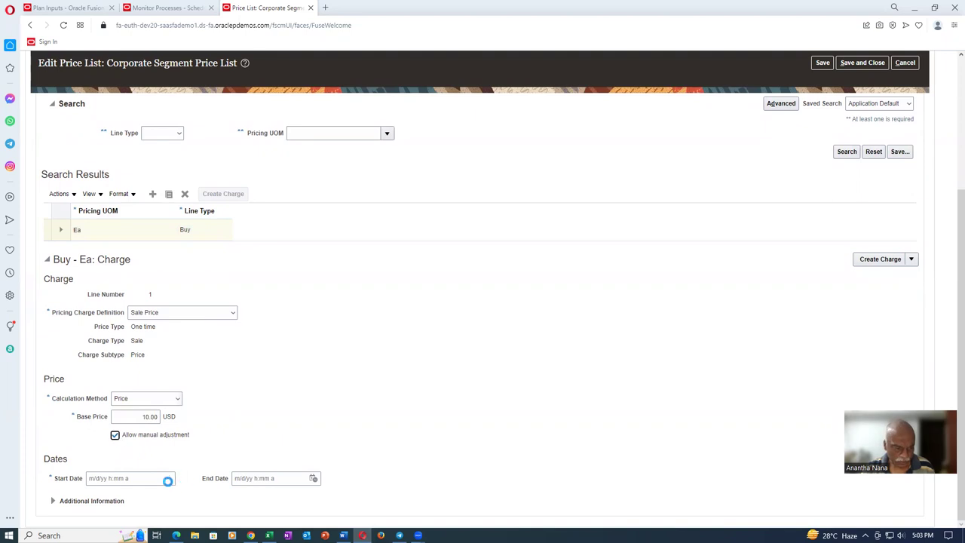
left_click(168, 479)
left_click(273, 460)
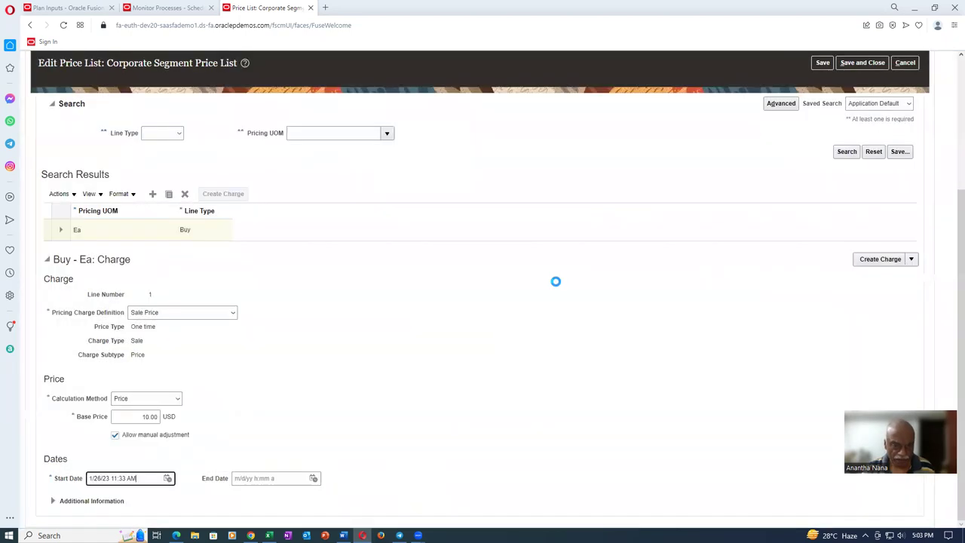
left_click(823, 62)
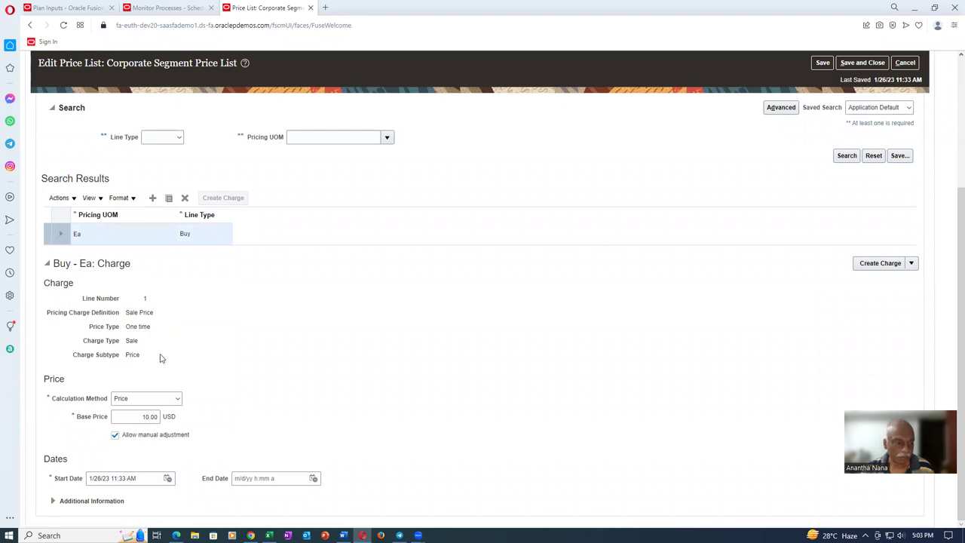
- Add an Items price list line for t01_Laptop_Model with pricing UOM Ea and line type Buy
scroll(194, 347, "up", 2)
left_click(45, 186)
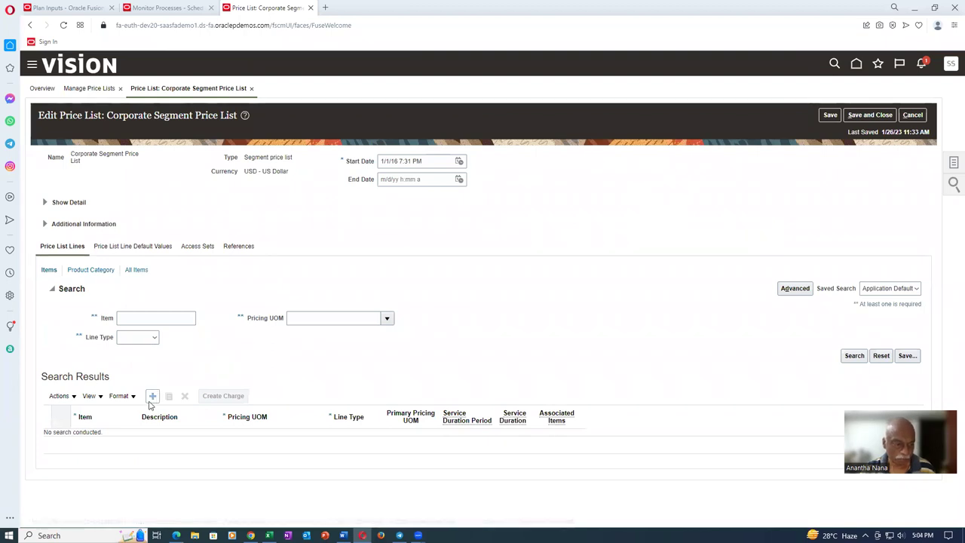
left_click(98, 441)
key("ctrl+v")
key("Tab")
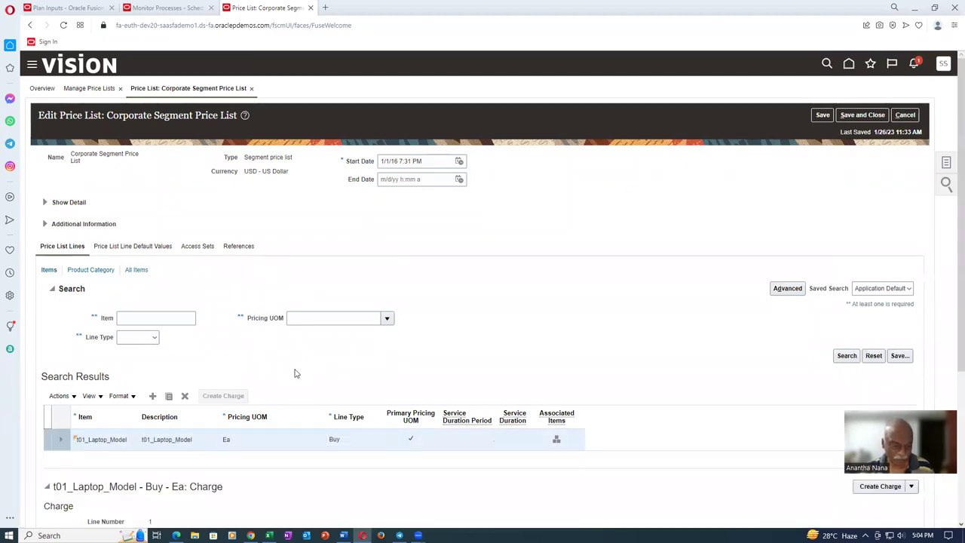
- Set the base price of the t01_Laptop_Model Sale Price charge to 100 USD
scroll(296, 373, "down", 3)
scroll(297, 379, "down", 1)
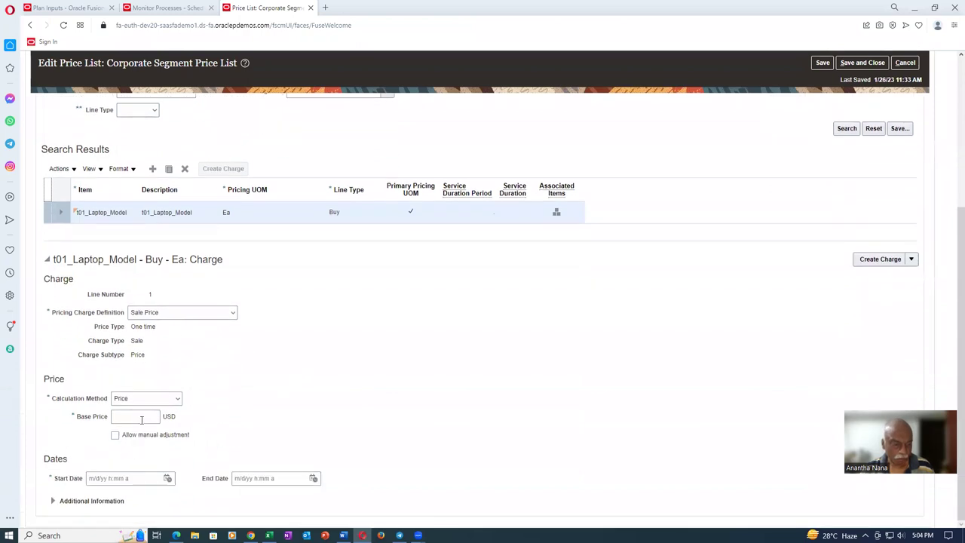
left_click(140, 419)
type("100")
key("Tab")
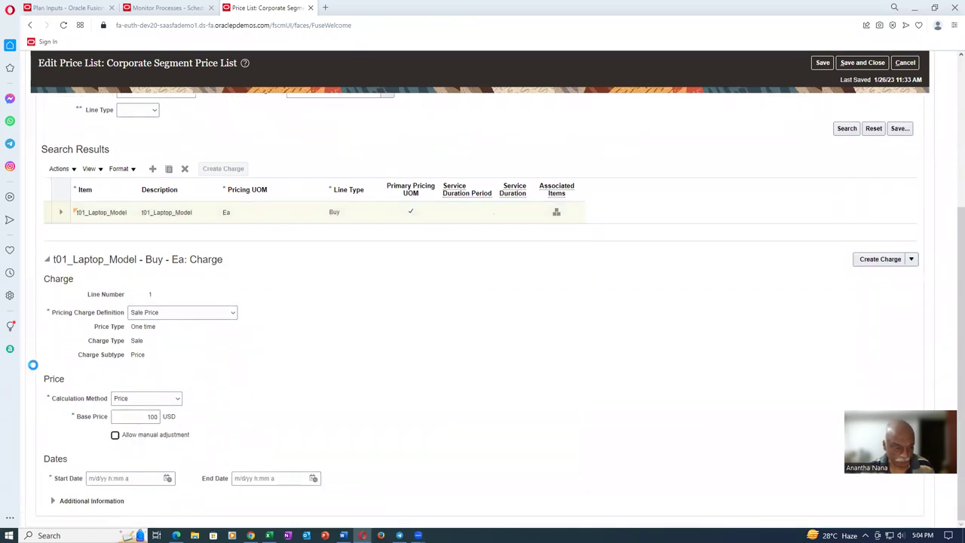
- Allow manual adjustment on the t01_Laptop_Model charge, set its start date to 1/26/23 11:34 AM, and save the price list
left_click(116, 436)
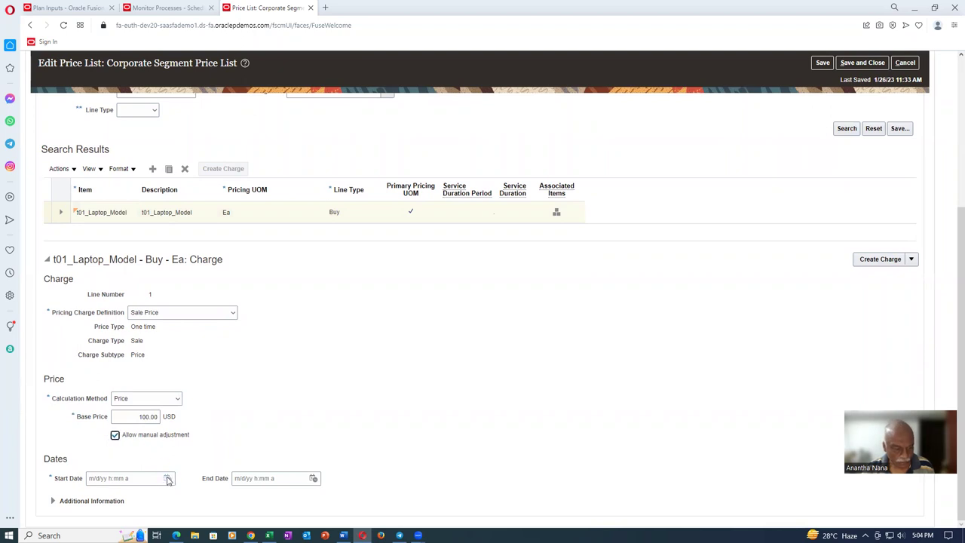
left_click(168, 481)
left_click(271, 460)
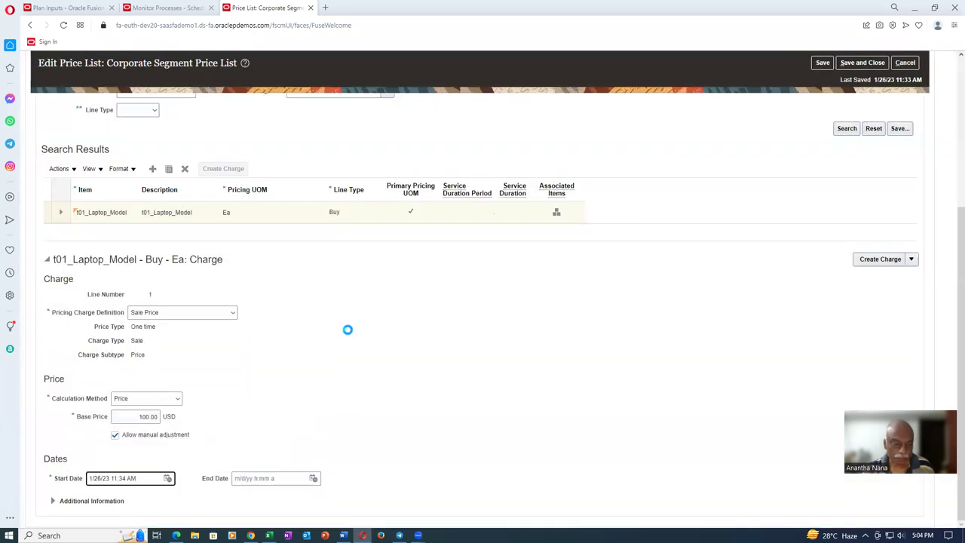
scroll(356, 347, "up", 5)
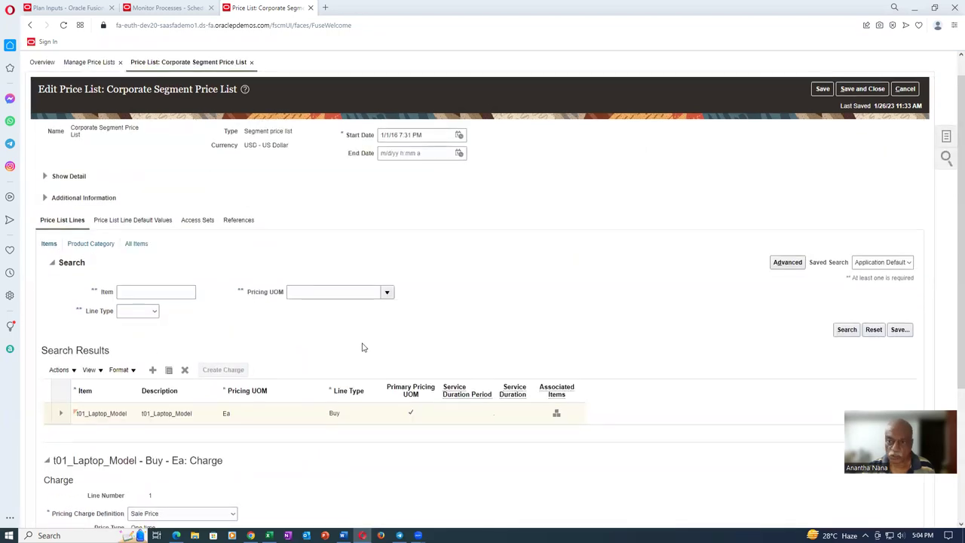
left_click(823, 115)
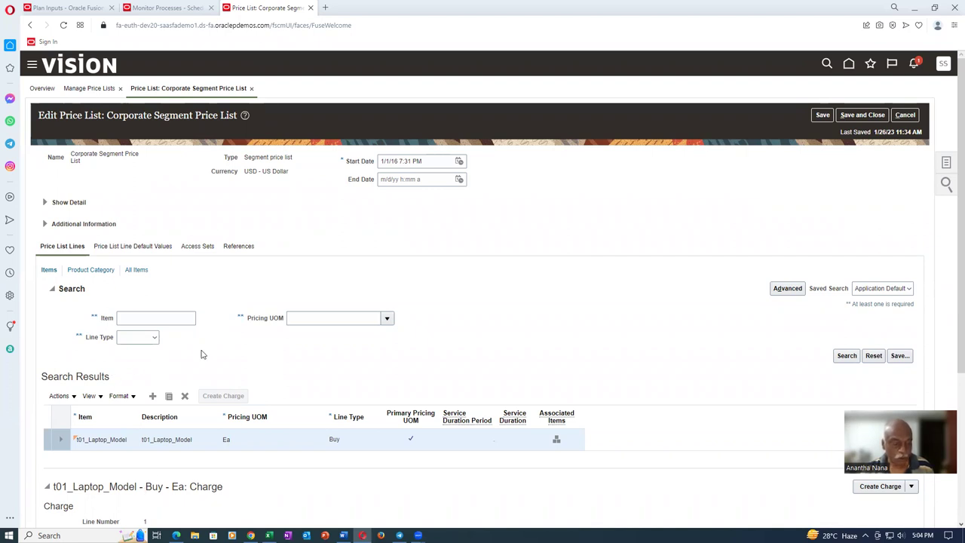
- Copy the item name t01_i5_Laptop from the Excel workbook and add it to the price list as a Buy item line
key("alt+Tab")
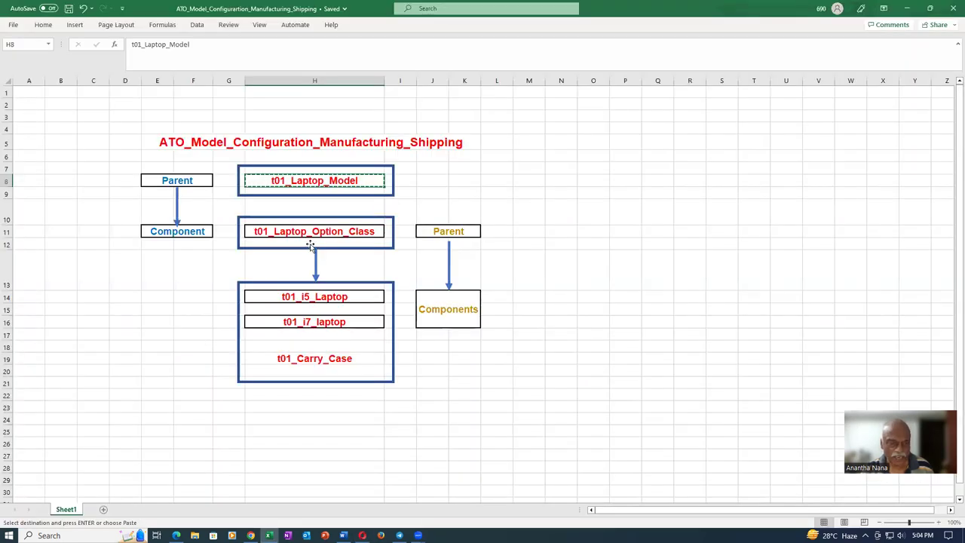
left_click(315, 296)
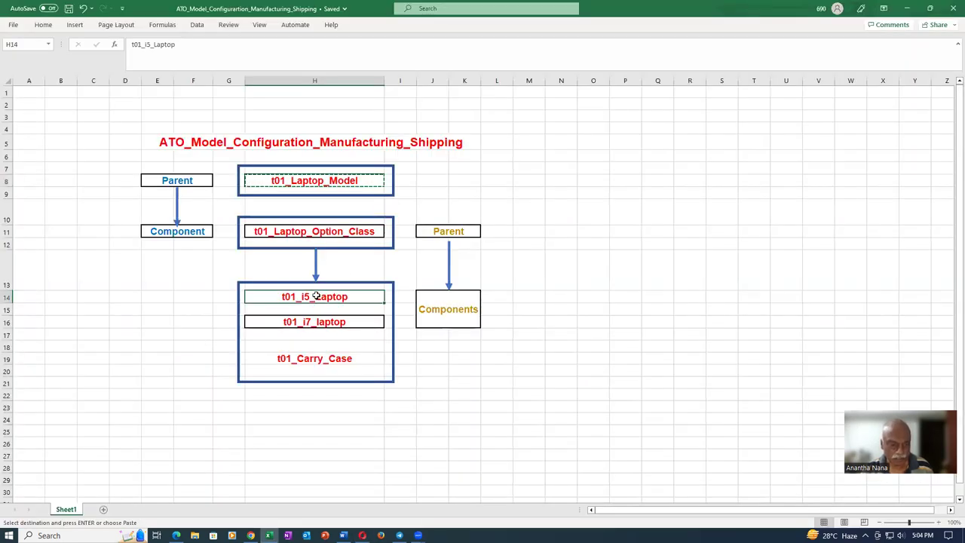
key("ctrl+c")
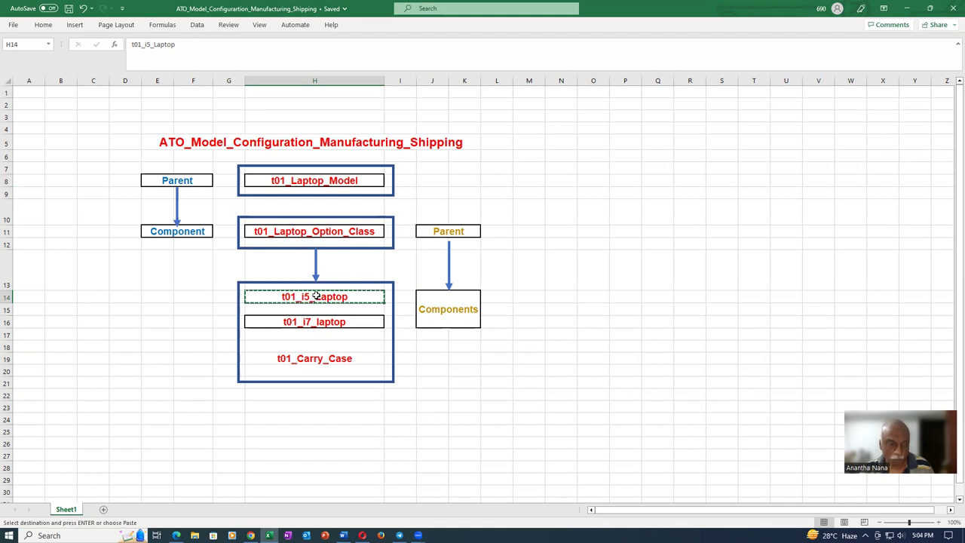
key("alt+Tab")
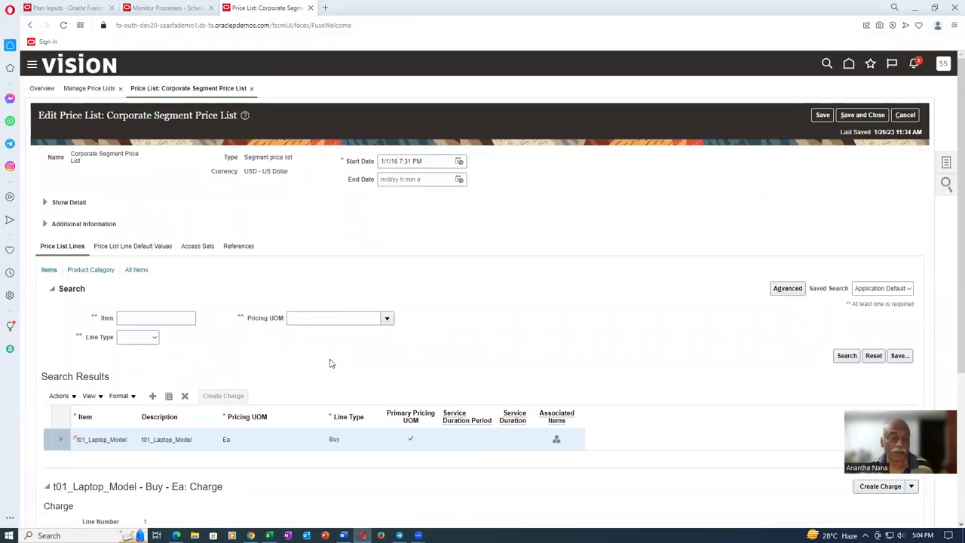
left_click(152, 396)
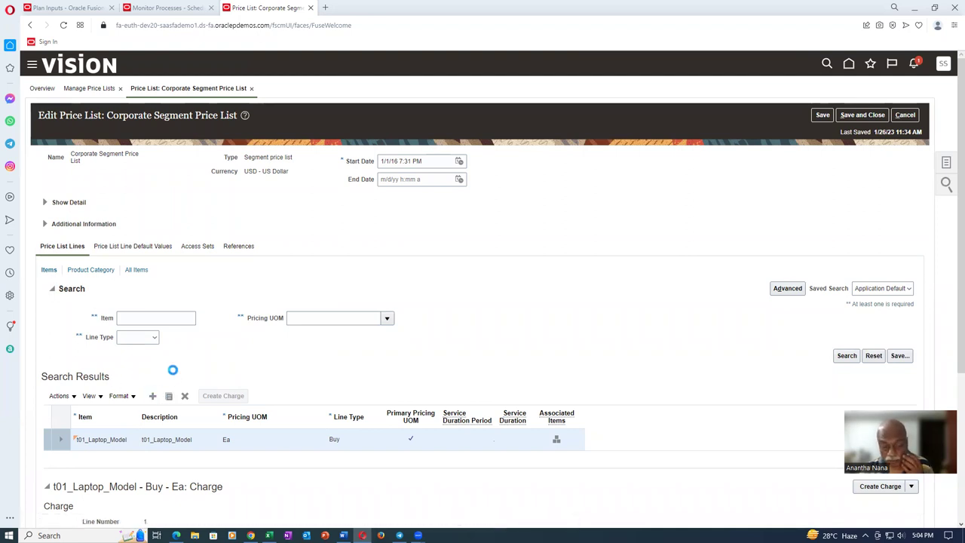
left_click(95, 439)
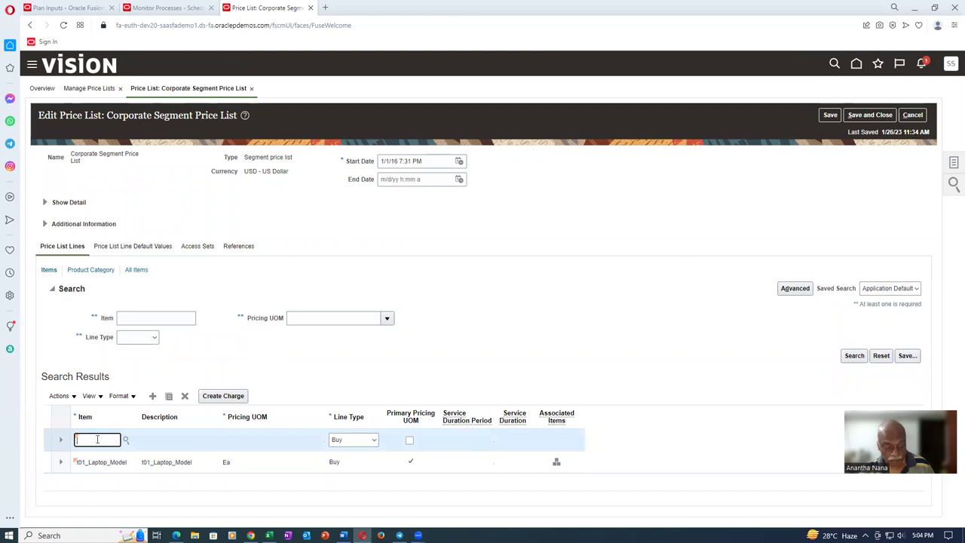
type("t01_i5_Laptop")
key("Tab")
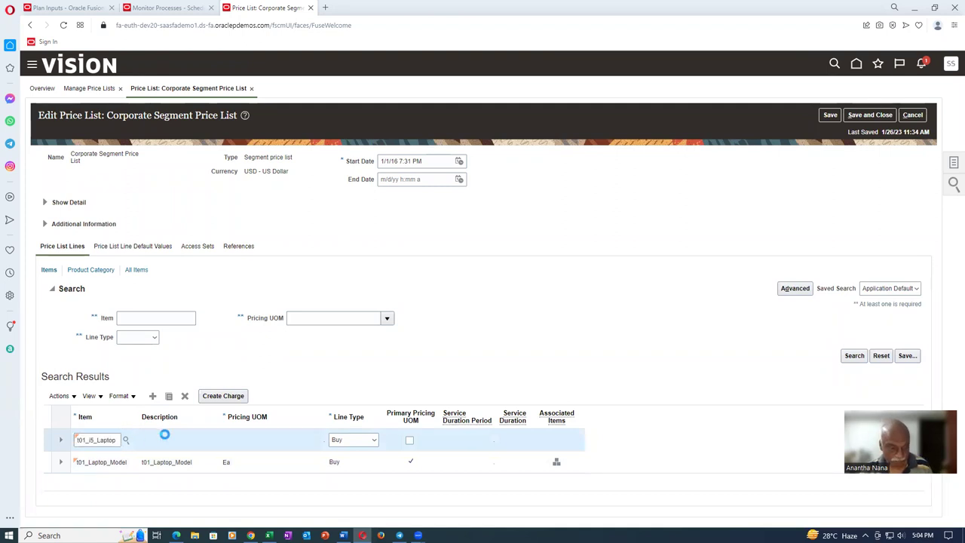
- Create a Sale Price charge for the t01_i5_Laptop line with a base price of 110 USD
left_click(226, 397)
scroll(241, 408, "down", 3)
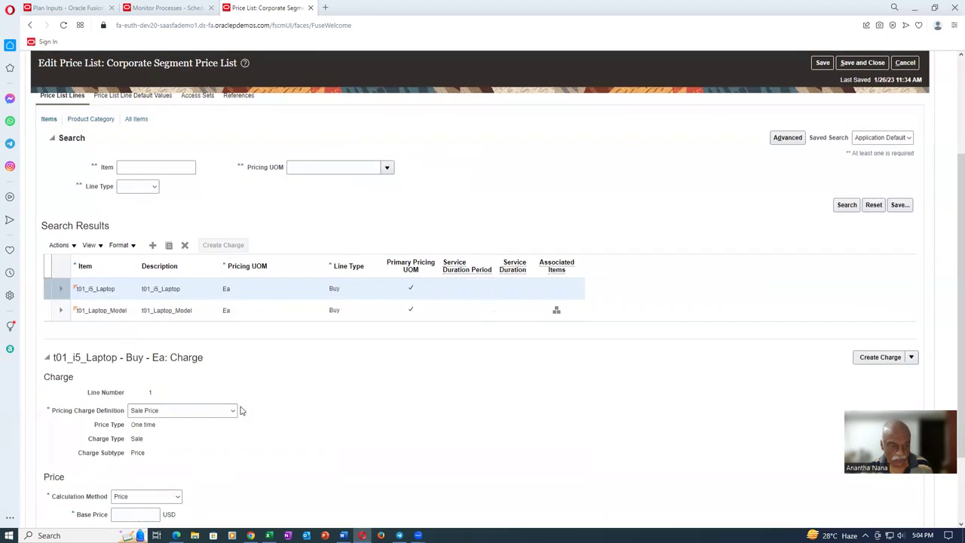
left_click(133, 416)
type("110")
key("Tab")
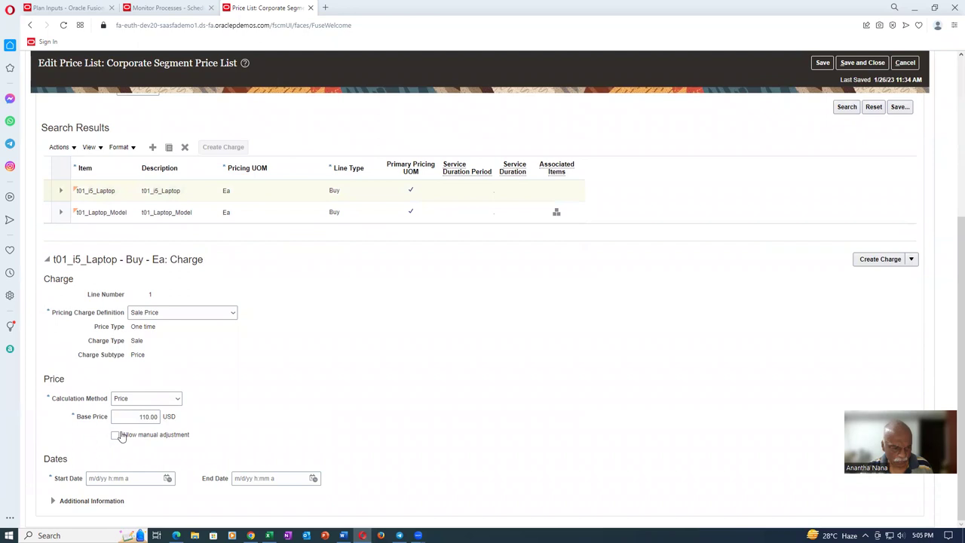
- Allow manual adjustment on the t01_i5_Laptop charge, set its start date to 1/26/23 11:34 AM, and save the price list
left_click(117, 435)
left_click(169, 479)
left_click(275, 457)
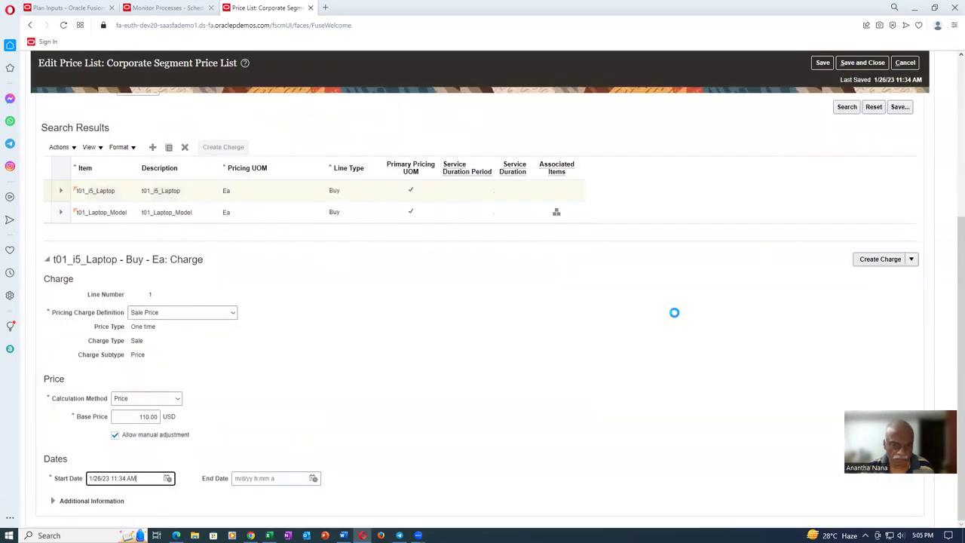
left_click(822, 63)
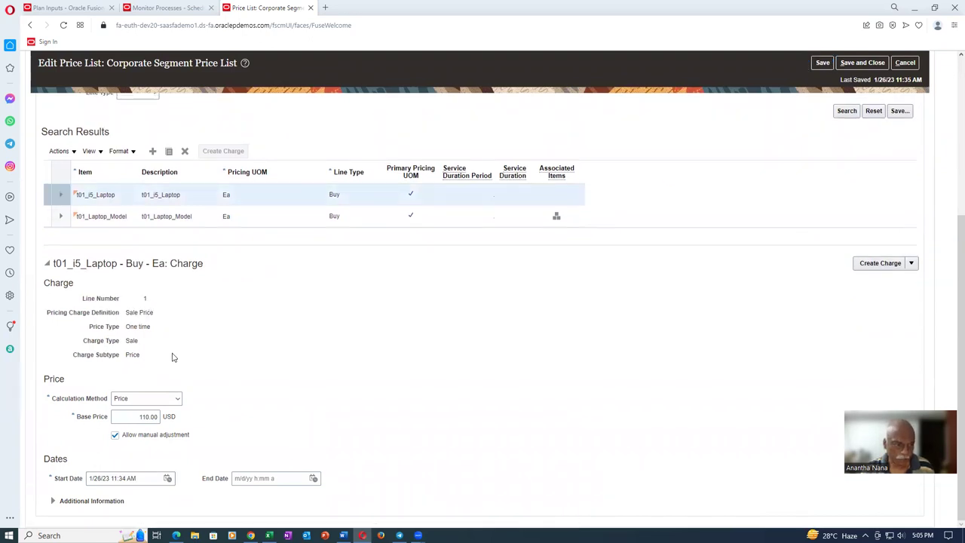
- Copy the item name t01_i7_laptop from the Excel workbook and add it to the price list as a Buy line with pricing UOM Ea
scroll(172, 357, "up", 3)
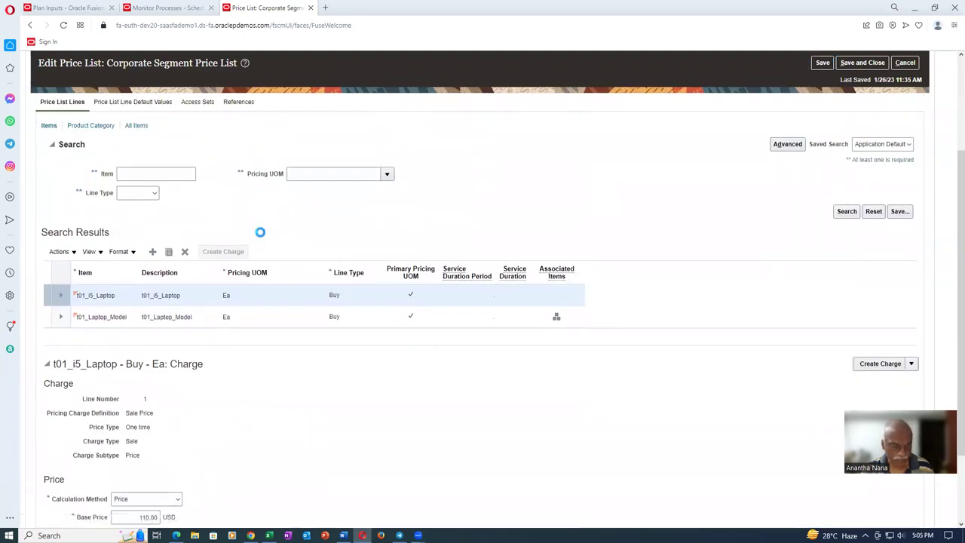
scroll(260, 234, "up", 3)
key("alt+Tab")
key("ctrl+c")
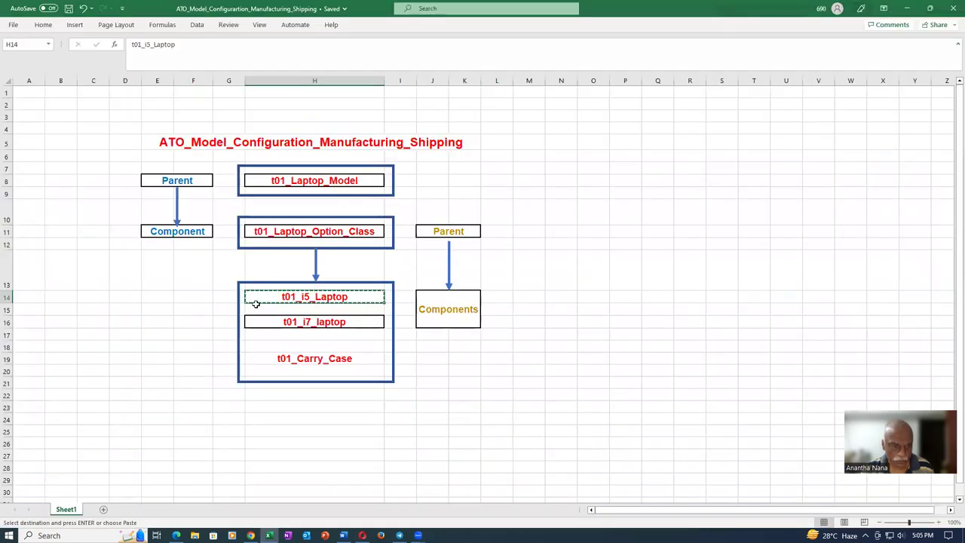
left_click(285, 321)
key("ctrl+c")
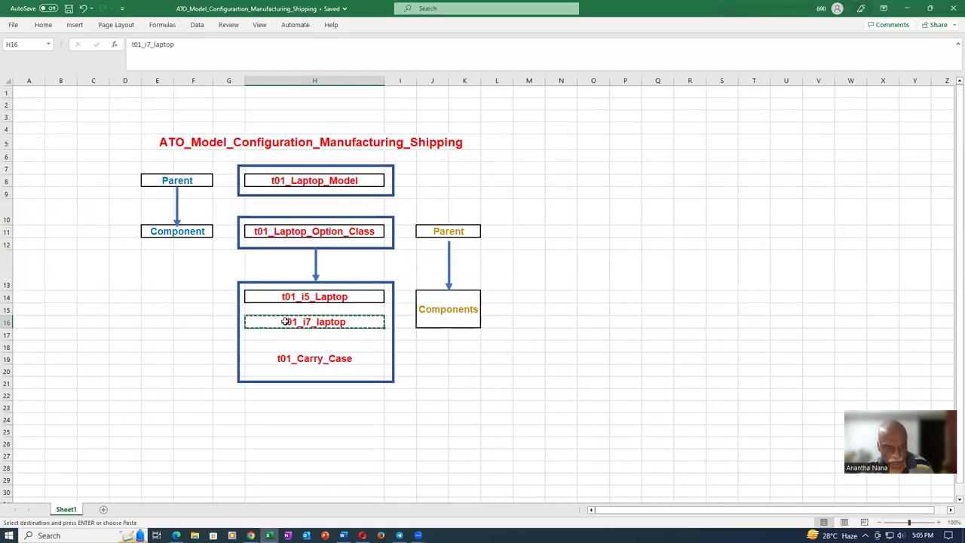
key("alt+Tab")
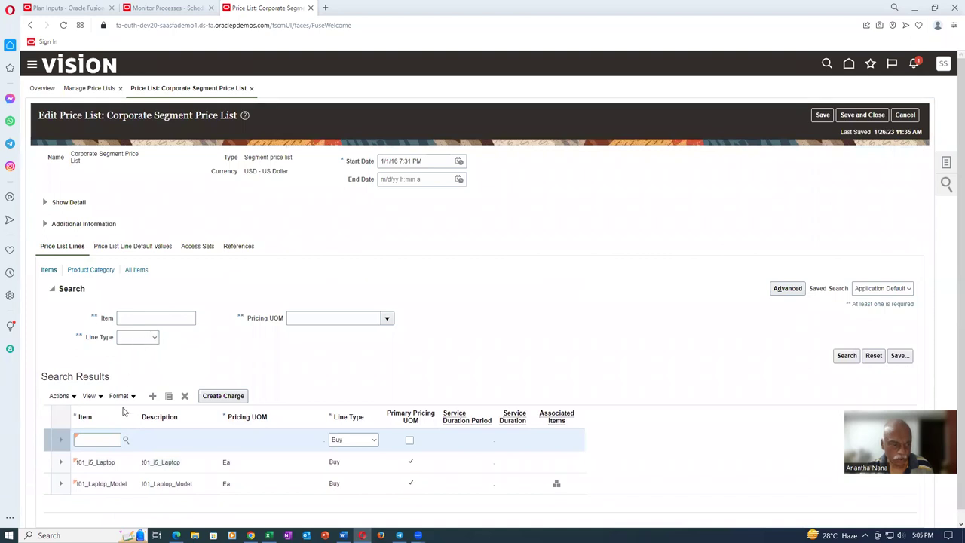
left_click(107, 439)
key("ctrl+v")
key("Tab")
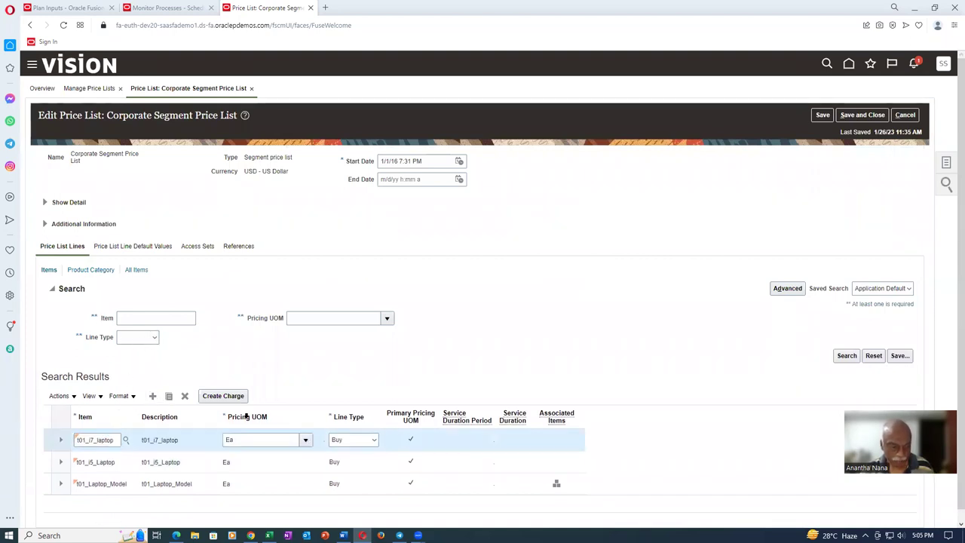
- Create a Sale Price charge for the t01_i7_laptop line with a base price of 120 USD
left_click(224, 396)
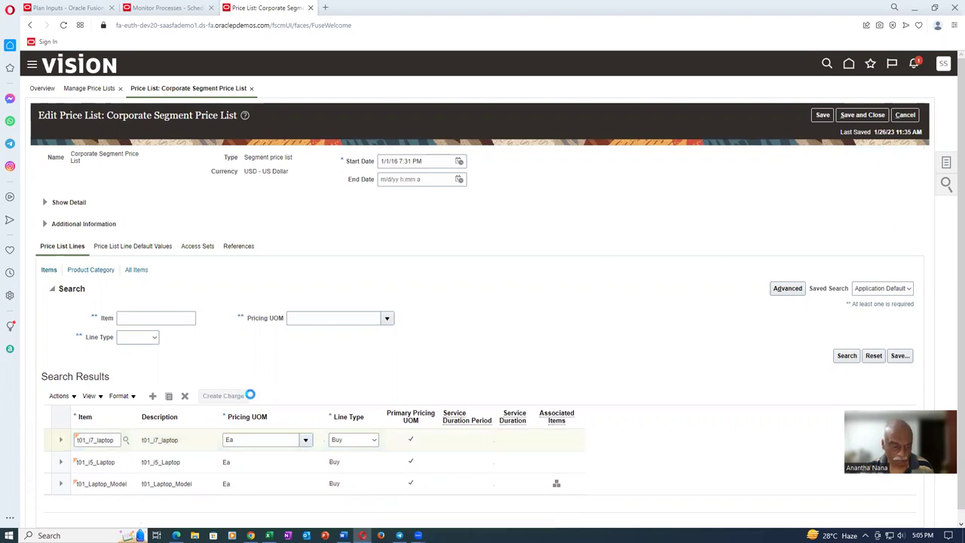
scroll(240, 392, "down", 4)
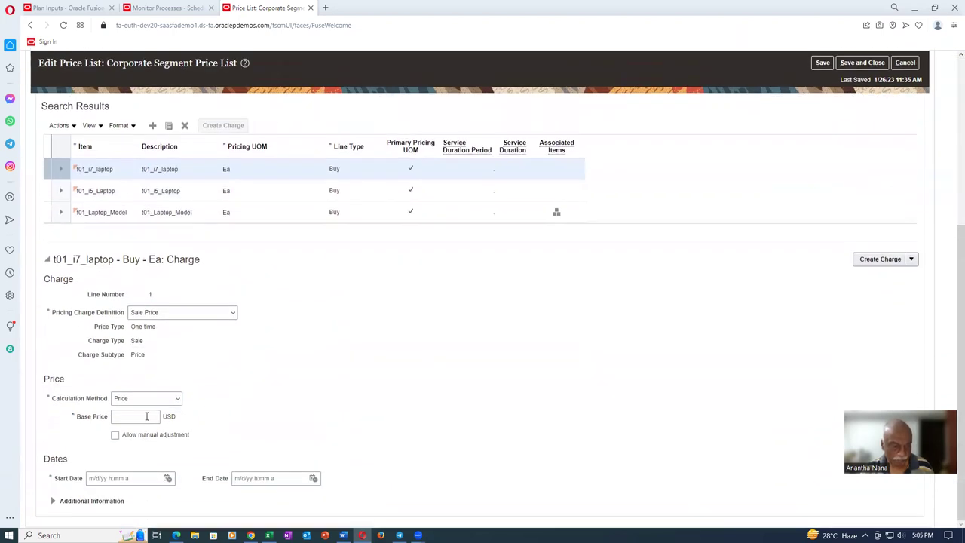
left_click(140, 417)
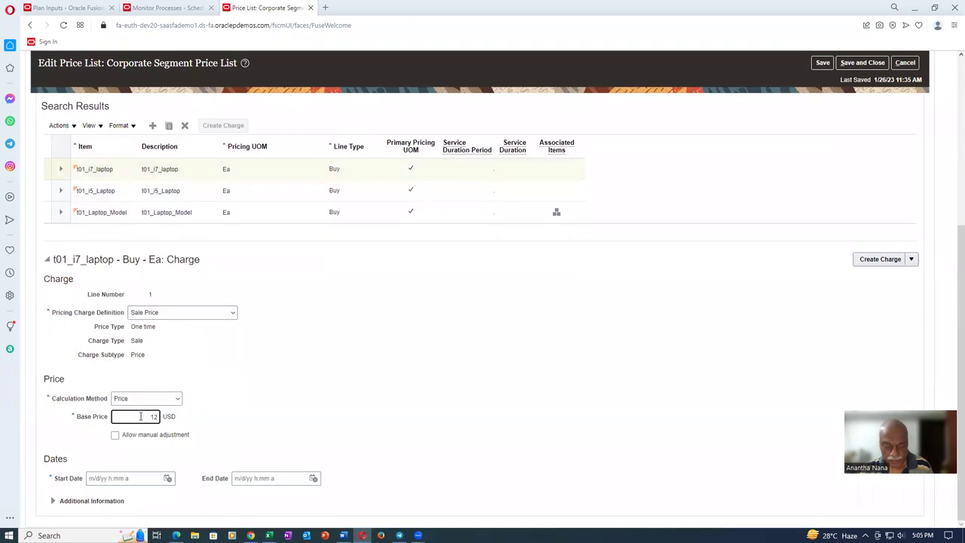
- Allow manual adjustment on the t01_i7_laptop charge, set its start date to 1/26/23 11:35 AM, and save and close the price list
left_click(114, 435)
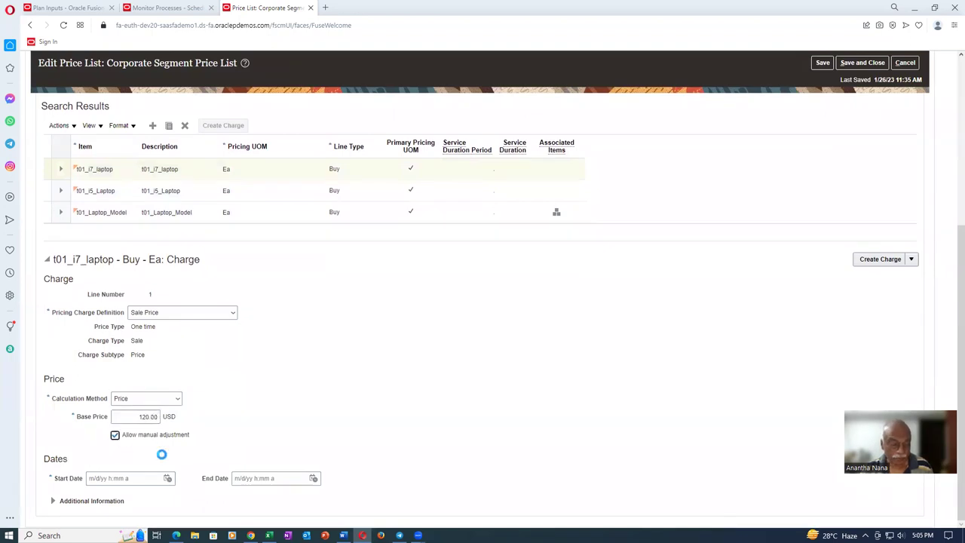
left_click(167, 478)
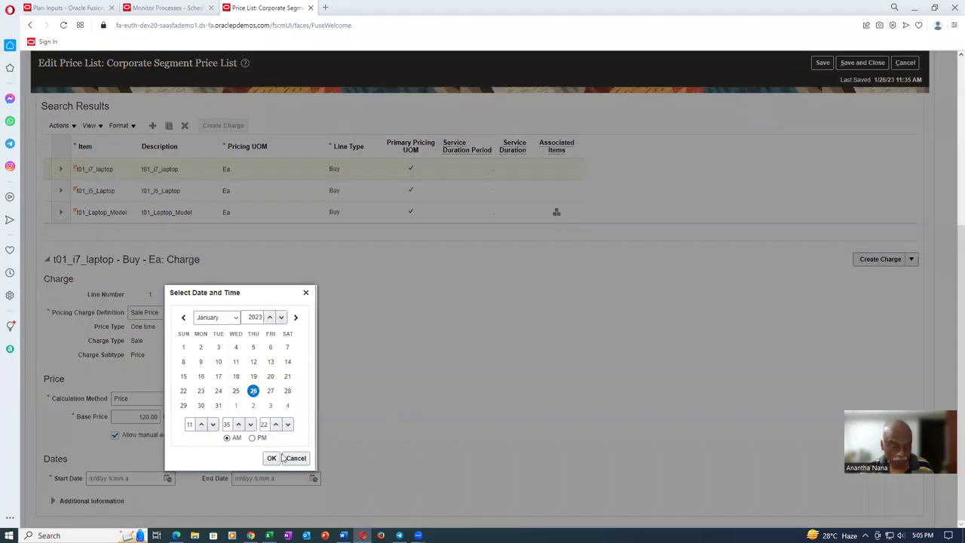
left_click(271, 458)
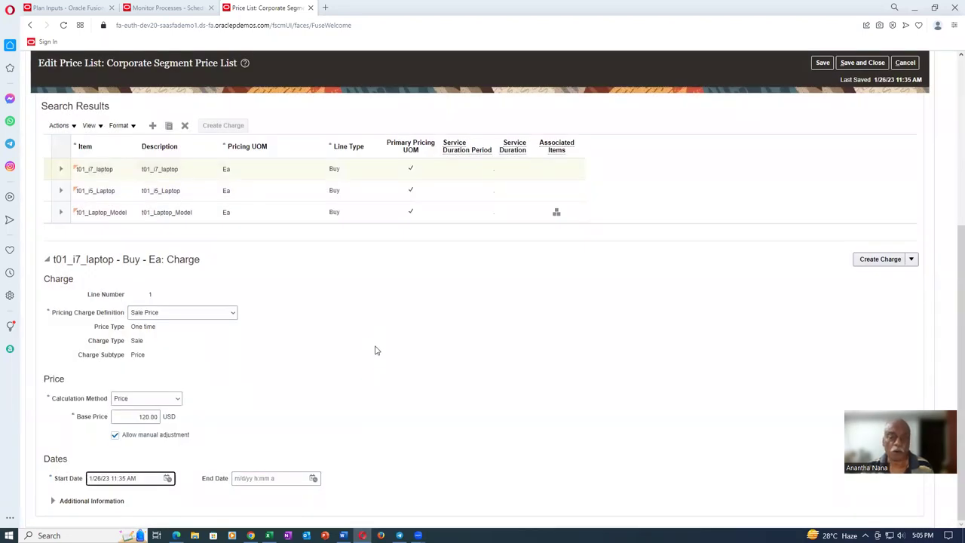
scroll(375, 354, "up", 5)
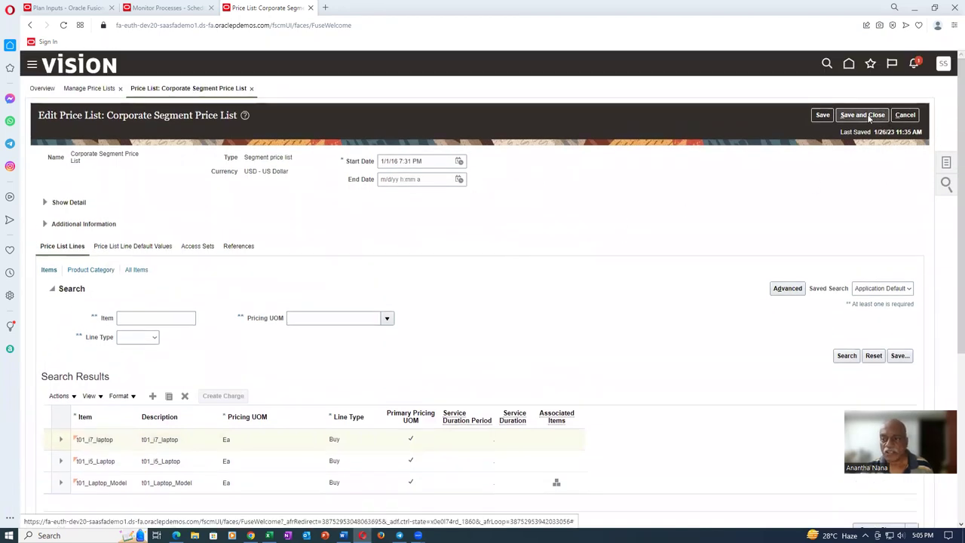
left_click(869, 117)
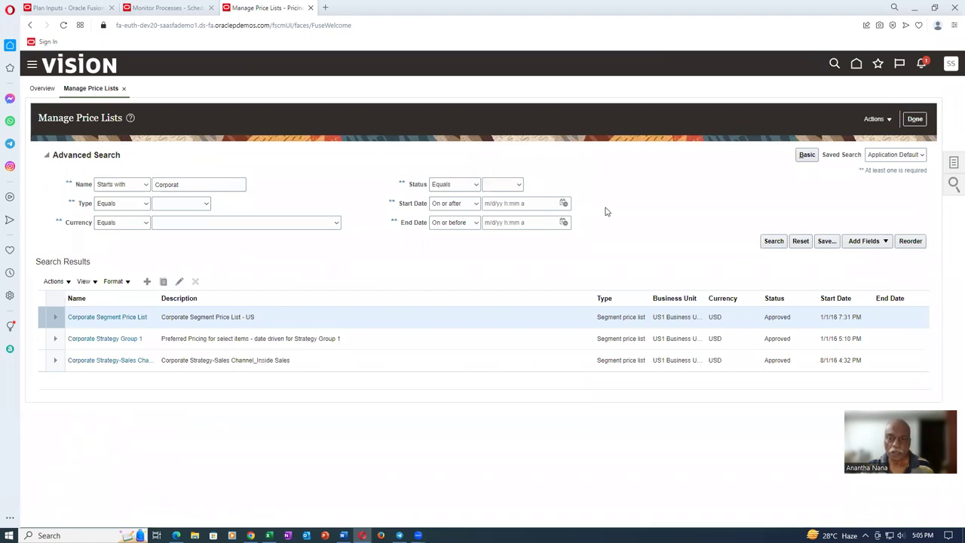
- Refresh the scheduled process list, then search the plan inputs for items starting with t01 and widen the Item column
left_click(174, 8)
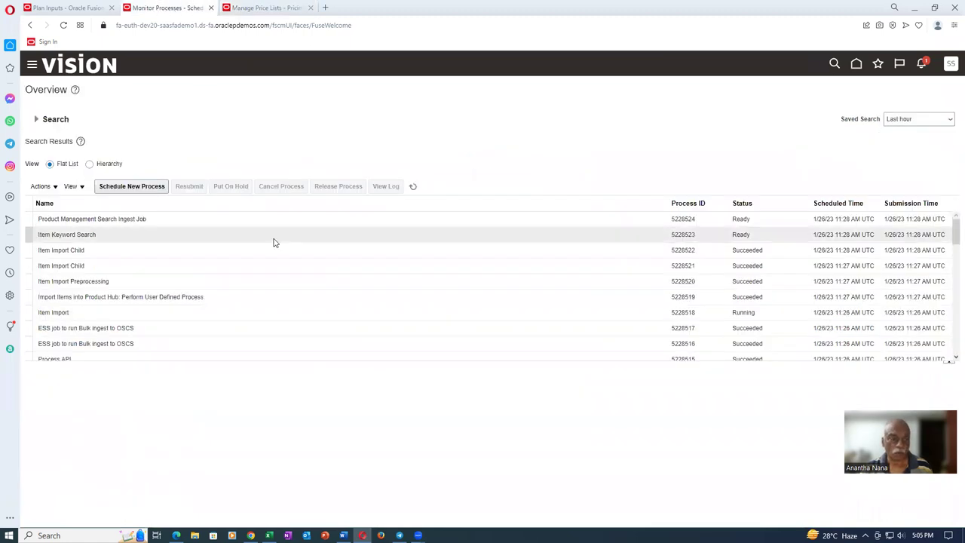
left_click(413, 187)
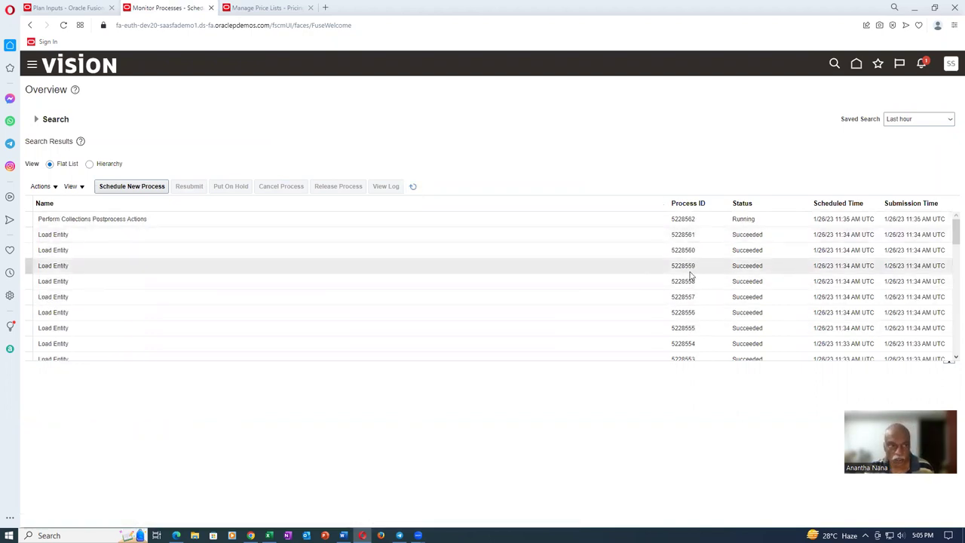
left_click(50, 7)
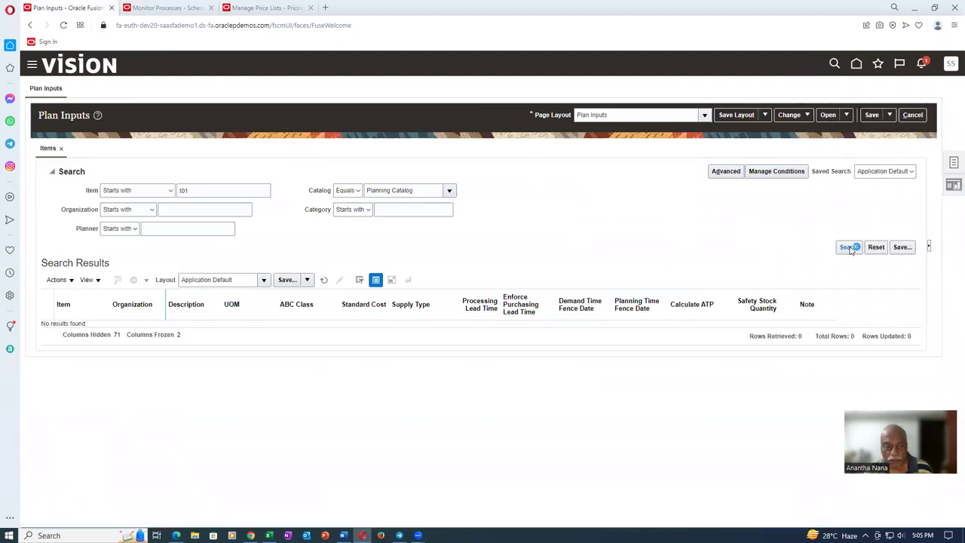
key("Return")
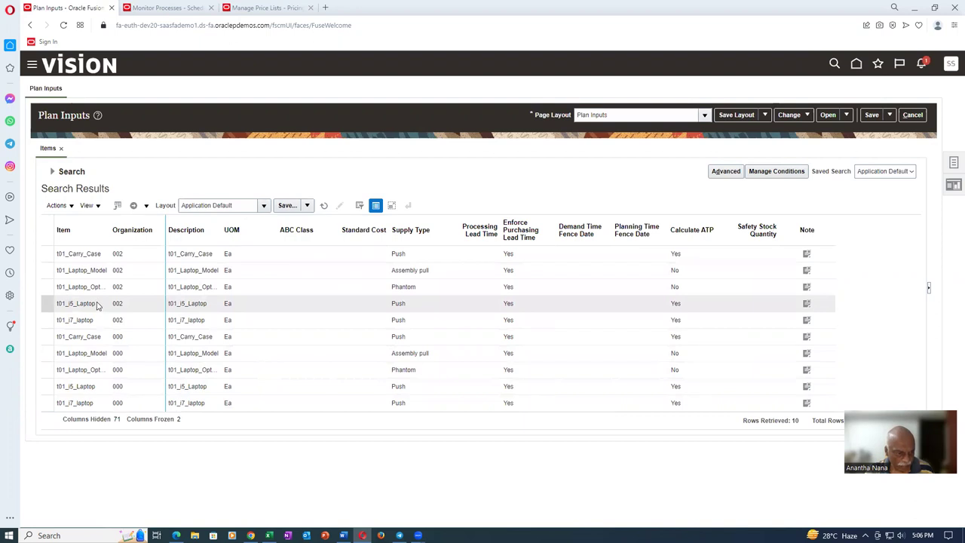
left_click_drag(108, 232, 150, 231)
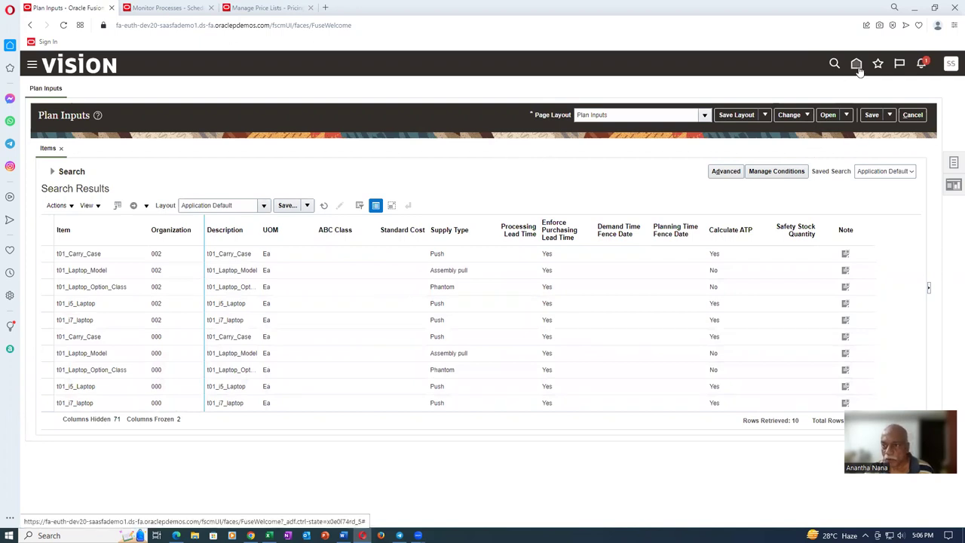
- Create an ATP rule in Global Order Promising with t01_sc_atp as both its name and description
left_click(856, 65)
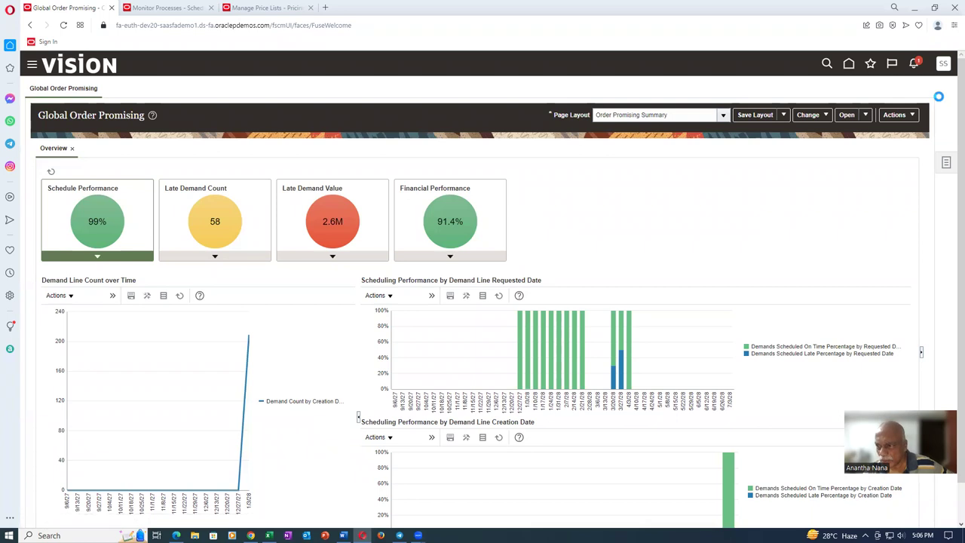
left_click(850, 99)
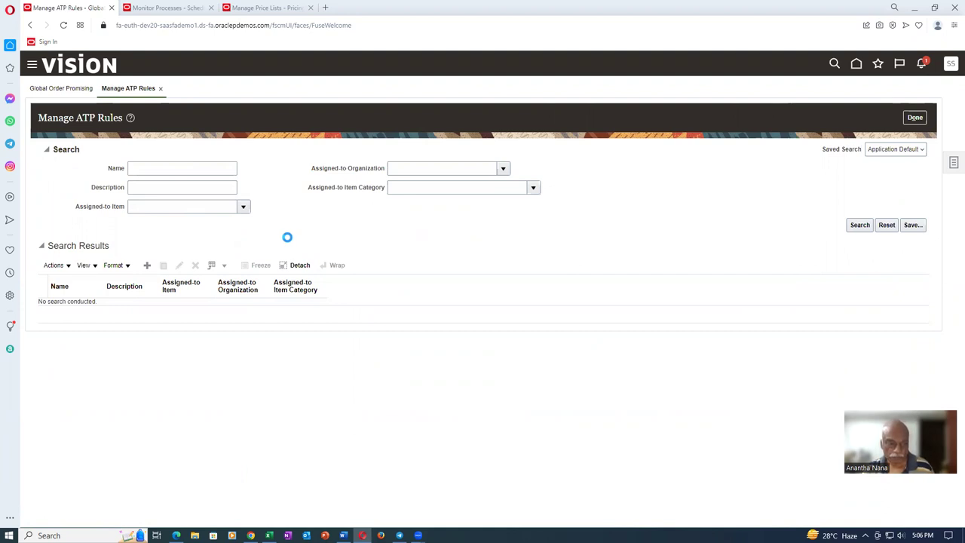
left_click(178, 157)
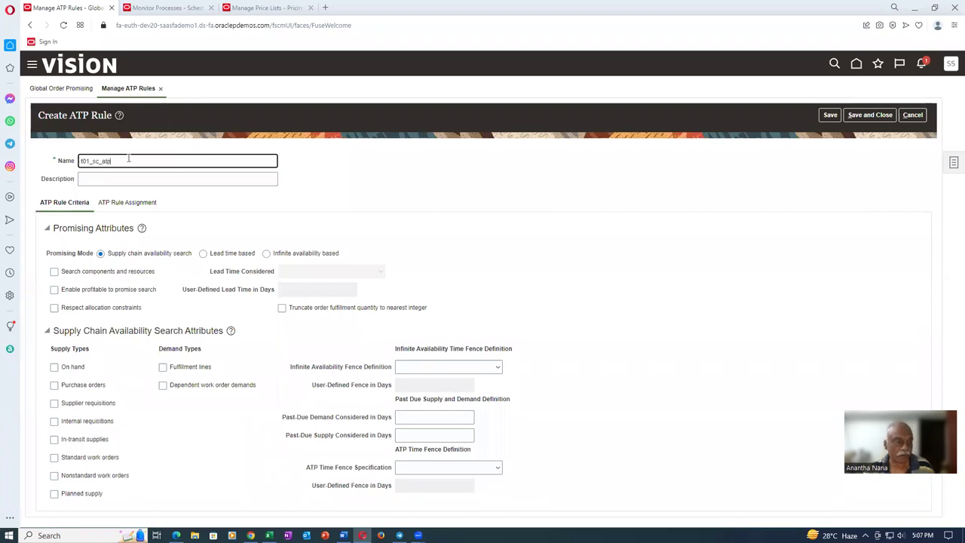
left_click_drag(120, 161, 55, 171)
key("ctrl+c")
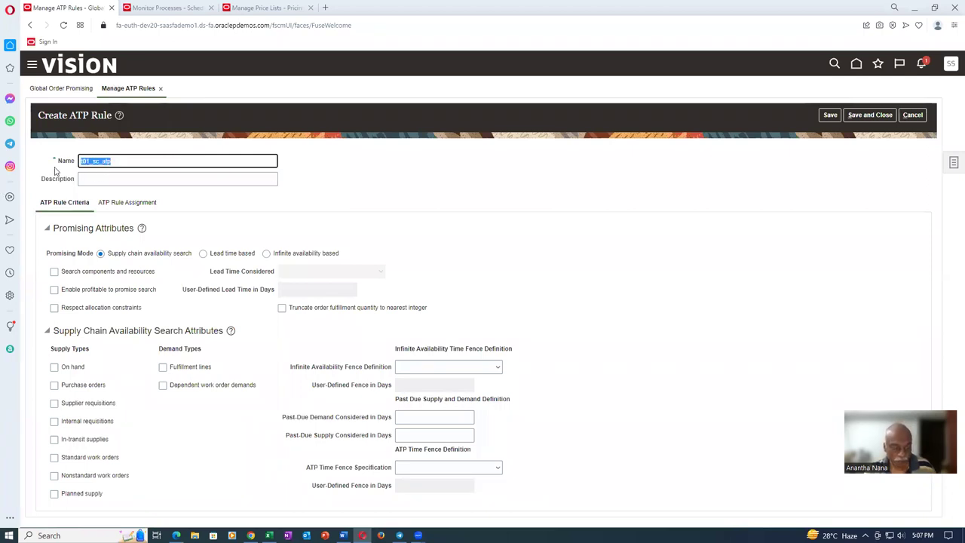
left_click(134, 175)
key("ctrl+v")
- Enable component and resource search, profitable-to-promise search and allocation constraints for the supply chain availability search mode
left_click(54, 272)
left_click(54, 290)
left_click(55, 307)
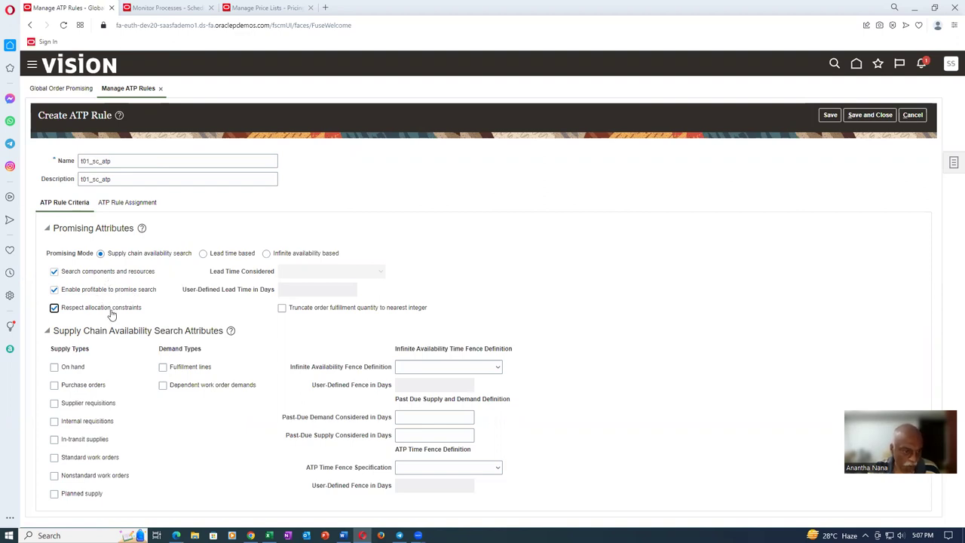
- Include all supply types, from on hand to planned supply, and both demand types, fulfillment lines and dependent work order demands
left_click(53, 367)
left_click(54, 385)
left_click(54, 404)
left_click(54, 422)
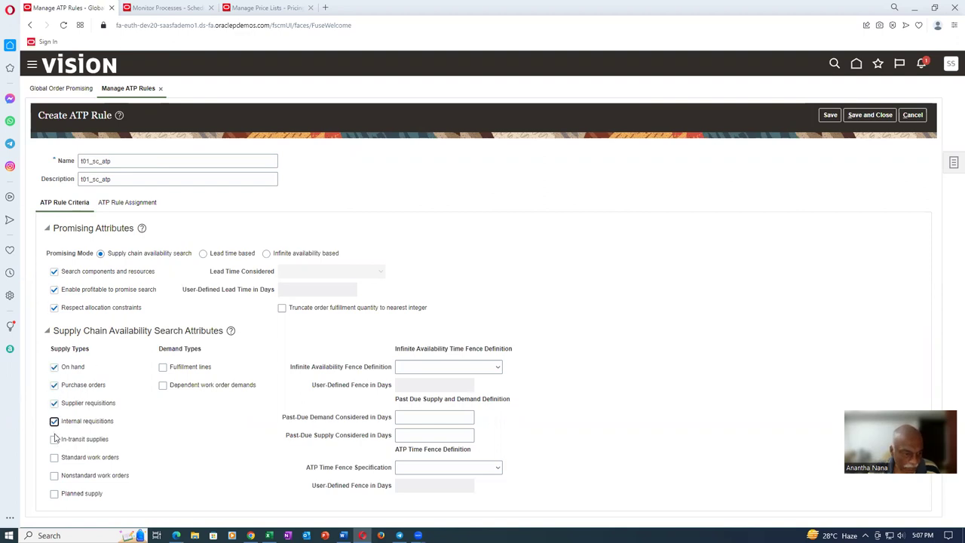
left_click(55, 440)
left_click(54, 458)
left_click(54, 476)
left_click(54, 494)
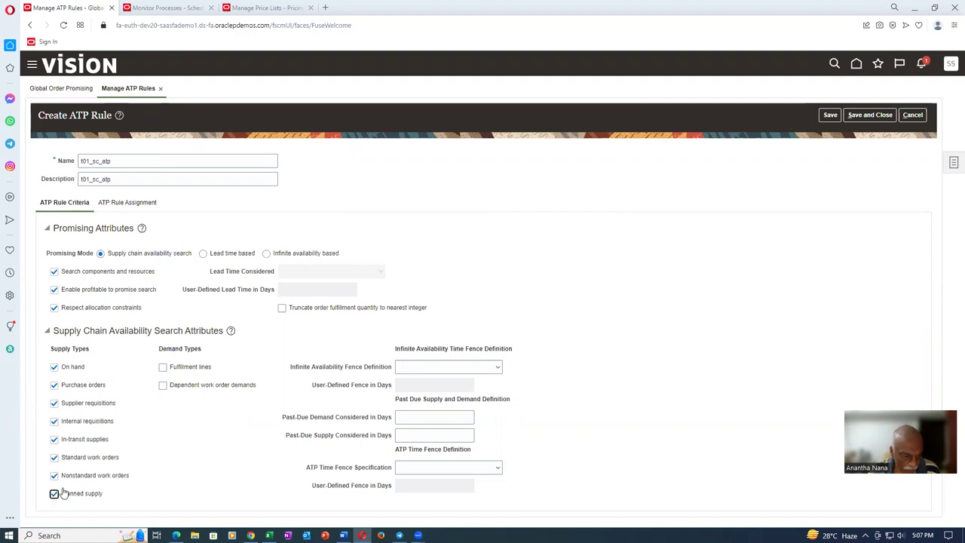
left_click(162, 369)
left_click(163, 385)
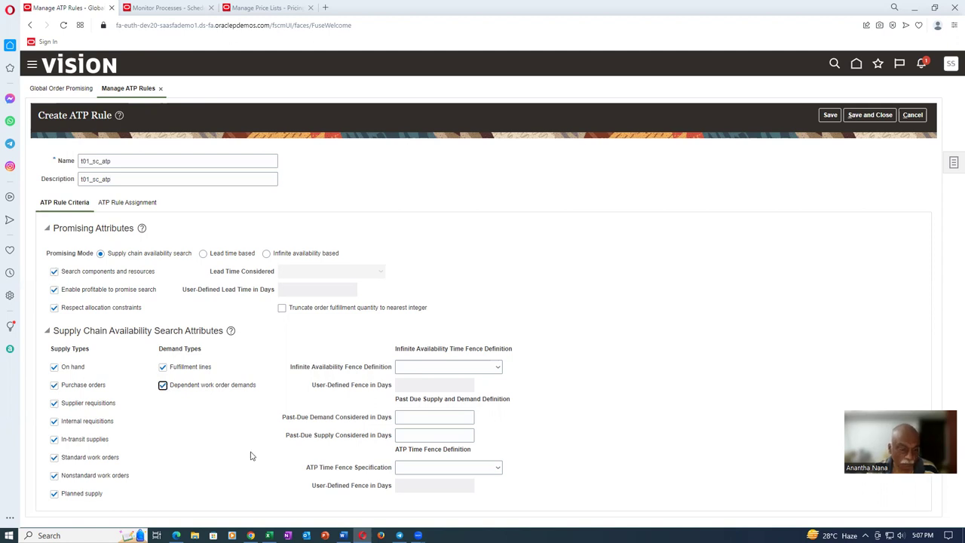
- Set the infinite availability fence to a user-defined lead time of 50 days and past-due demand and supply to 50 days each
left_click(460, 370)
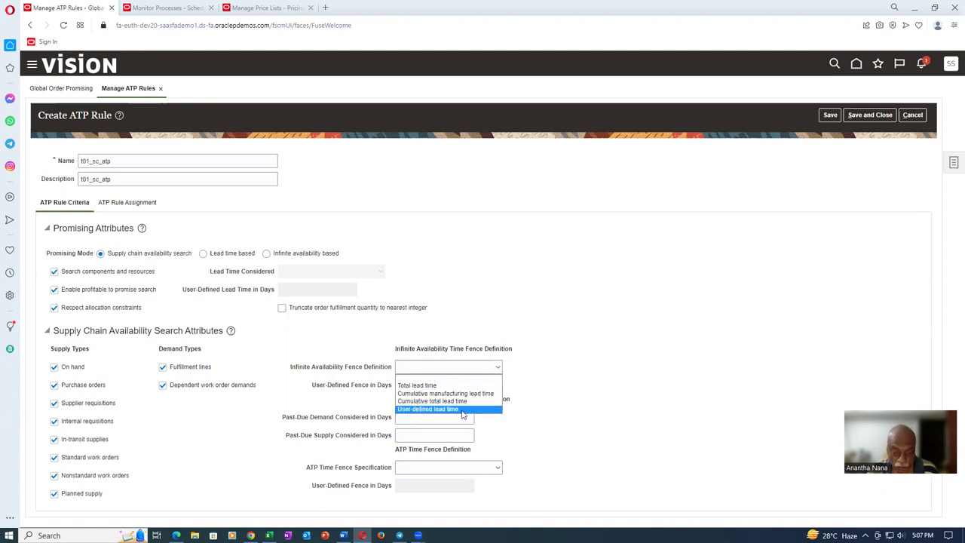
left_click(462, 409)
left_click(446, 385)
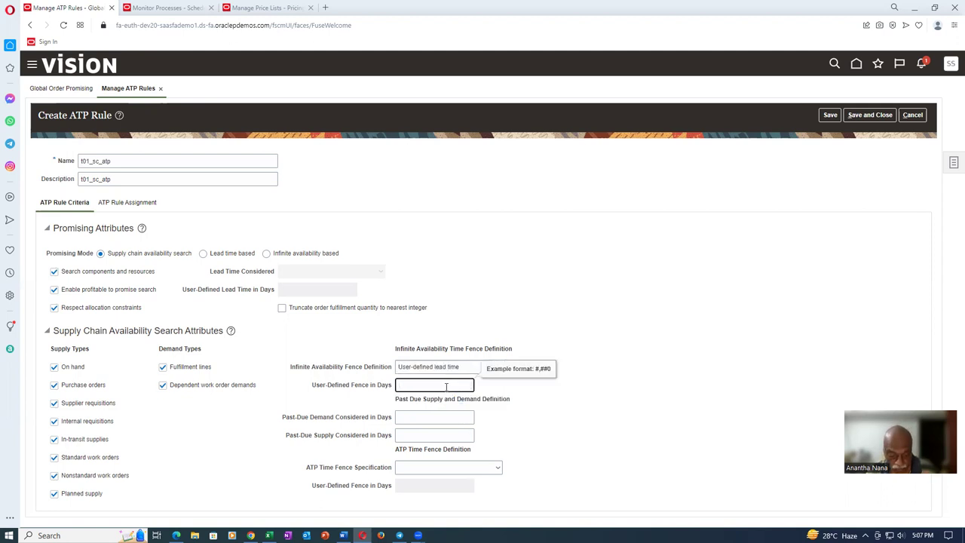
type("50")
left_click(447, 419)
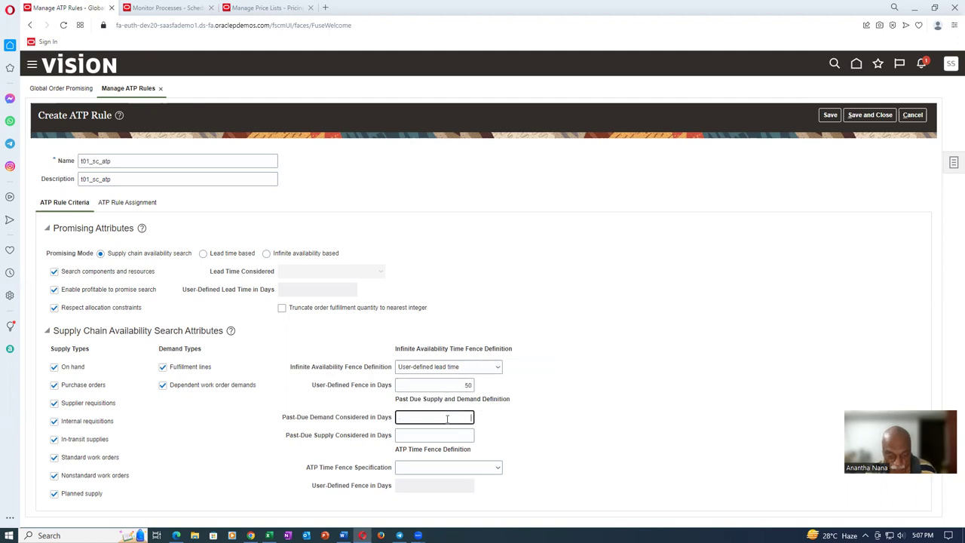
left_click(448, 435)
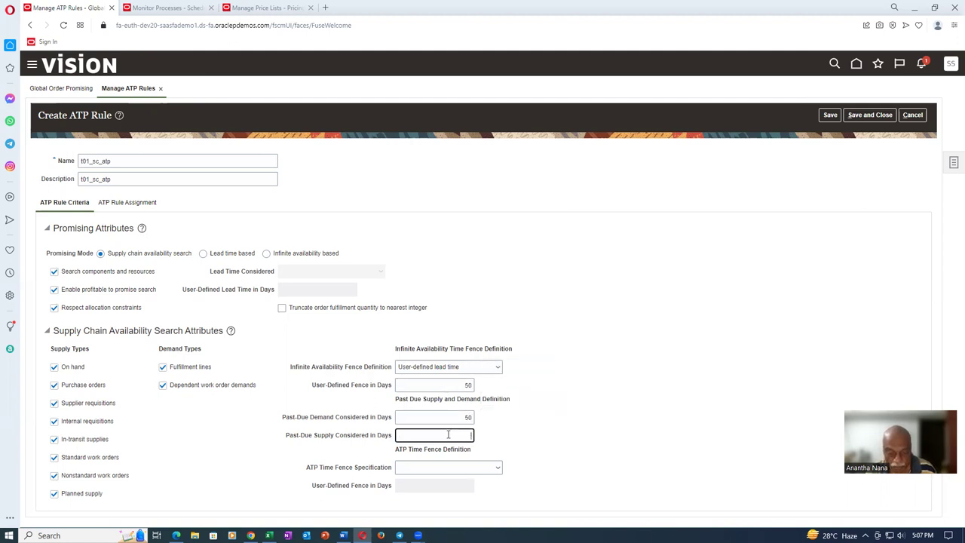
type("50")
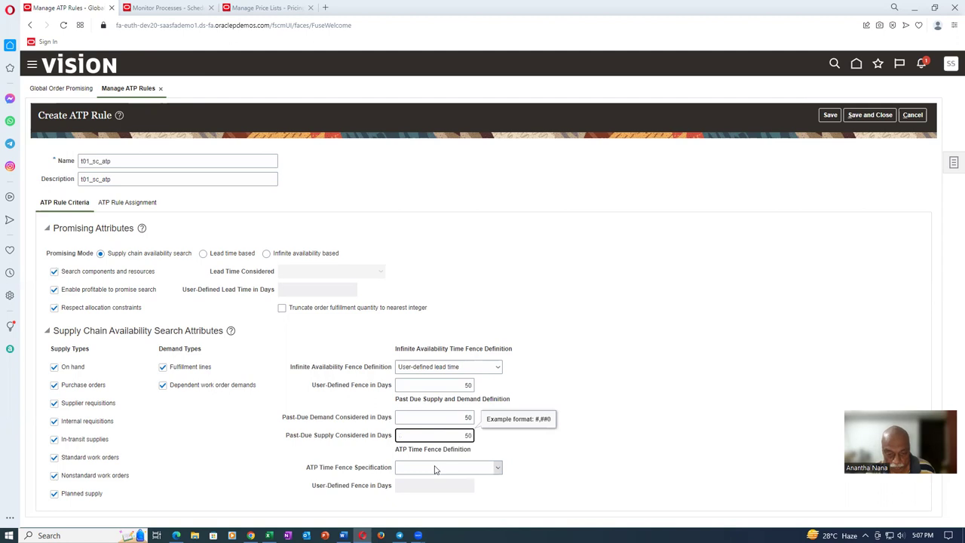
- Set the ATP time fence specification to User-defined lead time with a fence of 50 days
left_click(437, 468)
left_click(435, 510)
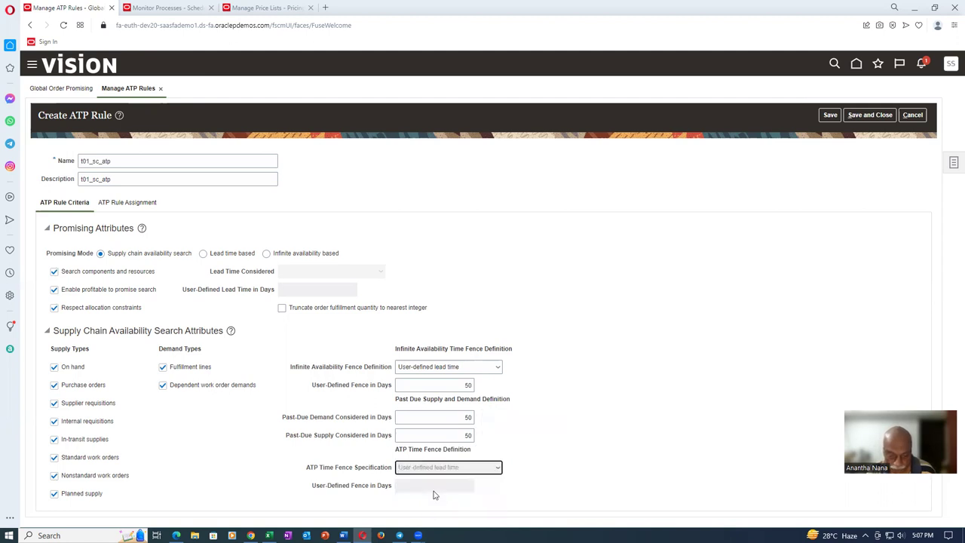
left_click(437, 486)
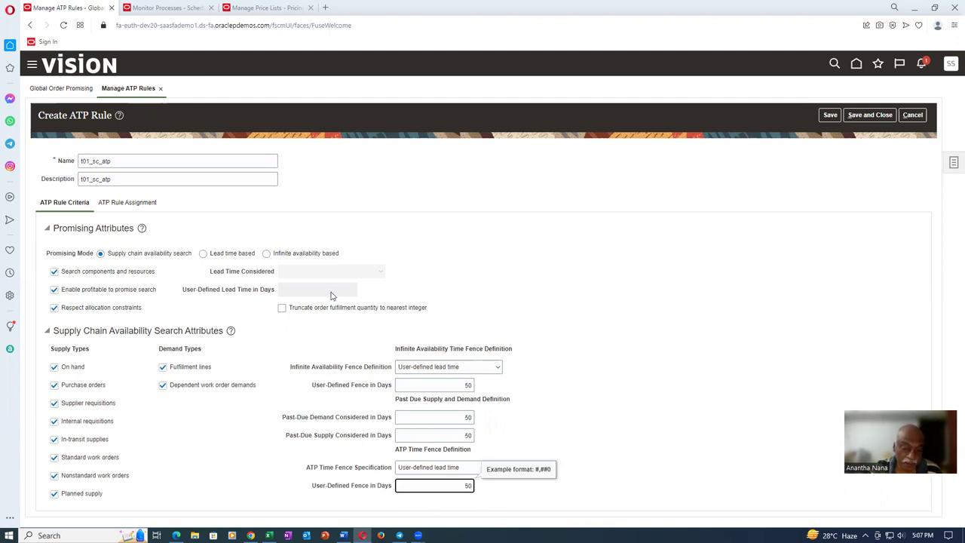
left_click(547, 260)
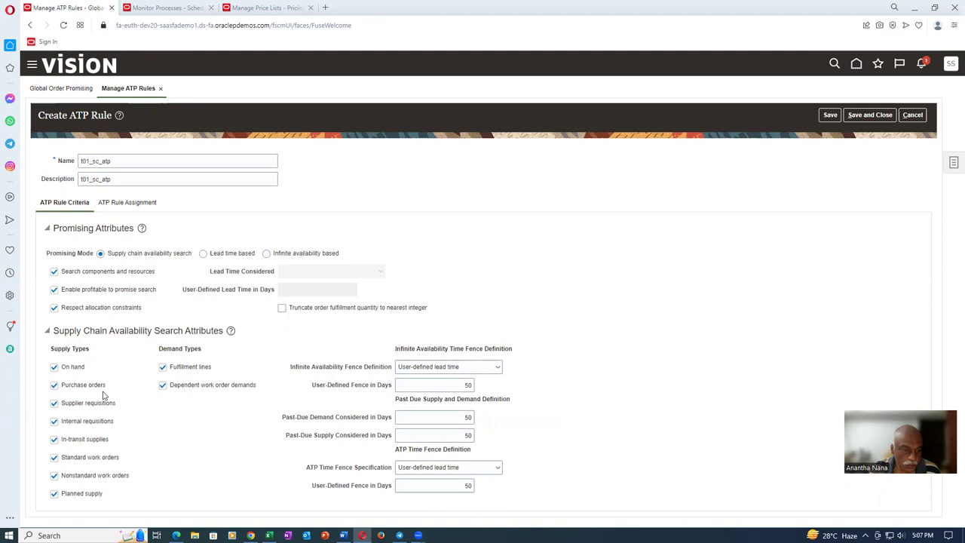
- Add an ATP rule assignment with the basis Item and organization for organization 002
left_click(123, 204)
left_click(123, 204)
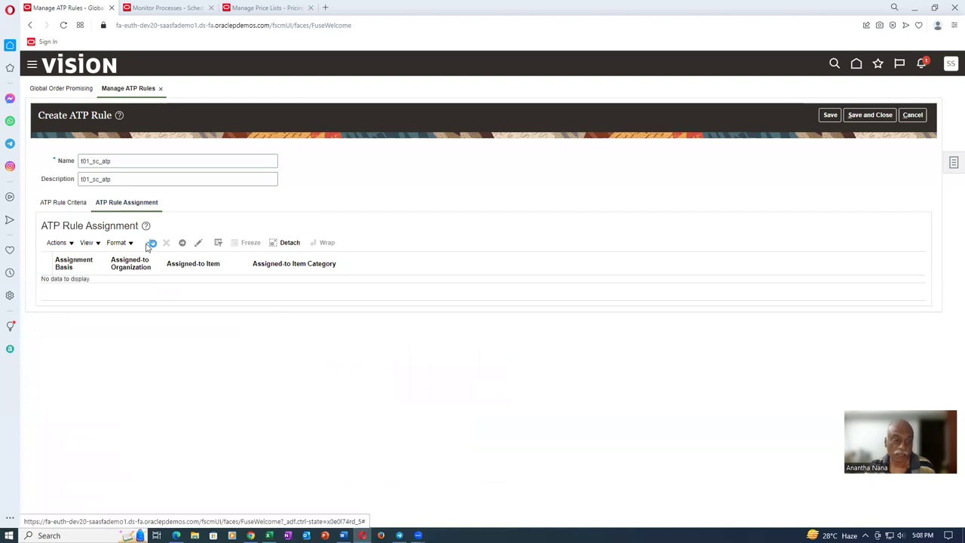
left_click(96, 287)
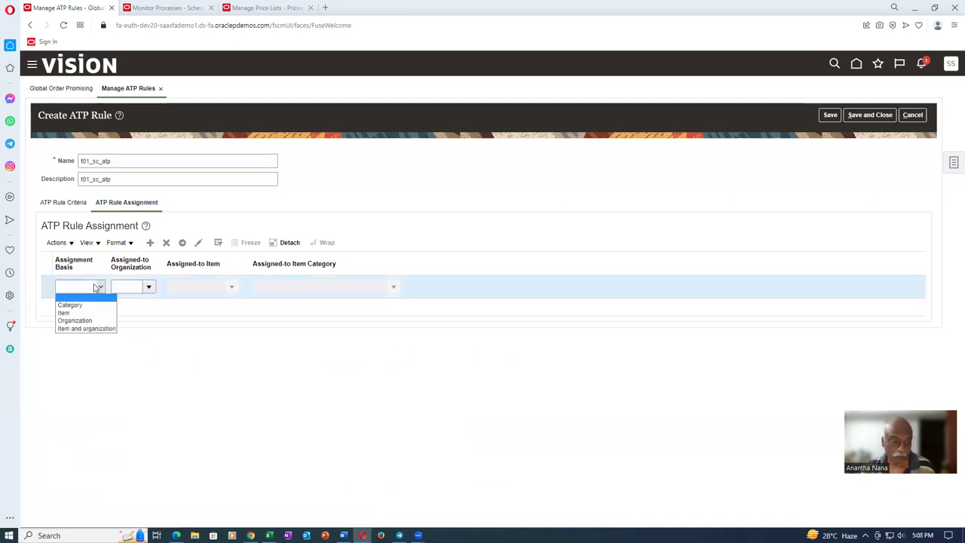
left_click(88, 329)
left_click(117, 287)
type("002")
key("Tab")
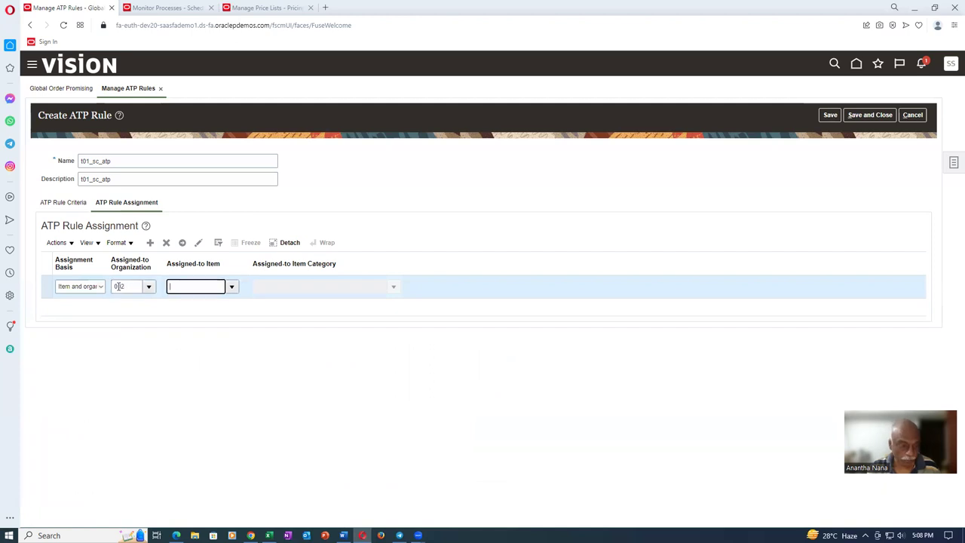
- Look up items starting with t01 and assign t01_Laptop_Model to the new assignment row
left_click(230, 286)
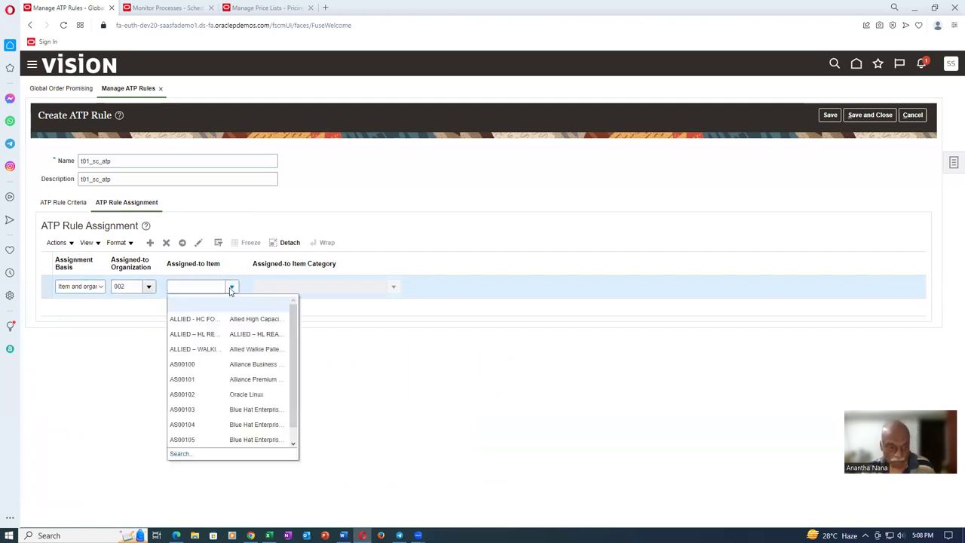
left_click(181, 454)
left_click(514, 263)
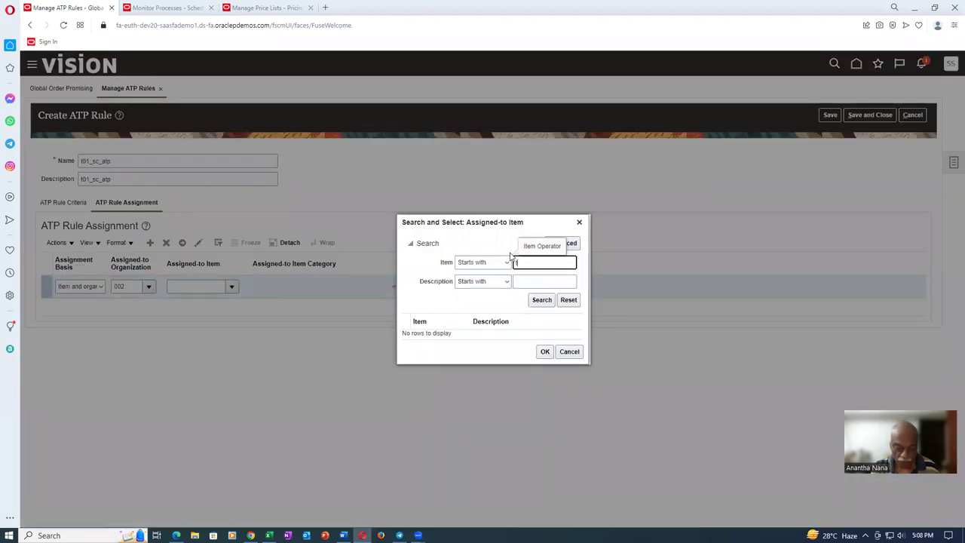
left_click(543, 301)
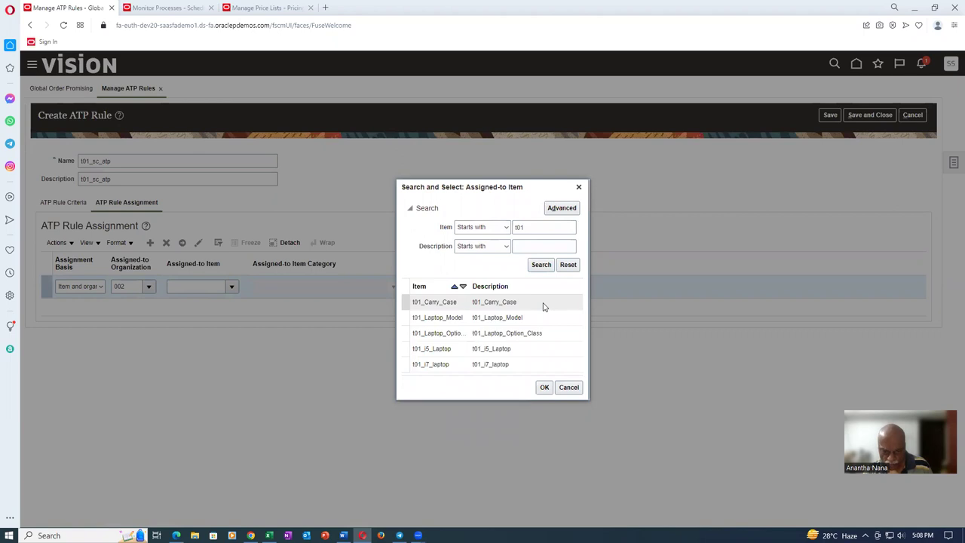
left_click(545, 318)
left_click(546, 389)
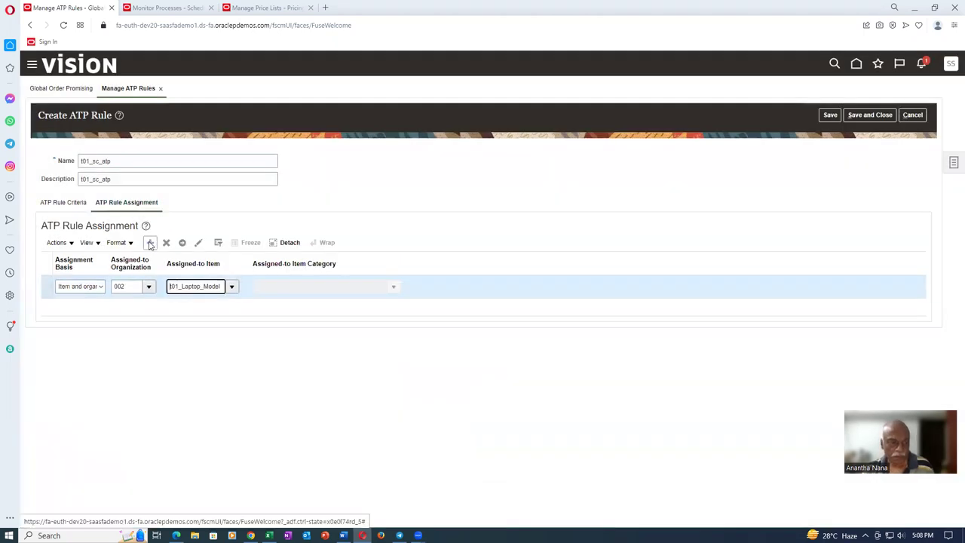
- Add a second rule assignment based on Item and organization for organization 002
left_click(150, 242)
key("alt+Tab")
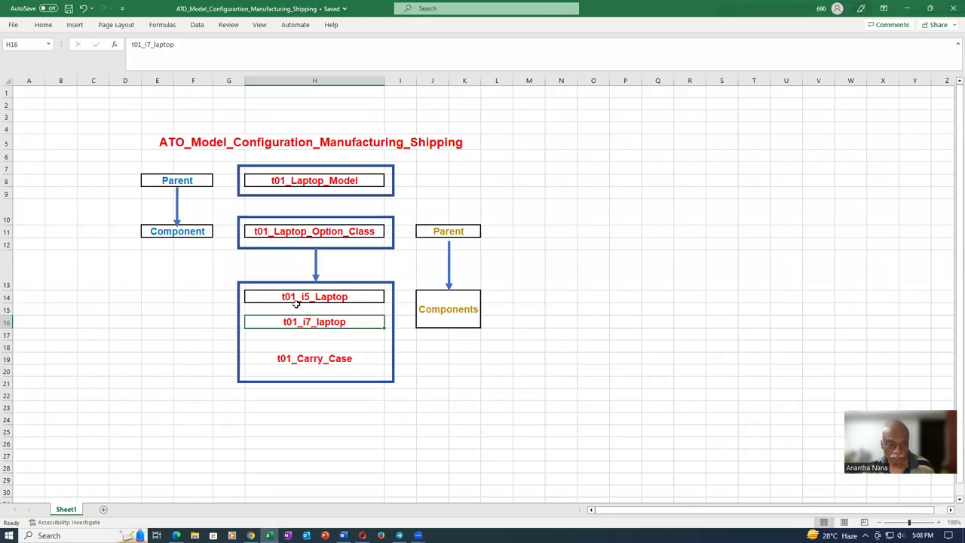
key("alt+Tab")
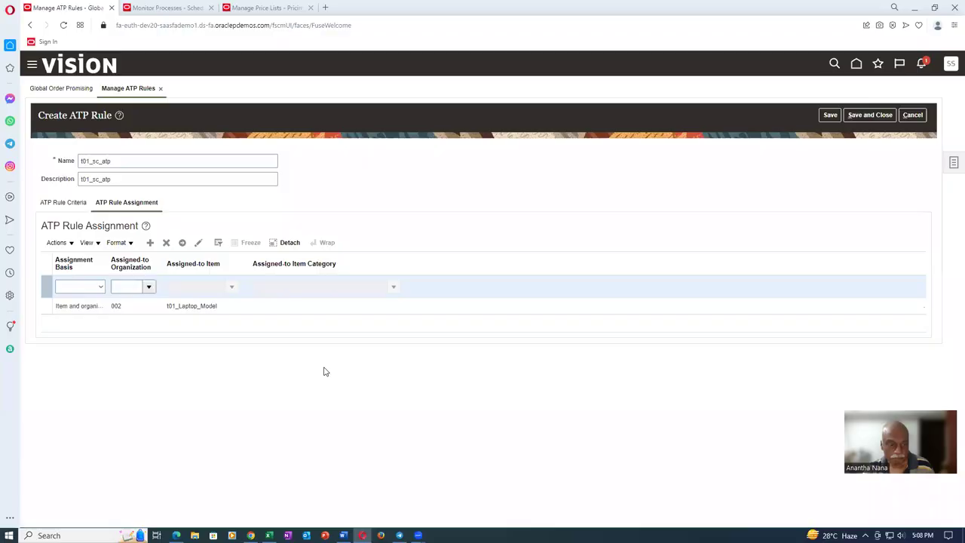
left_click(87, 286)
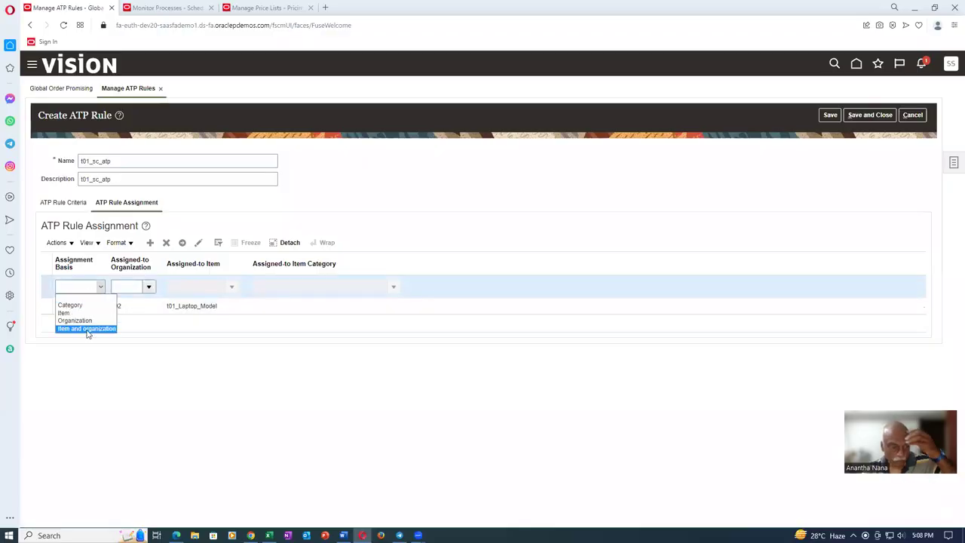
left_click(86, 328)
left_click(139, 286)
type("002")
key("Tab")
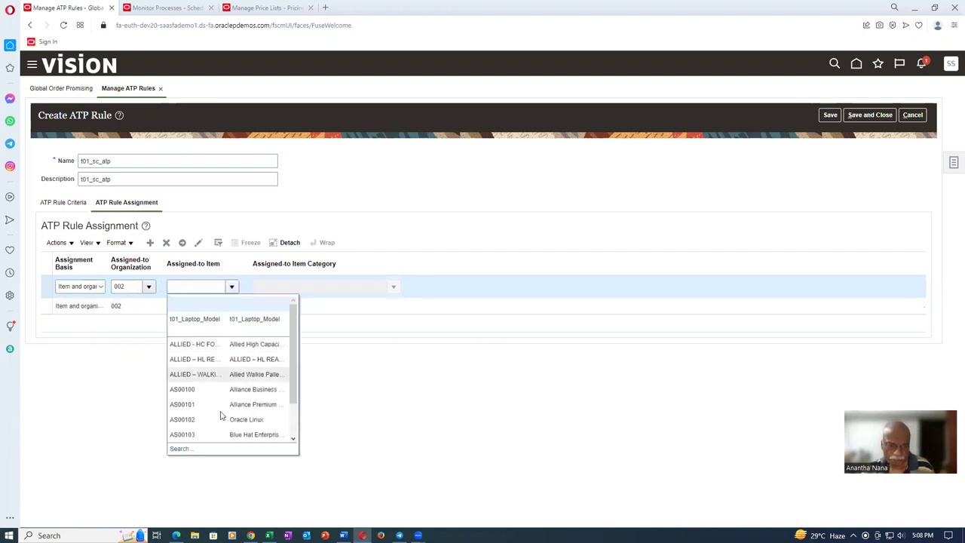
- Look up items starting with t01 and assign t01_i5_Laptop to the second assignment row
left_click(178, 449)
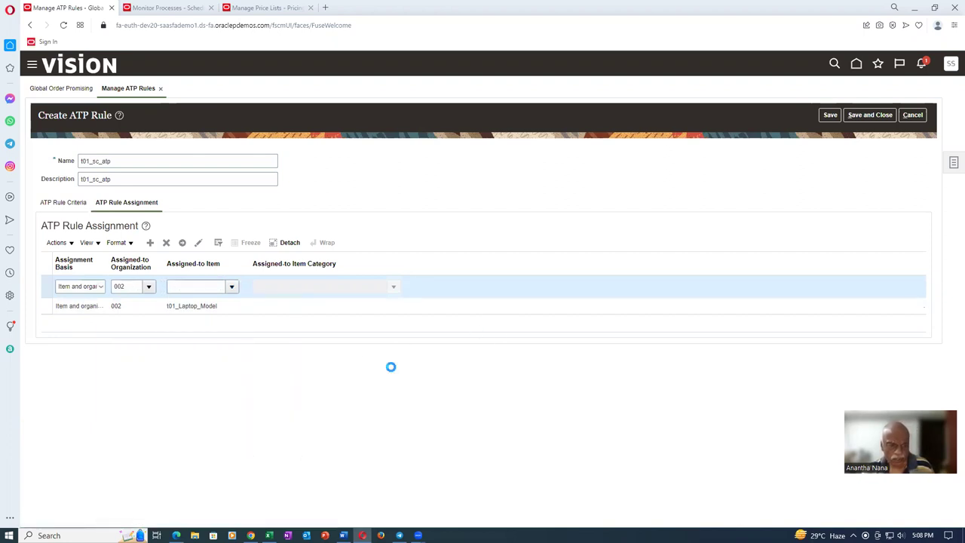
left_click(523, 263)
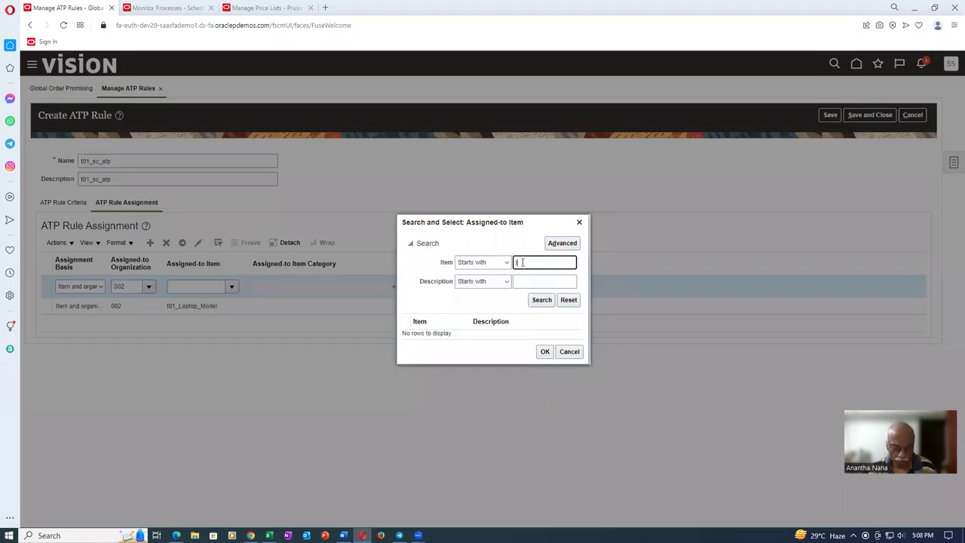
left_click(541, 299)
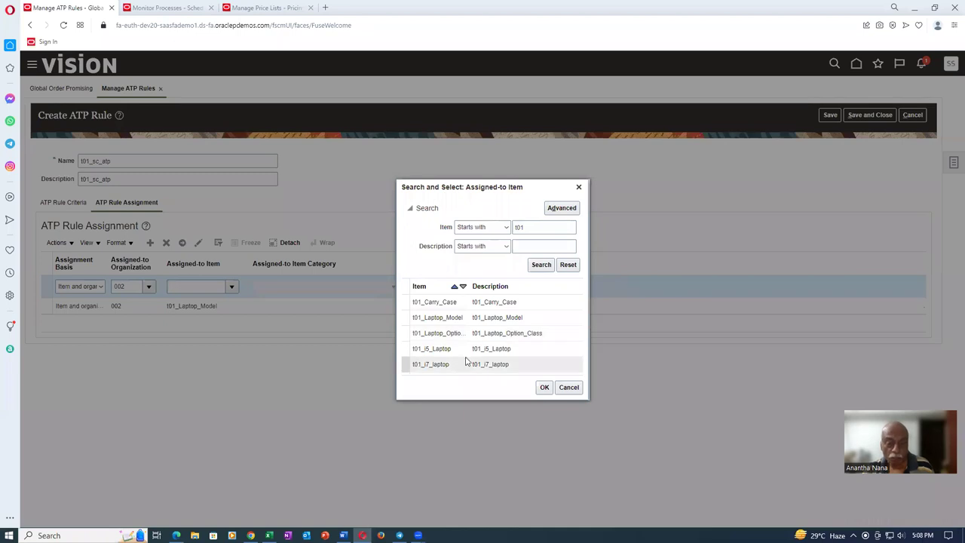
left_click(511, 348)
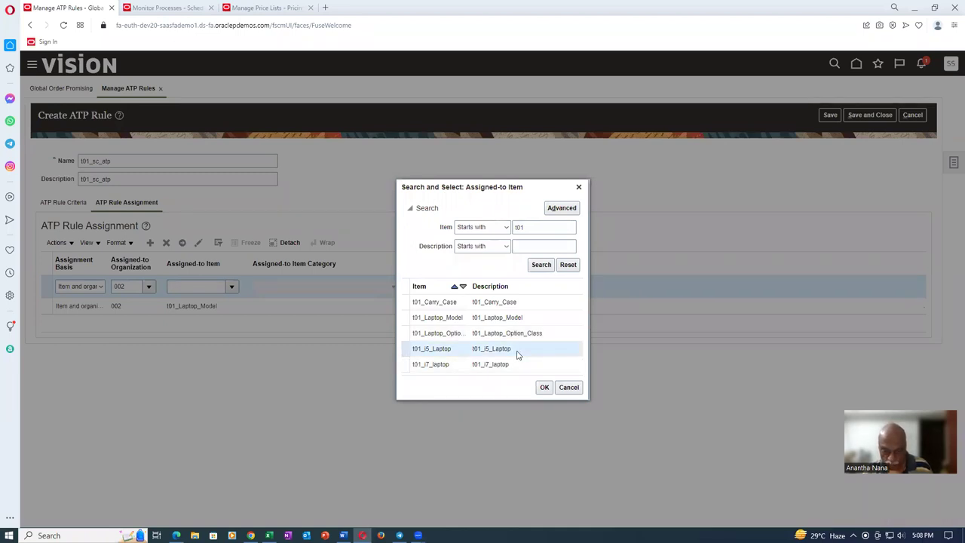
left_click(543, 388)
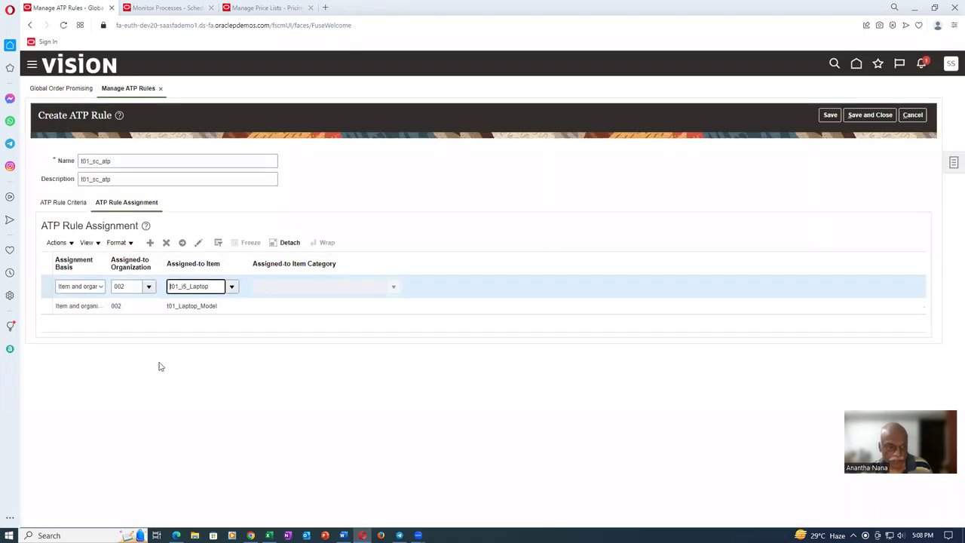
- Add a third rule assignment with the basis Item and organization for organization 002
left_click(149, 244)
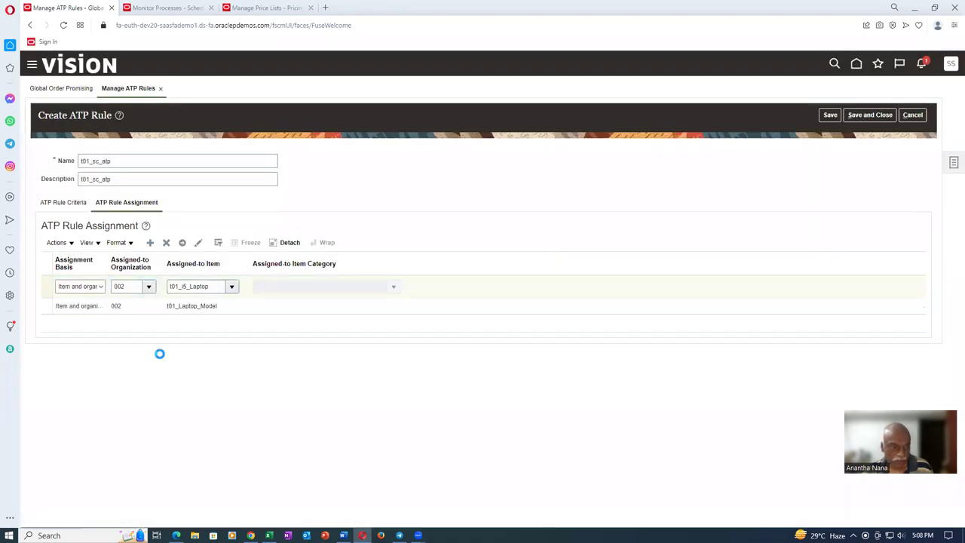
left_click(83, 288)
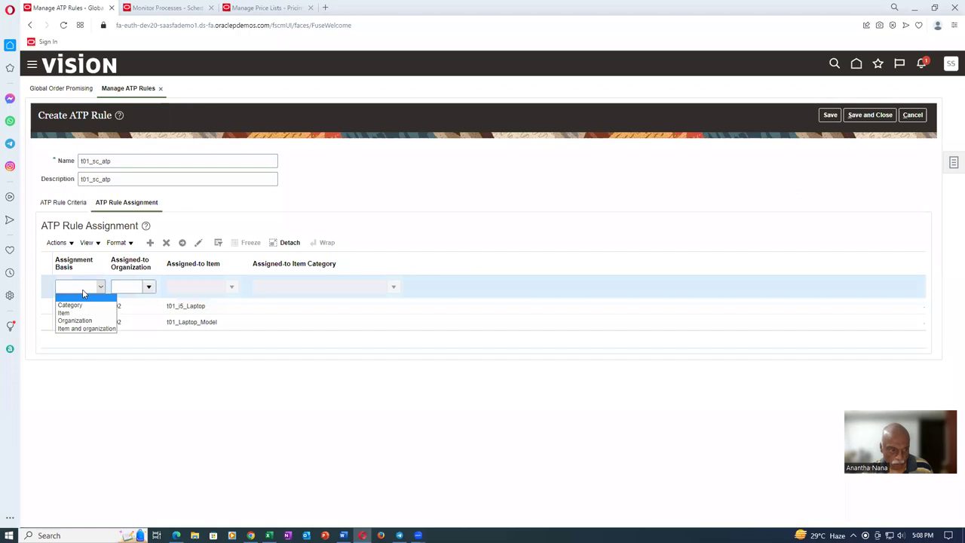
left_click(85, 329)
left_click(122, 287)
type("002")
key("Tab")
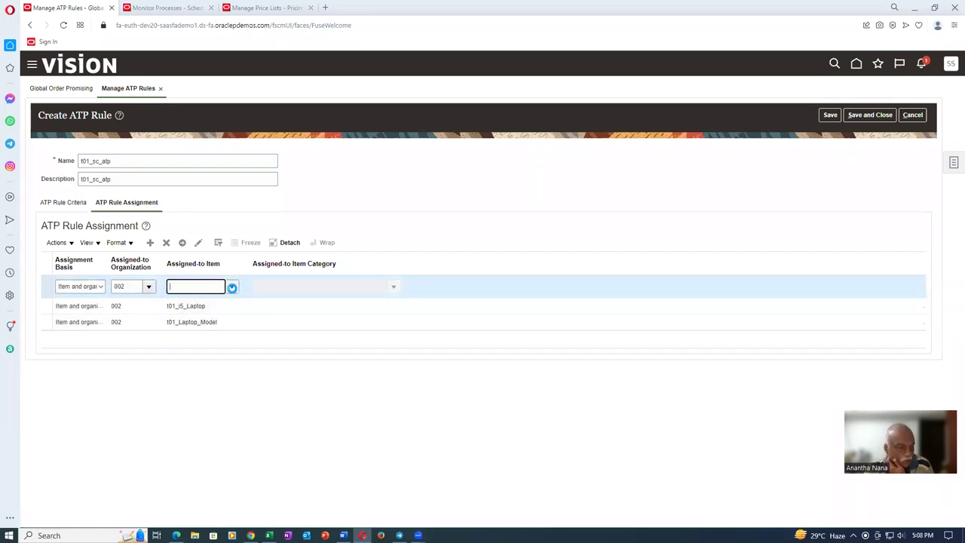
- Look up items starting with t01 and assign t01_i7_laptop to the third assignment row
left_click(232, 288)
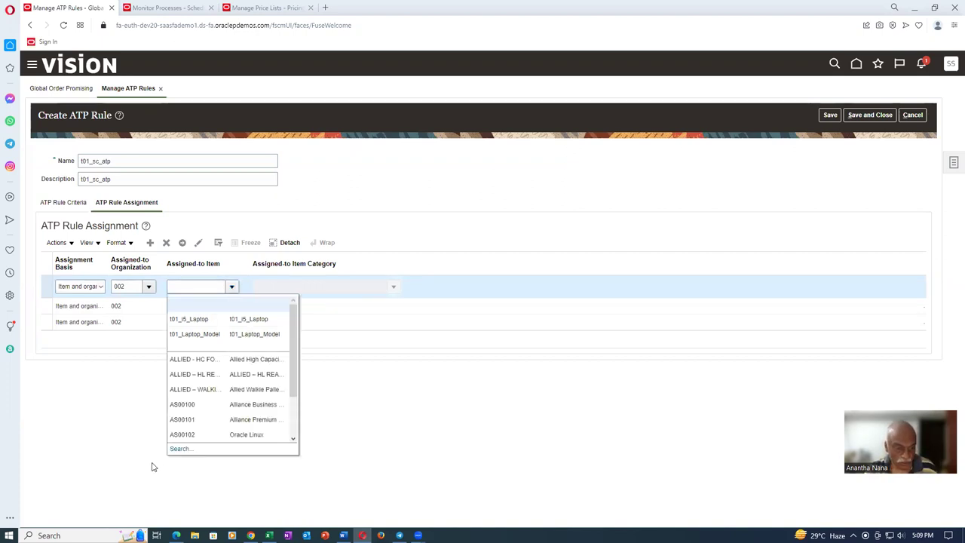
left_click(172, 450)
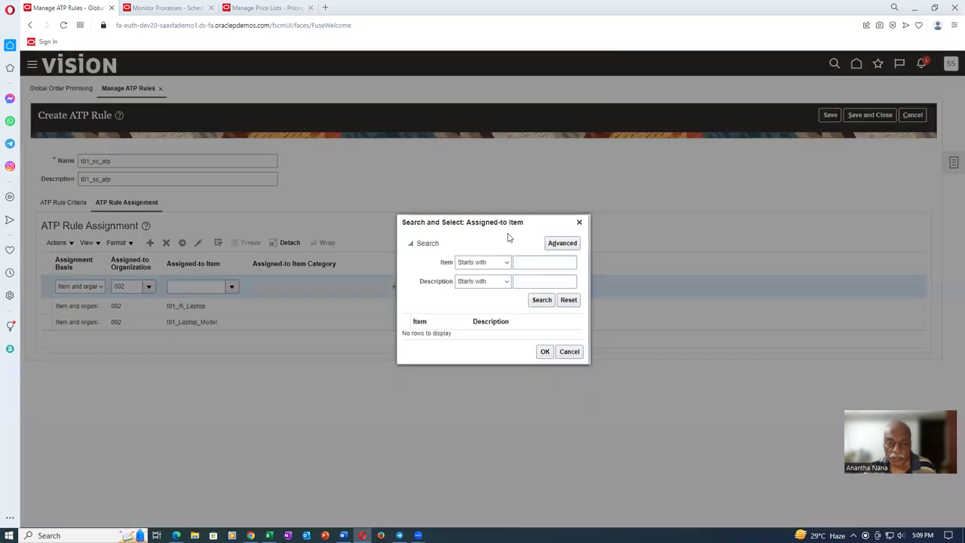
type("t01")
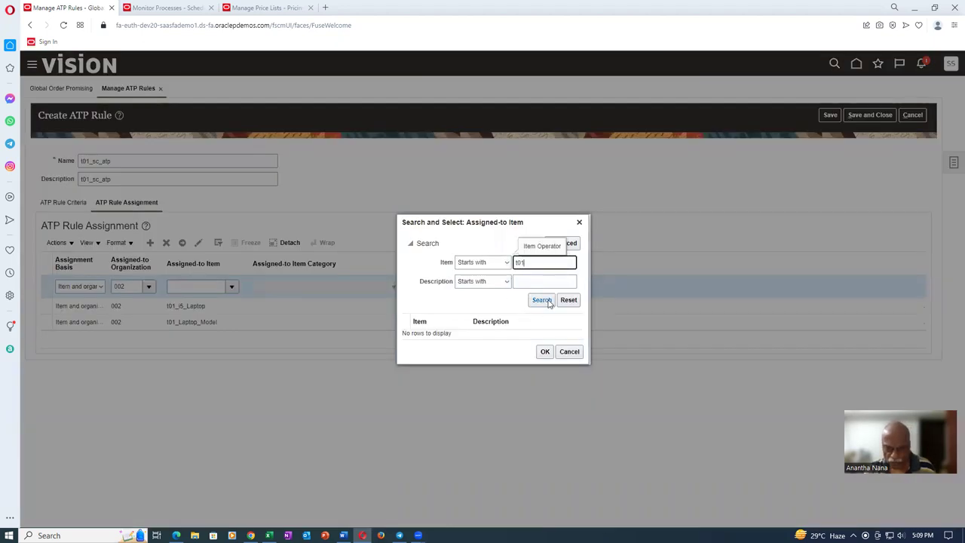
left_click(548, 301)
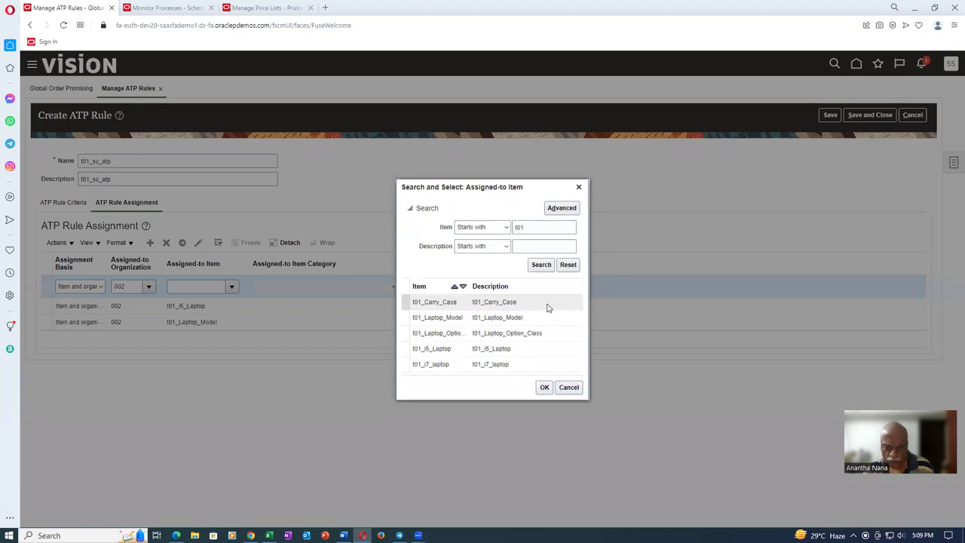
left_click(533, 370)
left_click(544, 387)
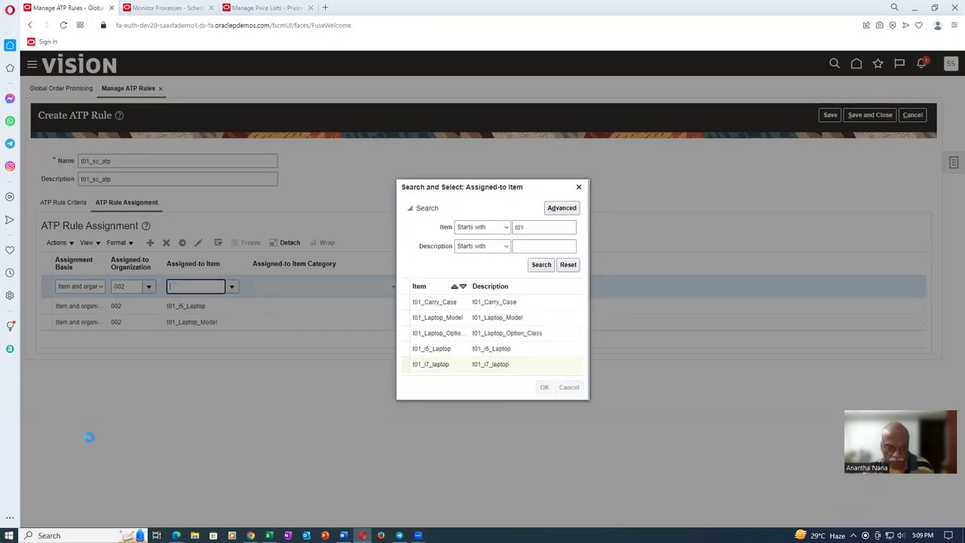
- Add a fourth rule assignment with the basis Item and organization for organization 002
left_click(153, 245)
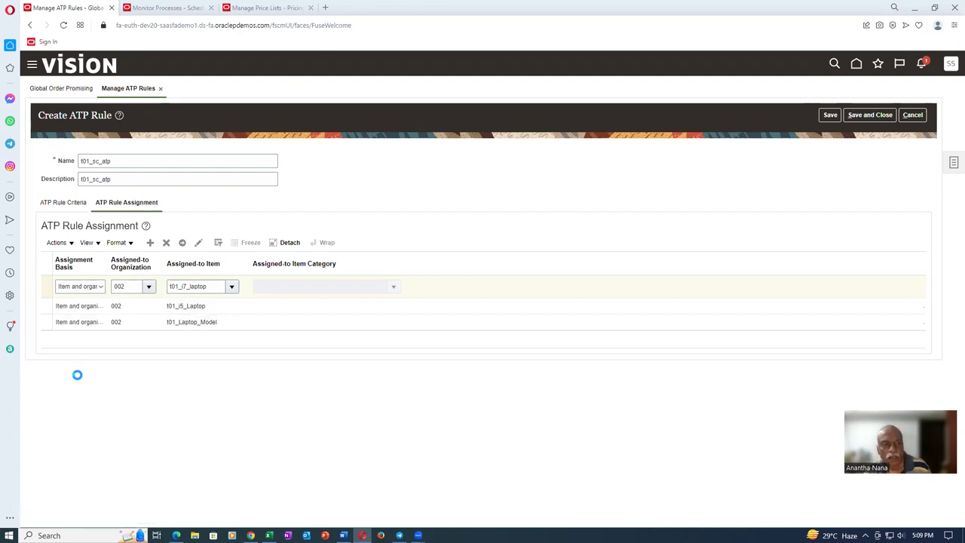
left_click(100, 286)
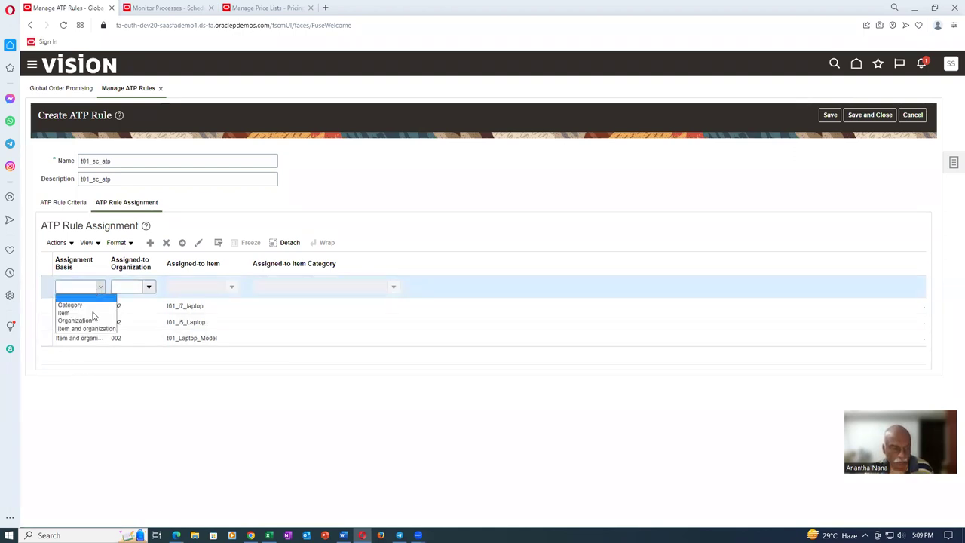
left_click(86, 328)
left_click(129, 285)
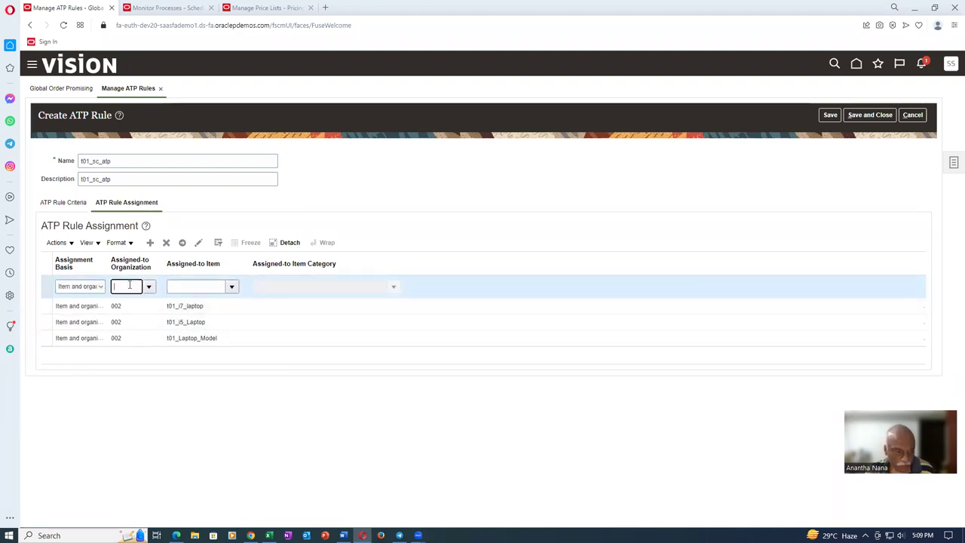
type("002")
key("Tab")
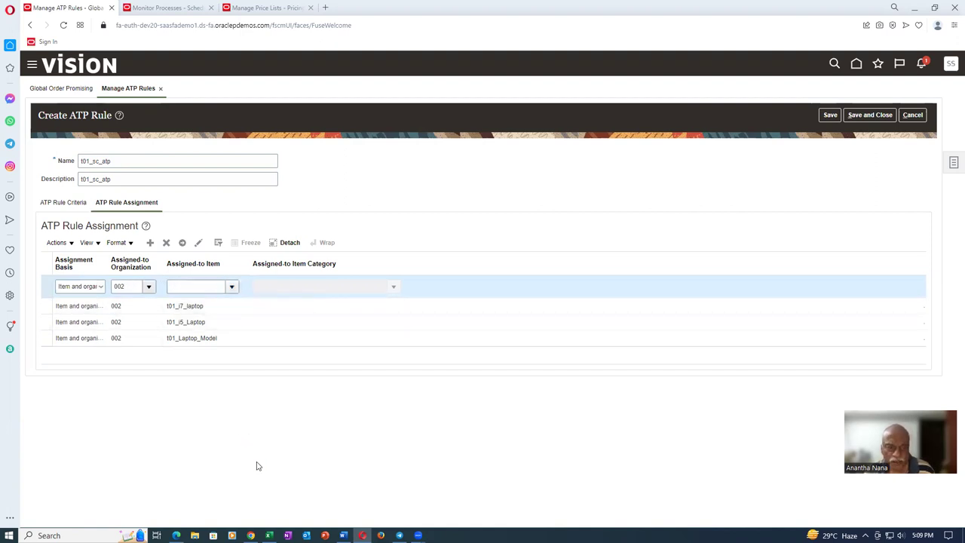
- Look up items starting with t01, assign t01_Carry_Case to the fourth row, and save and close the ATP rule
left_click(179, 453)
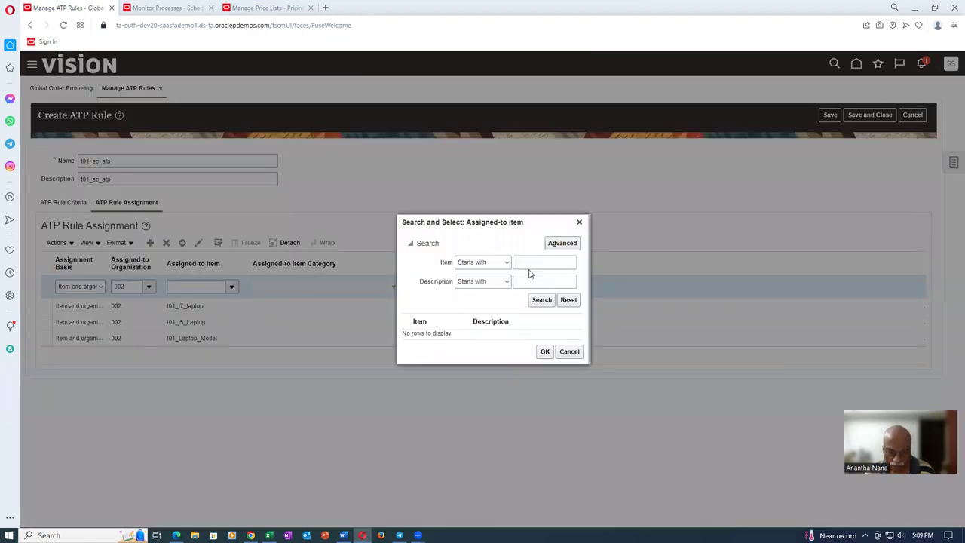
left_click(521, 263)
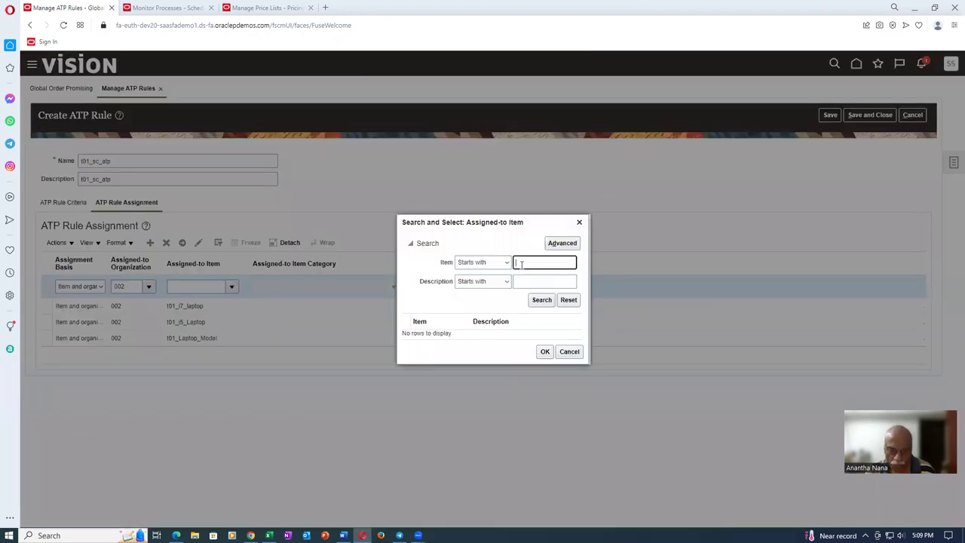
left_click(542, 299)
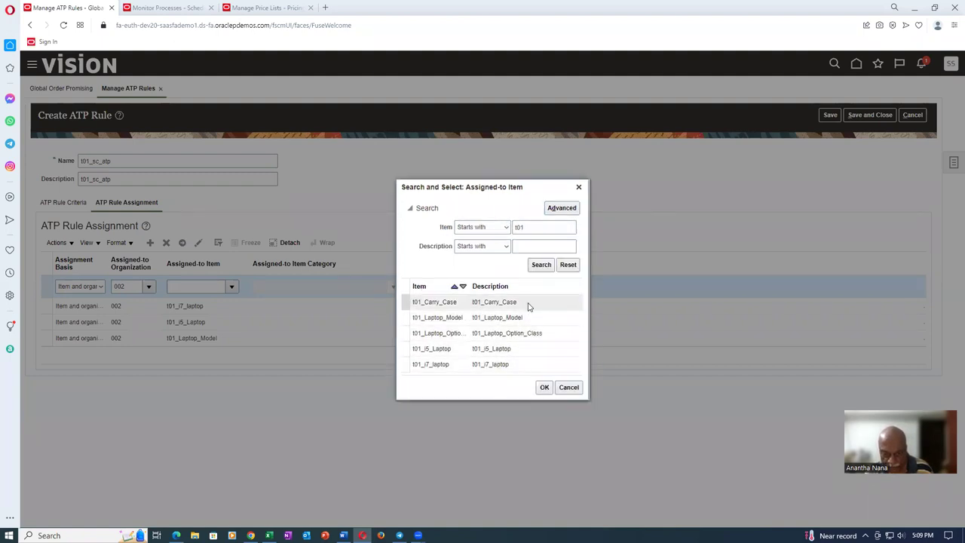
left_click(545, 387)
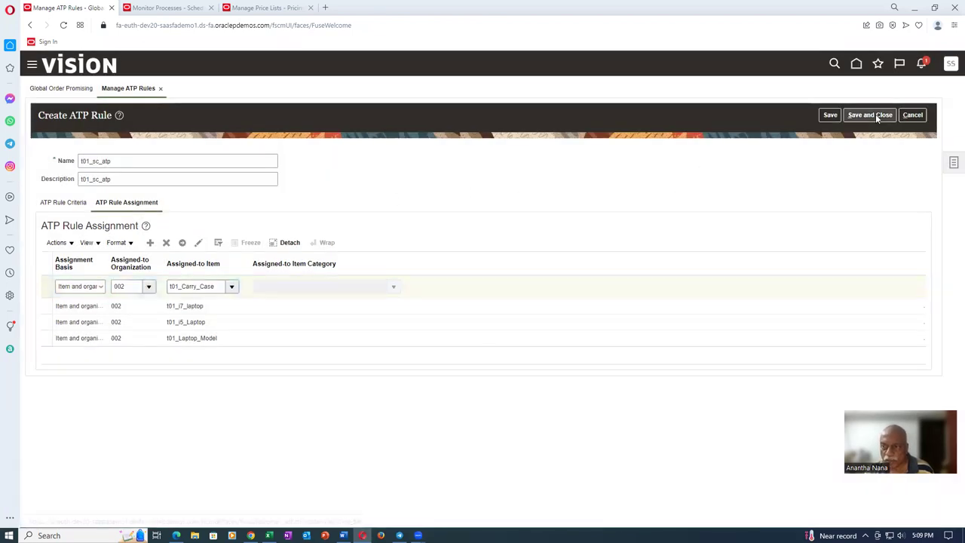
left_click(877, 117)
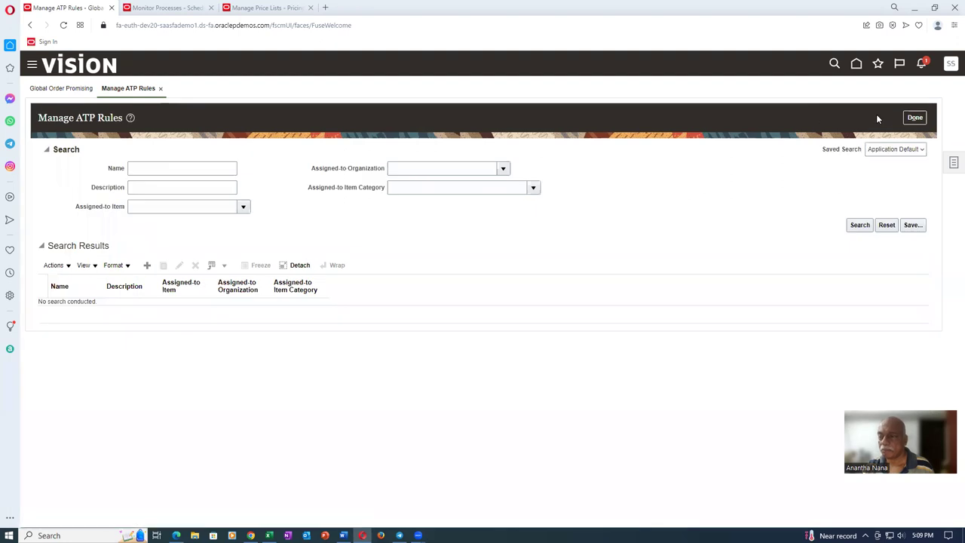
- Create a new sourcing rule with t01_manu_at_002 as both its name and description
left_click(953, 165)
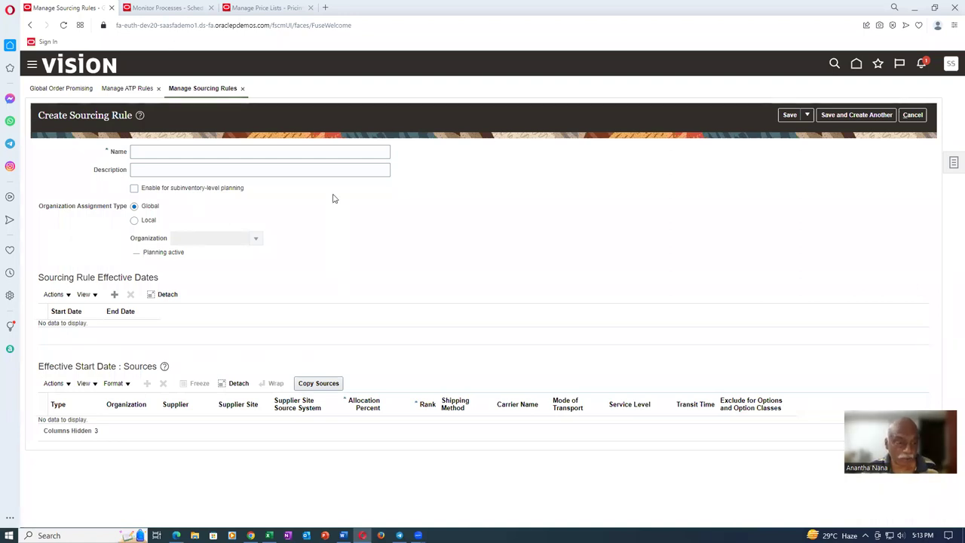
left_click(216, 154)
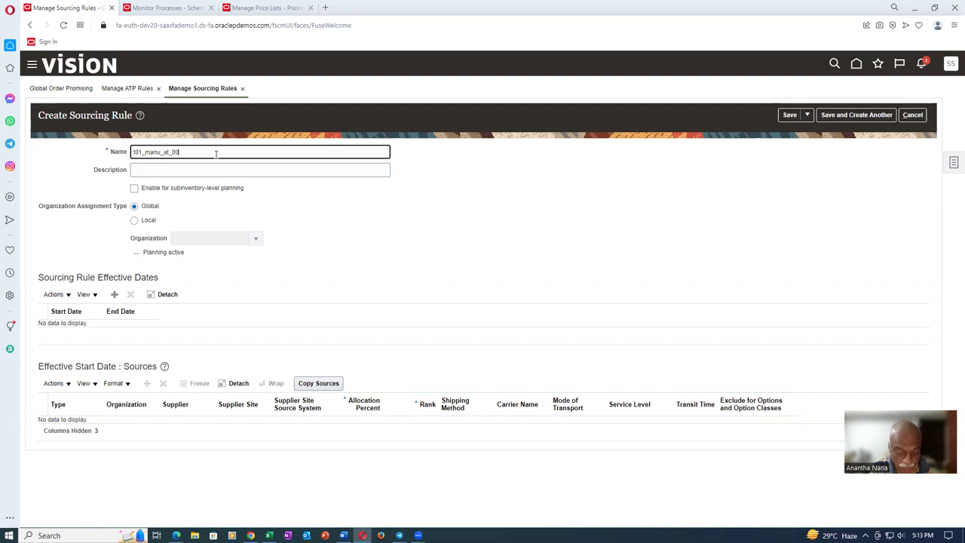
key("ctrl+a")
key("ctrl+c")
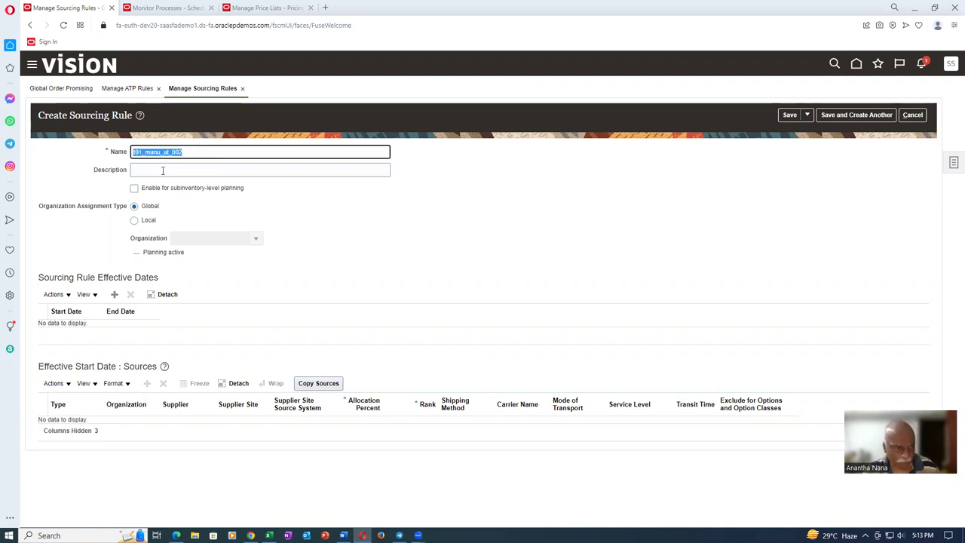
left_click(163, 170)
key("ctrl+v")
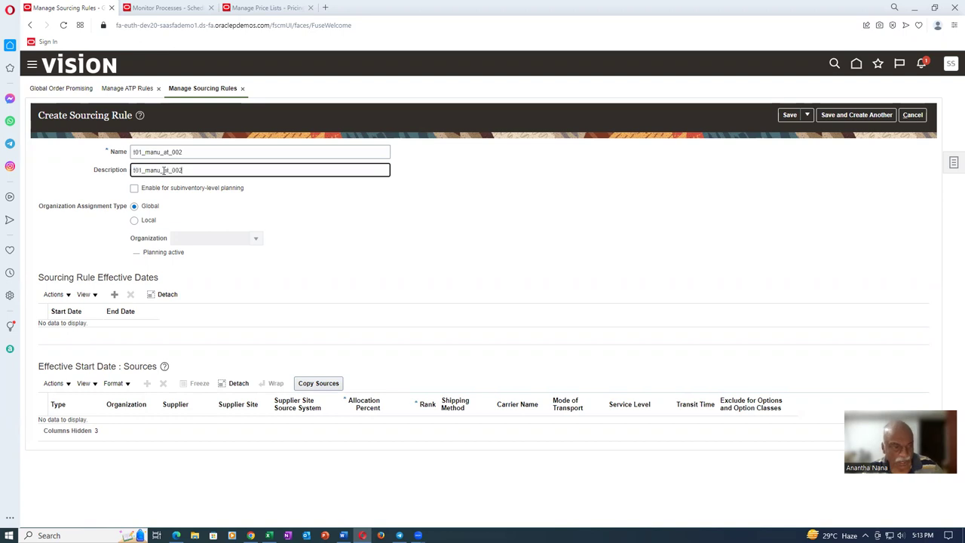
- Make the sourcing rule Local to organization 002 and add an effective date row starting 1/26/23
left_click(134, 221)
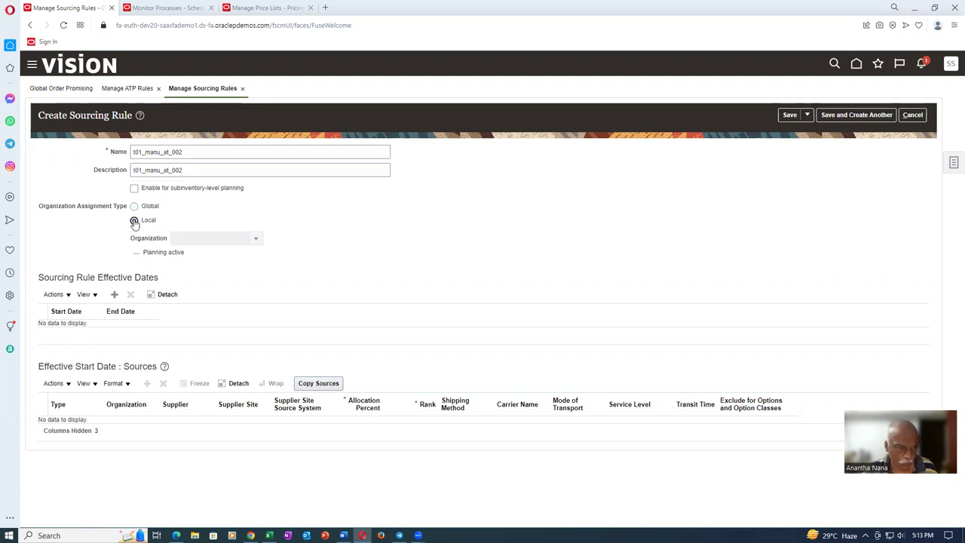
left_click(207, 237)
type("002")
key("Tab")
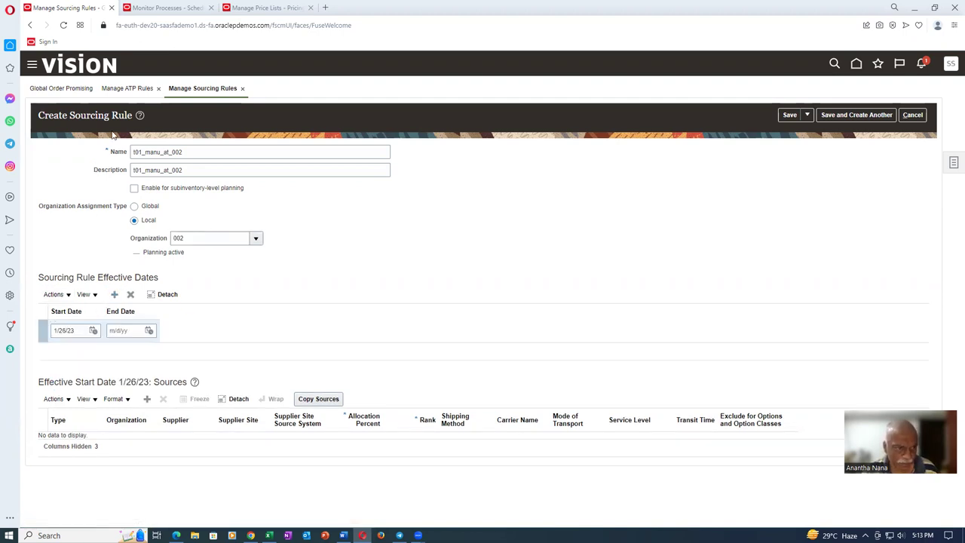
- Add a source row under the effective start date and set its type to Make at
left_click(61, 400)
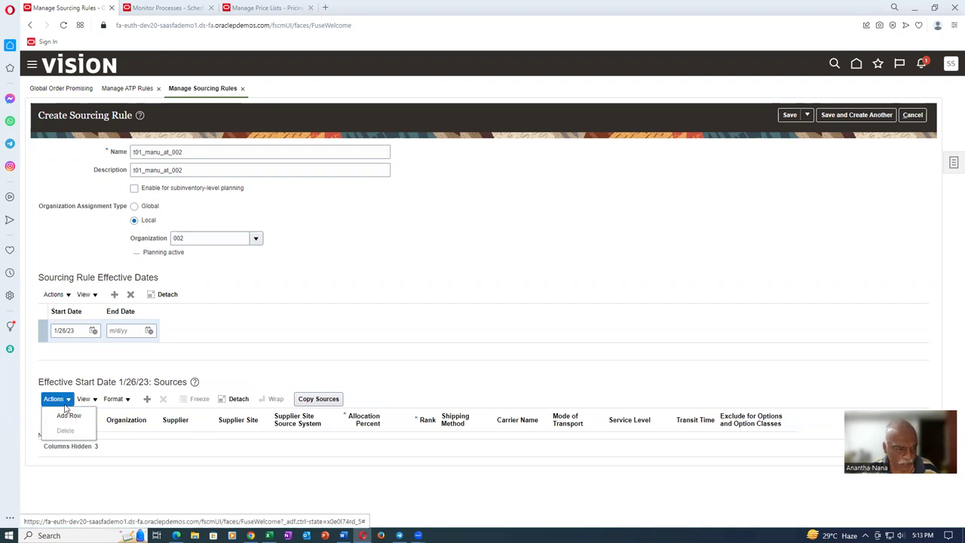
left_click(68, 416)
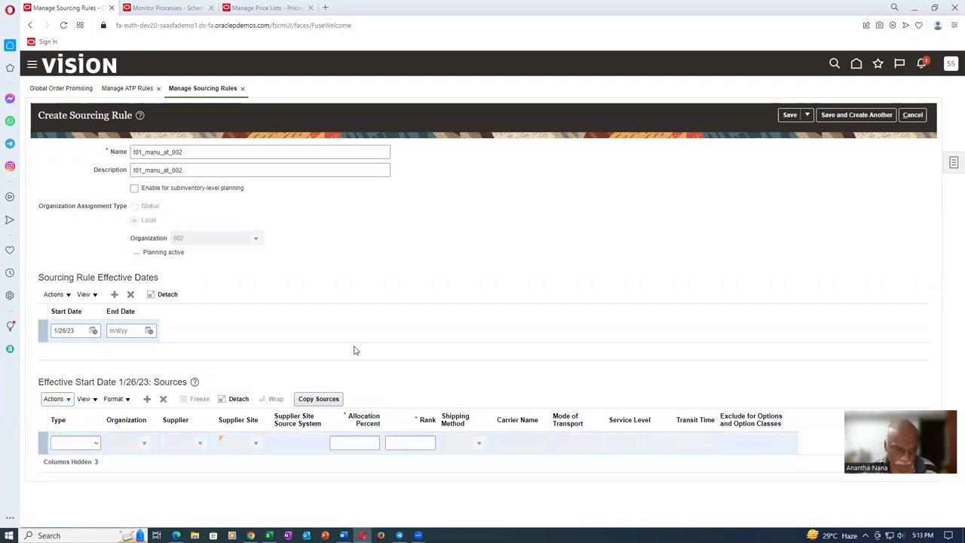
left_click(76, 445)
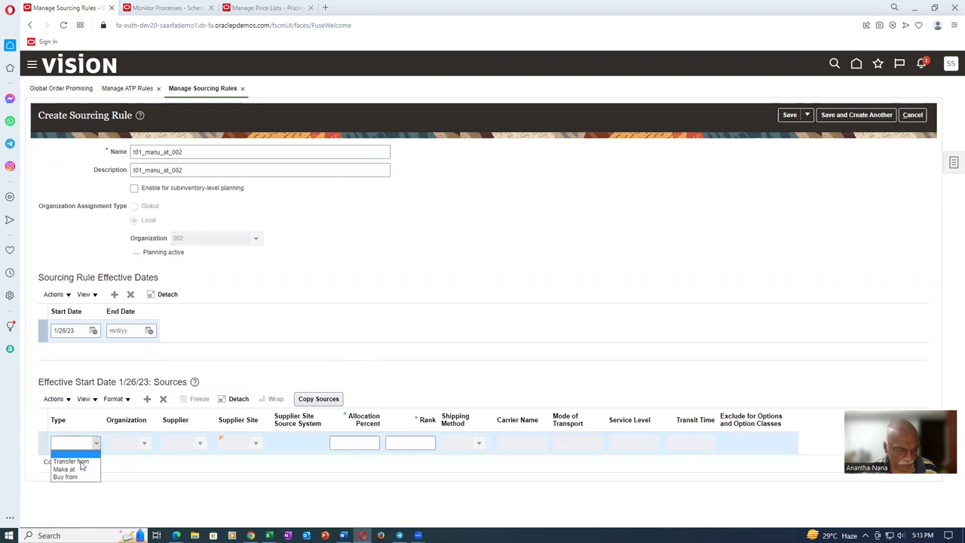
left_click(81, 462)
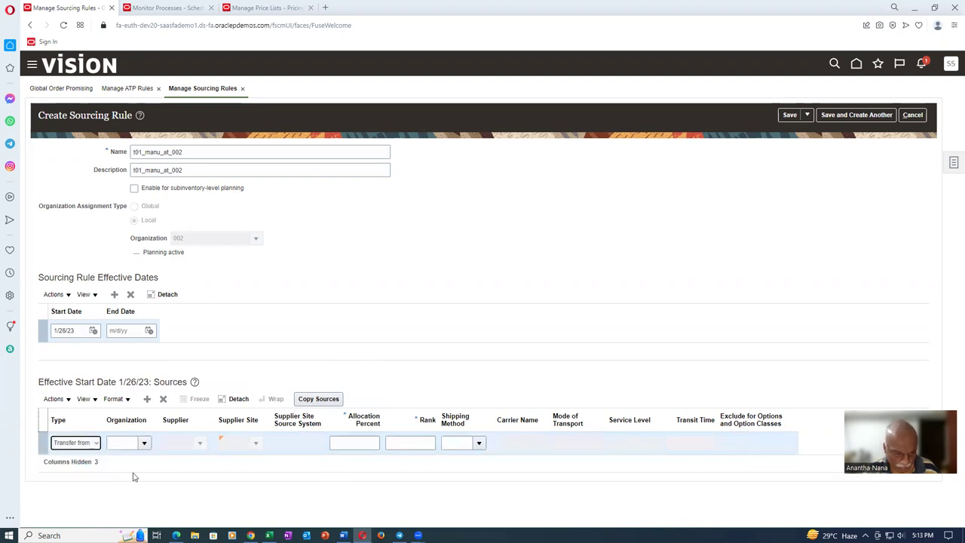
left_click(120, 443)
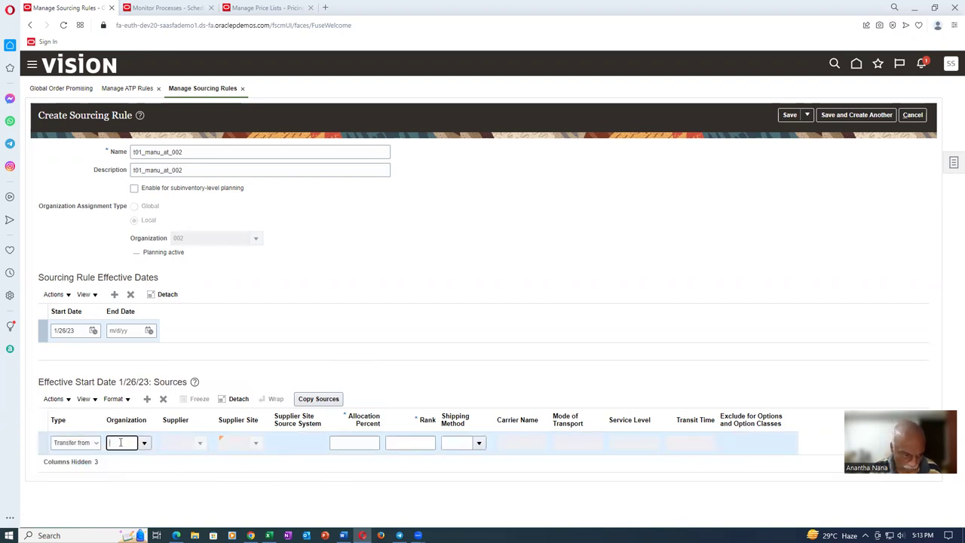
left_click(75, 444)
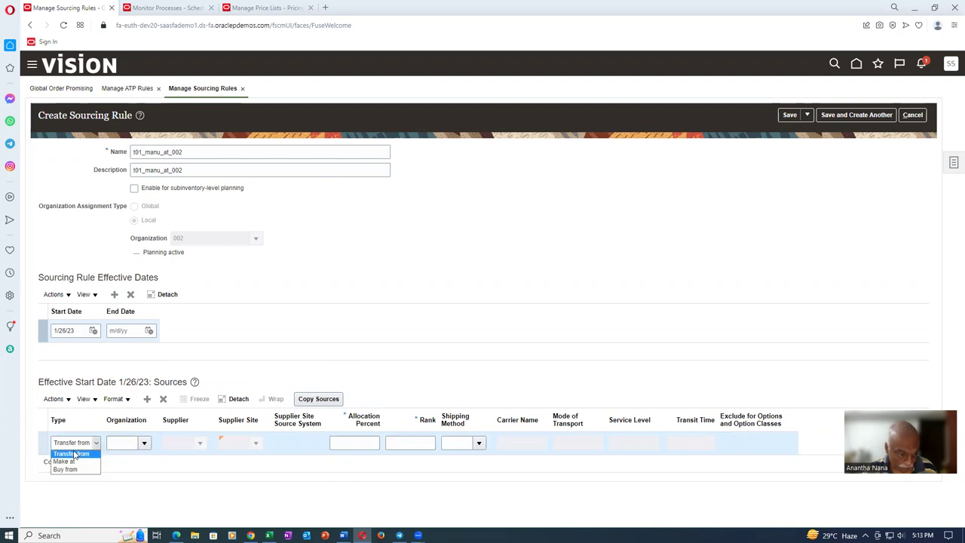
left_click(73, 462)
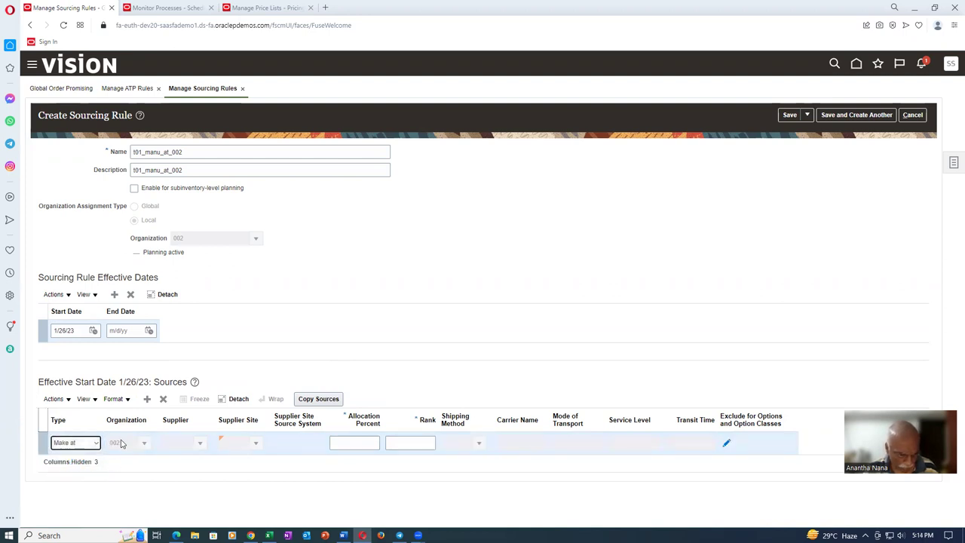
- Set the Make at source's allocation percent to 100 and rank to 1, and save and close the sourcing rule
left_click(335, 443)
type("100")
key("Tab")
type("1")
key("Tab")
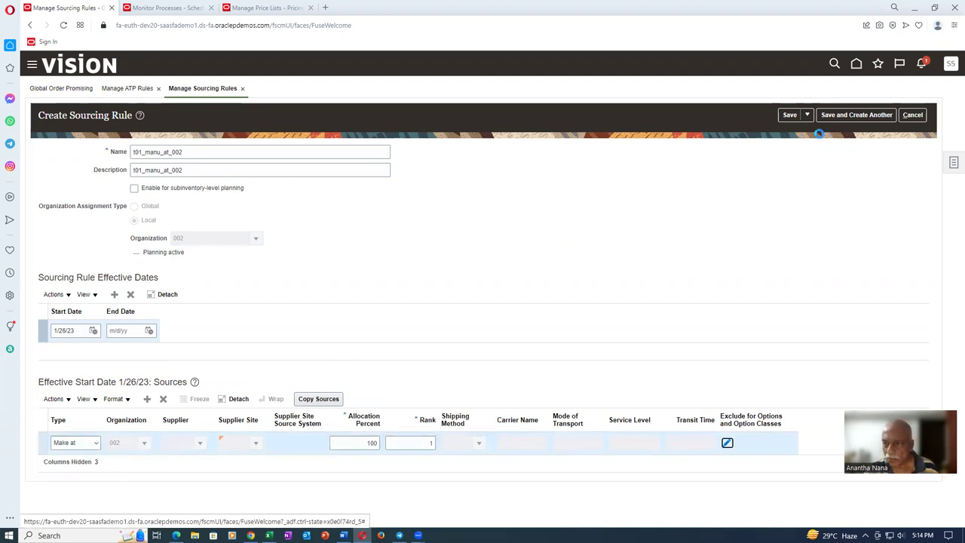
left_click(808, 115)
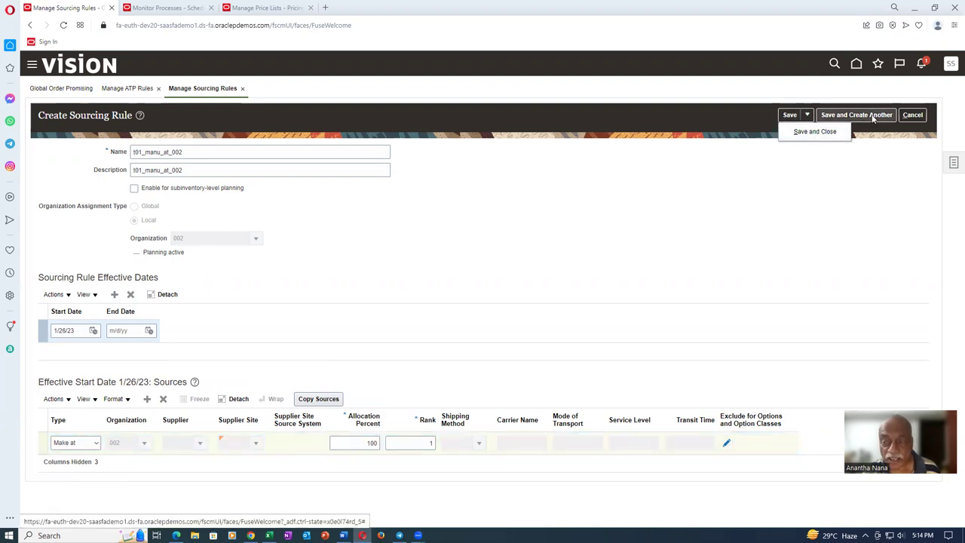
left_click(818, 132)
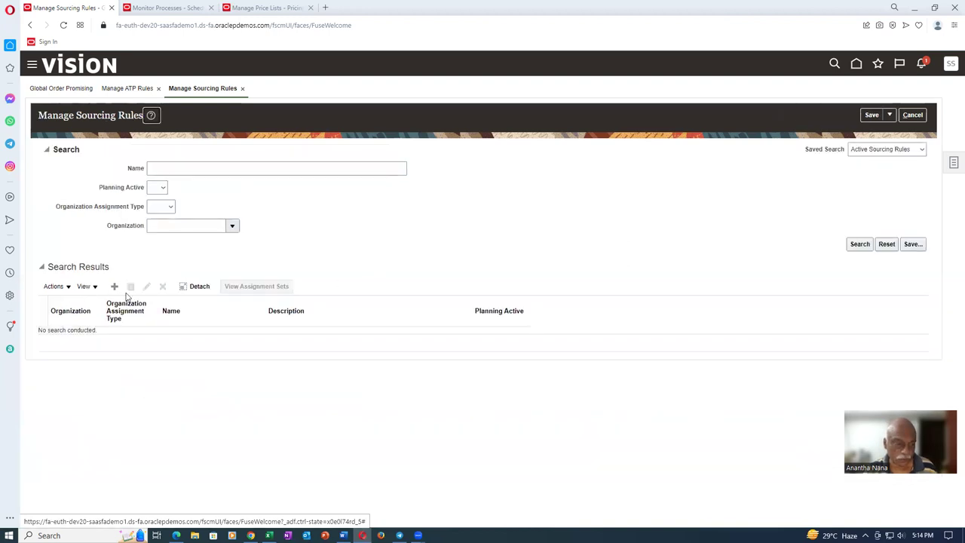
- Create another sourcing rule with t01_transfer_to_customer as both its name and description
left_click(114, 286)
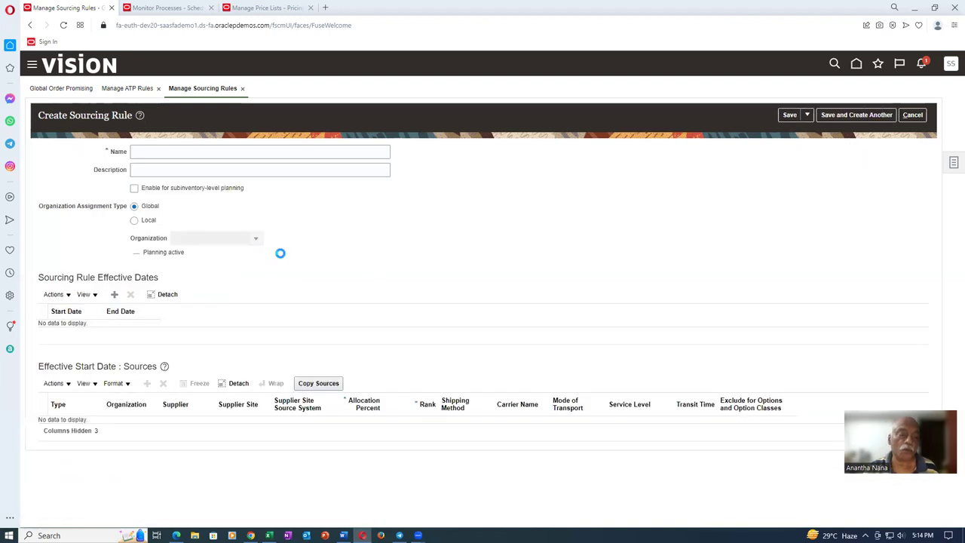
left_click(150, 150)
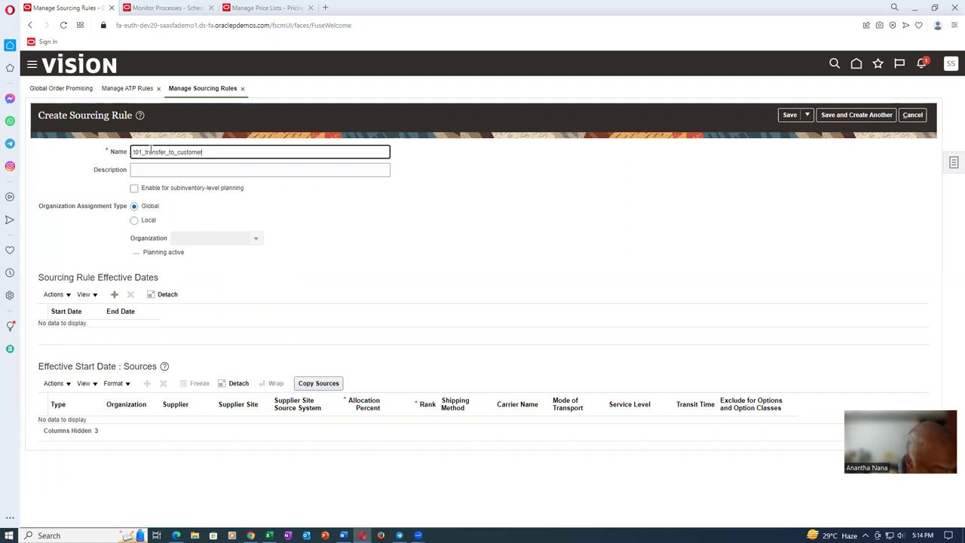
left_click_drag(217, 149, 113, 163)
key("ctrl+c")
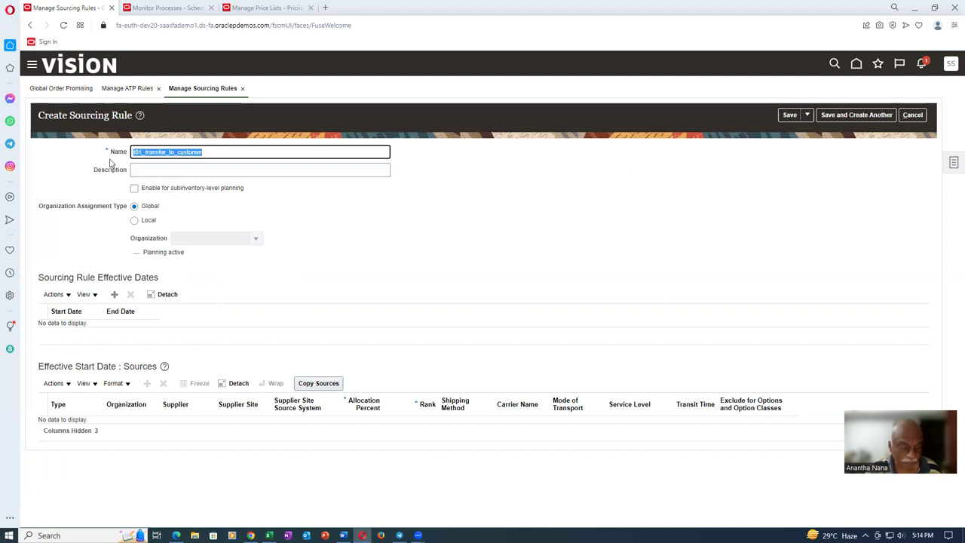
left_click(159, 168)
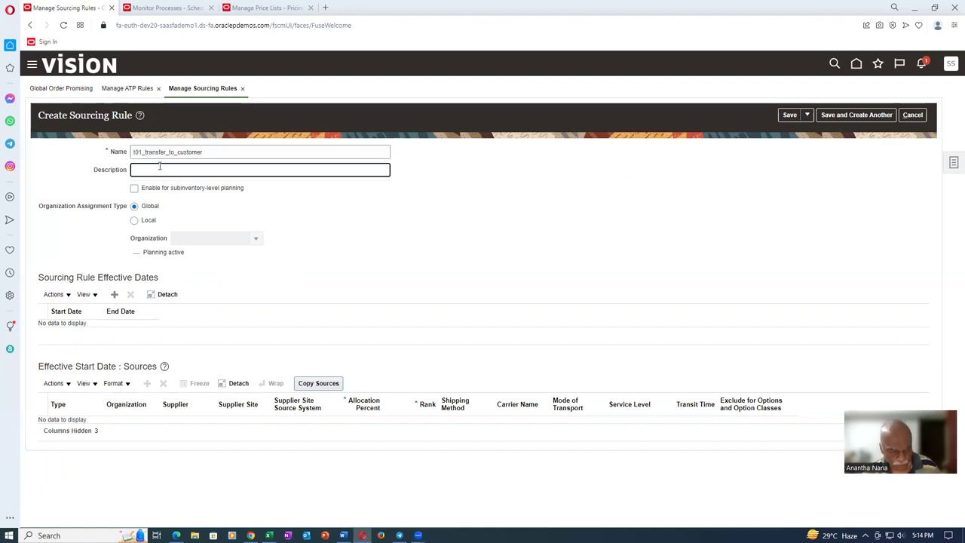
key("ctrl+v")
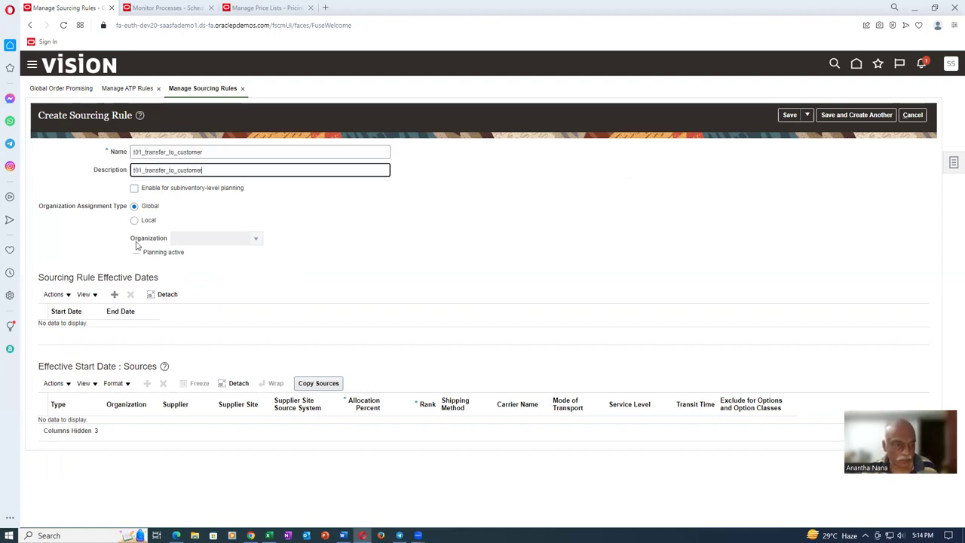
- Add an effective date row starting 1/26/23 and a source row of type Transfer from for organization 002
left_click(114, 296)
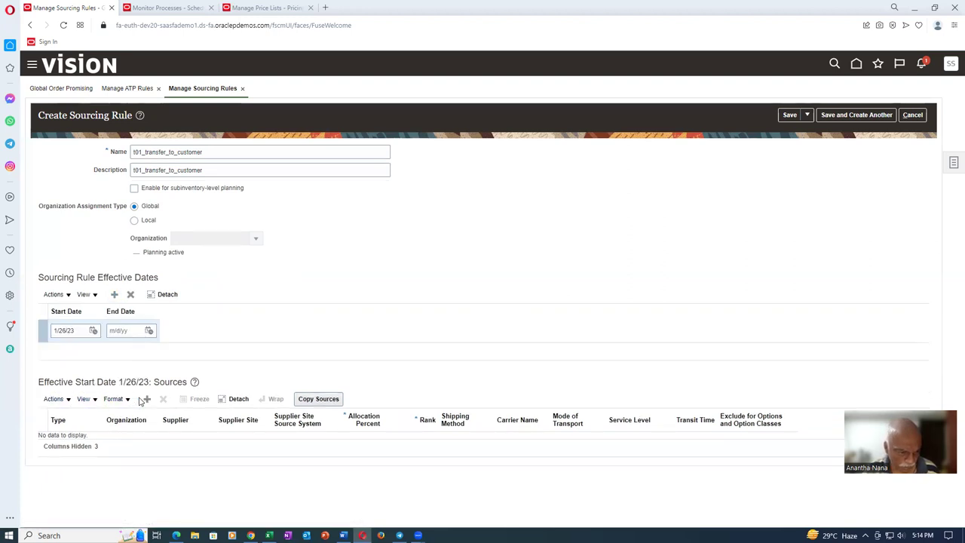
left_click(56, 400)
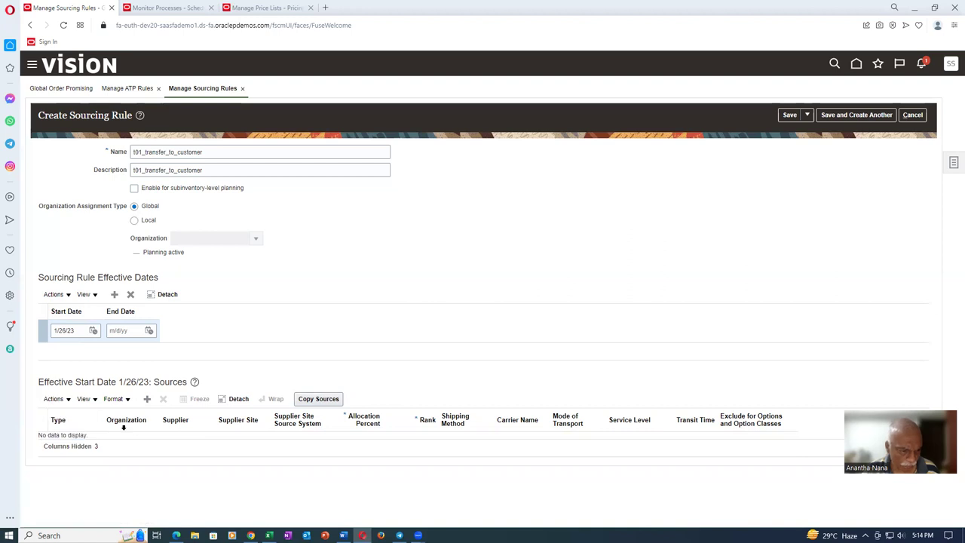
left_click(70, 445)
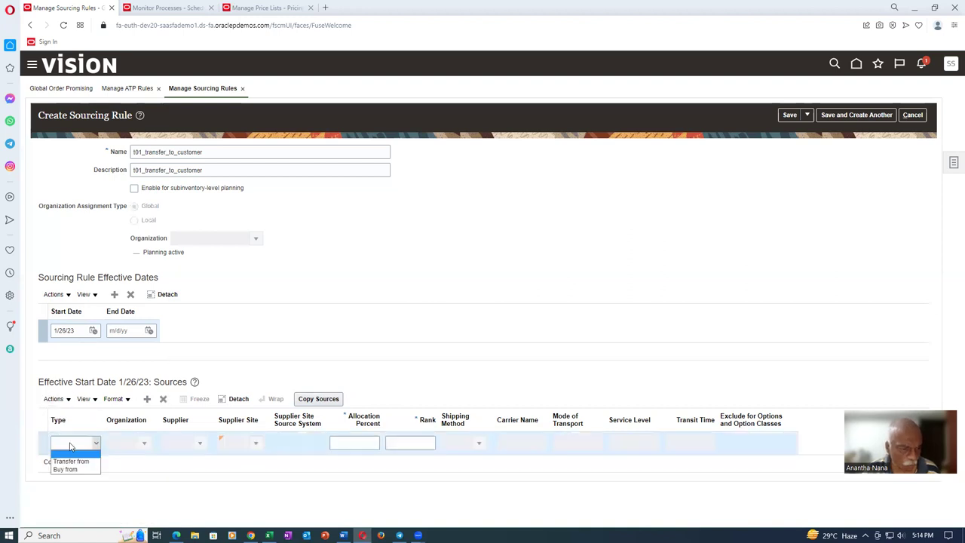
left_click(70, 461)
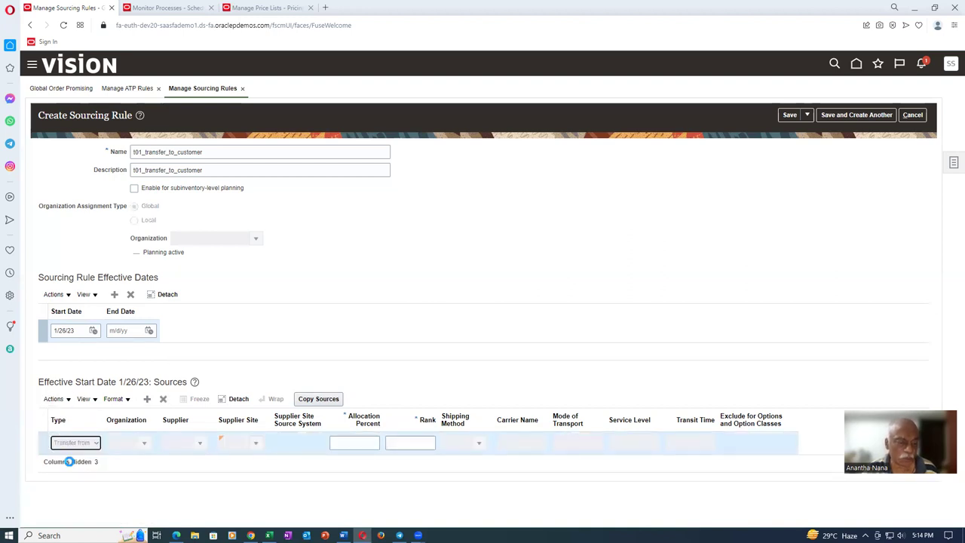
left_click(124, 443)
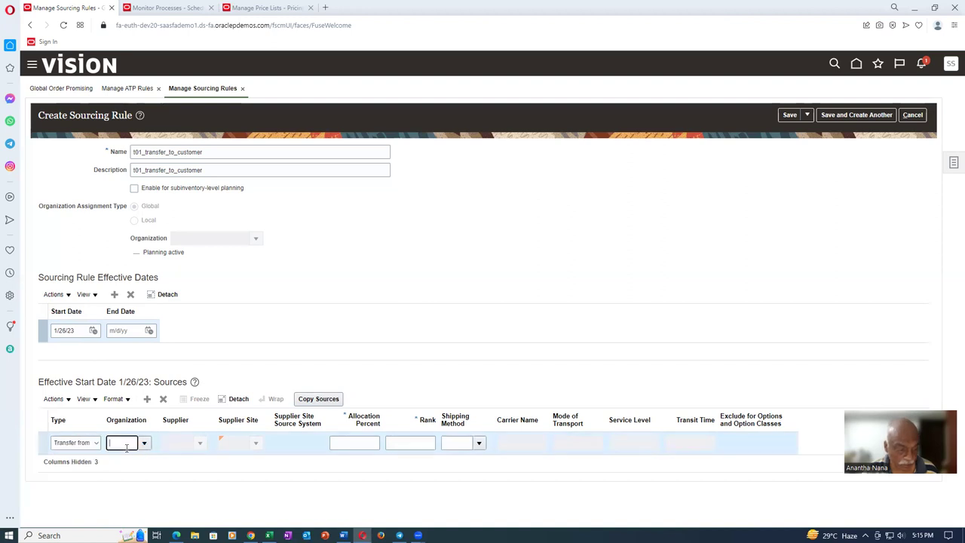
type("002")
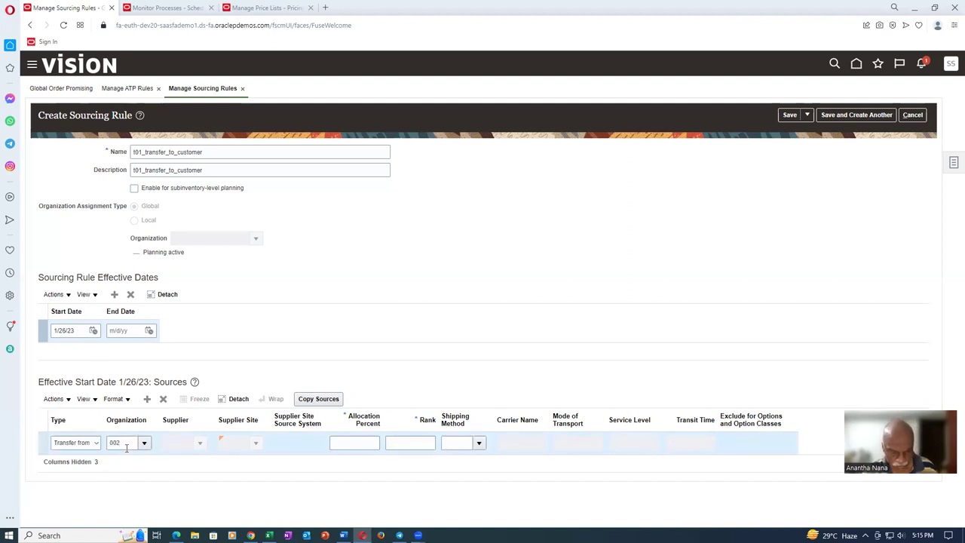
- Give the Transfer from source an allocation percent of 100 and rank 1, and save and close the rule
left_click(347, 442)
type("10")
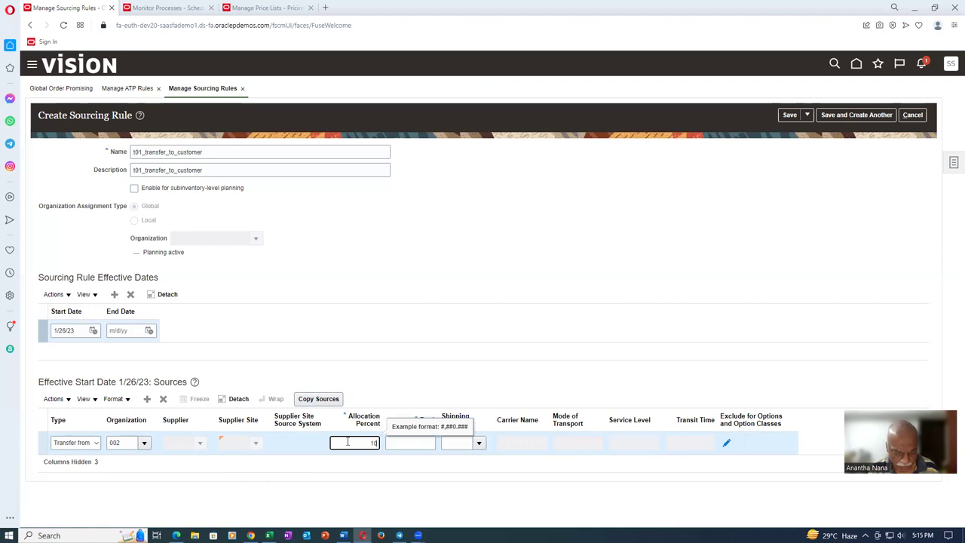
type("0")
key("Tab")
type("1")
key("Tab")
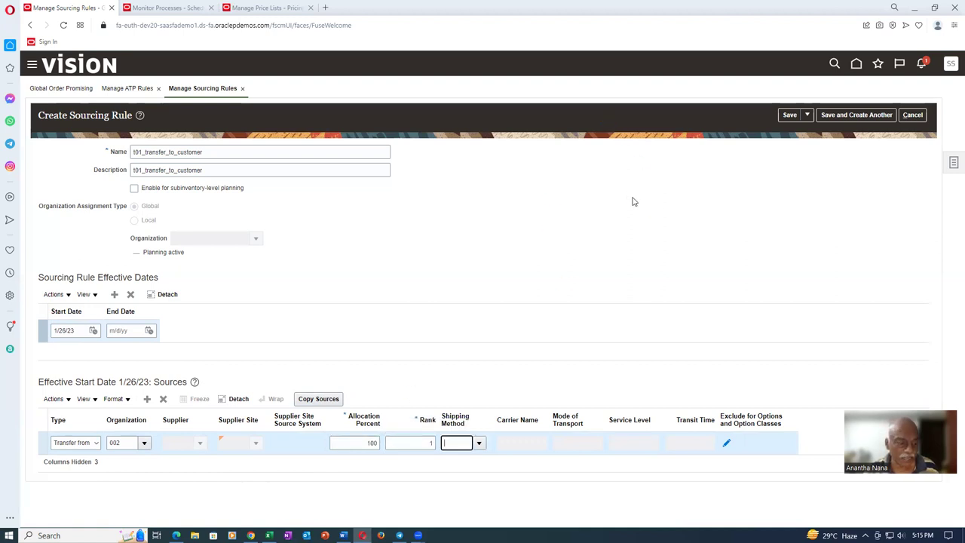
left_click(806, 114)
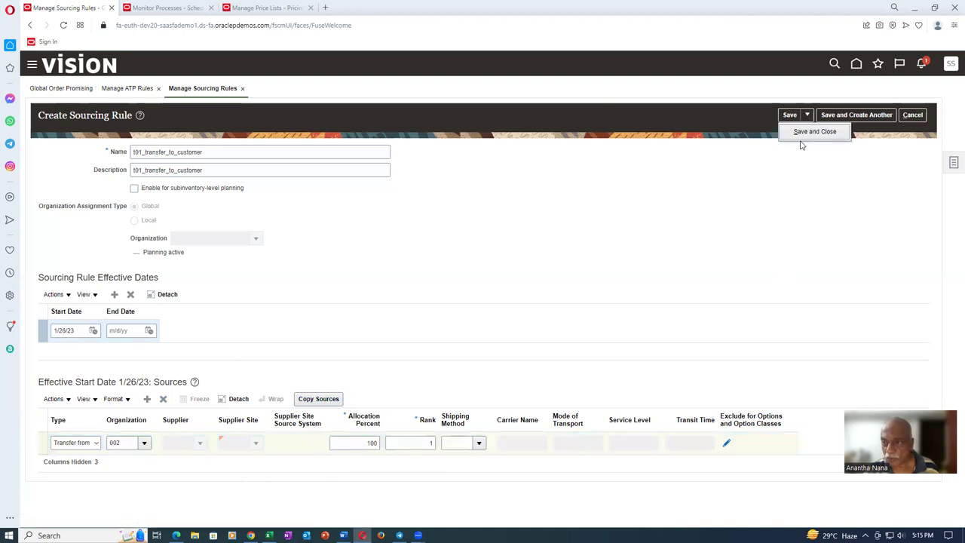
left_click(813, 132)
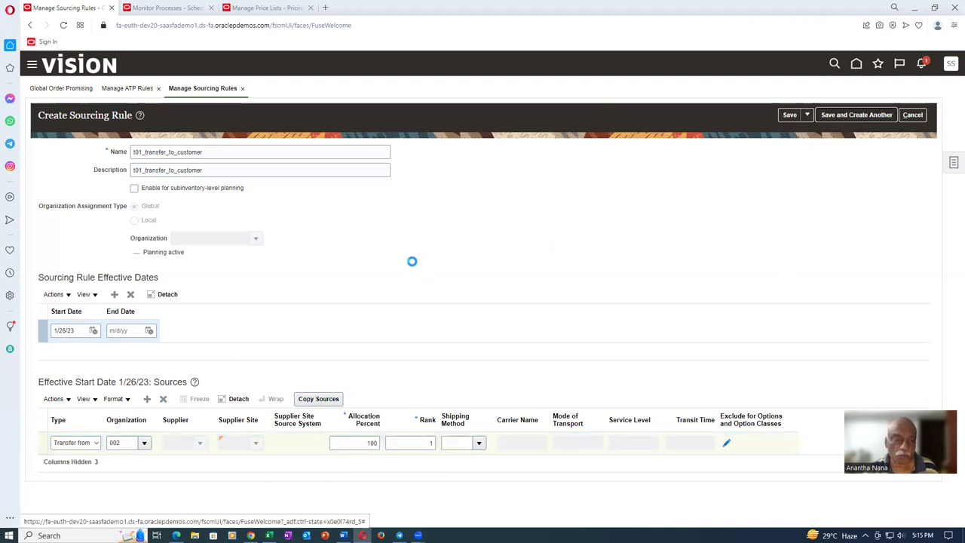
- Search the sourcing rules for names starting with t01 and leave the Manage Sourcing Rules page
left_click(208, 169)
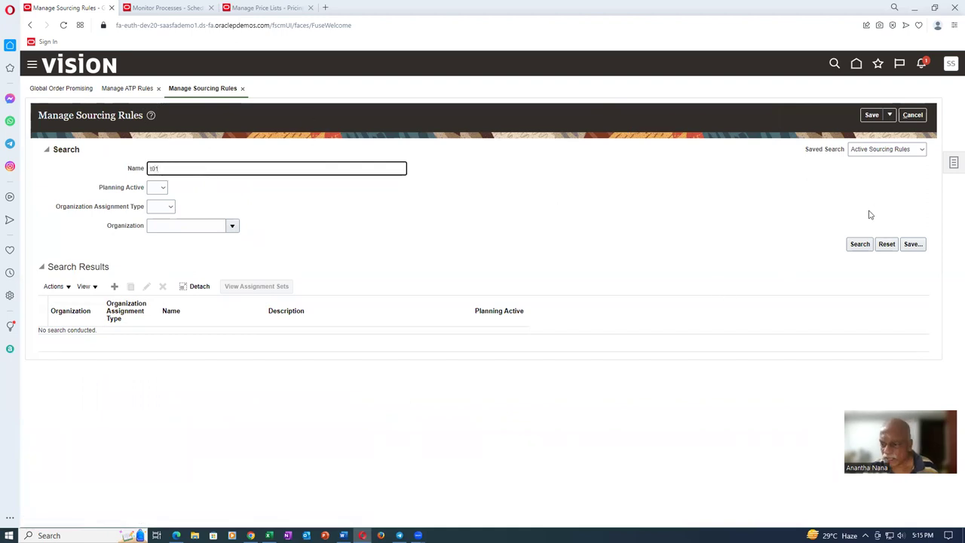
left_click(859, 246)
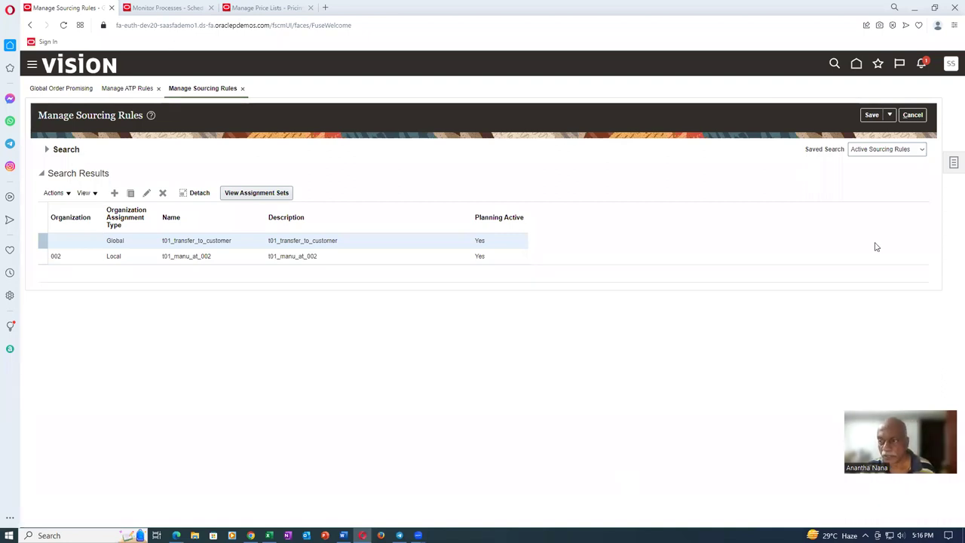
left_click(910, 115)
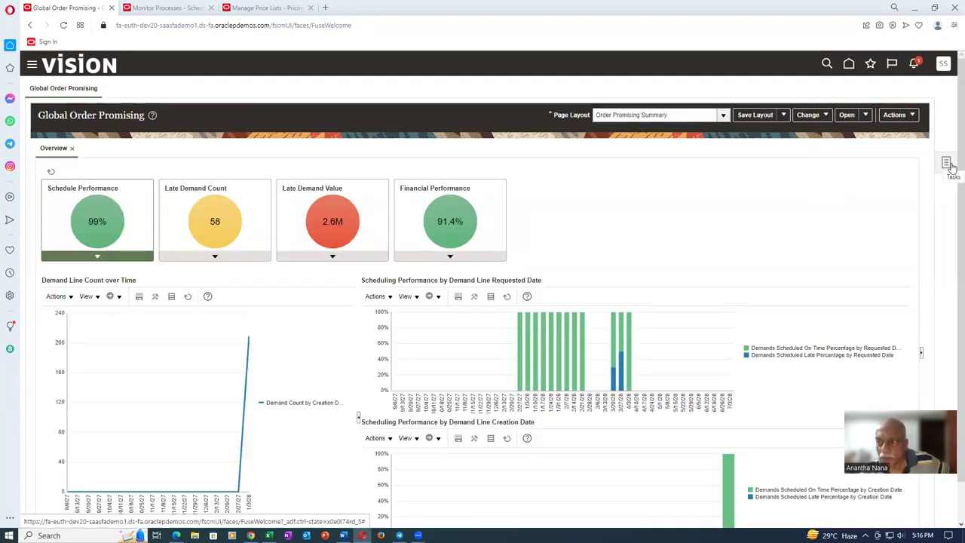
- Open the Manage Assignment Sets task, enter t01_assign_set as the search name, and save
left_click(951, 163)
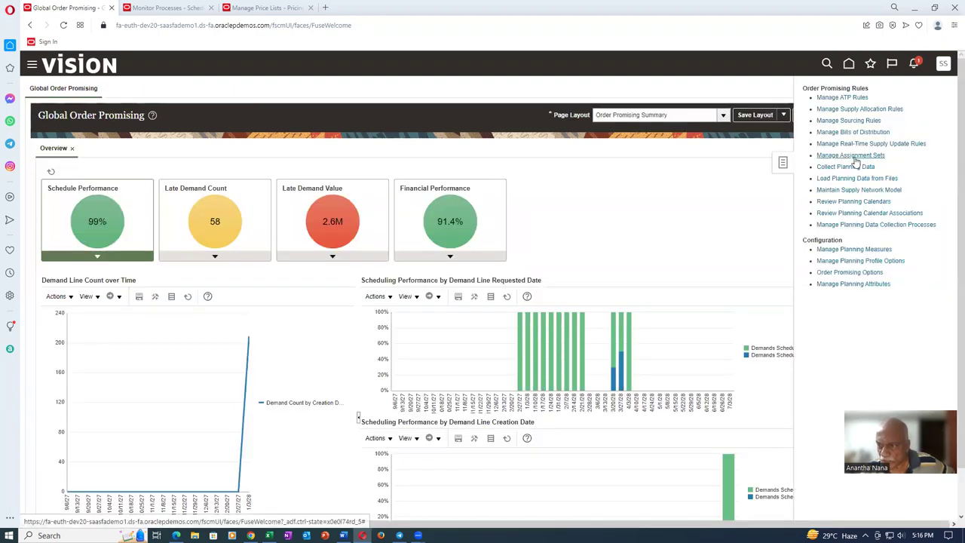
mouse_move(117, 237)
left_click(182, 172)
type("to")
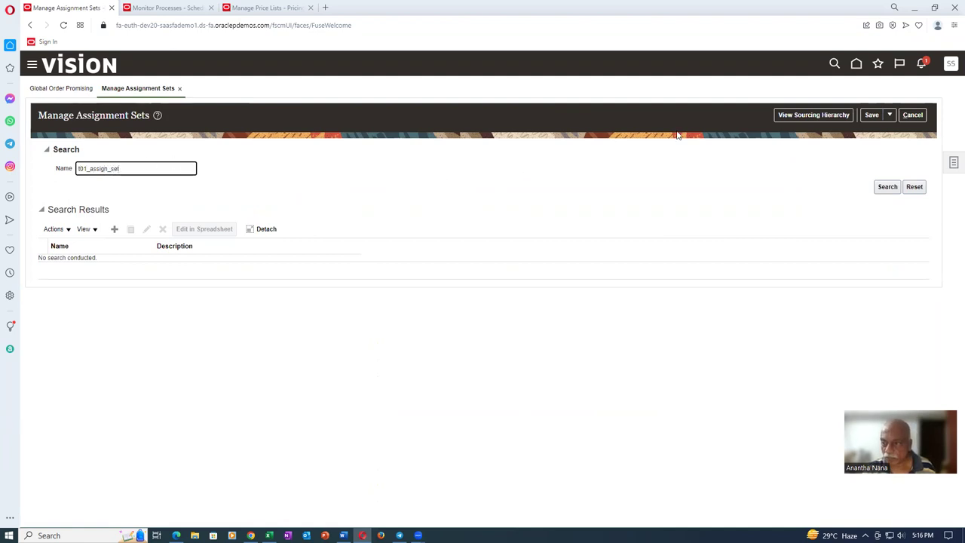
left_click(875, 115)
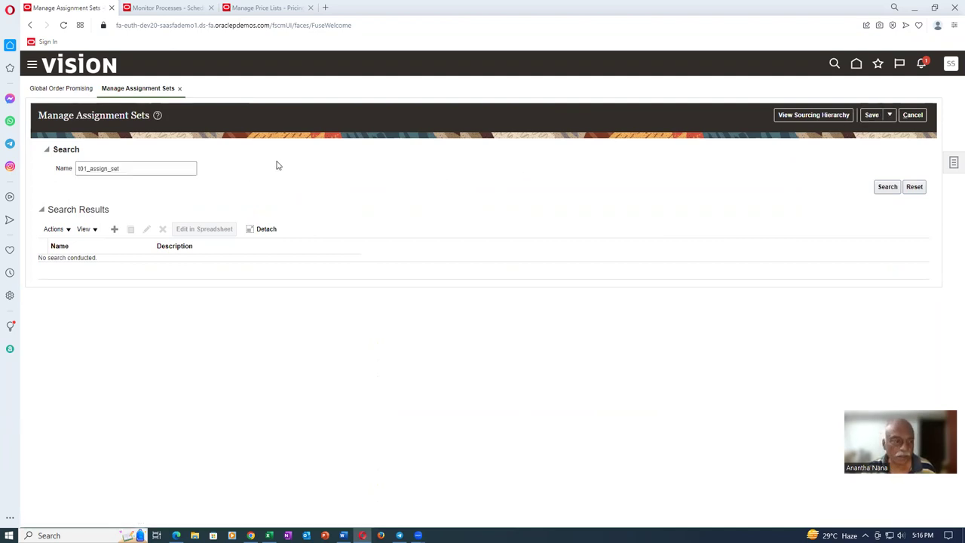
- Start a new assignment set and add a sourcing assignment row with the Item and organization assignment level
left_click(114, 228)
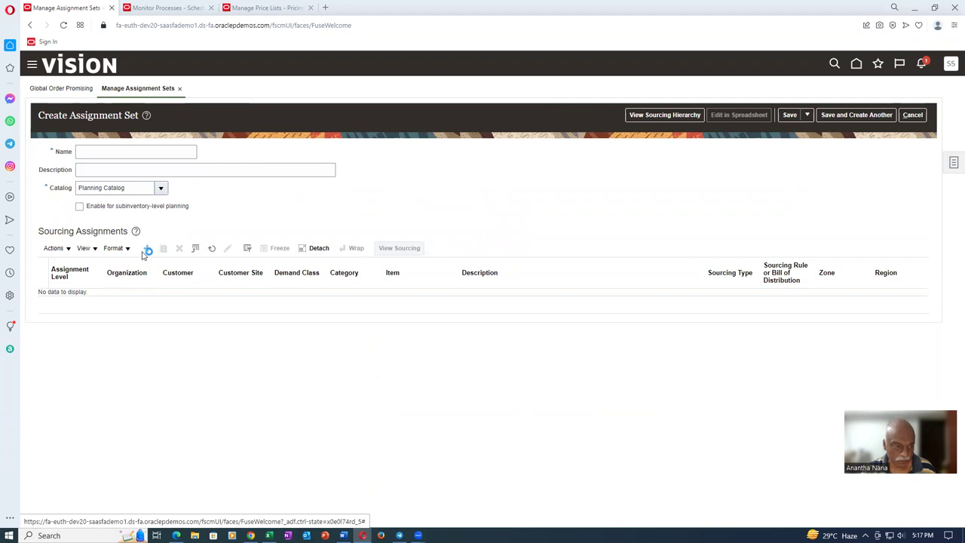
left_click(147, 249)
left_click(96, 300)
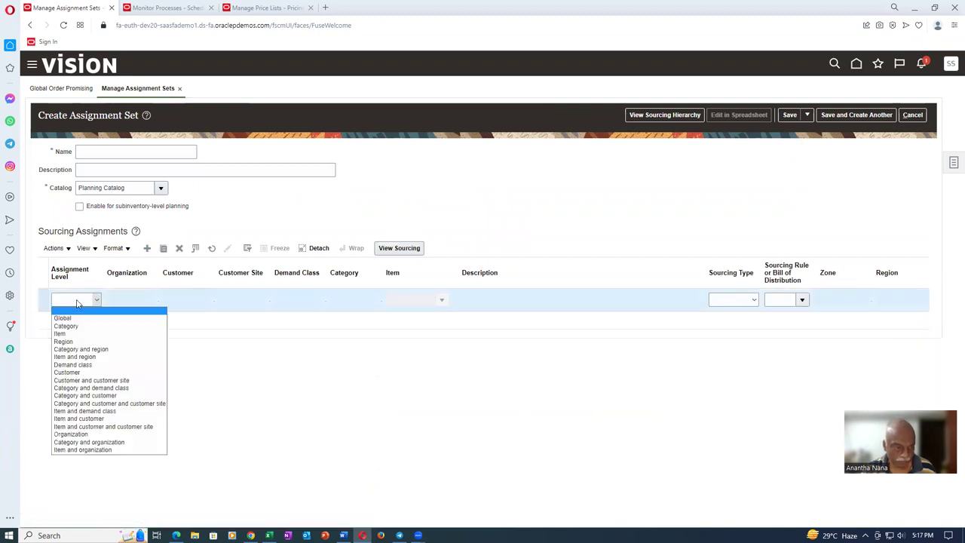
left_click(79, 451)
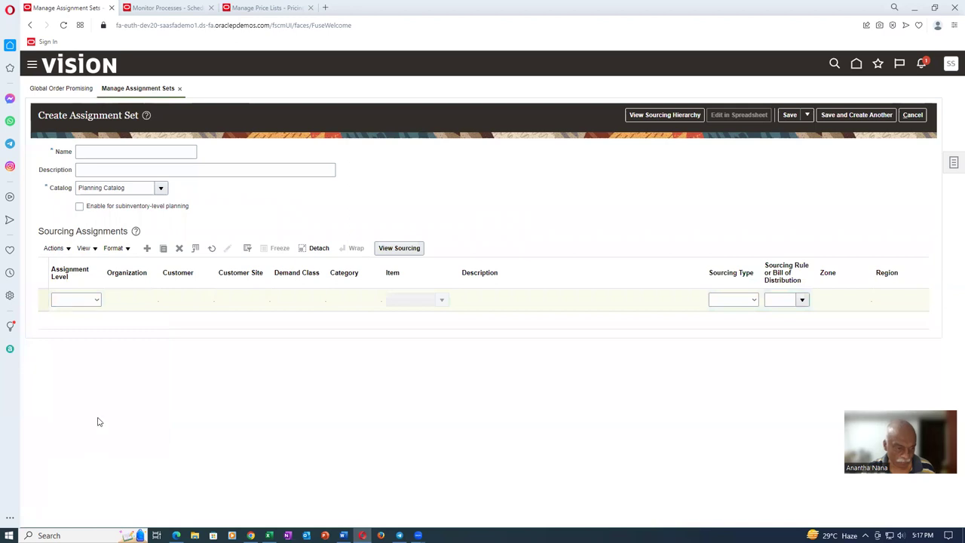
left_click(74, 301)
left_click(85, 450)
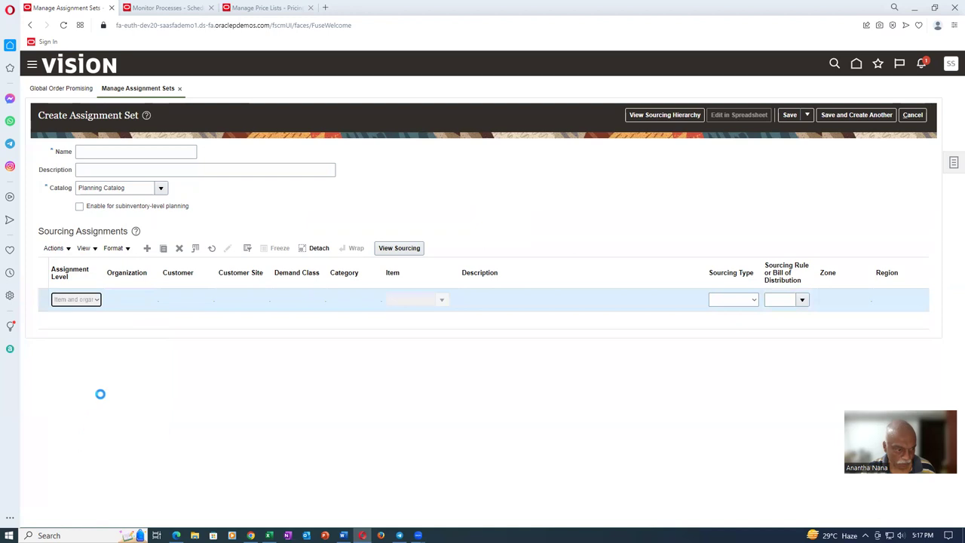
- Set the sourcing assignment's organization to 002 and its item to t01_Laptop_Model, looked up by t01
left_click(122, 300)
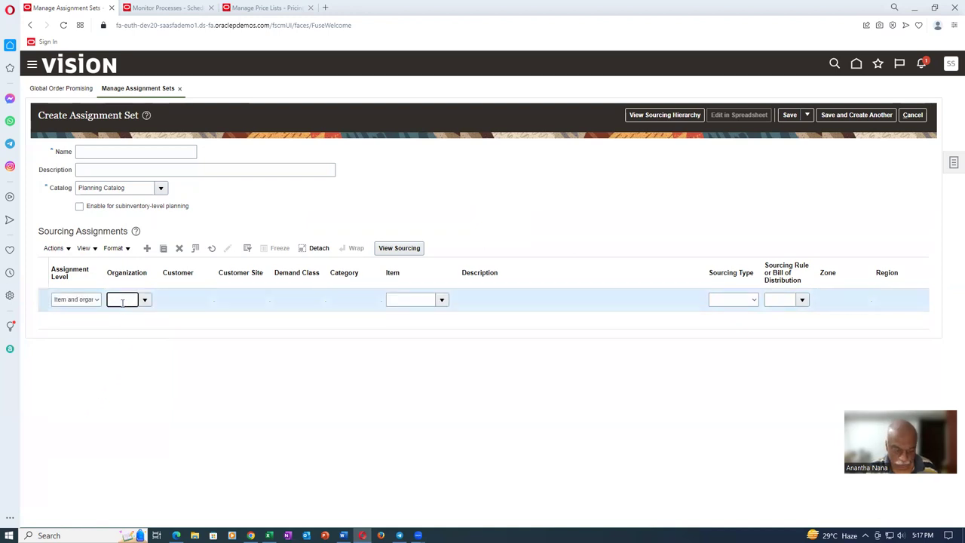
key("Tab")
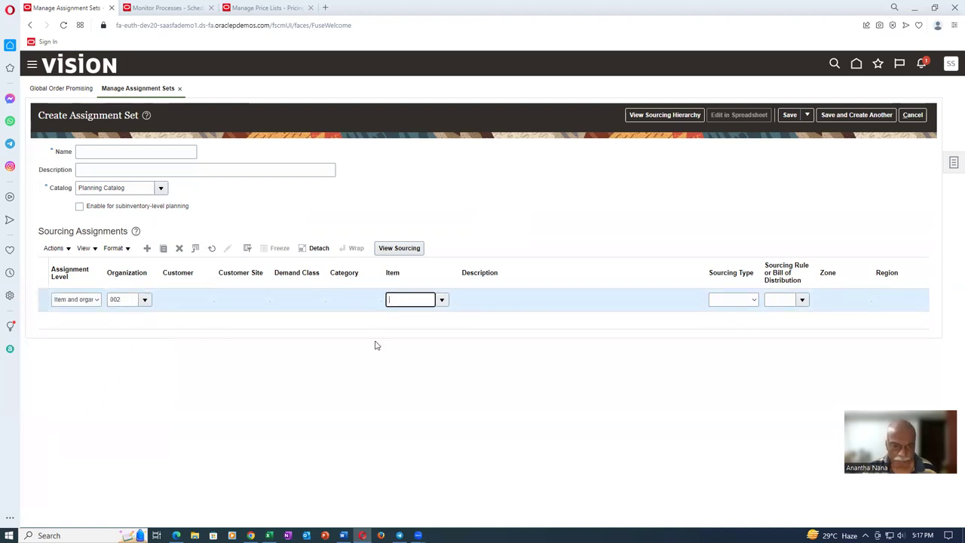
type("t01")
key("Tab")
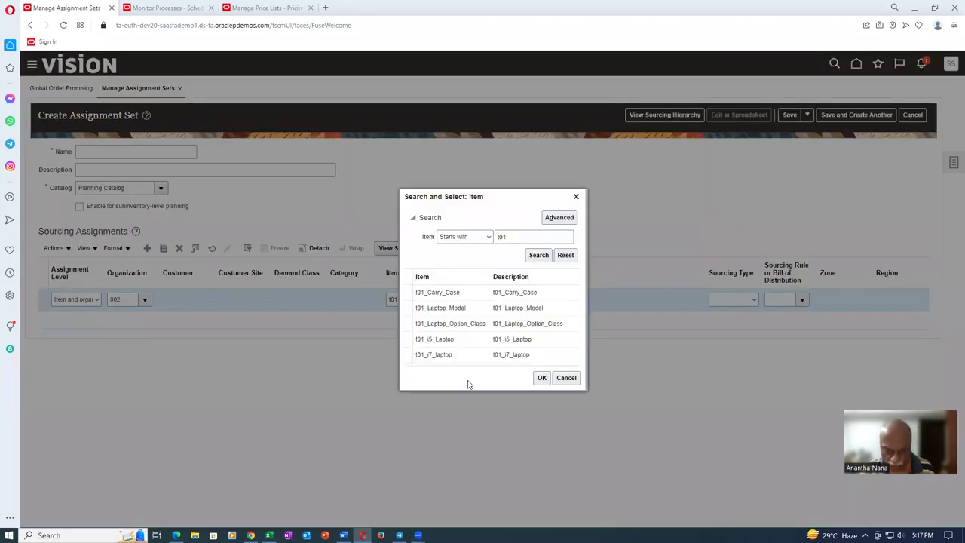
left_click(468, 307)
left_click(543, 382)
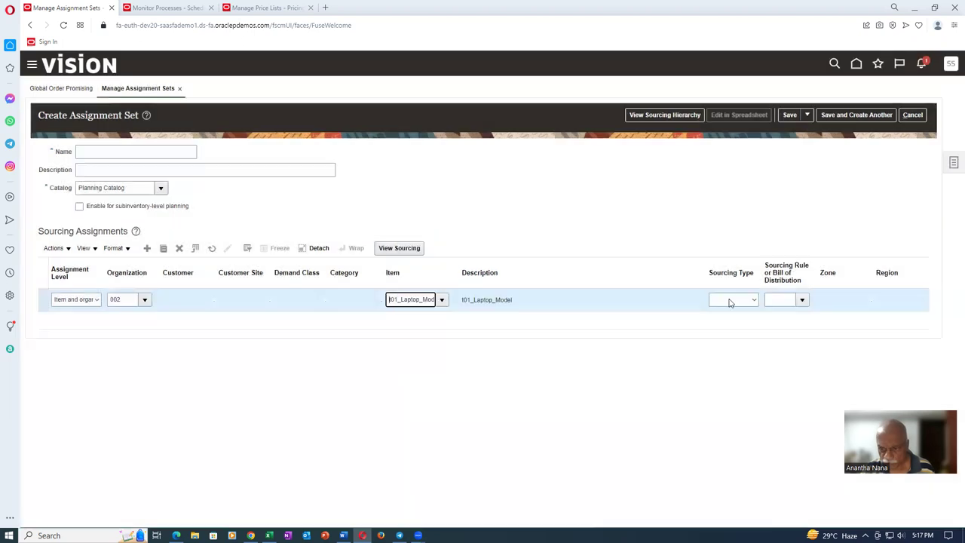
- Set the row's sourcing type to Sourcing rule and its rule to t01_manu_at_002, looked up by t01
left_click(730, 300)
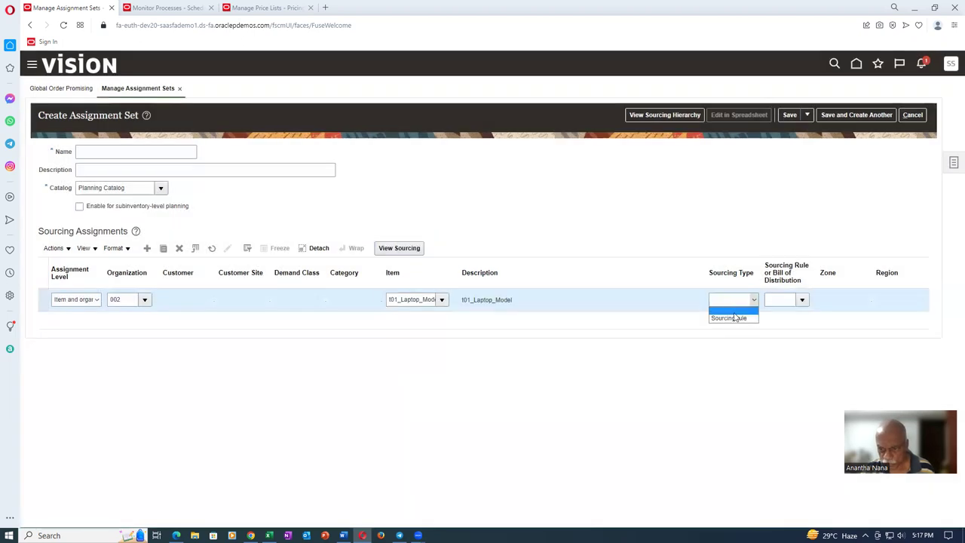
left_click(735, 317)
left_click(769, 301)
type("t01")
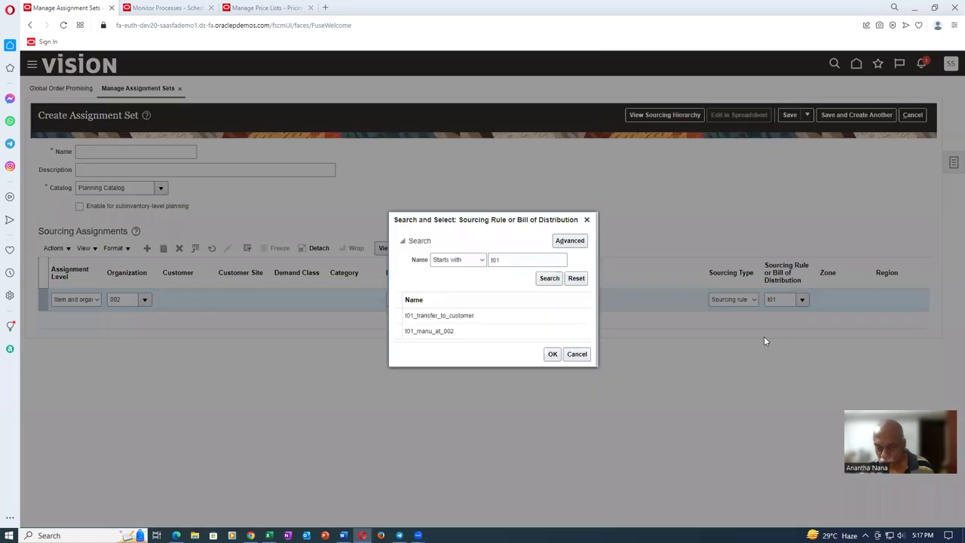
left_click(473, 332)
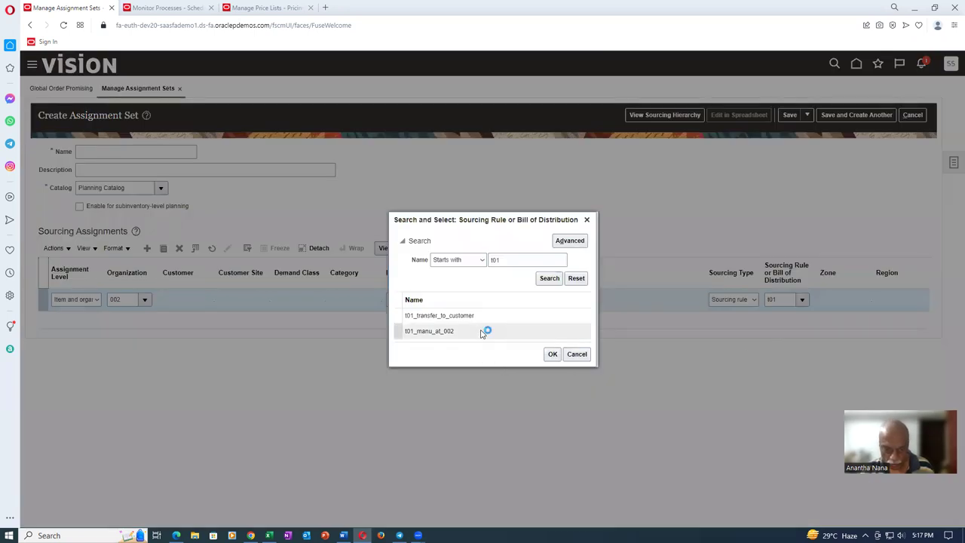
left_click(552, 354)
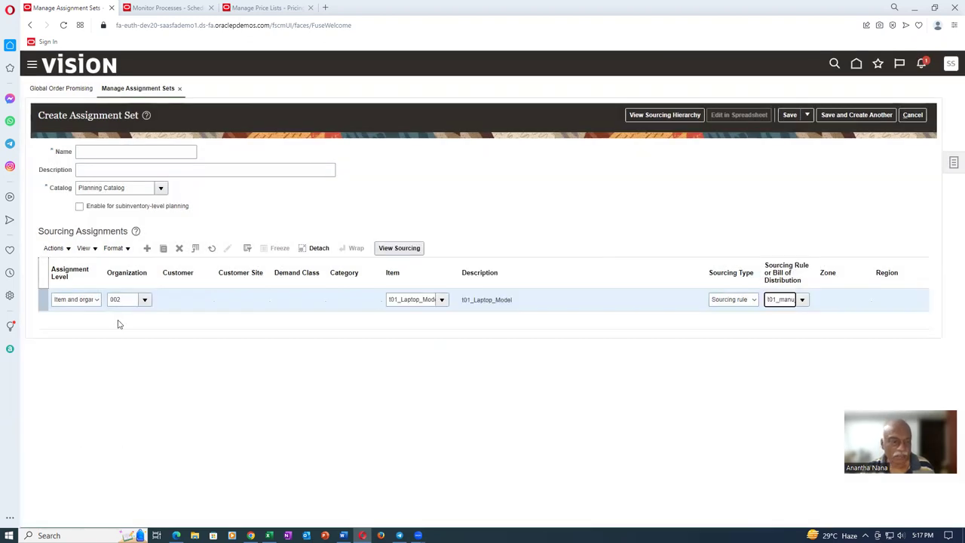
- Add a second sourcing assignment row at Global level with sourcing type Sourcing rule and rule t01_transfer_to_customer, looked up by t01
left_click(147, 248)
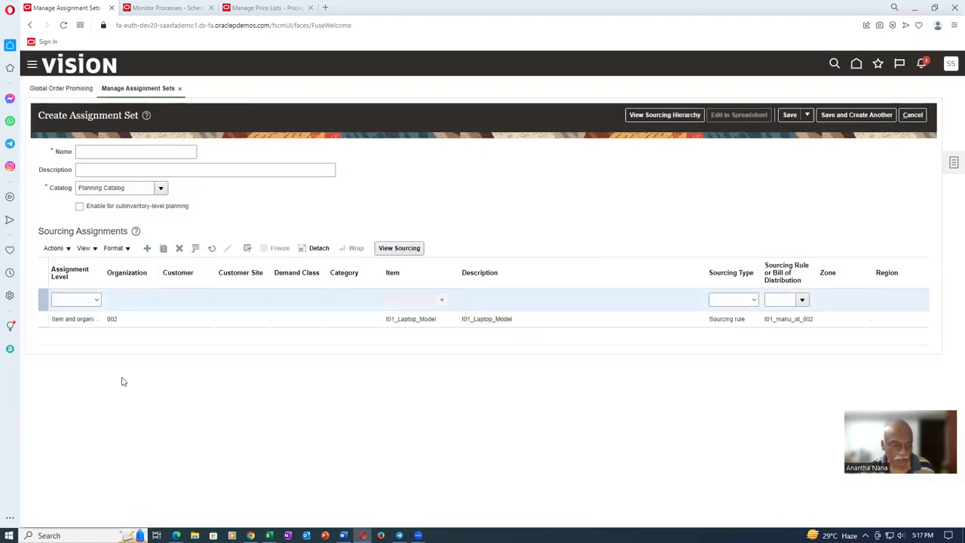
left_click(76, 300)
left_click(76, 317)
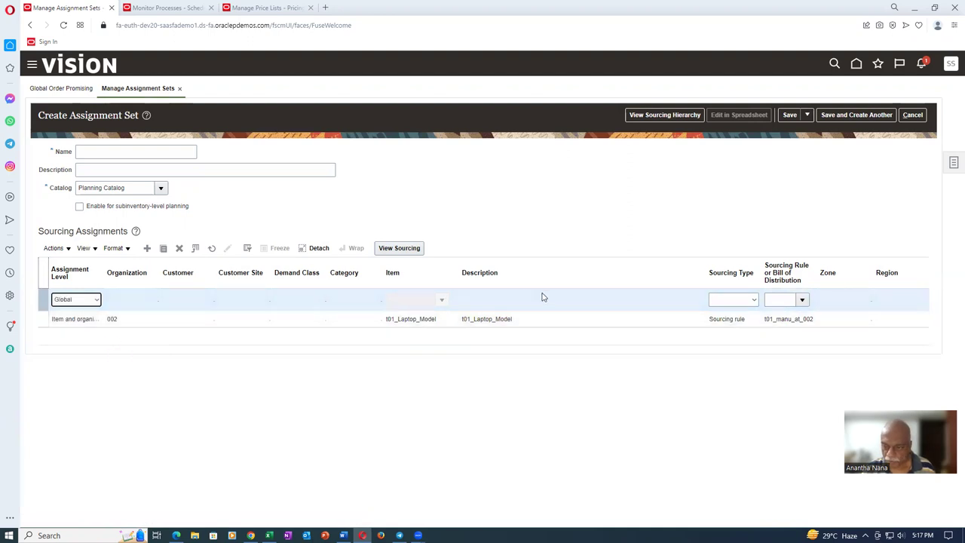
left_click(736, 302)
left_click(728, 317)
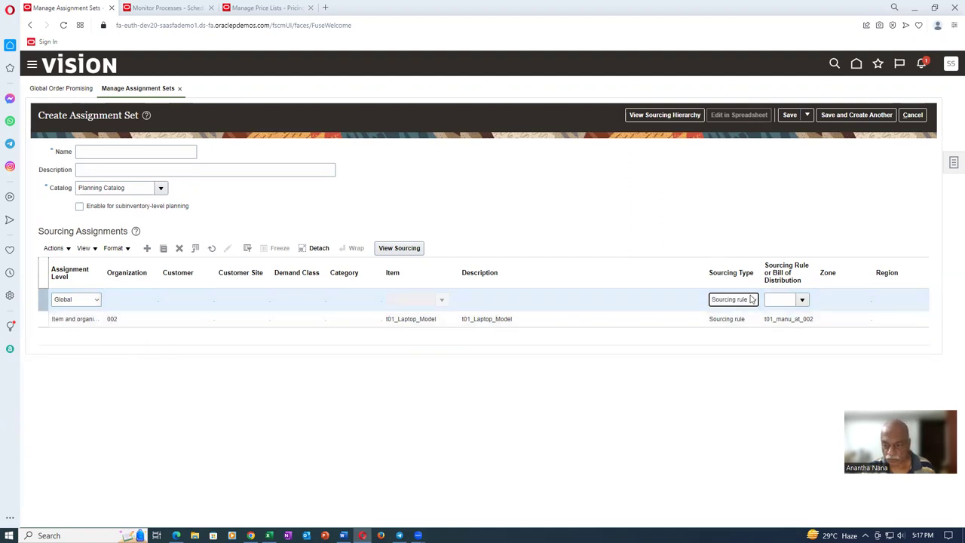
left_click(778, 300)
type("t01")
key("Tab")
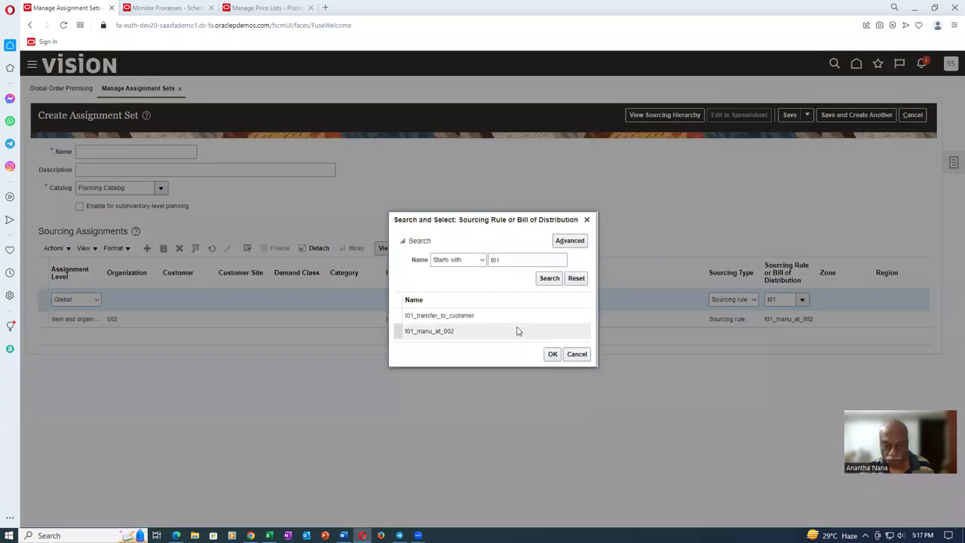
left_click(512, 317)
left_click(553, 354)
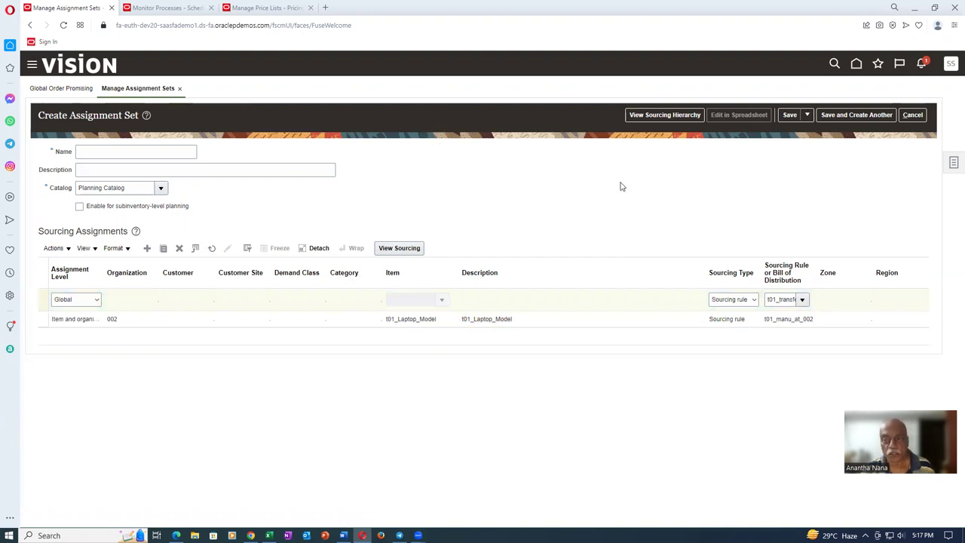
- Enter t01_assign_set as the assignment set's name and description, then save and close it
left_click(805, 118)
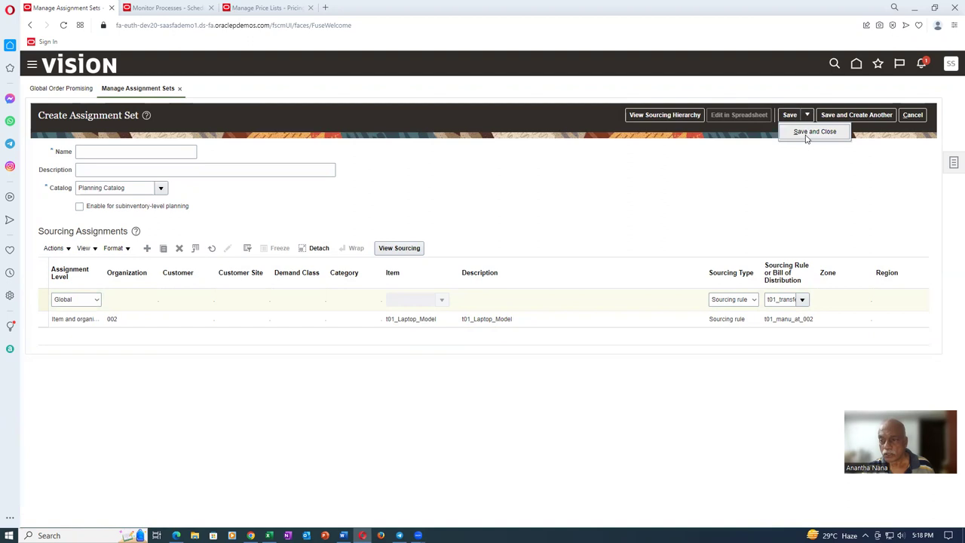
left_click(806, 132)
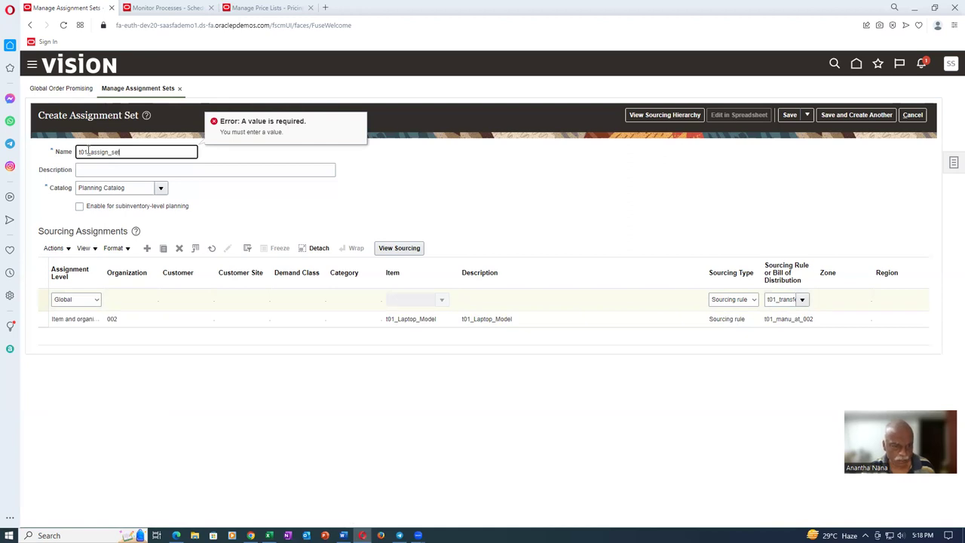
left_click_drag(136, 151, 67, 156)
key("ctrl+c")
left_click(109, 172)
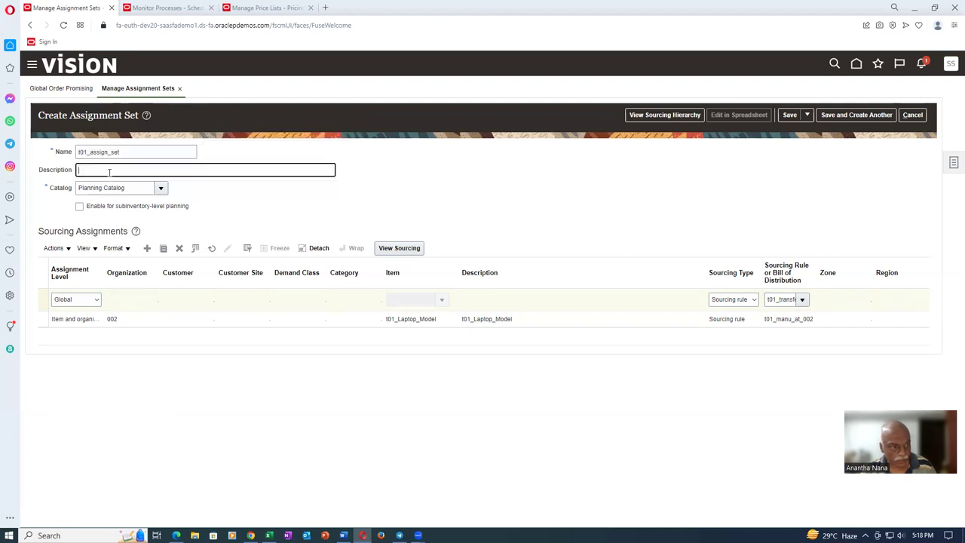
key("ctrl+v")
left_click(791, 116)
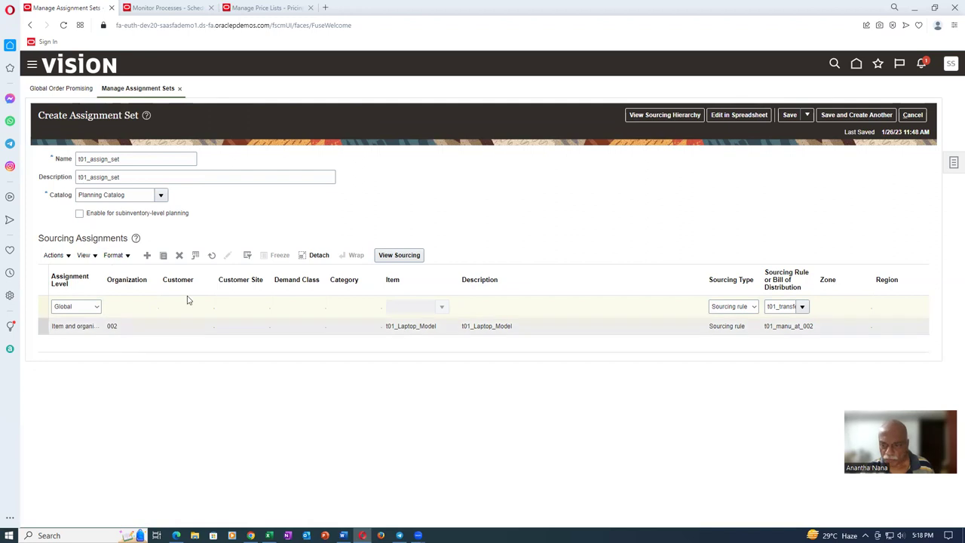
left_click(807, 115)
left_click(819, 131)
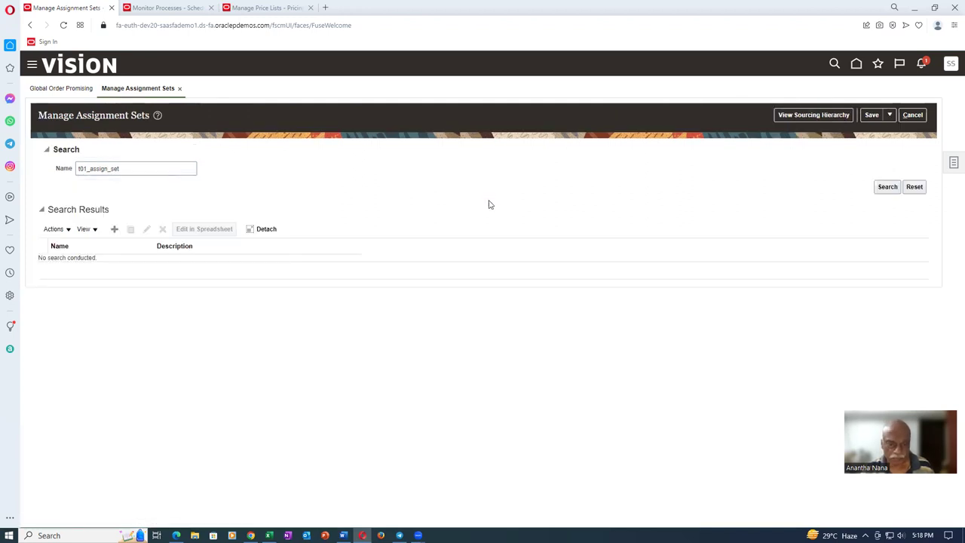
- Search for t01_assign_set, open it to review its sourcing assignments, and leave the Manage Assignment Sets page
left_click(885, 186)
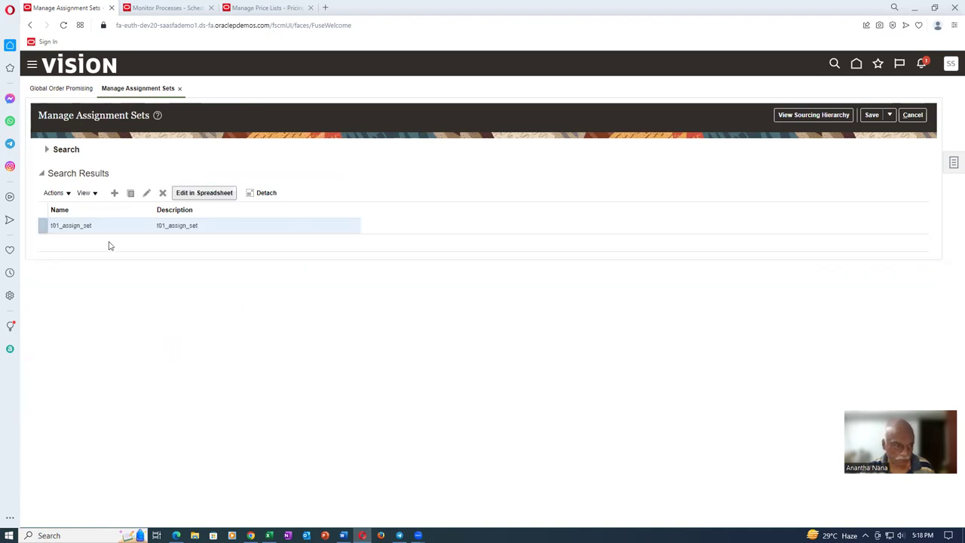
left_click(146, 194)
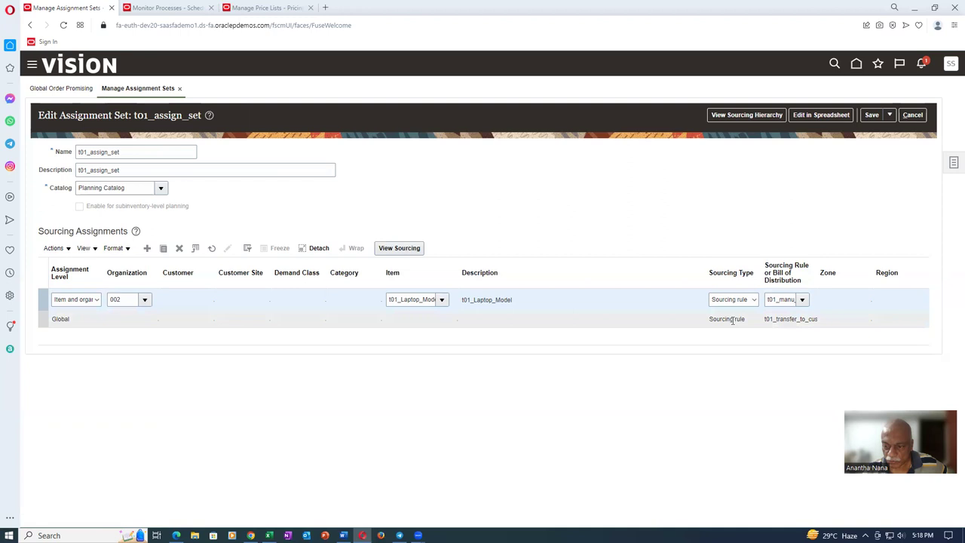
left_click(912, 115)
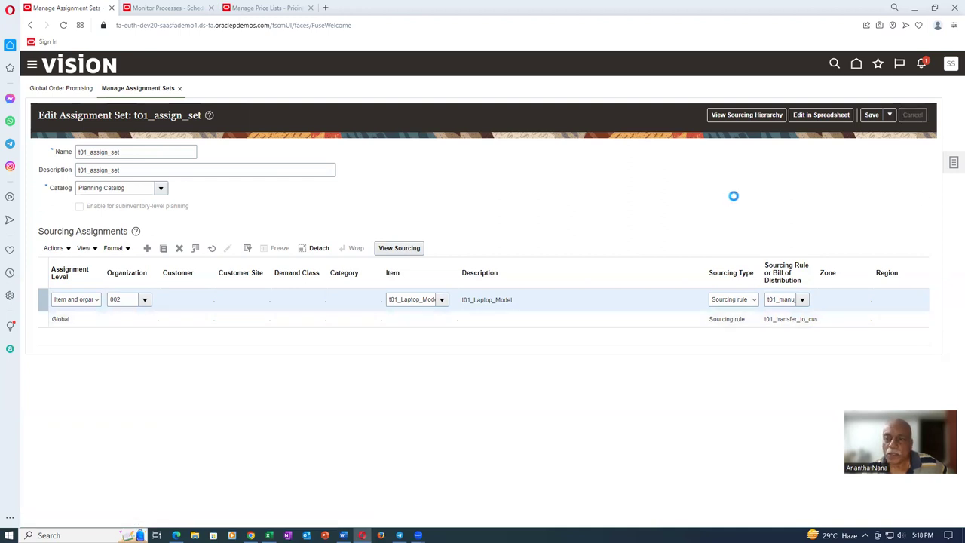
left_click(912, 114)
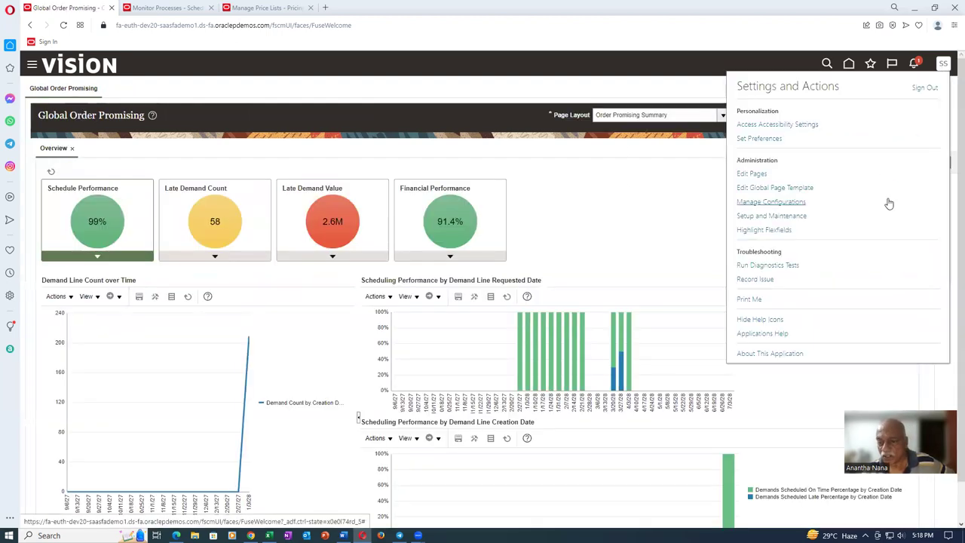
- In Setup and Maintenance, search for man%admin%profile% and open the Manage Administrator Profile Values task
left_click(778, 215)
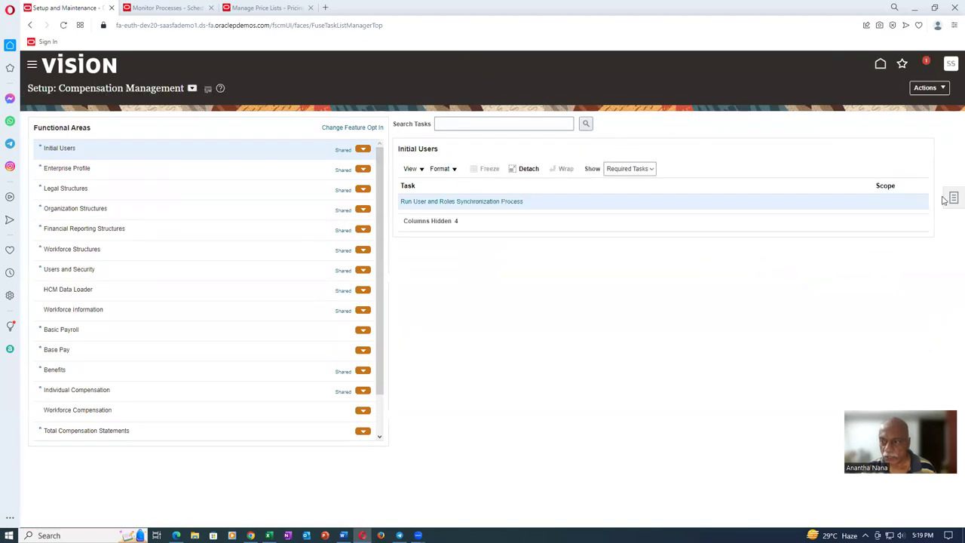
left_click(953, 202)
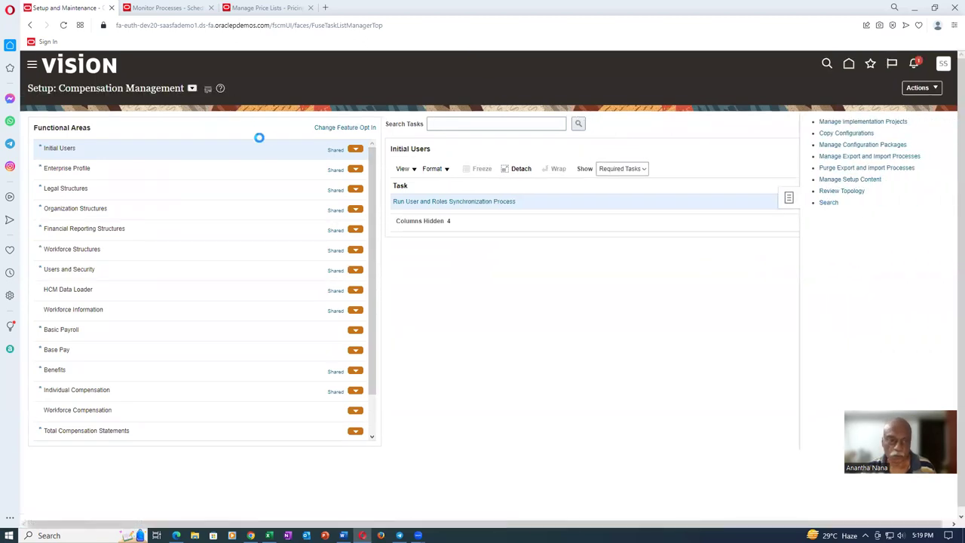
left_click(265, 126)
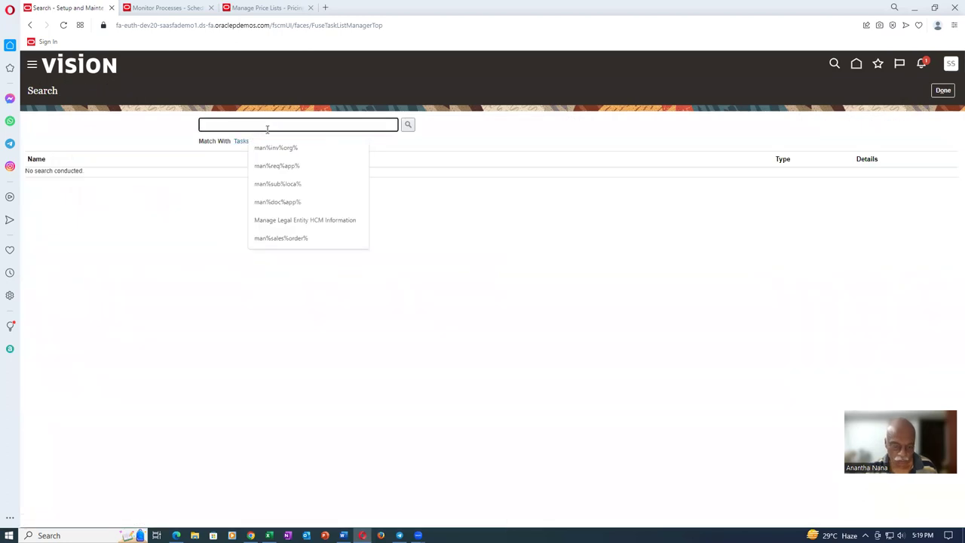
type("man%")
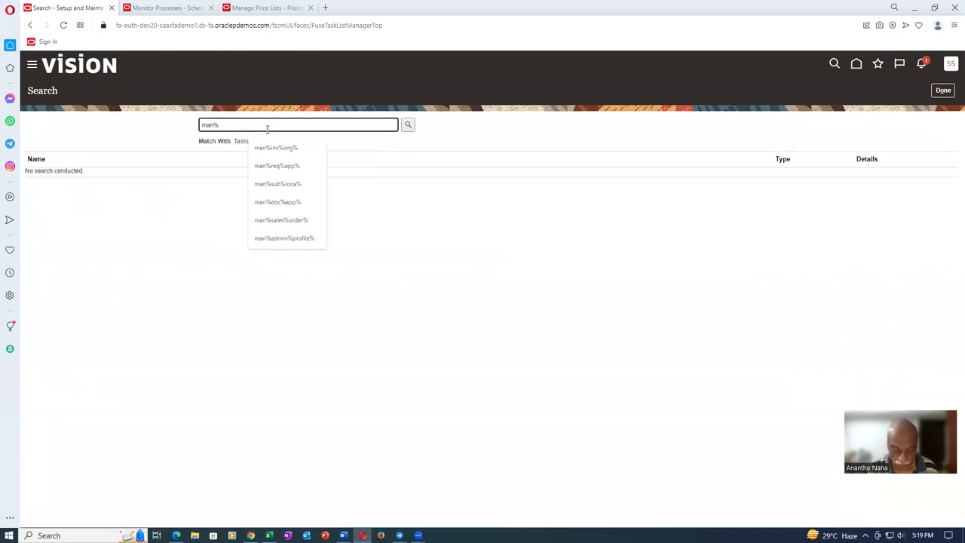
type("ad")
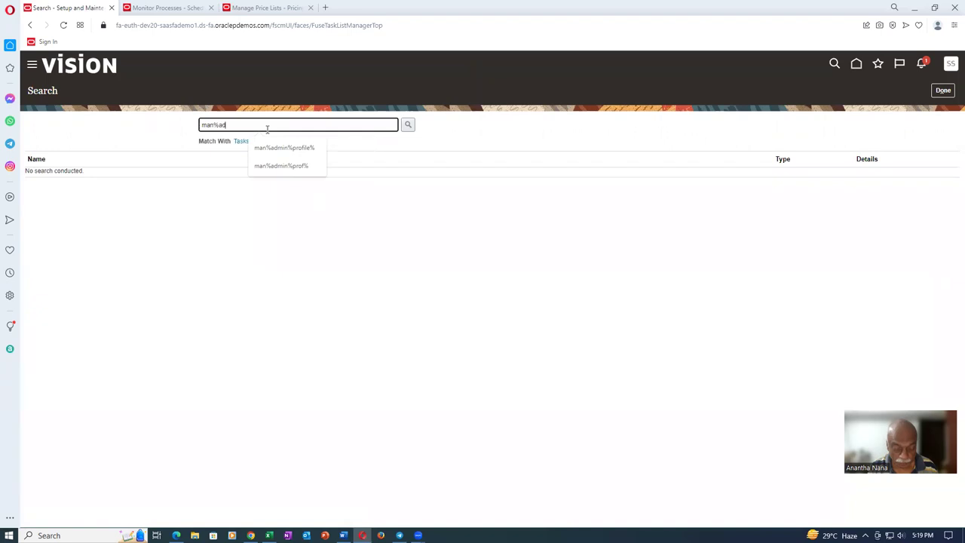
type("min%profile%")
key("Return")
left_click(57, 175)
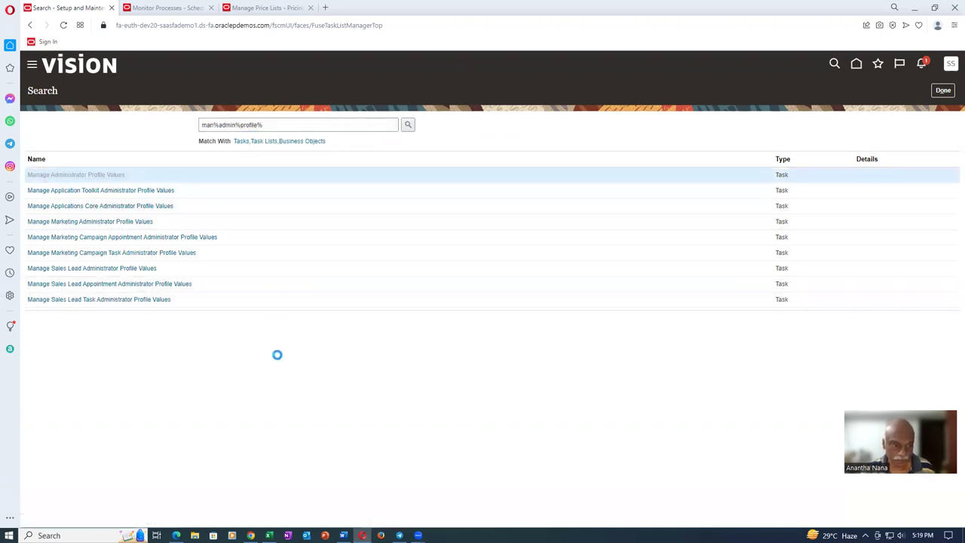
- Find the profile option by code MSP%DEF%, set MSP_DEFAULT_ASSIGNMENT_SET's Site value to t01_assign_set, and save and close
left_click(145, 127)
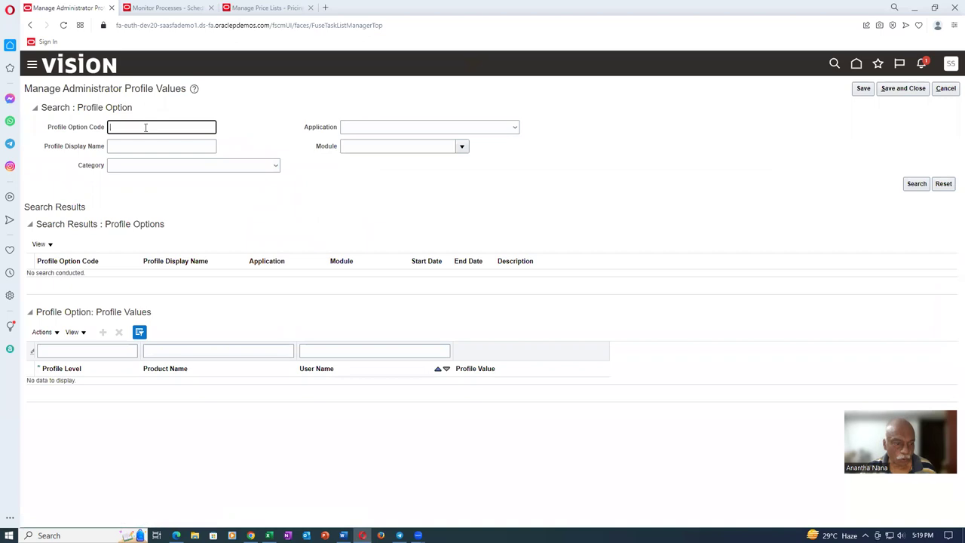
type("MSF")
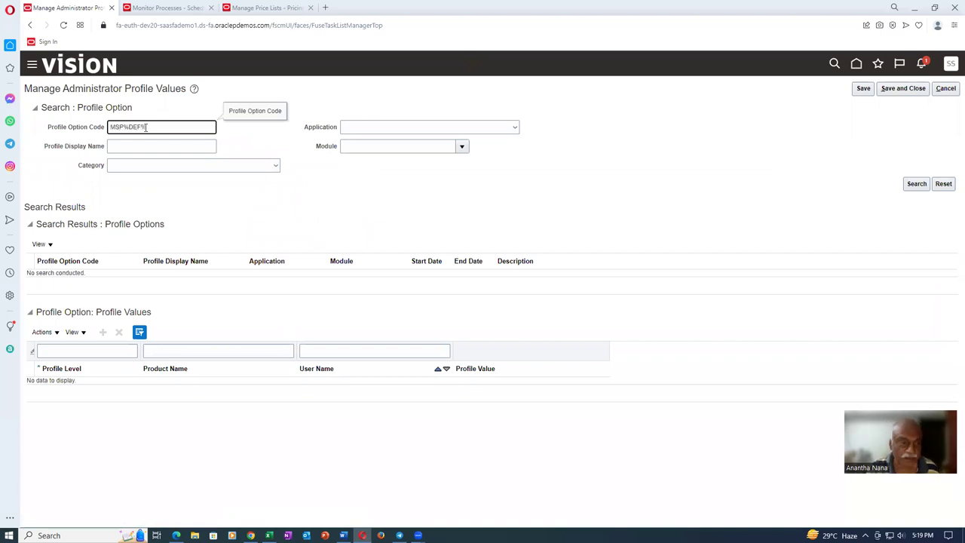
key("Return")
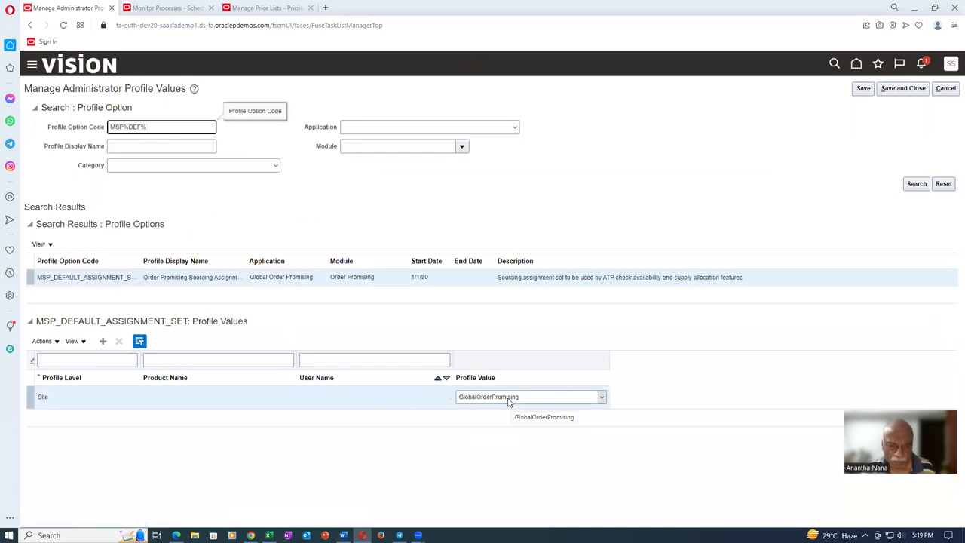
left_click(510, 399)
left_click_drag(608, 323, 611, 374)
left_click(569, 385)
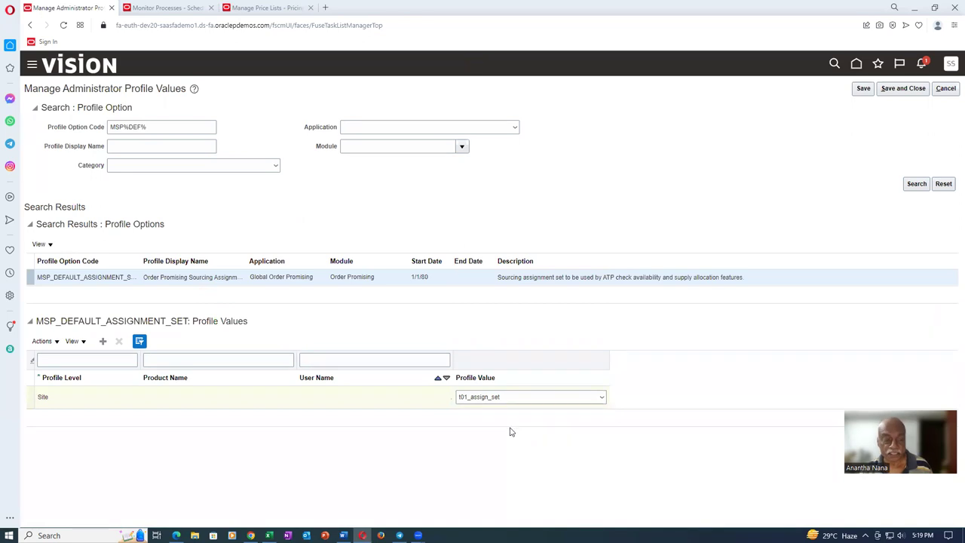
left_click(914, 90)
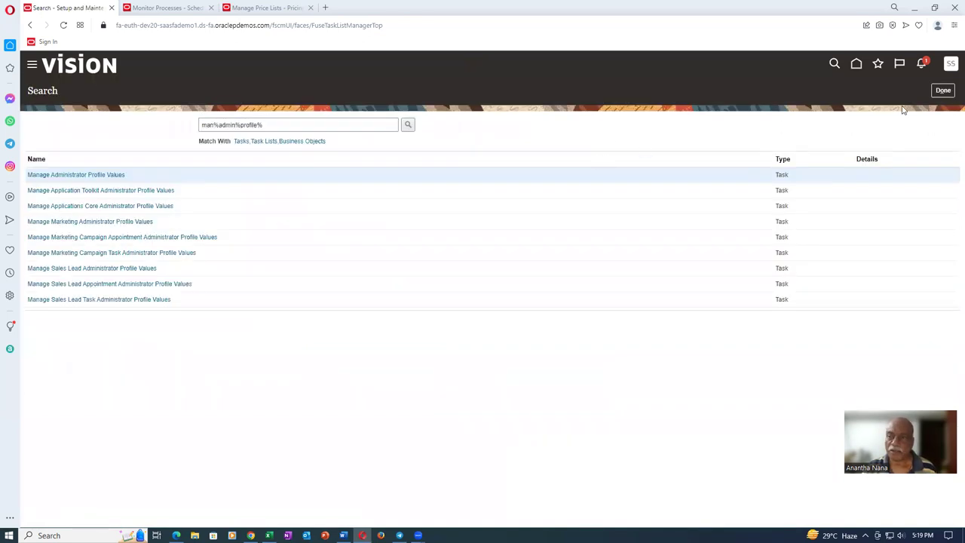
- Leave the setup task search, return to the home page, and open Plan Inputs under Supply Chain Planning
left_click(942, 90)
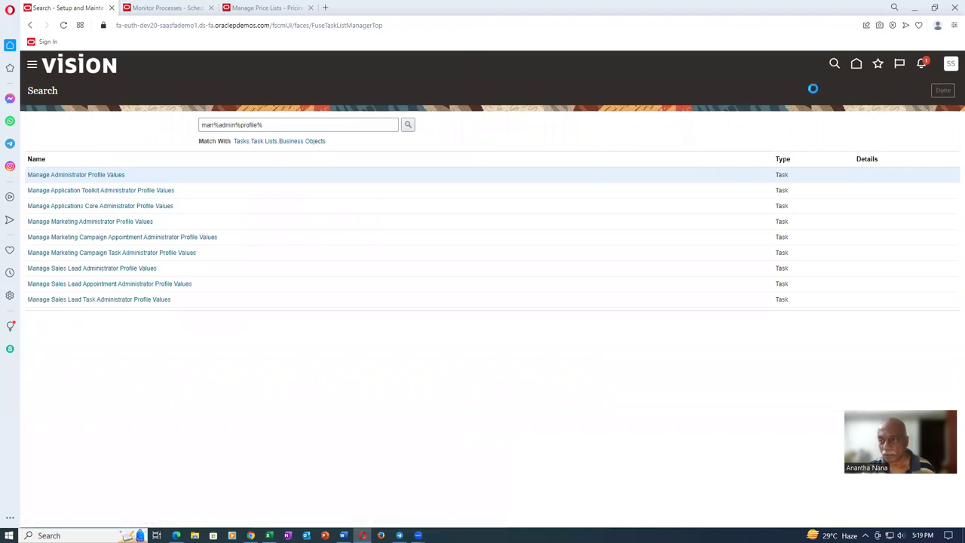
left_click(856, 64)
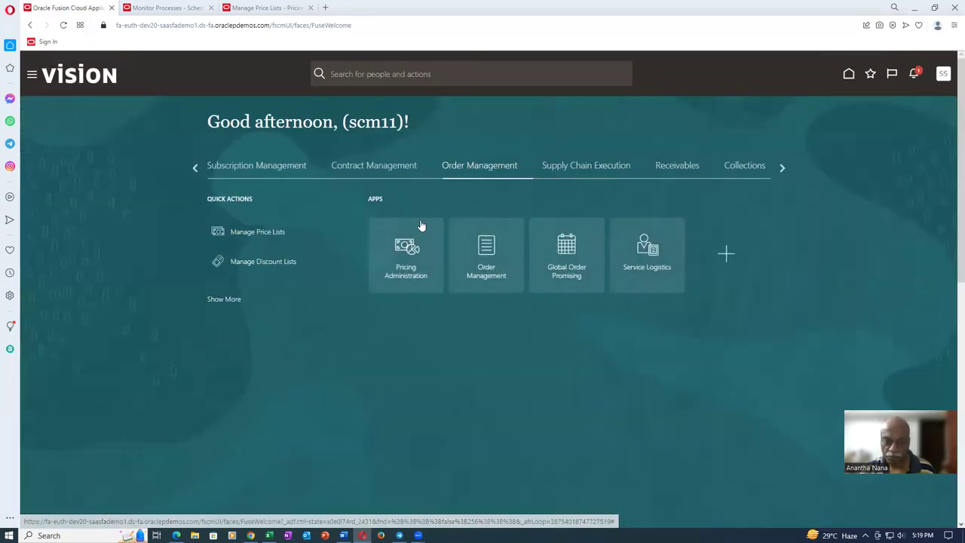
left_click(196, 168)
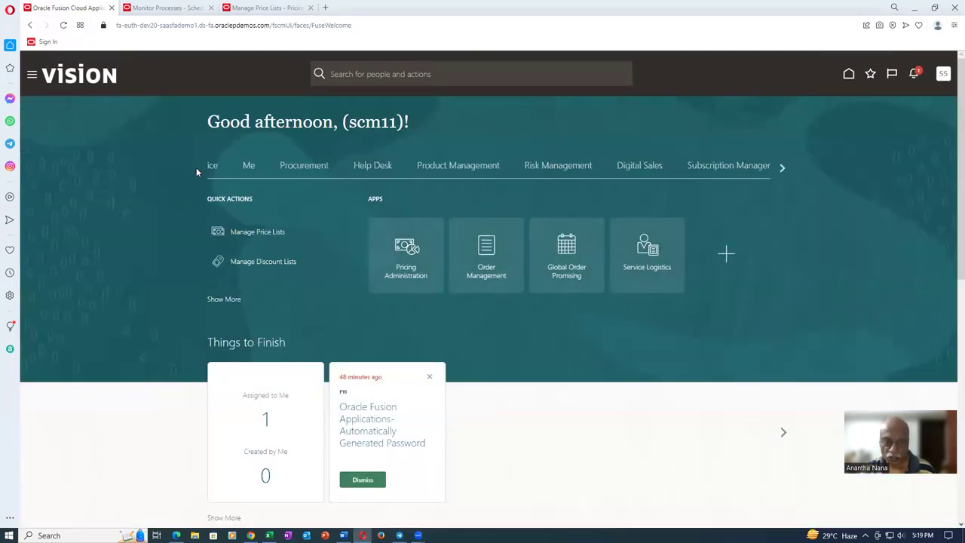
left_click(781, 168)
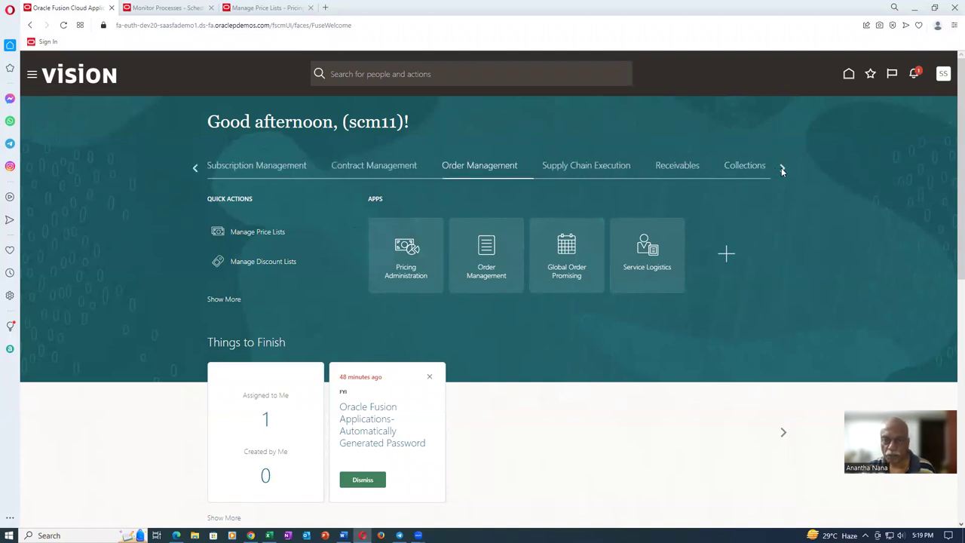
left_click(782, 169)
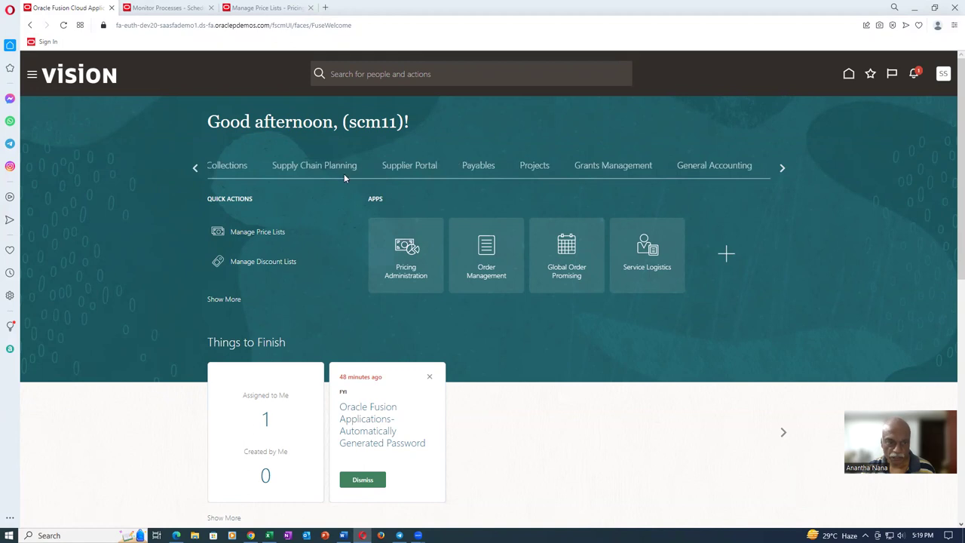
left_click(344, 171)
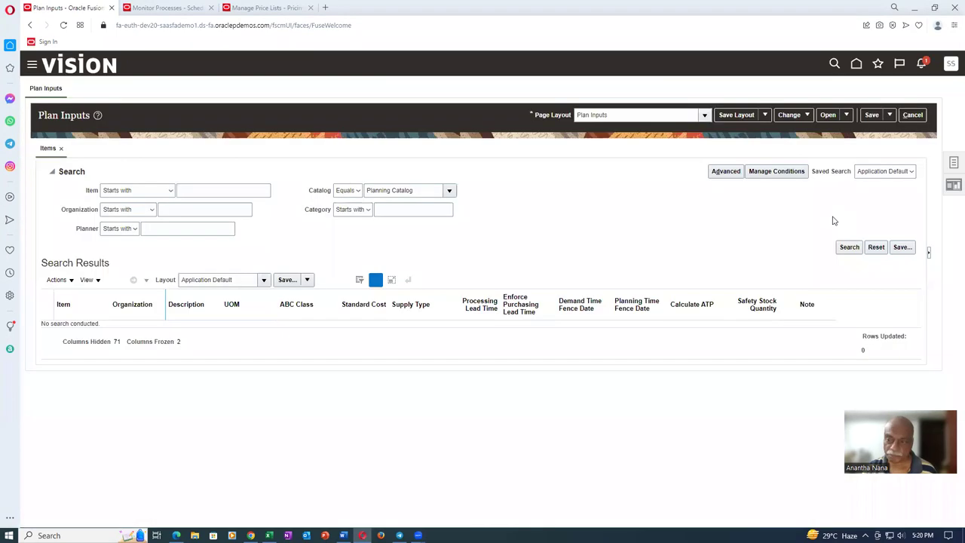
- Open Collect Planning Data from the Plan Inputs tasks and set source system OPS with collection type Targeted
left_click(953, 165)
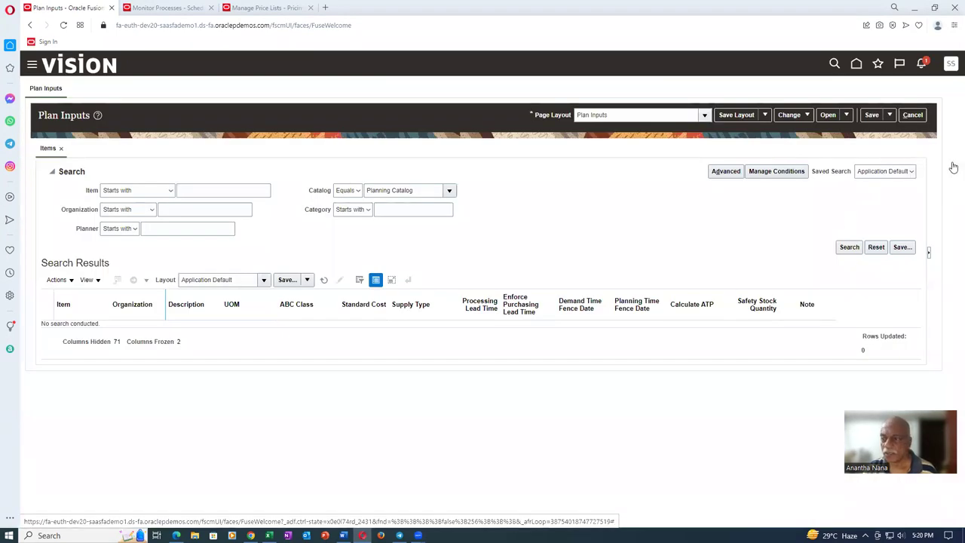
left_click(575, 222)
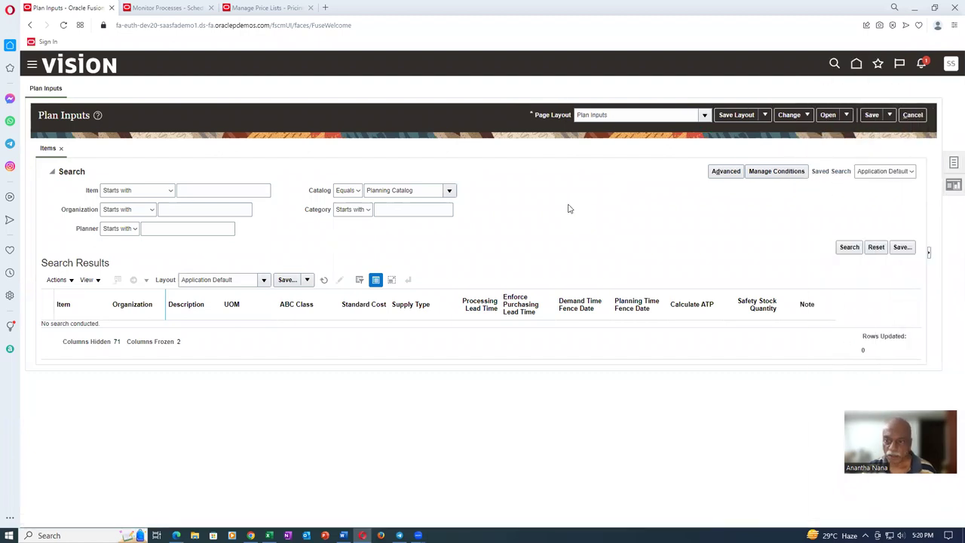
left_click(953, 164)
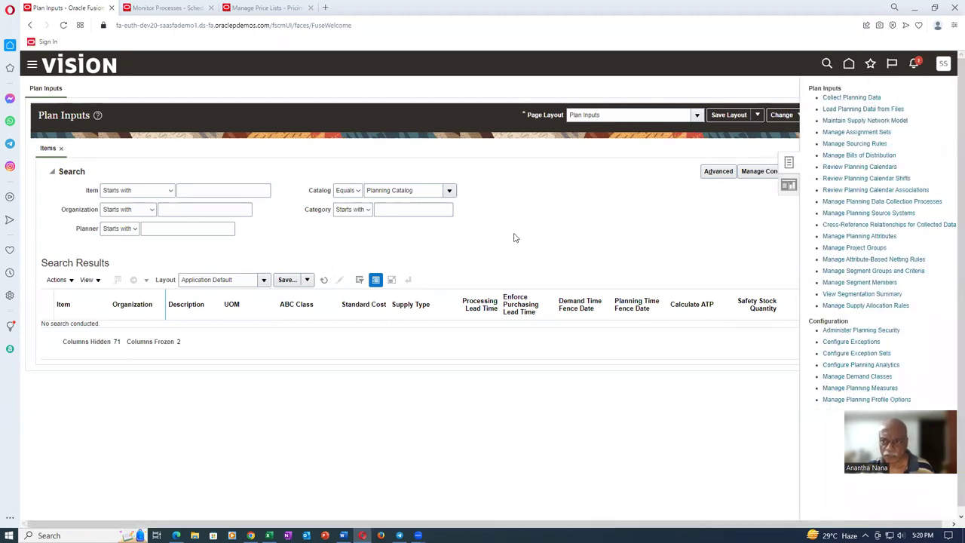
left_click(867, 98)
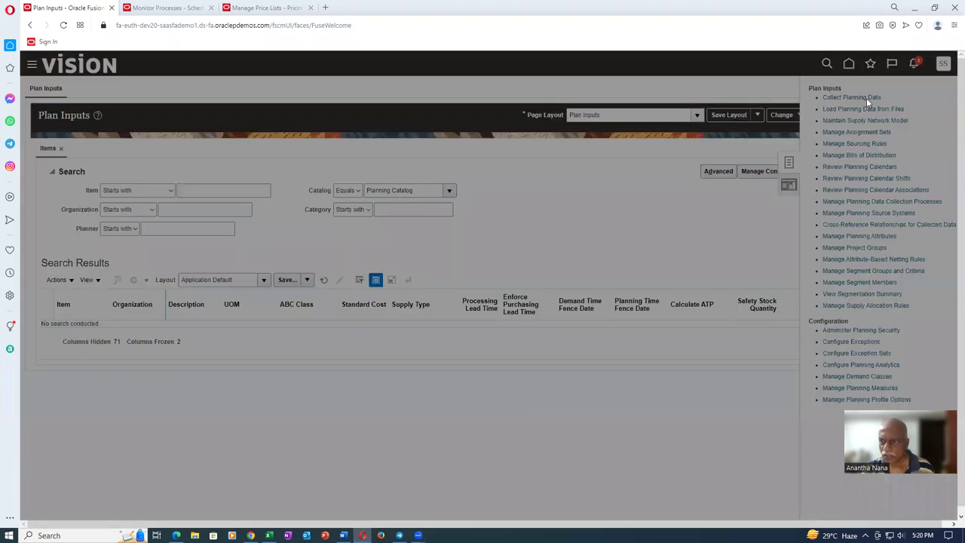
left_click(375, 165)
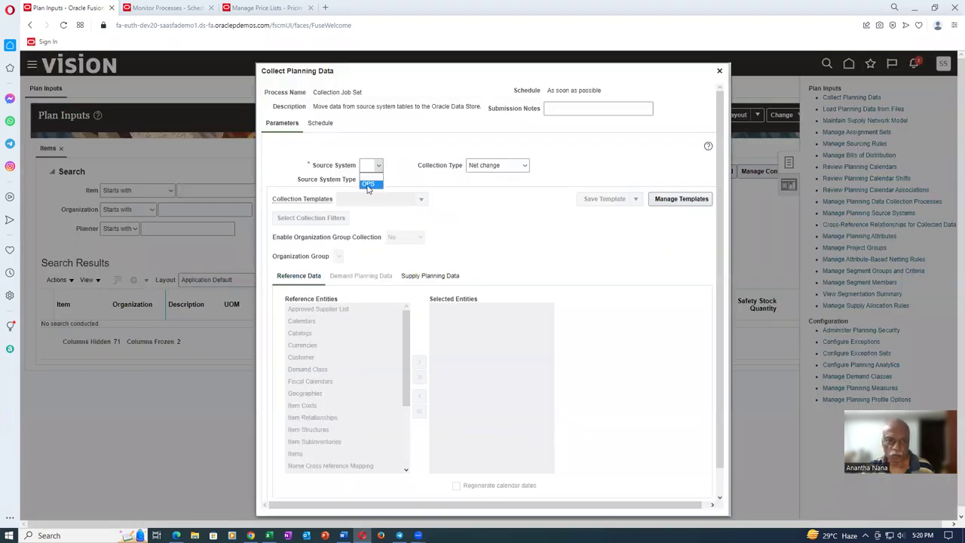
left_click(369, 183)
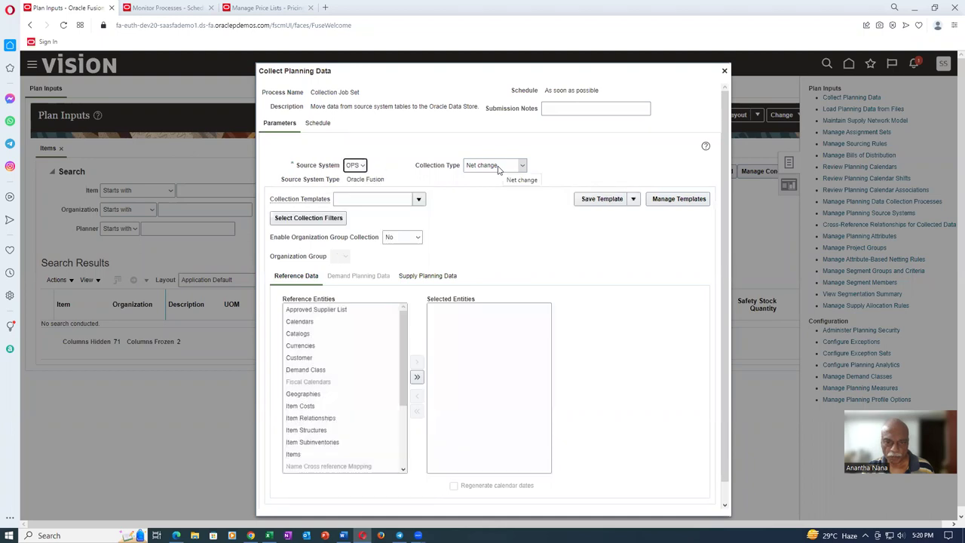
left_click(499, 166)
left_click(494, 177)
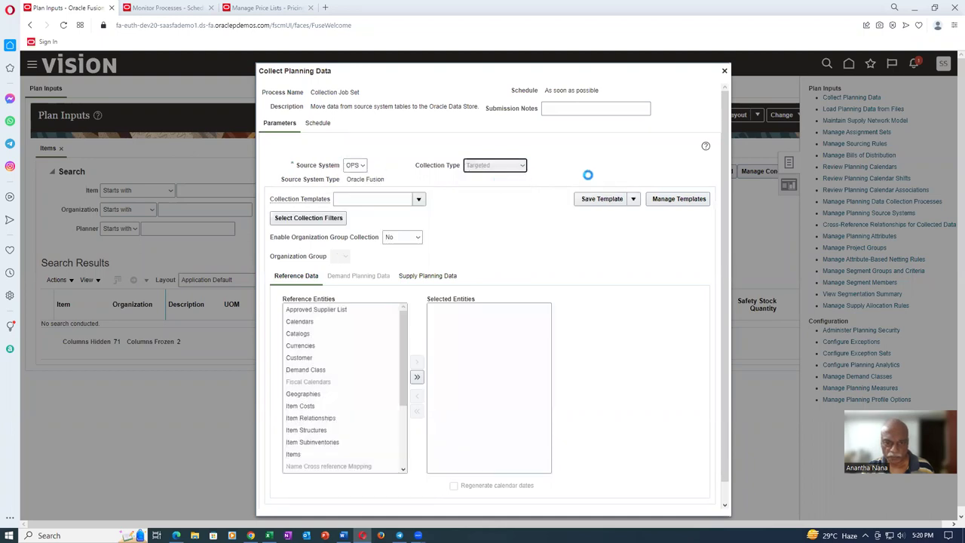
- Add Order Orchestration Reference Objects to the selected reference entities, submit the collection, and acknowledge the submission
scroll(385, 407, "down", 2)
left_click(375, 420)
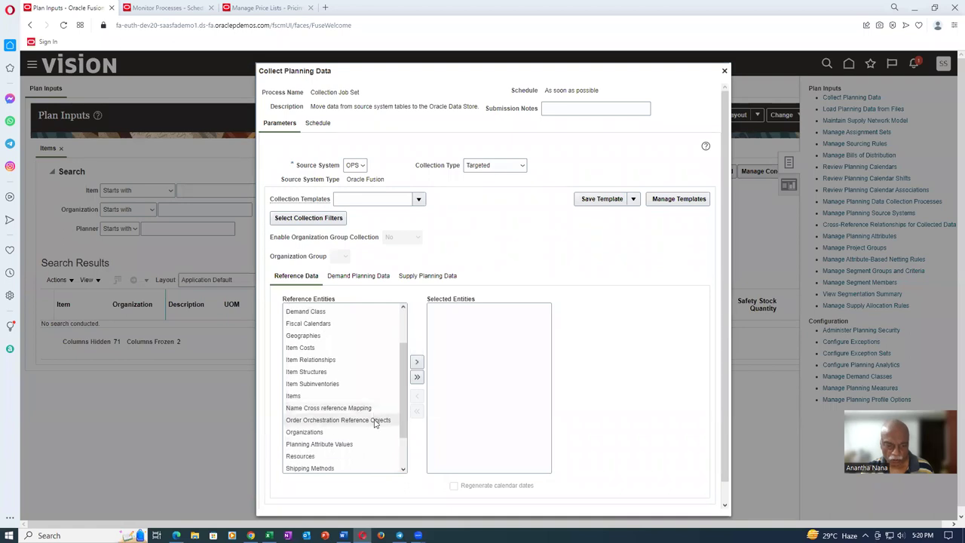
left_click(416, 363)
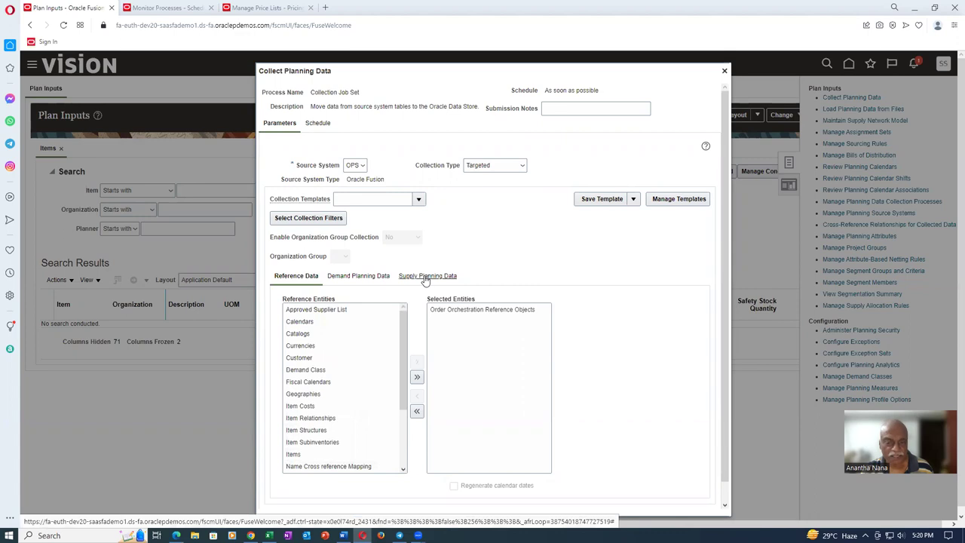
scroll(722, 250, "down", 1)
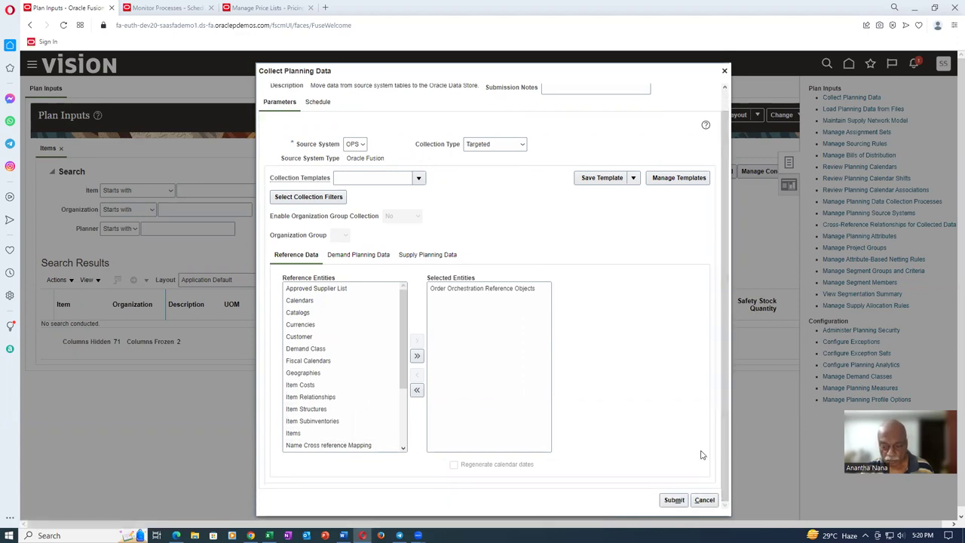
left_click(675, 500)
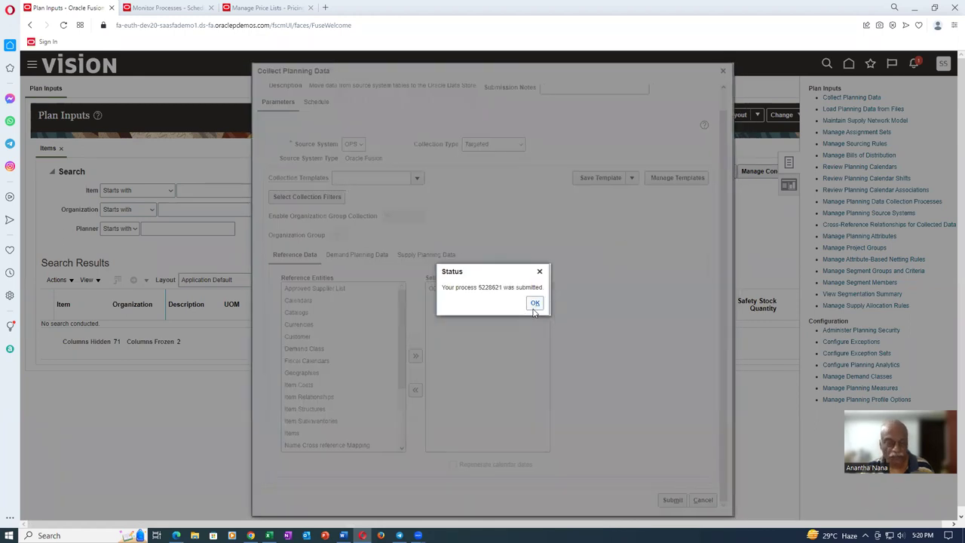
left_click(534, 305)
- Switch to the Excel workbook to review the t01_Laptop_Model component structure, and return to the Oracle Fusion browser window
key("alt+Tab")
key("alt+Tab")
key("alt+Tab")
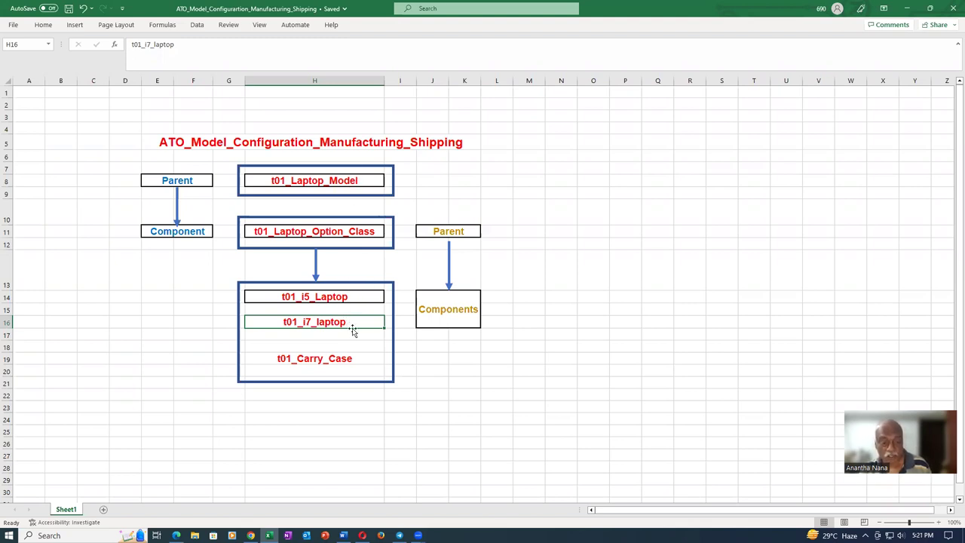
key("alt+Tab")
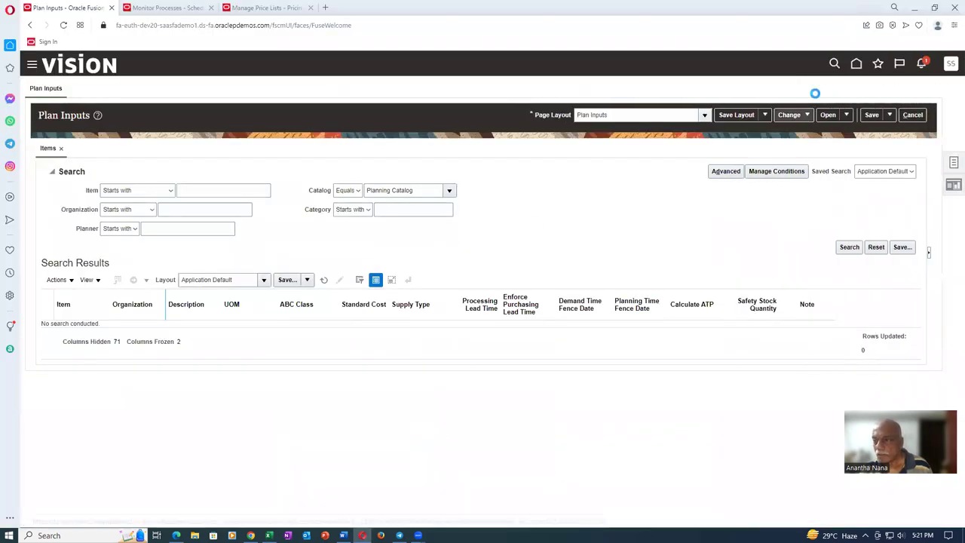
- Return to the home page and open Inventory Management under Supply Chain Execution
left_click(950, 64)
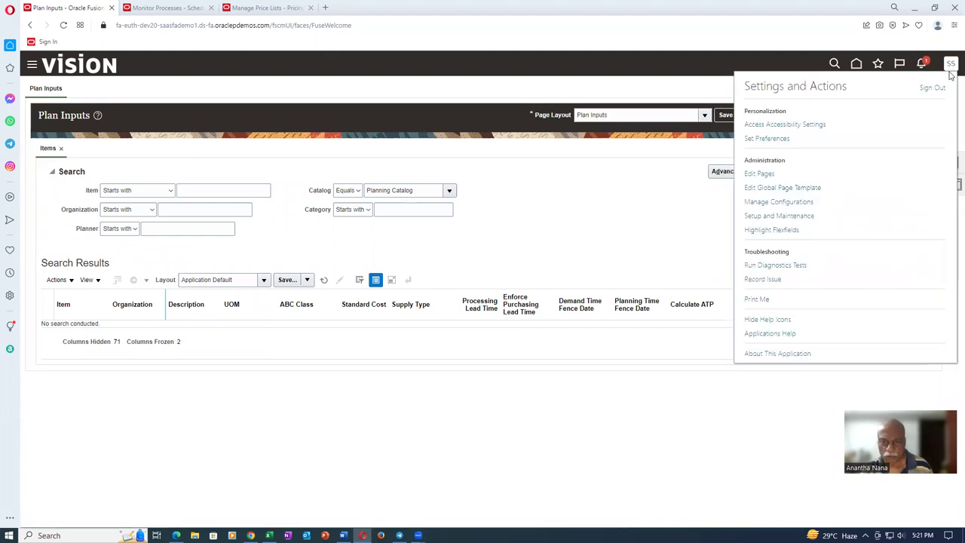
left_click(625, 206)
left_click(854, 66)
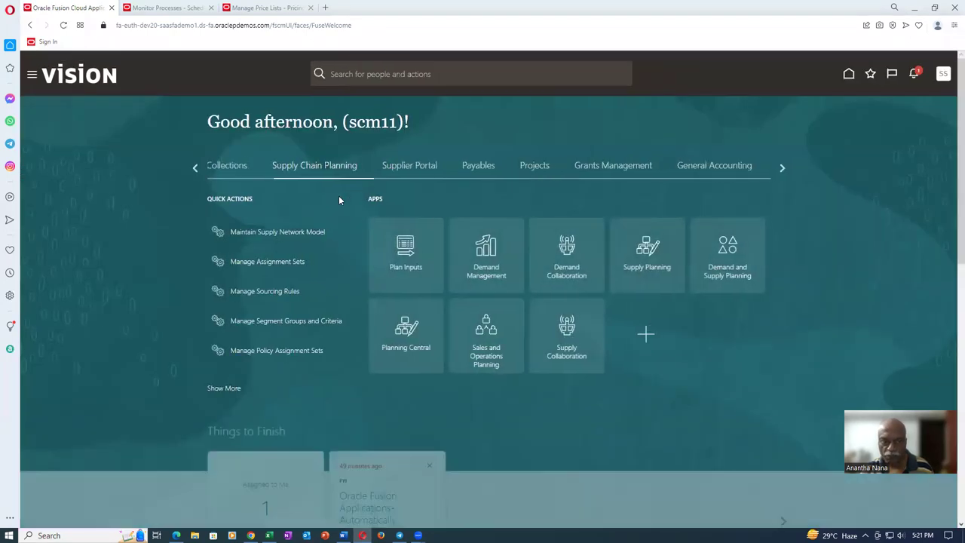
left_click(194, 169)
left_click(194, 169)
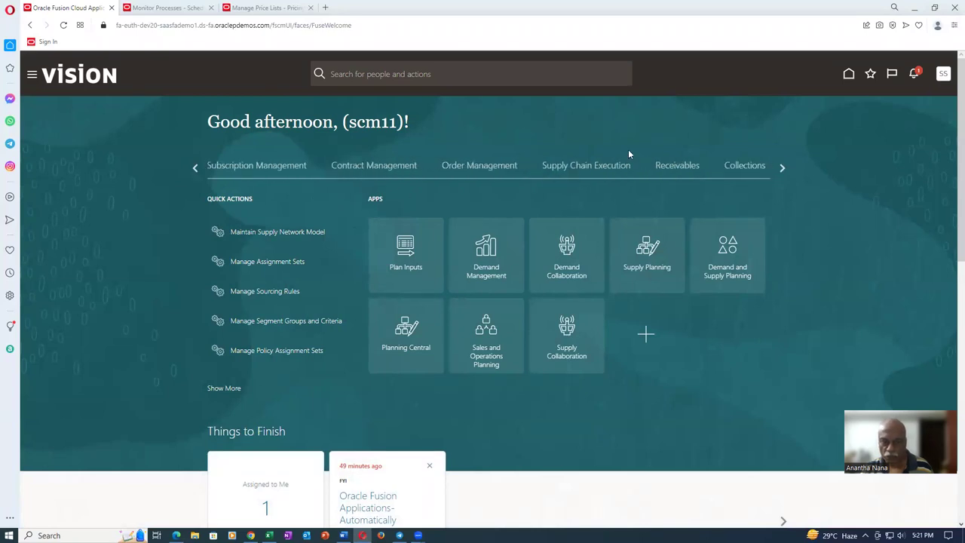
left_click(614, 164)
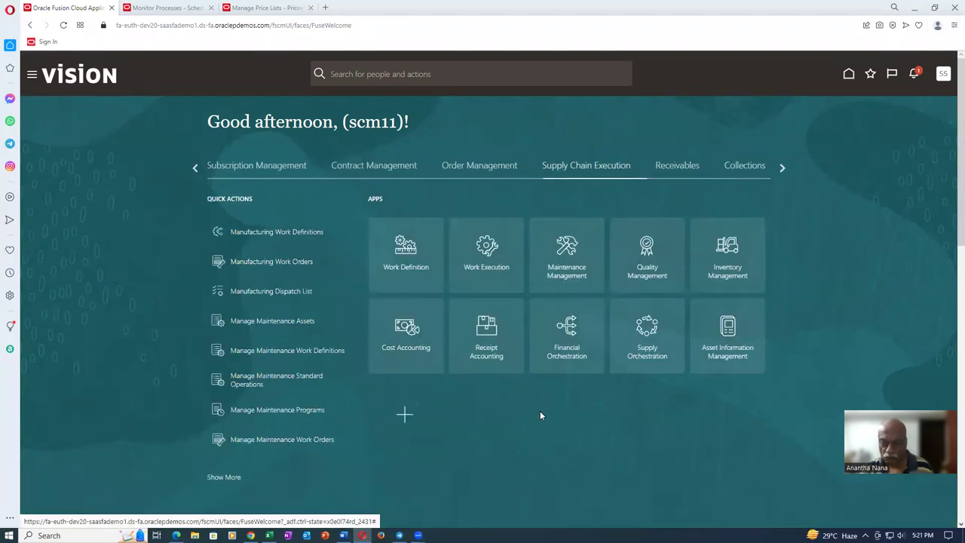
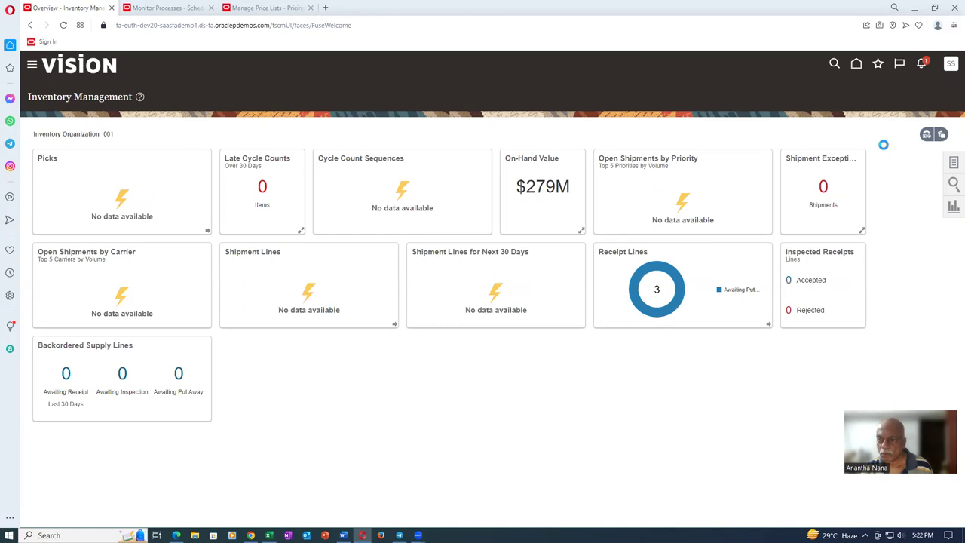
- Open Create Miscellaneous Transaction and change the inventory organization to 002
left_click(954, 162)
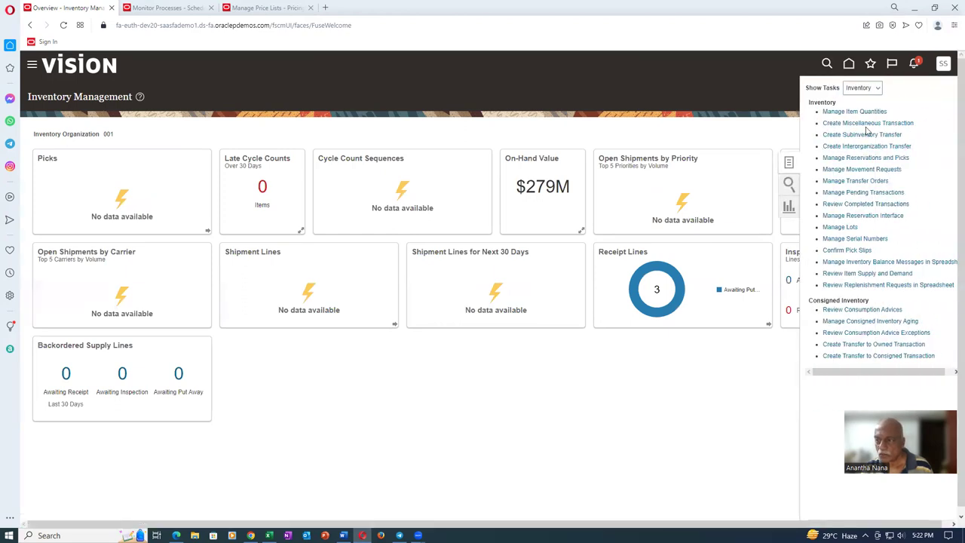
left_click(868, 128)
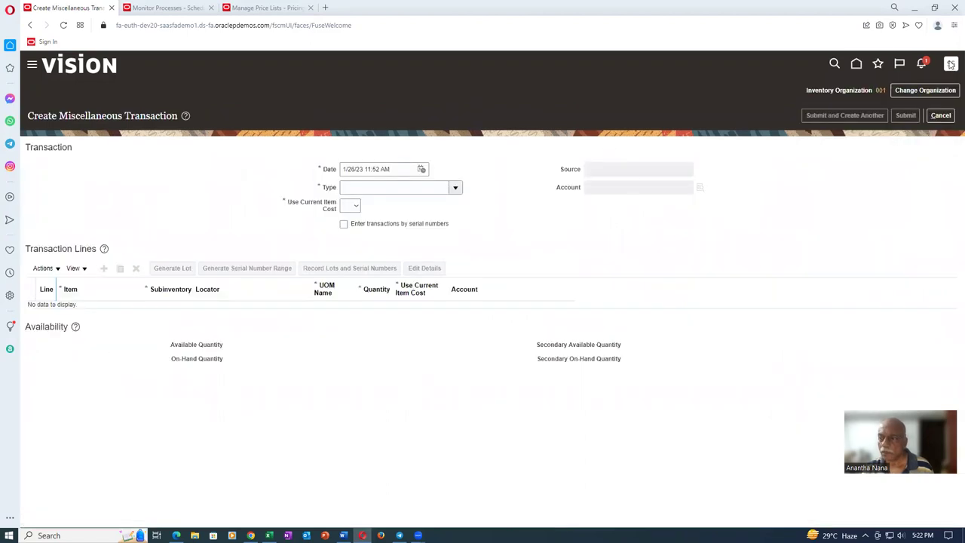
left_click(926, 93)
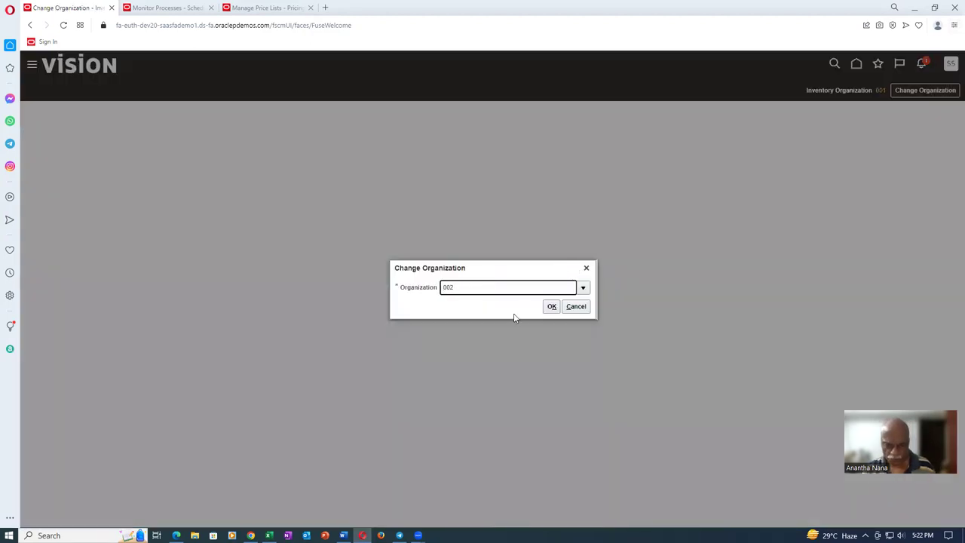
left_click(552, 306)
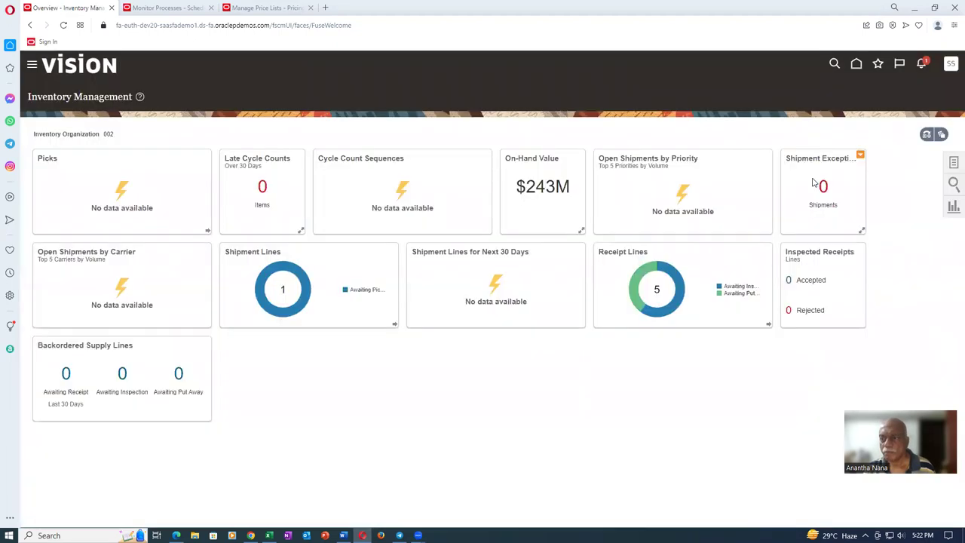
- Reopen Create Miscellaneous Transaction for organization 002 and set the transaction type to Miscellaneous Receipt
left_click(954, 162)
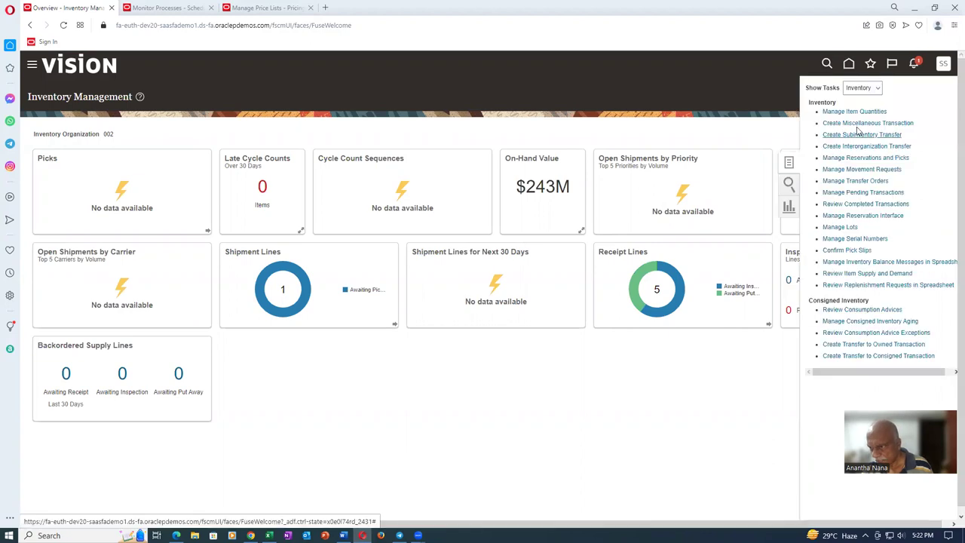
left_click(859, 123)
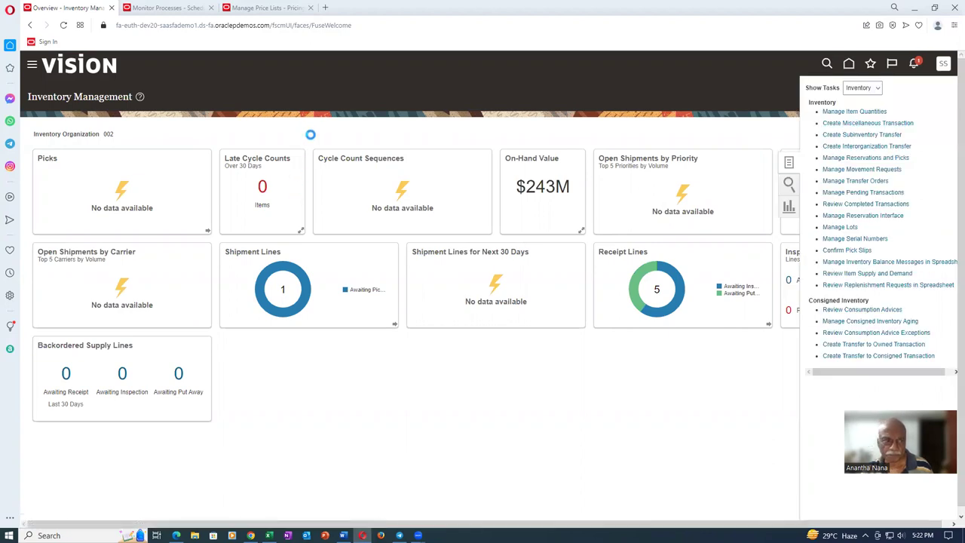
left_click(362, 189)
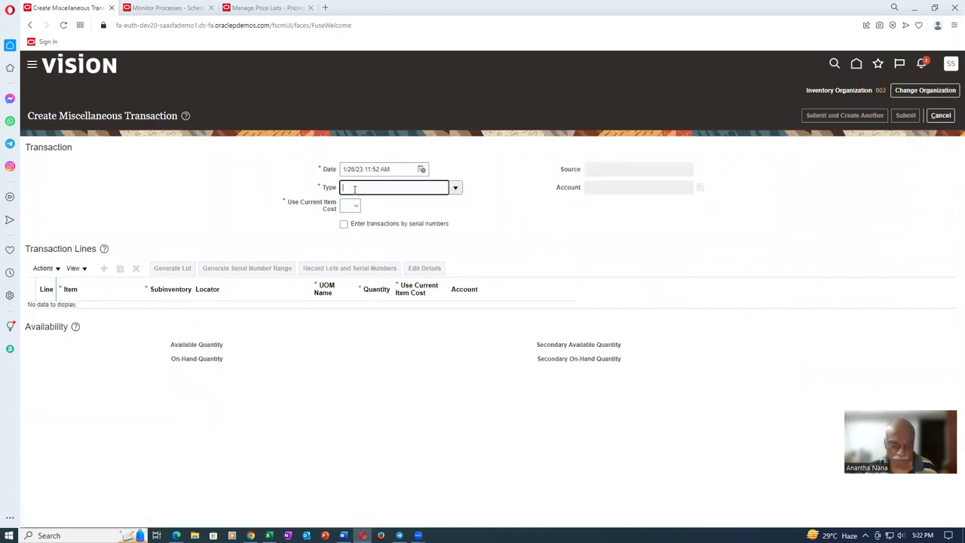
key("Tab")
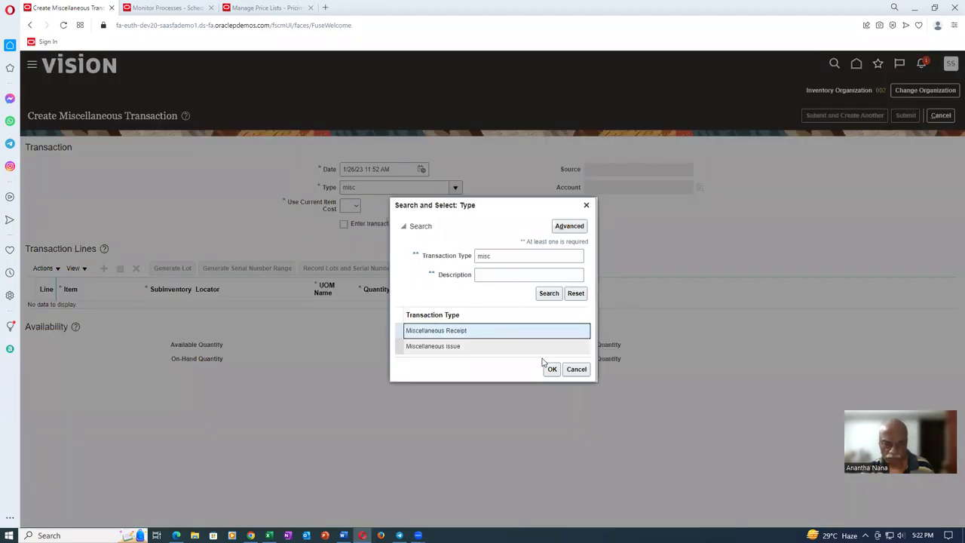
left_click(551, 370)
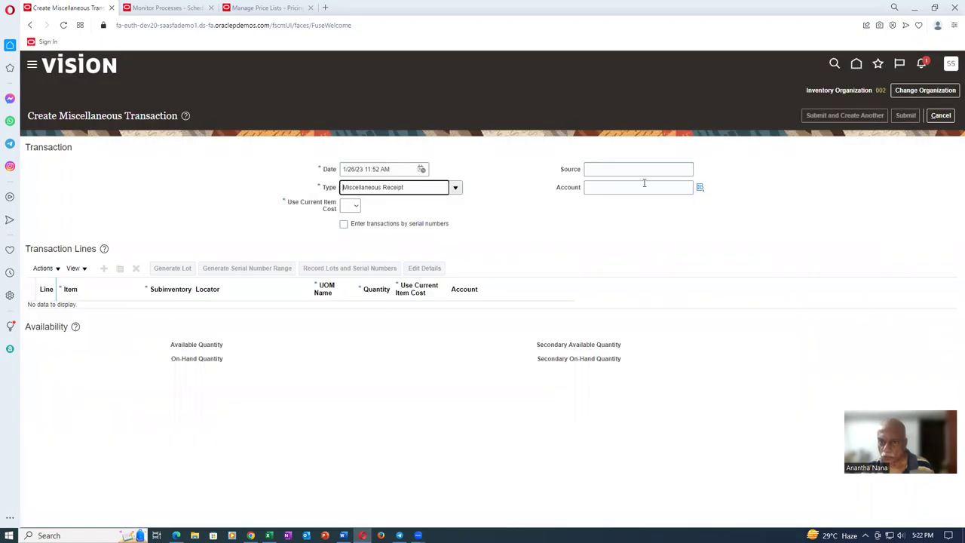
- Fill in the receipt's account with the first combination listed for company 101, line of business 10, and set Use Current Item Cost to Yes
left_click(677, 187)
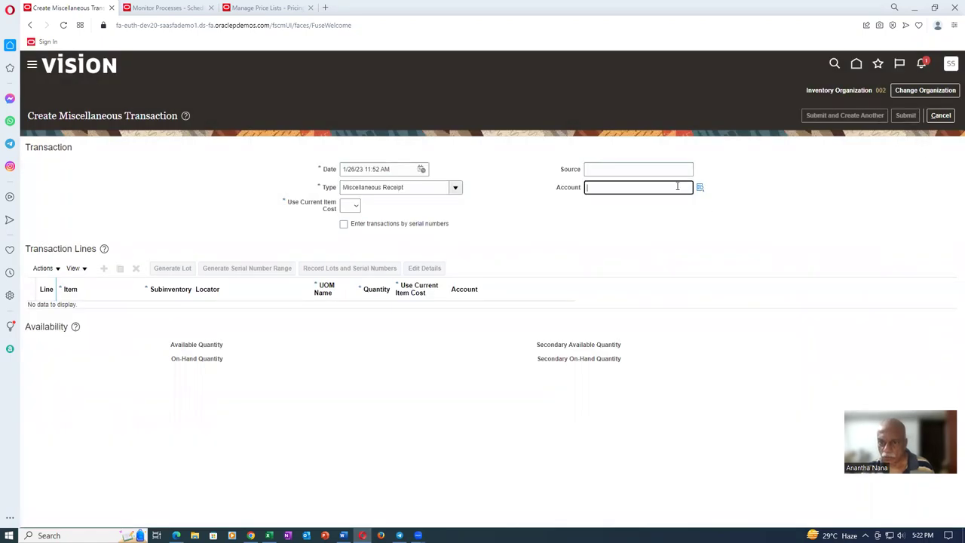
left_click(700, 188)
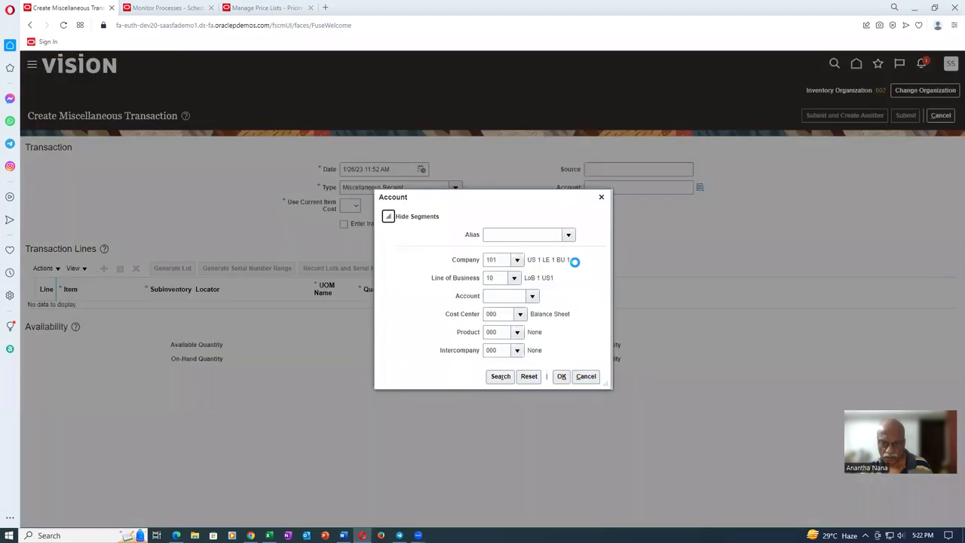
left_click(500, 377)
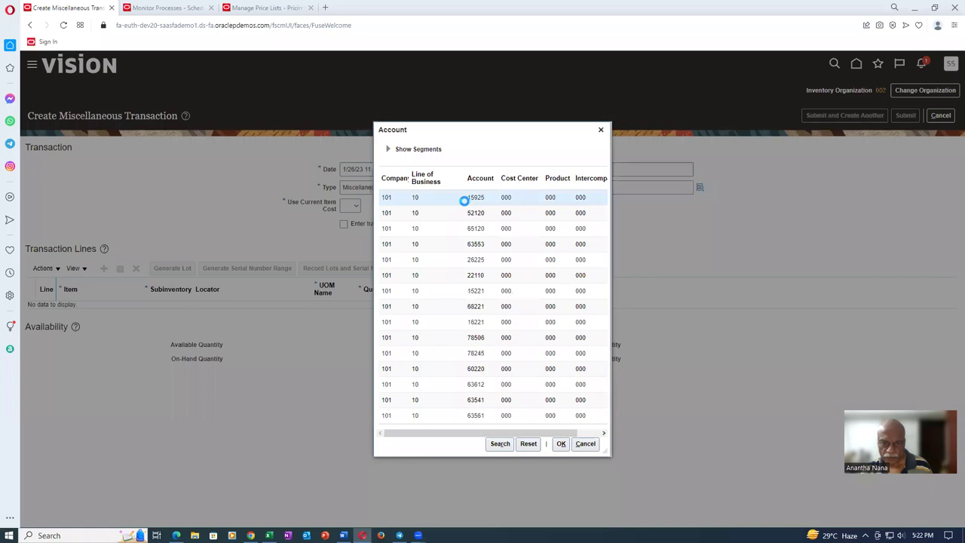
left_click(561, 443)
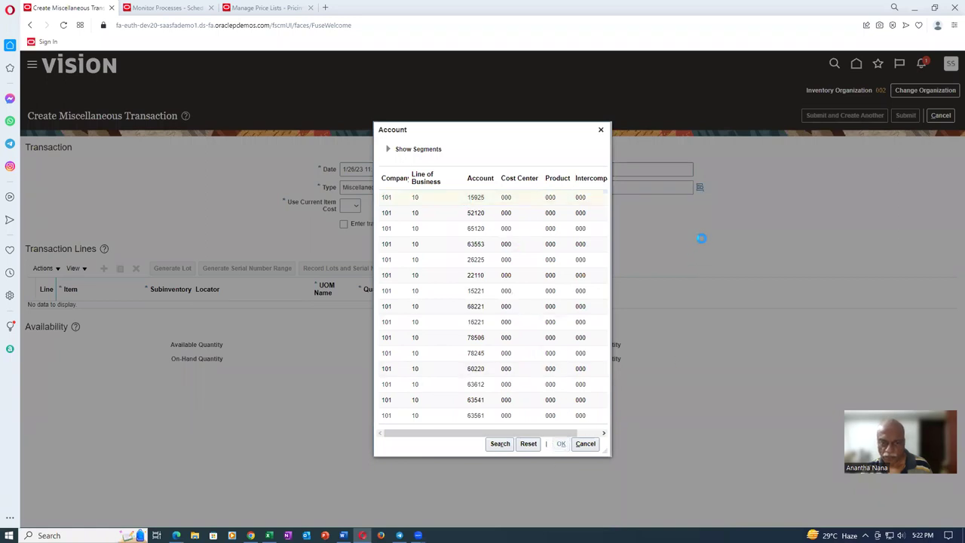
left_click(351, 205)
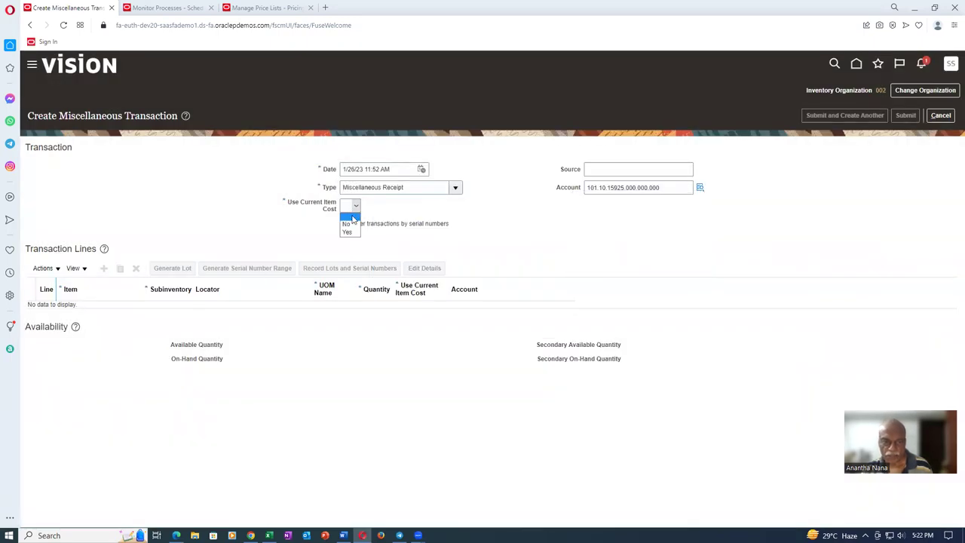
left_click(349, 229)
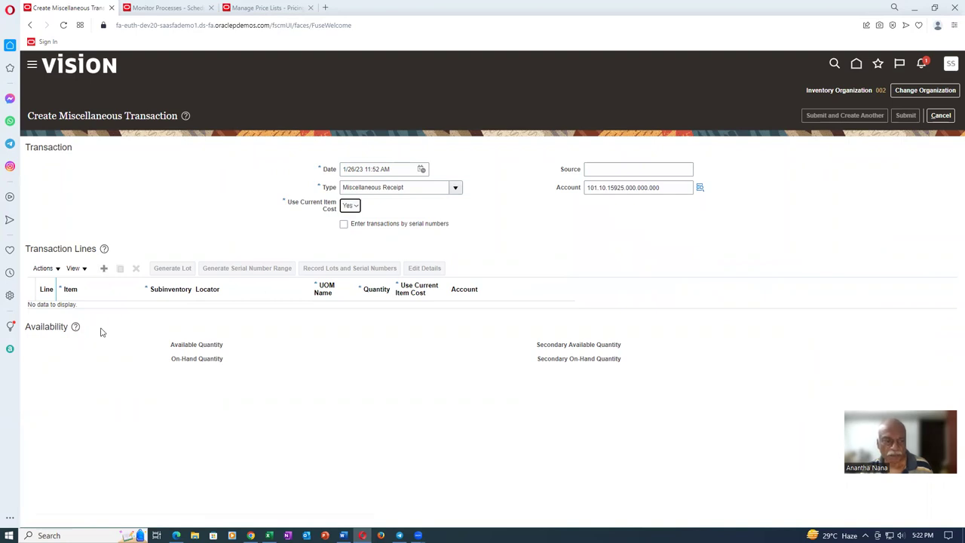
- Add a transaction line and choose t01_i5_Laptop as its item from the items matching t01
left_click(104, 269)
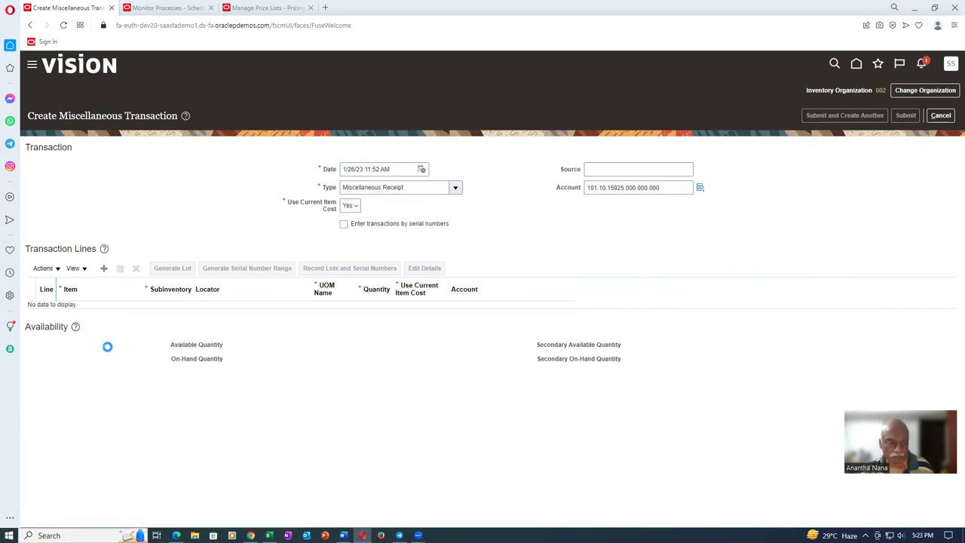
left_click(101, 310)
type("101")
key("Tab")
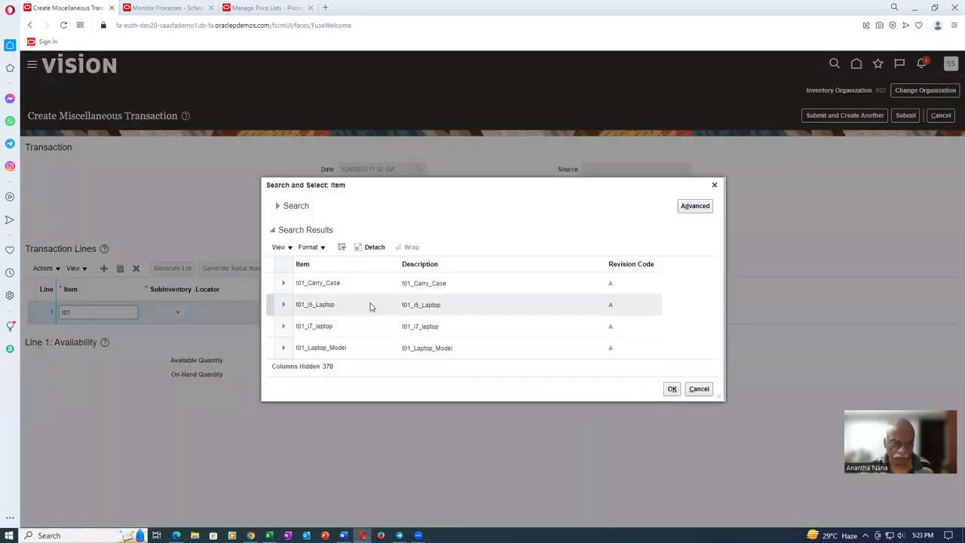
left_click(370, 305)
left_click(672, 390)
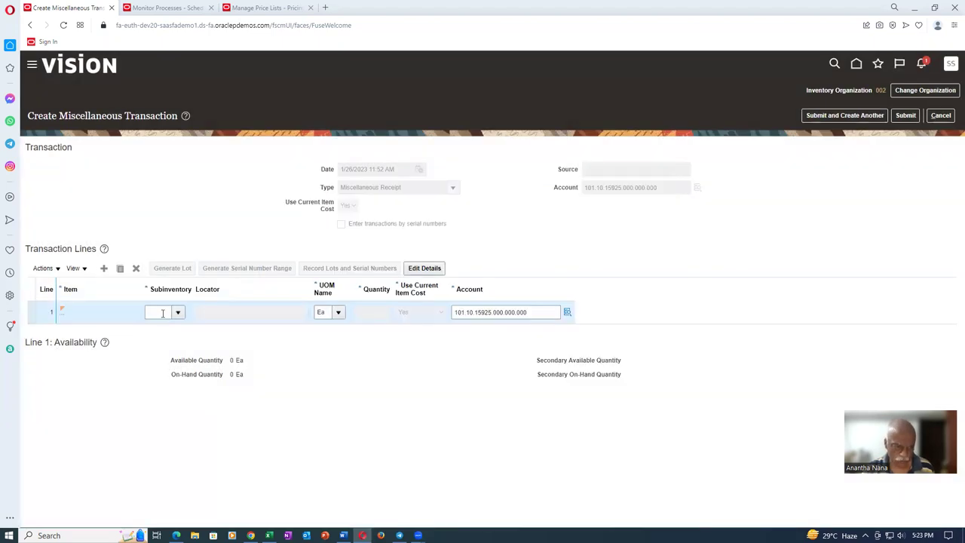
- Set the t01_i5_Laptop line's subinventory to Stores and its quantity to 100
left_click(162, 313)
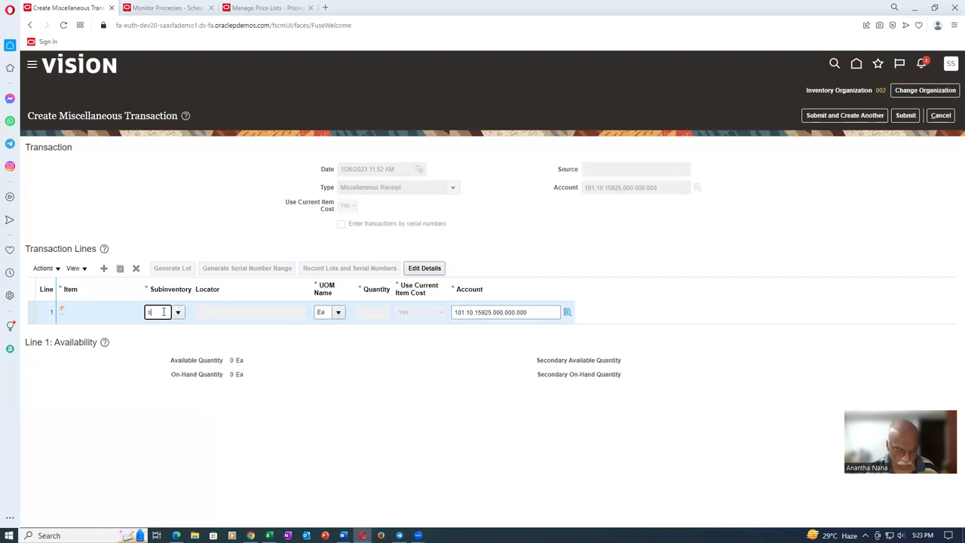
key("Tab")
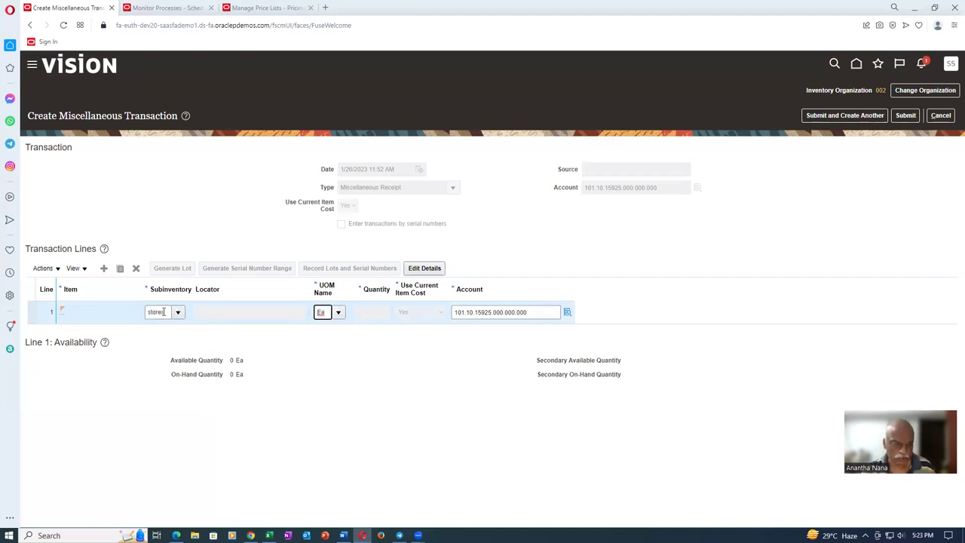
left_click(370, 315)
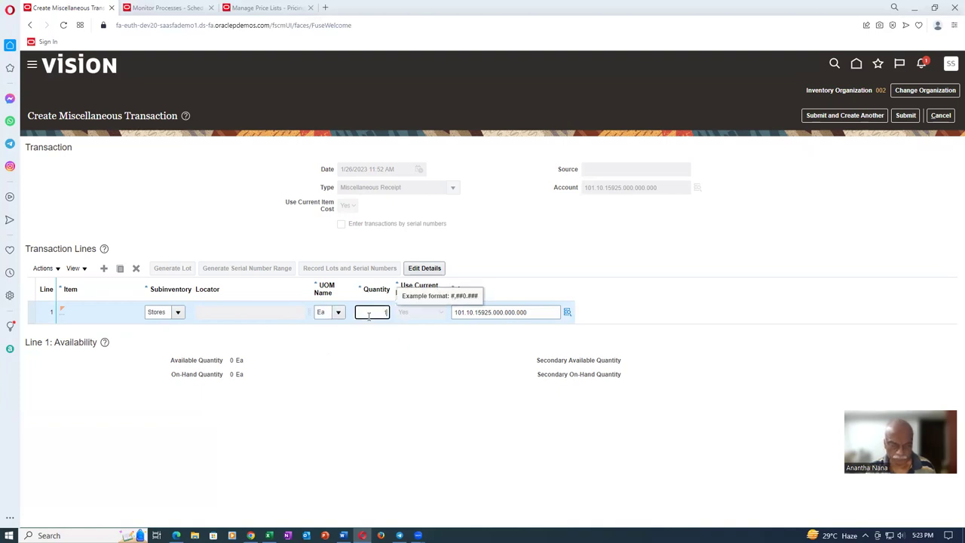
- Widen the Item column and add a transaction line for item t01_i7_laptop
left_click(107, 256)
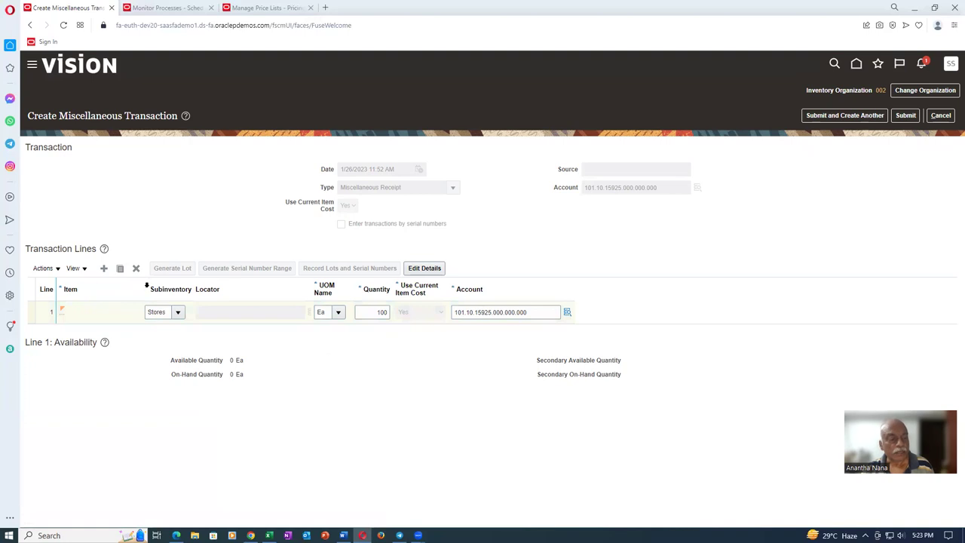
left_click_drag(146, 286, 164, 287)
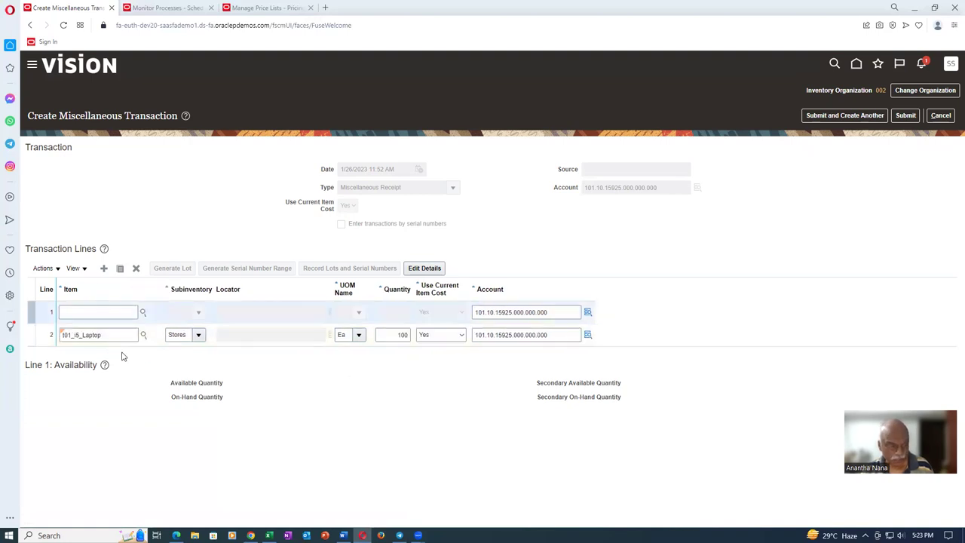
left_click(96, 313)
type("101")
key("Tab")
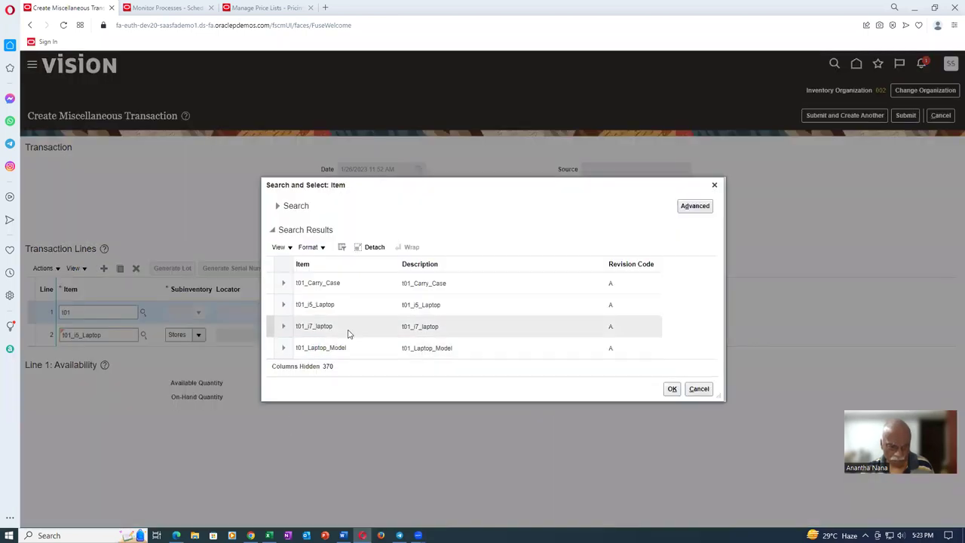
left_click(349, 329)
left_click(672, 388)
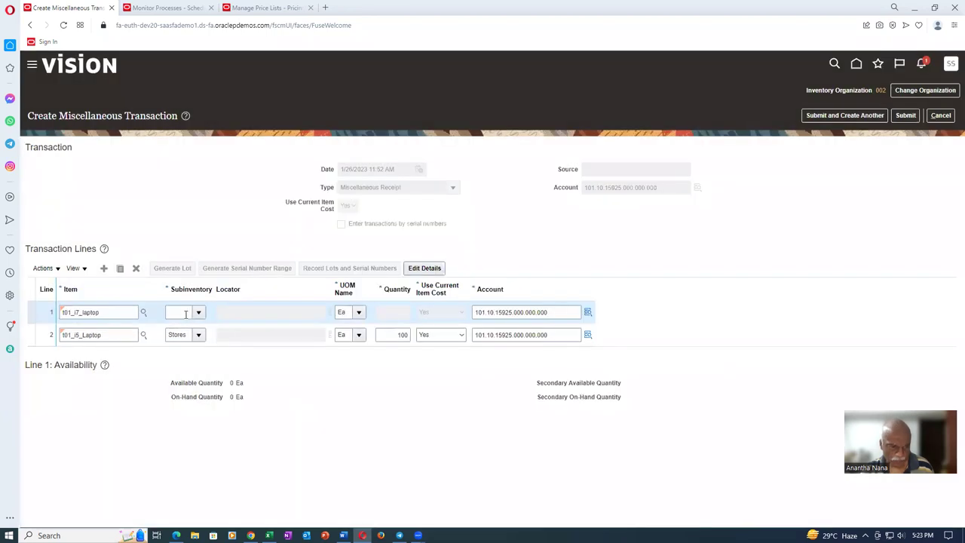
- Set the t01_i7_laptop line's subinventory to Stores and its quantity to 100
left_click(176, 311)
type("S")
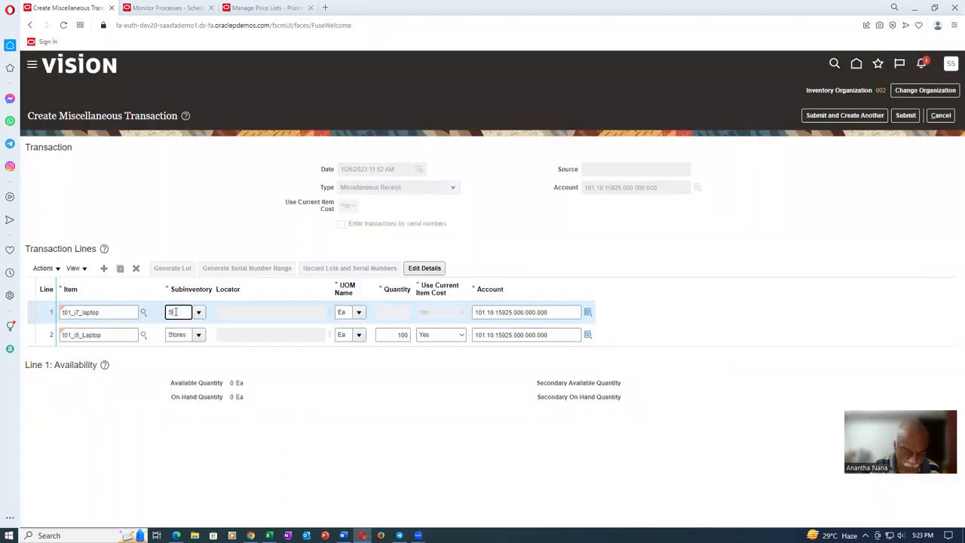
type("tore")
key("Tab")
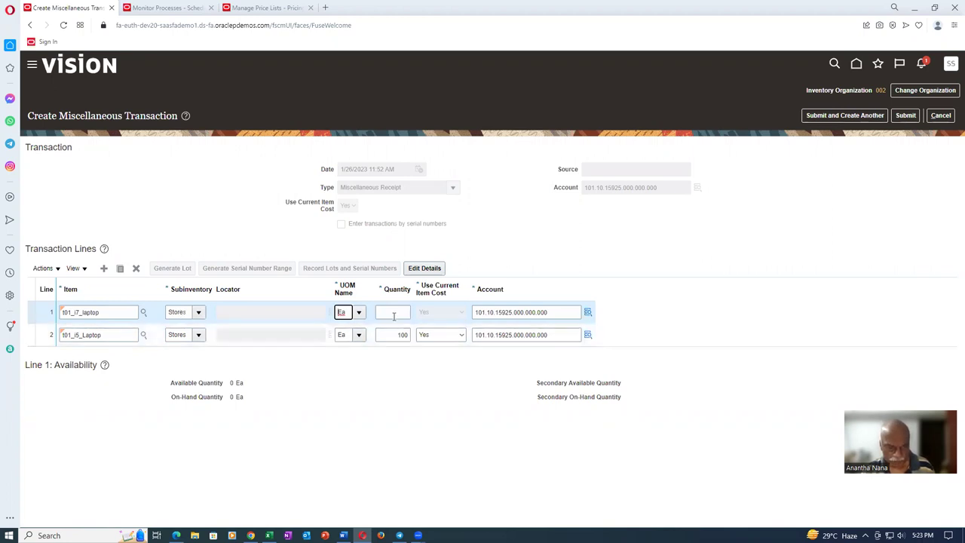
left_click(392, 315)
type("1")
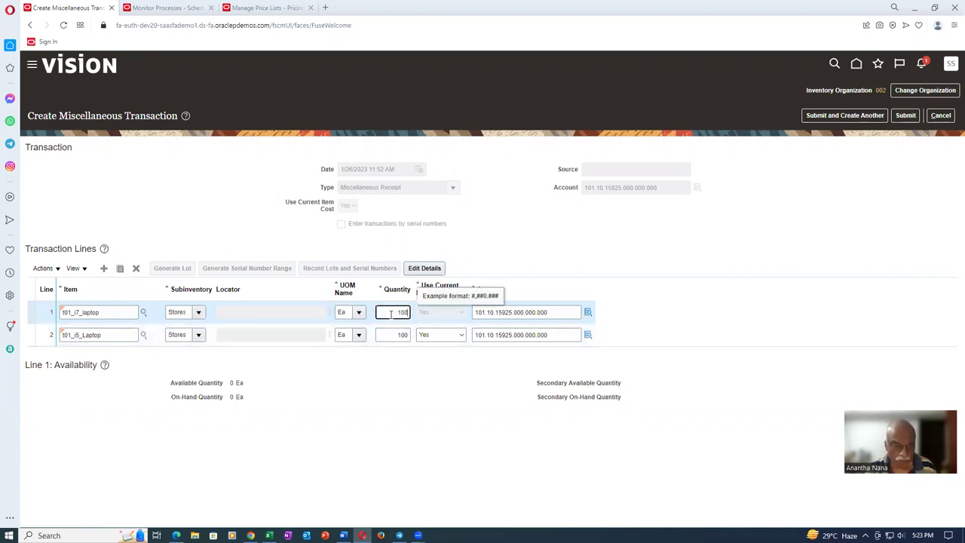
type("00")
- Add a third transaction line and choose t01_Carry_Case as its item
left_click(104, 268)
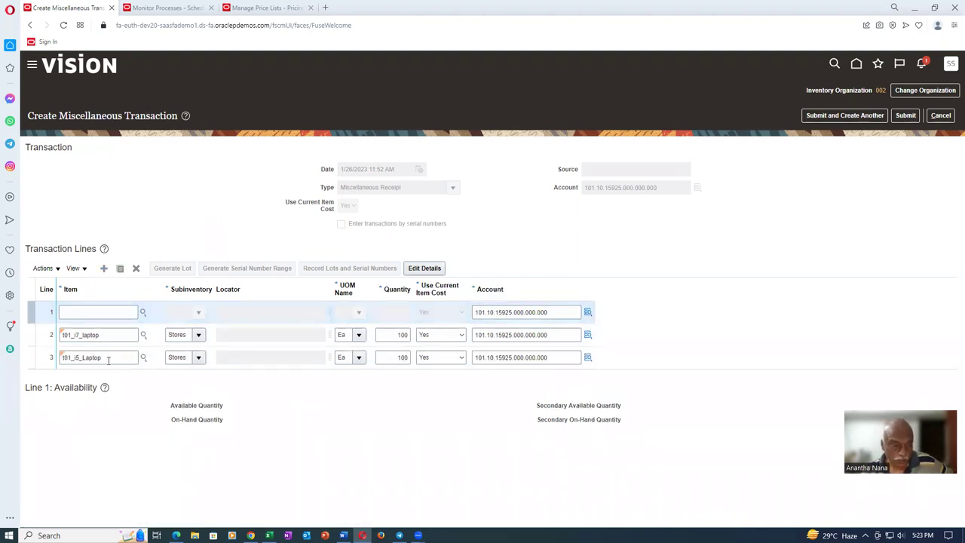
left_click(89, 311)
type("101")
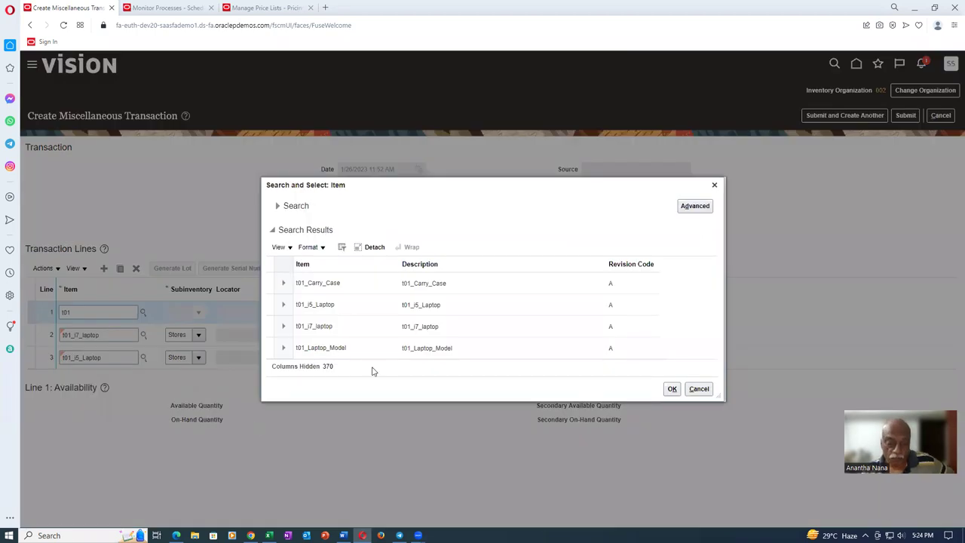
left_click(277, 284)
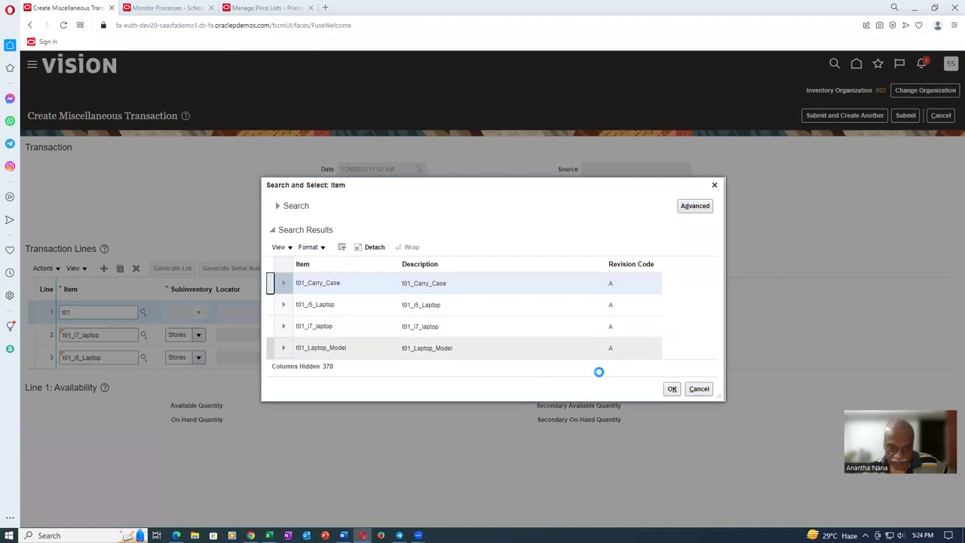
left_click(672, 389)
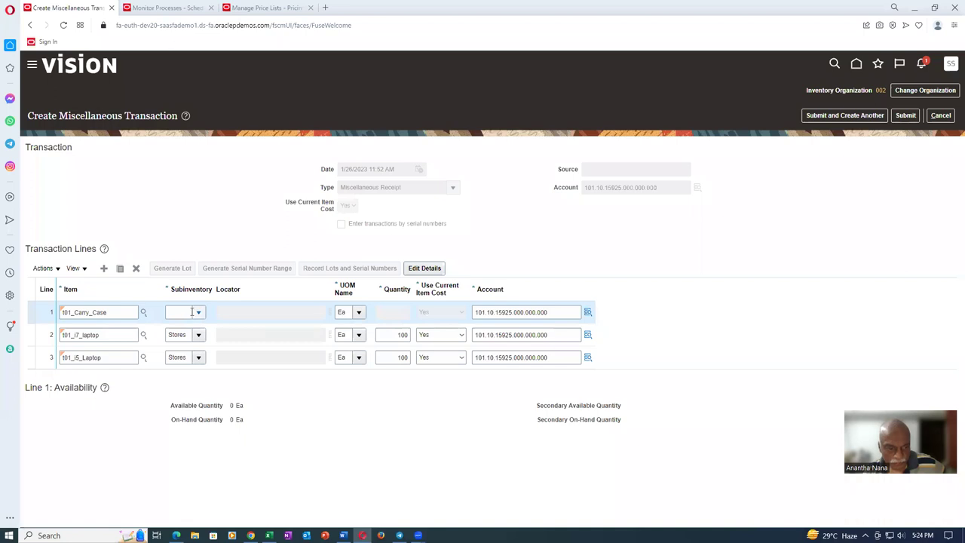
- Set the t01_Carry_Case line to subinventory Stores with quantity 100 and submit the miscellaneous receipt
left_click(188, 315)
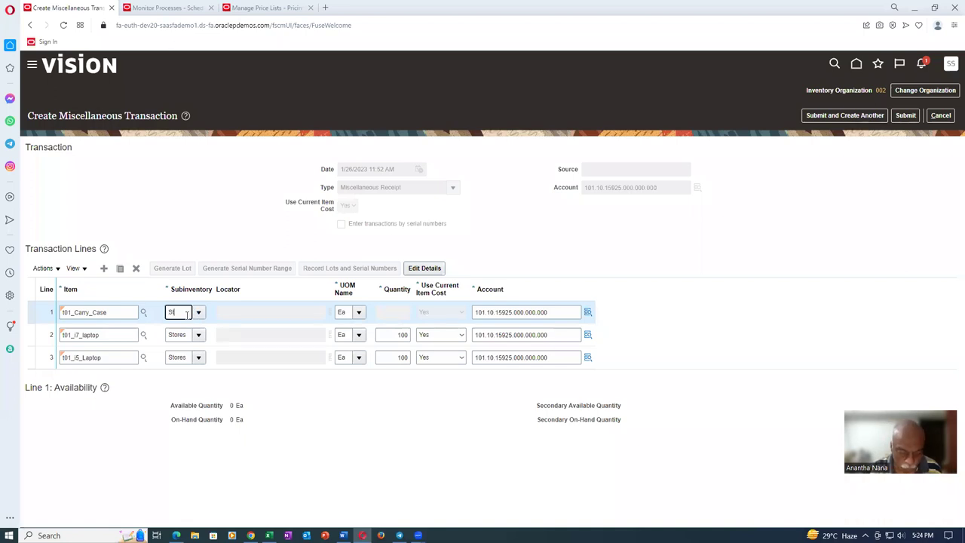
key("Tab")
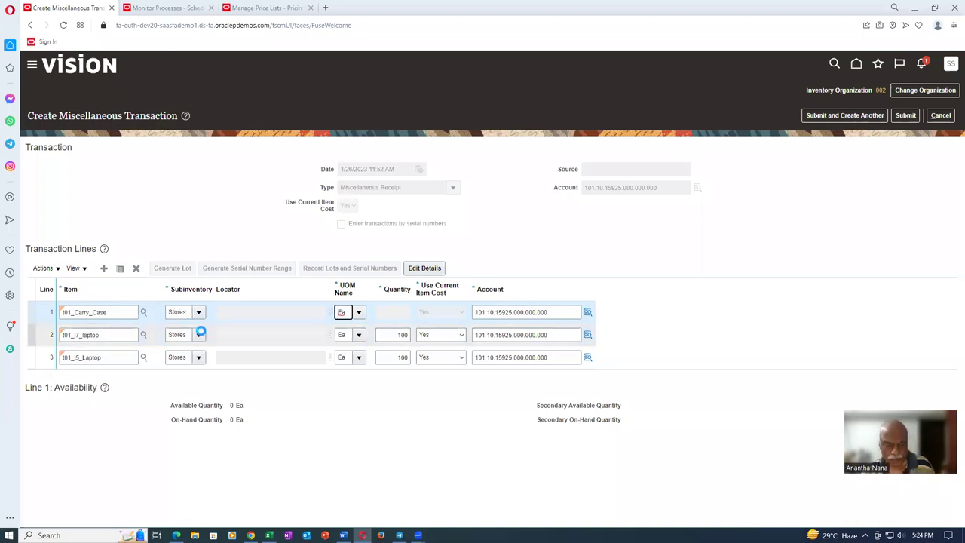
left_click(395, 314)
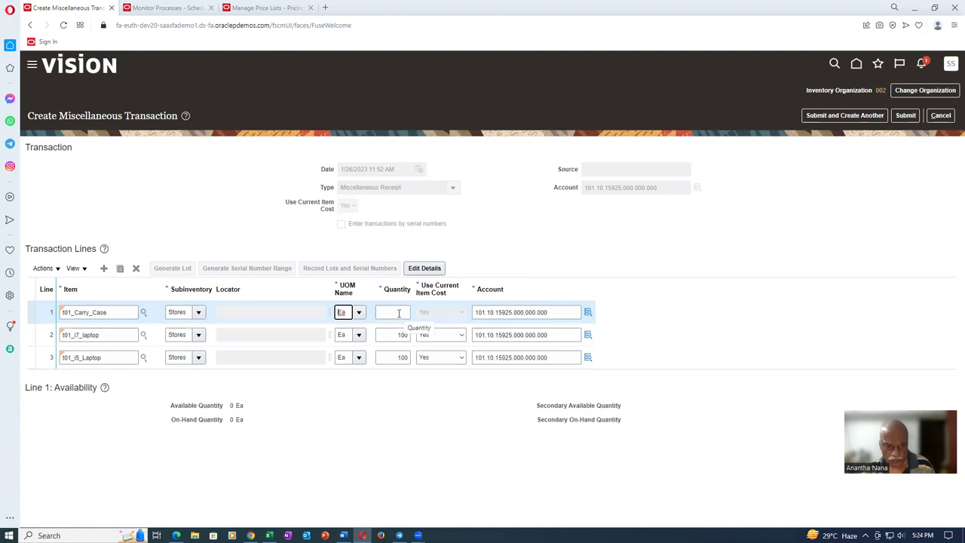
type("100")
key("Tab")
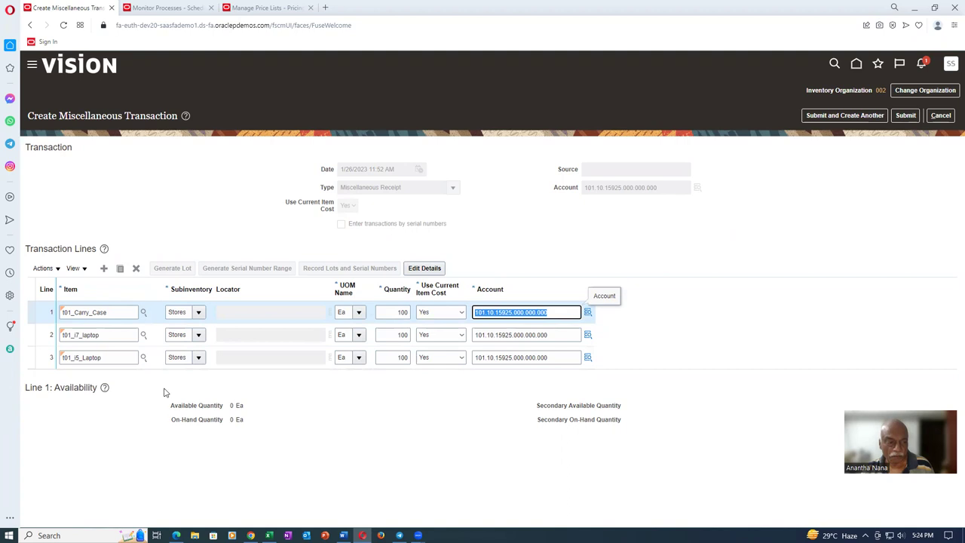
left_click(906, 115)
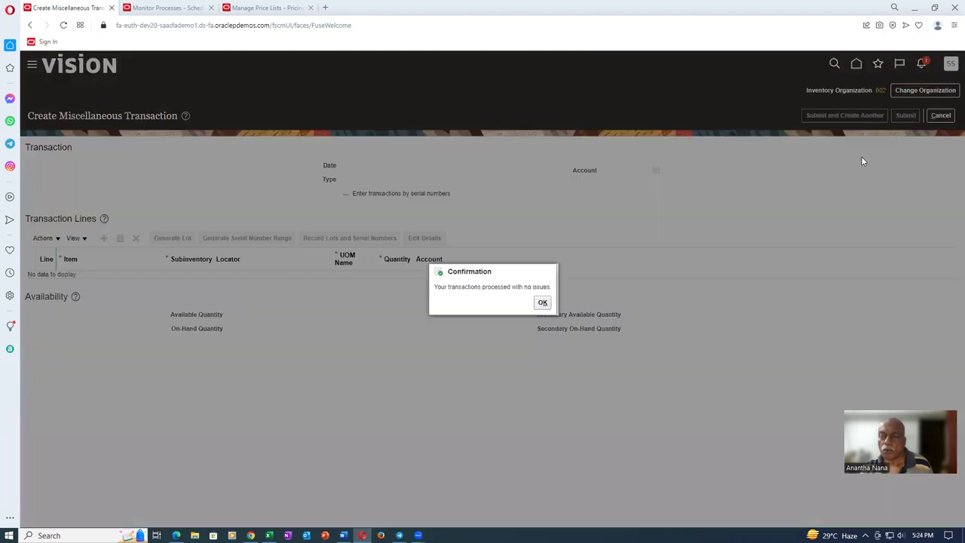
left_click(542, 302)
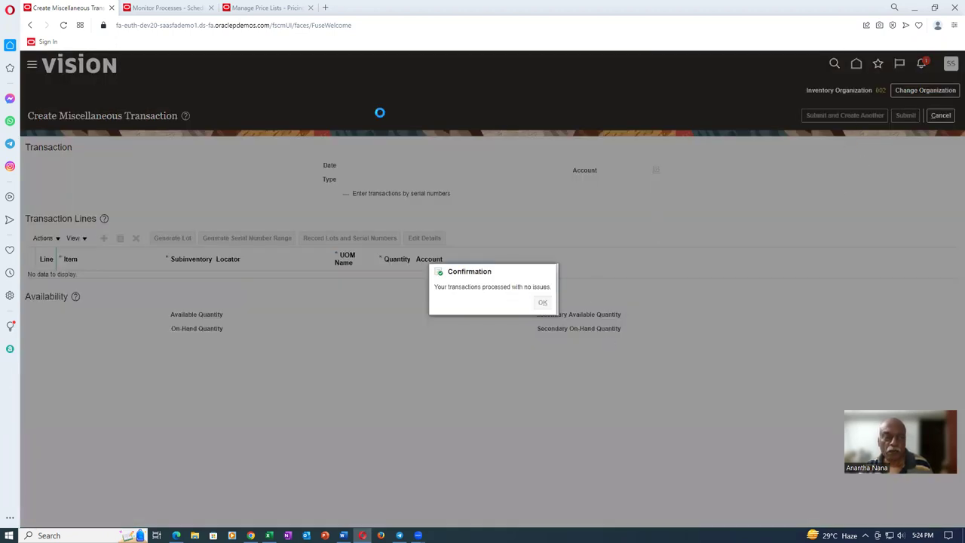
- Return to the scheduled processes overview and refresh the list to check the Load Entity process statuses
left_click(159, 9)
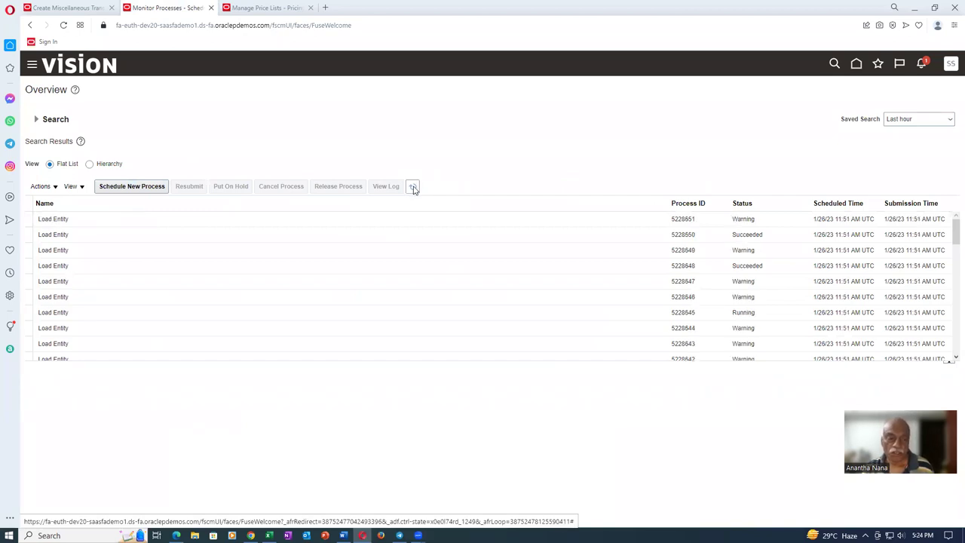
left_click(414, 187)
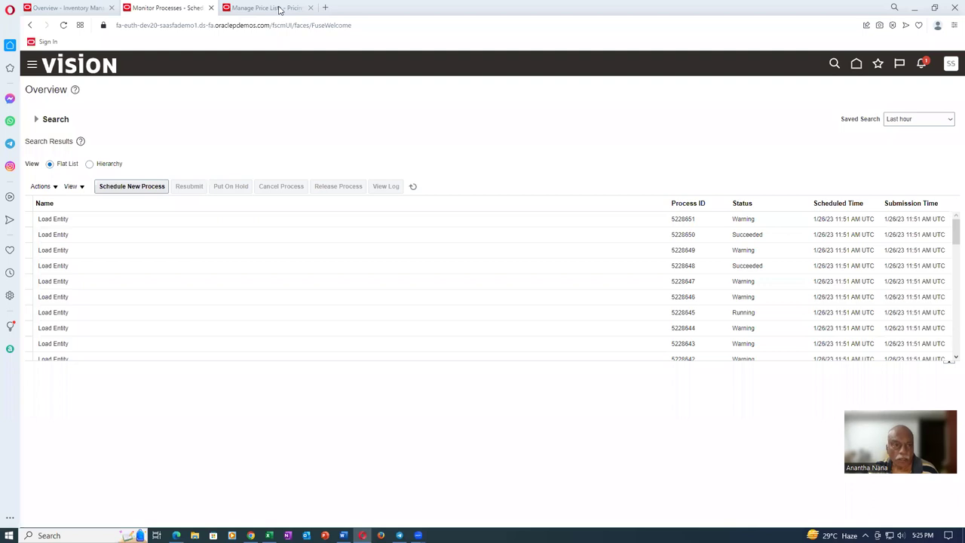
- Switch to the pricing administration page, open Setup and Maintenance, and go to its task search
key("ctrl+Tab")
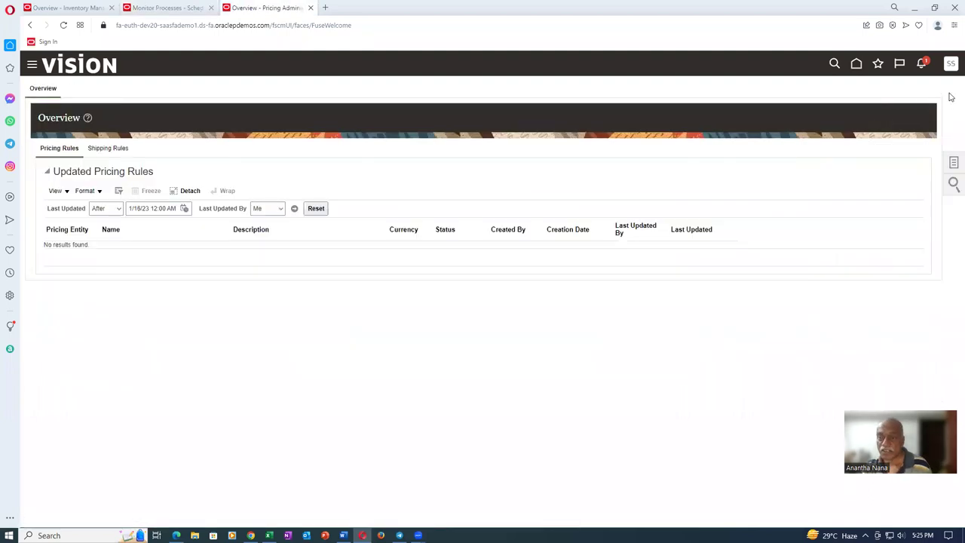
left_click(949, 65)
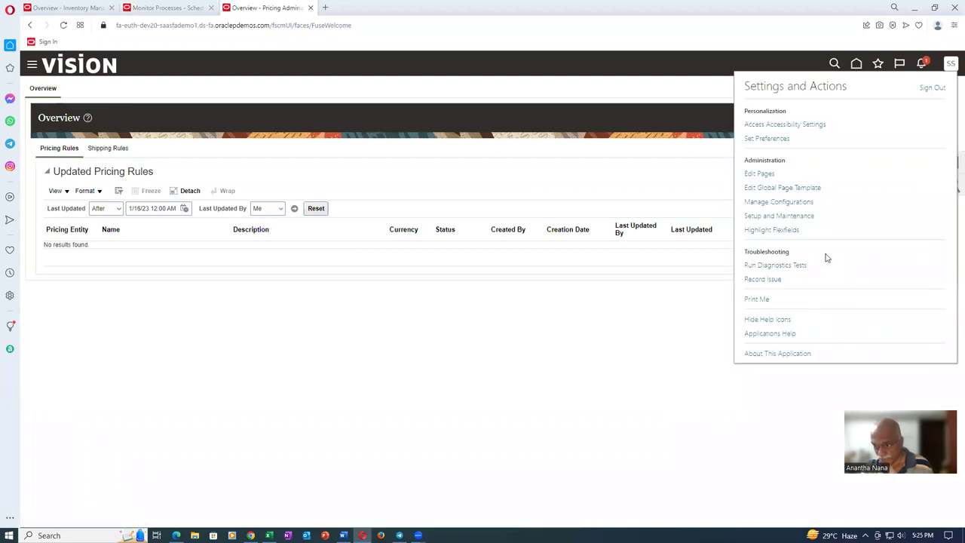
left_click(775, 218)
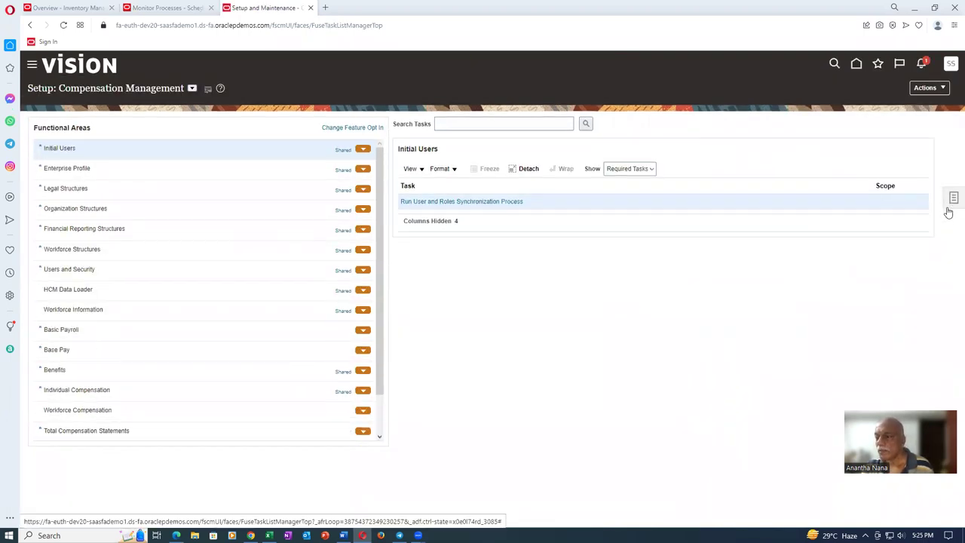
left_click(951, 202)
left_click(829, 202)
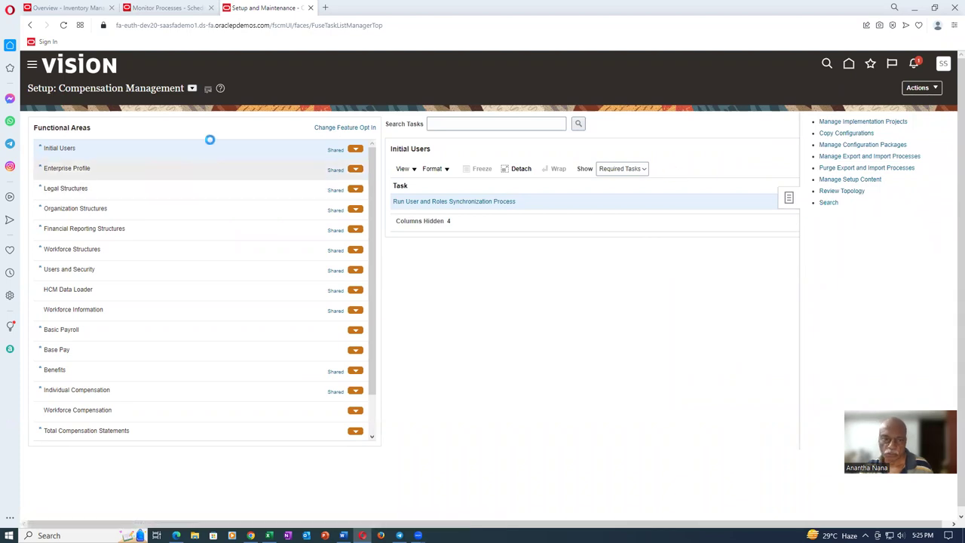
- Search the setup tasks for man%item%class% and open Manage Item Classes
left_click(284, 126)
type("ma")
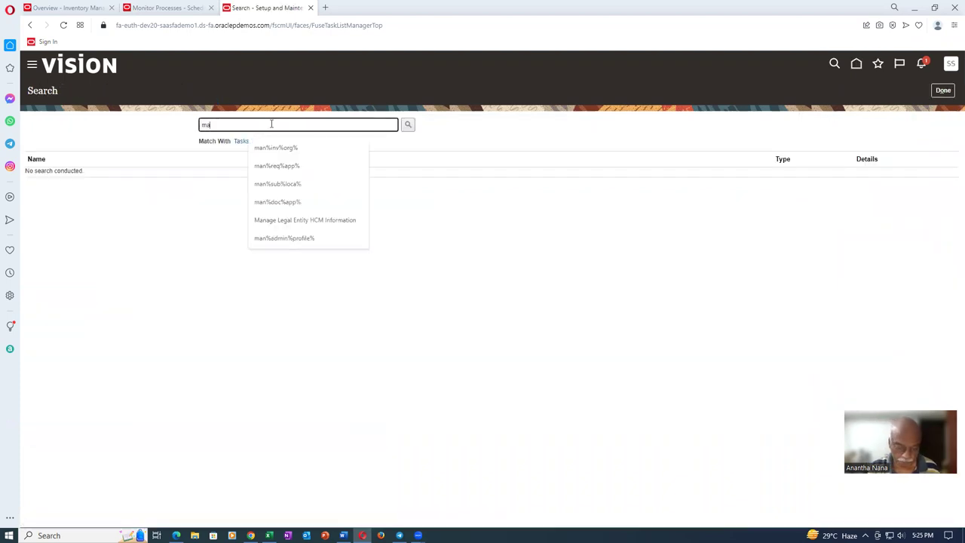
type("n%item%class%")
key("Return")
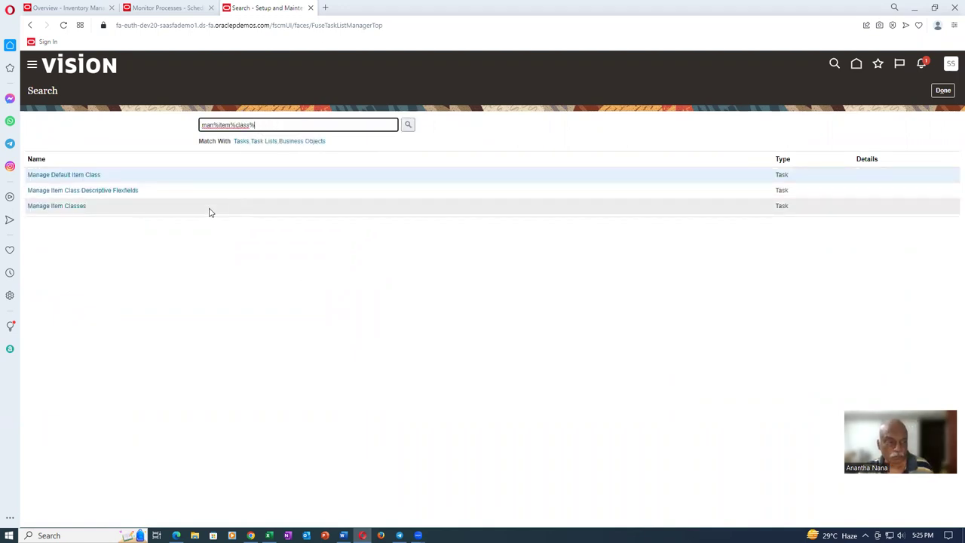
left_click(45, 206)
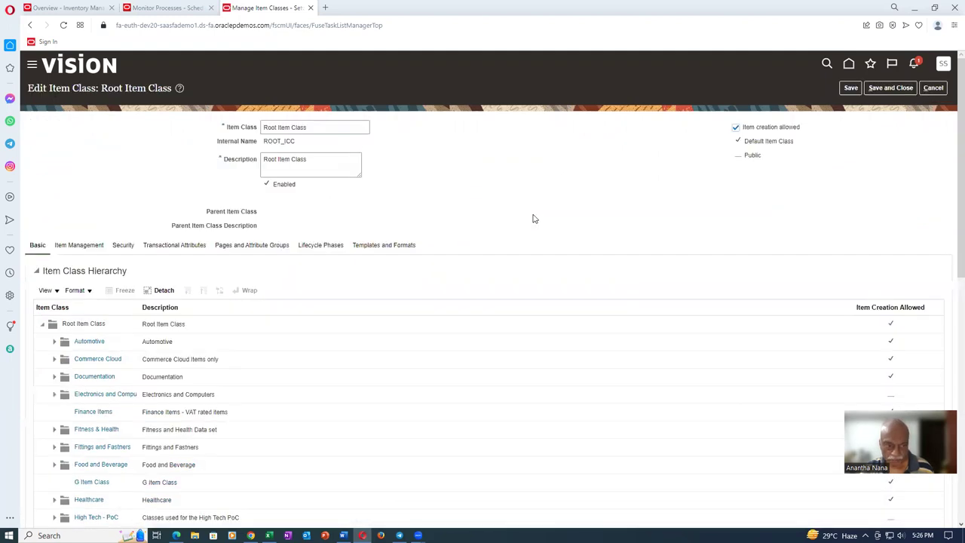
- Review the Root Item Class's configured item number generation settings, including the delimiter options, and leave the item class without saving
left_click(119, 332)
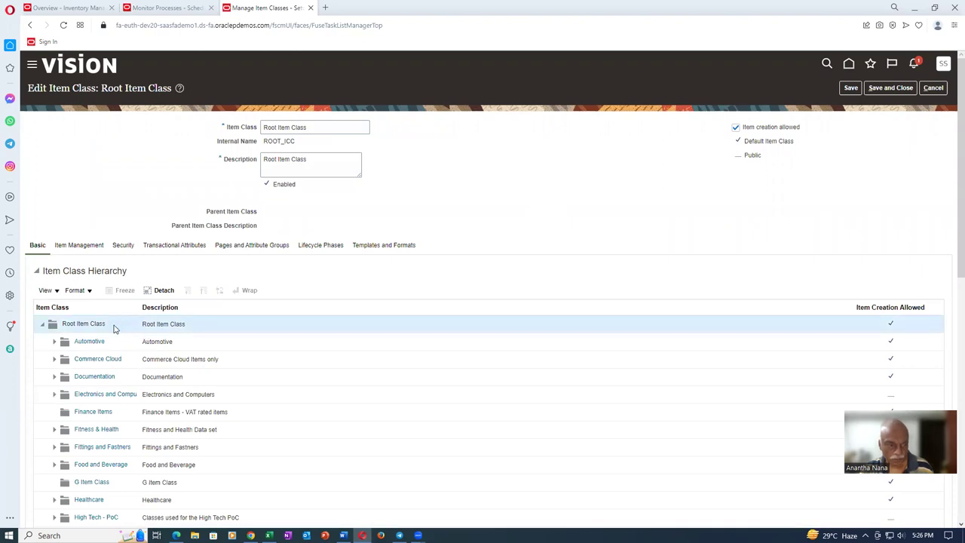
left_click(72, 246)
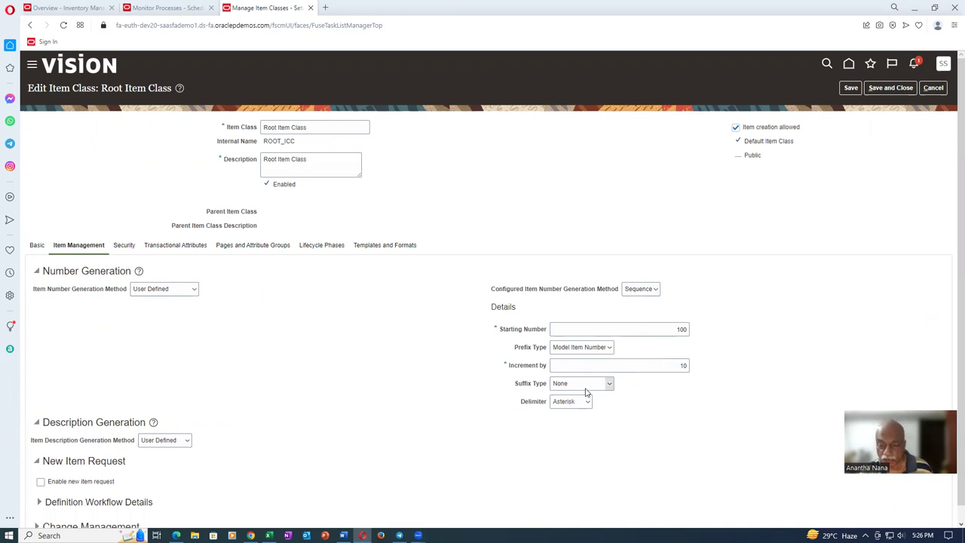
left_click(566, 404)
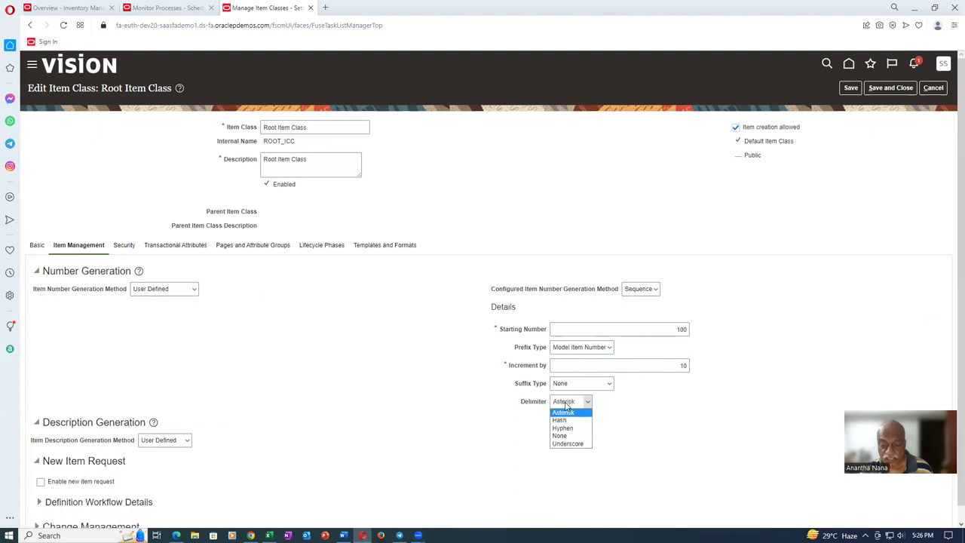
left_click(566, 406)
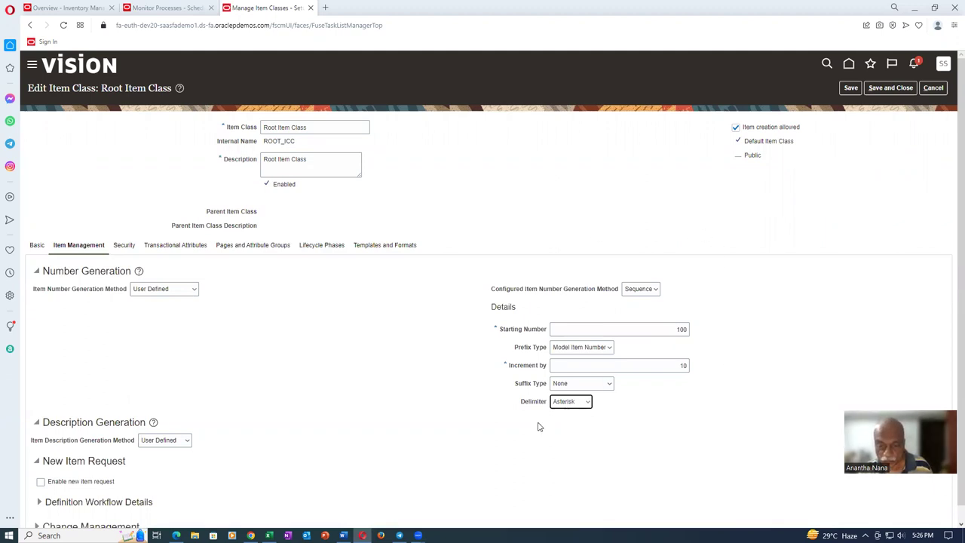
left_click(933, 88)
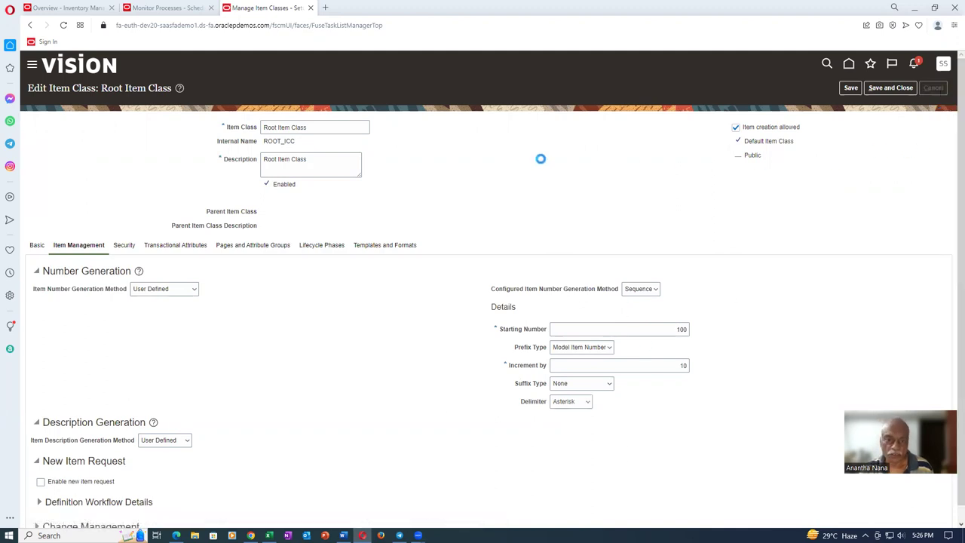
- Refresh the scheduled processes list to check the data collection statuses, and sign out of the applications
left_click(164, 8)
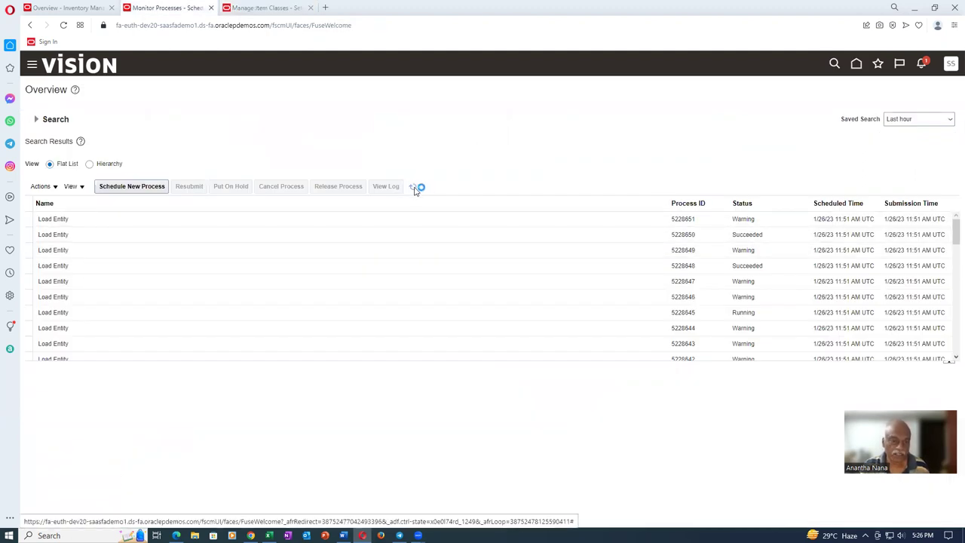
left_click(413, 188)
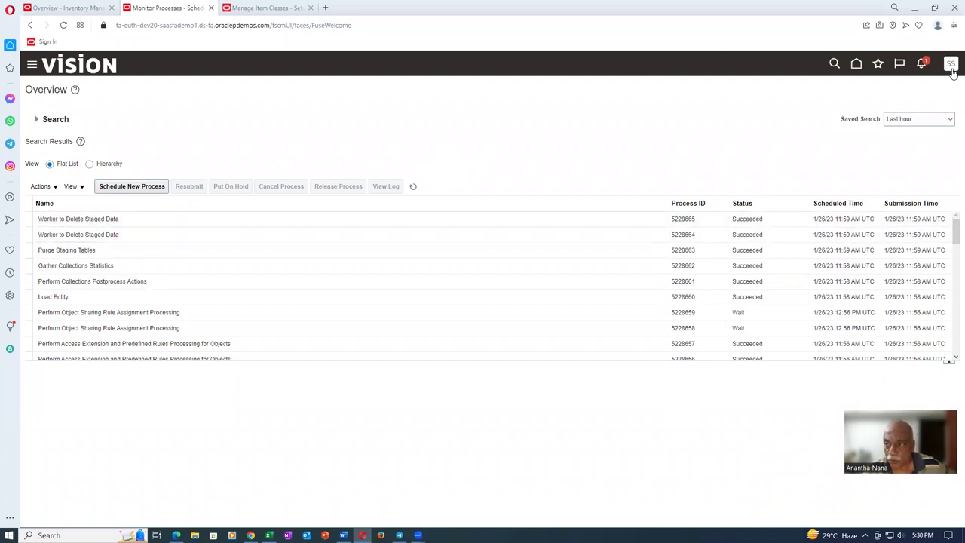
left_click(951, 63)
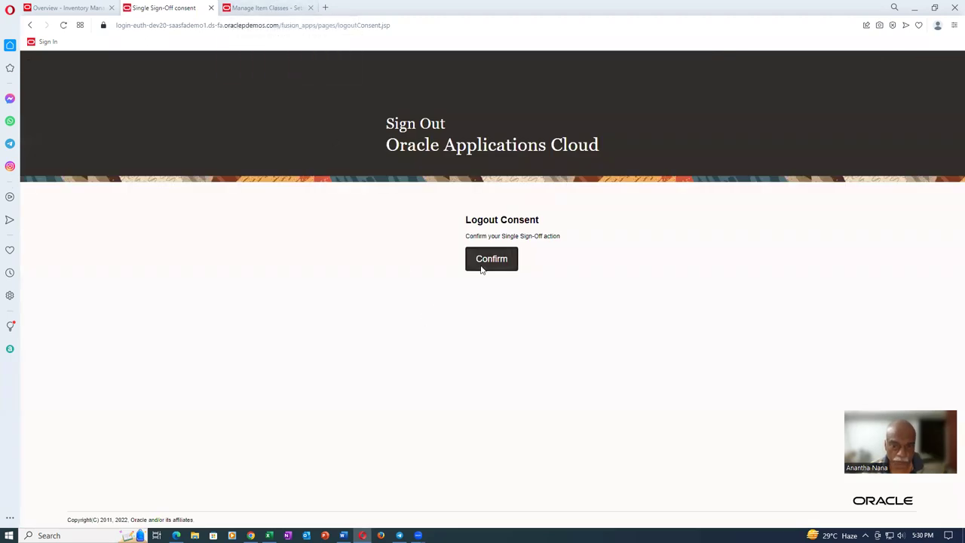
left_click(502, 258)
- Close the leftover Manage Item Classes and Inventory Management pages and sign in again
left_click(280, 7)
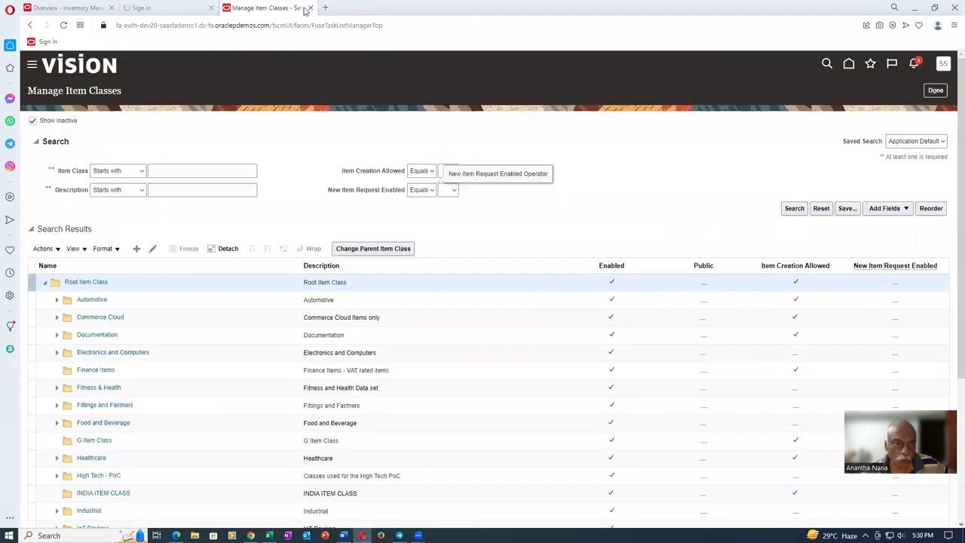
left_click(310, 8)
left_click(86, 9)
left_click(112, 8)
left_click(454, 293)
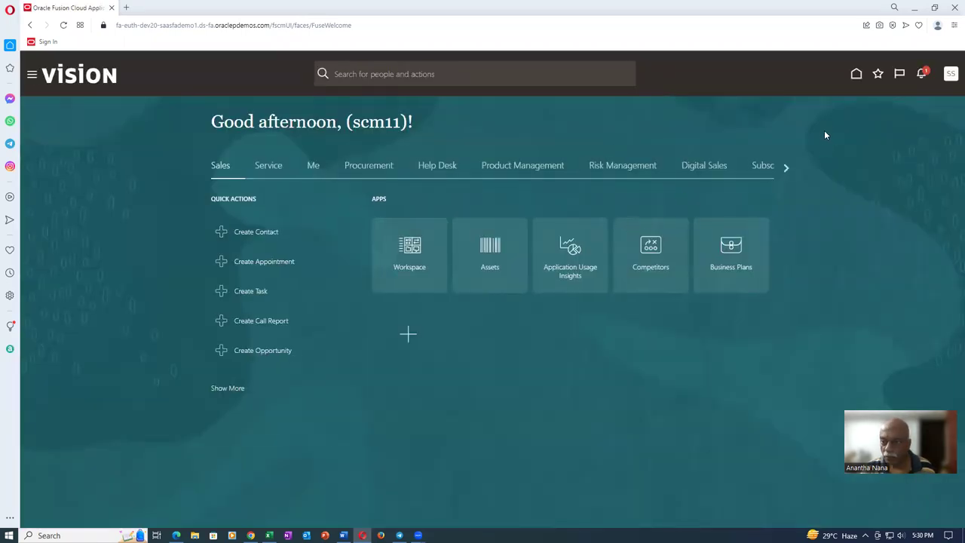
- Open the Order Management overview and add it to the favorites
left_click(783, 168)
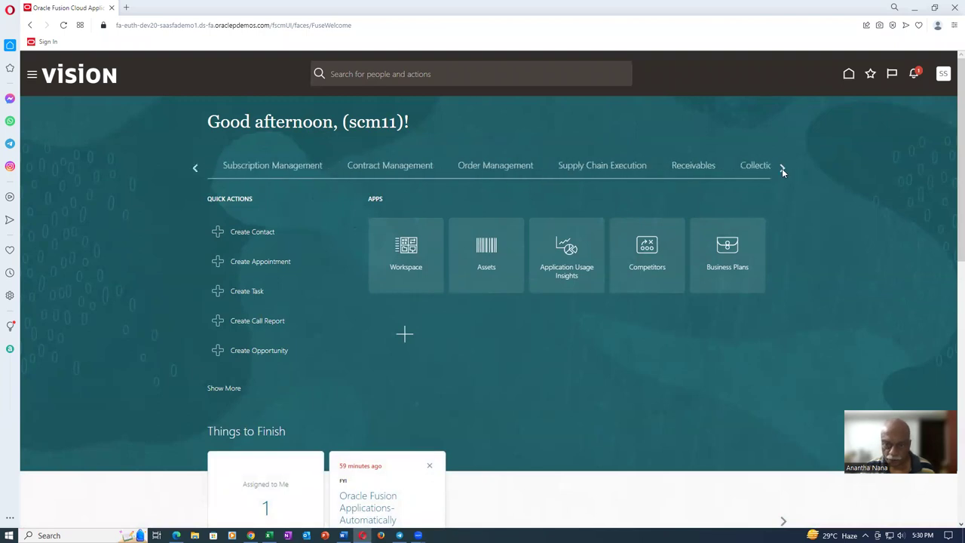
left_click(490, 170)
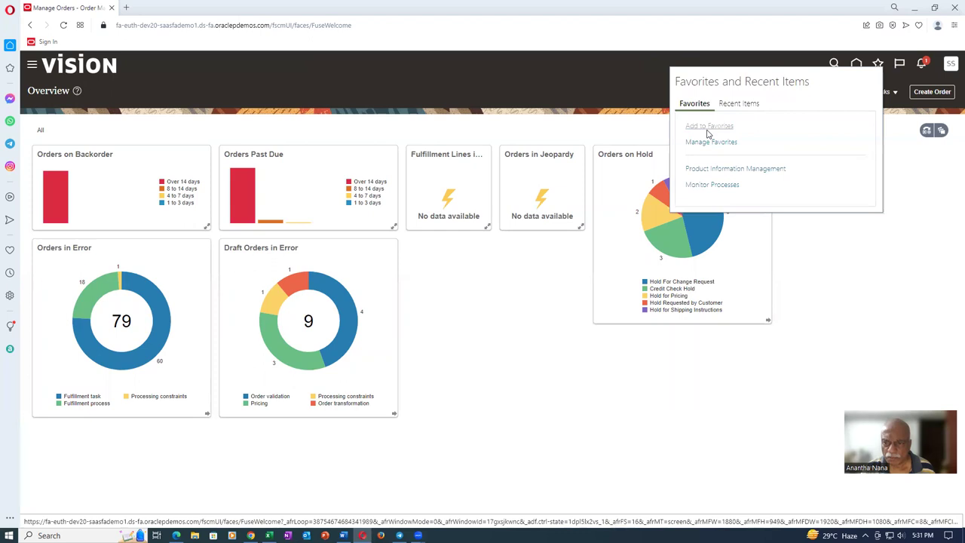
left_click(709, 128)
left_click(616, 193)
- Start a new sales order with business unit US1 Business Unit and begin entering its customer
left_click(932, 92)
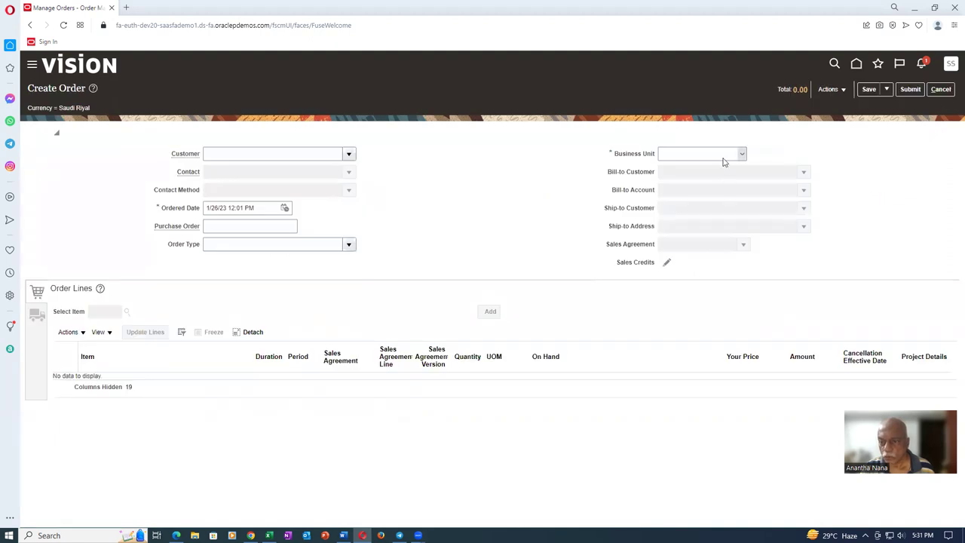
left_click(722, 157)
scroll(750, 241, "down", 5)
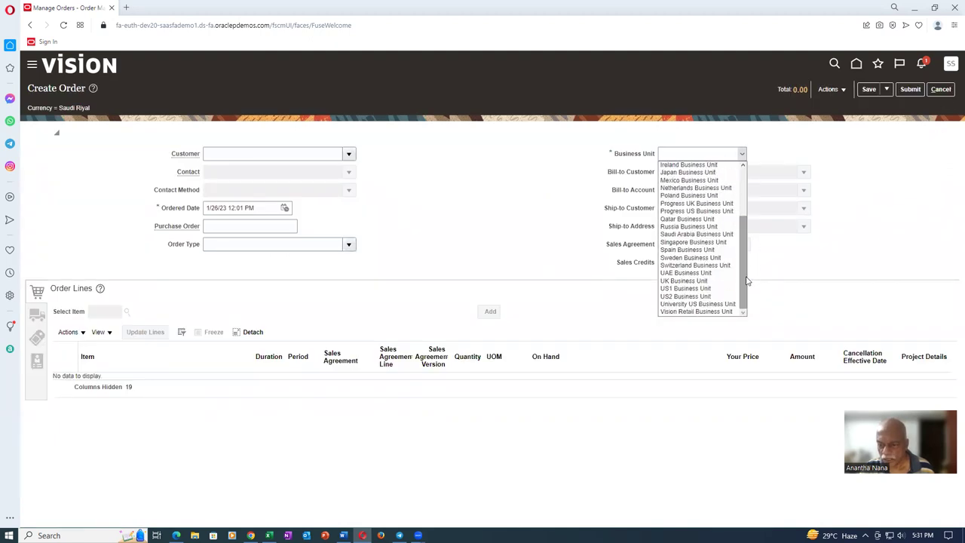
left_click(724, 288)
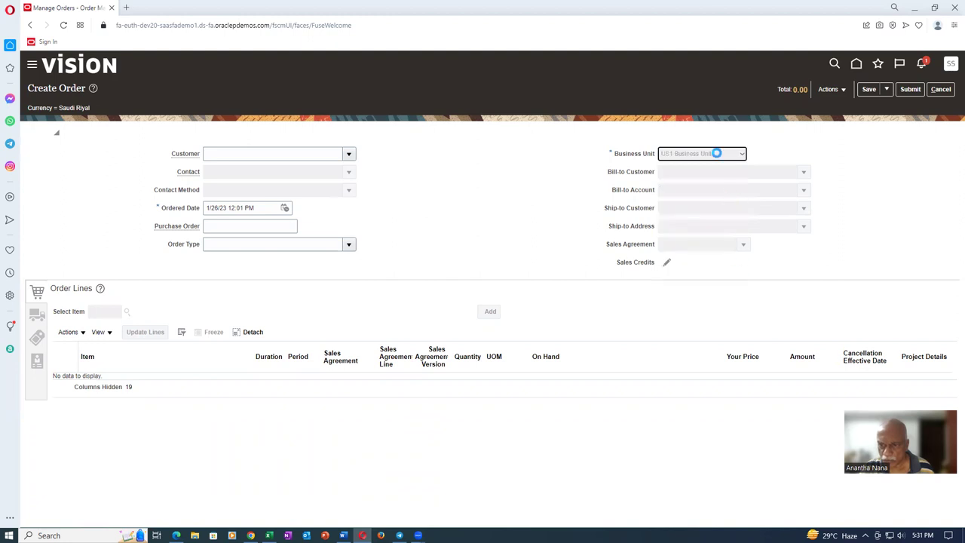
left_click(221, 154)
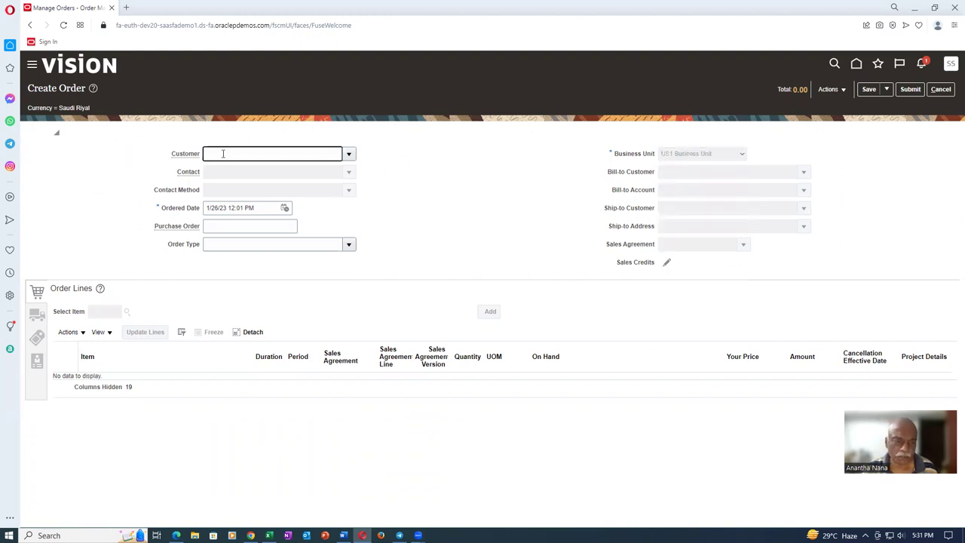
- Choose Computer Service and Rentals as the order's customer and view the applicable pricing strategy and segment
type("comp")
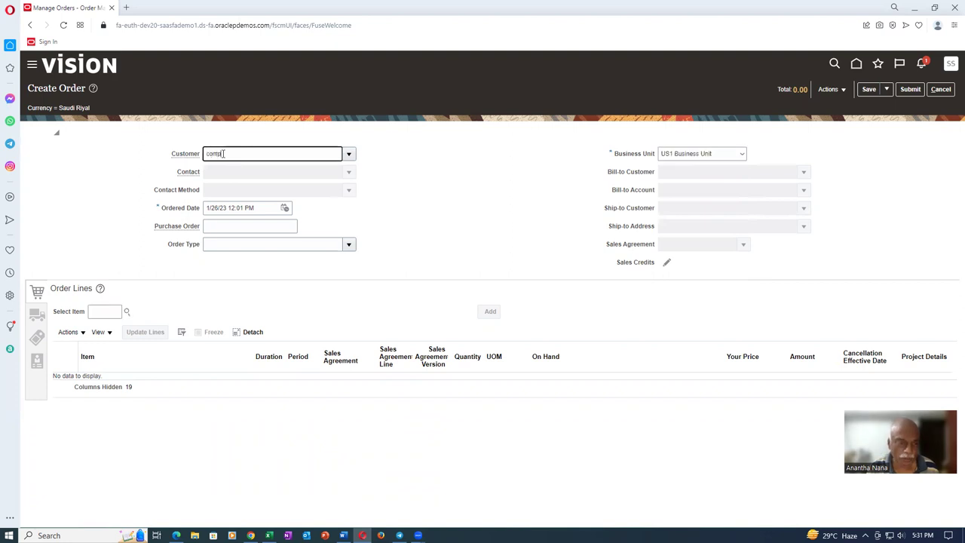
left_click(230, 170)
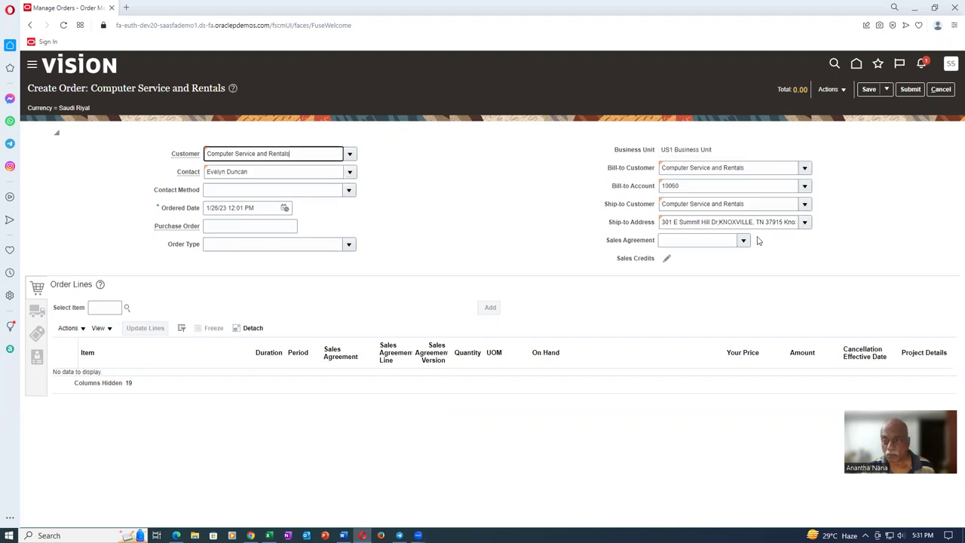
left_click(827, 89)
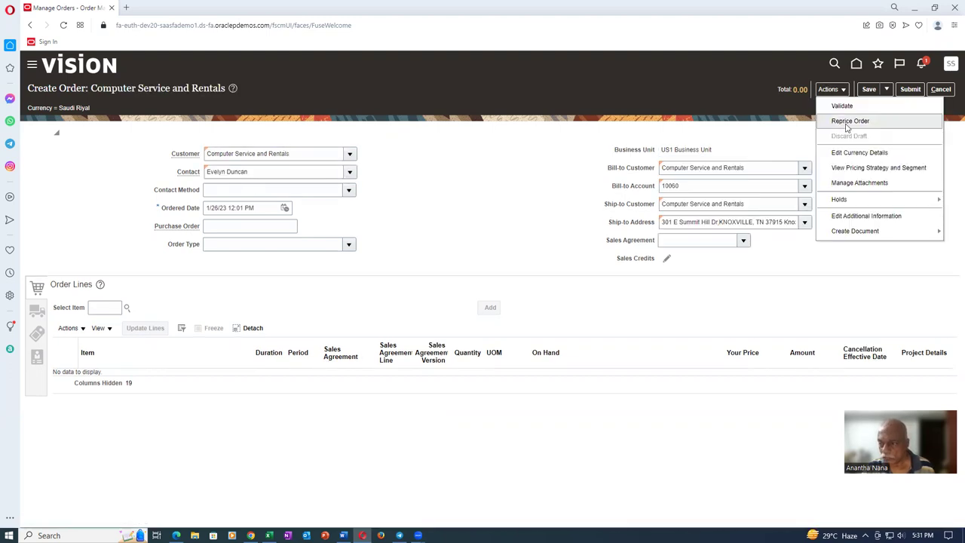
left_click(836, 167)
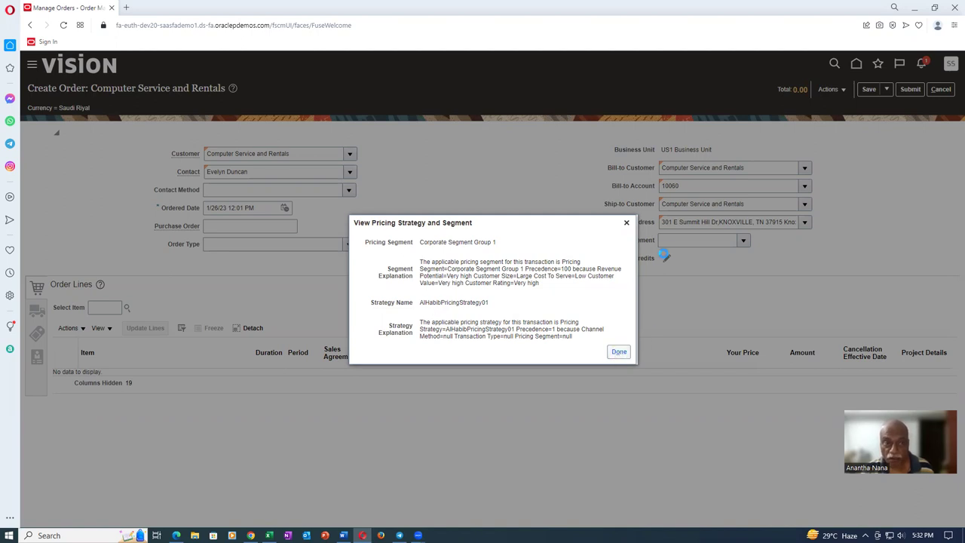
left_click(626, 223)
- Discard the unsaved order and open Manage Pricing Strategy Assignments in Pricing Administration
left_click(940, 89)
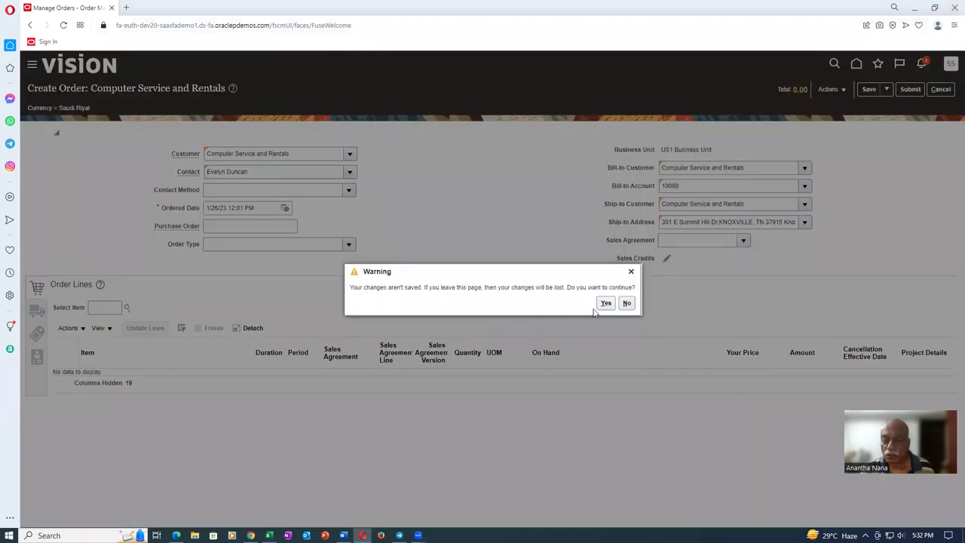
left_click(605, 302)
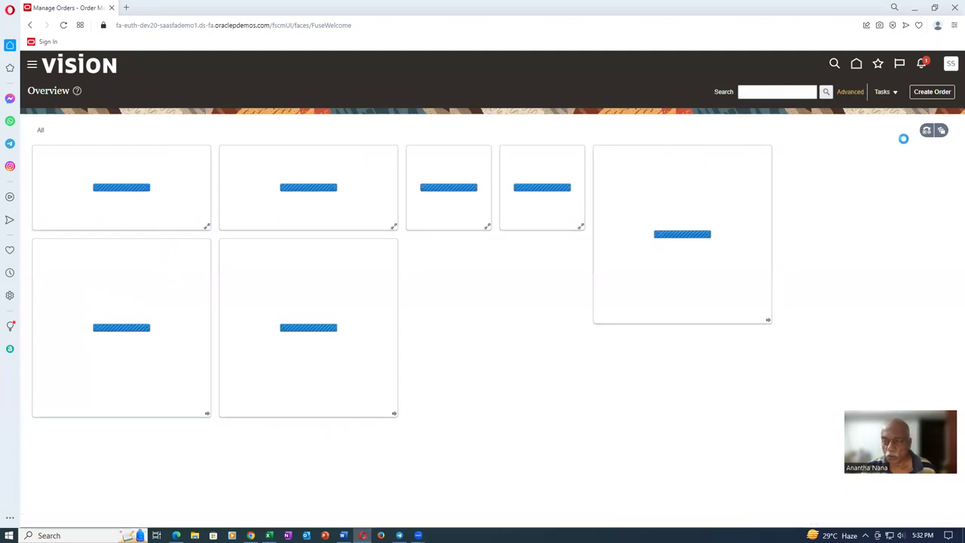
left_click(856, 64)
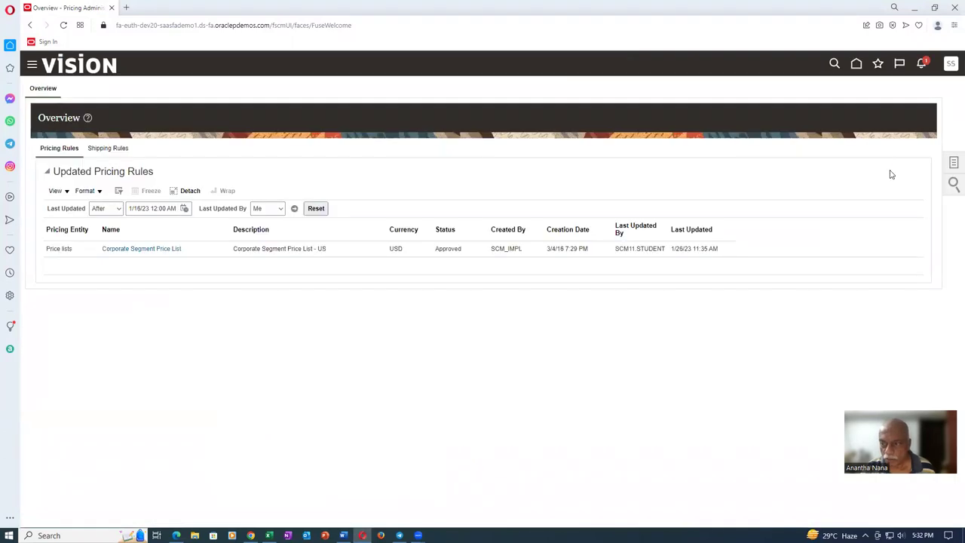
left_click(948, 163)
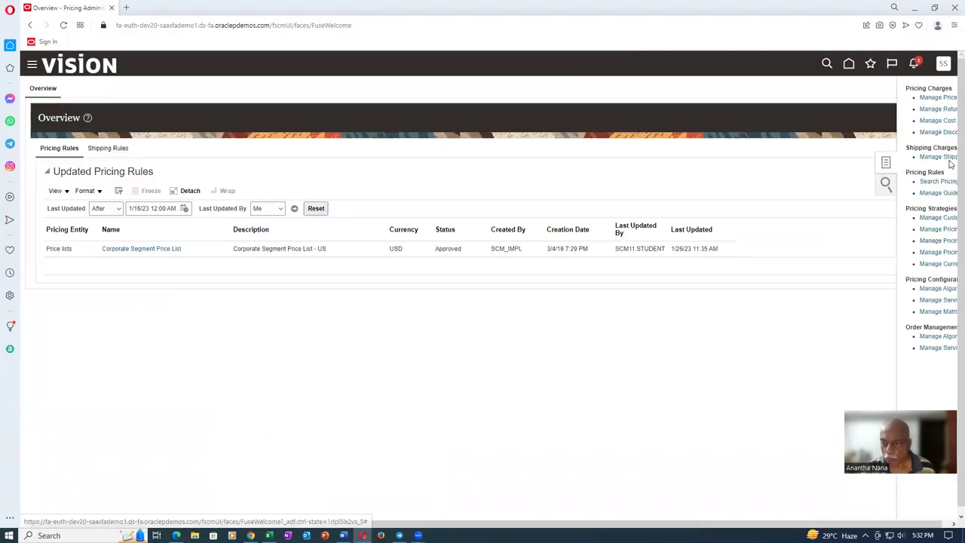
left_click(870, 254)
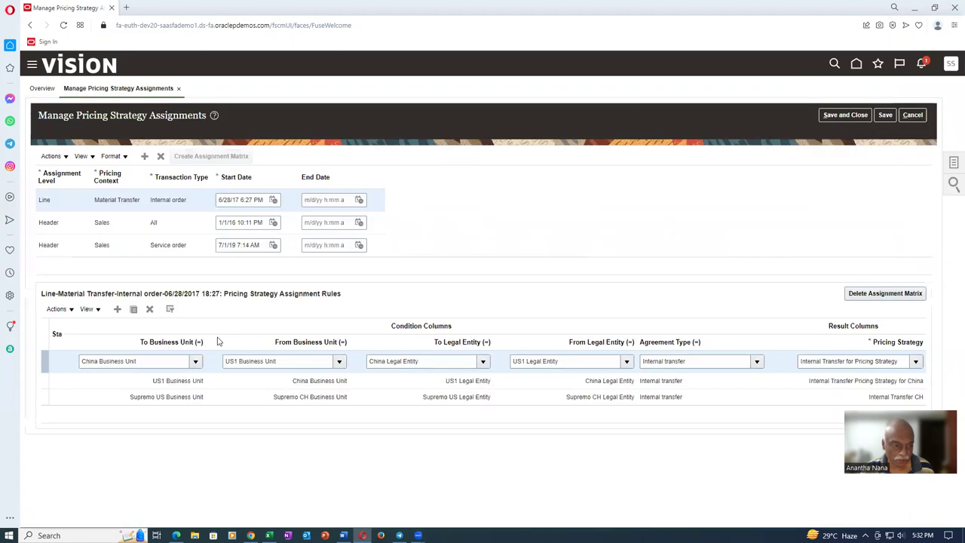
- Review the assignment rules of the Header-level Sales assignment for all transaction types, including the Corporate Segment Group 1 rule
left_click(181, 224)
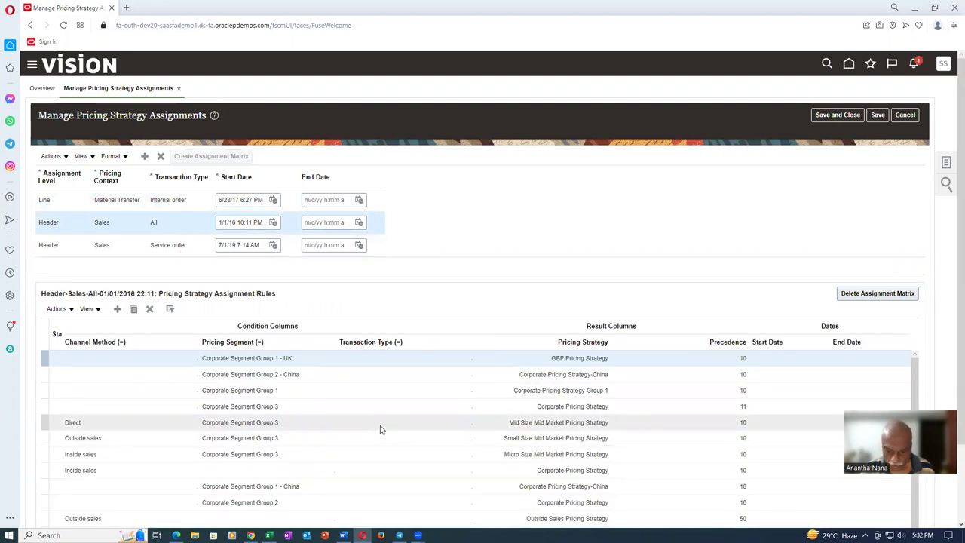
scroll(381, 430, "down", 3)
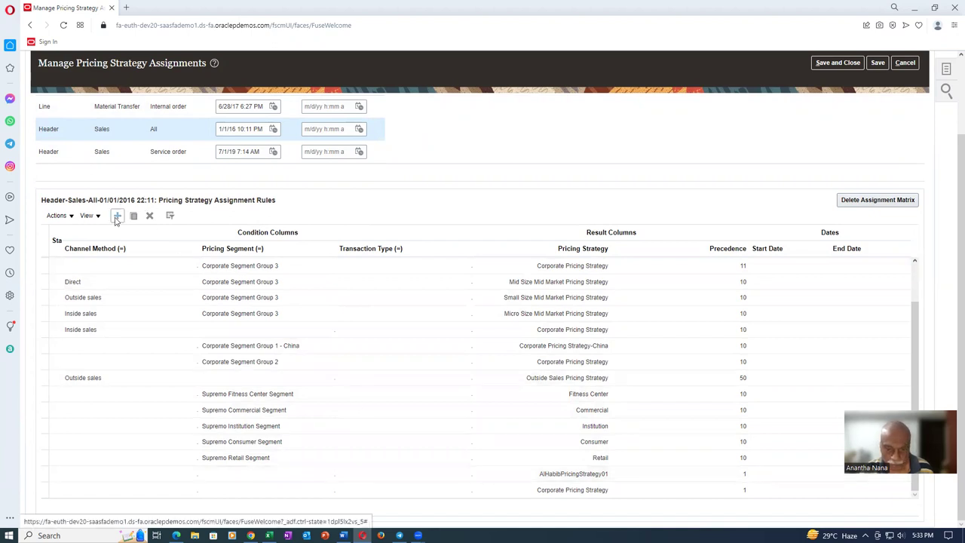
left_click(916, 335)
left_click_drag(916, 335, 919, 293)
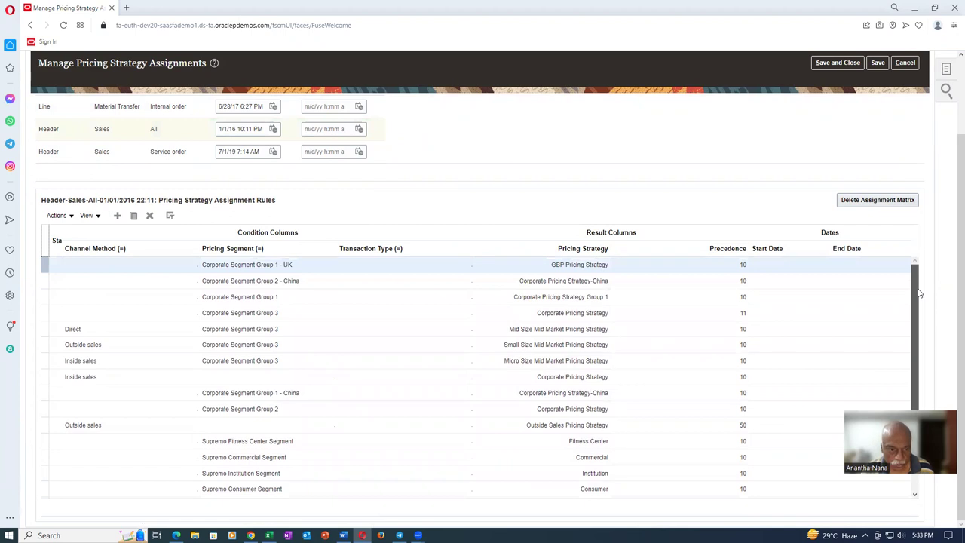
left_click(334, 299)
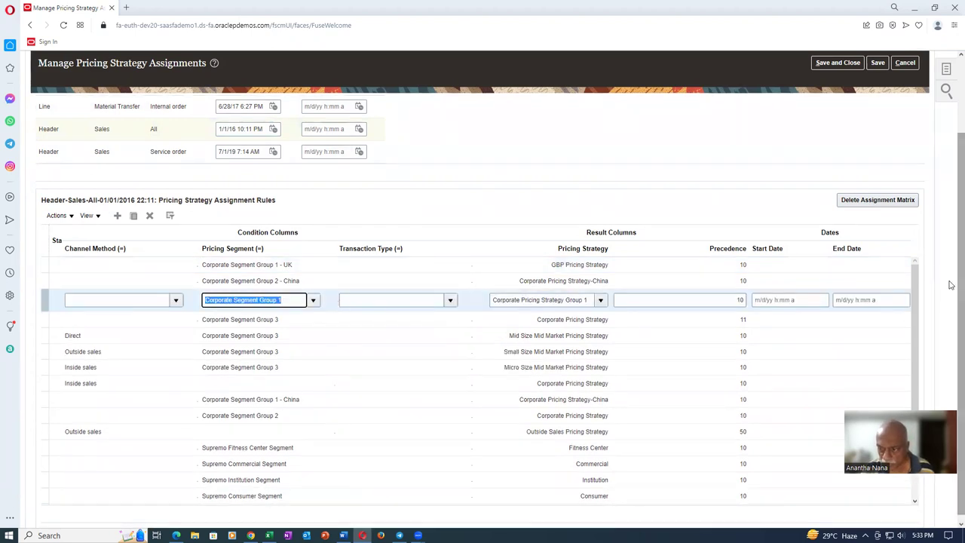
scroll(950, 301, "down", 1)
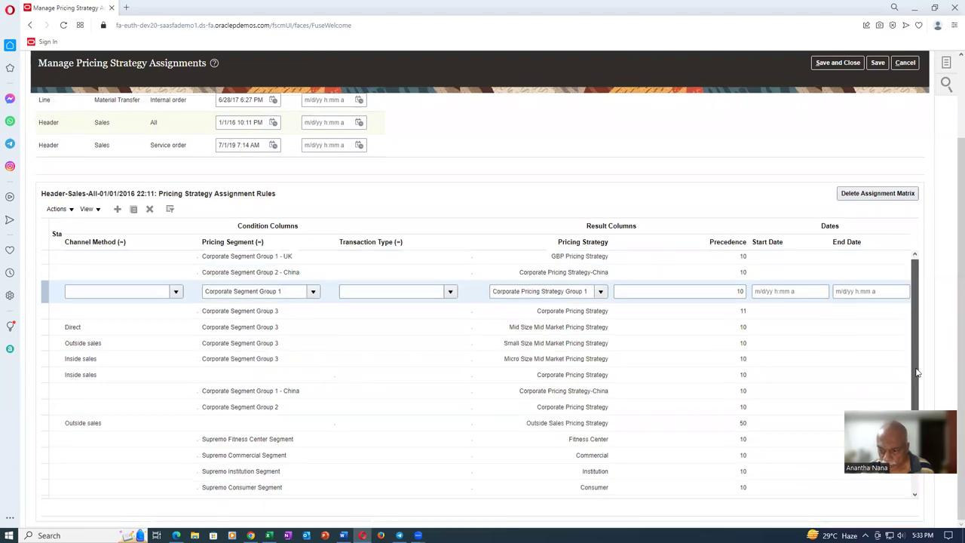
scroll(924, 377, "down", 2)
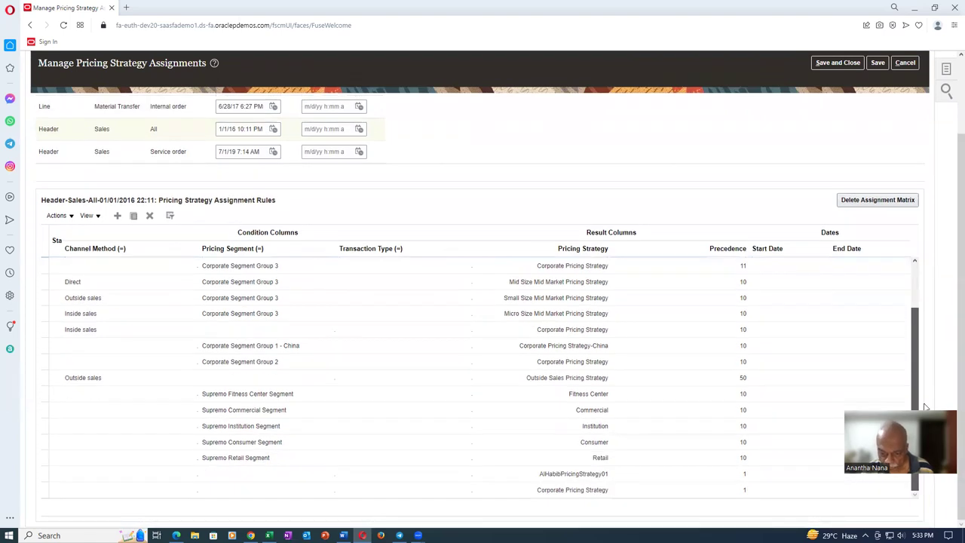
- Set the precedence to 11 for the AlHabibPricingStrategy01 rule and the last Corporate Pricing Strategy rule, and save and close the assignments
left_click(696, 481)
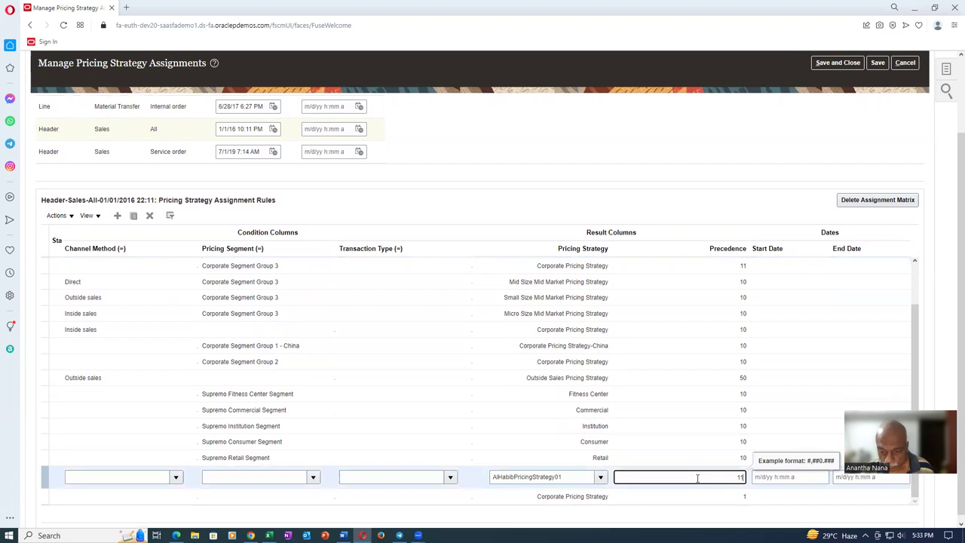
left_click(702, 497)
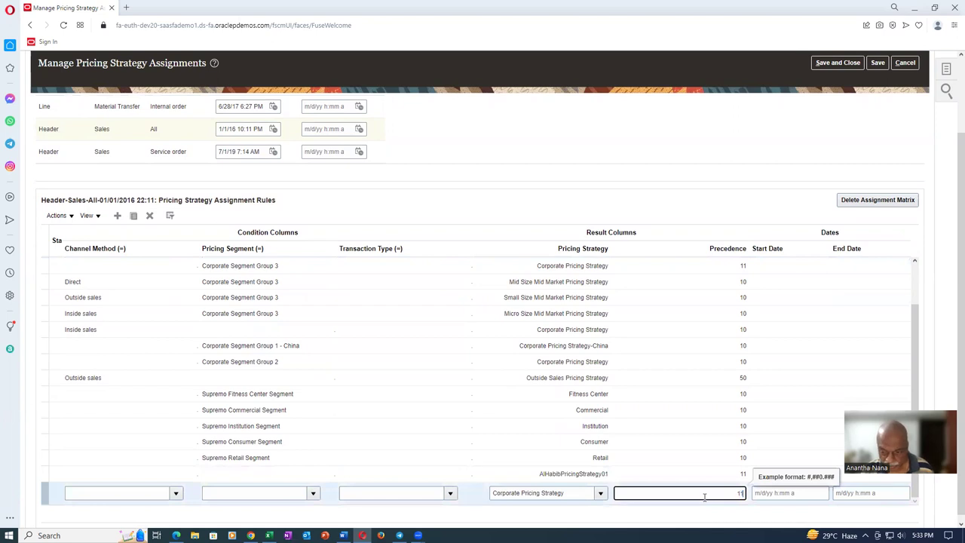
left_click(756, 134)
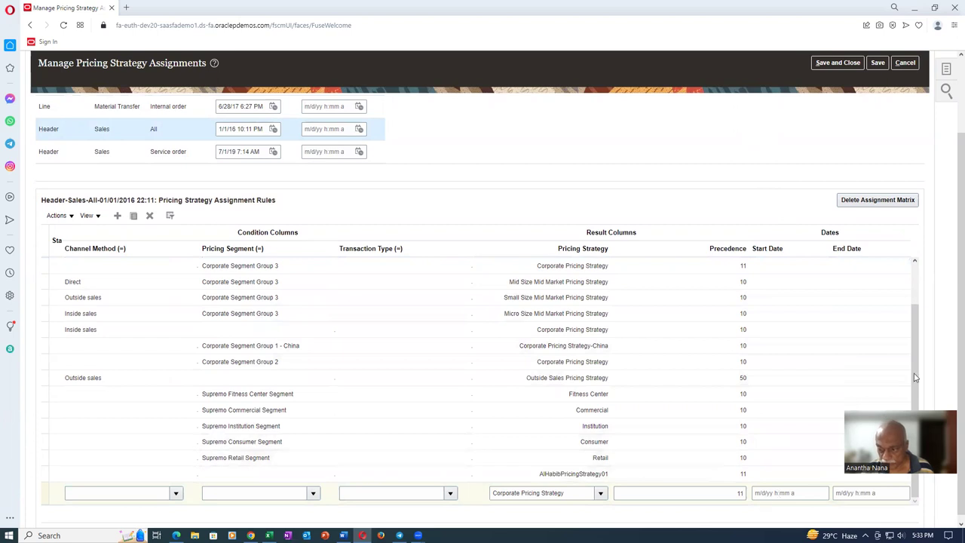
left_click_drag(914, 377, 927, 322)
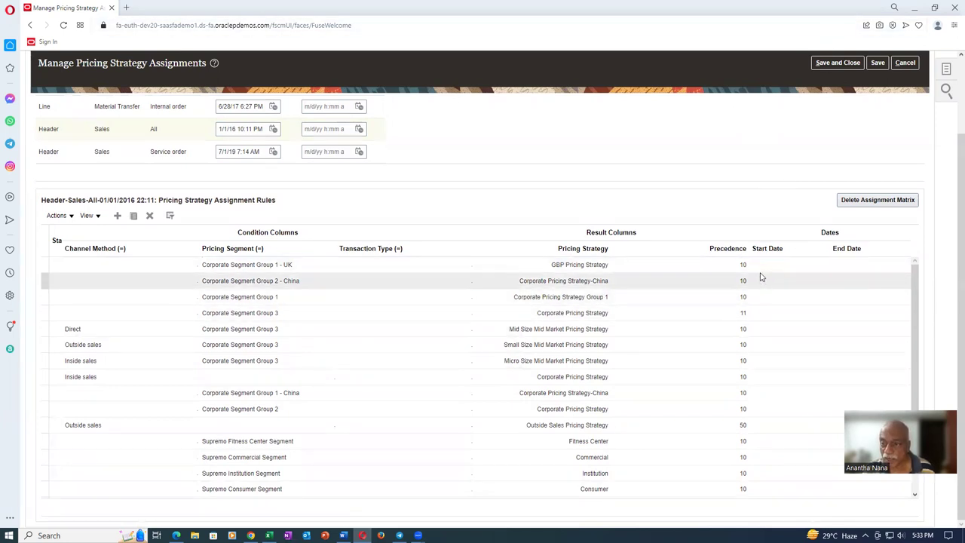
left_click(852, 63)
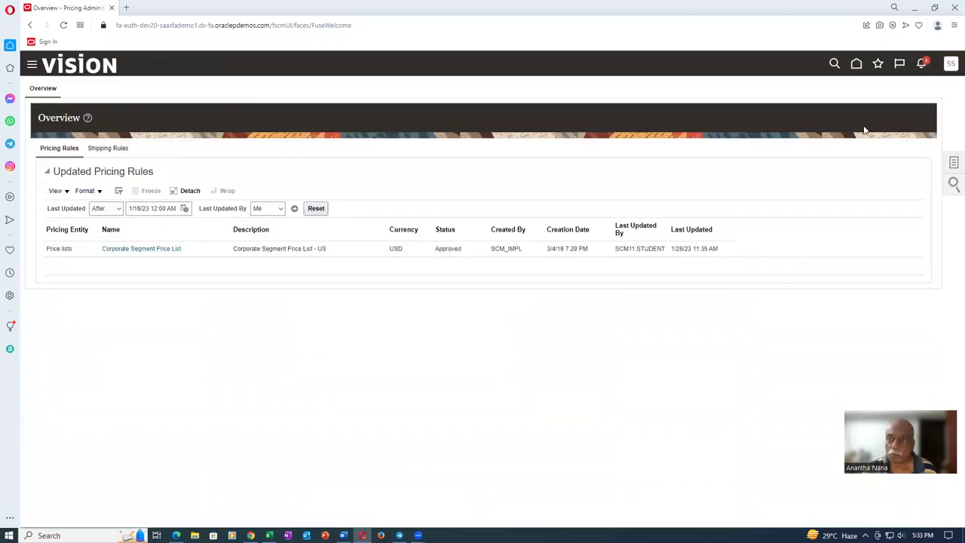
- Sign out of the application and sign back in
left_click(952, 64)
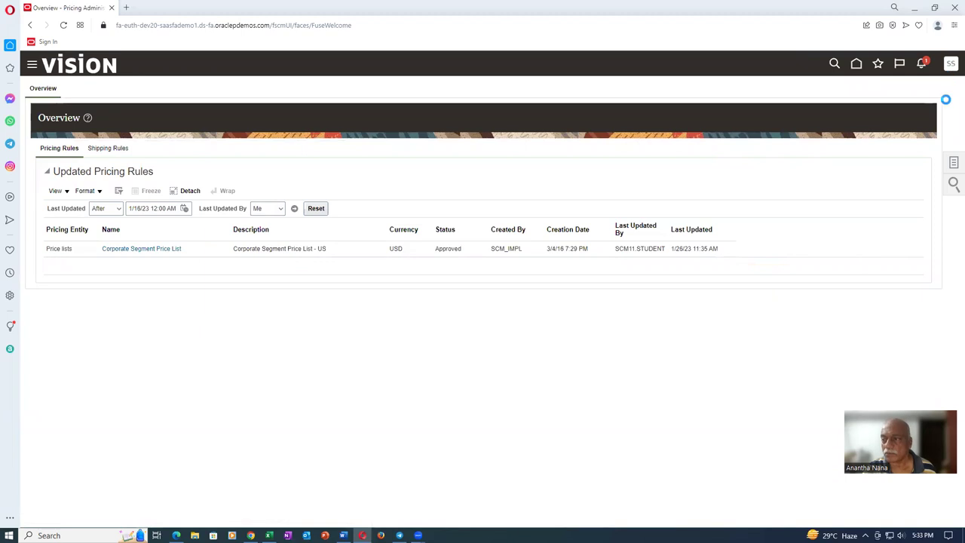
left_click(932, 88)
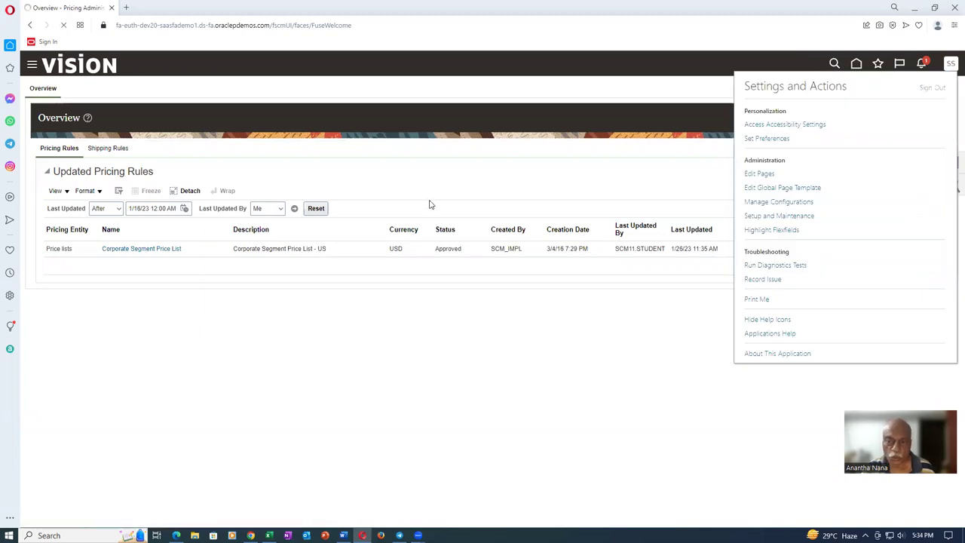
left_click(492, 260)
left_click(465, 294)
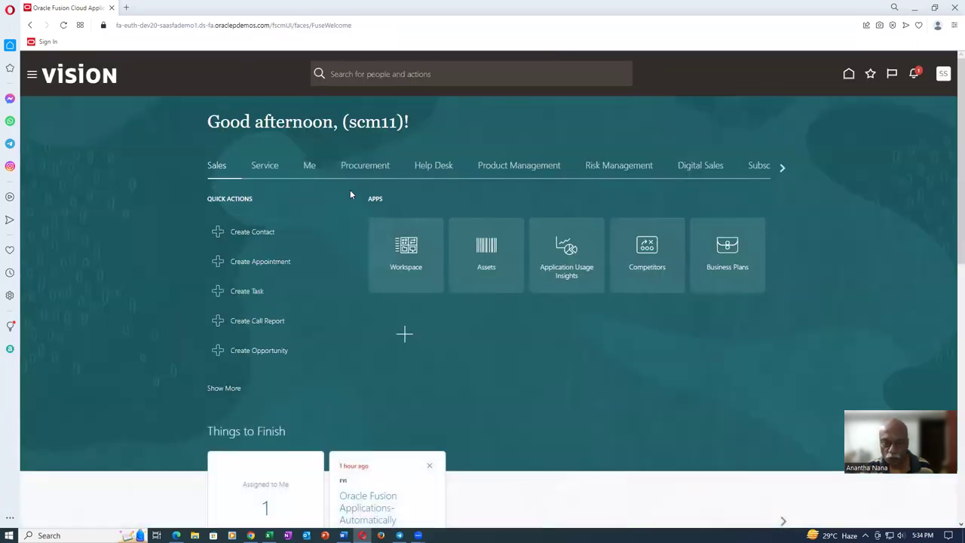
- Go to the Order Management work area and start creating a new order
left_click(782, 167)
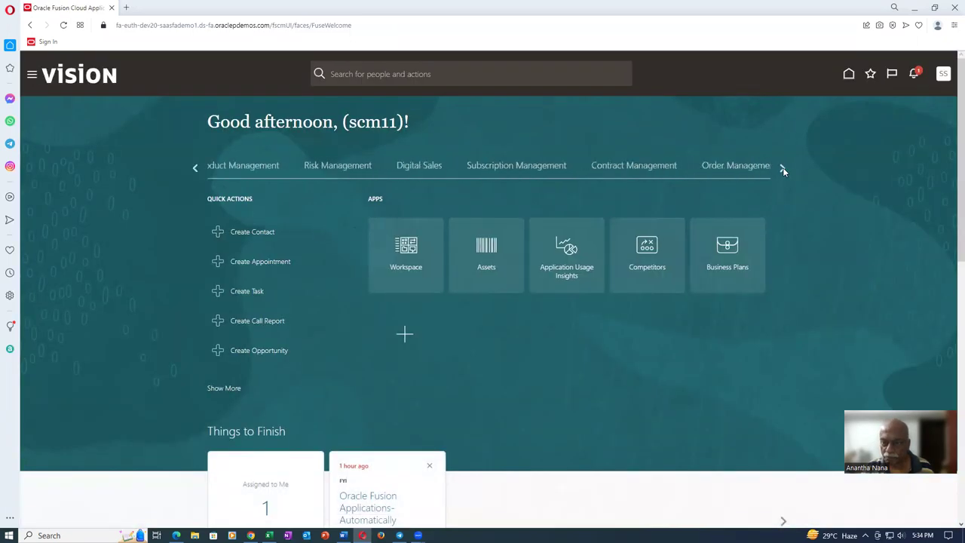
left_click(491, 167)
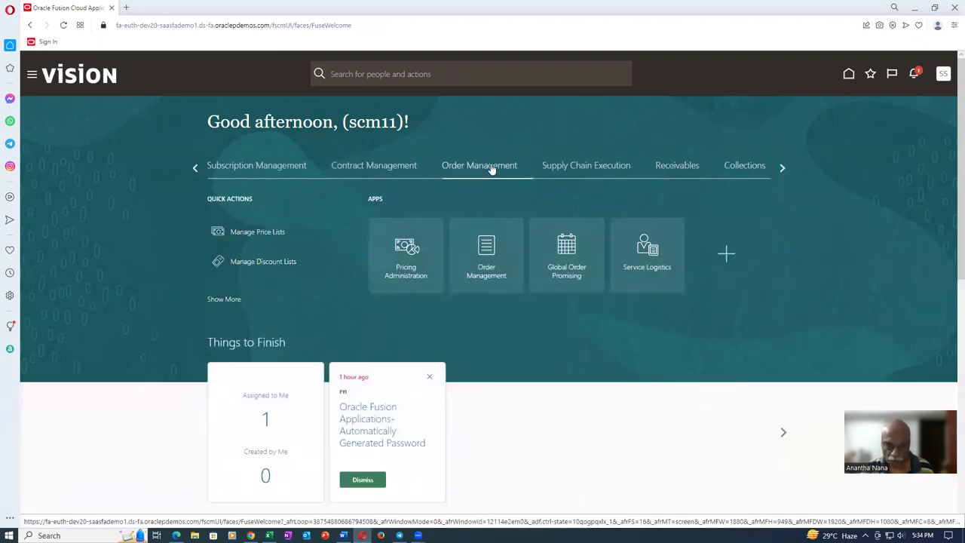
left_click(475, 278)
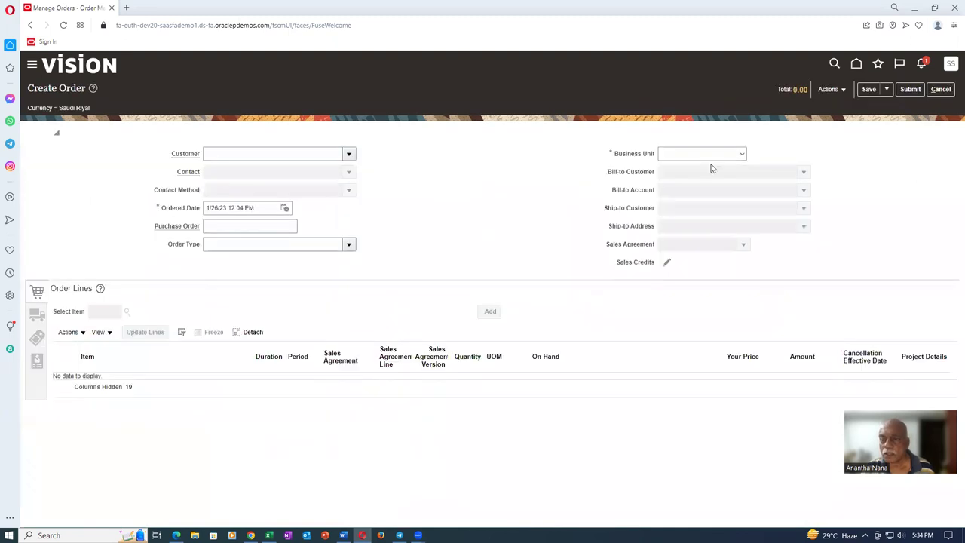
- Set the new order's business unit to US1 Business Unit and its customer to Computer Service and Rentals
left_click(704, 159)
left_click_drag(743, 189, 742, 264)
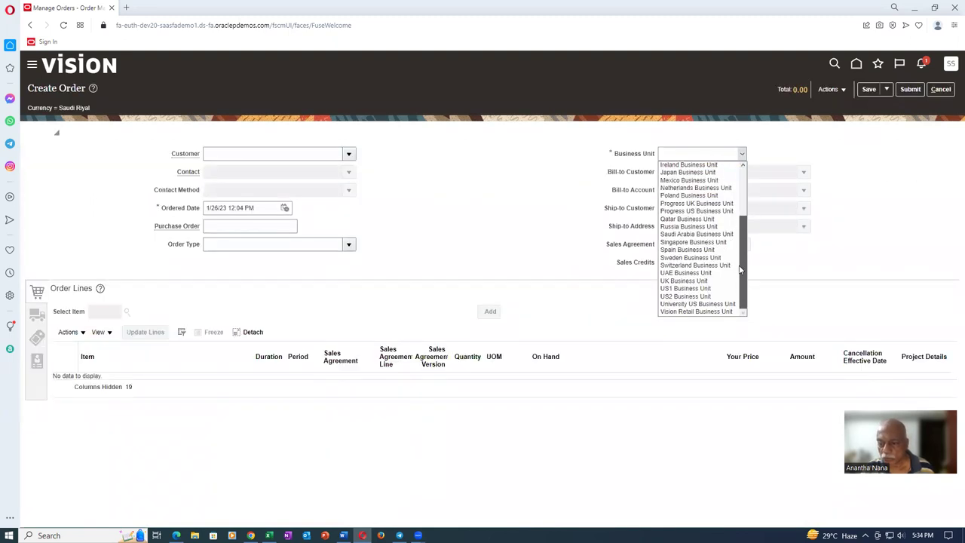
left_click(723, 289)
left_click(304, 153)
type("com")
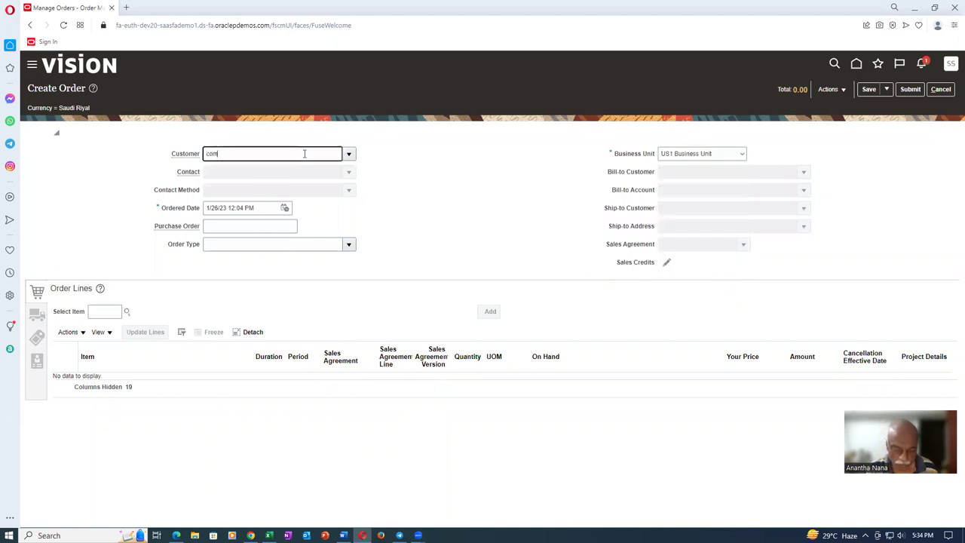
type("p")
left_click(310, 169)
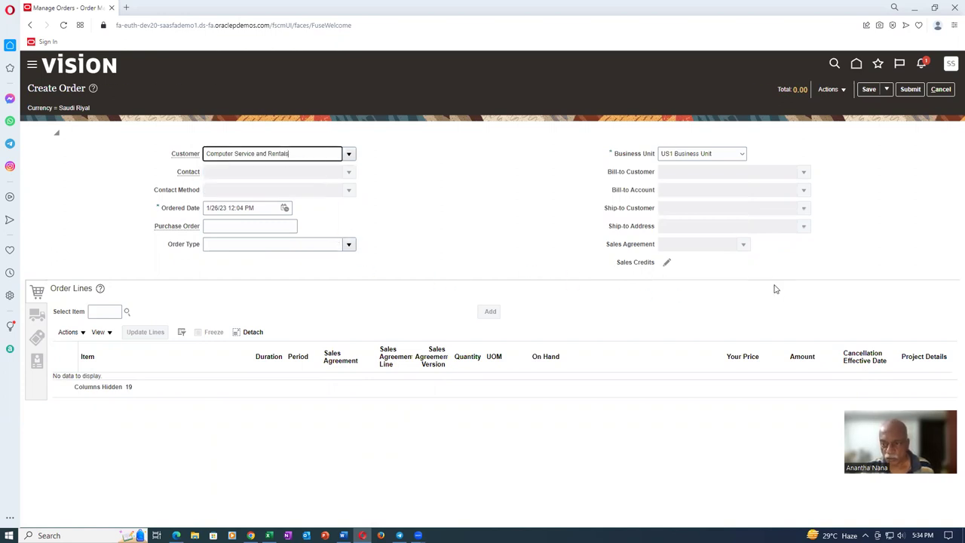
- Check which pricing segment and pricing strategy apply to the new order
left_click(831, 89)
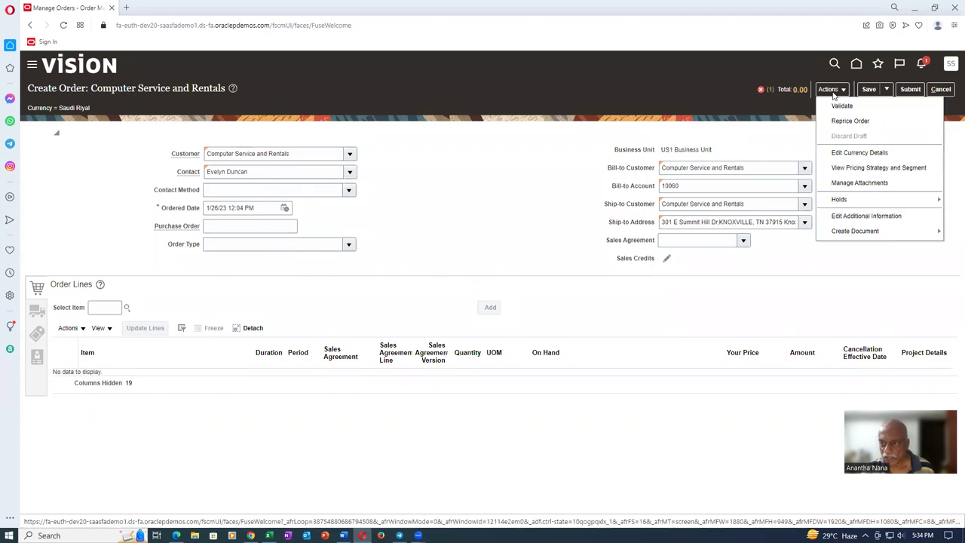
left_click(850, 171)
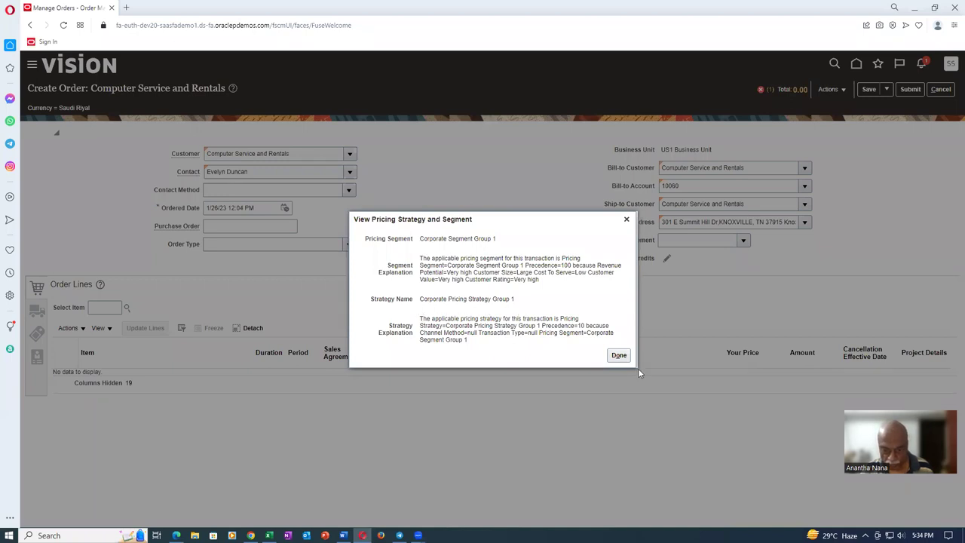
left_click(619, 356)
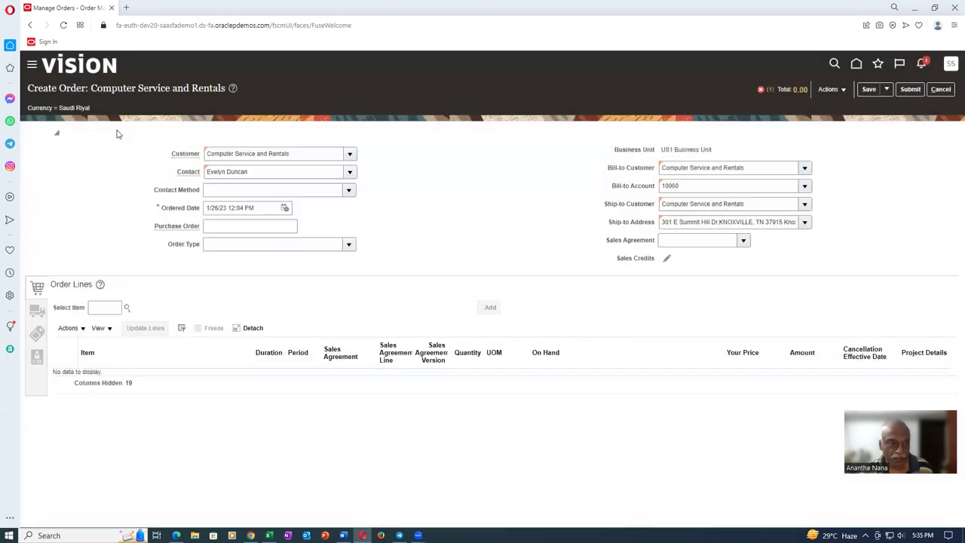
- Set the order currency to US Dollar and the conversion type for accounting to Corpo
left_click(823, 91)
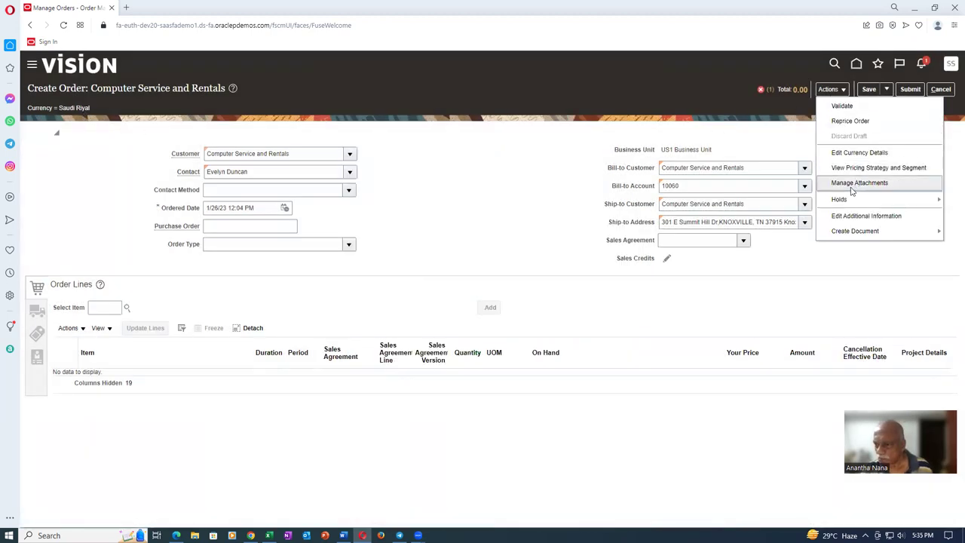
left_click(855, 153)
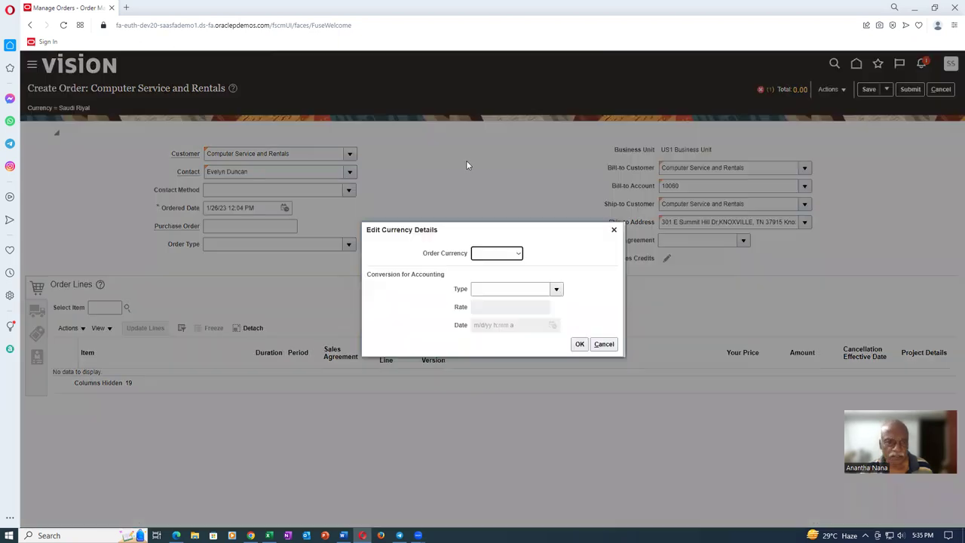
left_click(477, 256)
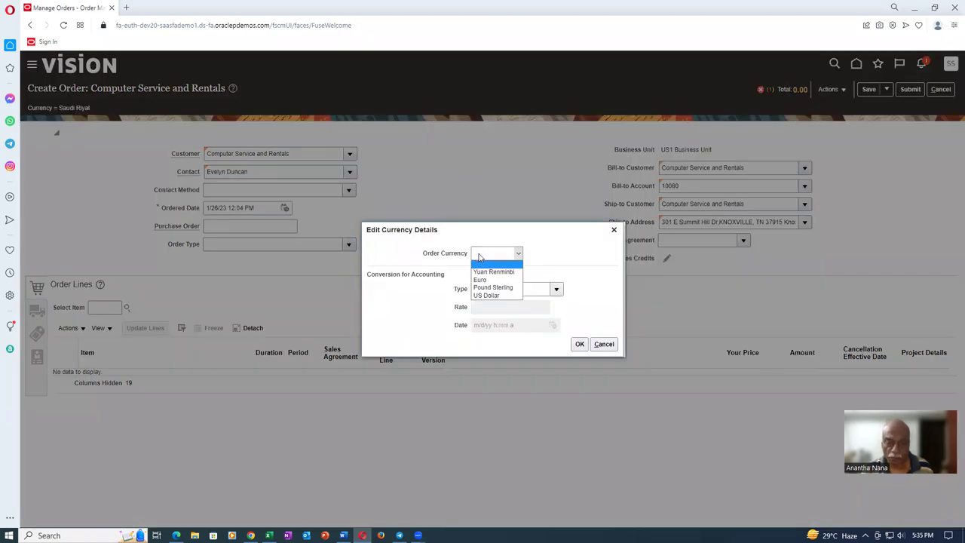
left_click(487, 296)
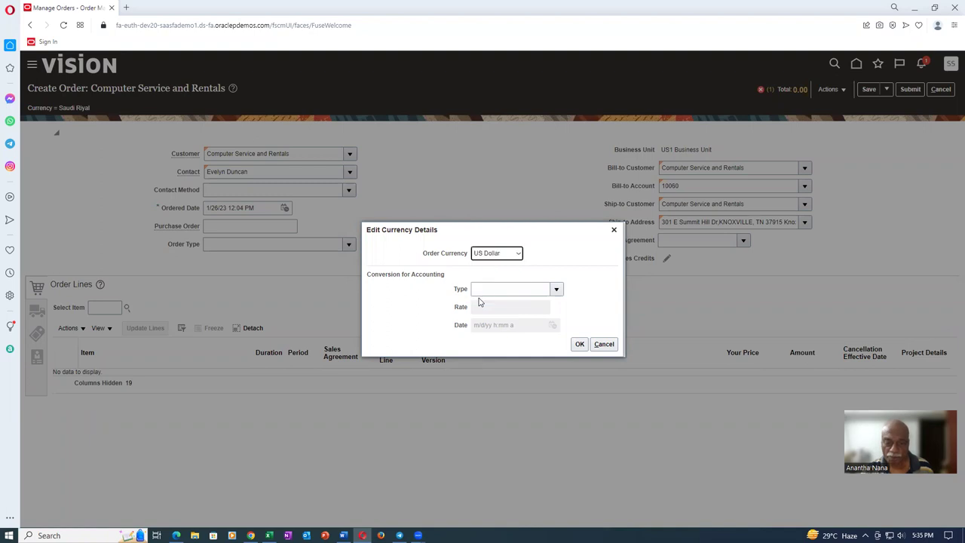
left_click(556, 289)
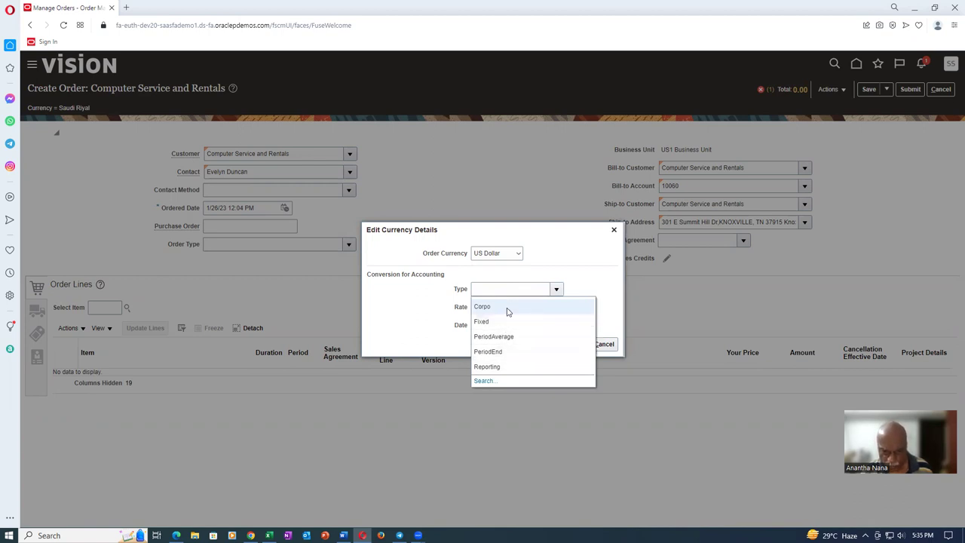
left_click(484, 381)
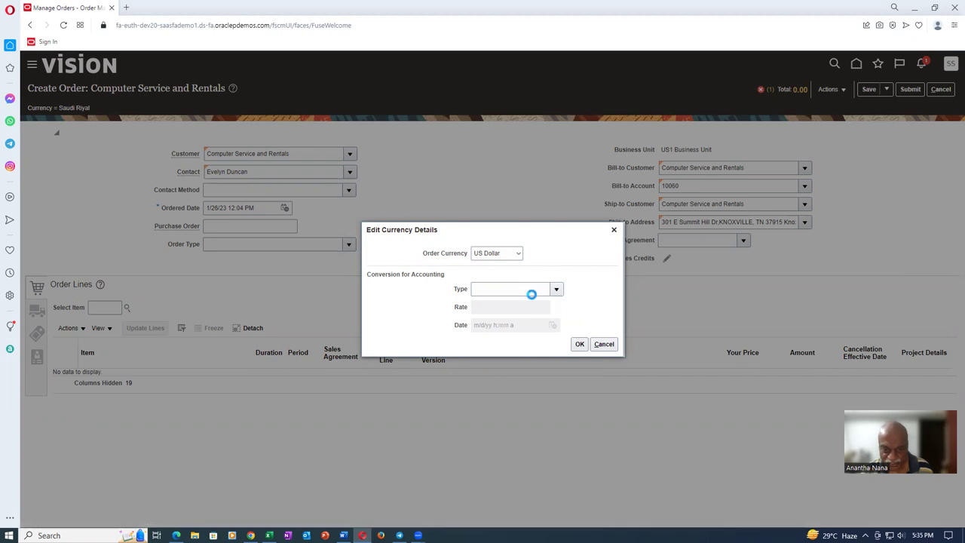
left_click(520, 276)
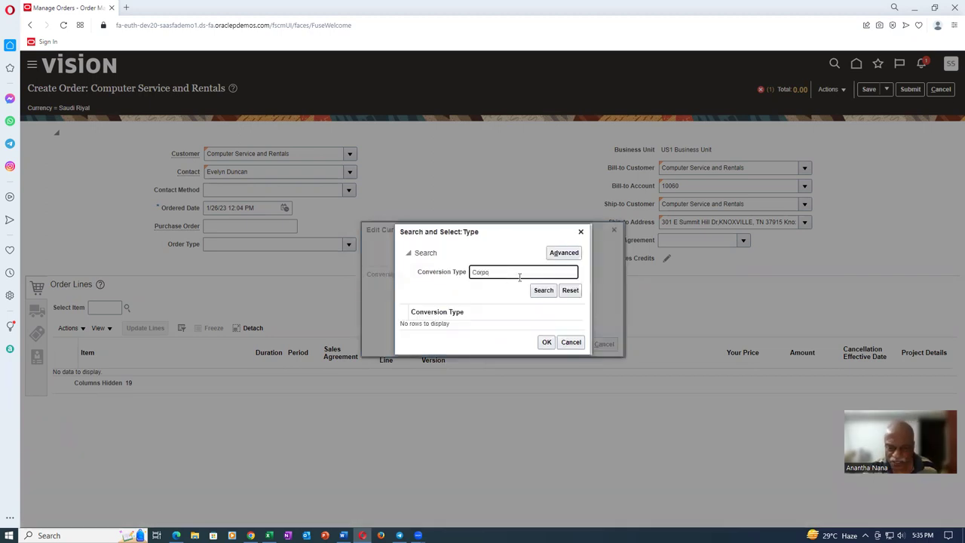
left_click(543, 291)
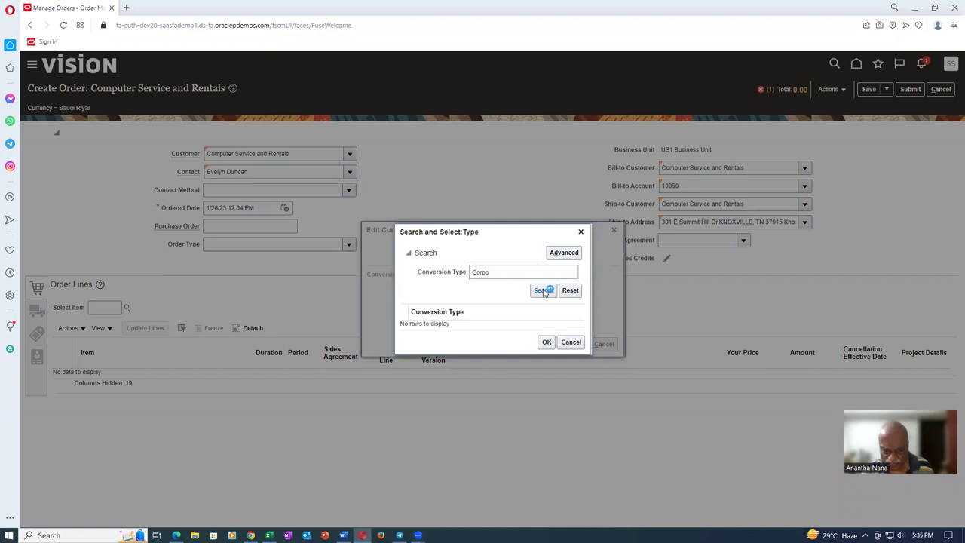
left_click(466, 326)
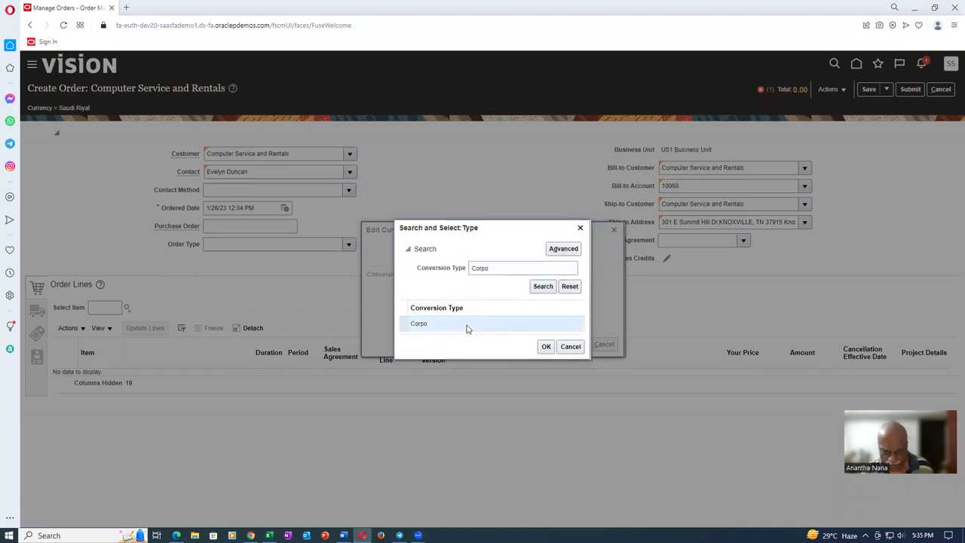
left_click(544, 346)
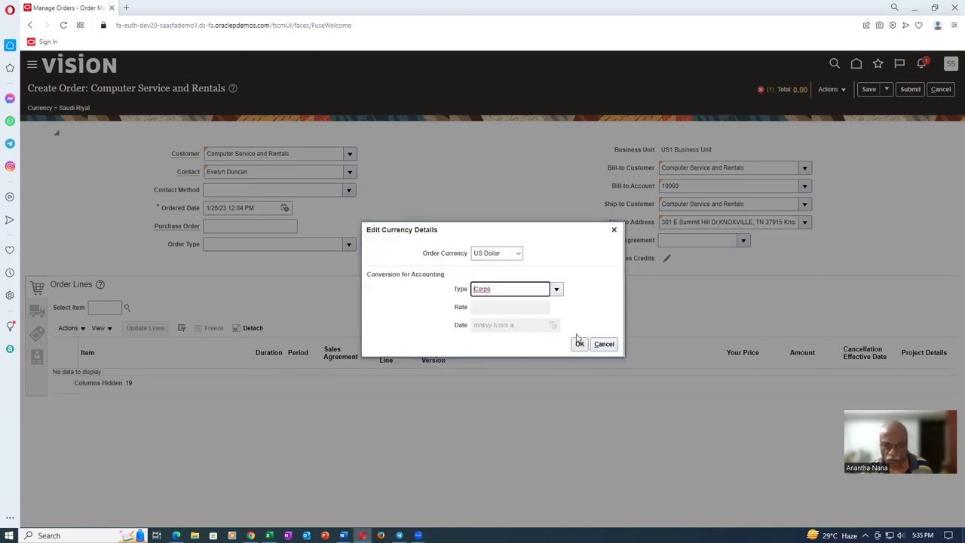
left_click(580, 345)
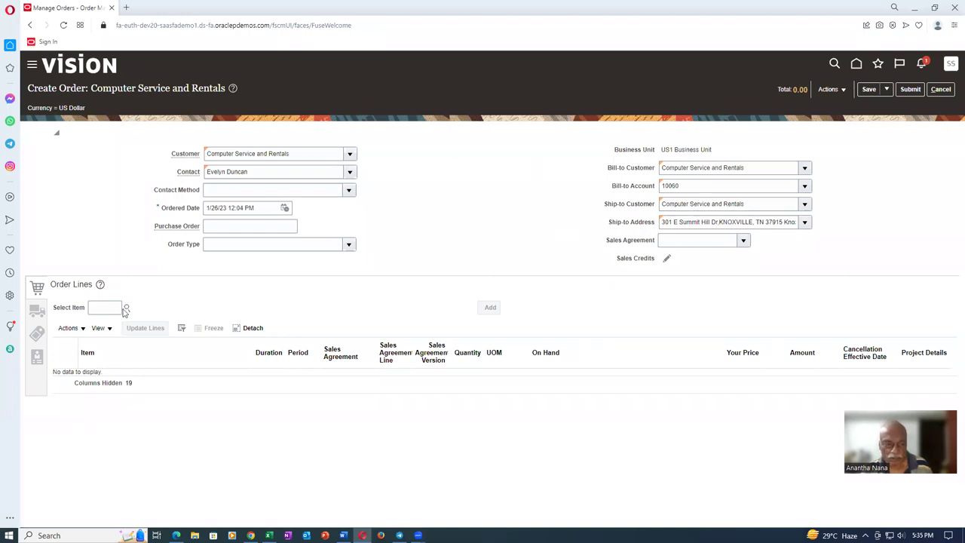
- Copy the item name t01_Laptop_Model from the Excel workbook and select that item for the new order line
left_click(97, 308)
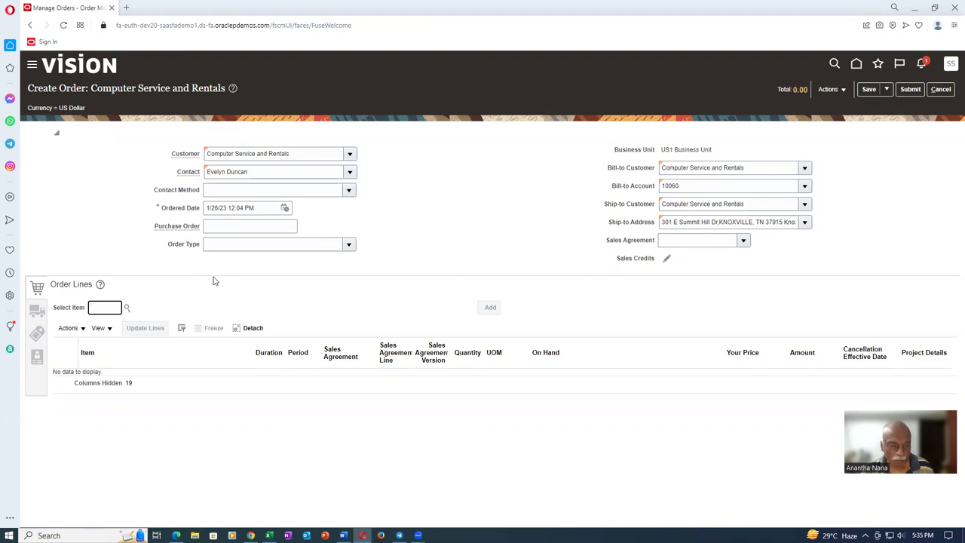
key("alt+Tab")
key("alt+Tab")
key("alt+Tab")
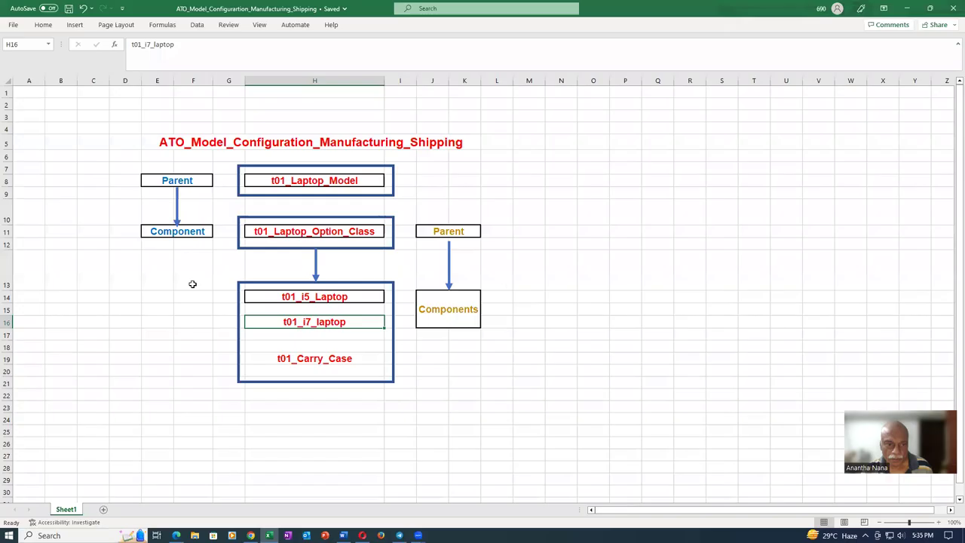
left_click(272, 181)
key("ctrl+c")
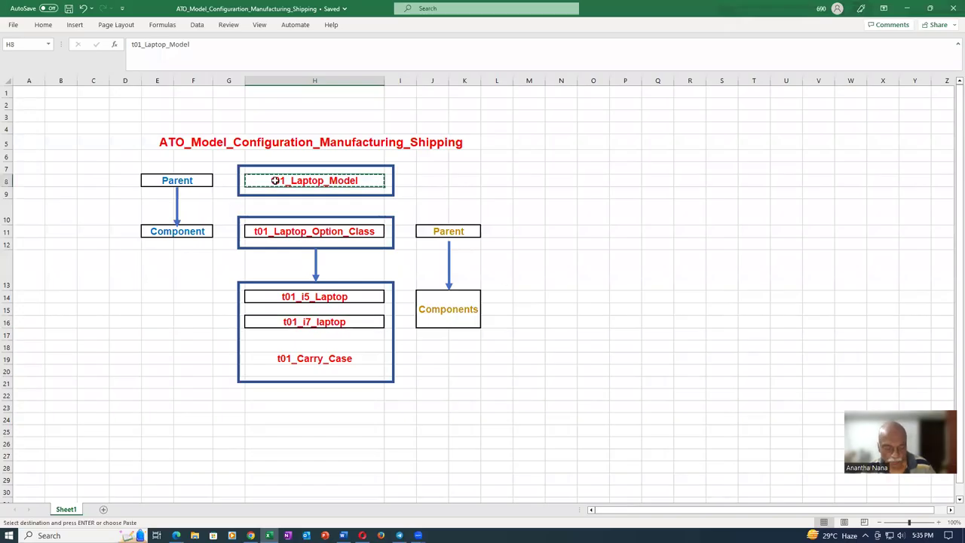
key("alt+Tab")
left_click(100, 309)
key("ctrl+v")
key("Tab")
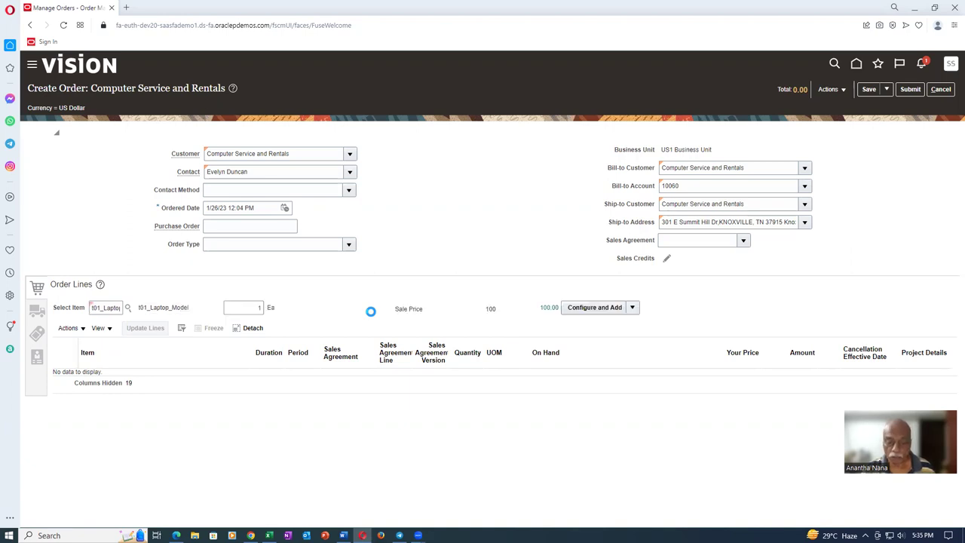
- Configure t01_Laptop_Model with the t01_i7_laptop option and add it to the order
key("alt+Tab")
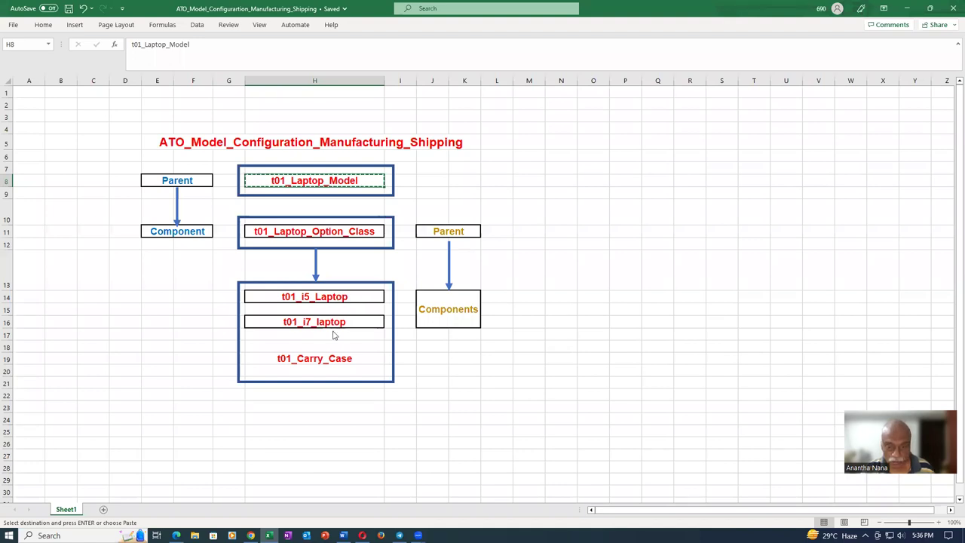
key("alt+Tab")
left_click(603, 314)
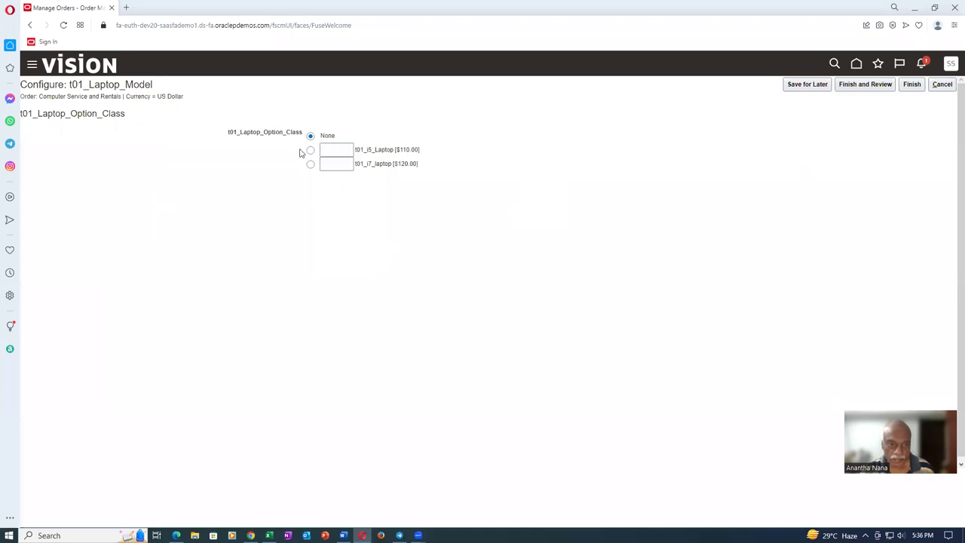
left_click(310, 150)
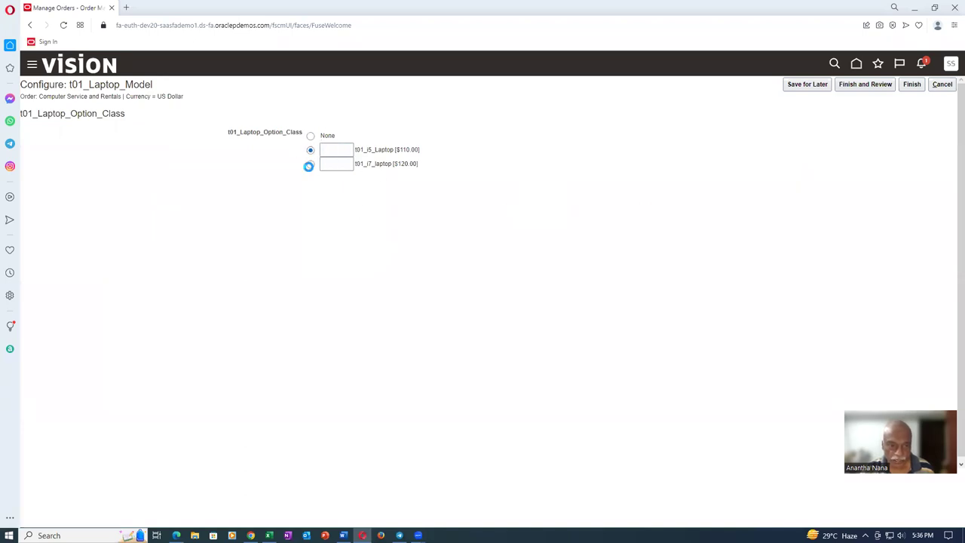
left_click(310, 164)
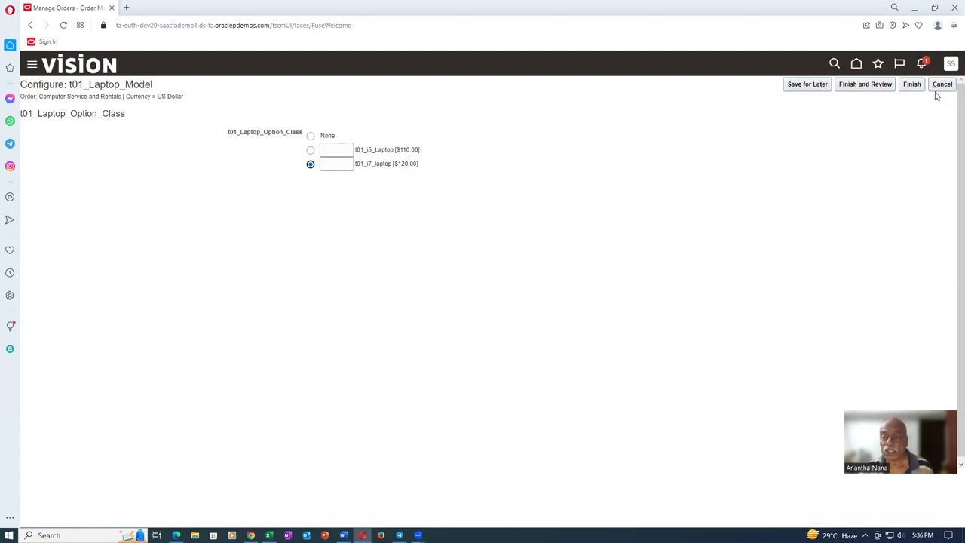
left_click(913, 85)
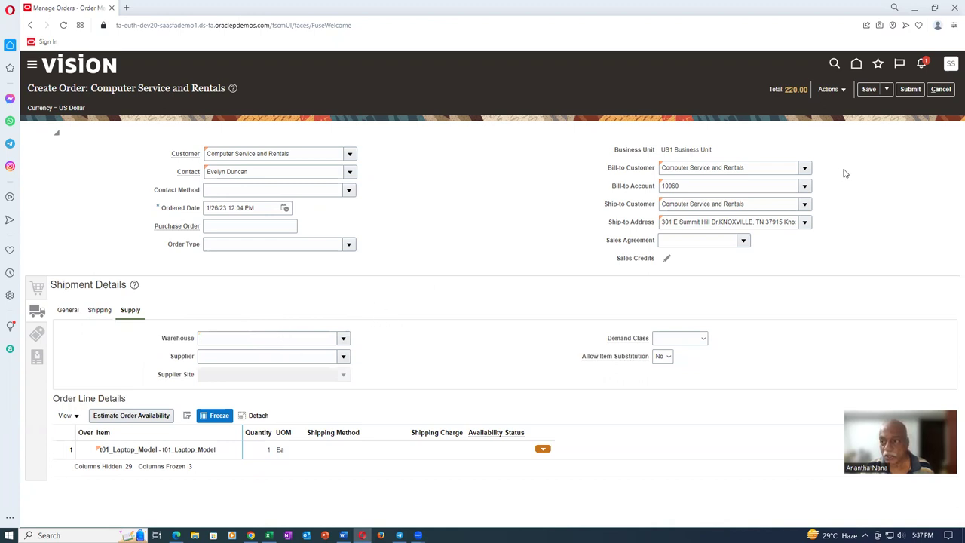
- Submit the sales order and switch it to the fulfillment view
left_click(920, 90)
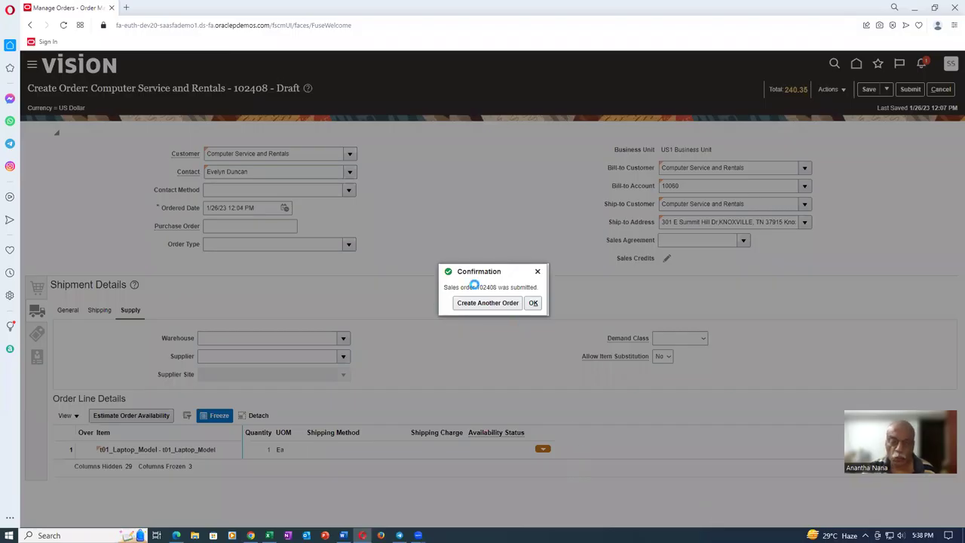
left_click(531, 303)
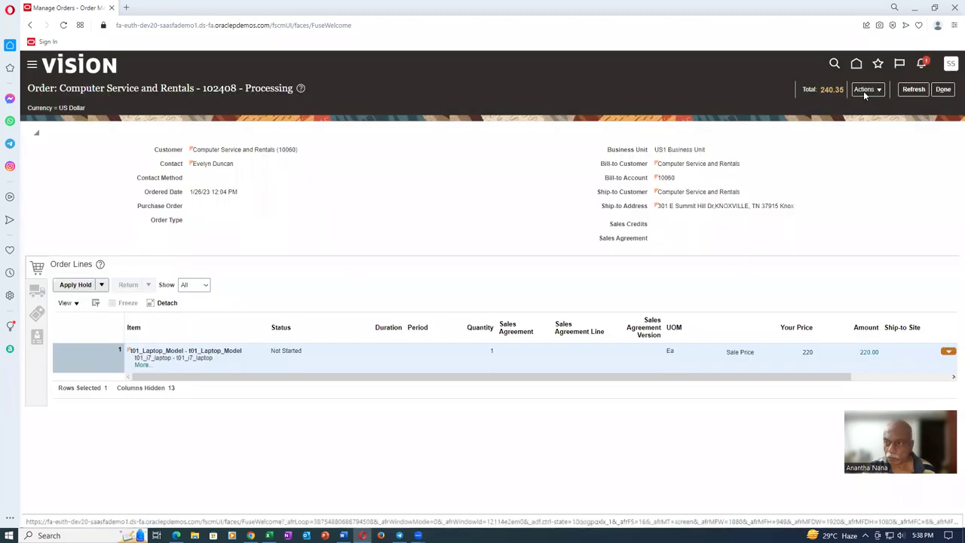
left_click(864, 90)
left_click(807, 201)
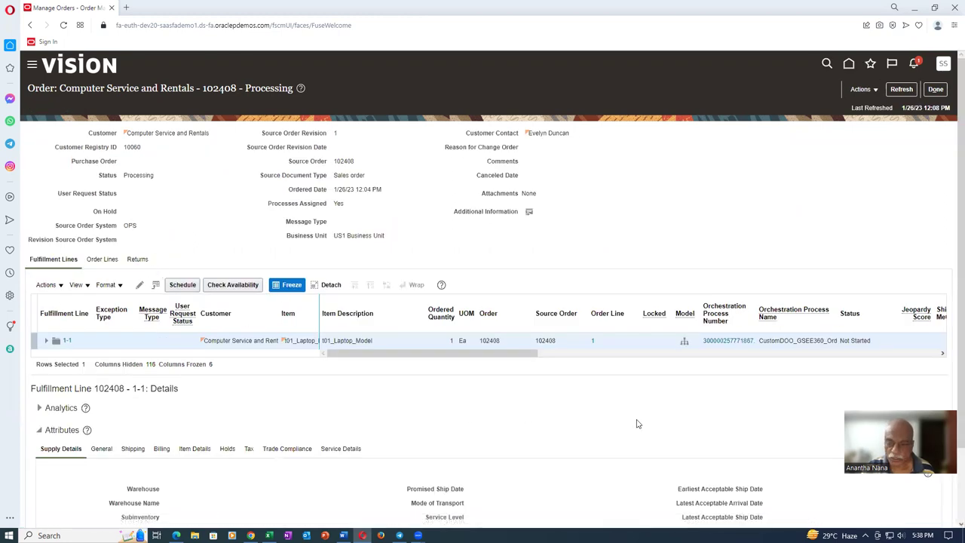
- Open the laptop model fulfillment line's orchestration process and refresh its plan to check the progress of the tasks
left_click(730, 341)
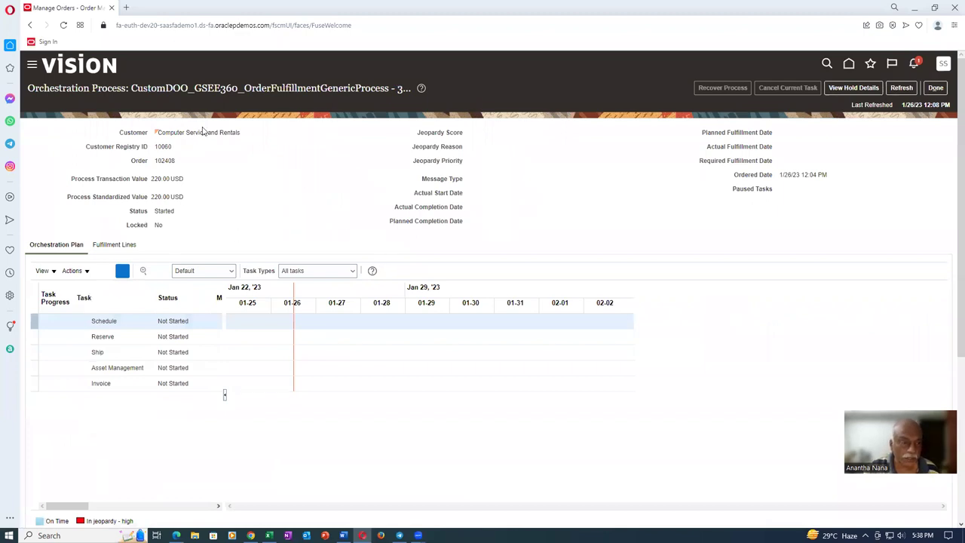
left_click_drag(254, 88, 338, 88)
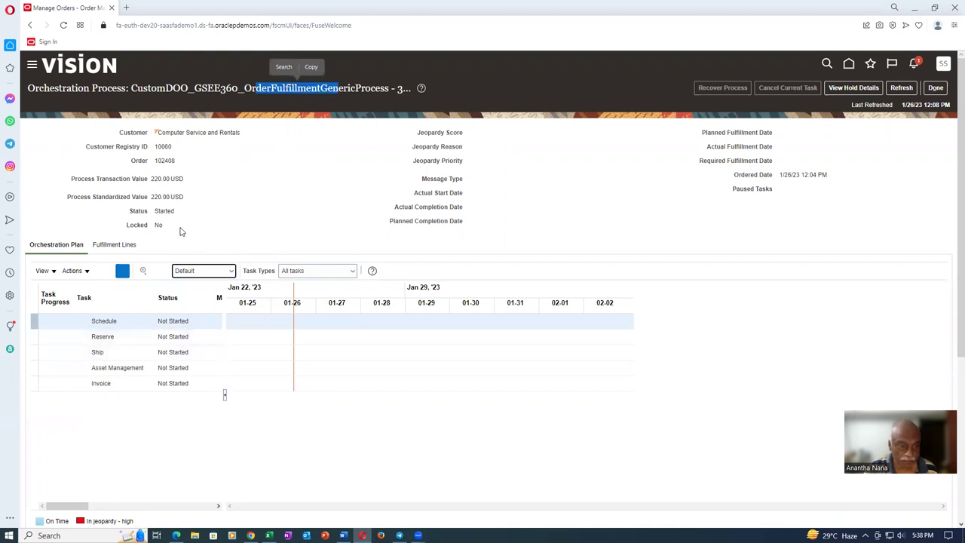
left_click(903, 90)
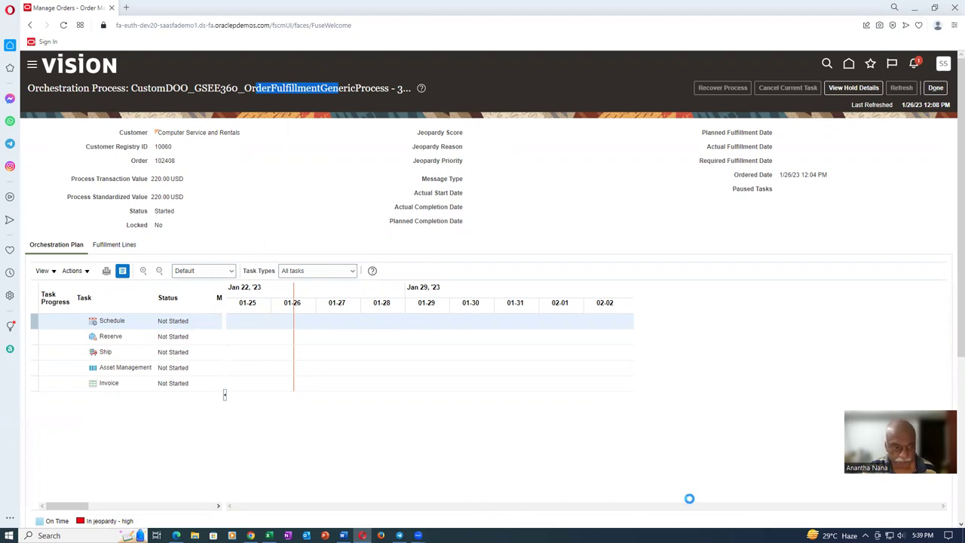
left_click(754, 499)
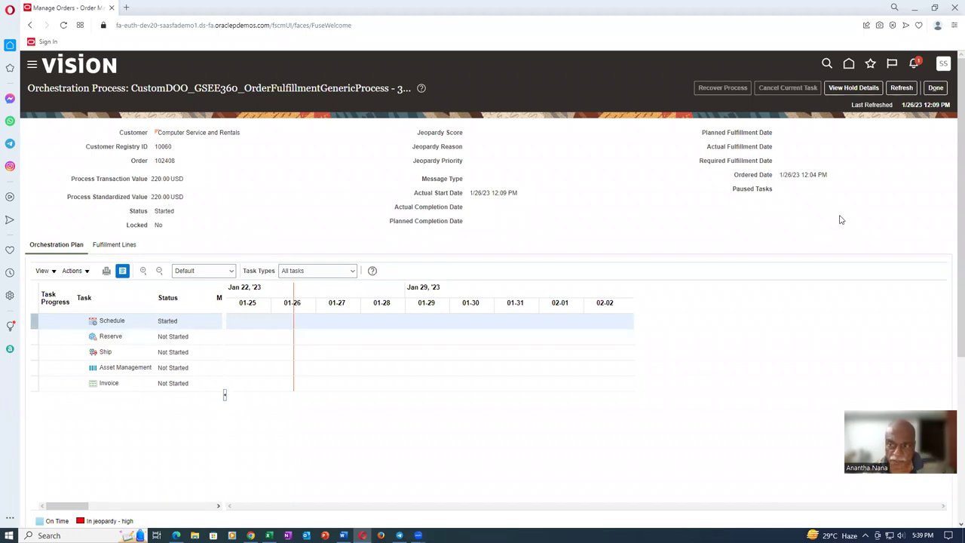
left_click(902, 88)
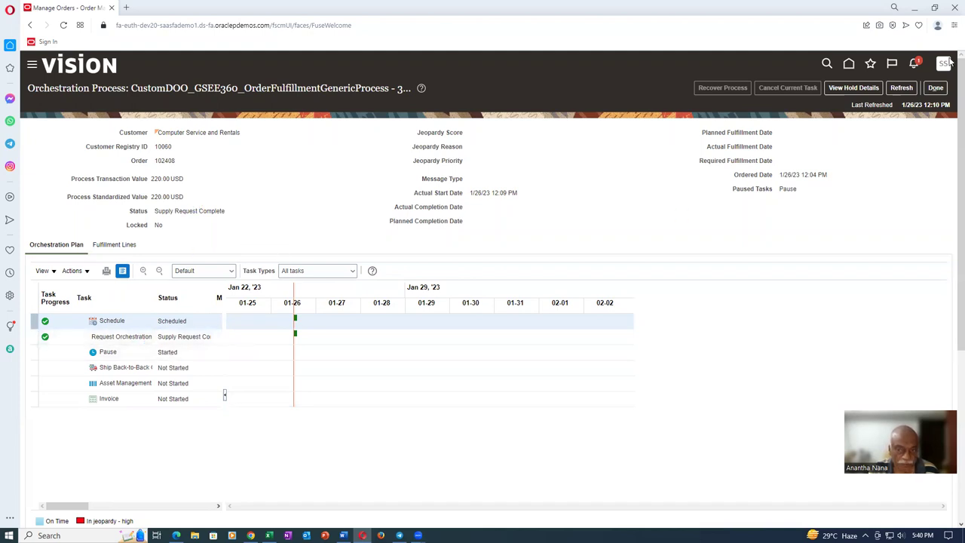
left_click(903, 88)
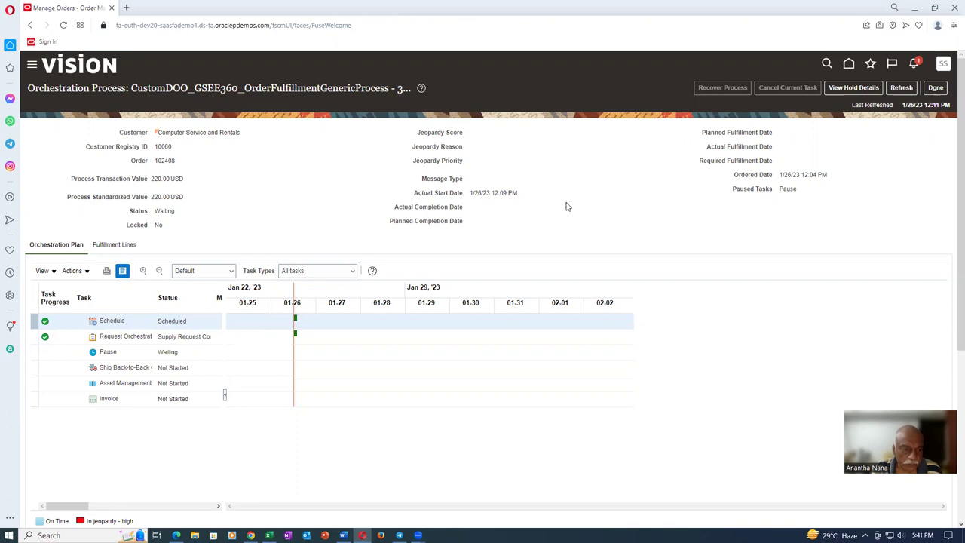
left_click(188, 356)
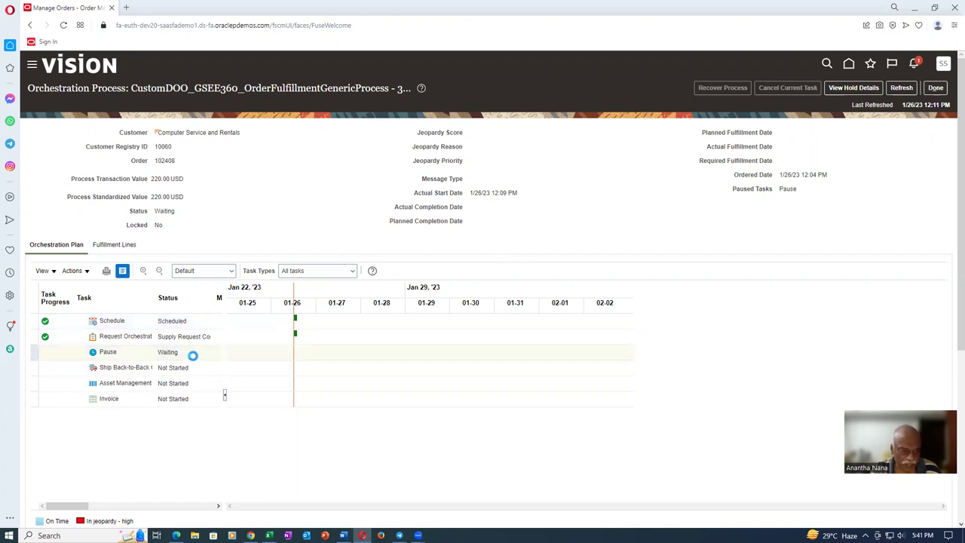
left_click(911, 89)
left_click(124, 369)
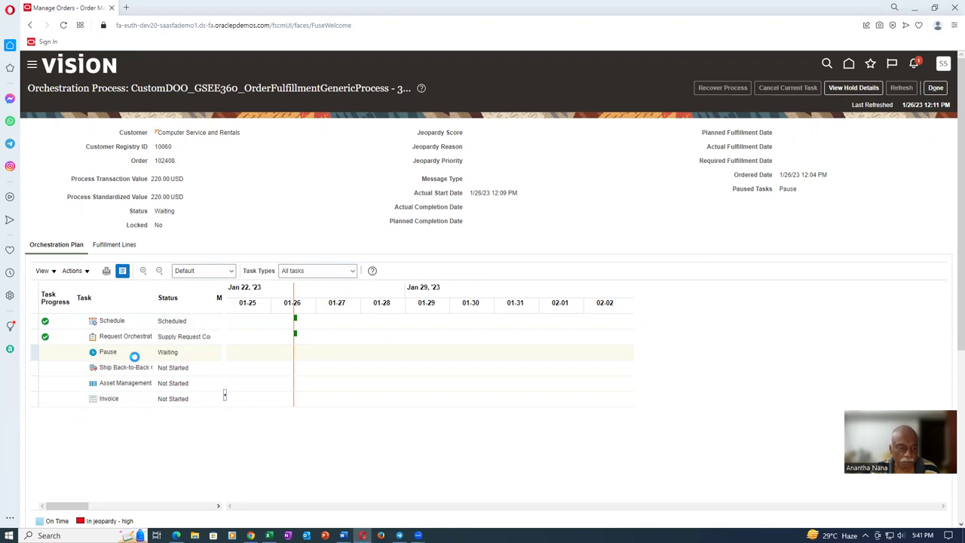
- Duplicate the order's browser tab and return to the original tab with the orchestration plan
right_click(65, 10)
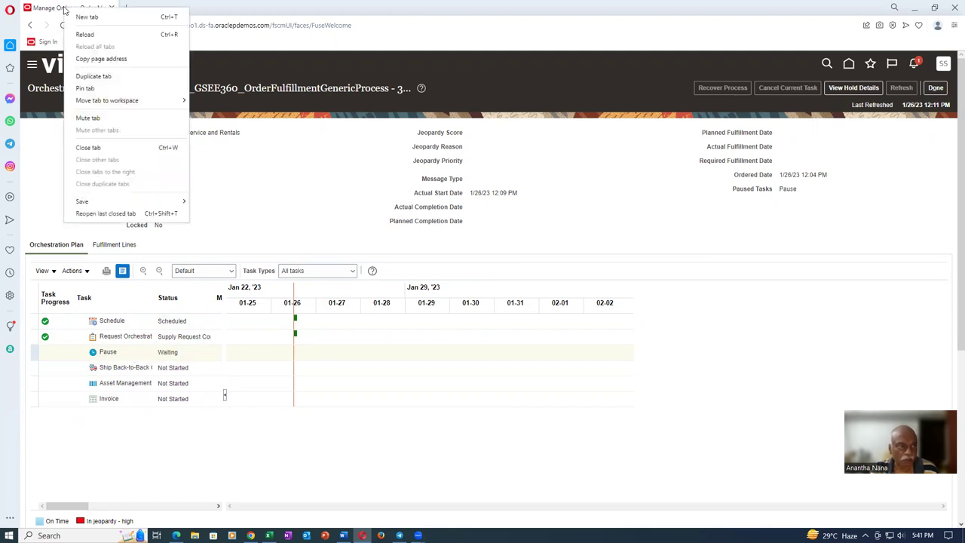
left_click(93, 76)
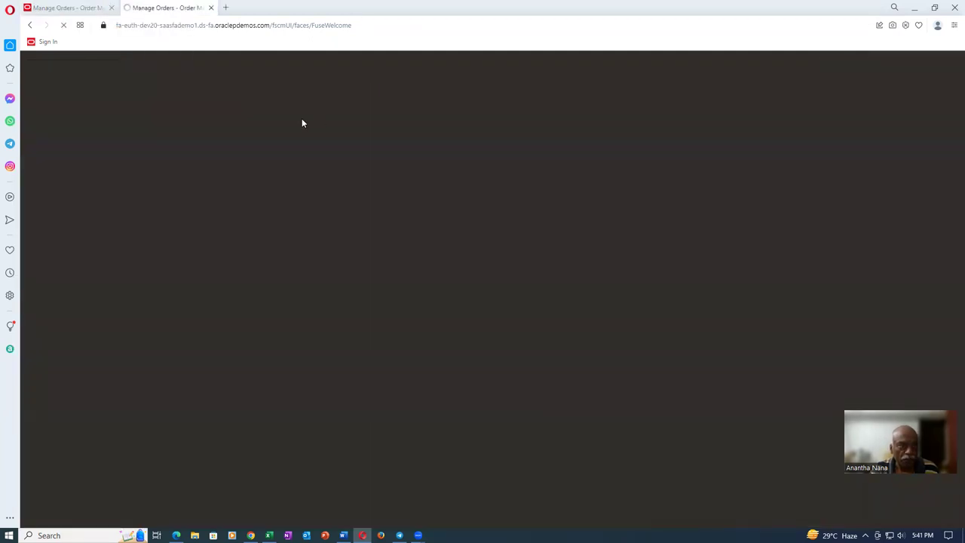
left_click(191, 6)
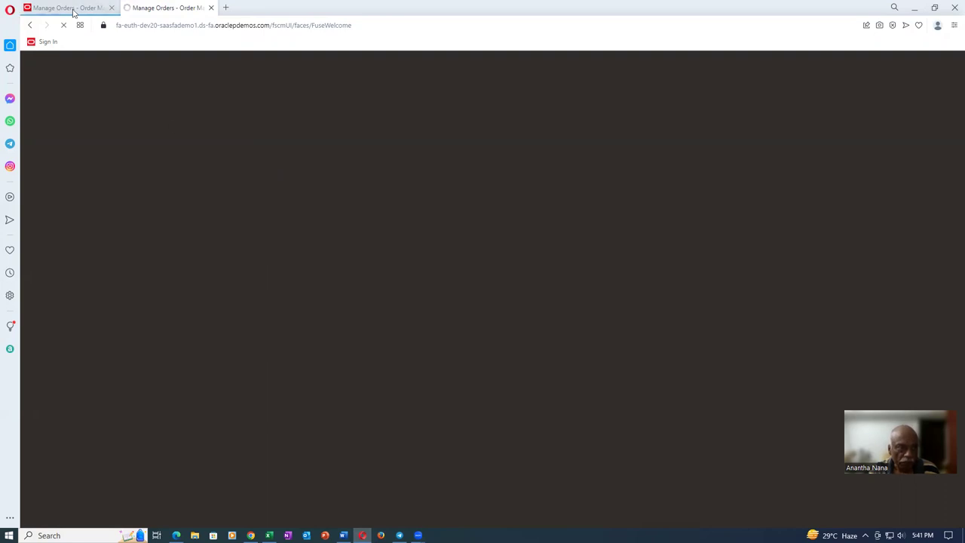
left_click(73, 9)
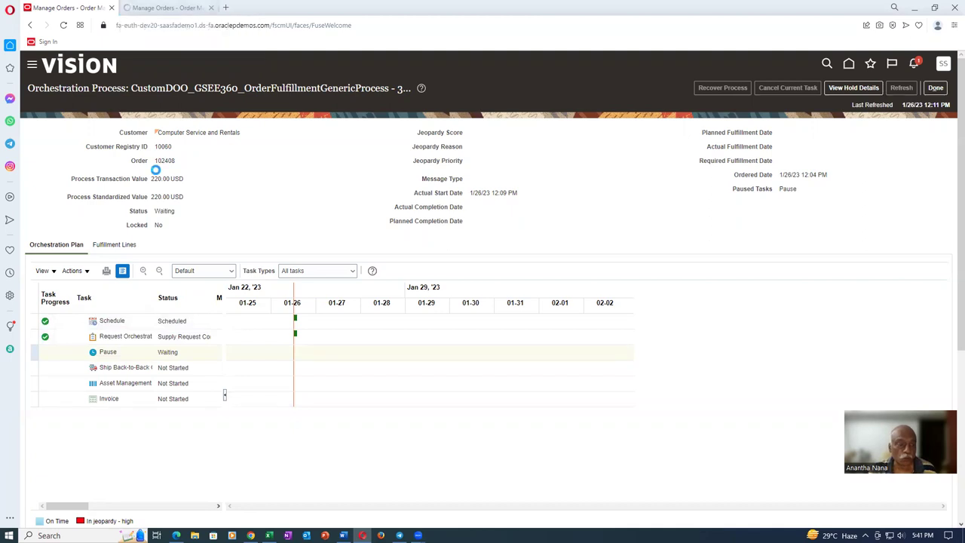
- Switch to the duplicated tab, open the Scheduled Processes page from the home page and start scheduling a new process
left_click(180, 9)
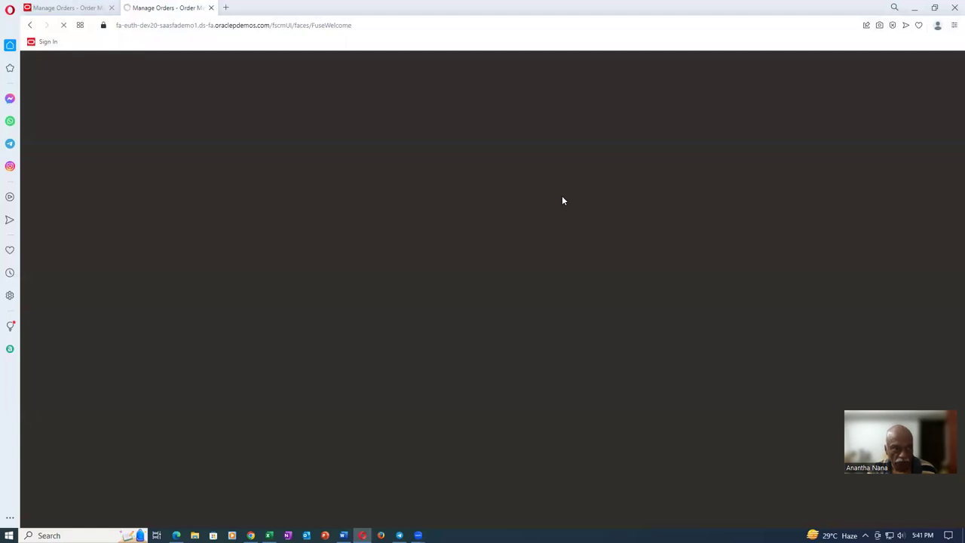
left_click(86, 7)
left_click(161, 8)
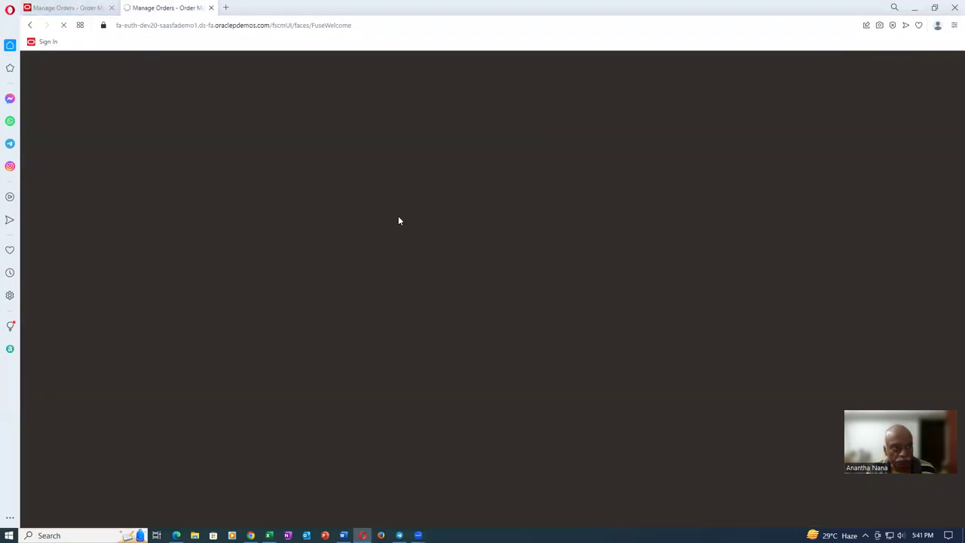
left_click(369, 29)
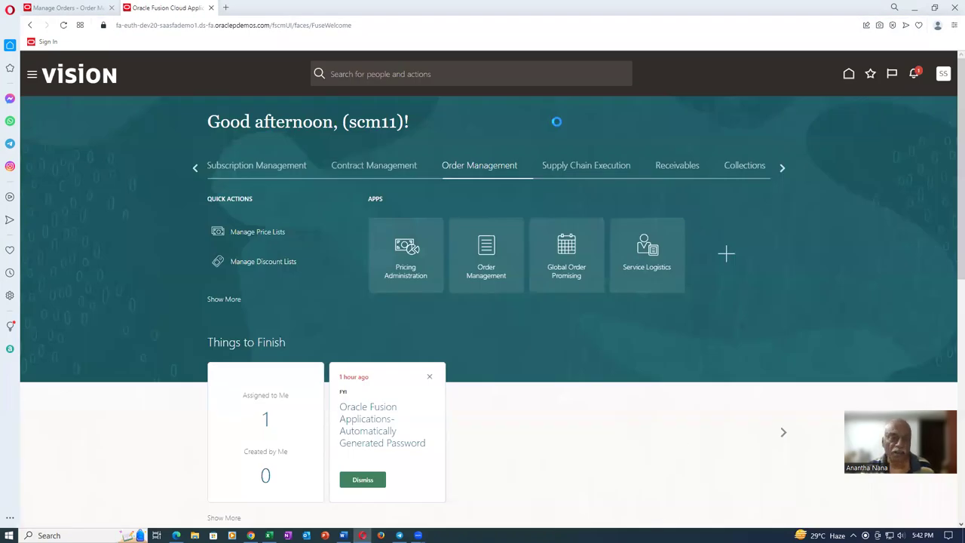
left_click(706, 195)
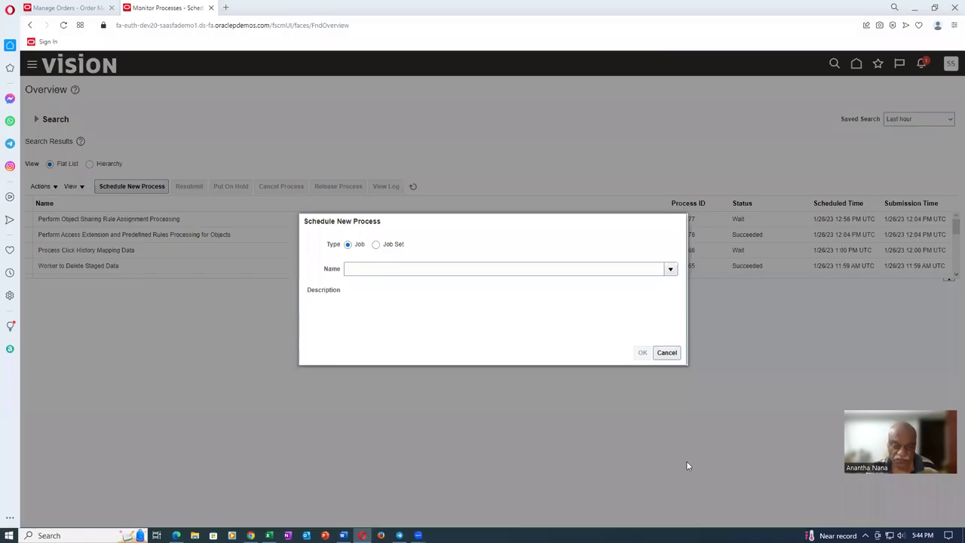
- Find the job with rel%pause%task% and confirm Release Pause Tasks as the process to schedule
left_click(373, 270)
type("re")
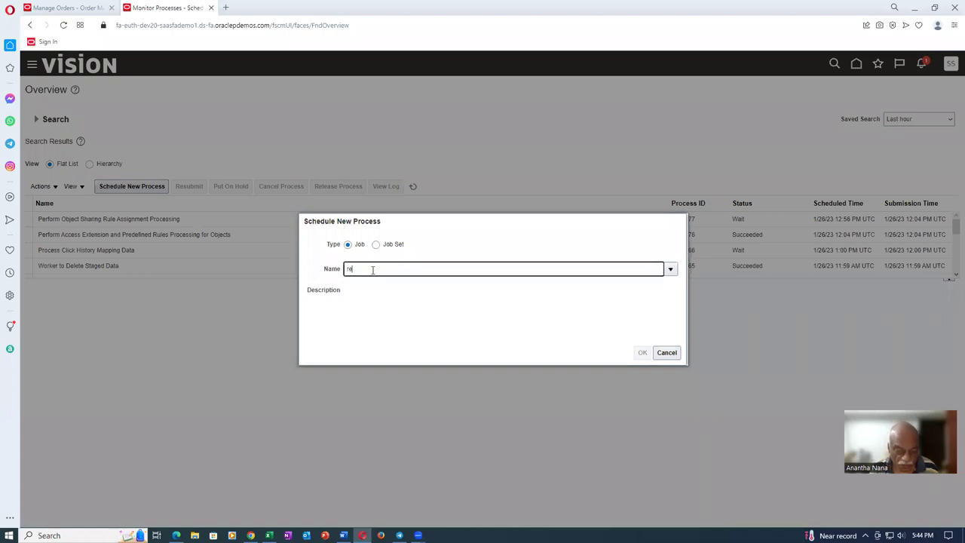
type("l%paus")
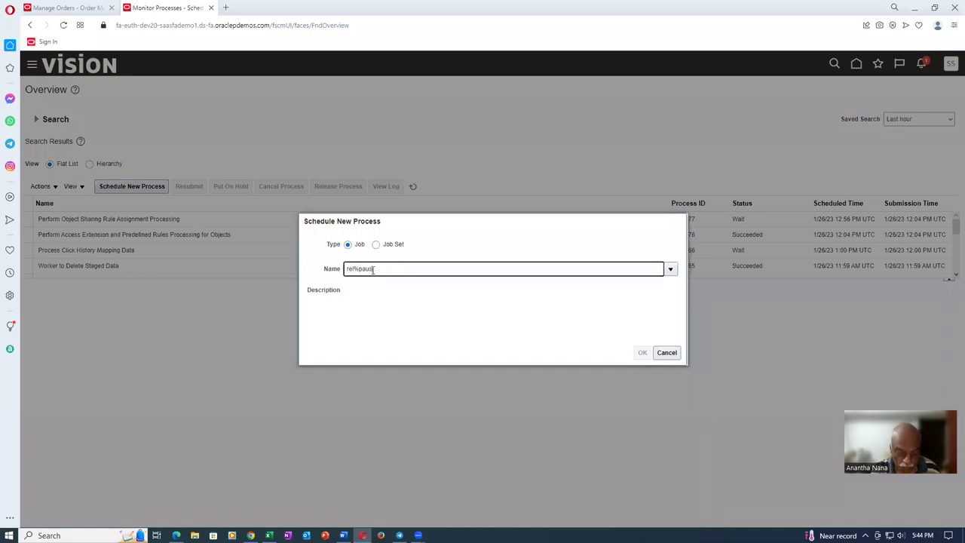
type("e%task%")
key("Tab")
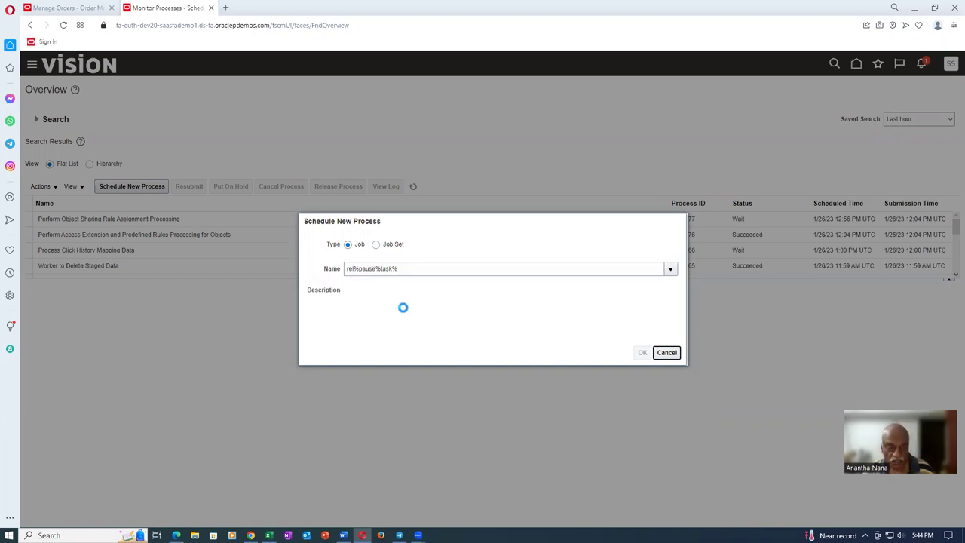
left_click(76, 7)
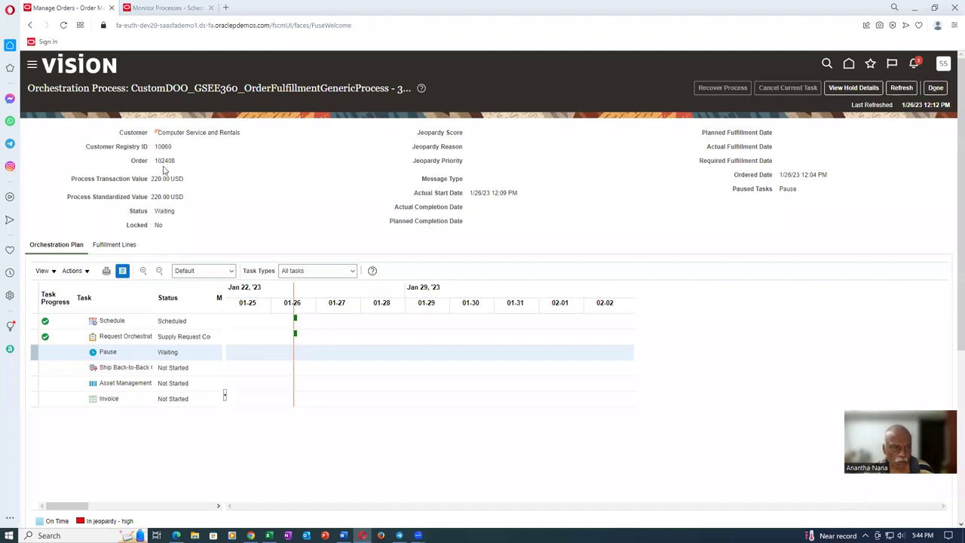
left_click(165, 8)
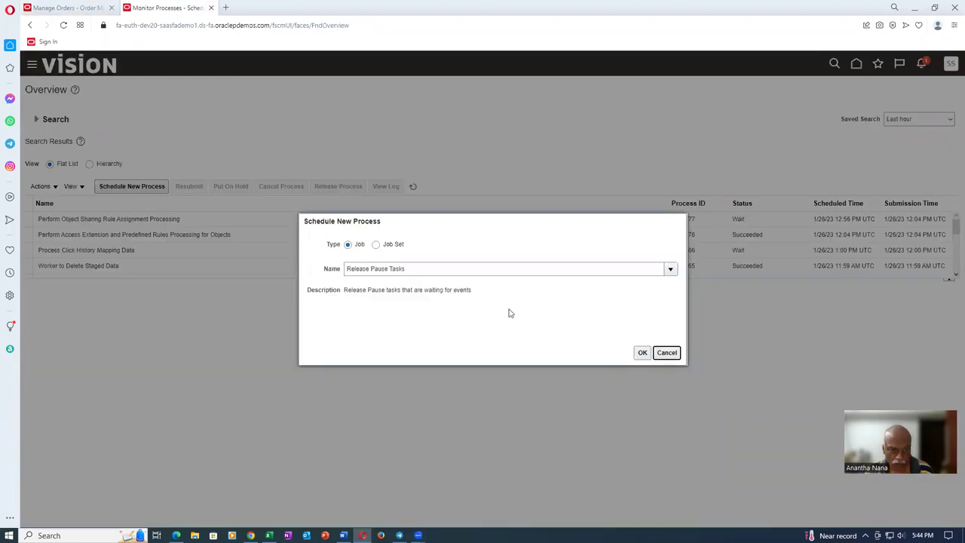
left_click(642, 353)
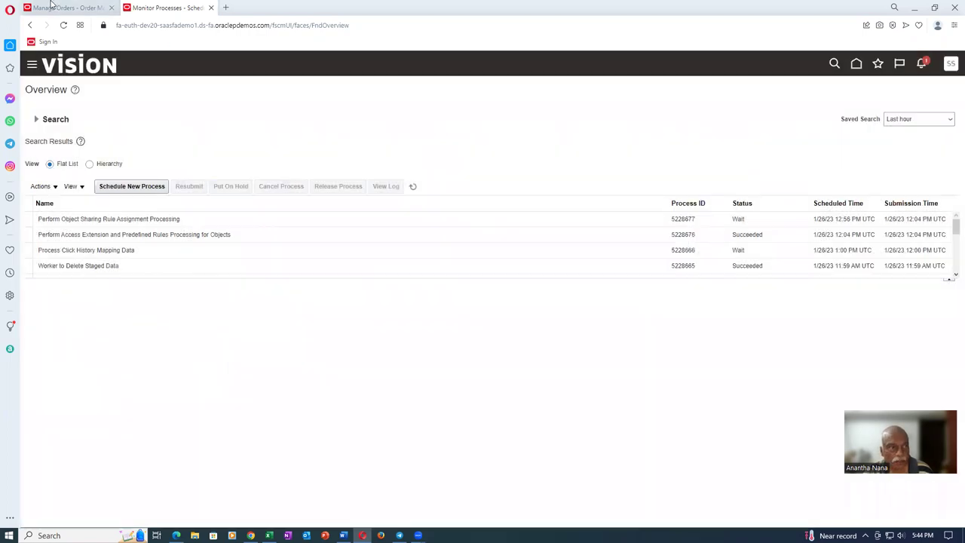
- Enter the sales order's number as the Order parameter and submit the Release Pause Tasks process
left_click(64, 7)
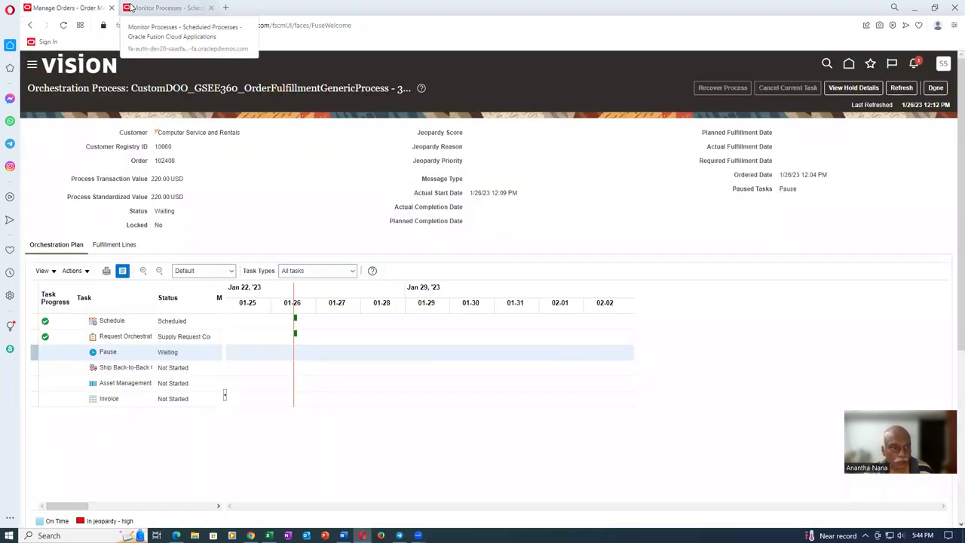
left_click(143, 7)
left_click(434, 332)
type("102408")
left_click(469, 353)
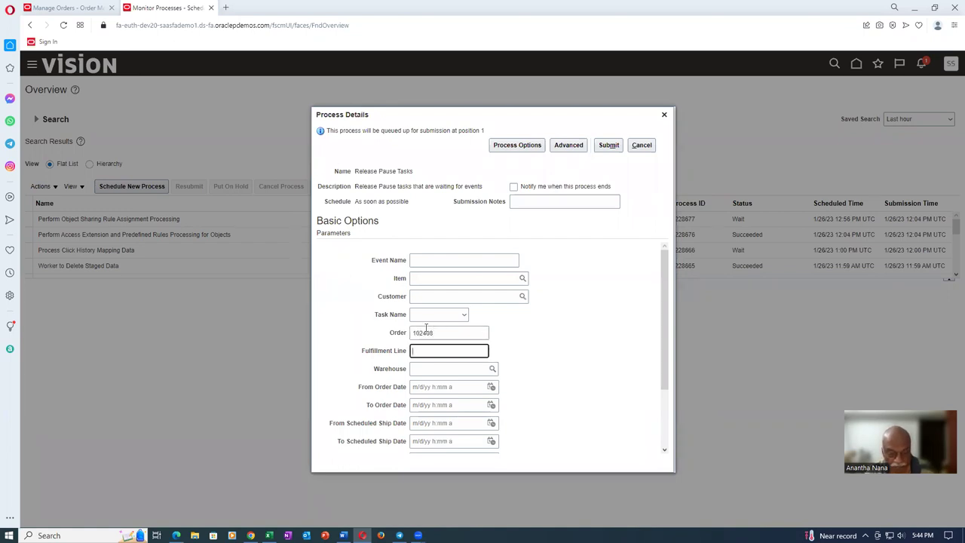
left_click(603, 146)
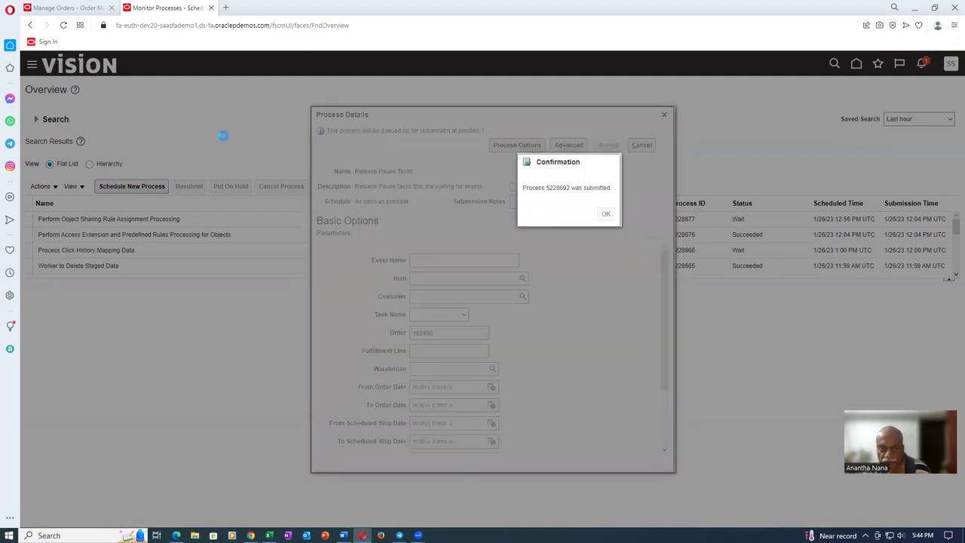
key("Return")
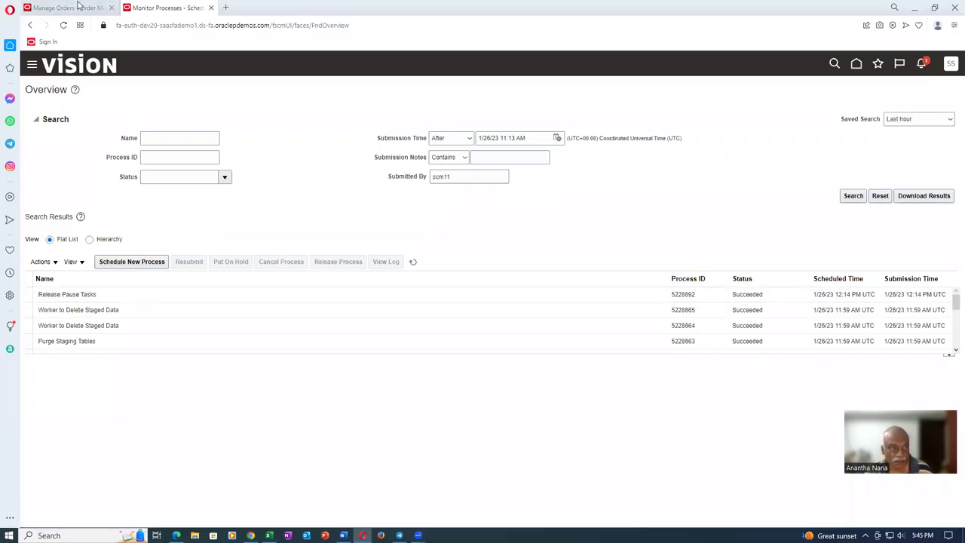
- Return to the order's orchestration plan and refresh it to check the status of the Pause task
left_click(78, 7)
left_click(903, 87)
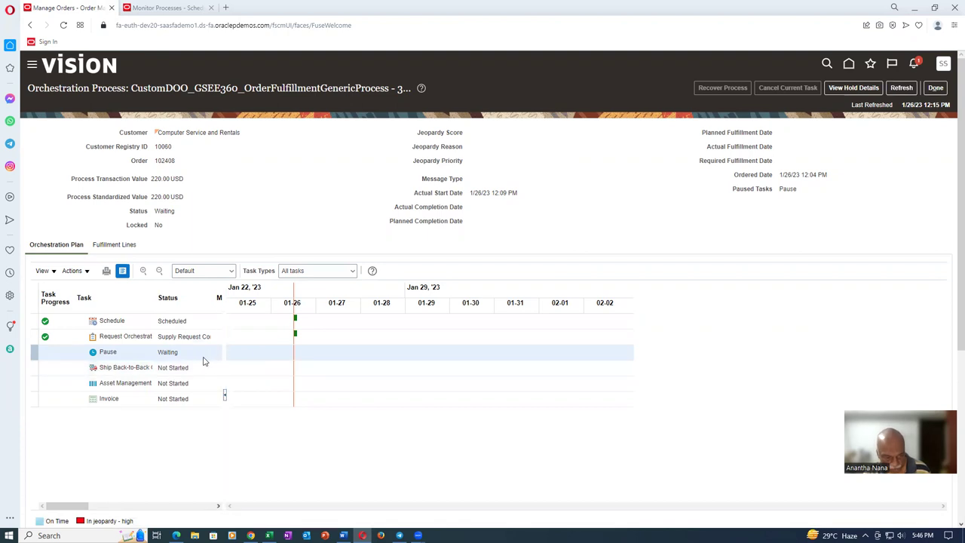
left_click(911, 87)
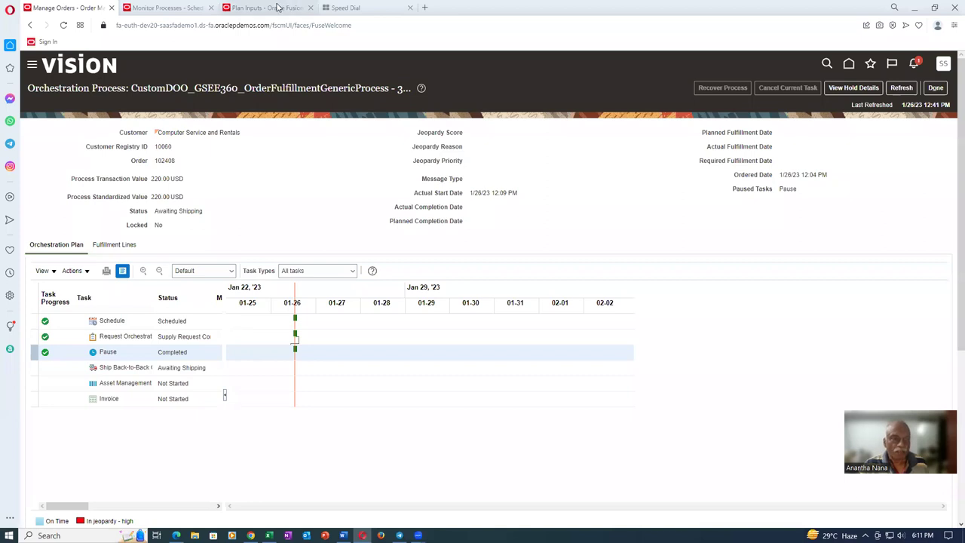
- Start Collect Planning Data from the Plan Inputs tab with source system OPS and collection type Targeted
left_click(275, 7)
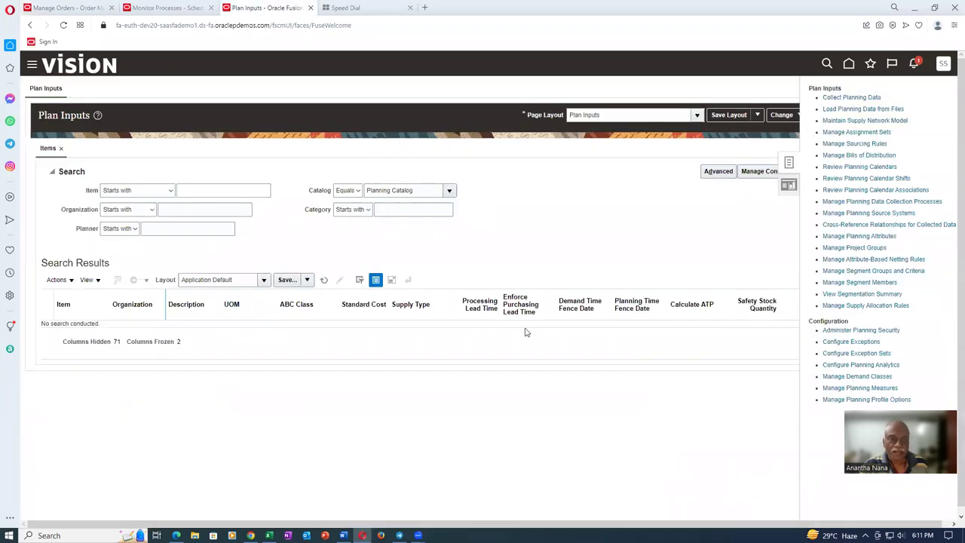
left_click(861, 97)
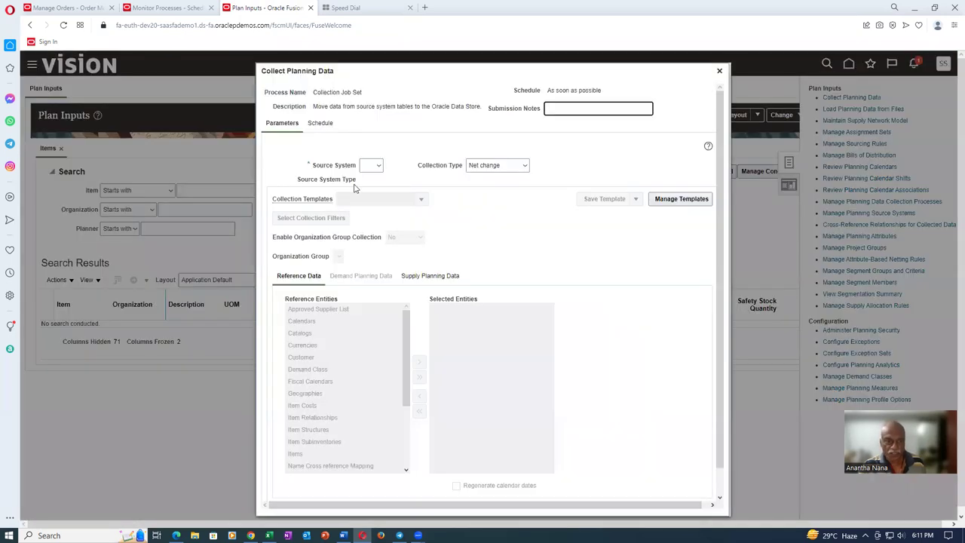
left_click(367, 166)
left_click(368, 183)
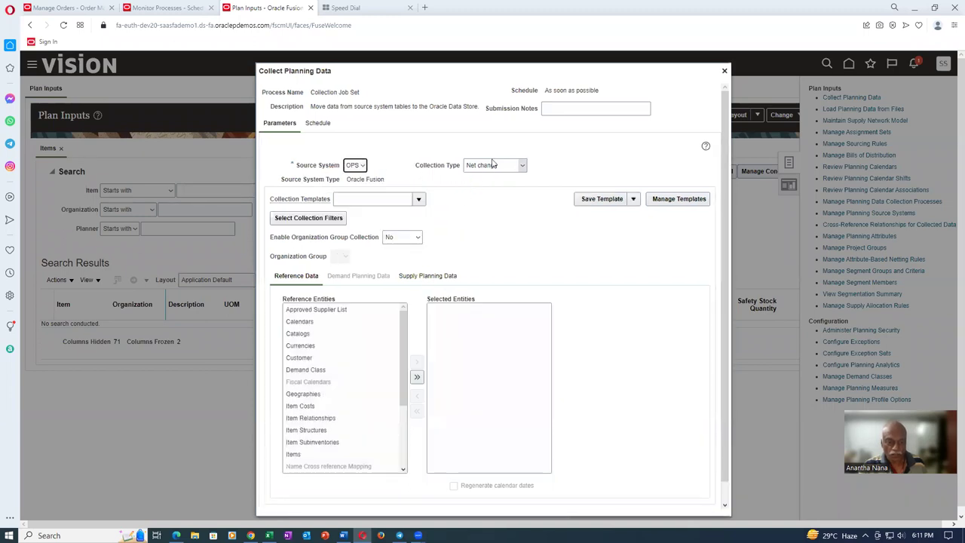
left_click(494, 165)
left_click(491, 181)
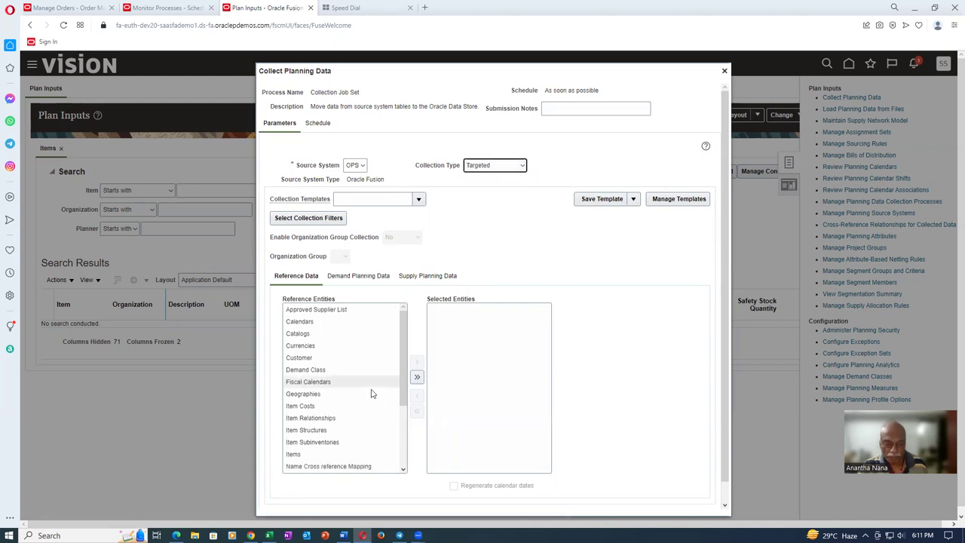
- Select all reference and supply planning entities for the collection, review the supply options and close the dialog without submitting
left_click(417, 376)
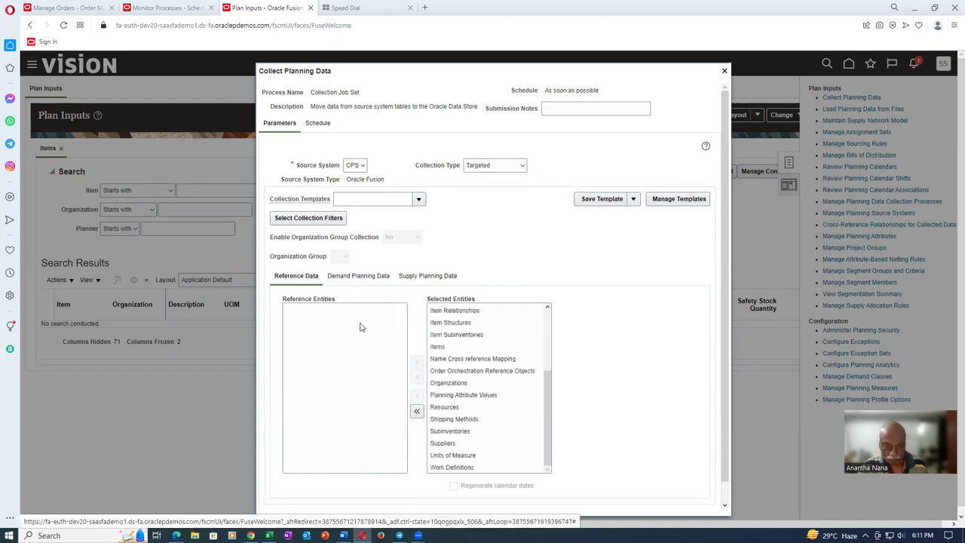
left_click(427, 276)
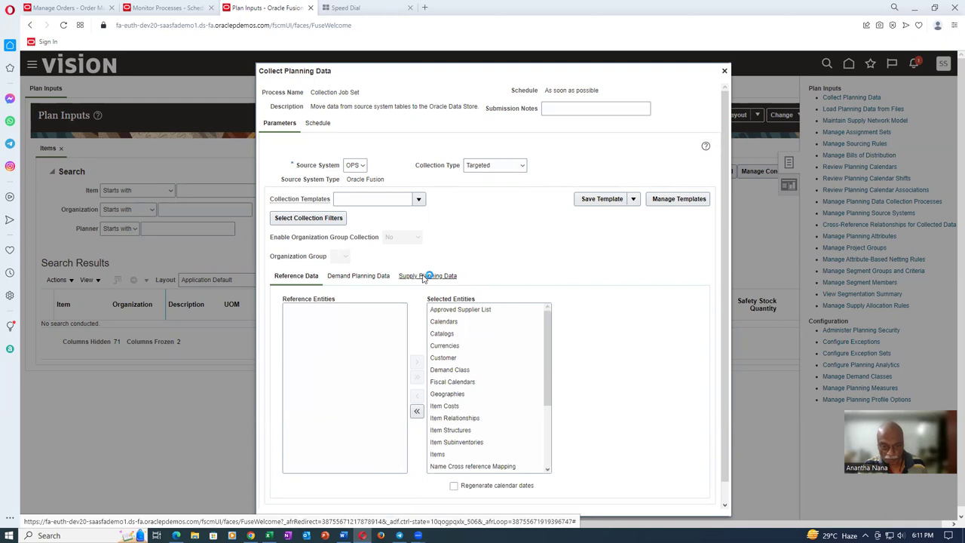
left_click(404, 356)
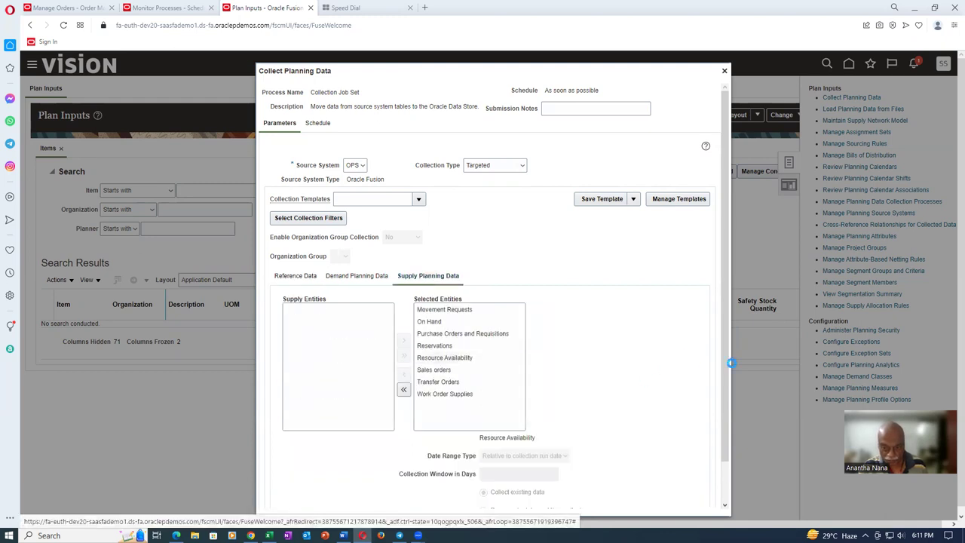
scroll(731, 363, "down", 1)
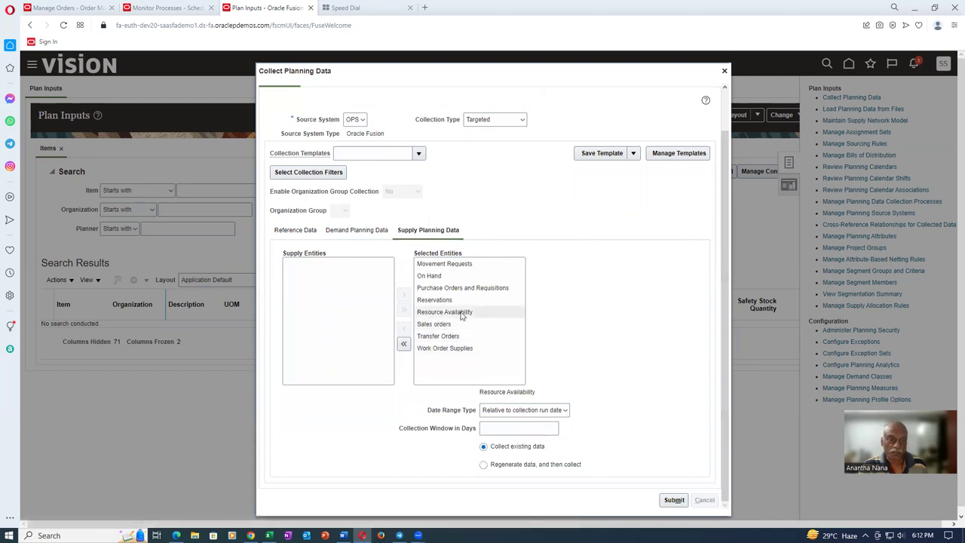
key("Escape")
- Refresh the order's orchestration plan and open the back-to-back supply order from the laptop model fulfillment line's supply details
left_click(66, 7)
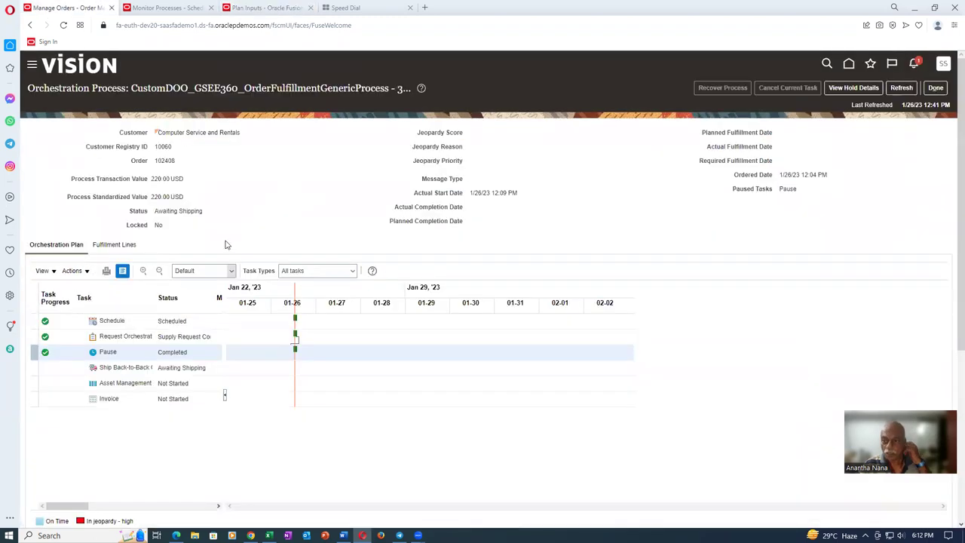
left_click(901, 87)
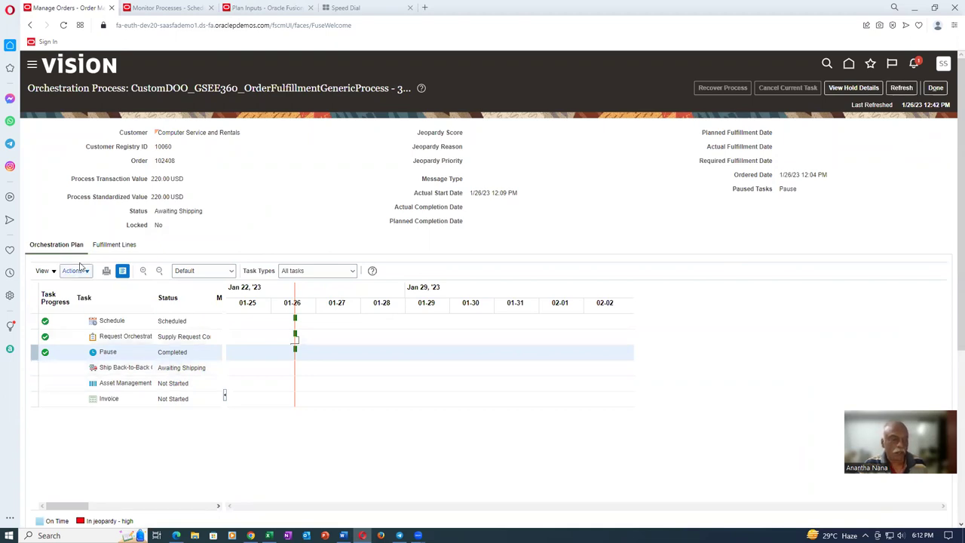
left_click(110, 247)
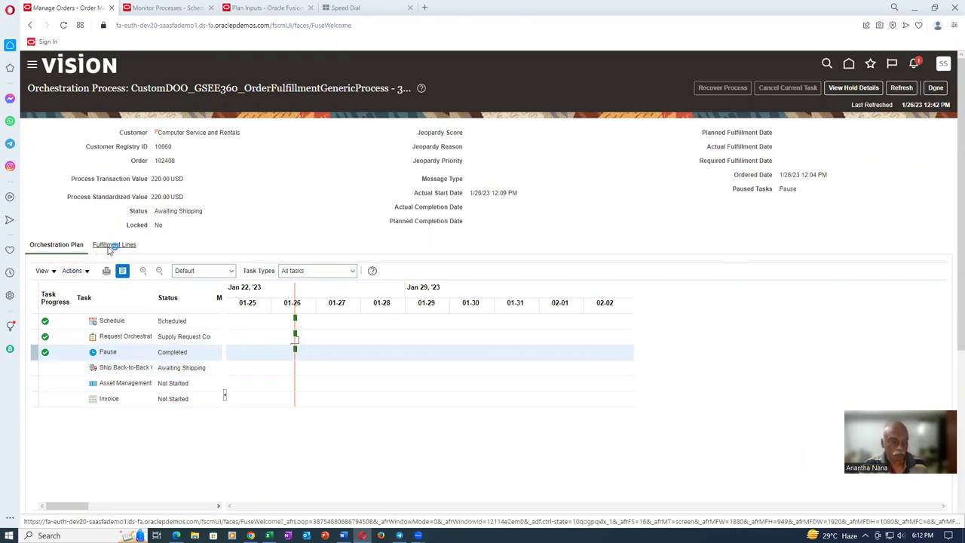
left_click(111, 245)
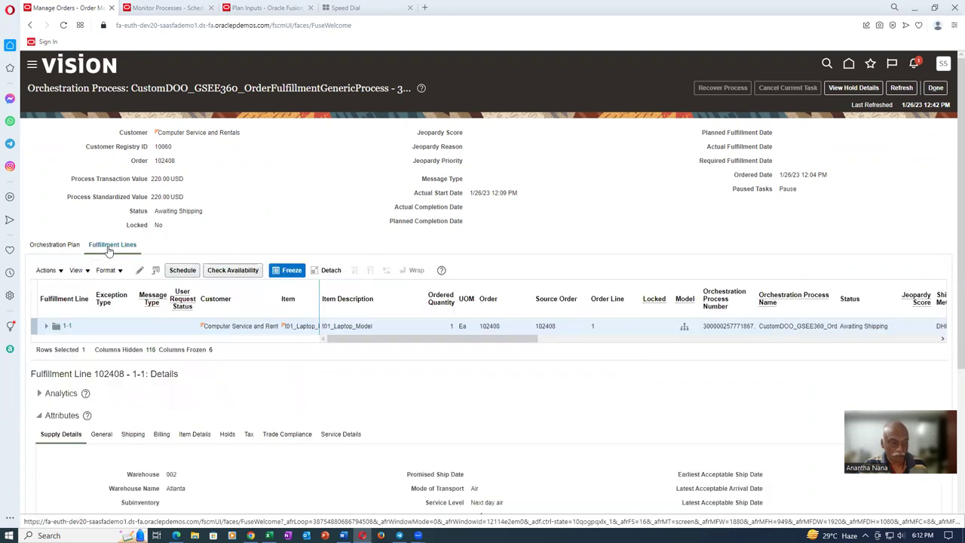
scroll(121, 377, "down", 1)
scroll(121, 378, "down", 3)
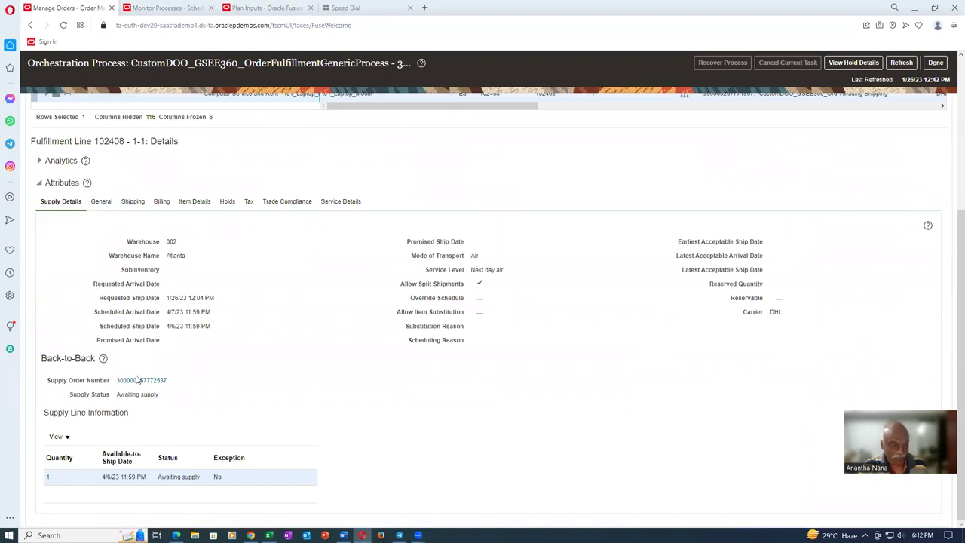
left_click(136, 381)
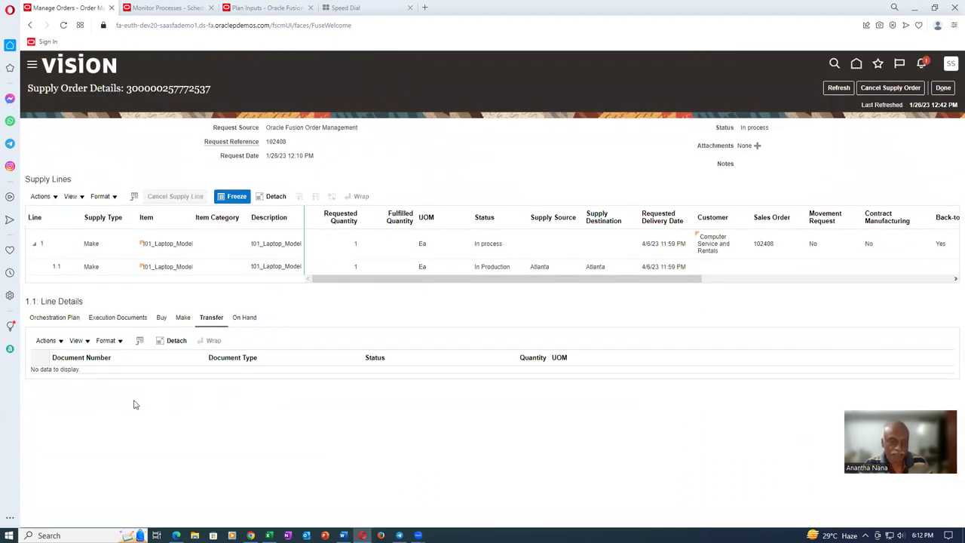
- Select supply line 1.1 and examine its execution documents for the reservation and work order
left_click(469, 266)
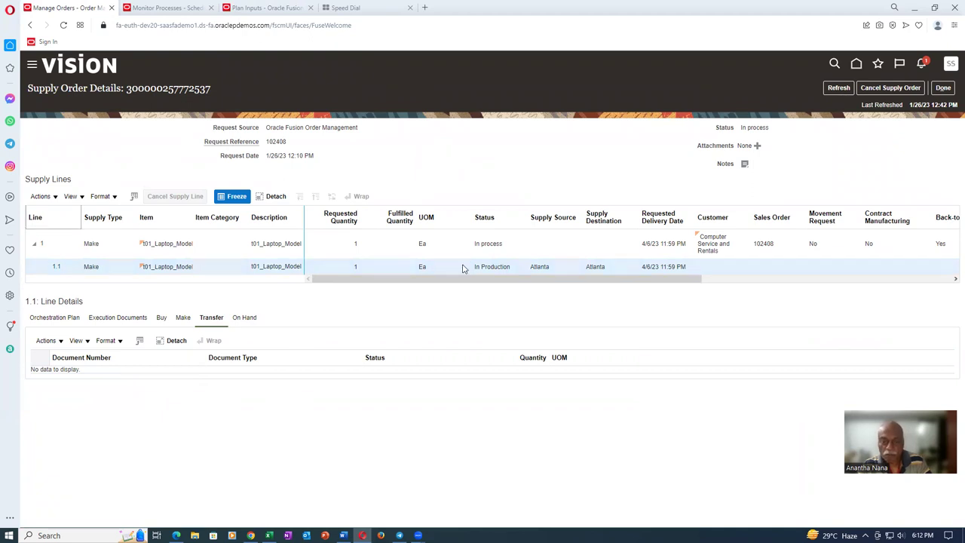
left_click_drag(446, 279, 390, 298)
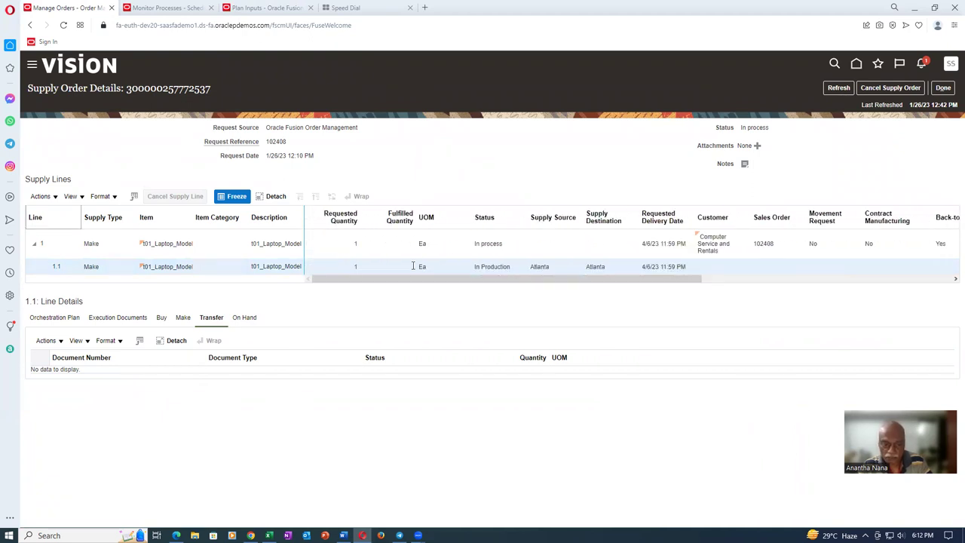
left_click(126, 319)
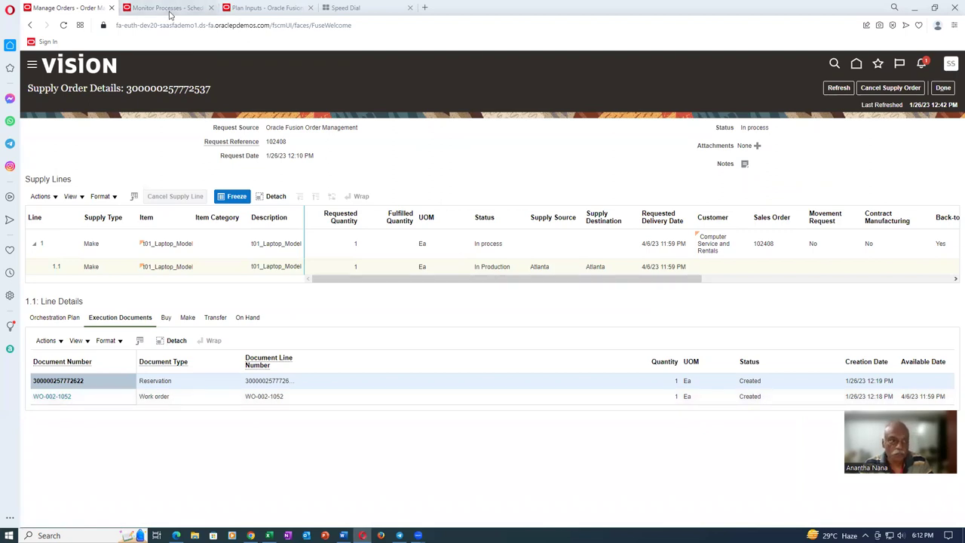
- From the Plan Inputs tab, go to Work Execution under Supply Chain Execution and open Review Dispatch List
left_click(240, 9)
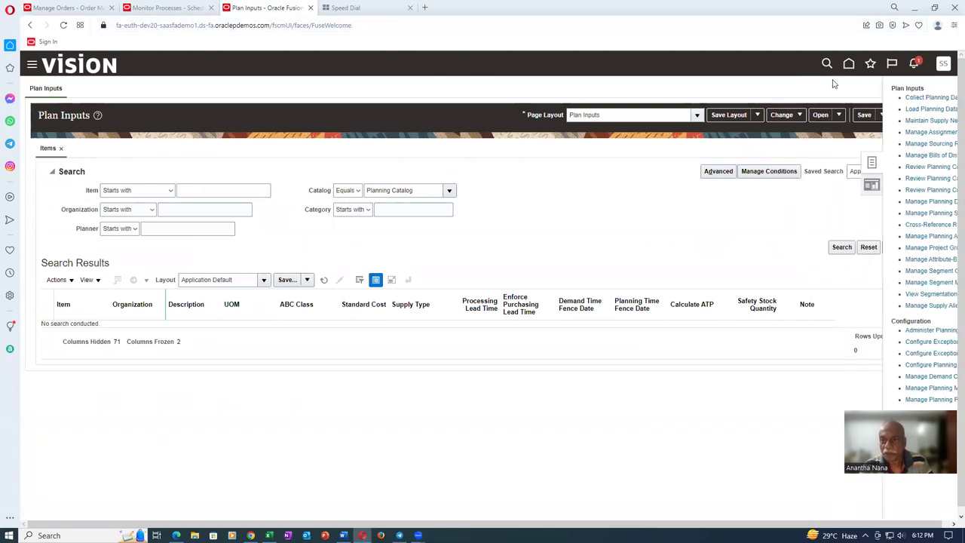
left_click(856, 65)
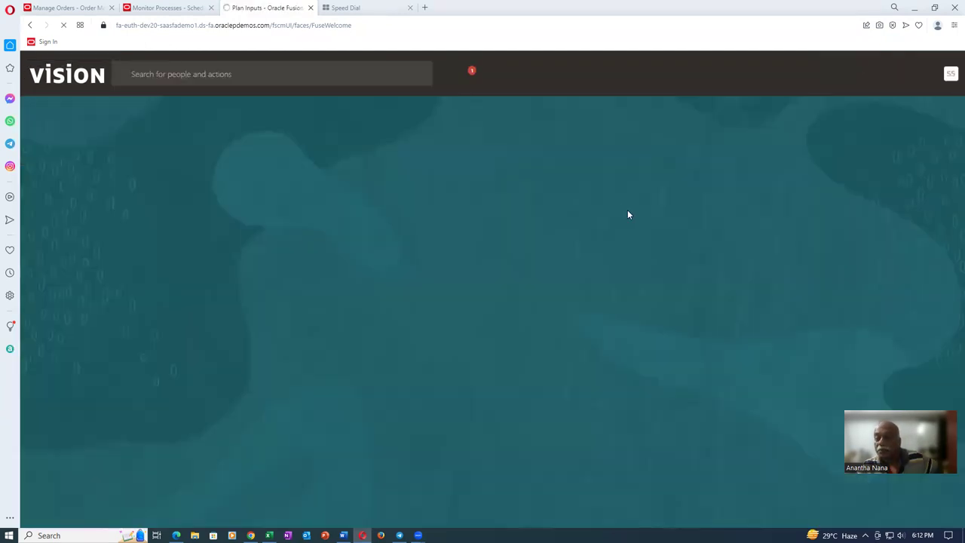
left_click(784, 168)
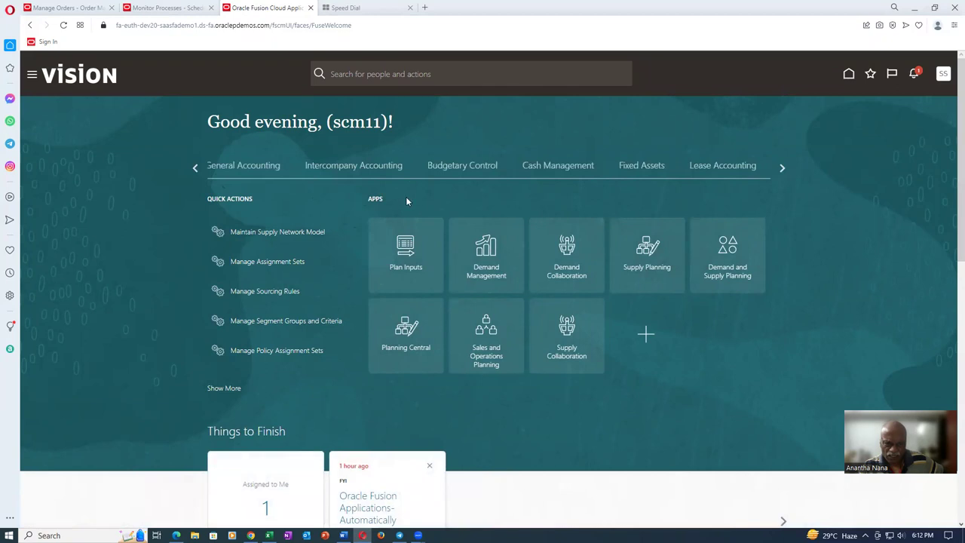
left_click(194, 168)
left_click(195, 168)
left_click(608, 160)
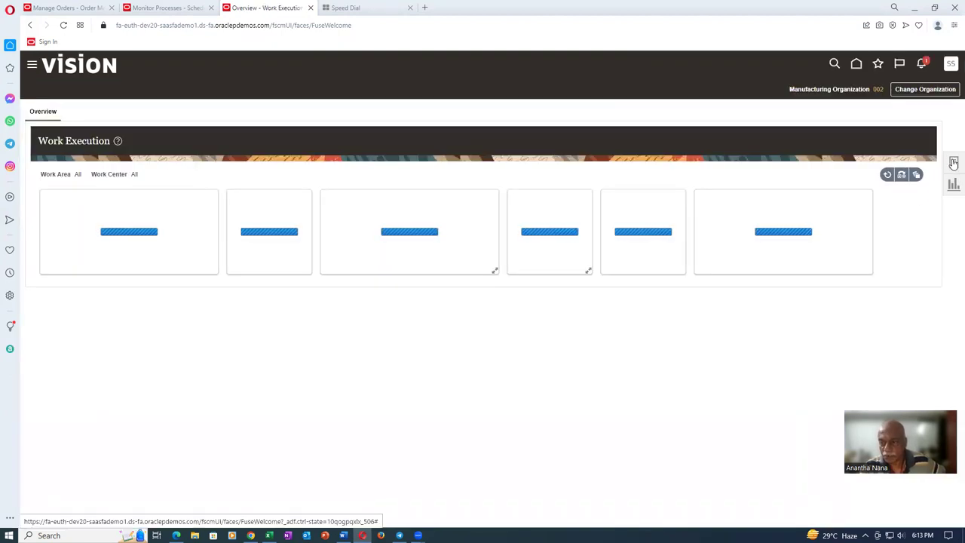
left_click(954, 163)
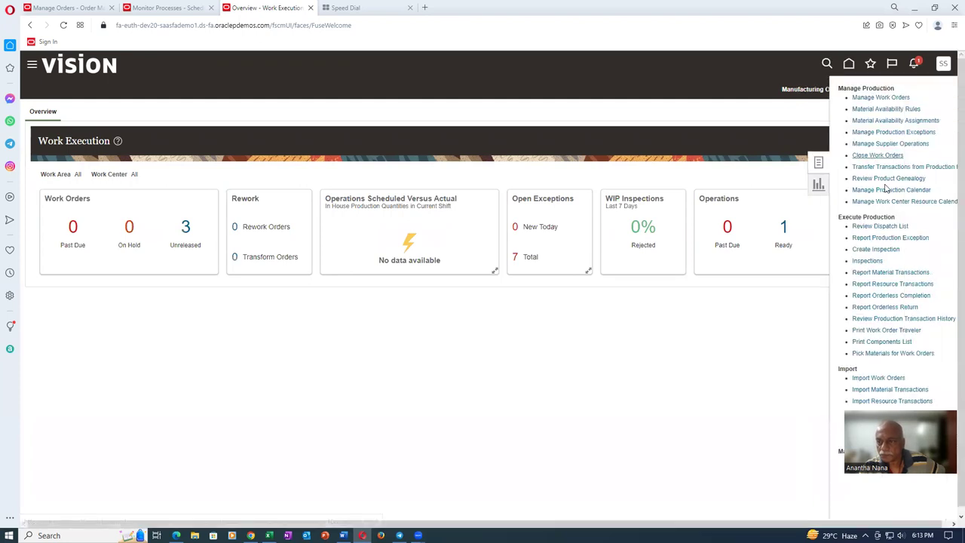
left_click(845, 227)
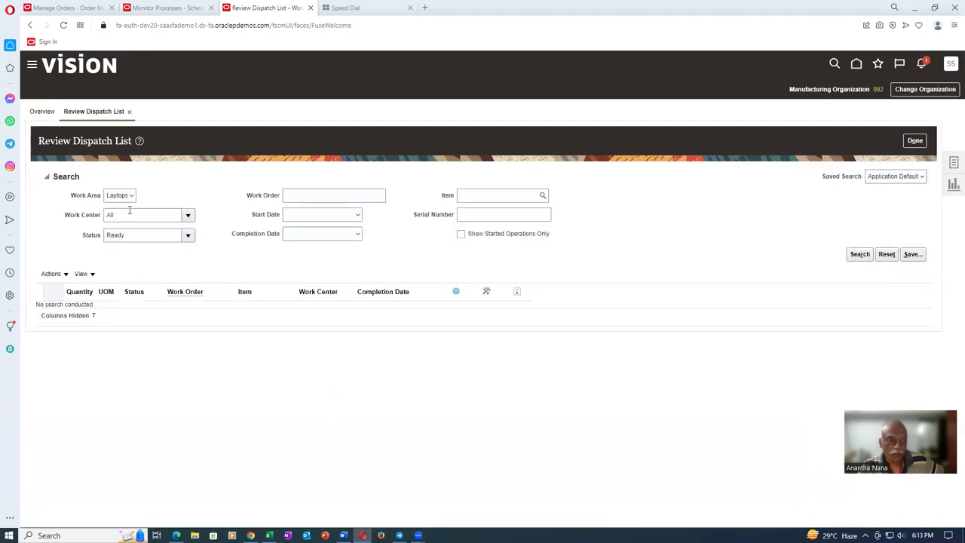
- Search the dispatch list with the work area and operation status both set to All
left_click(119, 195)
left_click(118, 220)
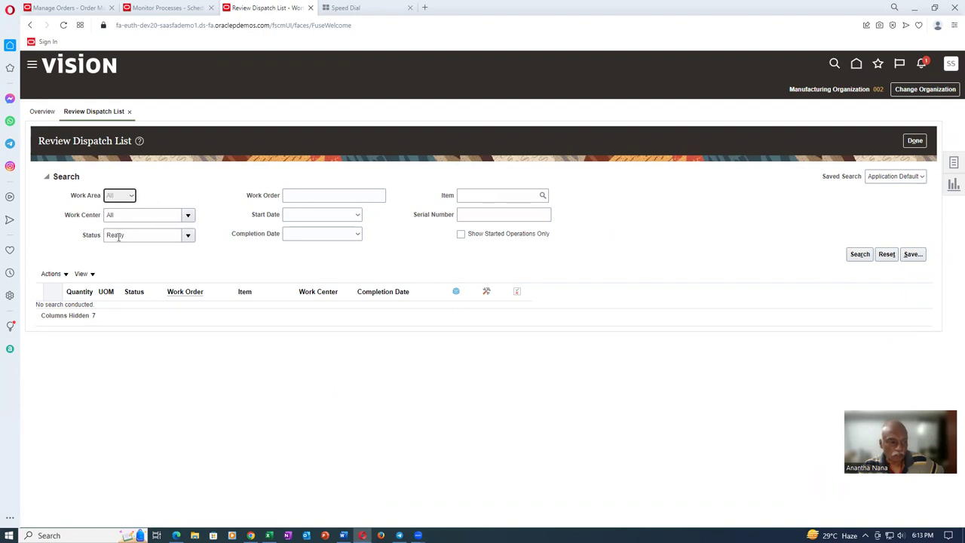
left_click(118, 236)
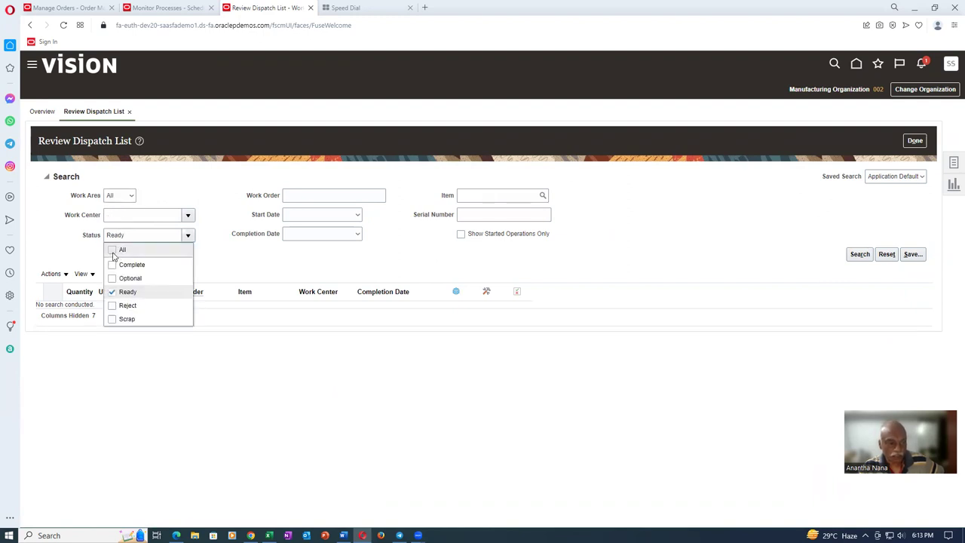
left_click(112, 250)
left_click(859, 254)
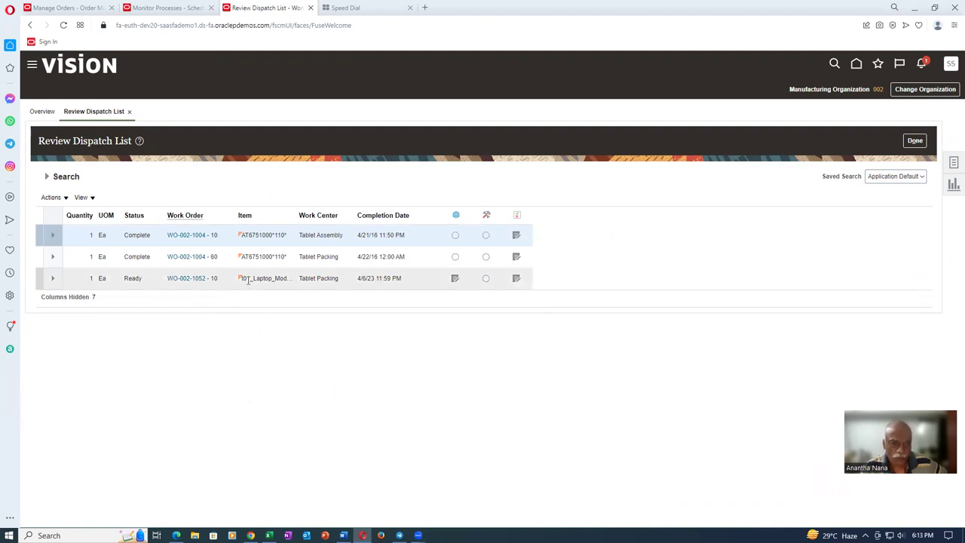
- Quick-complete 1 Ea of operation 10 on the t01_Laptop_Model work order and check which subinventory received it
left_click(52, 280)
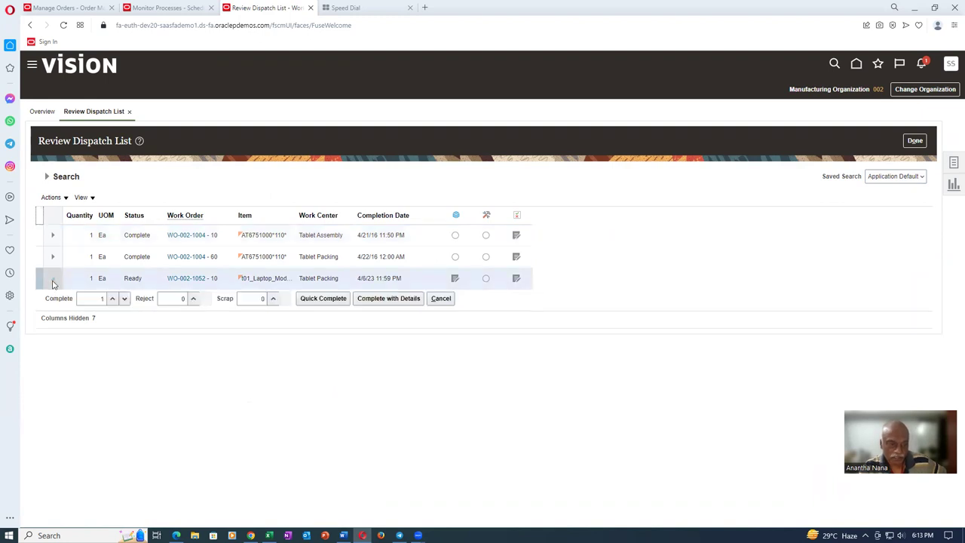
left_click(325, 298)
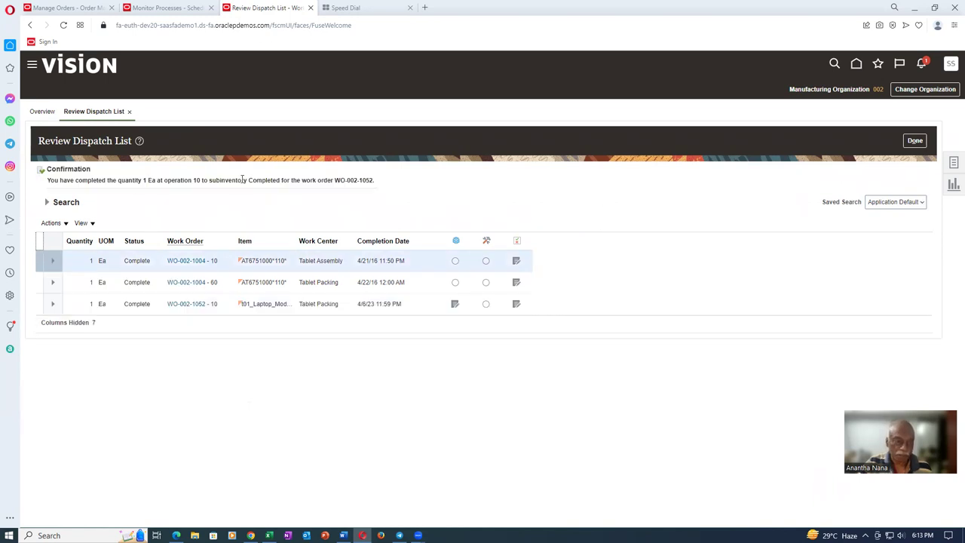
left_click_drag(252, 181, 282, 179)
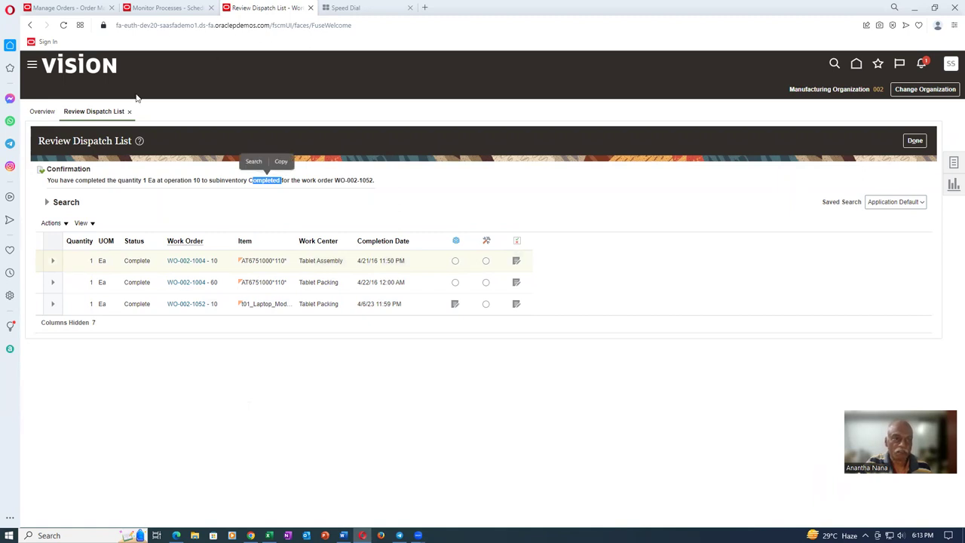
- Refresh the back-to-back supply order and its orchestration process, and check the laptop model fulfillment line's supply details
left_click(42, 10)
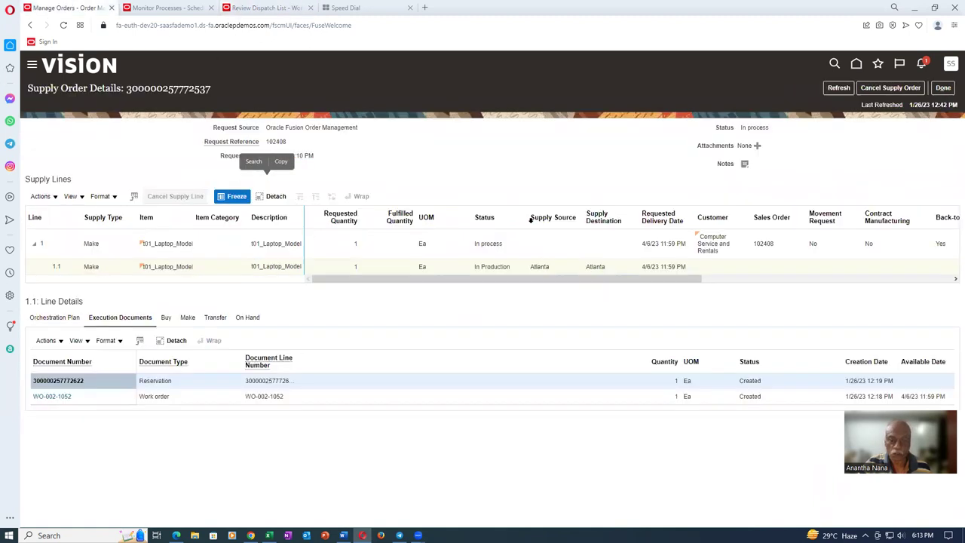
left_click(839, 88)
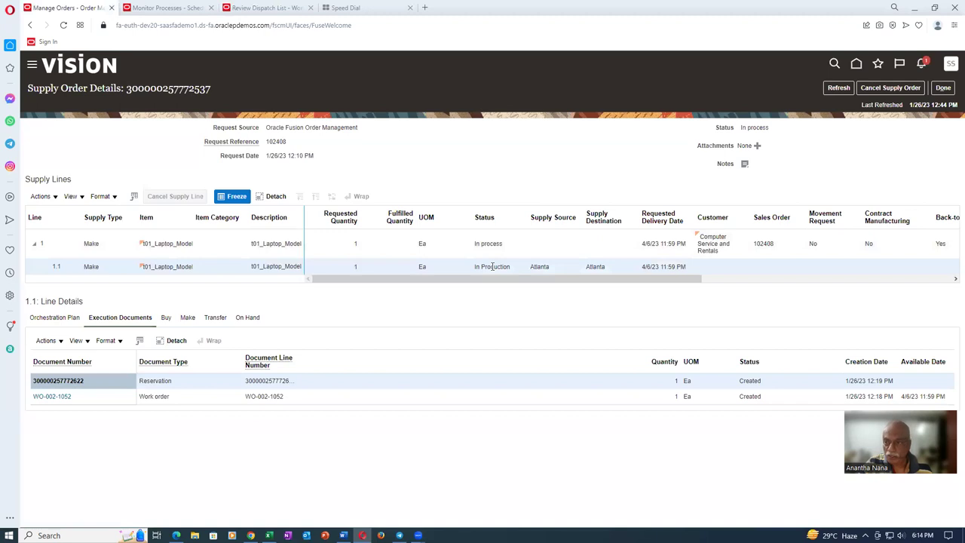
left_click(942, 88)
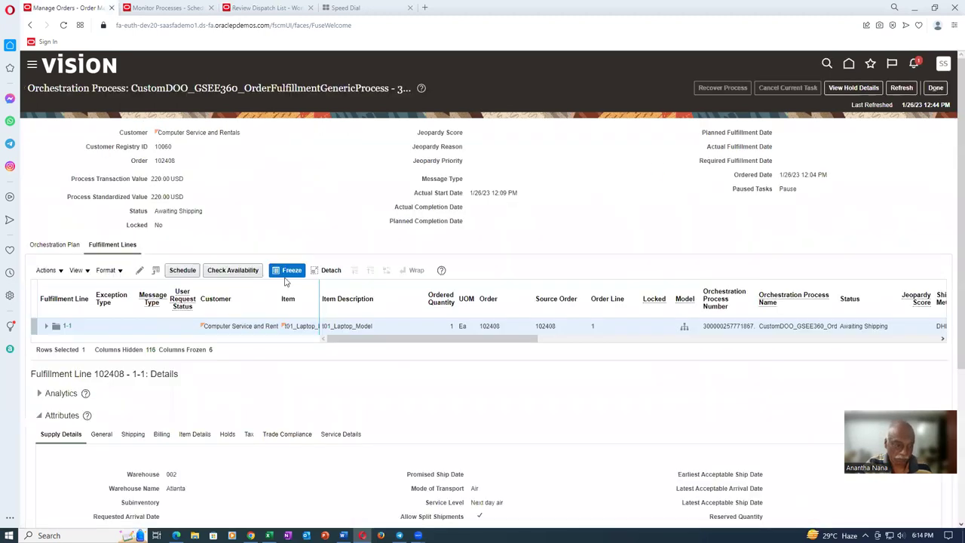
scroll(275, 315, "down", 3)
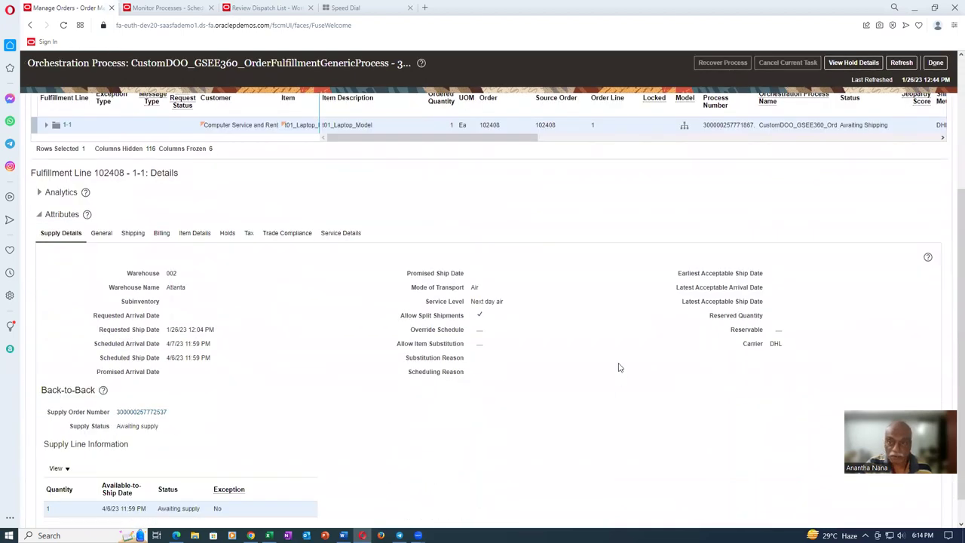
left_click(900, 65)
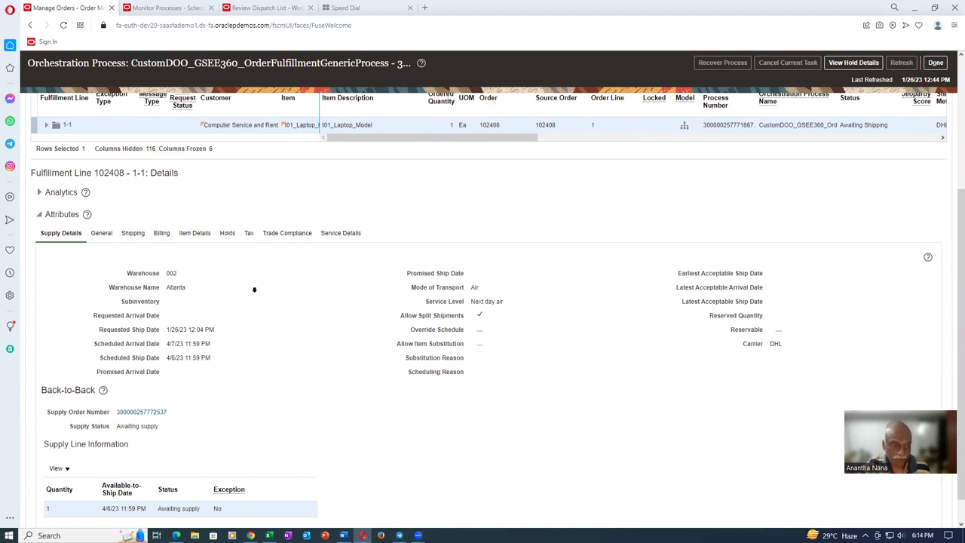
scroll(270, 354, "down", 2)
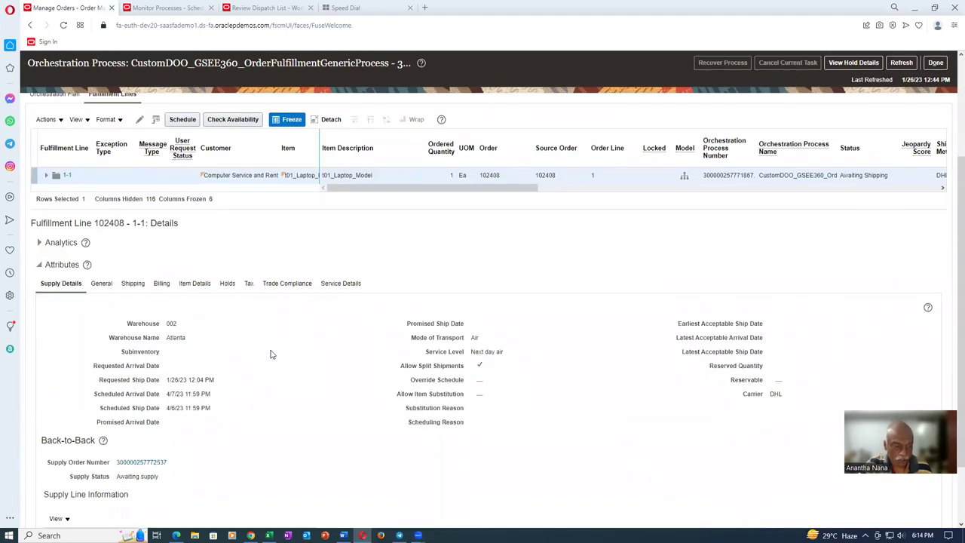
scroll(270, 354, "down", 1)
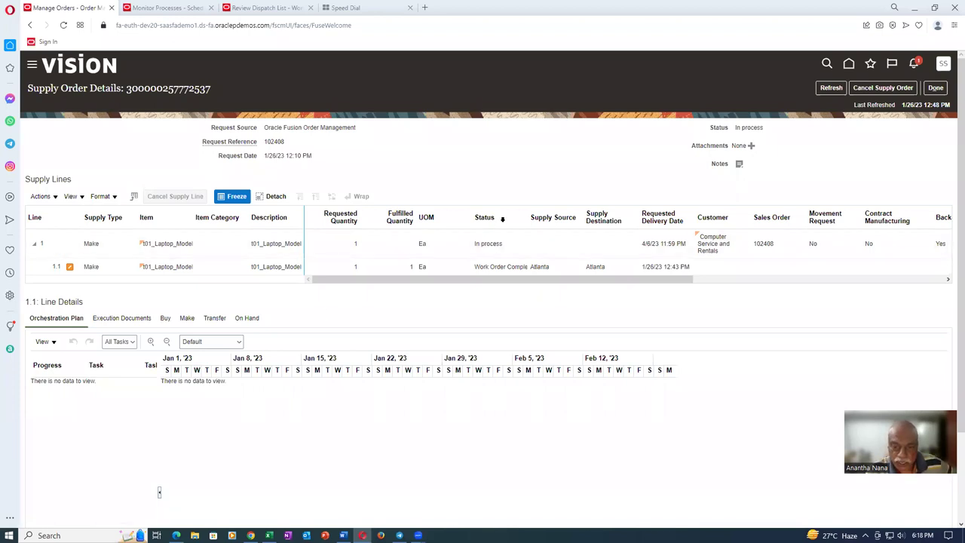
- Widen the supply lines' Status column, examine the orchestration plan of line 1.1, and close the supply order
left_click_drag(528, 213, 552, 214)
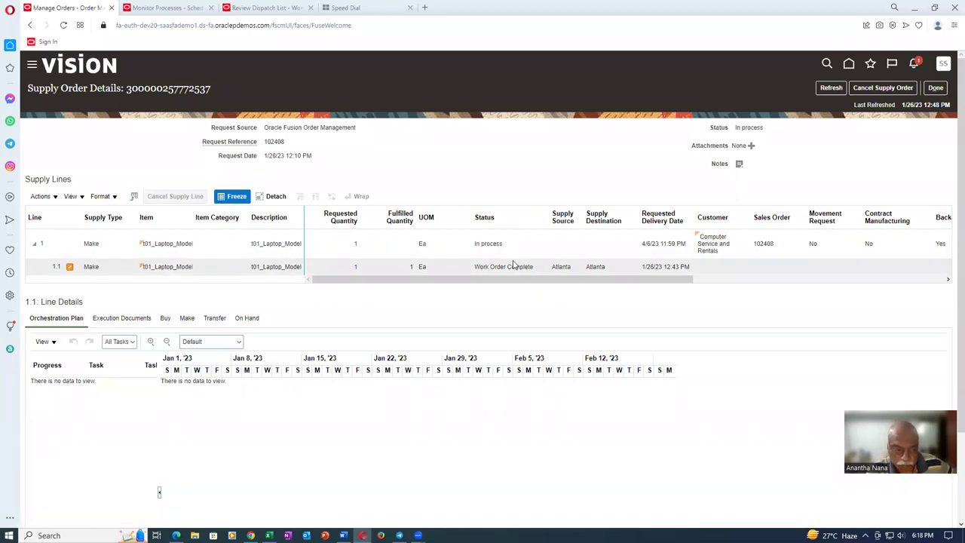
left_click(193, 271)
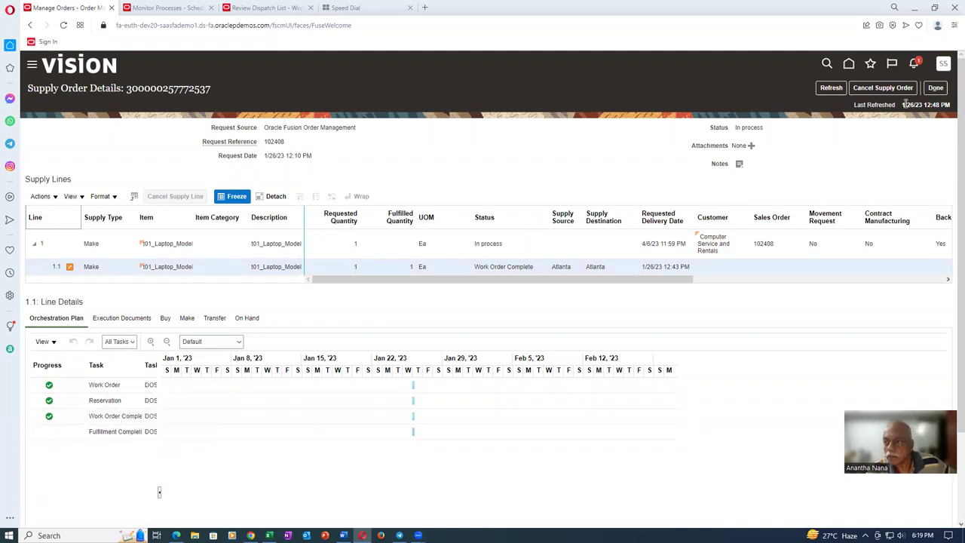
left_click(937, 88)
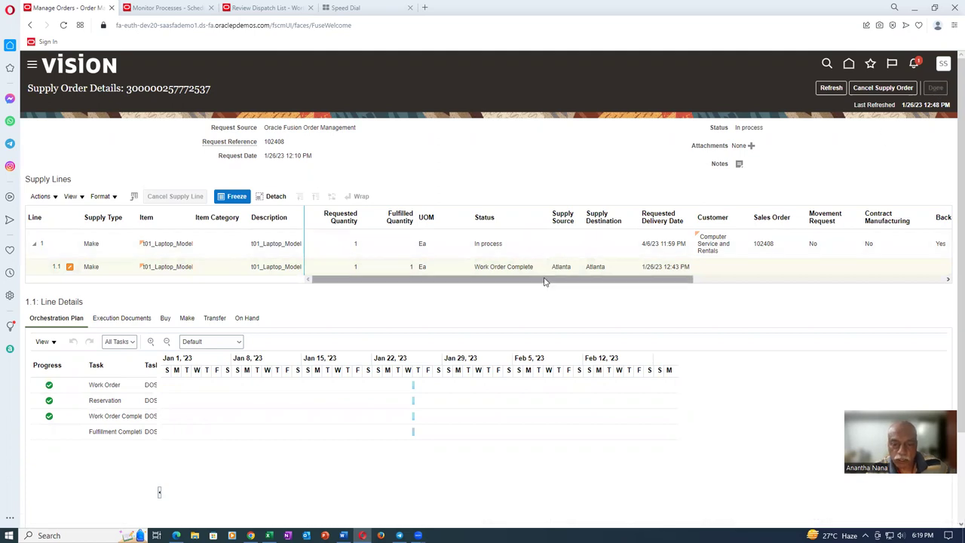
- Examine the back-to-back supply status in the laptop model fulfillment line's supply details
scroll(214, 394, "down", 5)
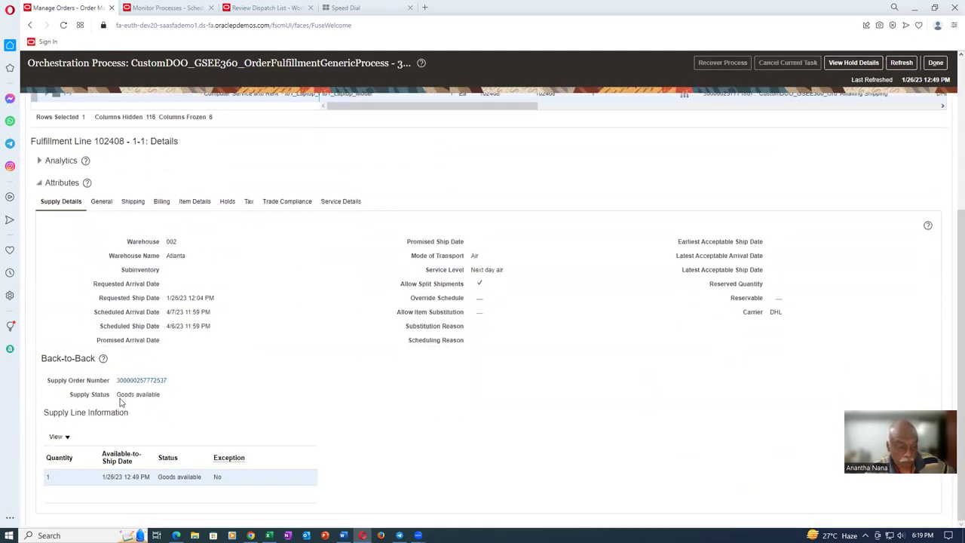
left_click_drag(120, 395, 138, 394)
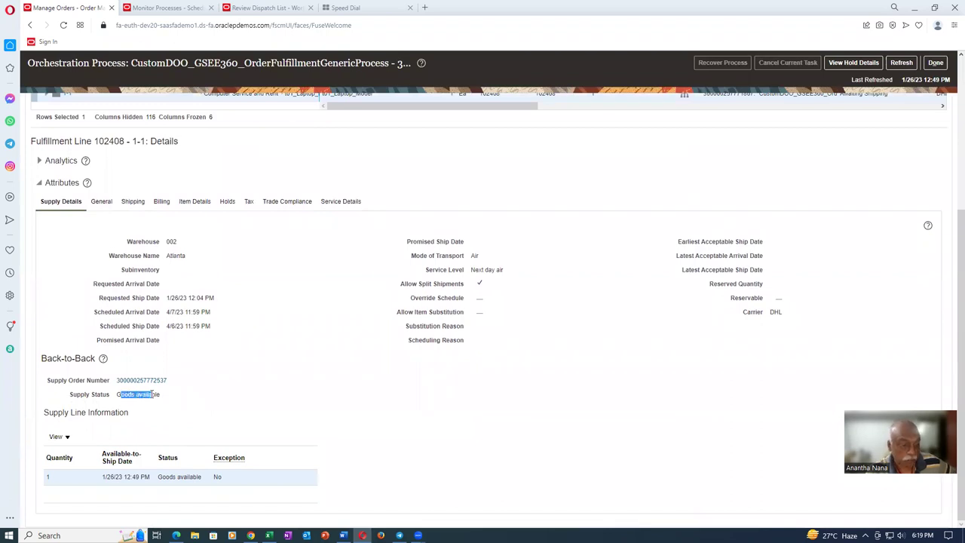
left_click_drag(153, 394, 154, 395)
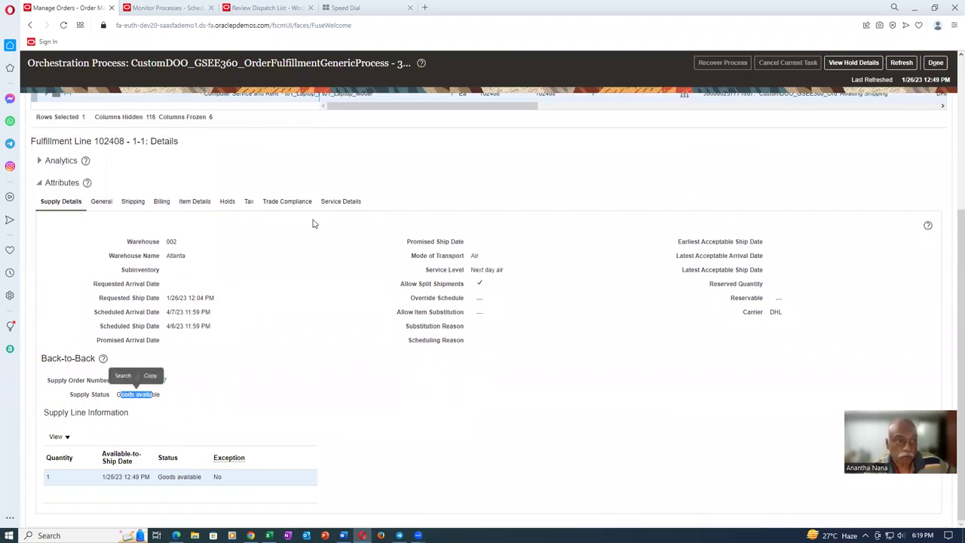
- Leave the dispatch list and open Manage Shipment Lines from the Shipments tasks of Inventory Management
left_click(261, 8)
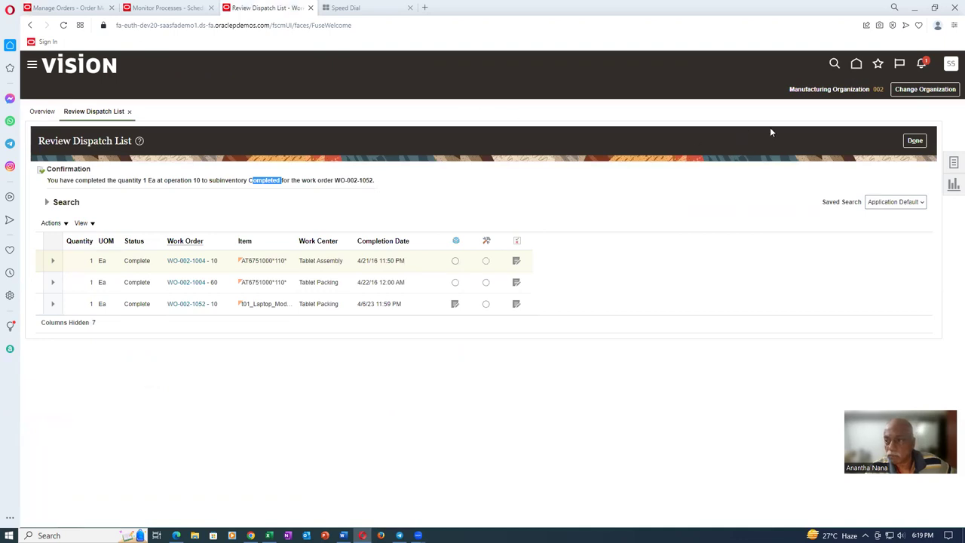
left_click(917, 141)
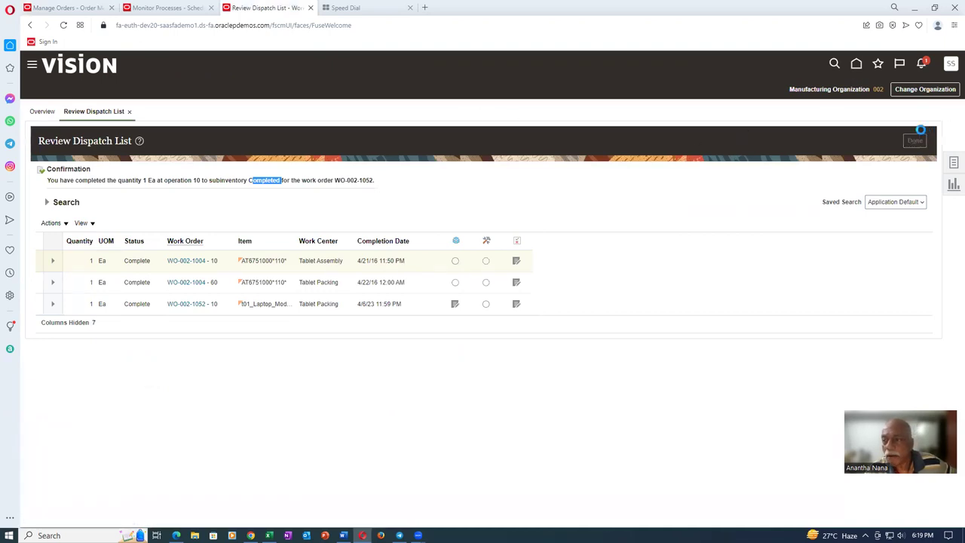
left_click(857, 65)
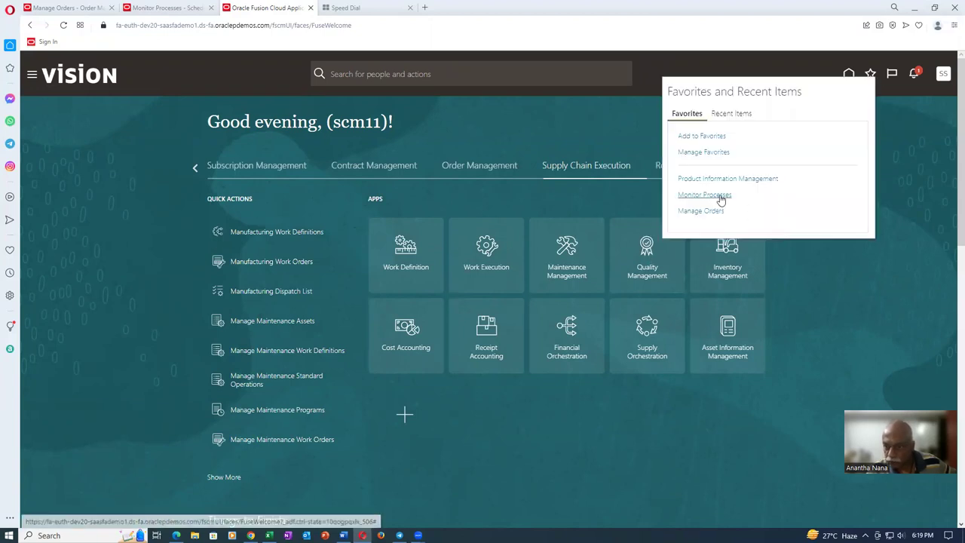
left_click(731, 273)
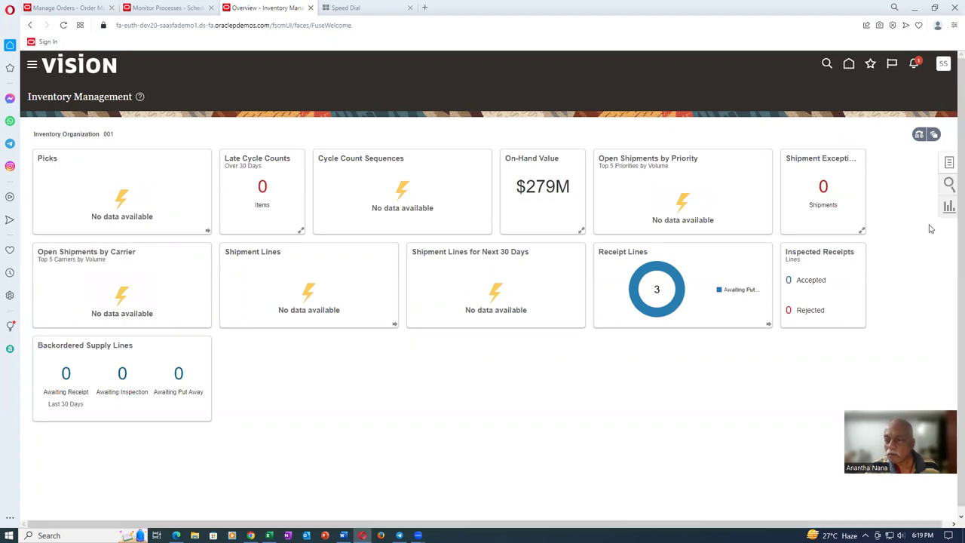
left_click(954, 162)
left_click(875, 89)
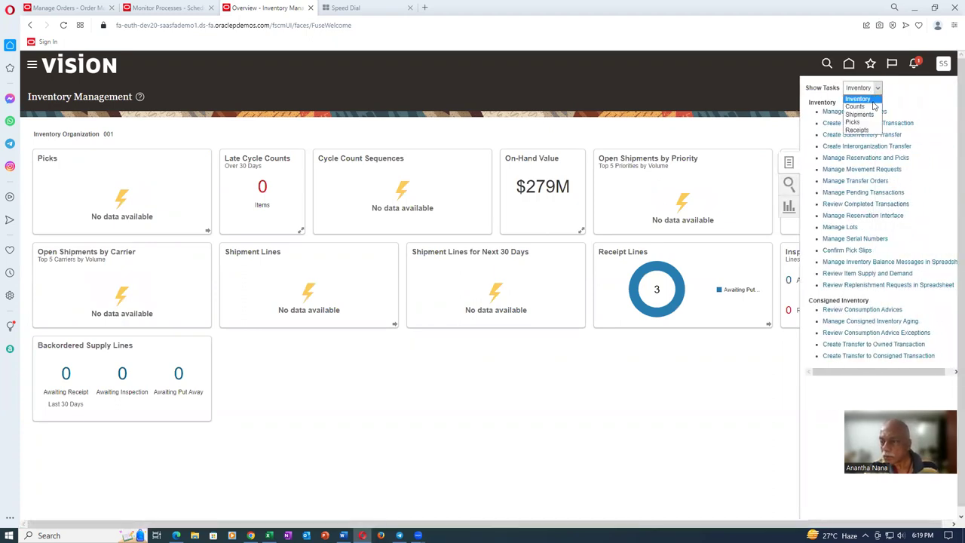
left_click(873, 117)
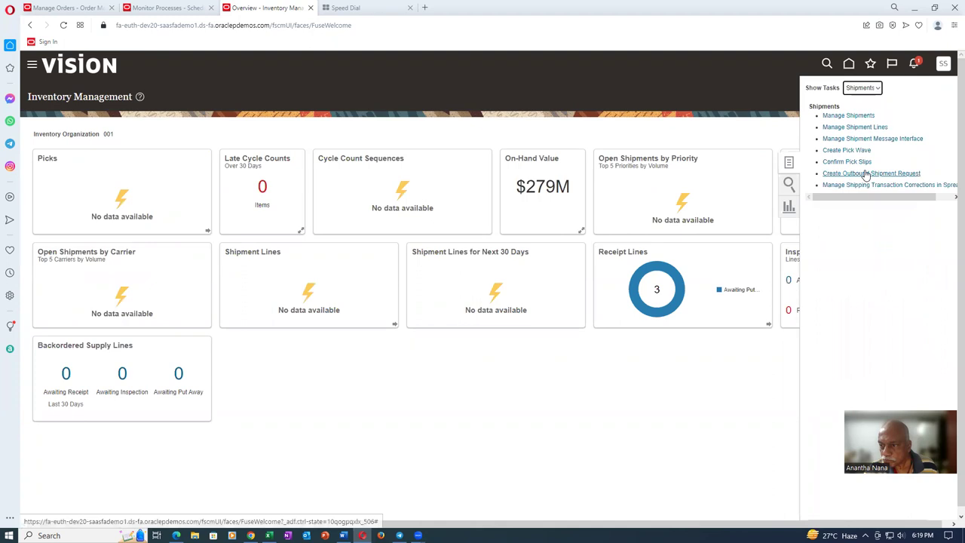
left_click(857, 128)
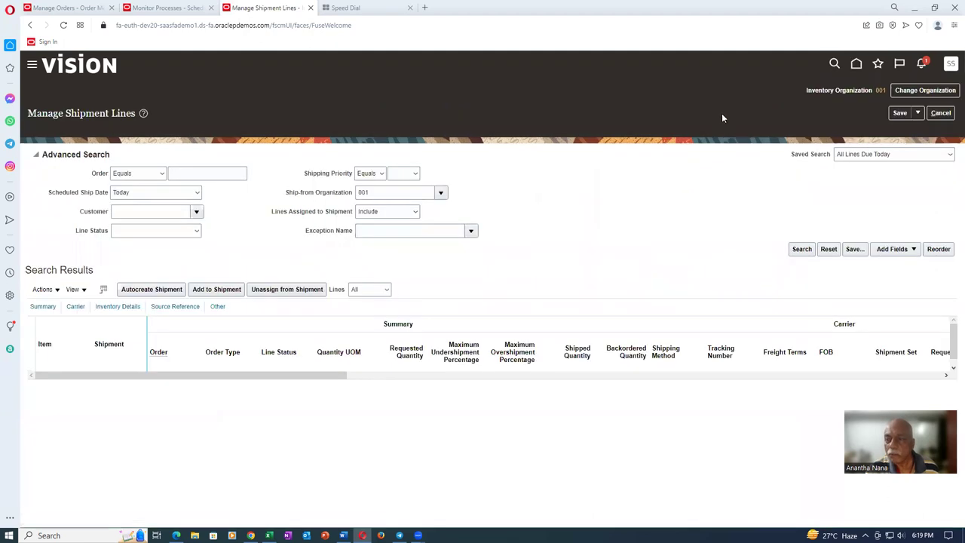
left_click(923, 93)
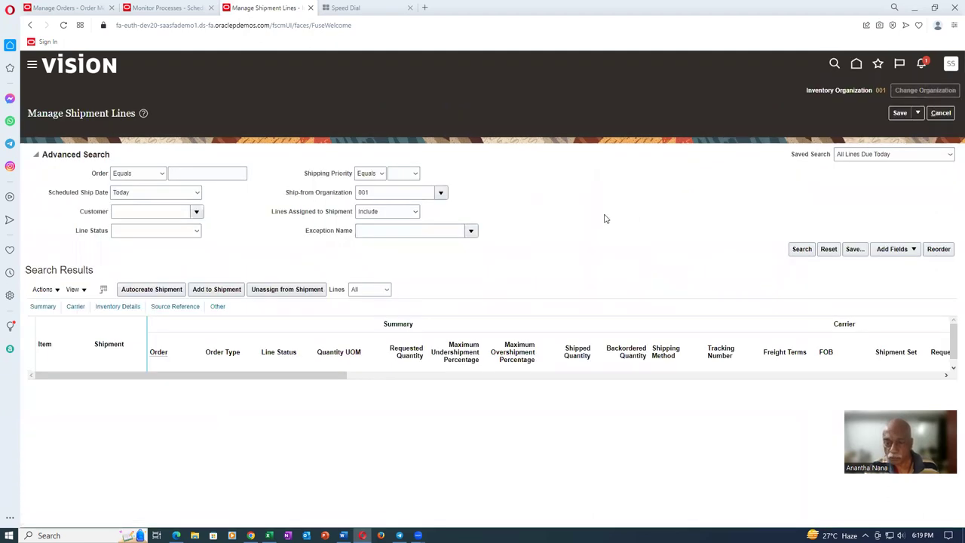
type("002")
key("Tab")
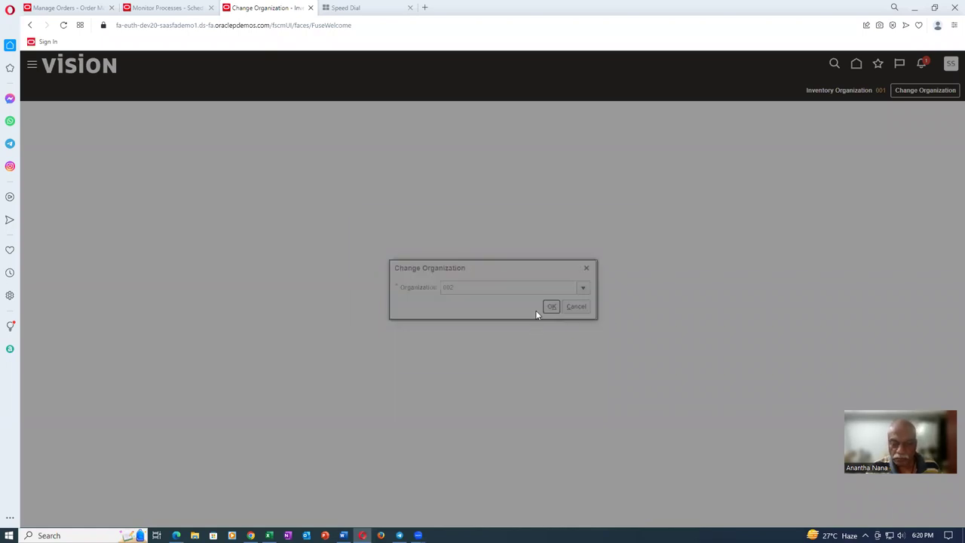
left_click(487, 264)
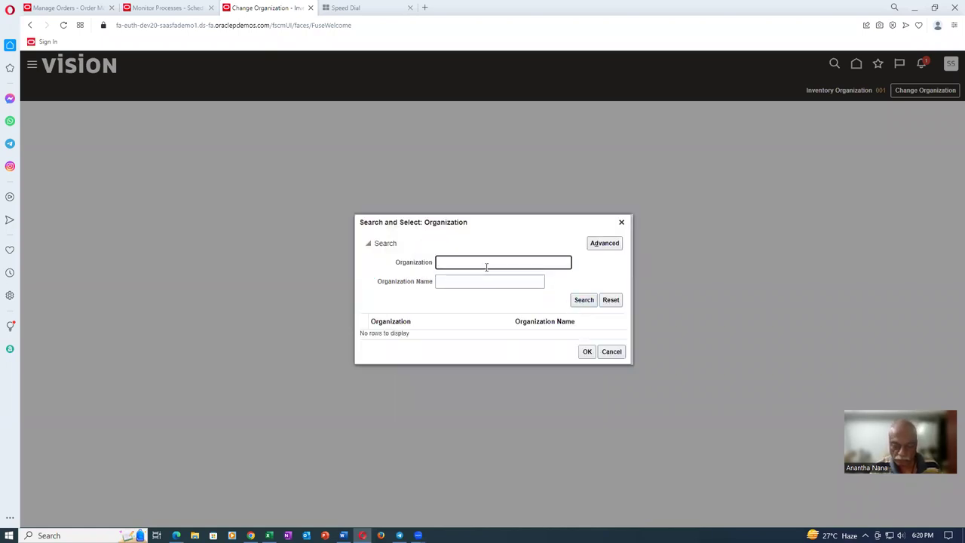
left_click(585, 301)
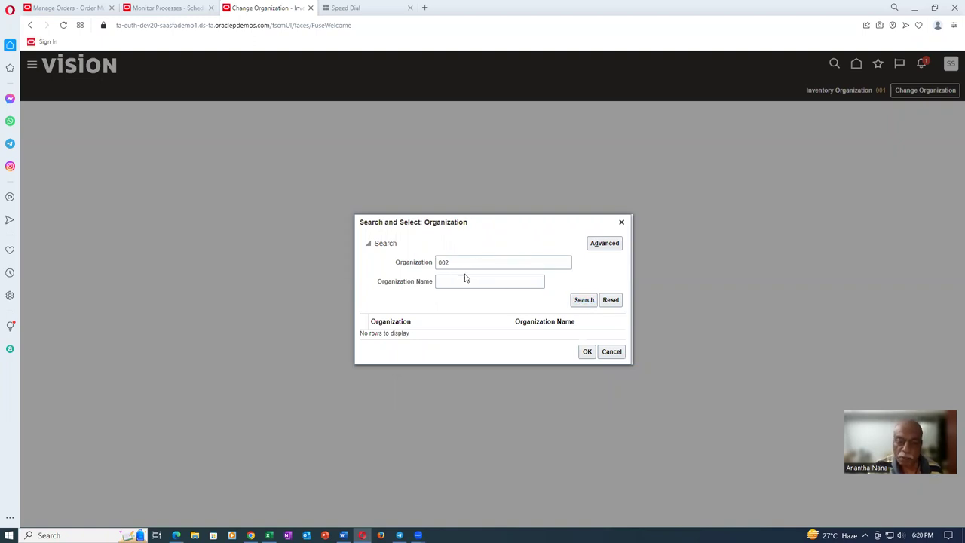
left_click(610, 351)
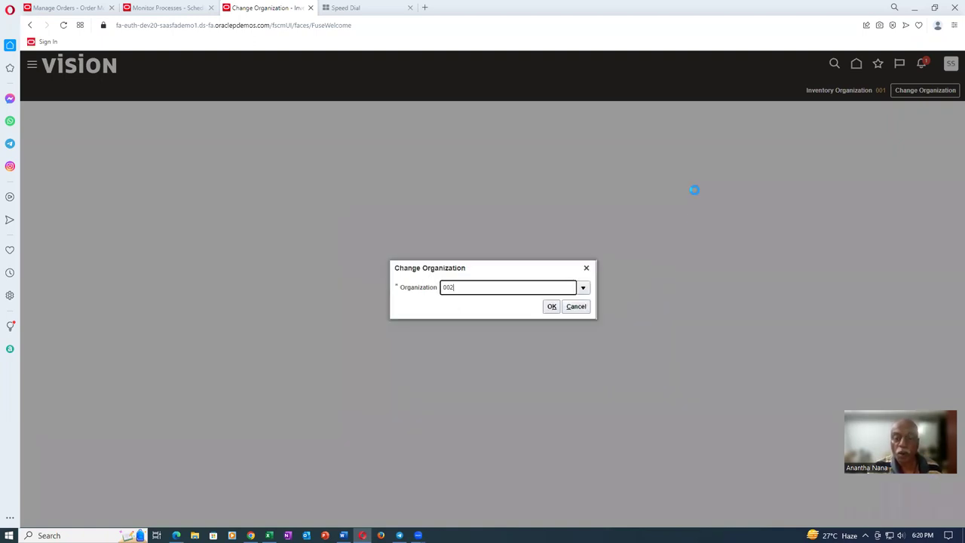
left_click(580, 311)
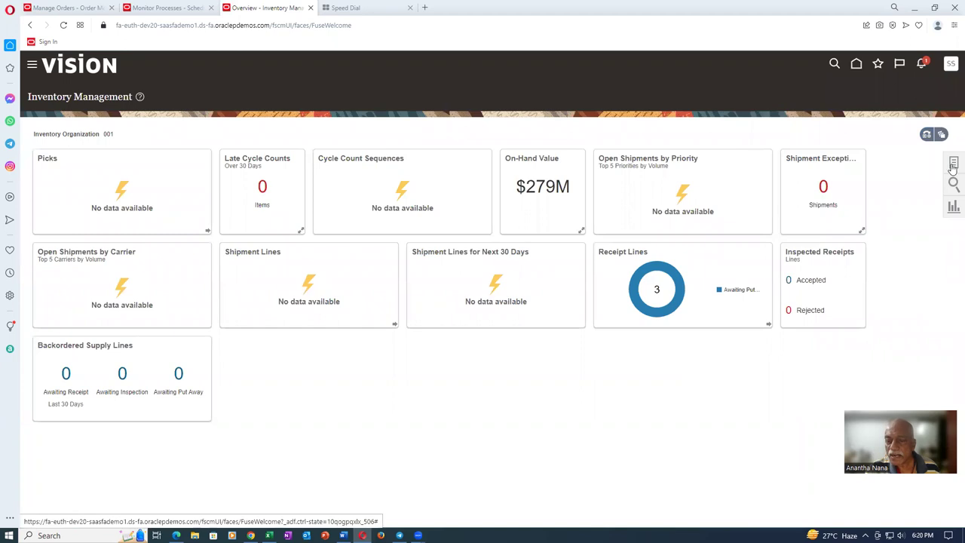
- Open Manage Item Quantities from the Inventory tasks and change the inventory organization to 002
left_click(953, 165)
left_click(863, 89)
left_click(864, 99)
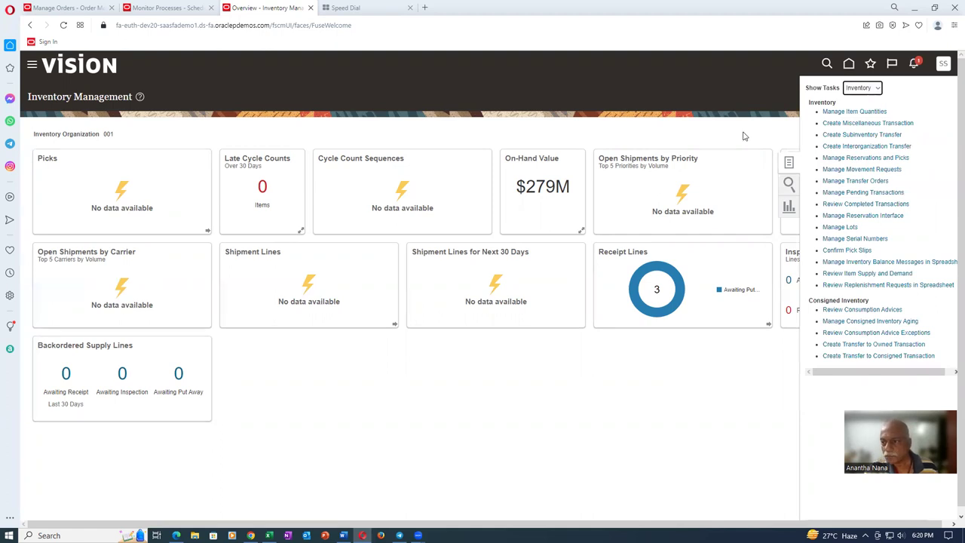
left_click(869, 112)
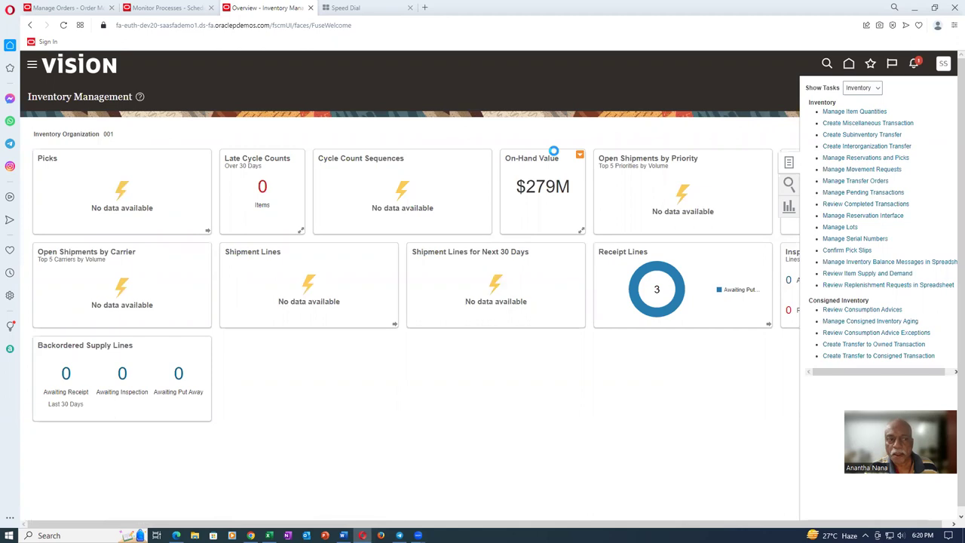
left_click(926, 92)
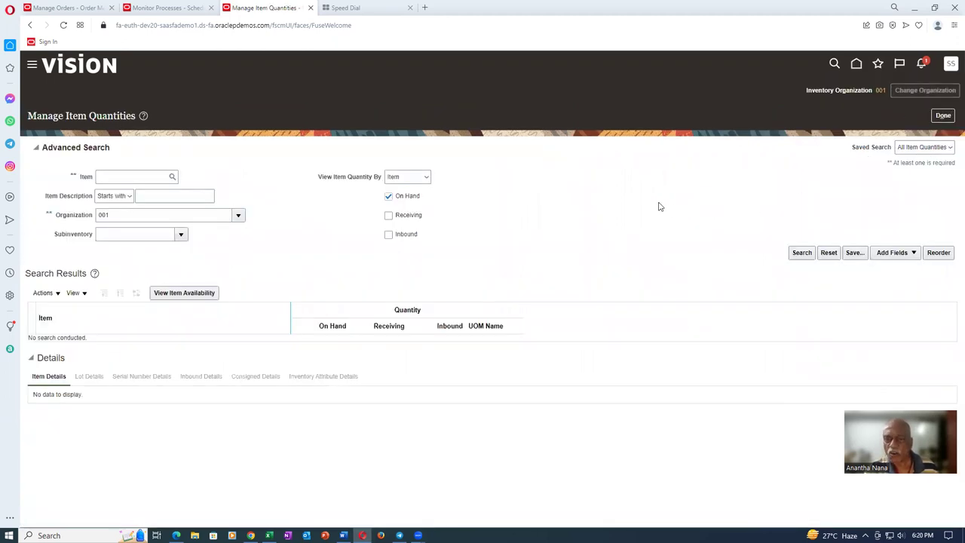
type("002")
key("Tab")
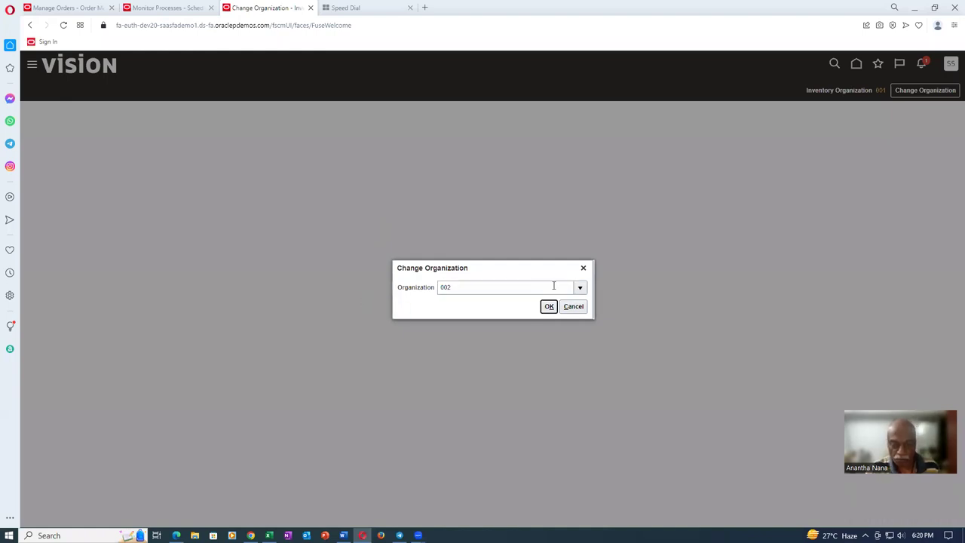
left_click(549, 307)
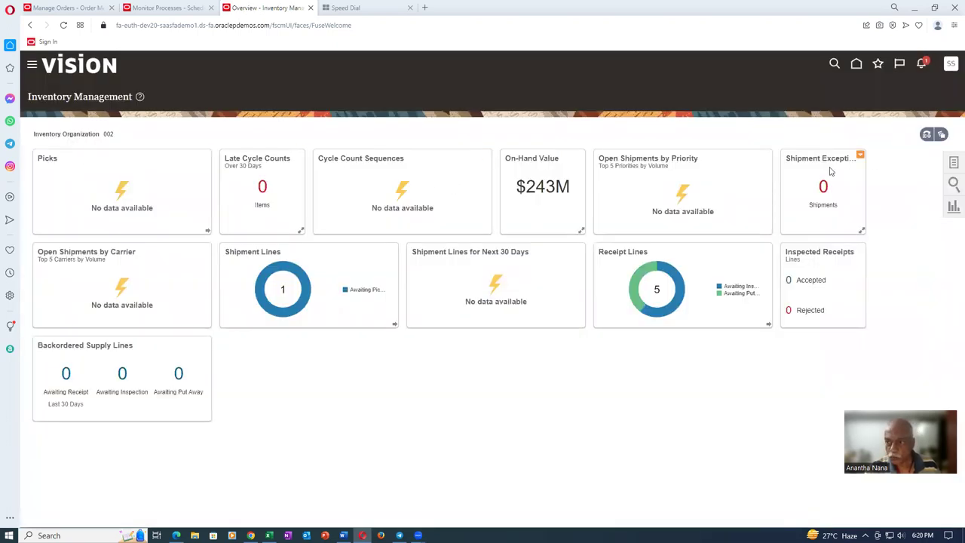
- Open Manage Shipment Lines from the Shipments tasks for organization 002
left_click(954, 166)
left_click(867, 87)
left_click(860, 114)
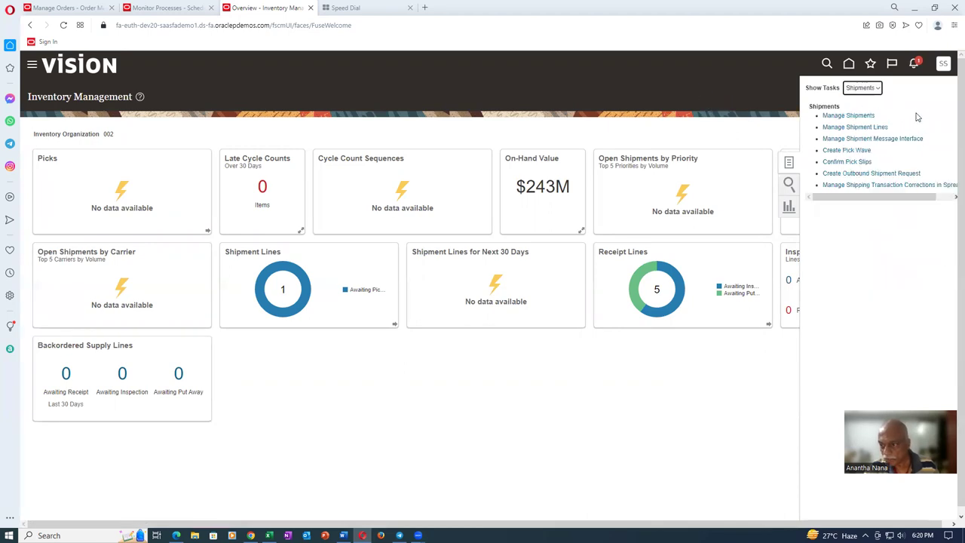
left_click(874, 127)
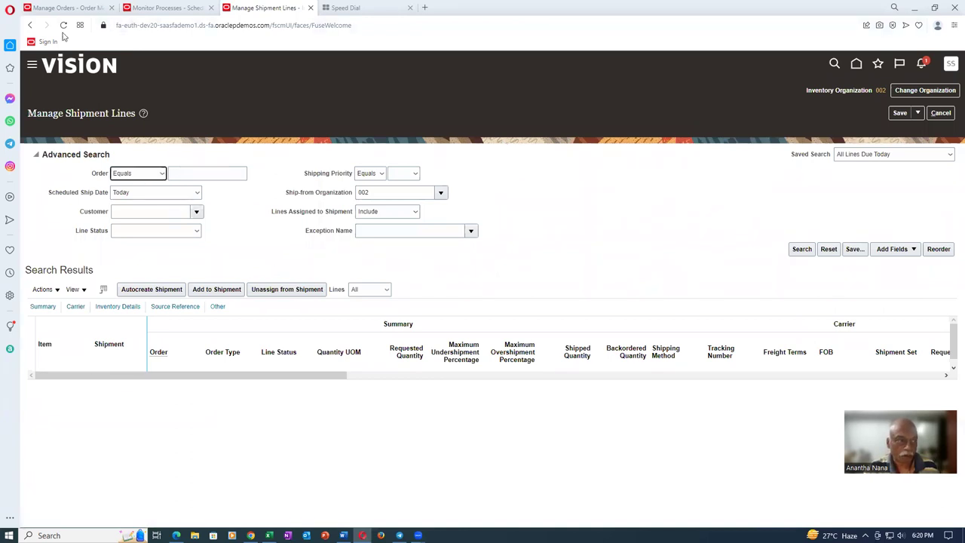
- Look up the laptop order's number, search the shipment lines for it with the Scheduled Ship Date operator Before, and open the found line
left_click(71, 8)
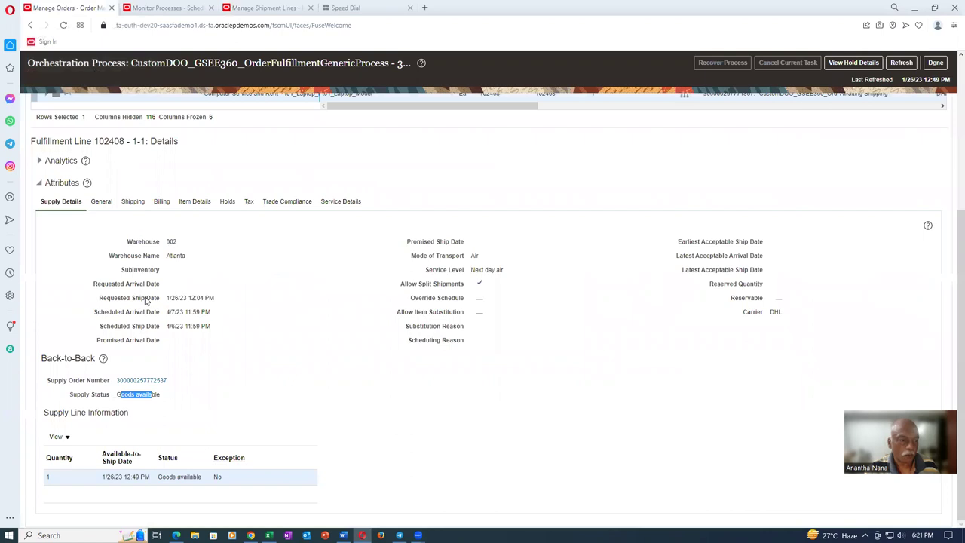
scroll(154, 298, "up", 3)
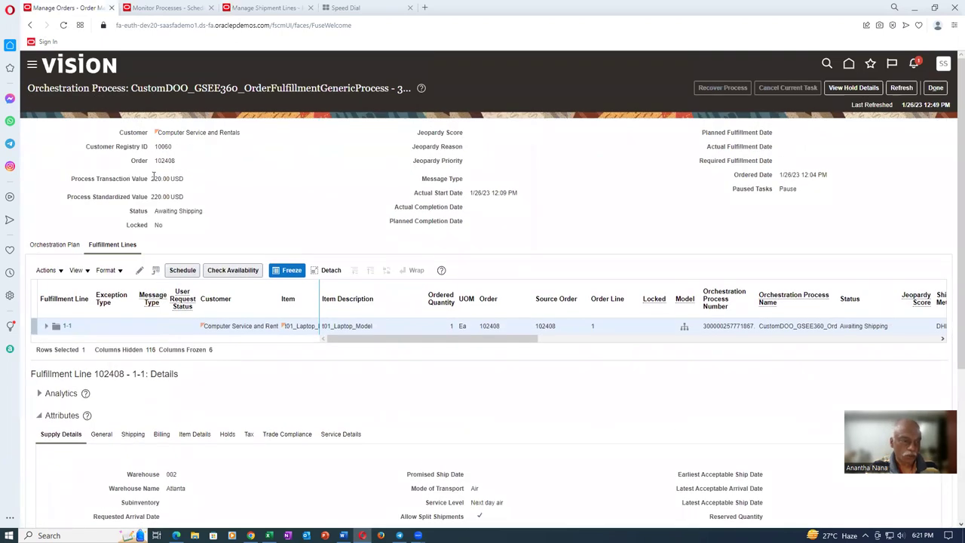
left_click(298, 12)
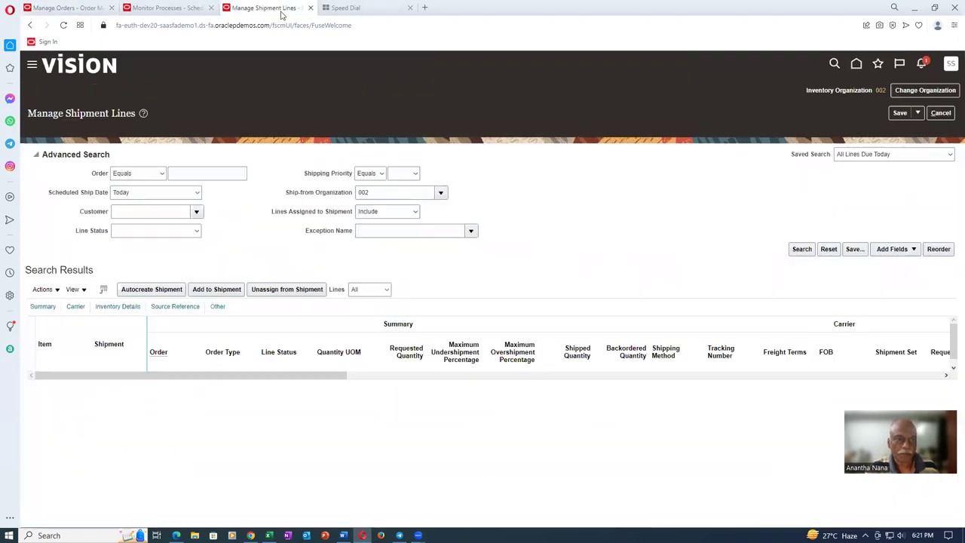
left_click(202, 173)
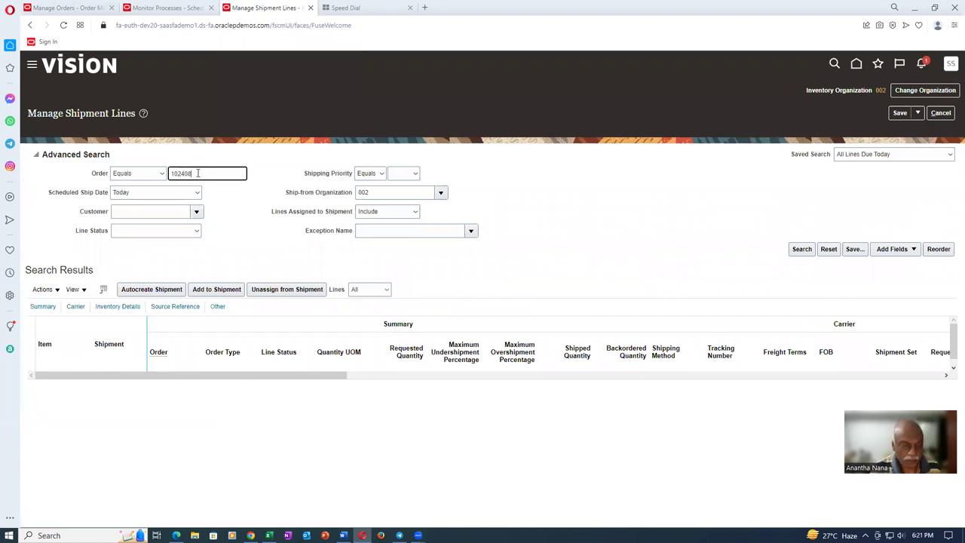
key("Tab")
left_click(137, 195)
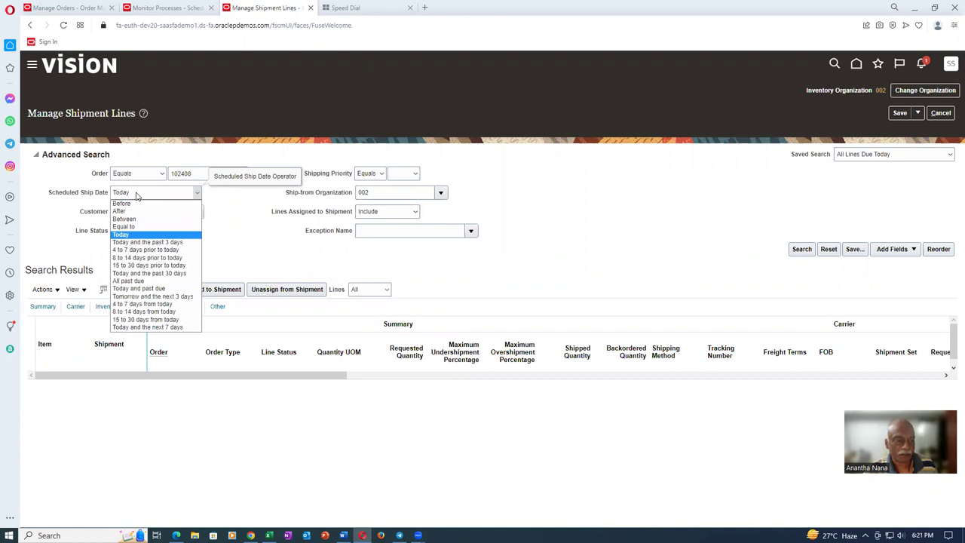
left_click(122, 203)
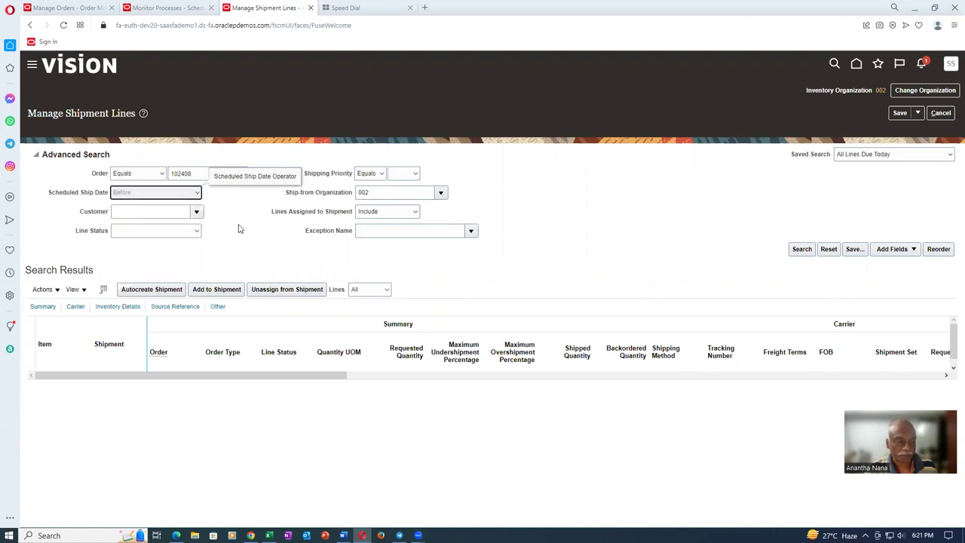
left_click(803, 252)
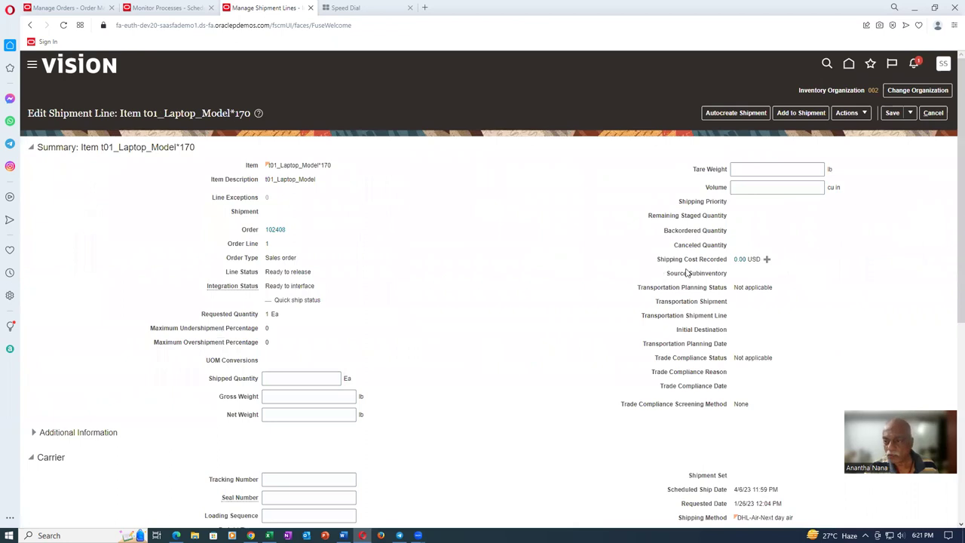
- Pick release the t01_Laptop_Model shipment line, then save and close it
left_click(845, 114)
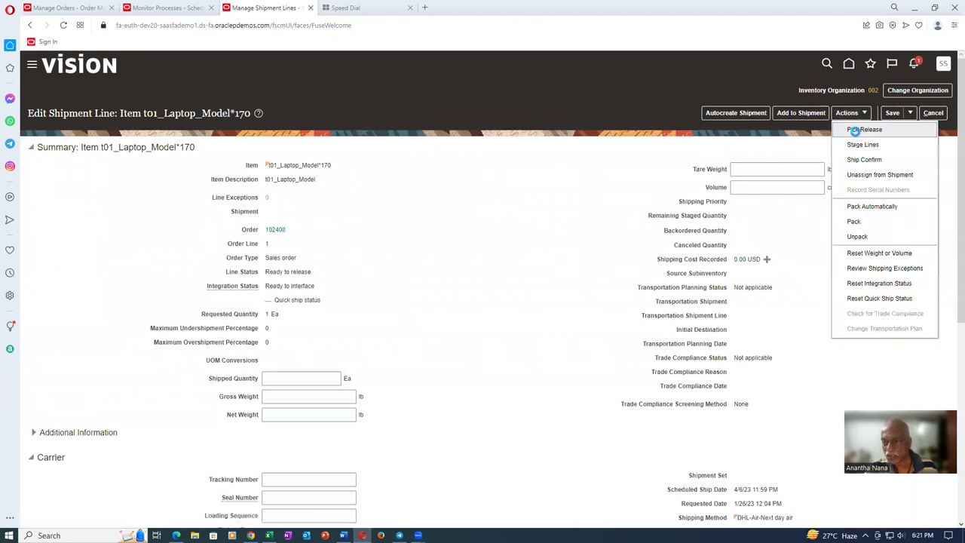
left_click(855, 130)
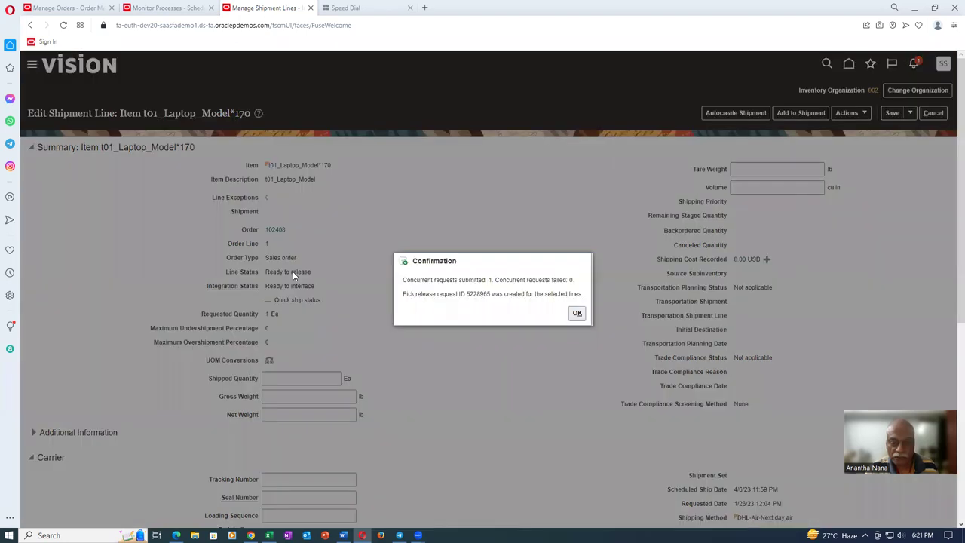
left_click(577, 313)
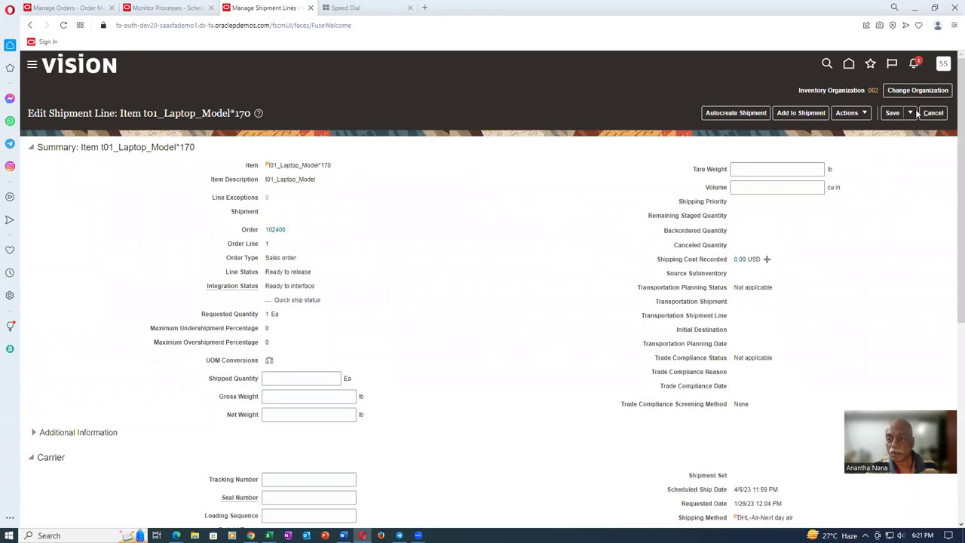
left_click(911, 113)
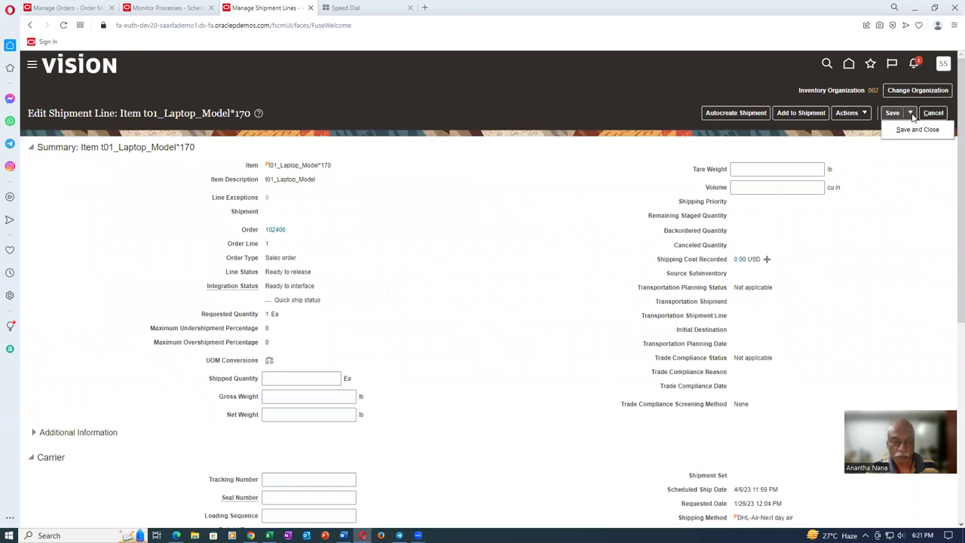
left_click(913, 131)
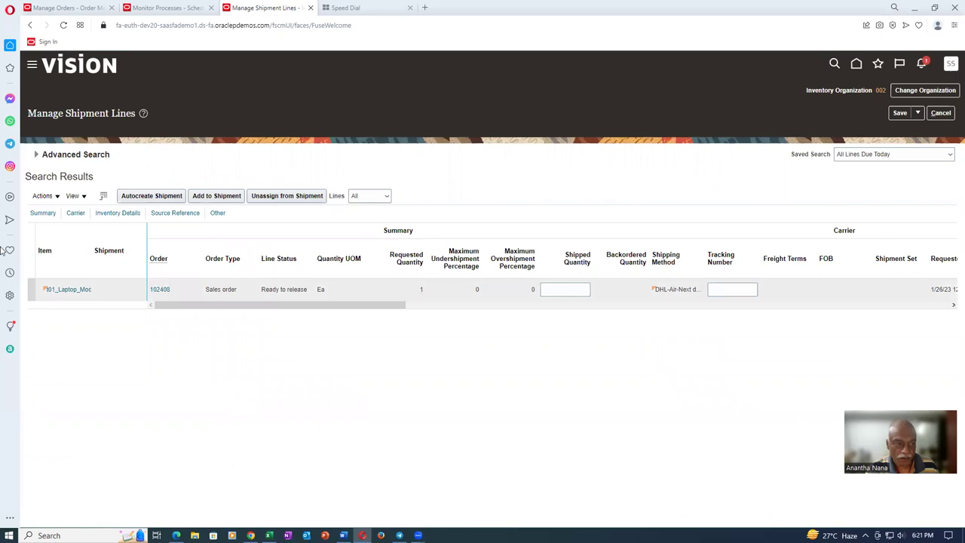
- Rerun the shipment line search for the order, reopen the t01_Laptop_Model line and check its line status
left_click(36, 155)
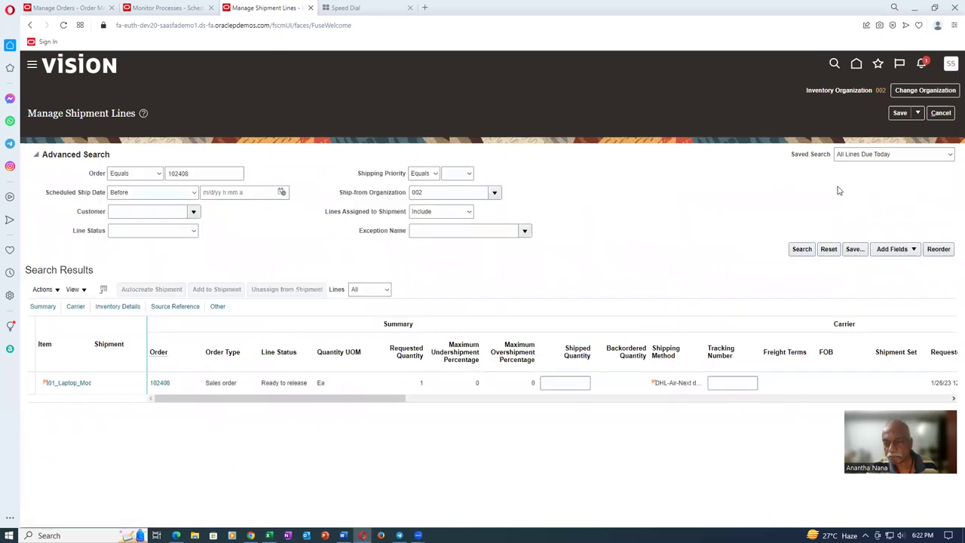
left_click(800, 249)
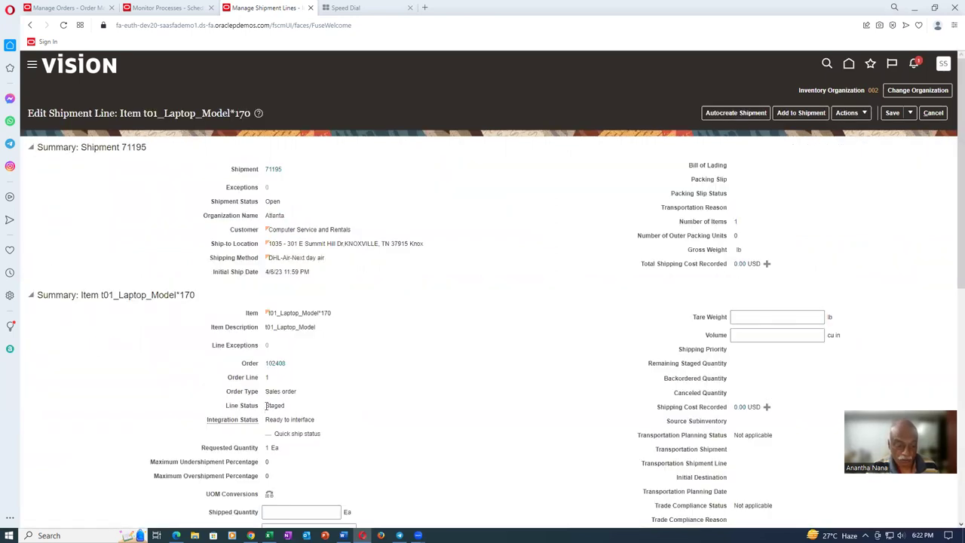
left_click_drag(275, 405, 285, 407)
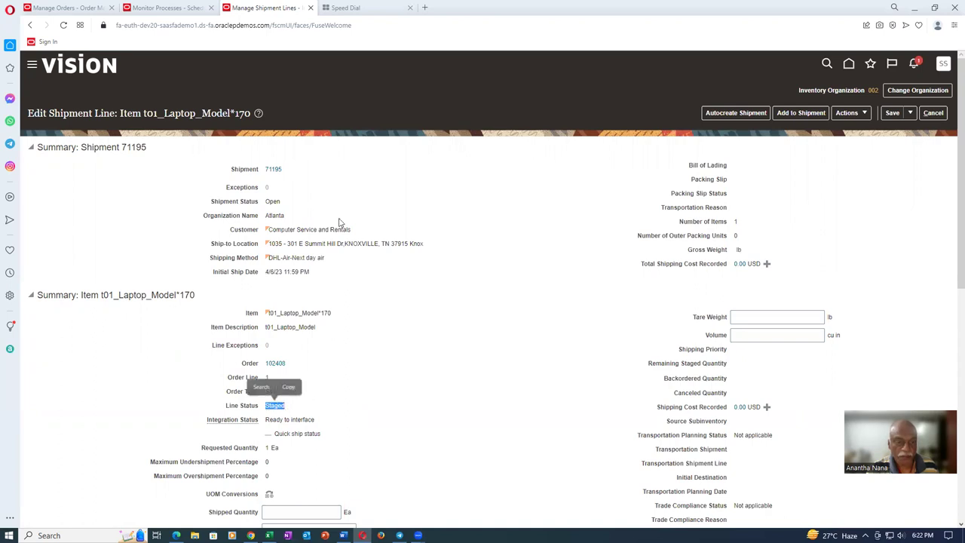
- Ship confirm the laptop line's shipment without defining weight or volume, then save and close the shipment line
left_click(272, 171)
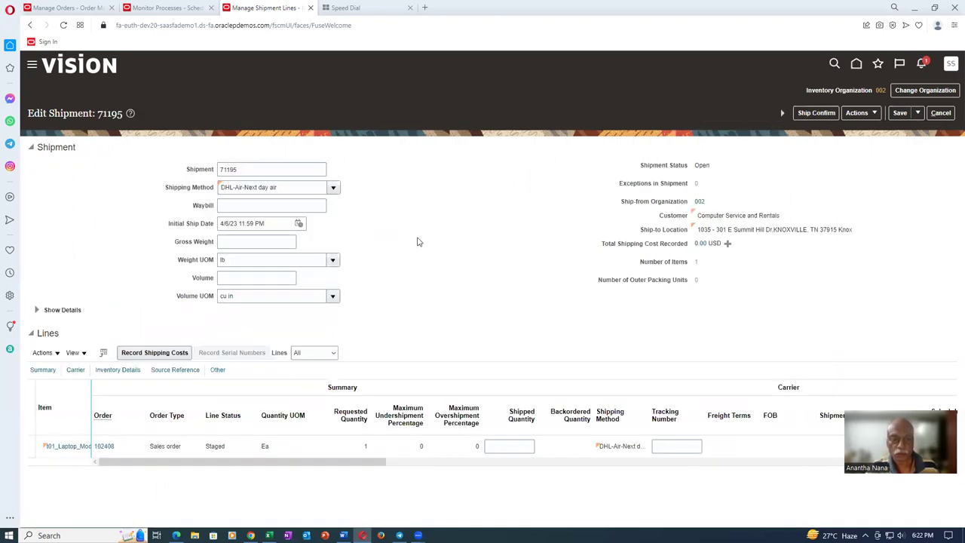
left_click(816, 113)
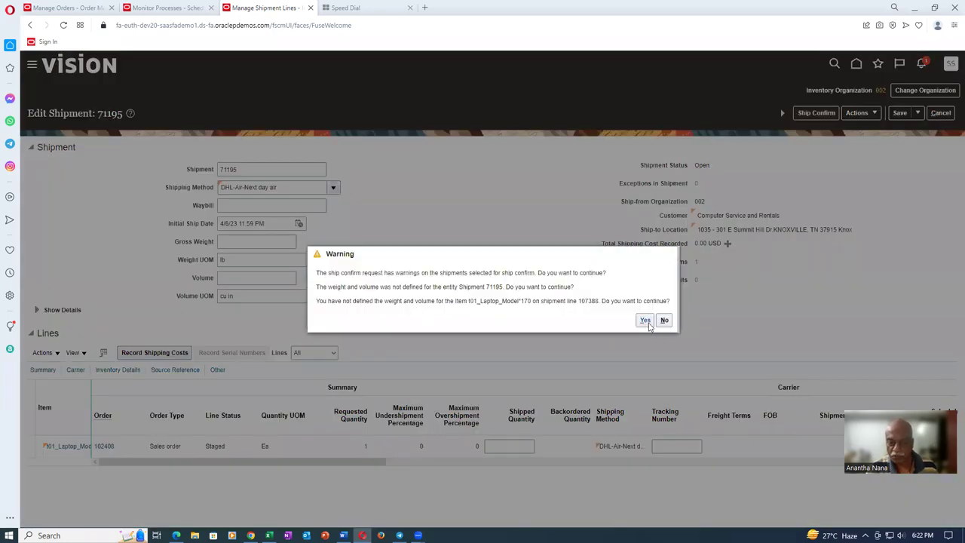
left_click(646, 320)
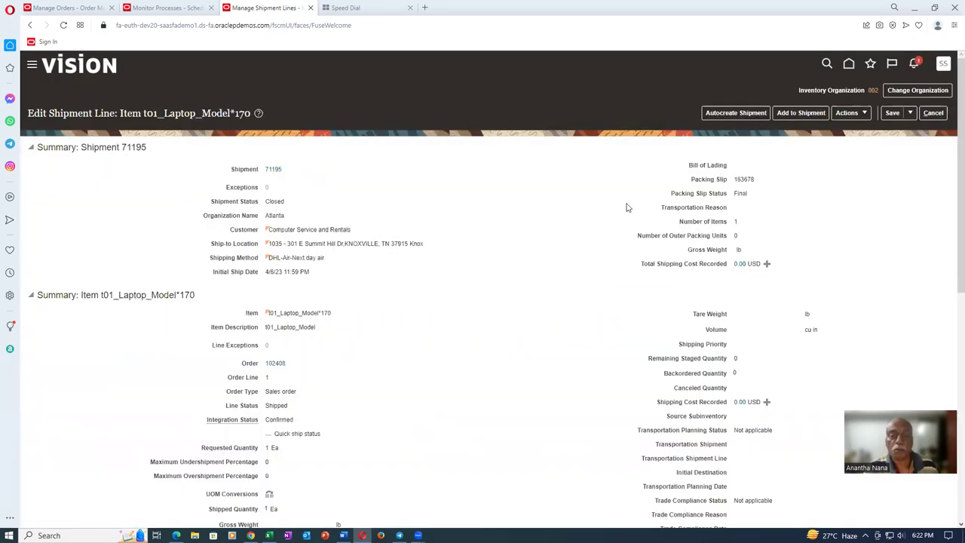
left_click(911, 113)
left_click(916, 128)
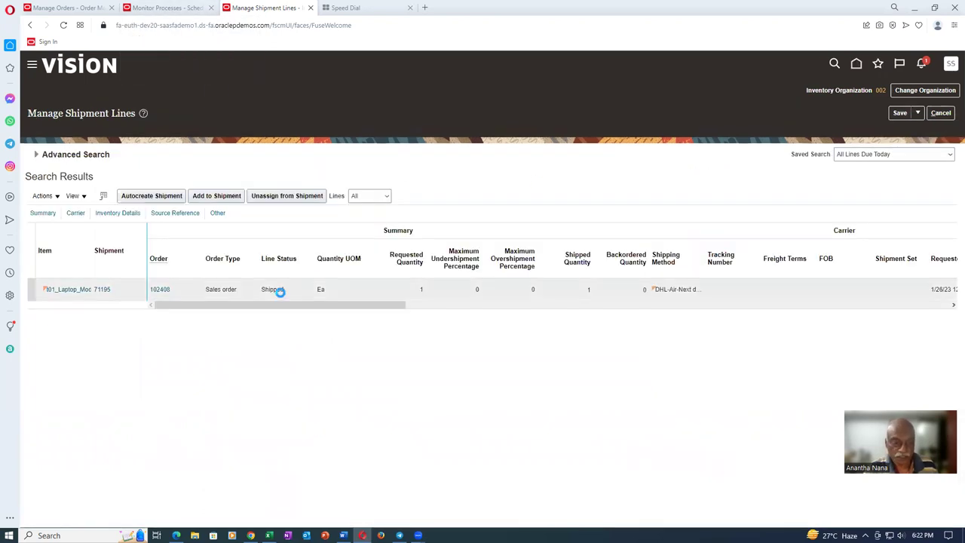
- Refresh the scheduled processes list and check the status of the shipping processes
left_click(162, 8)
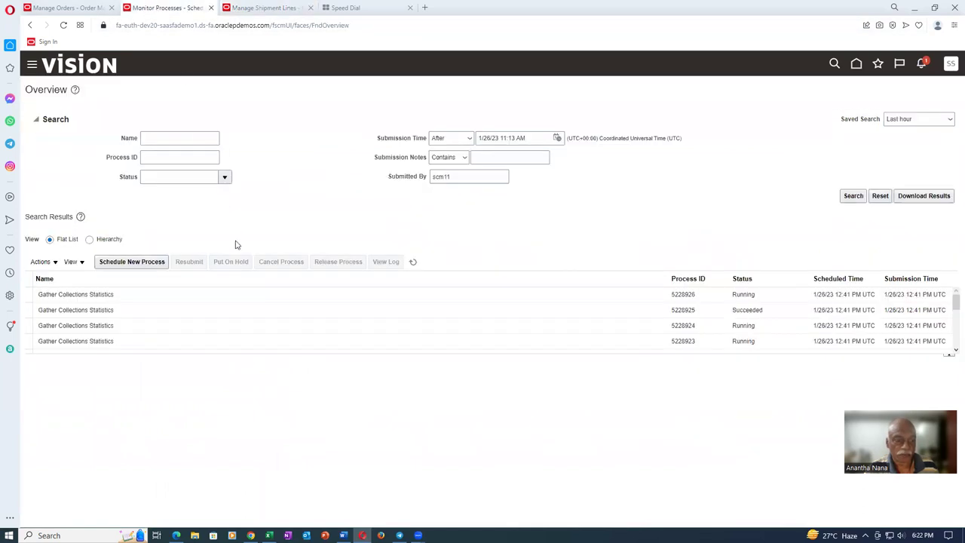
left_click(414, 262)
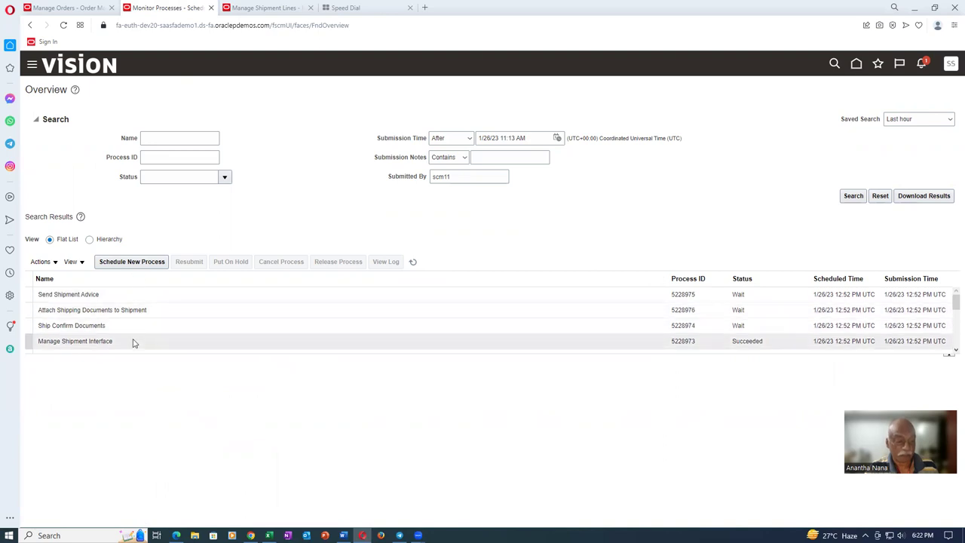
left_click(412, 262)
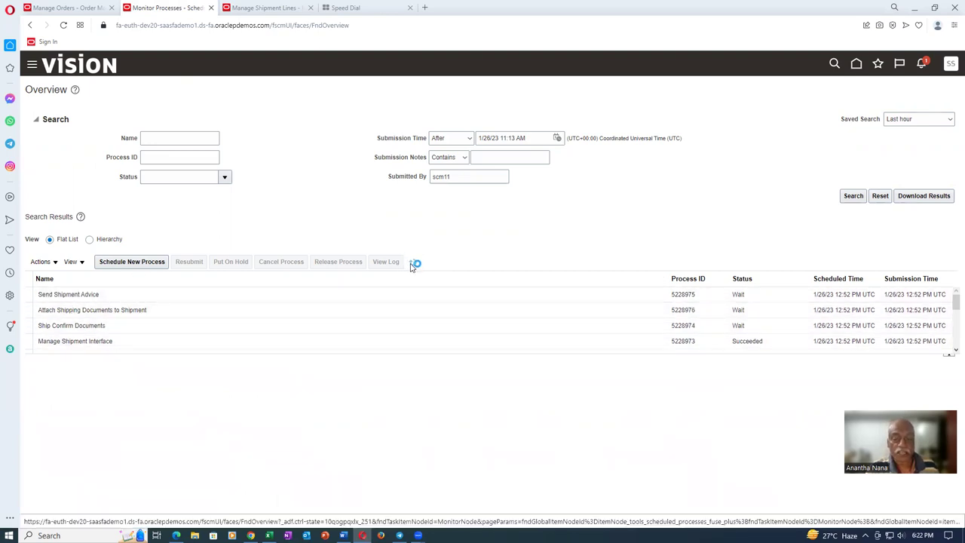
- Keep refreshing the scheduled processes list to follow Send Shipment Advice and the shipping document processes
left_click(412, 263)
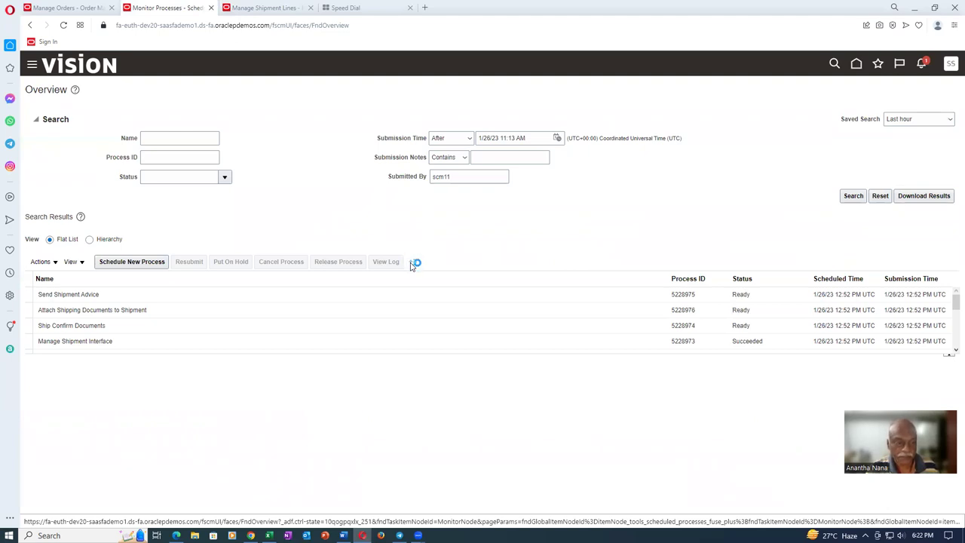
left_click(413, 263)
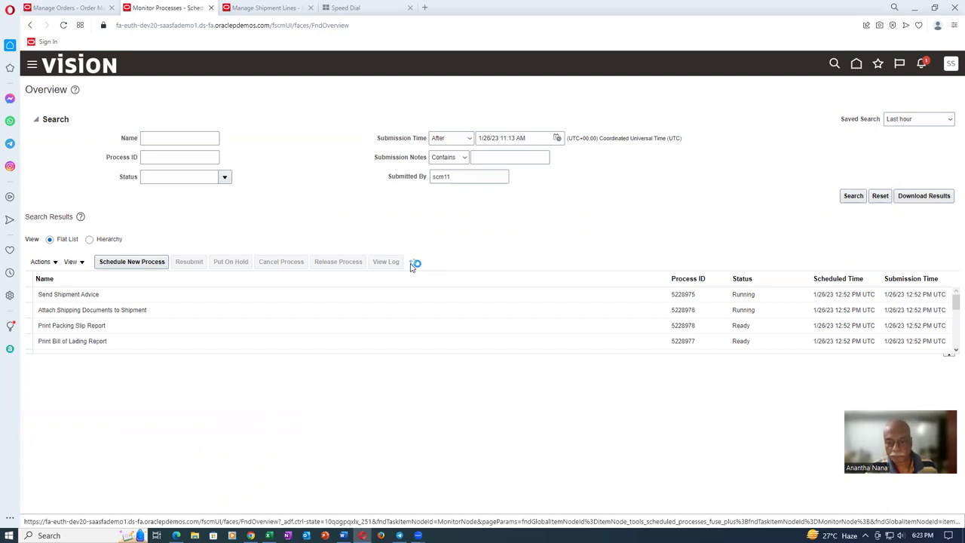
left_click(413, 264)
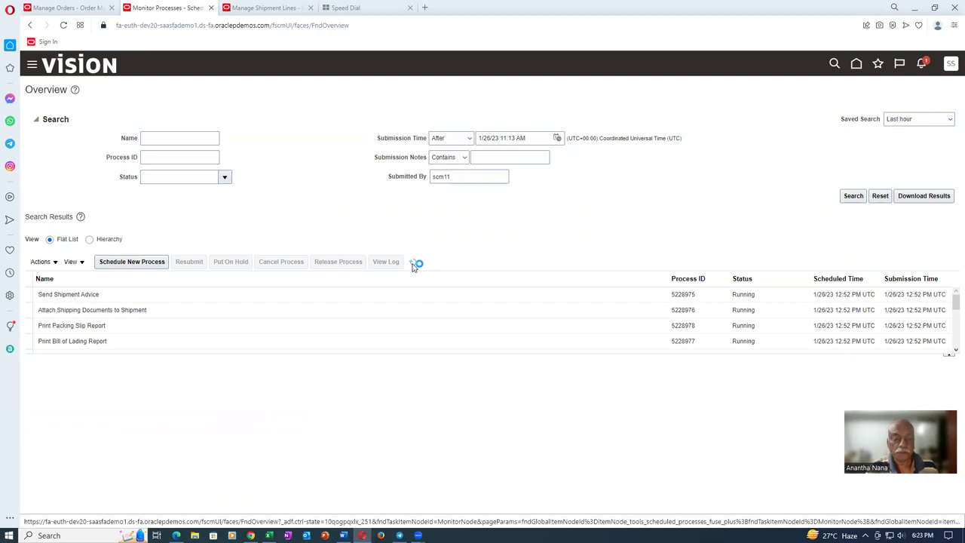
left_click(413, 266)
- Open the supply order from the fulfillment line's back-to-back details, check the orchestration plan of supply line 1.1, and close the supply order
left_click(66, 8)
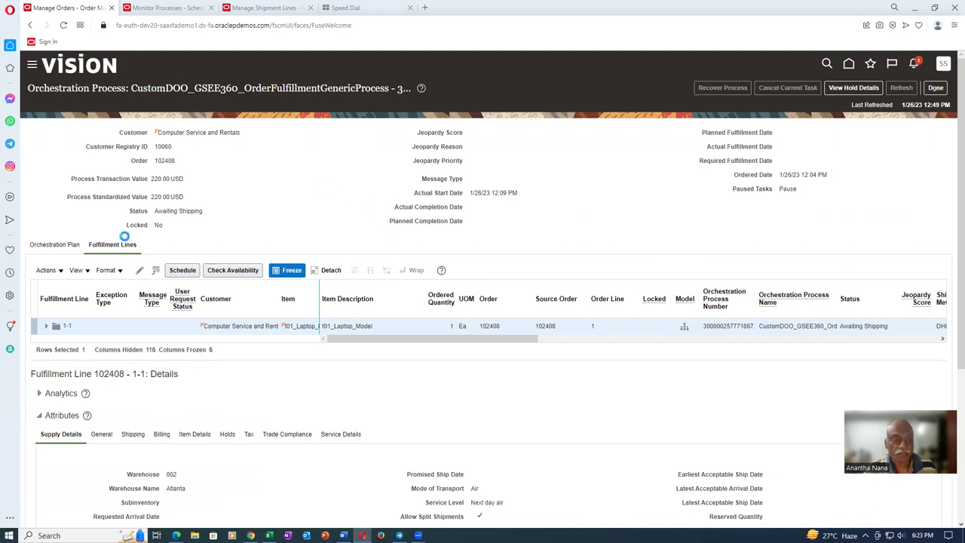
scroll(210, 242, "down", 3)
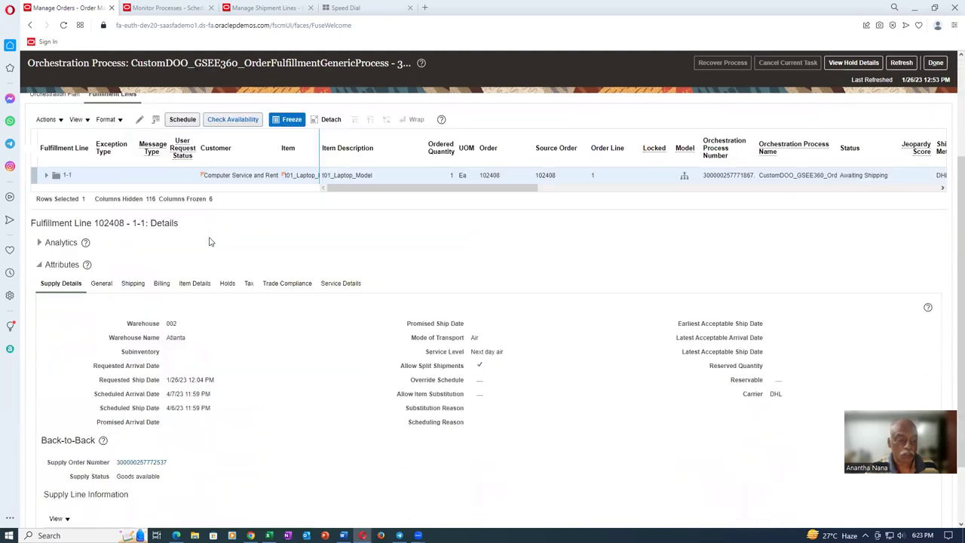
scroll(218, 327, "down", 2)
left_click(144, 381)
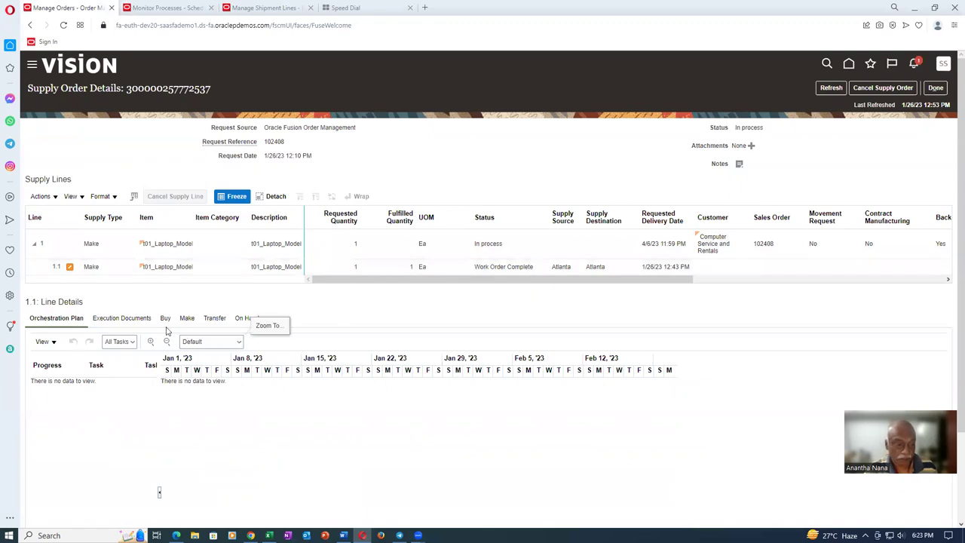
left_click(219, 270)
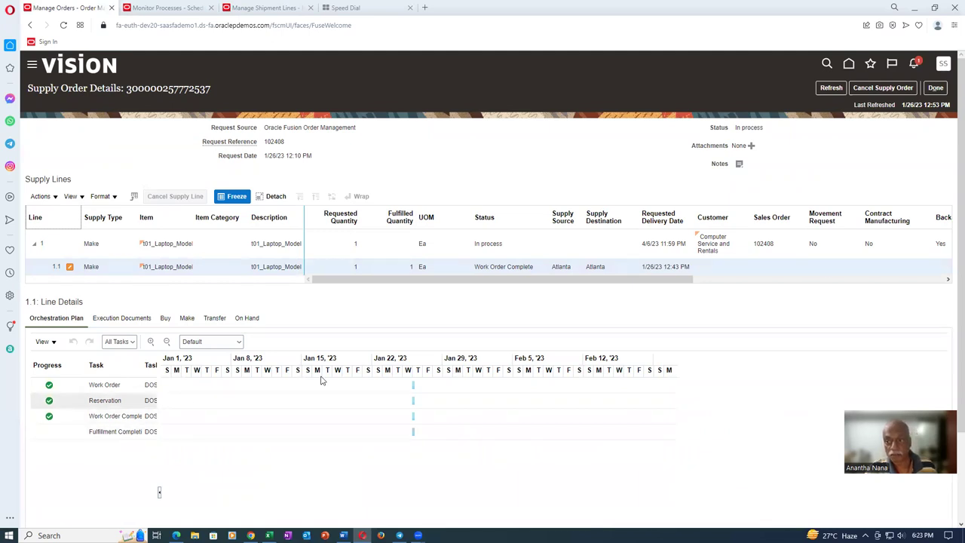
left_click(935, 88)
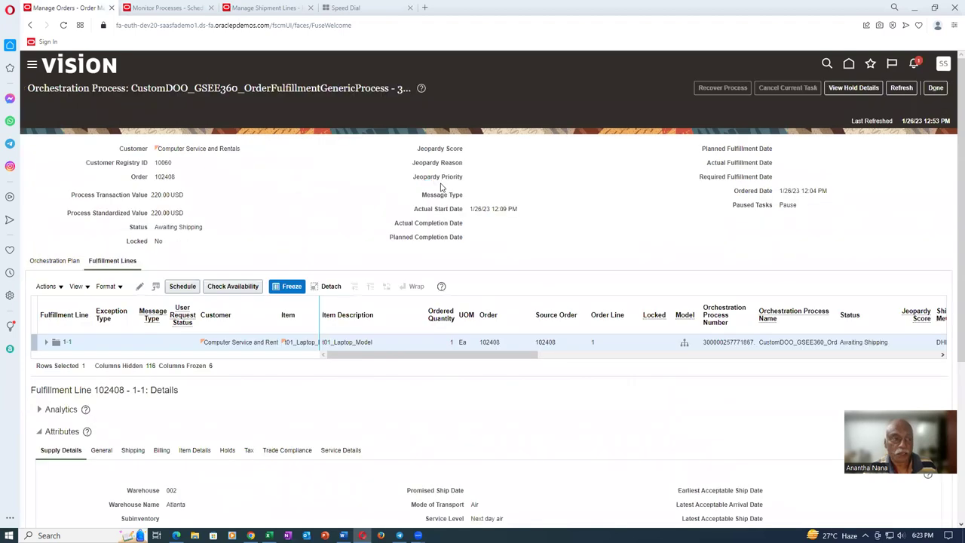
- Return to the scheduled processes, review the shipping processes in the list, and refresh it to track Send Shipment Advice
left_click(168, 8)
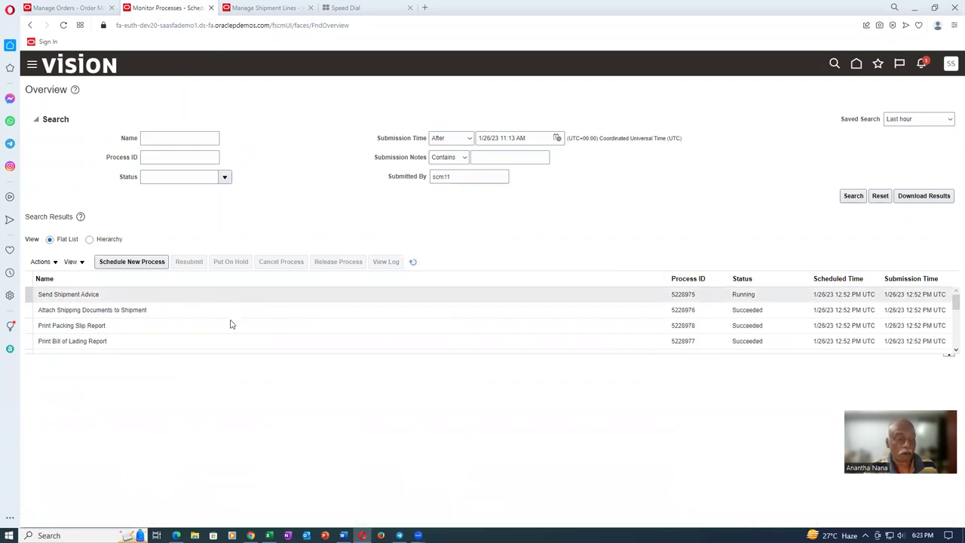
scroll(229, 339, "down", 1)
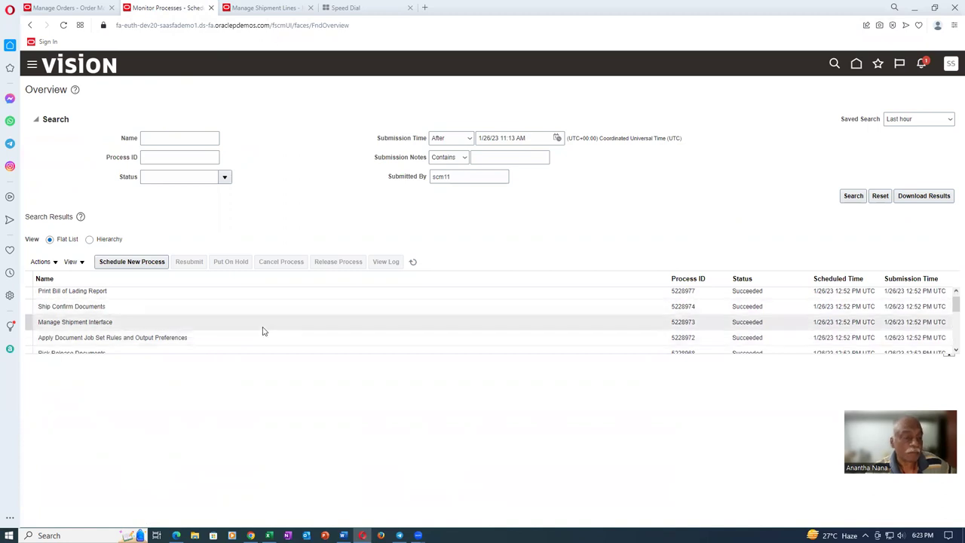
scroll(263, 330, "up", 1)
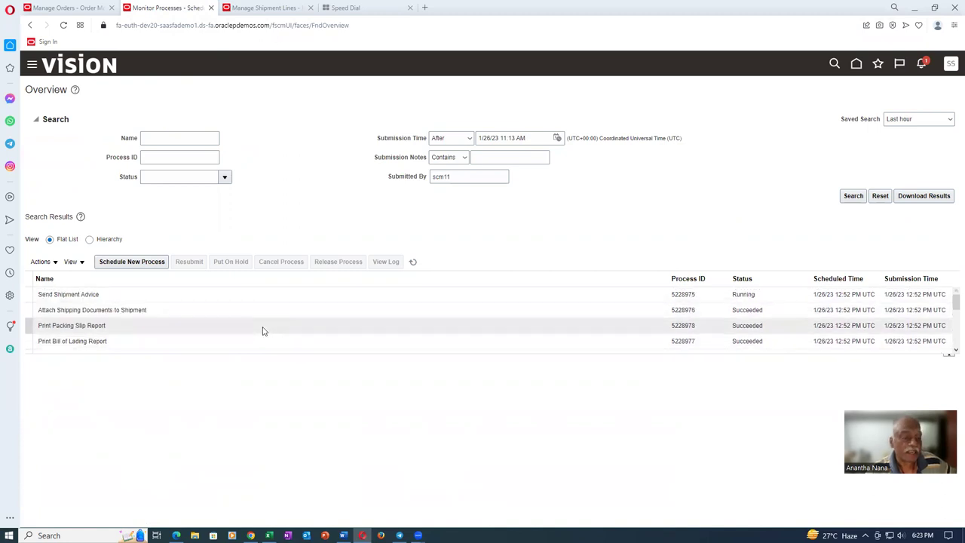
left_click(412, 263)
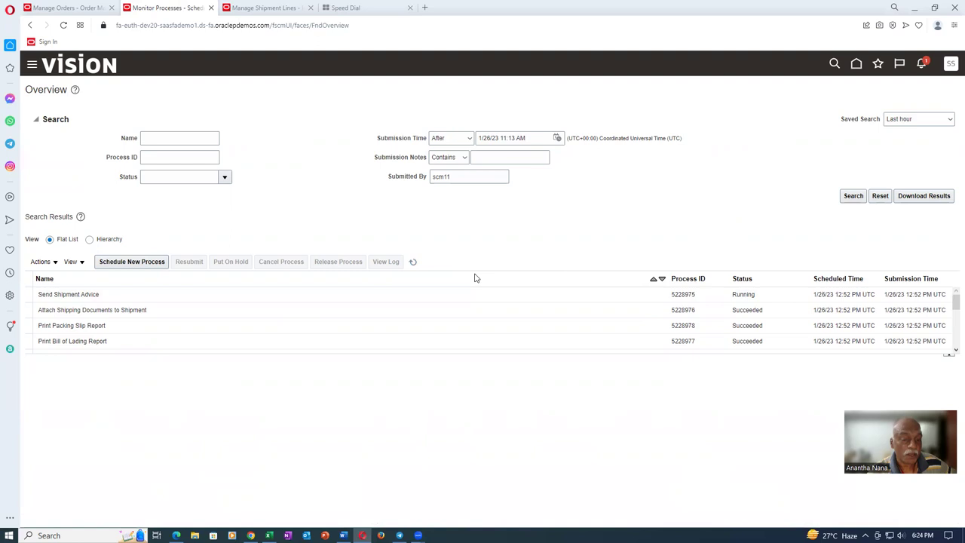
scroll(214, 320, "down", 2)
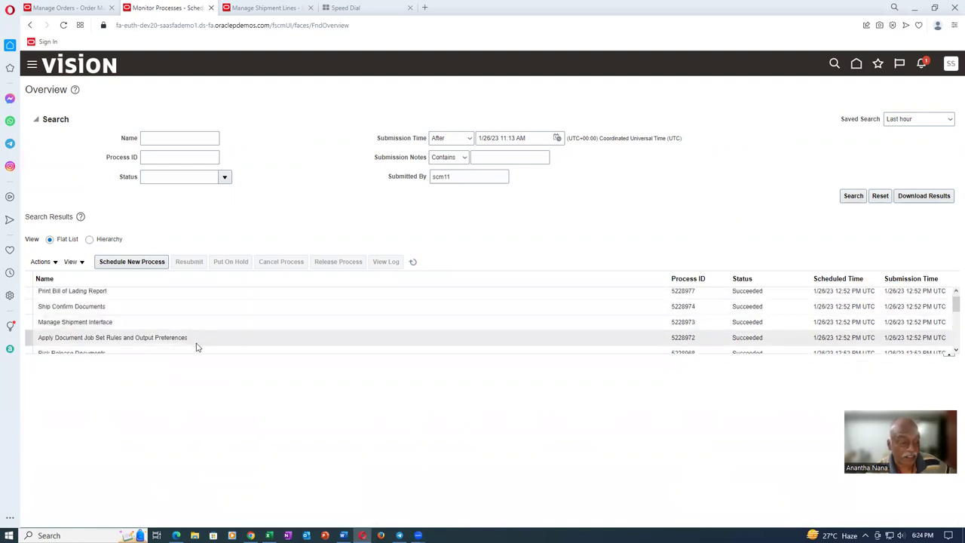
scroll(198, 344, "down", 3)
scroll(222, 328, "up", 5)
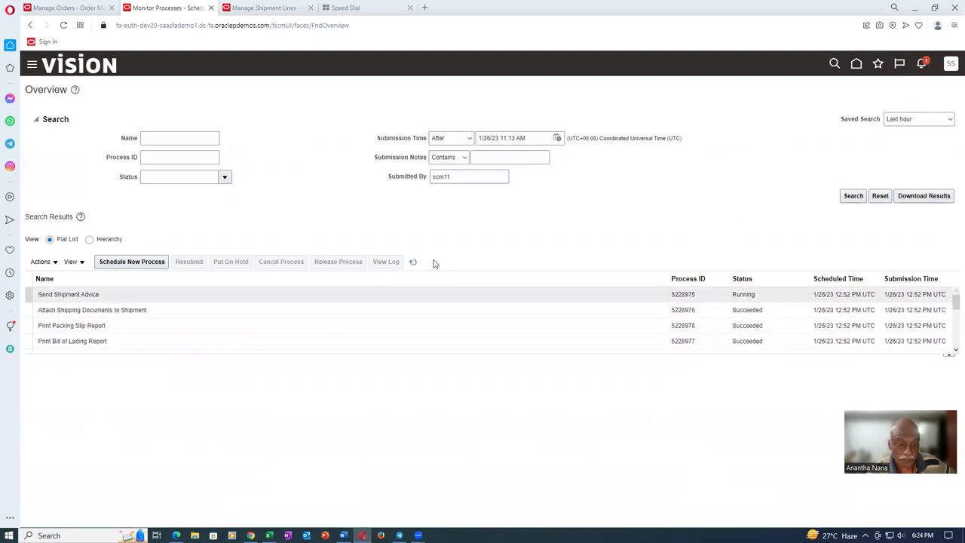
left_click(415, 263)
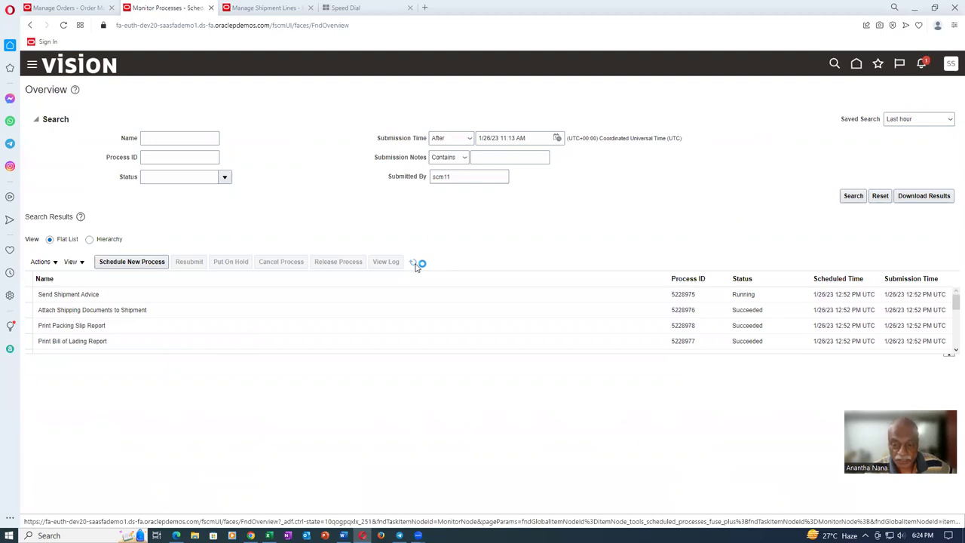
left_click(414, 264)
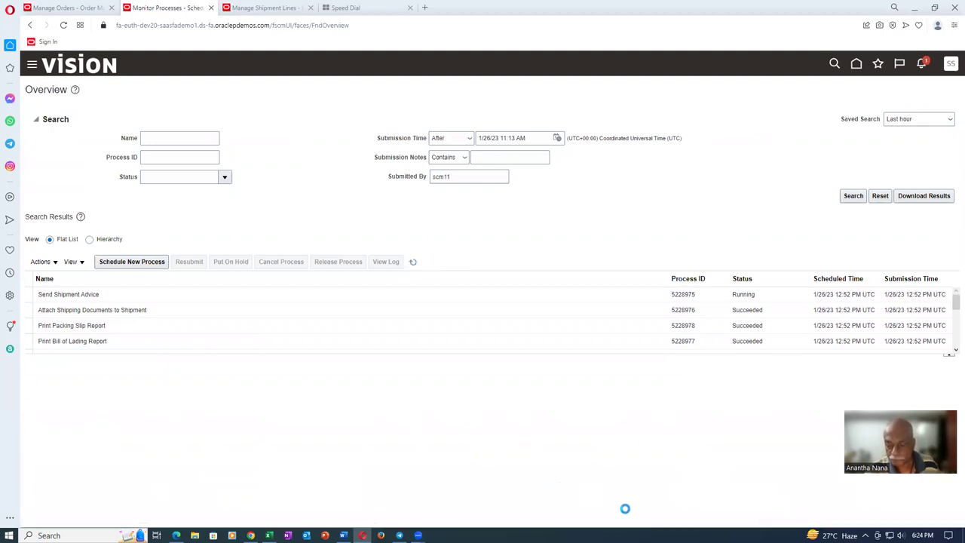
- Close the shipment lines page and open Manage Item Quantities from the Inventory tasks
key("ctrl+Tab")
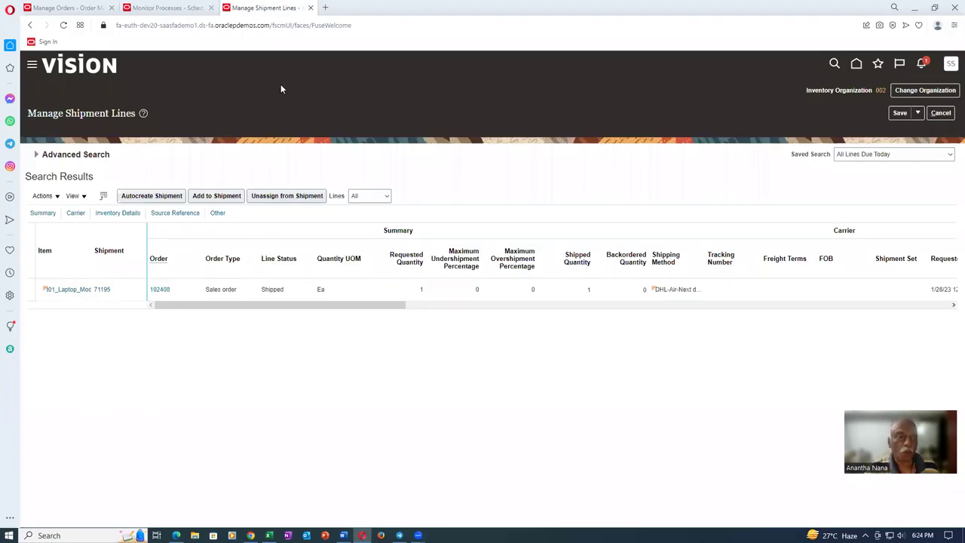
left_click(941, 113)
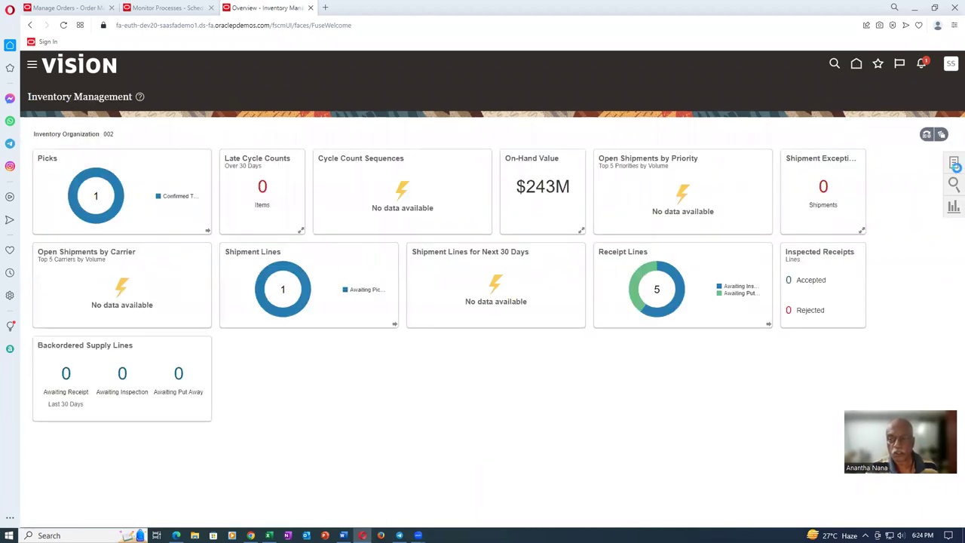
left_click(954, 165)
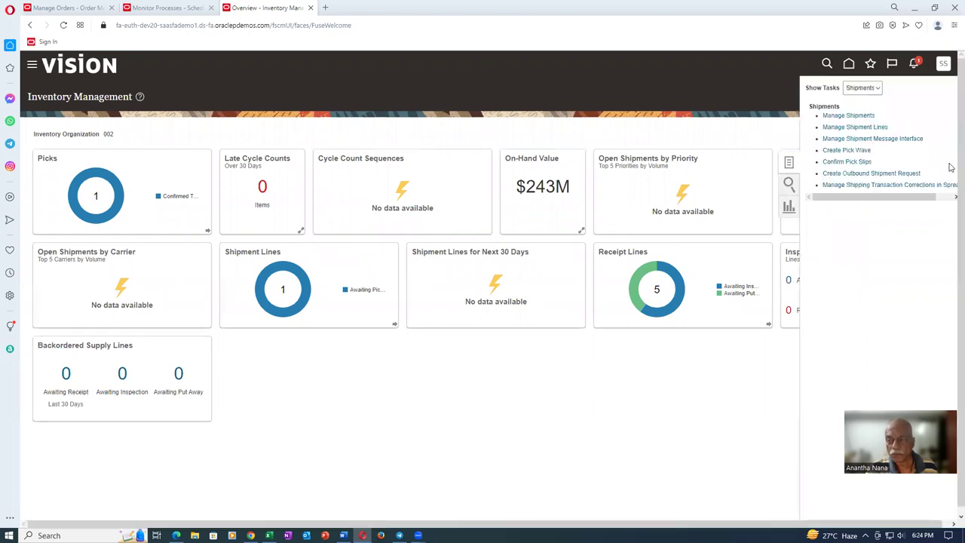
left_click(875, 88)
left_click(866, 98)
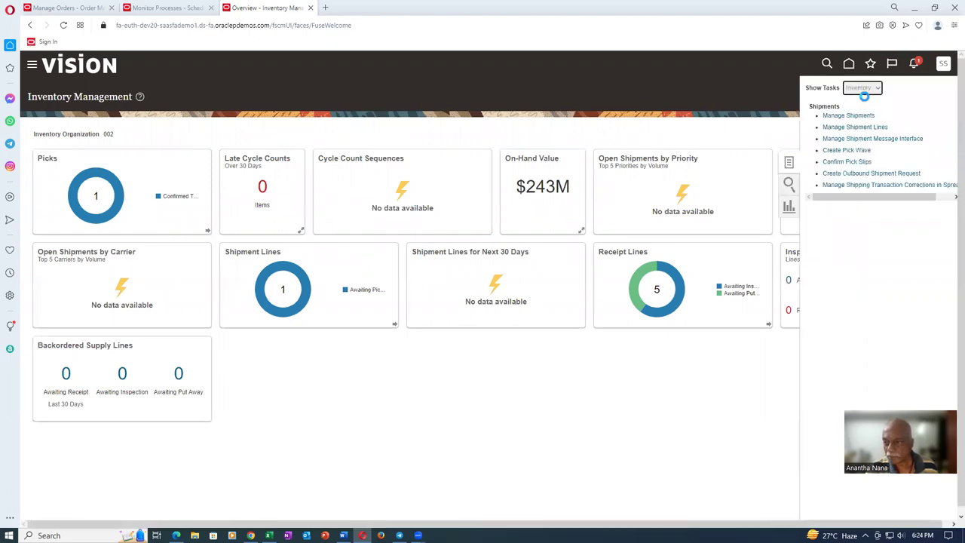
left_click(886, 113)
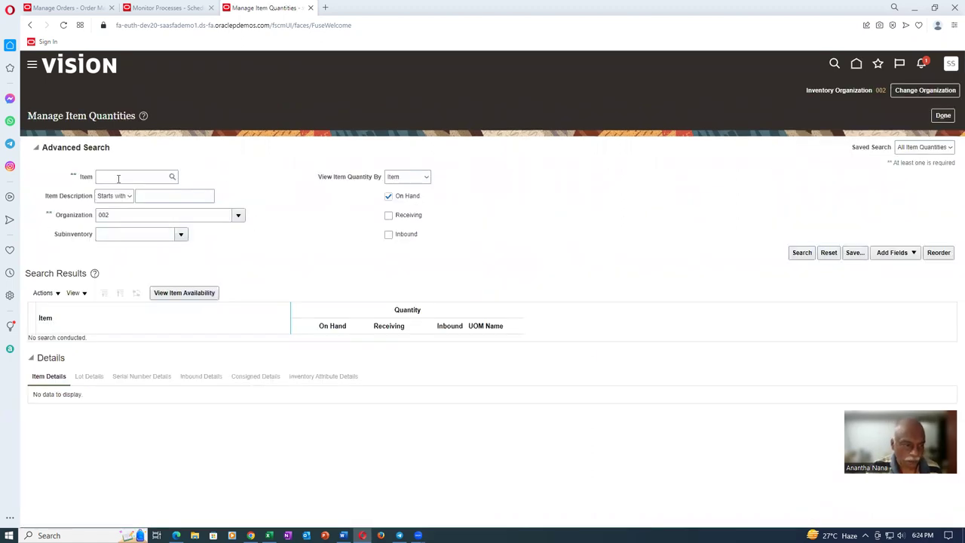
- Search organization 002 for the on-hand quantity of item t01_Laptop_Model*170
left_click(107, 177)
type("101")
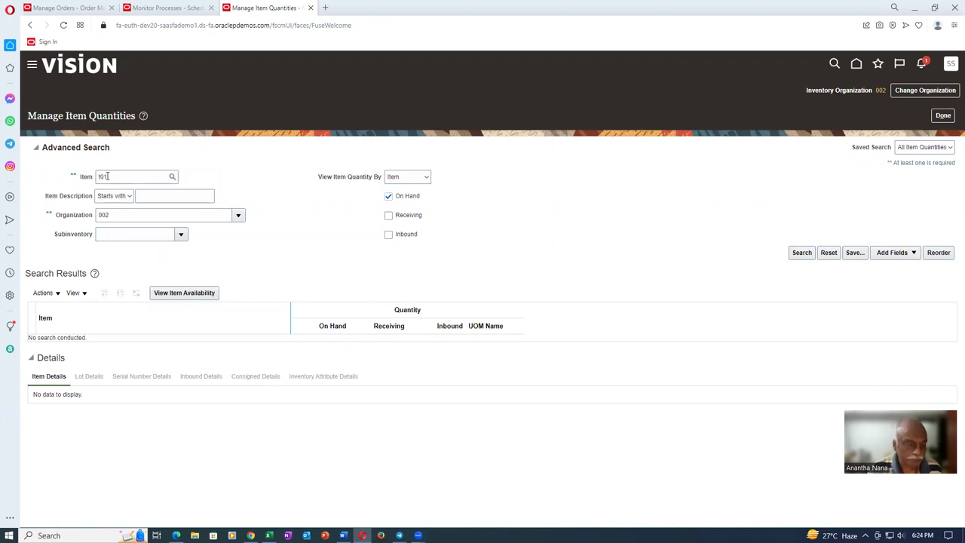
key("Tab")
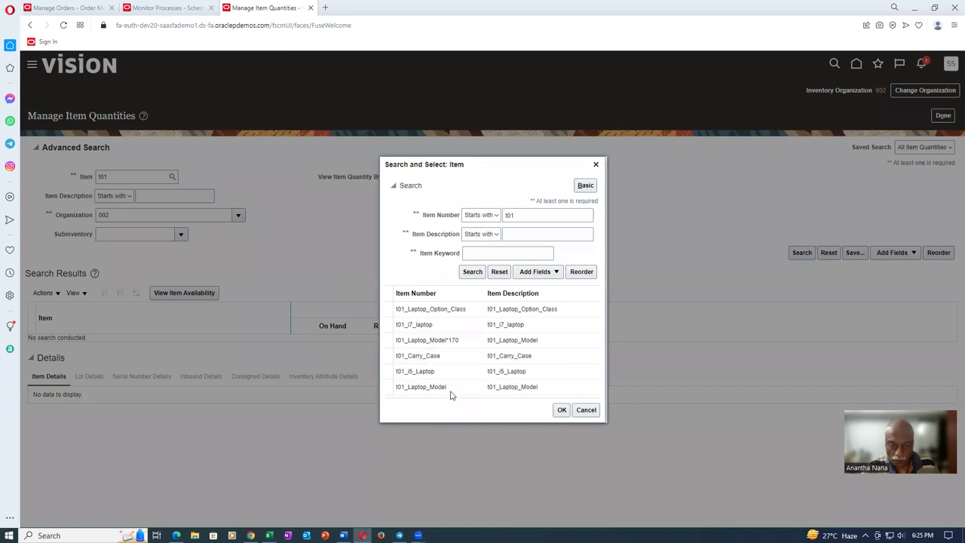
left_click(472, 341)
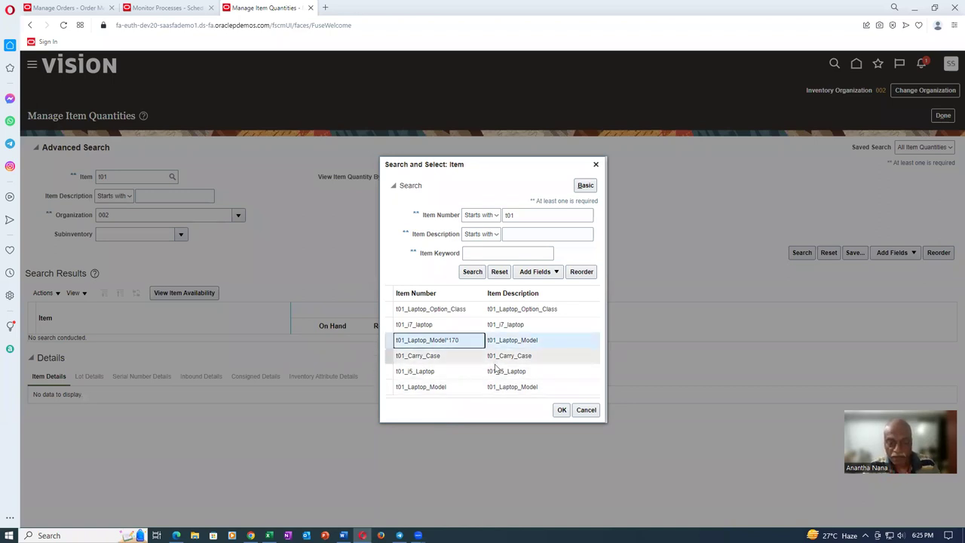
left_click(560, 414)
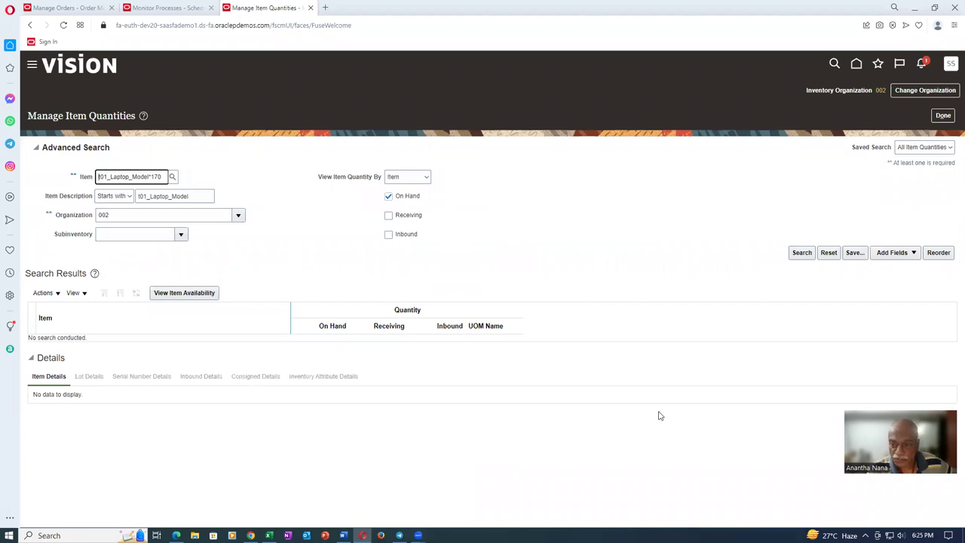
left_click(803, 255)
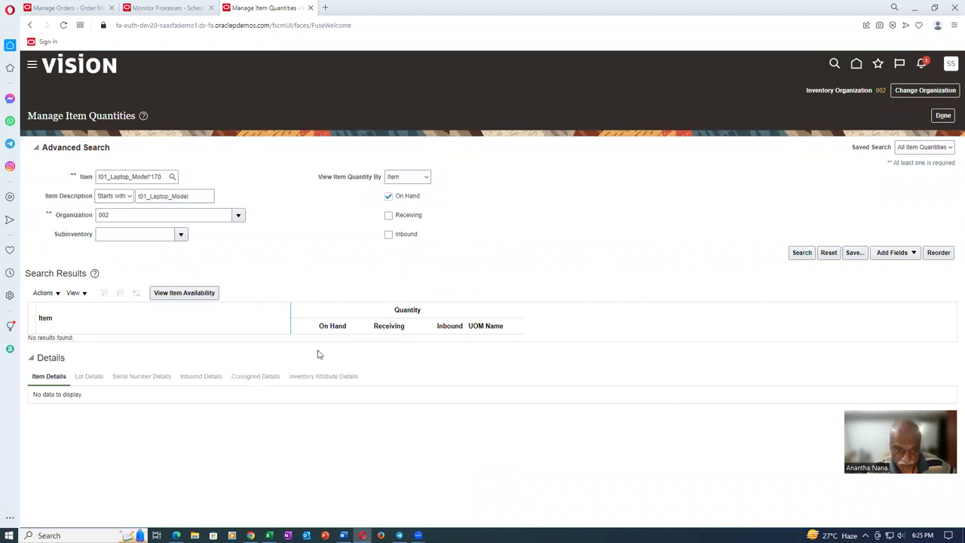
- Refresh the scheduled processes to recheck Send Shipment Advice, and return to the item quantities page
left_click(178, 10)
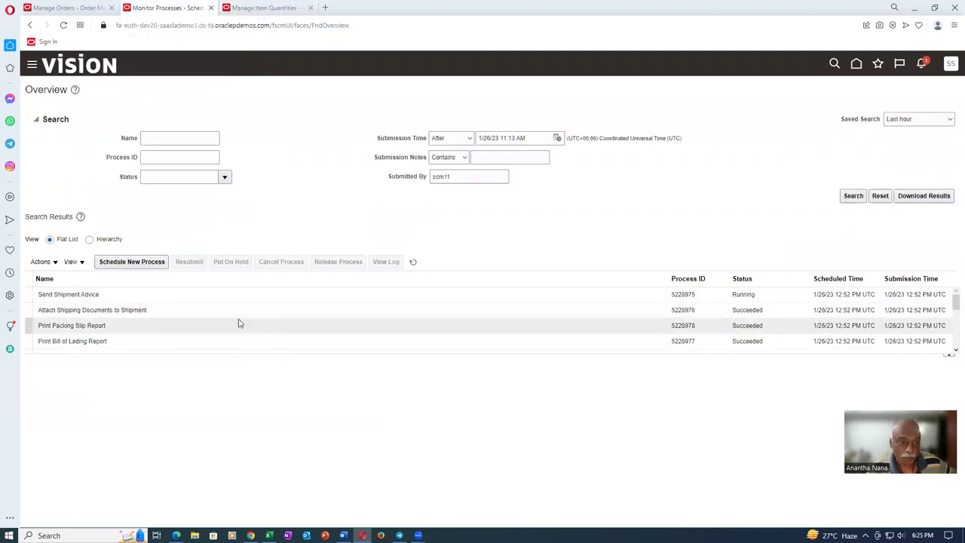
left_click(413, 264)
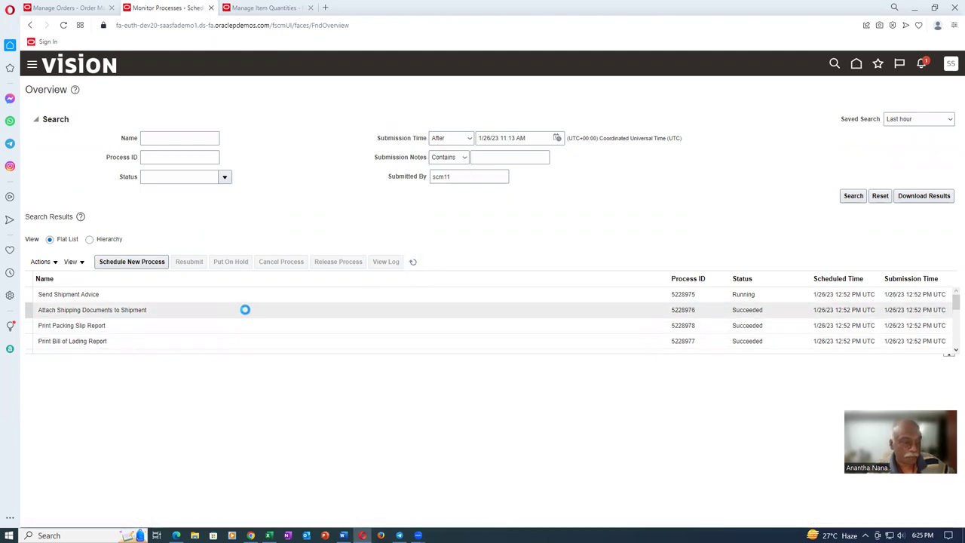
left_click(277, 7)
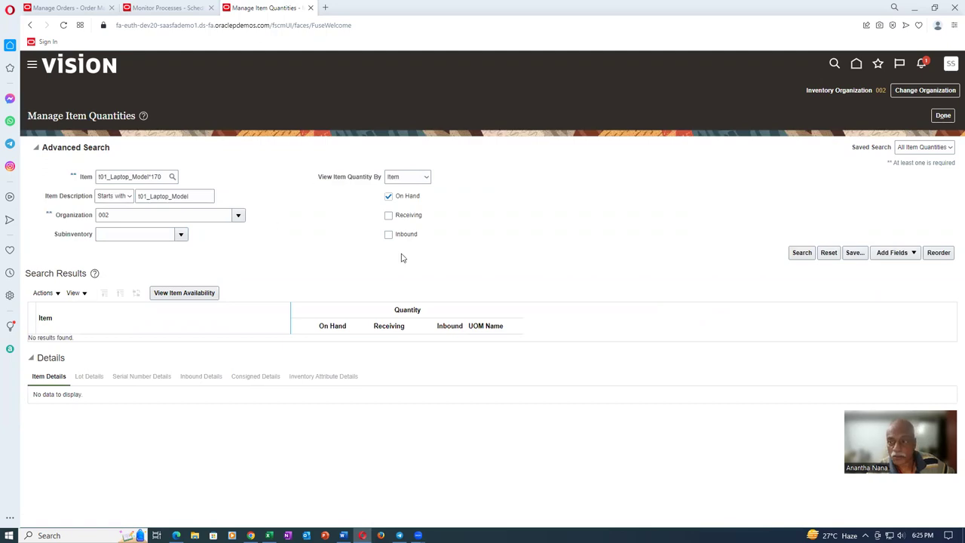
- Close the item quantities, search the completed transactions in organization 002 for t01_Laptop_Model*170, and select its sales order transaction from the Completed subinventory
left_click(944, 115)
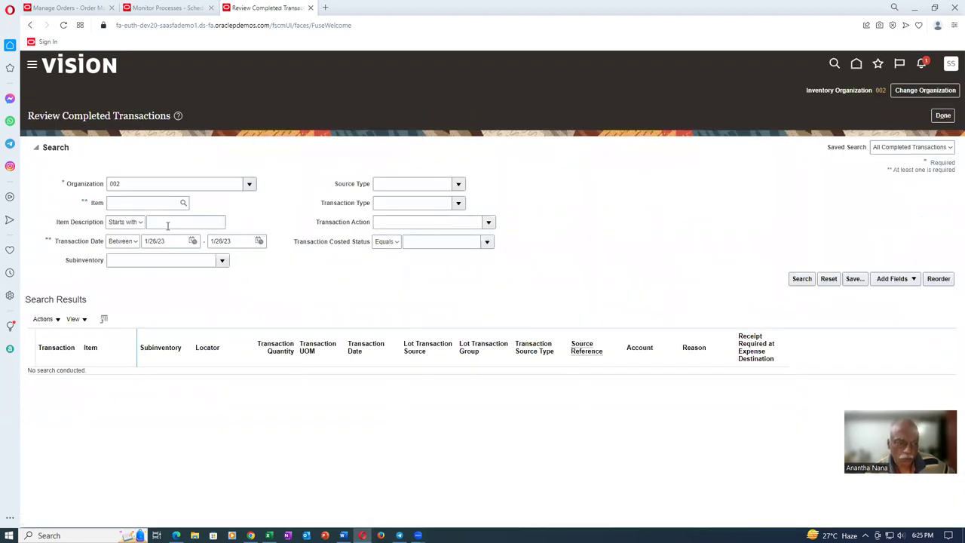
left_click(158, 203)
type("t01")
key("Tab")
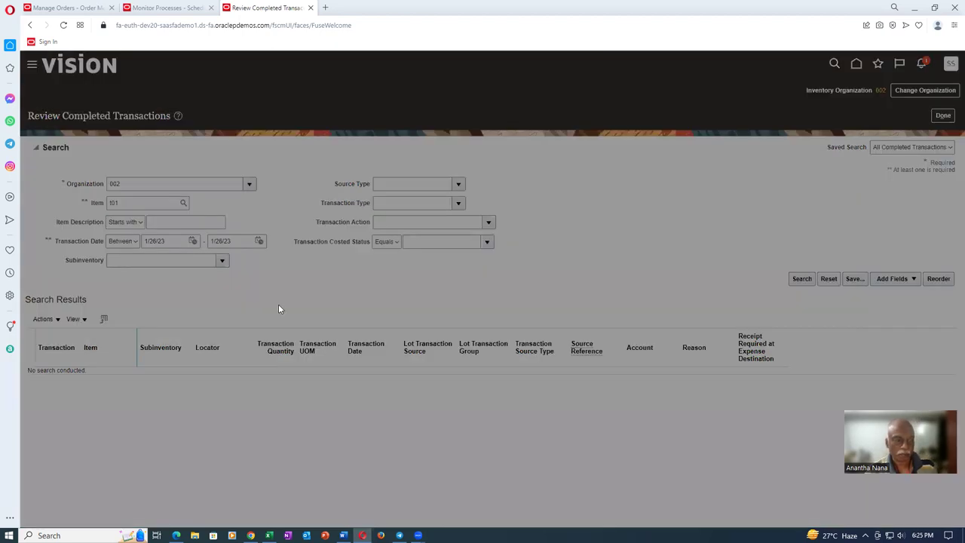
left_click(437, 324)
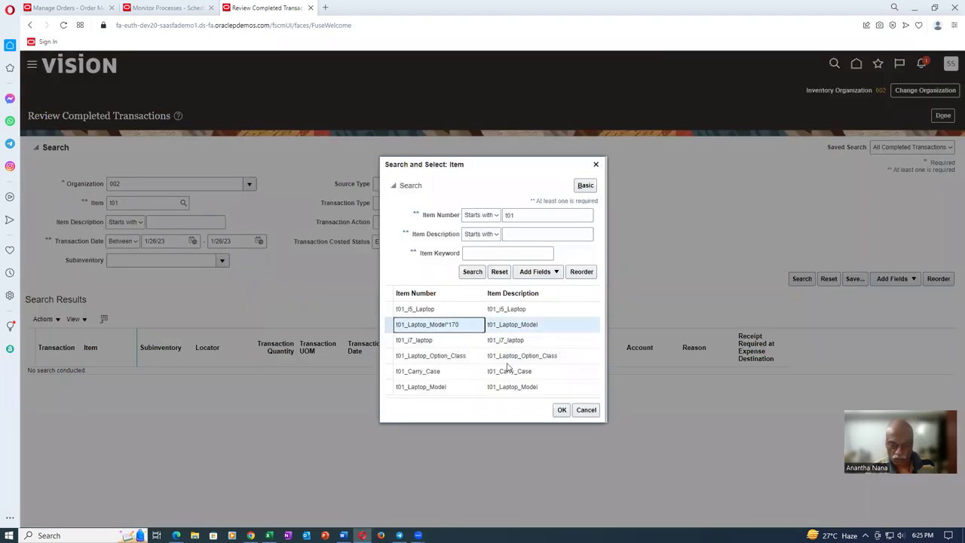
left_click(560, 410)
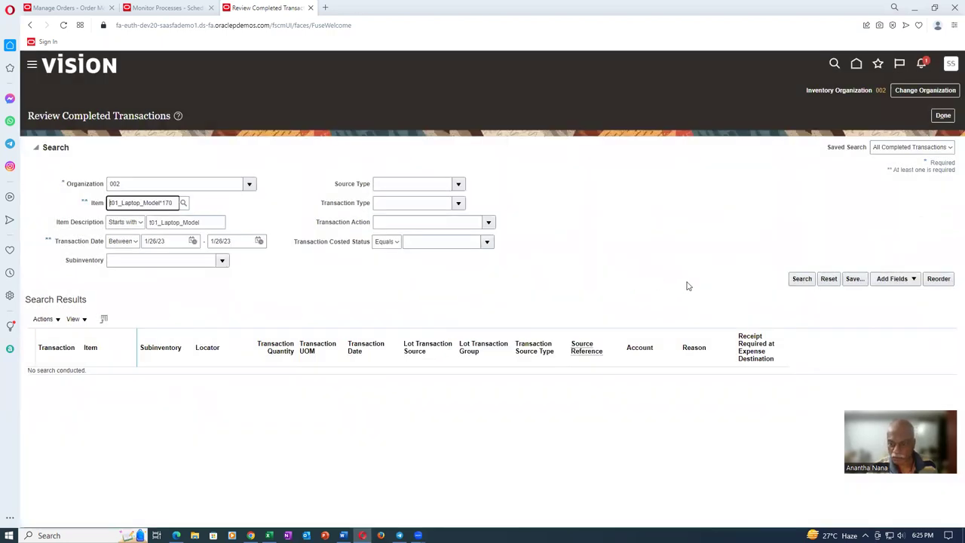
left_click(802, 279)
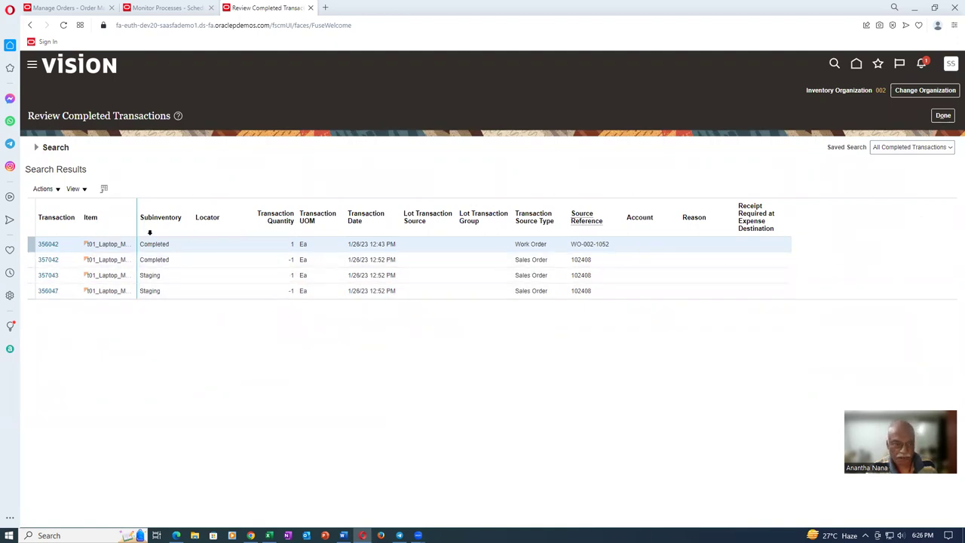
left_click(221, 260)
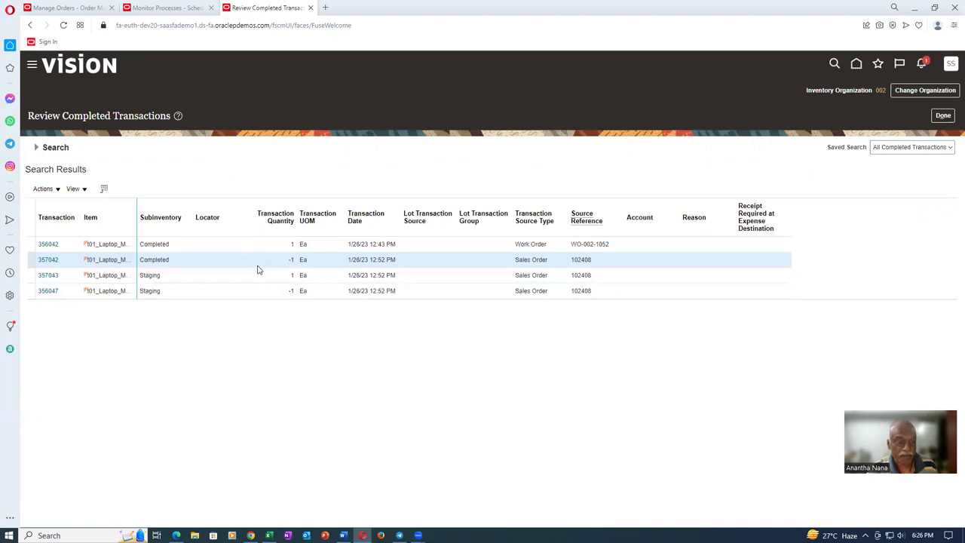
- Select the two Staging sales order transactions in turn, and refresh the scheduled processes to recheck Send Shipment Advice
left_click(243, 279)
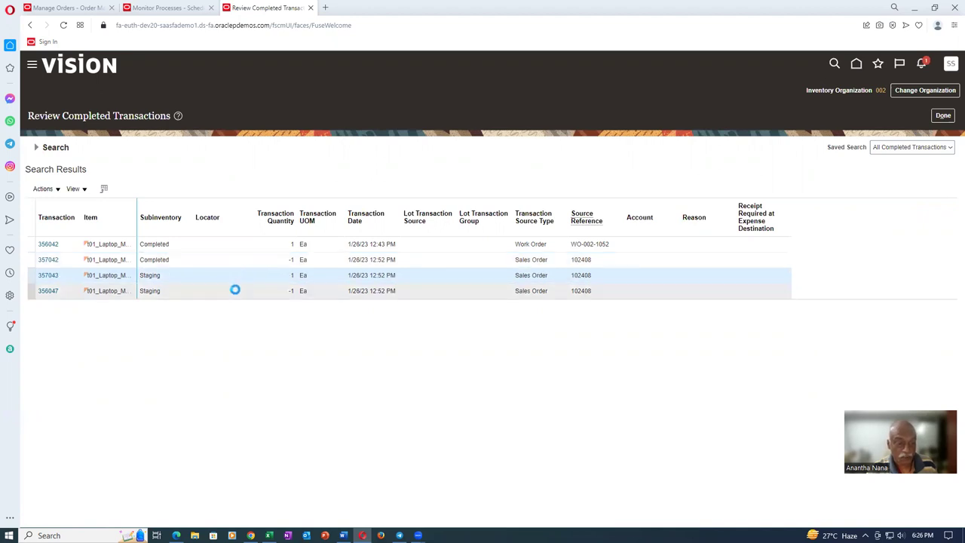
left_click(234, 290)
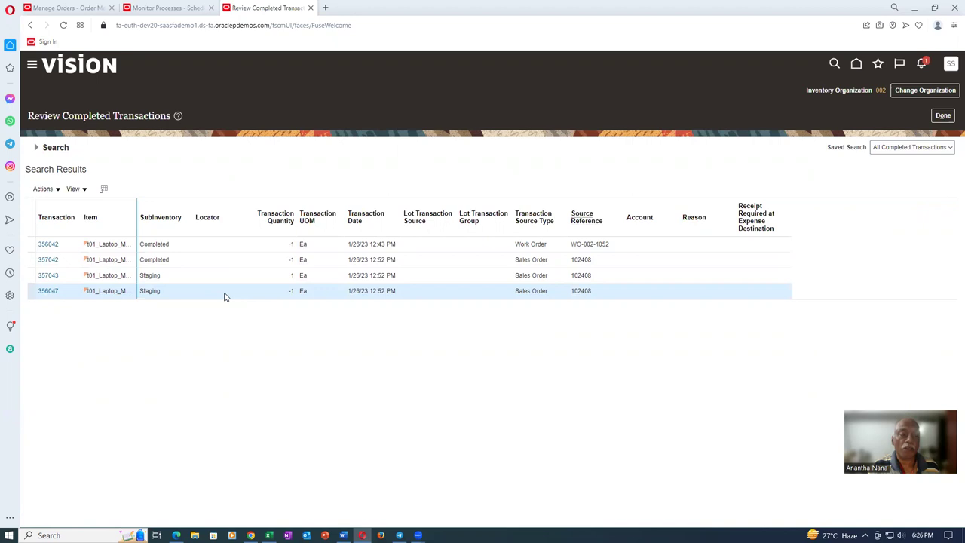
left_click(180, 9)
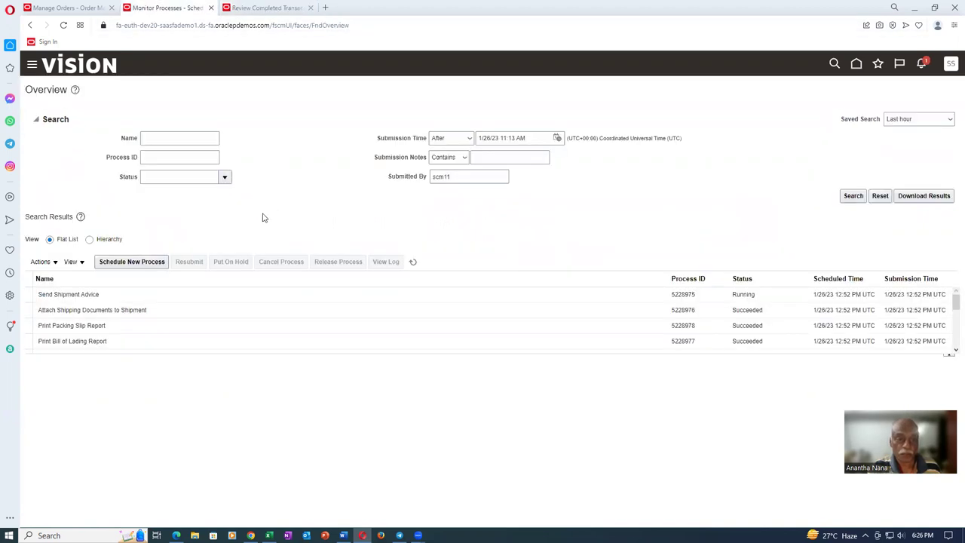
left_click(413, 263)
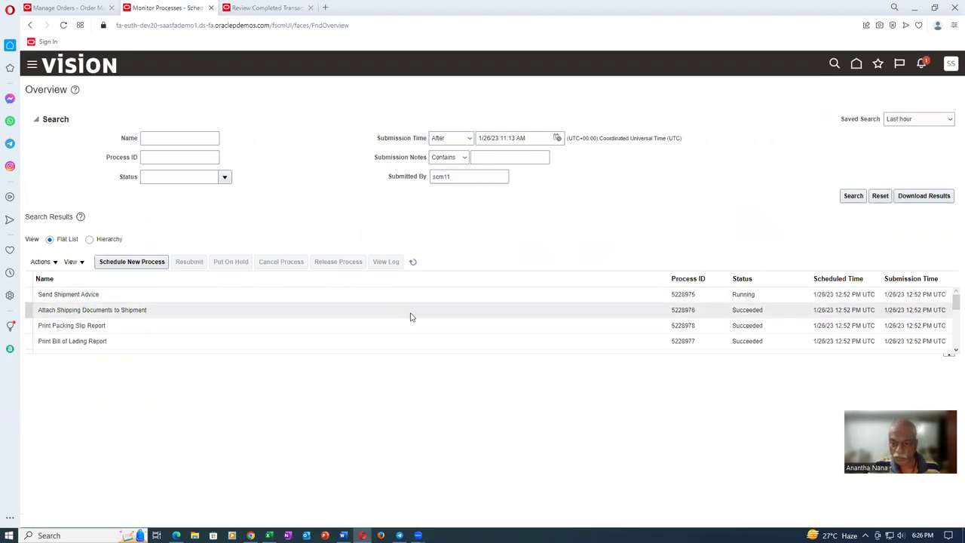
- Refresh the laptop order's orchestration process in Manage Orders and open the back-to-back supply order from its fulfillment line
left_click(71, 7)
left_click(901, 87)
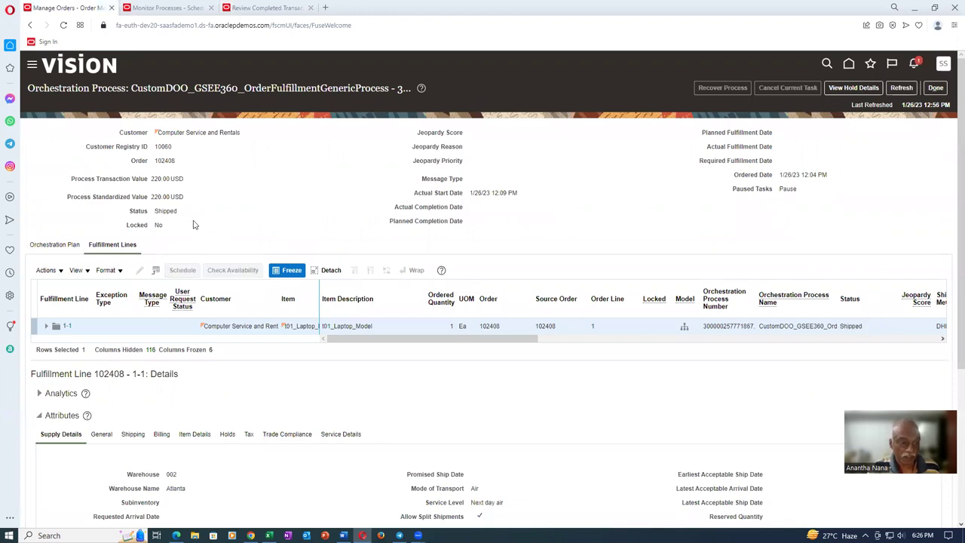
scroll(208, 244, "down", 5)
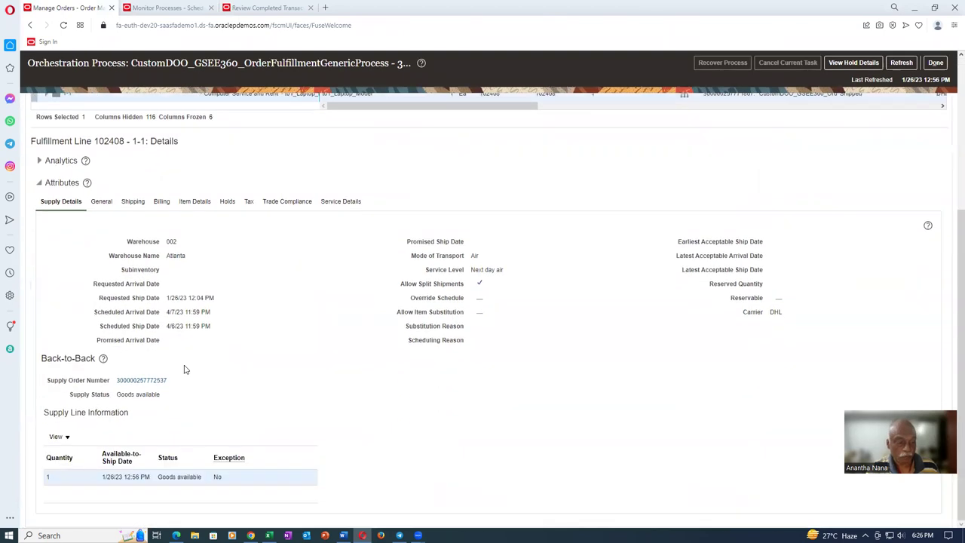
left_click(154, 380)
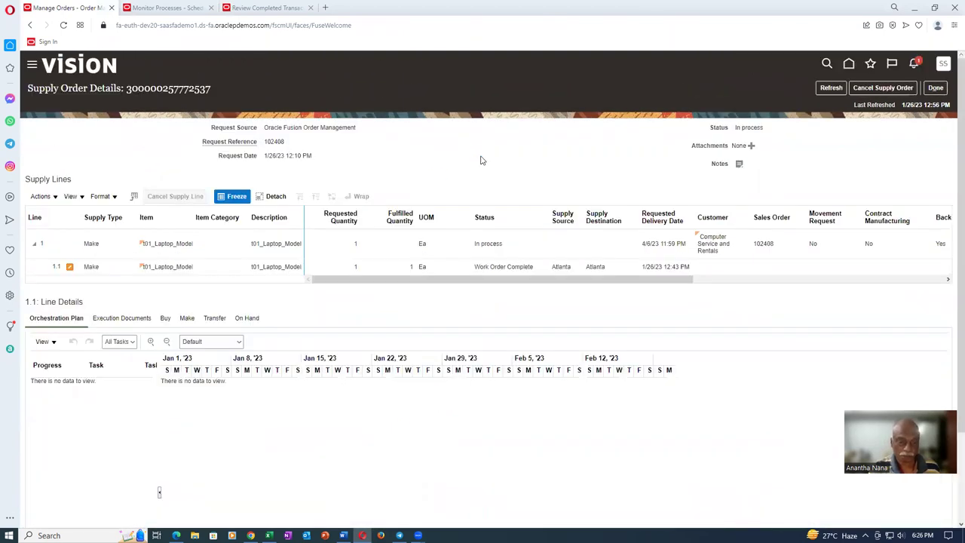
- Refresh the supply order, check the orchestration plan of supply line 1.1, and close the supply order details
left_click(831, 88)
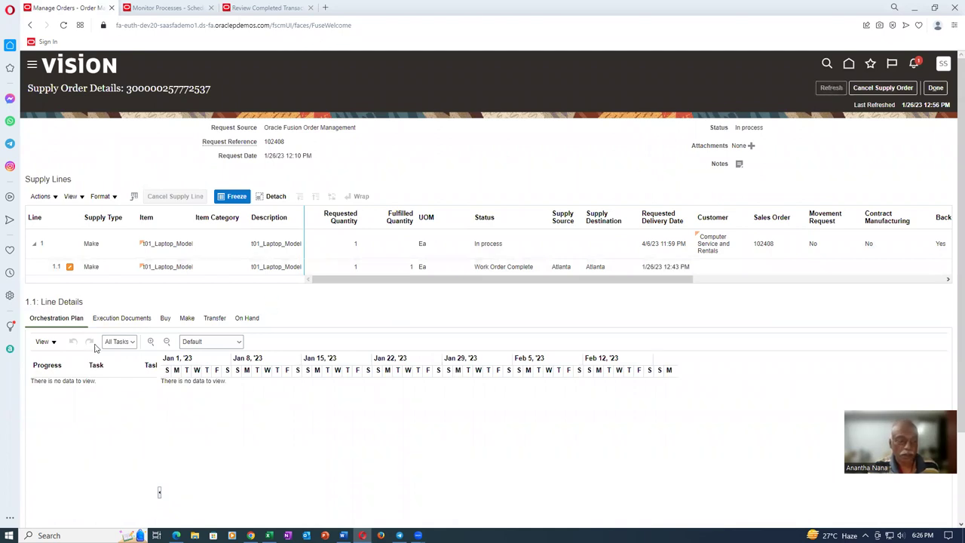
left_click(124, 265)
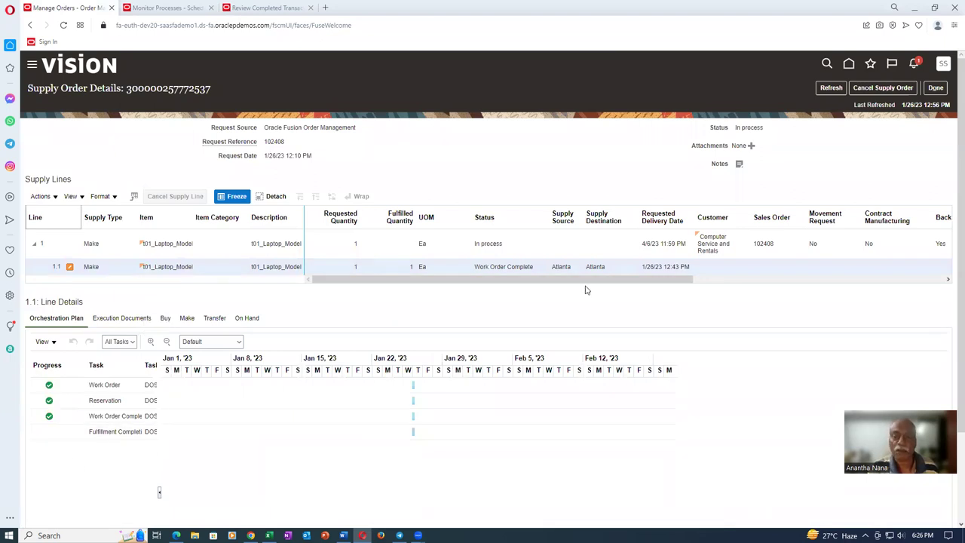
left_click(838, 88)
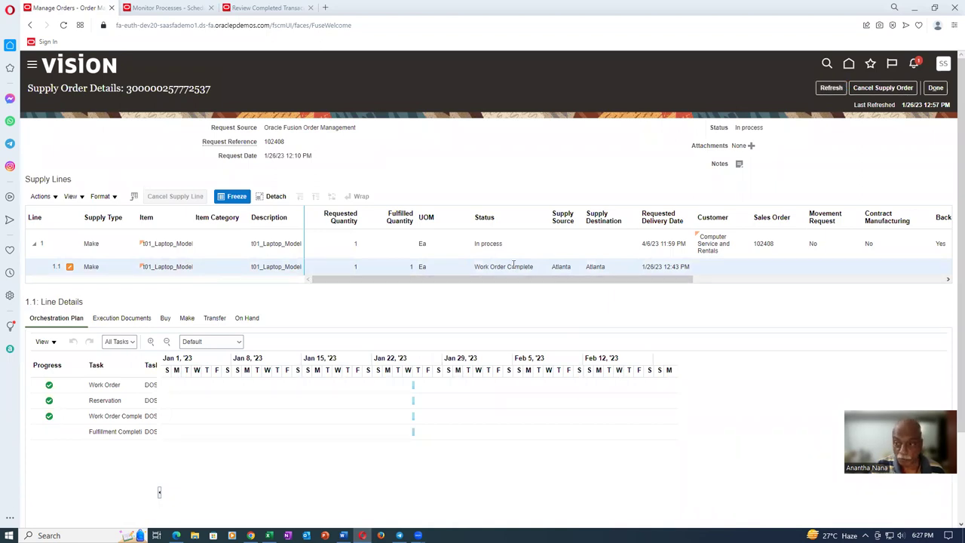
left_click(936, 88)
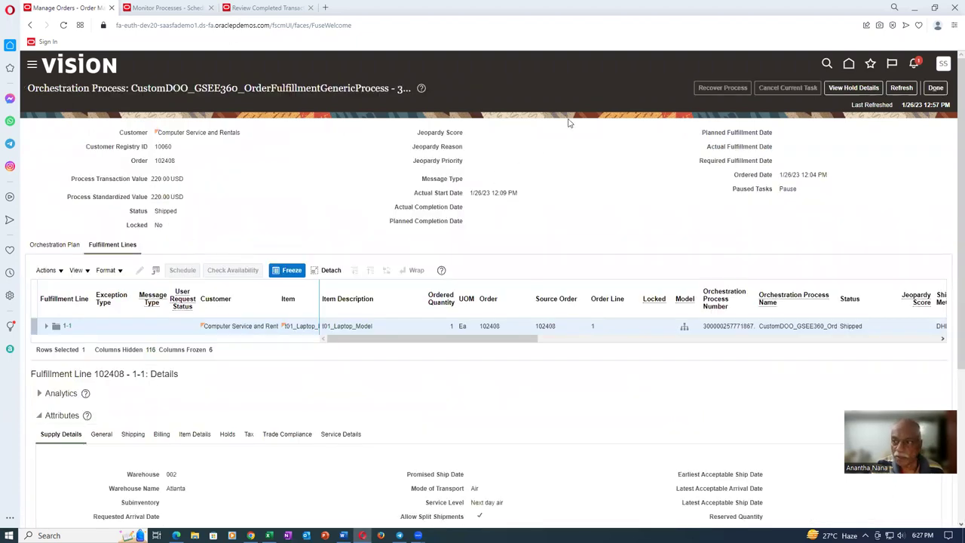
- Show the order's orchestration plan and refresh it repeatedly to check the progress of the shipping and invoice tasks
left_click(908, 89)
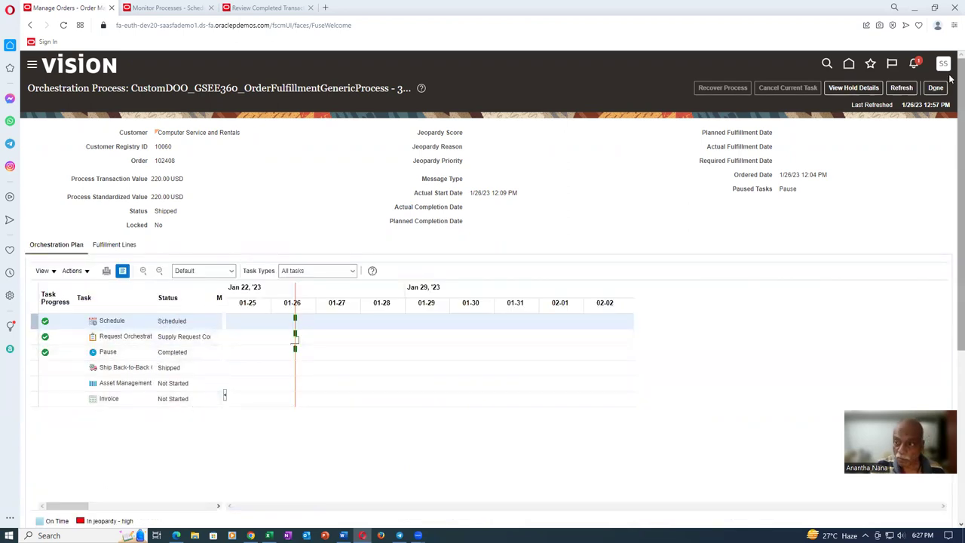
left_click(905, 88)
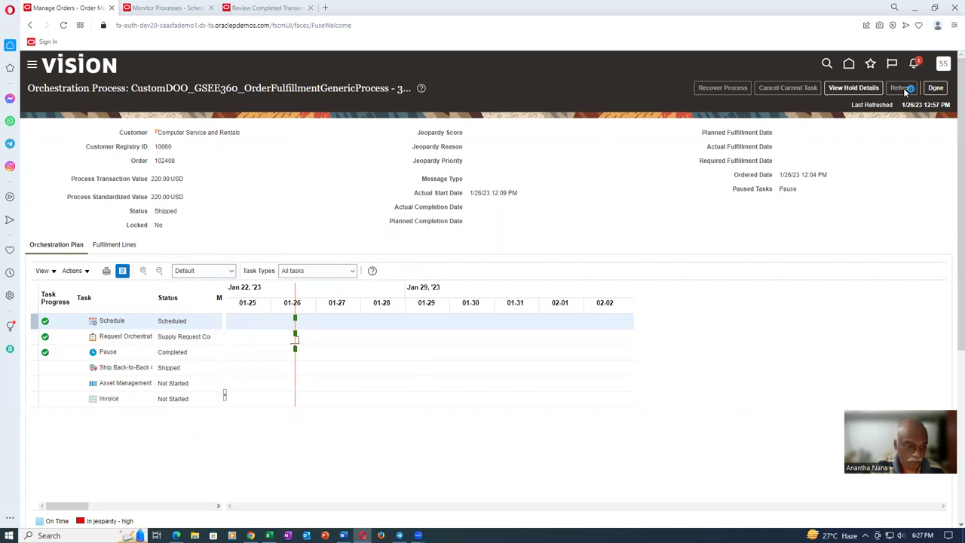
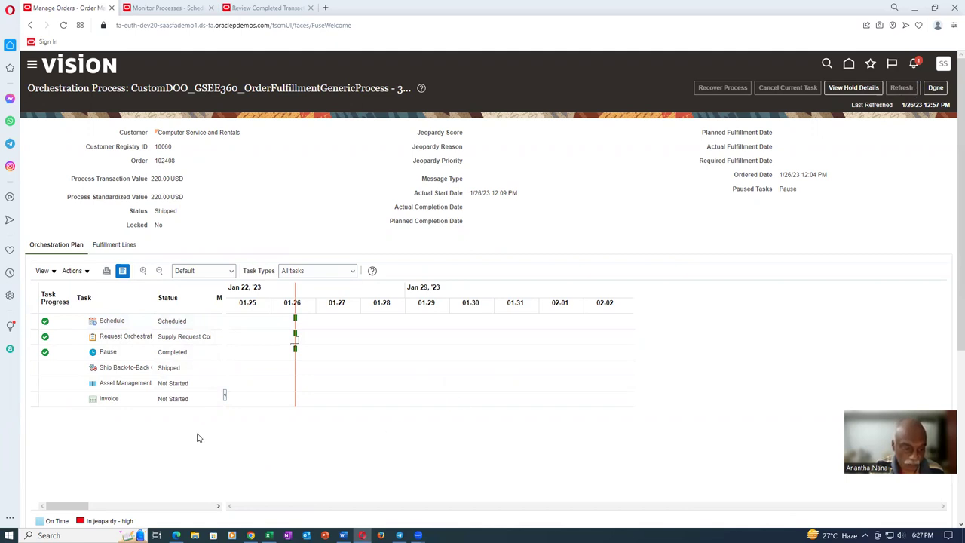
left_click(896, 90)
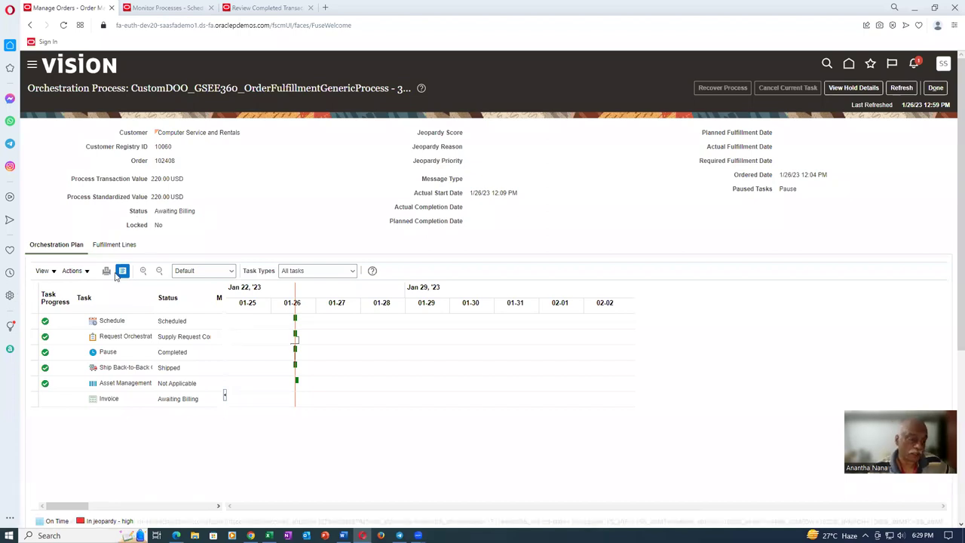
- Return to the order's fulfillment lines and reopen the back-to-back supply order from the supply details
left_click(121, 245)
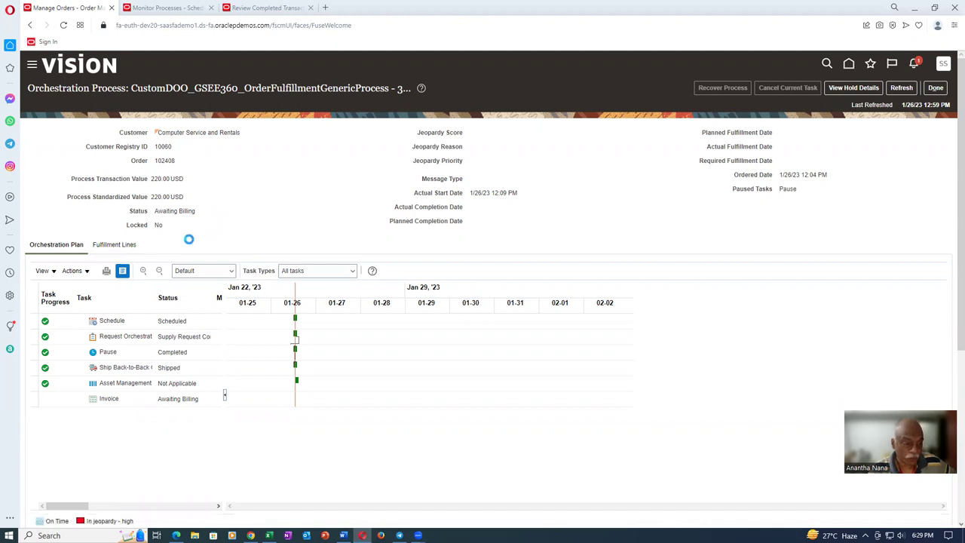
scroll(190, 244, "down", 3)
scroll(191, 244, "down", 1)
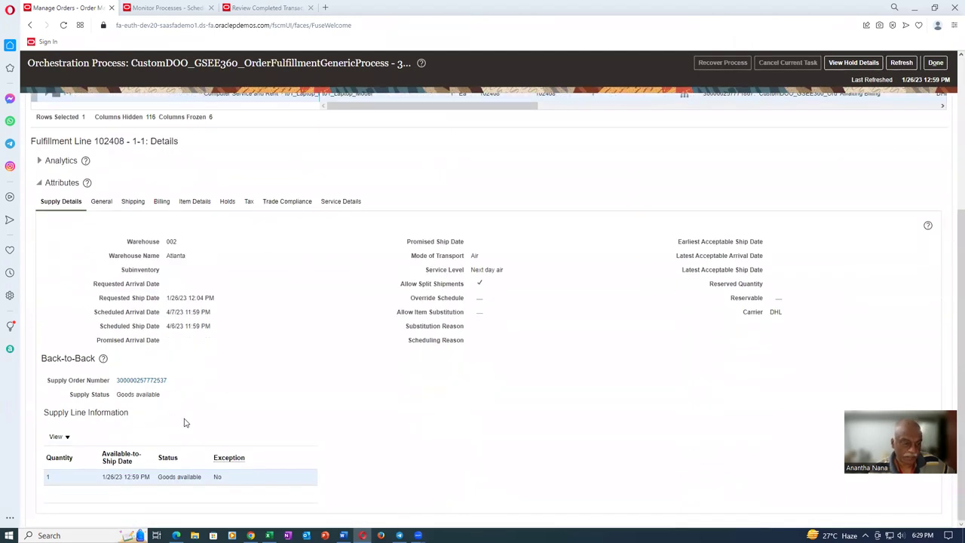
left_click(141, 380)
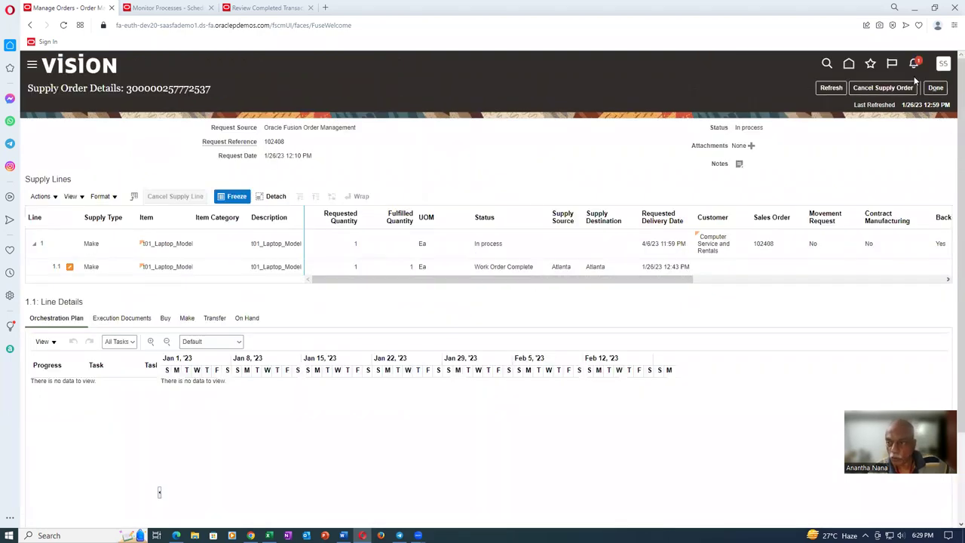
- Recheck the tasks of supply line 1.1 after refreshing the supply order, and go back to the fulfillment lines
left_click(832, 87)
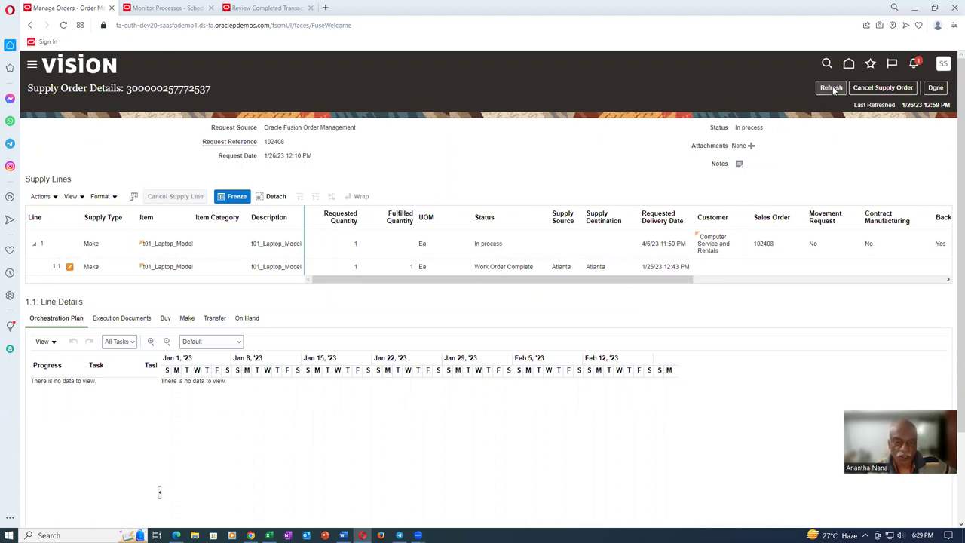
left_click(185, 268)
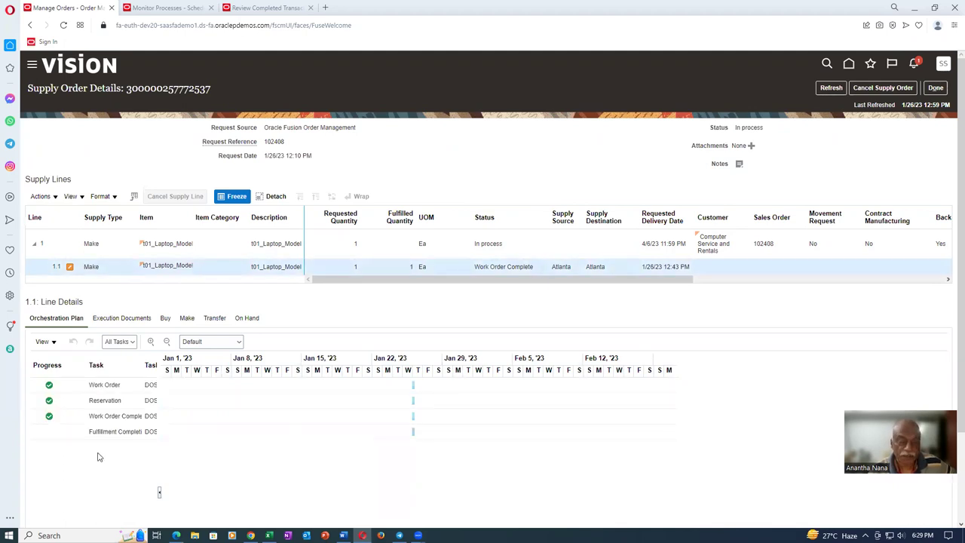
left_click(833, 89)
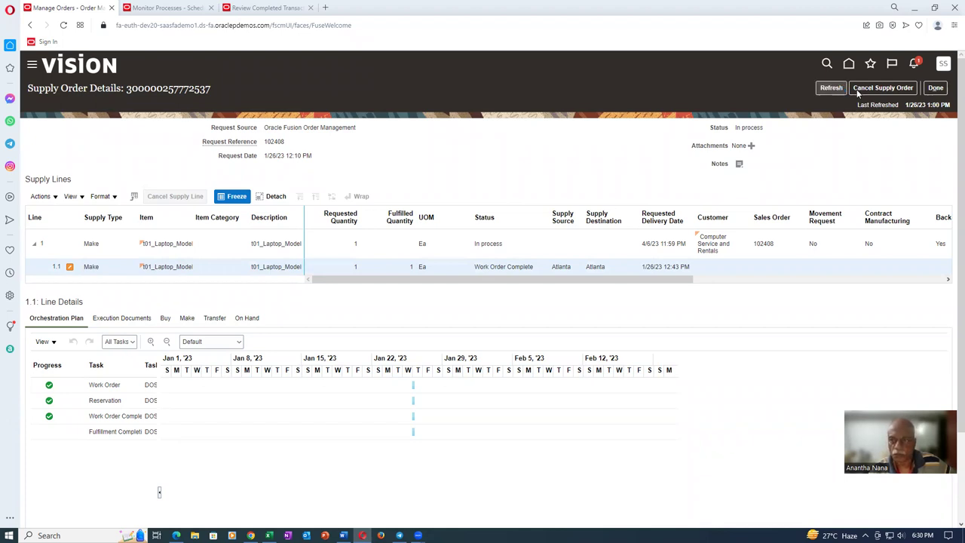
left_click(936, 87)
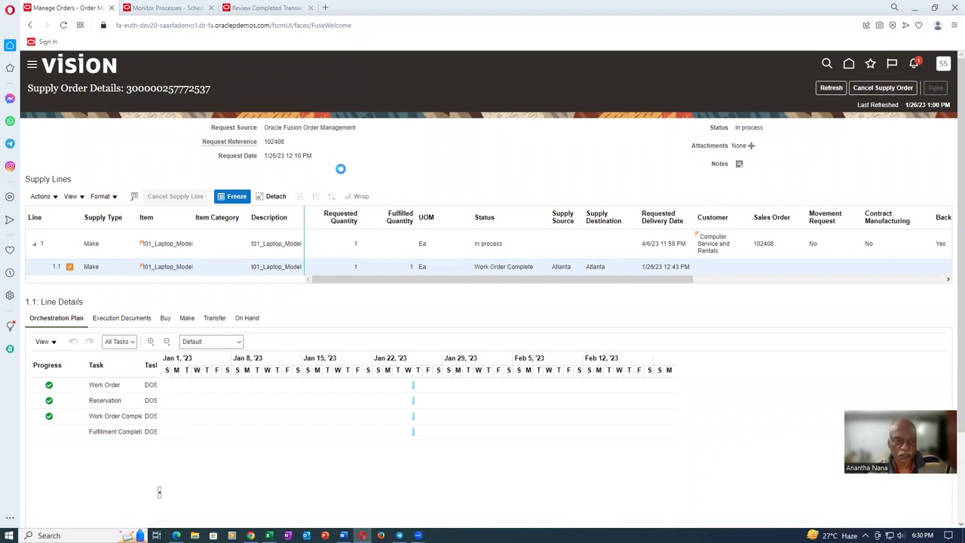
scroll(169, 347, "down", 1)
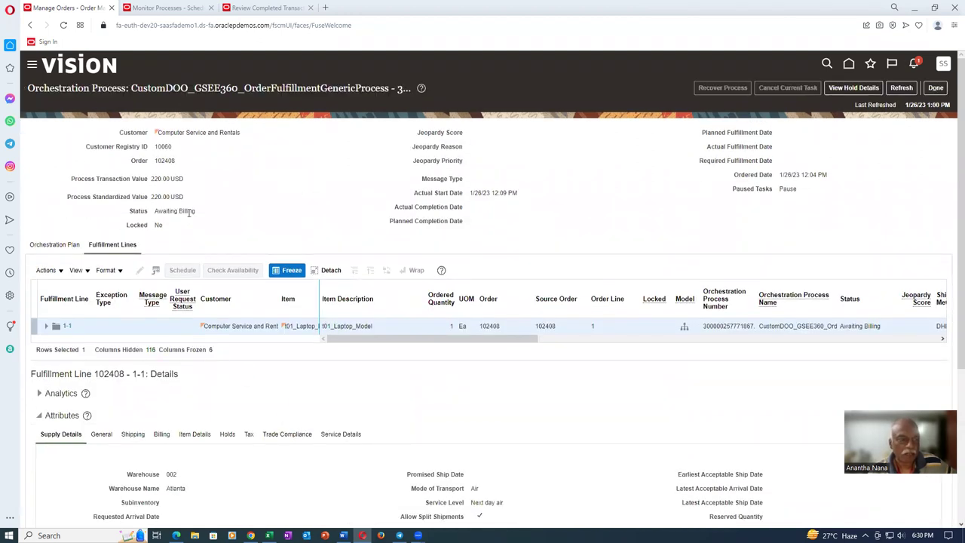
- In the scheduled processes, start a new Import AutoInvoice job and open its process details
left_click(160, 7)
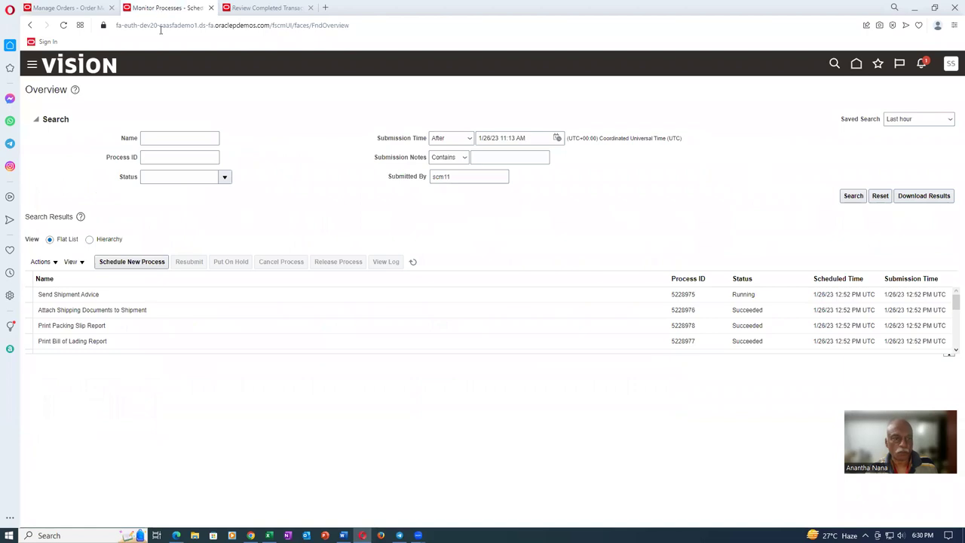
left_click(133, 262)
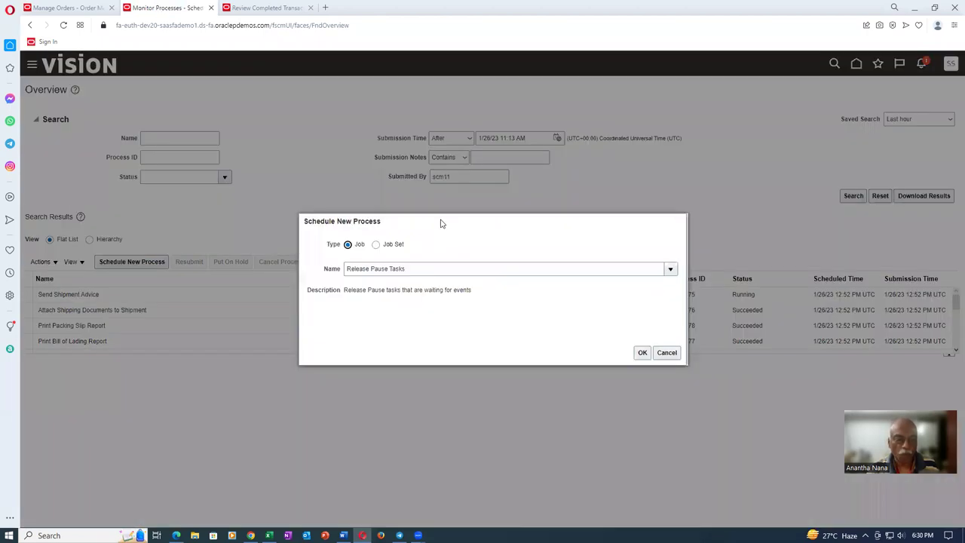
triple_click(431, 270)
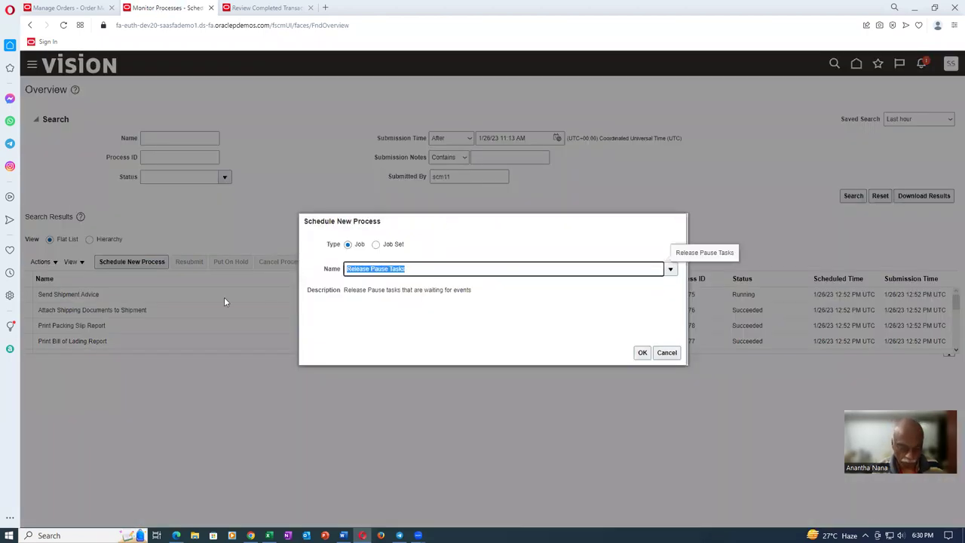
type("Import a")
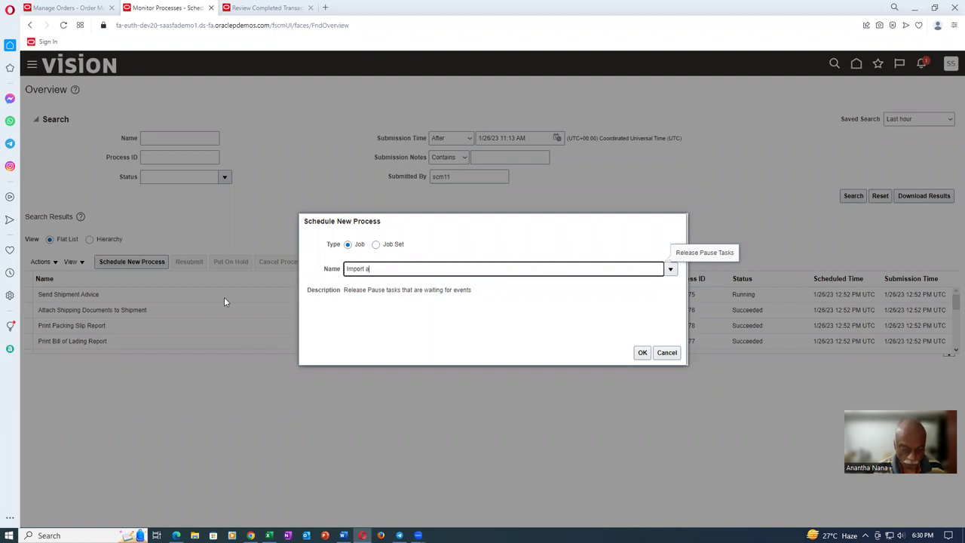
type("uto")
key("Tab")
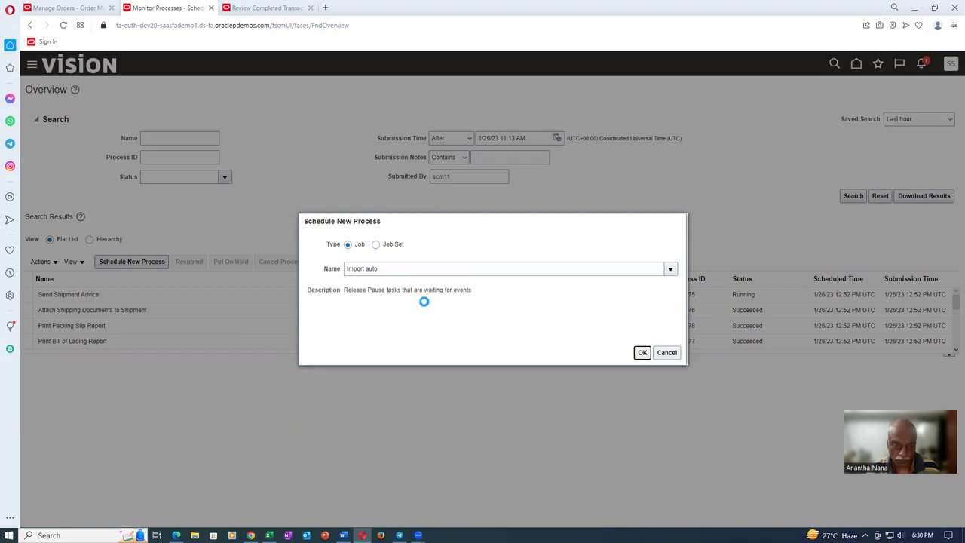
left_click(400, 315)
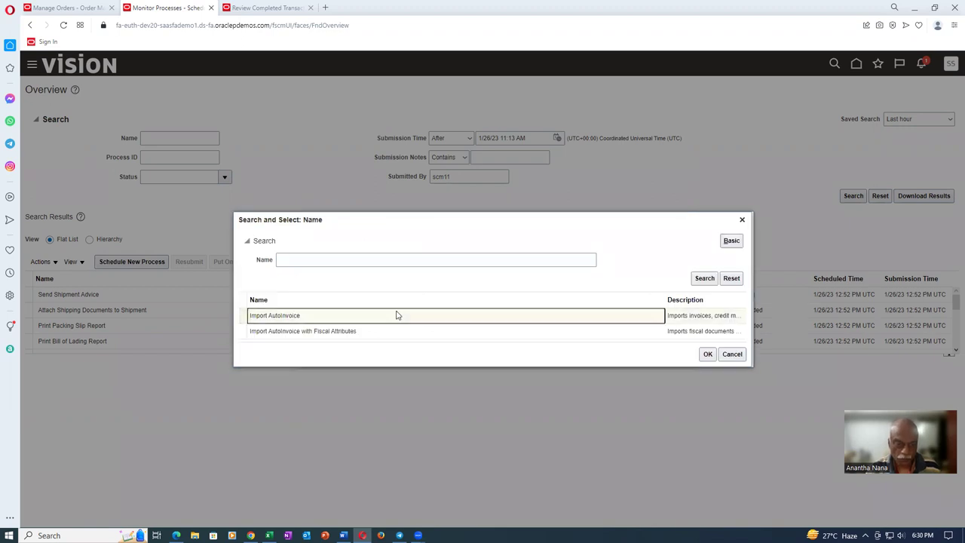
left_click(707, 353)
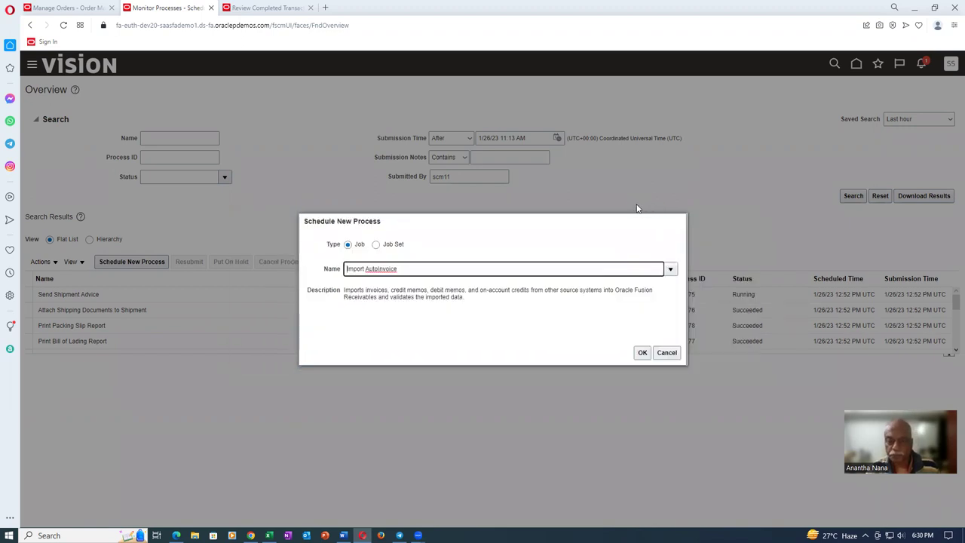
left_click(643, 352)
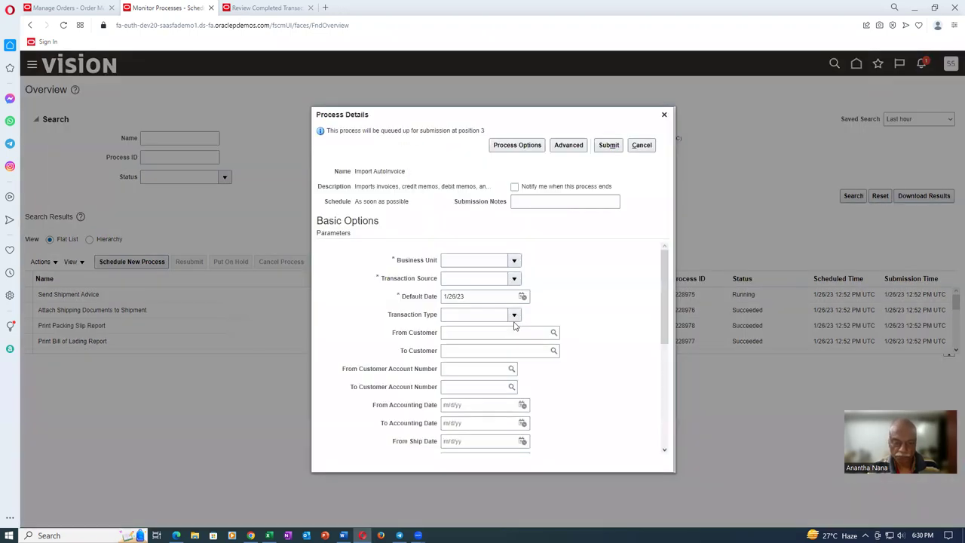
- Set the business unit to US1 Business Unit and the transaction source to Distributed Order Orchestration for the Import AutoInvoice job
left_click(447, 261)
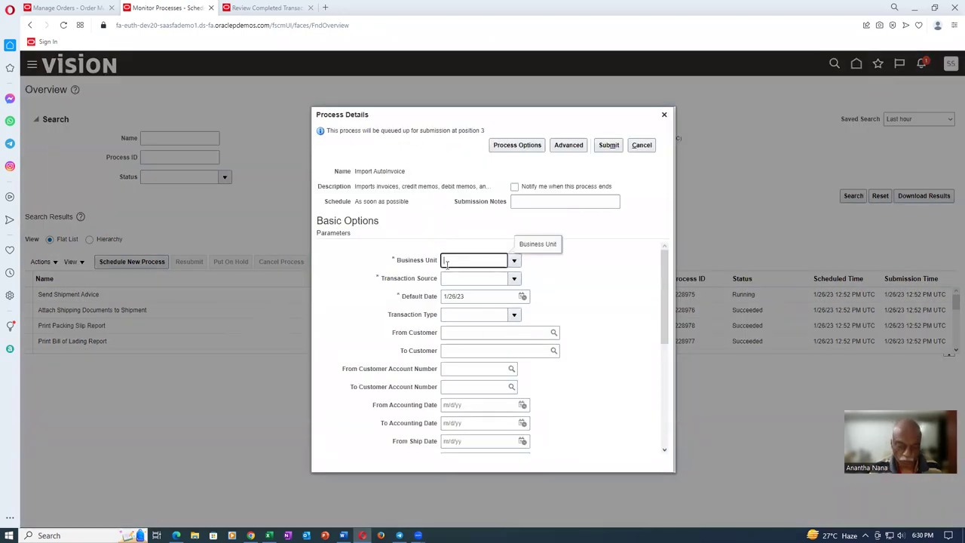
type("US1")
key("Tab")
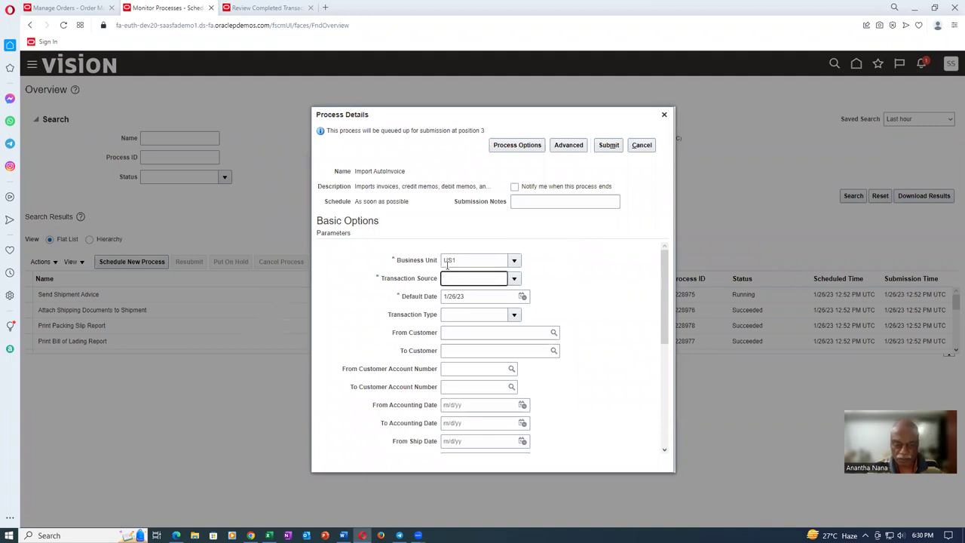
left_click(514, 279)
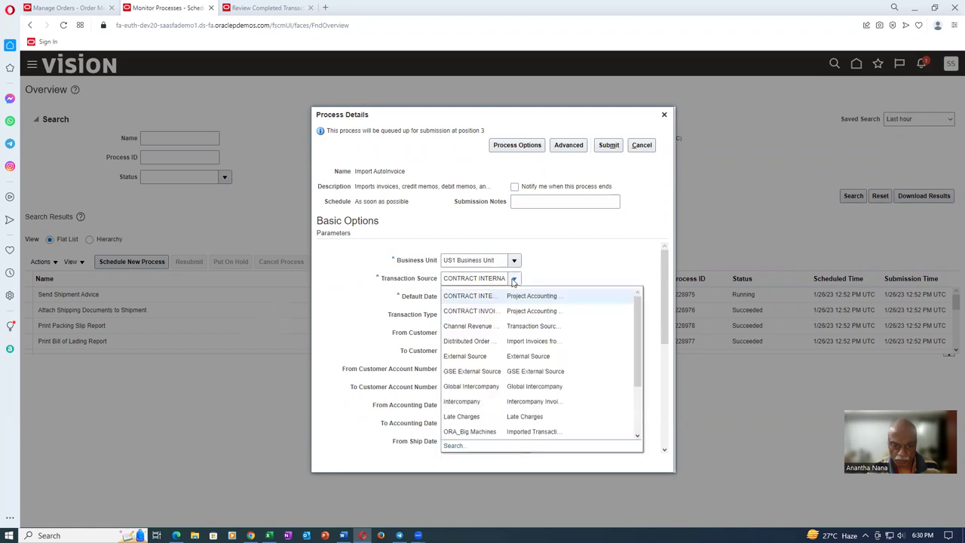
left_click(487, 341)
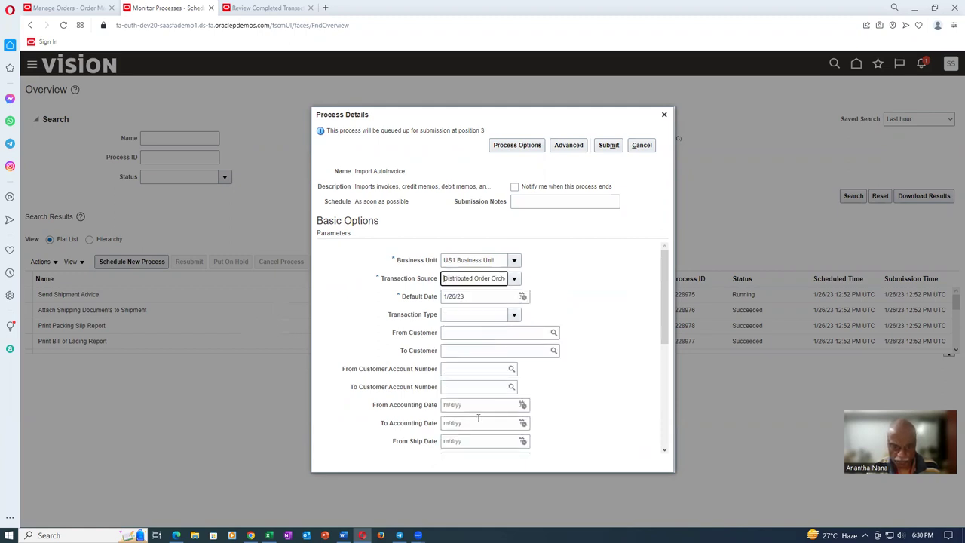
- Restrict the Import AutoInvoice job to the laptop order by entering its sales order number as both From and To, and submit it
left_click_drag(667, 334, 663, 390)
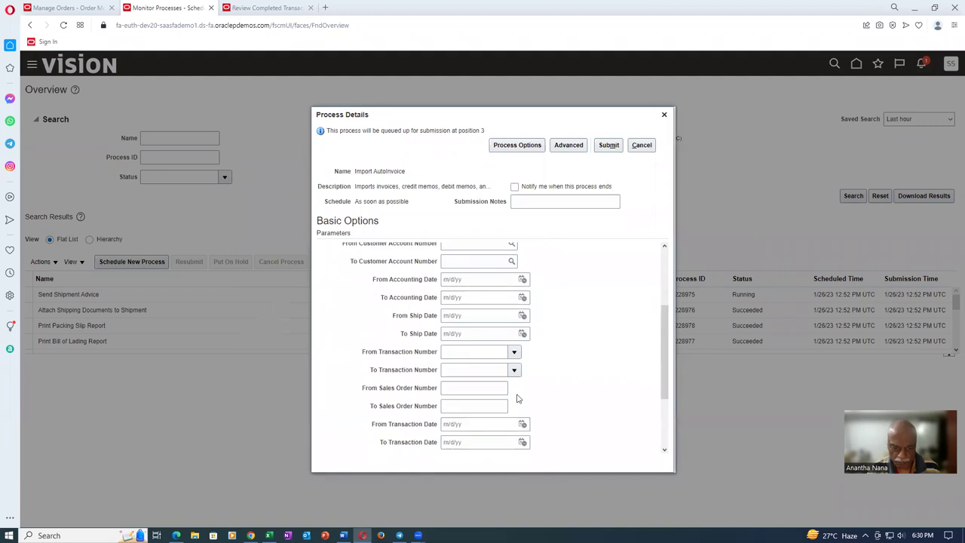
left_click(464, 388)
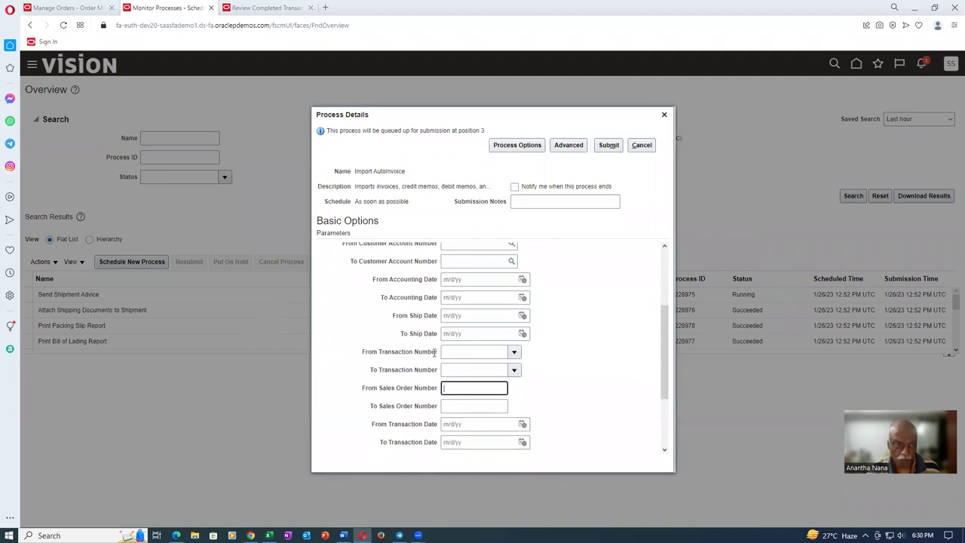
left_click(65, 7)
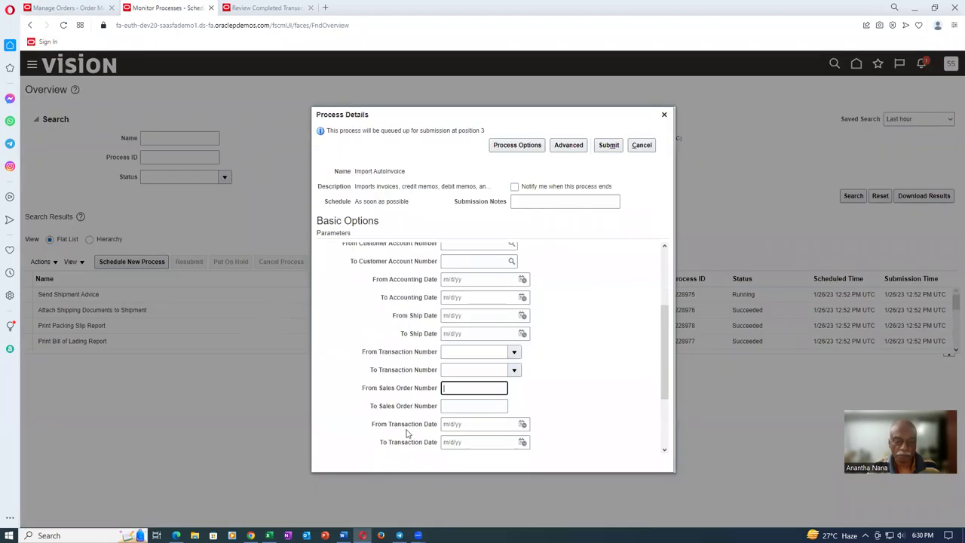
left_click(170, 10)
type("102408")
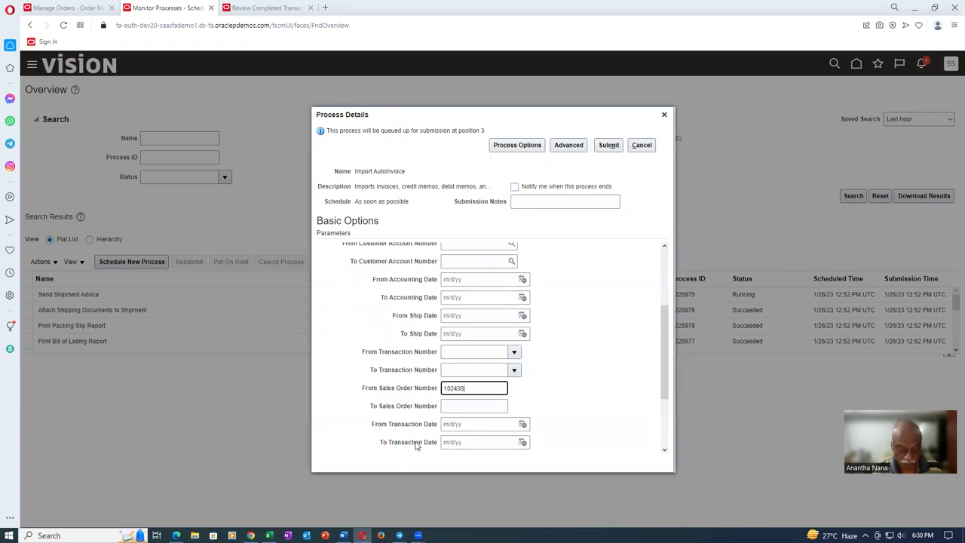
key("Tab")
type("102408")
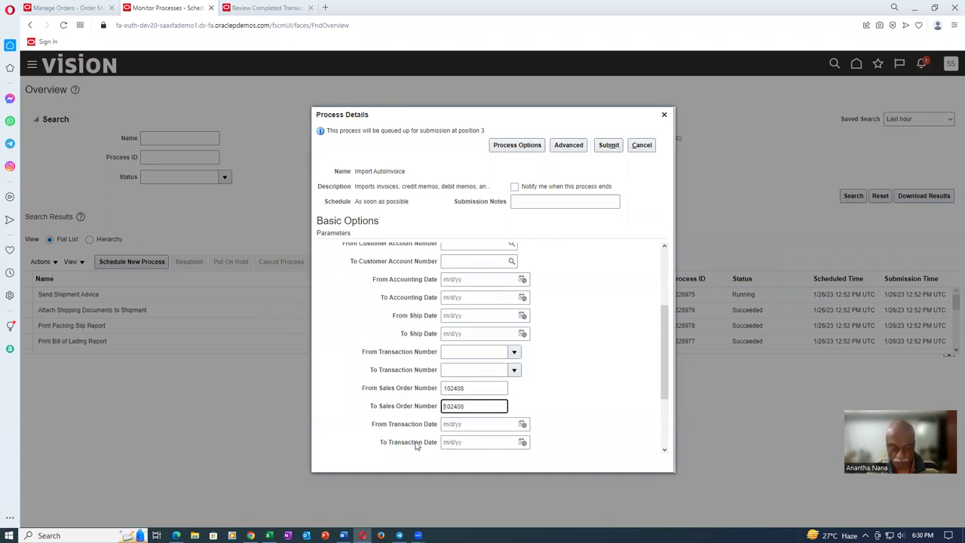
left_click(613, 145)
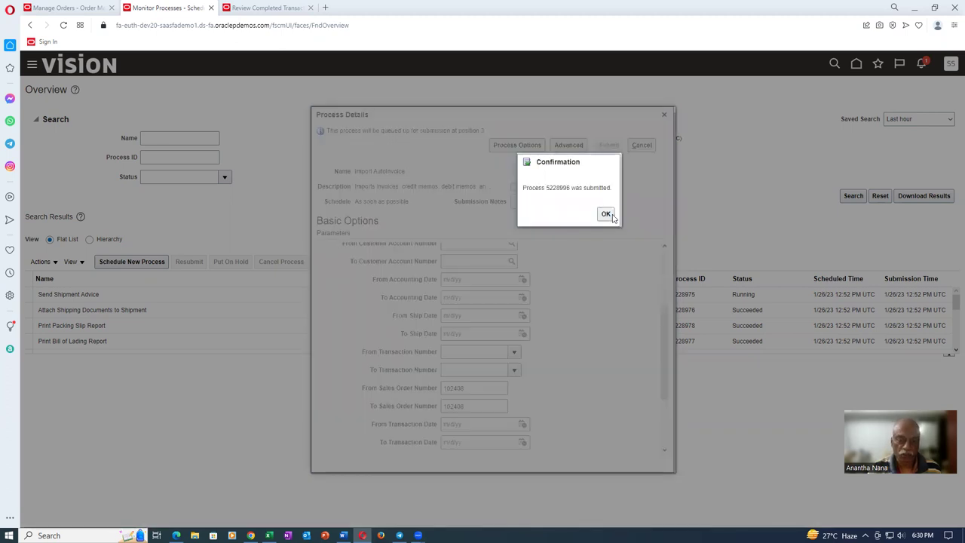
left_click(606, 214)
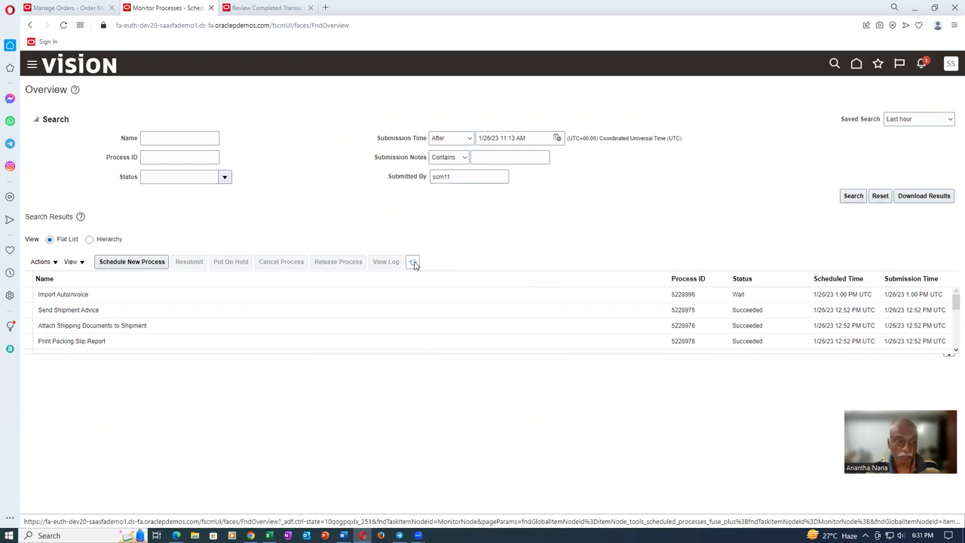
- Refresh the scheduled processes list repeatedly to follow the status of Import AutoInvoice and its follow-up processes
left_click(413, 264)
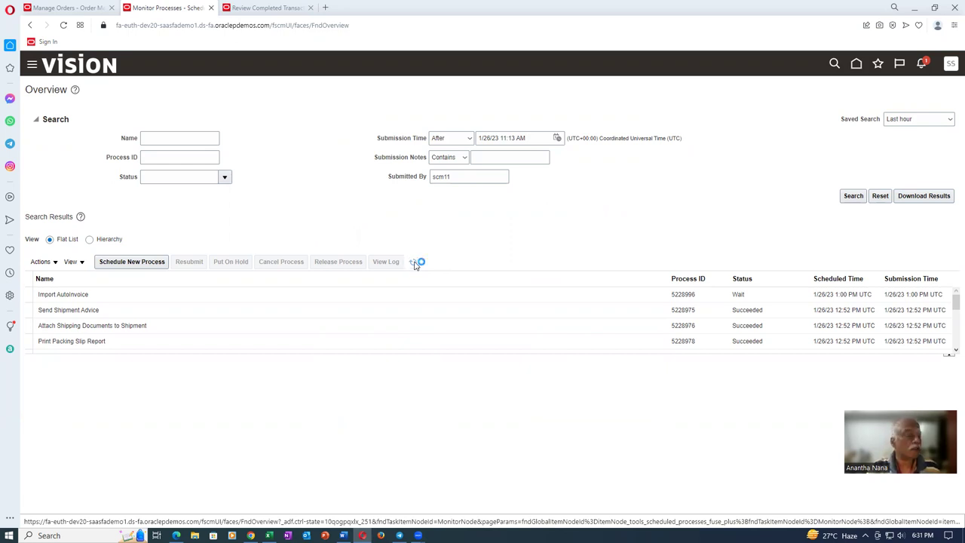
left_click(414, 264)
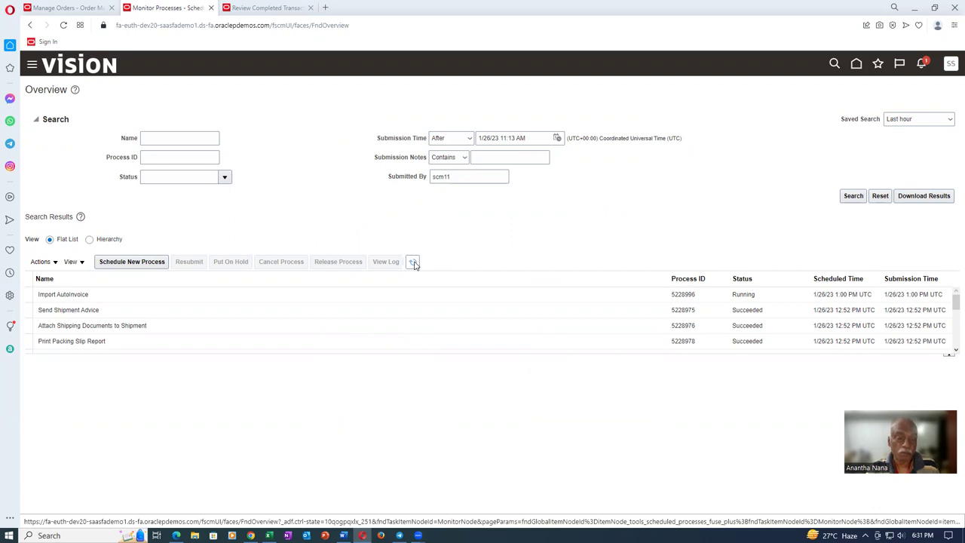
left_click(413, 264)
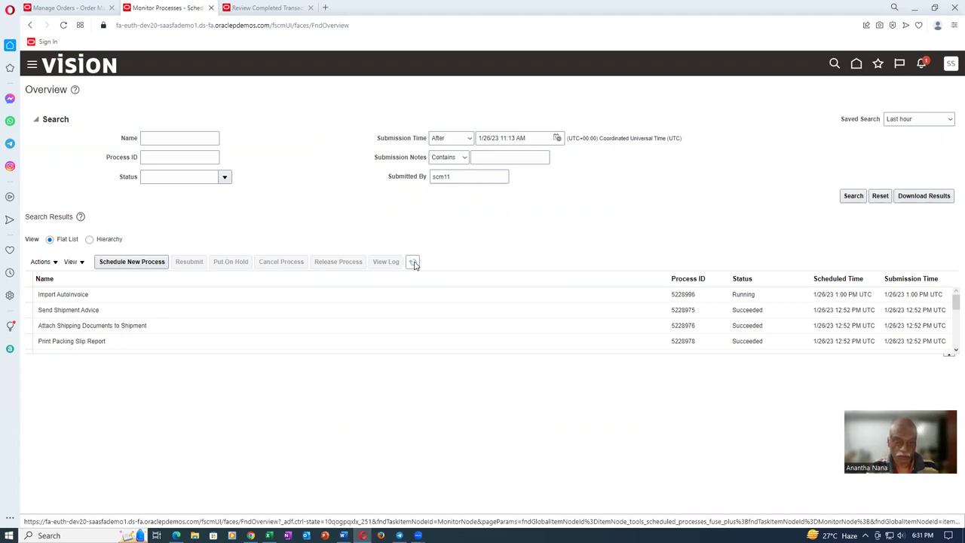
left_click(413, 263)
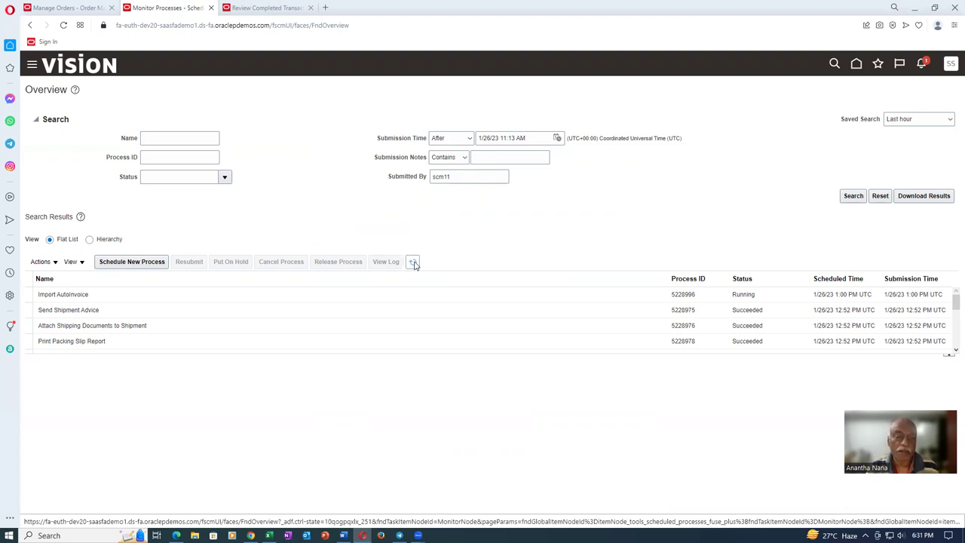
left_click(413, 263)
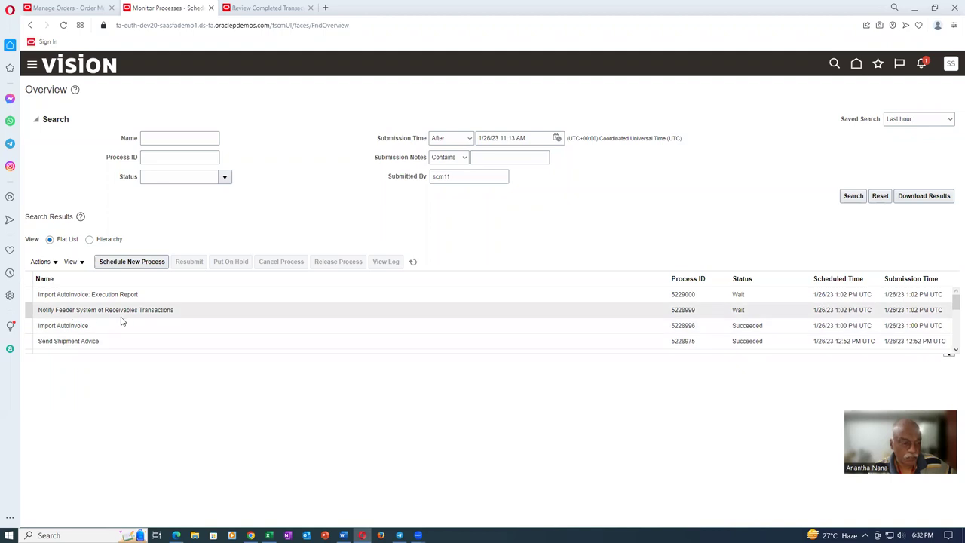
left_click(415, 263)
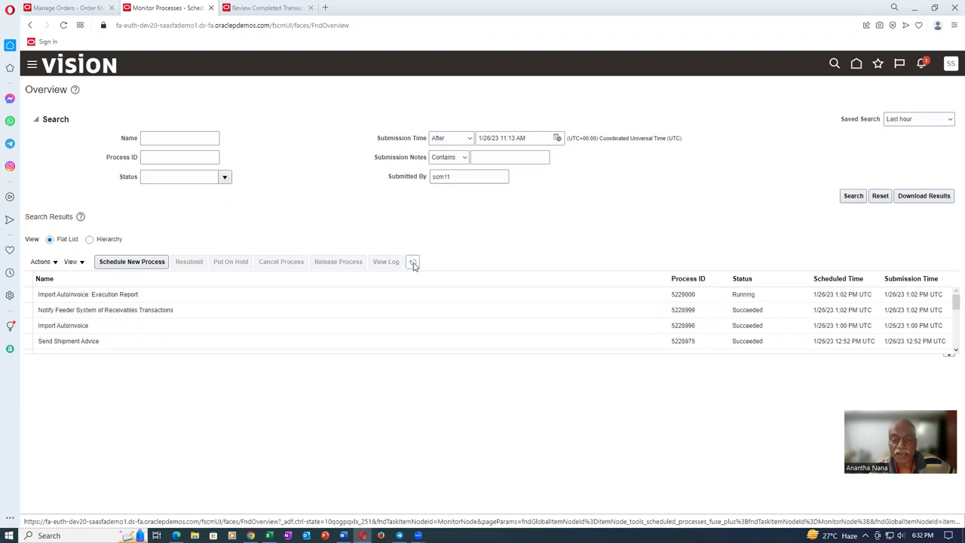
- Return to the order's orchestration process and refresh it to check the status of fulfillment line 1-1
left_click(67, 8)
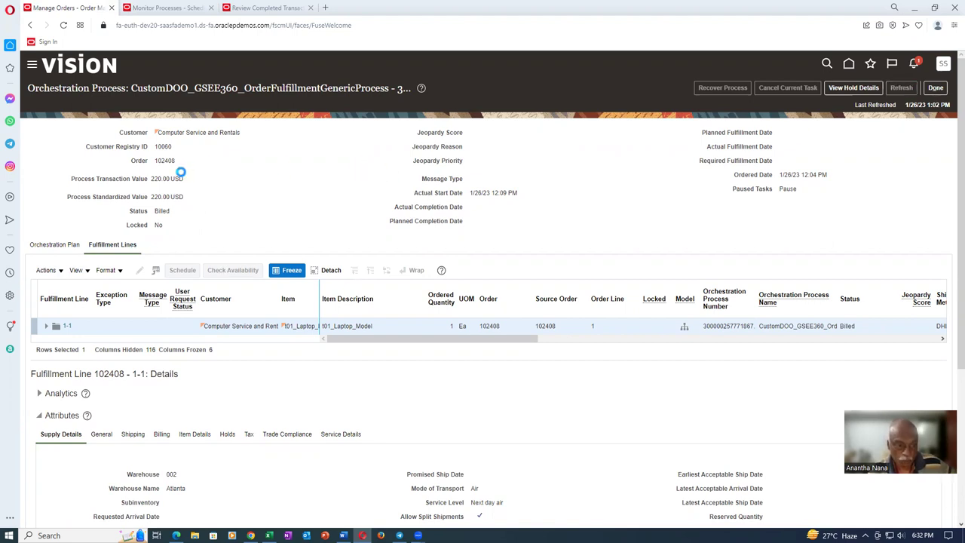
left_click(891, 89)
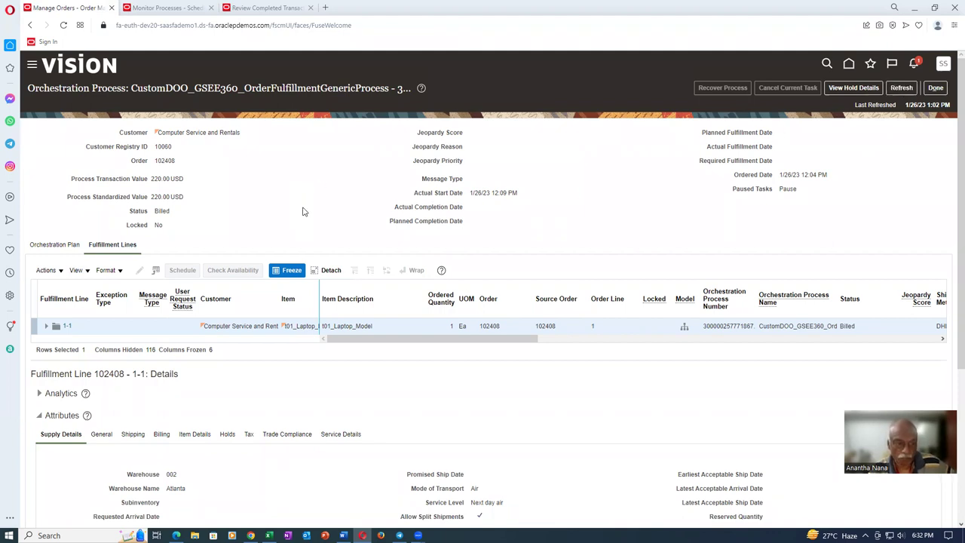
left_click(915, 89)
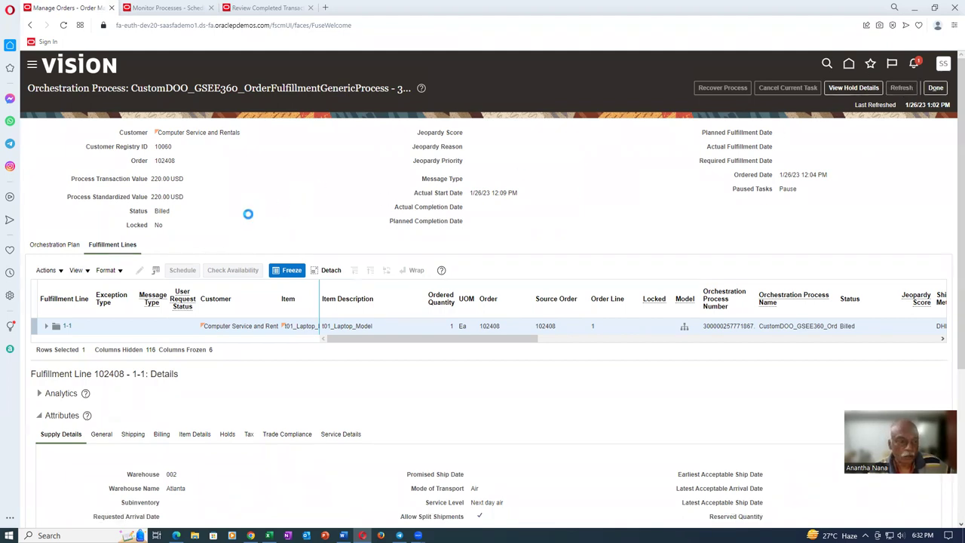
- Open the back-to-back supply order, check the tasks of supply line 1.1, refresh it, and return to the fulfillment lines
scroll(249, 219, "down", 3)
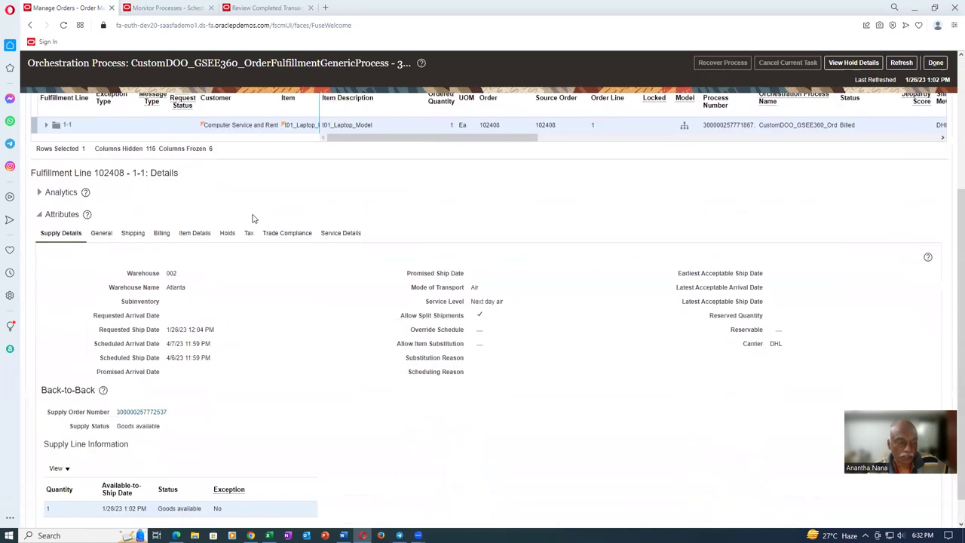
left_click(152, 412)
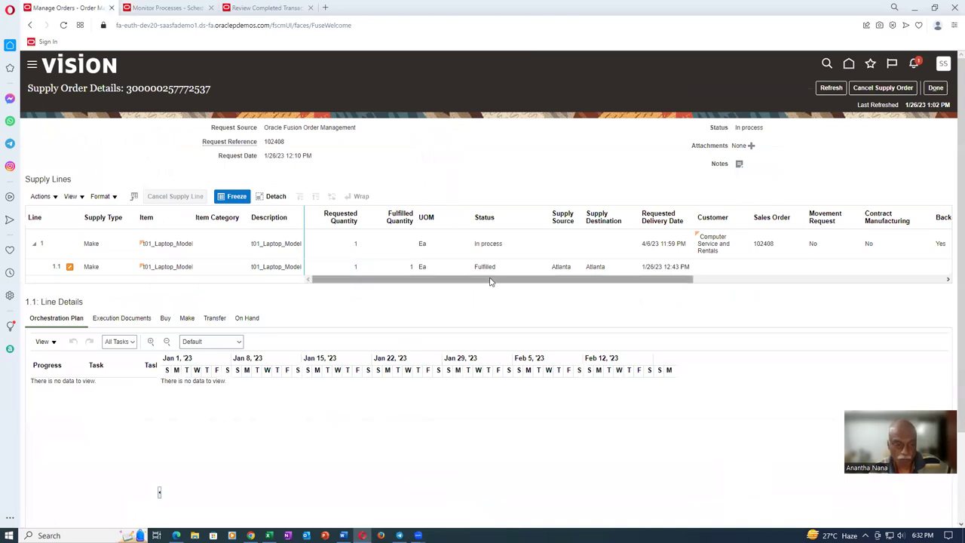
left_click(215, 267)
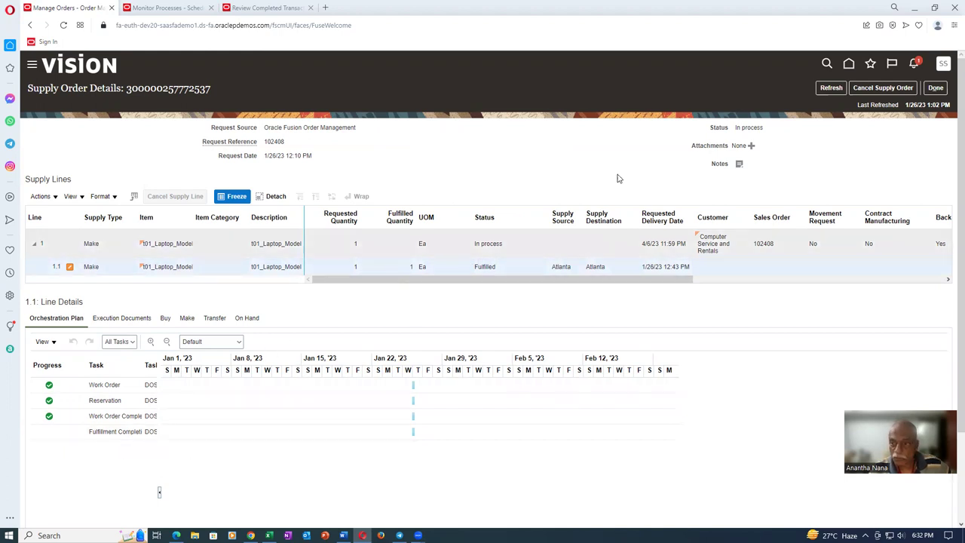
left_click(831, 89)
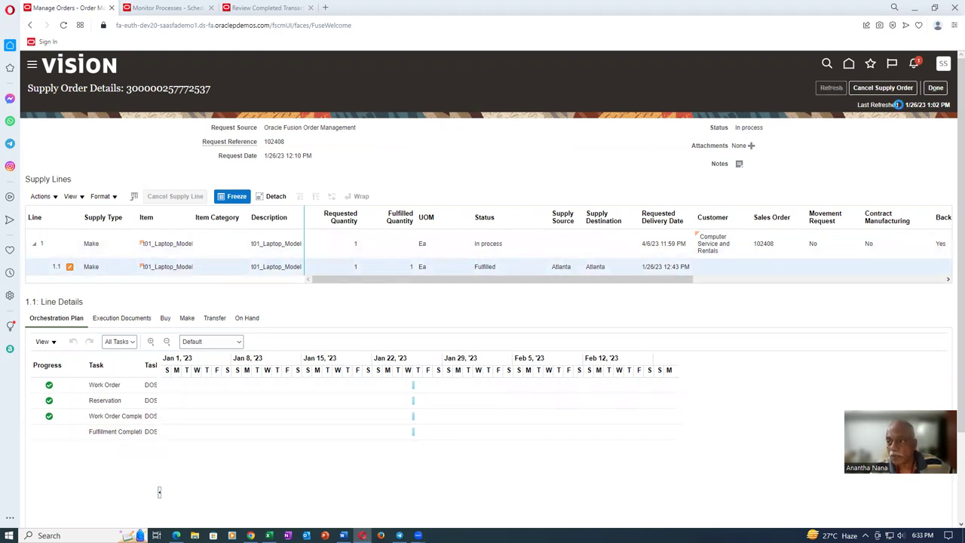
left_click(935, 88)
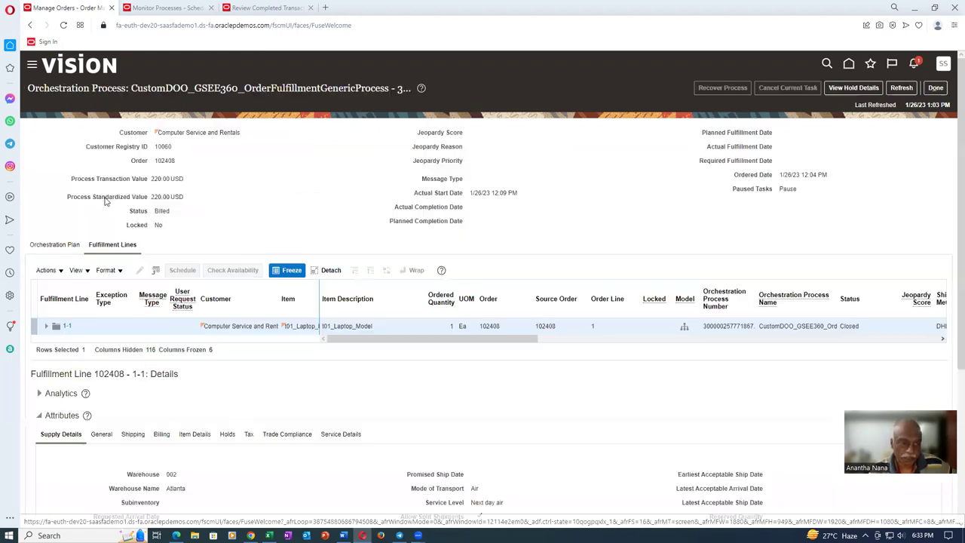
- Check the status of the order's fulfillment line and its orchestration process, and go back to the sales order
left_click(935, 89)
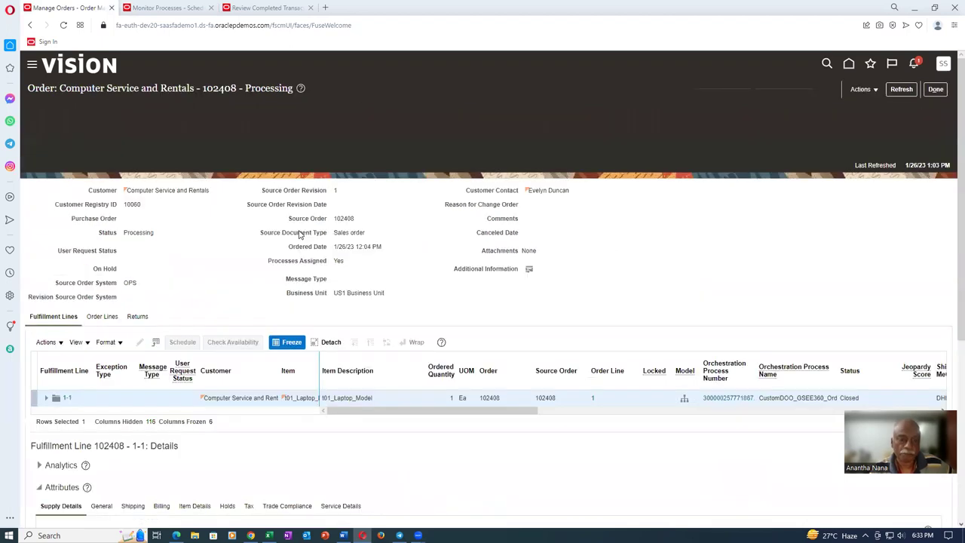
scroll(300, 236, "down", 1)
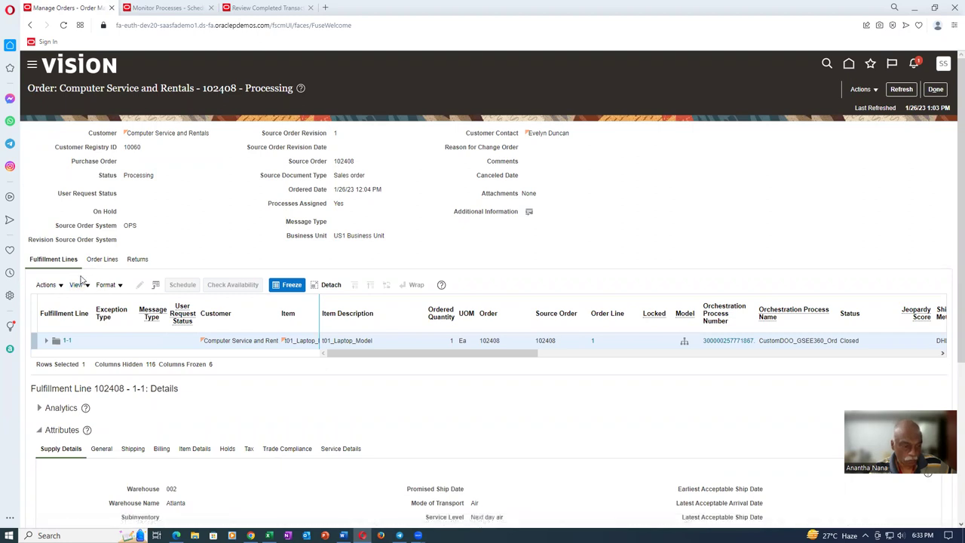
left_click(721, 341)
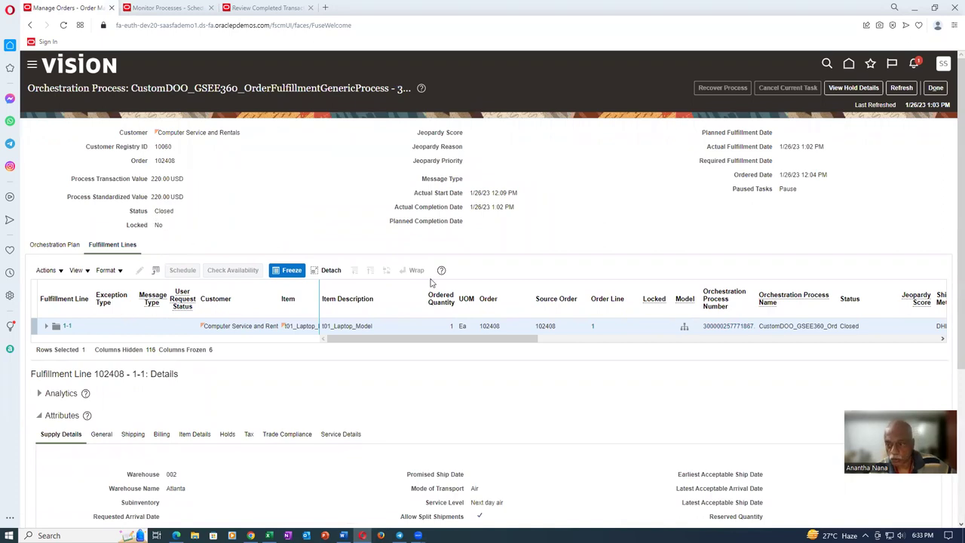
left_click(933, 89)
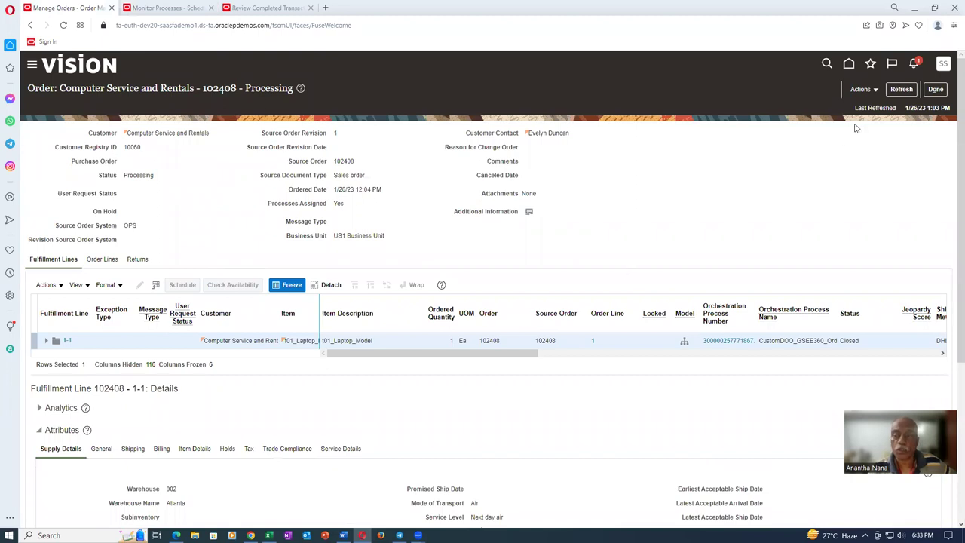
left_click(936, 89)
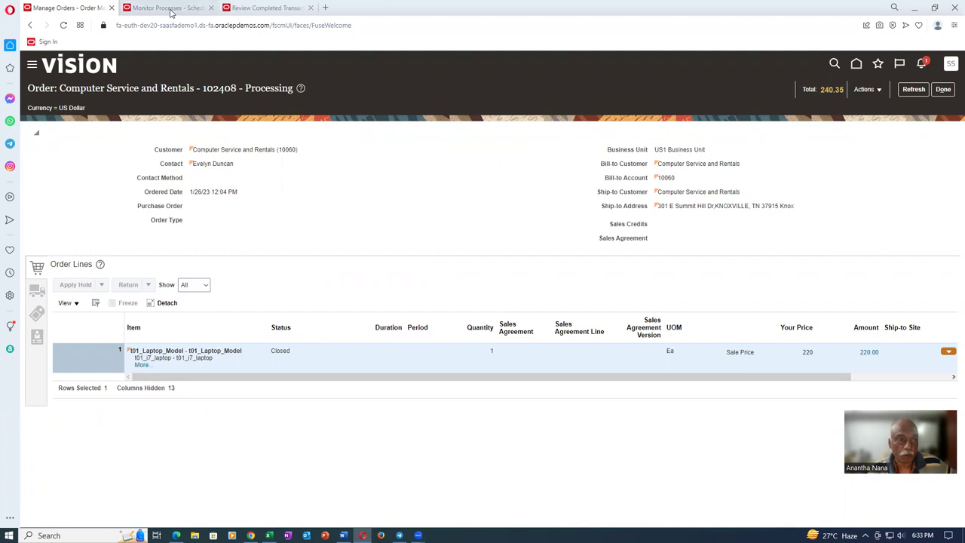
- In the scheduled processes, search for update%close%, choose the Update or Close Sales Orders job, and open its process details
left_click(173, 11)
left_click(149, 264)
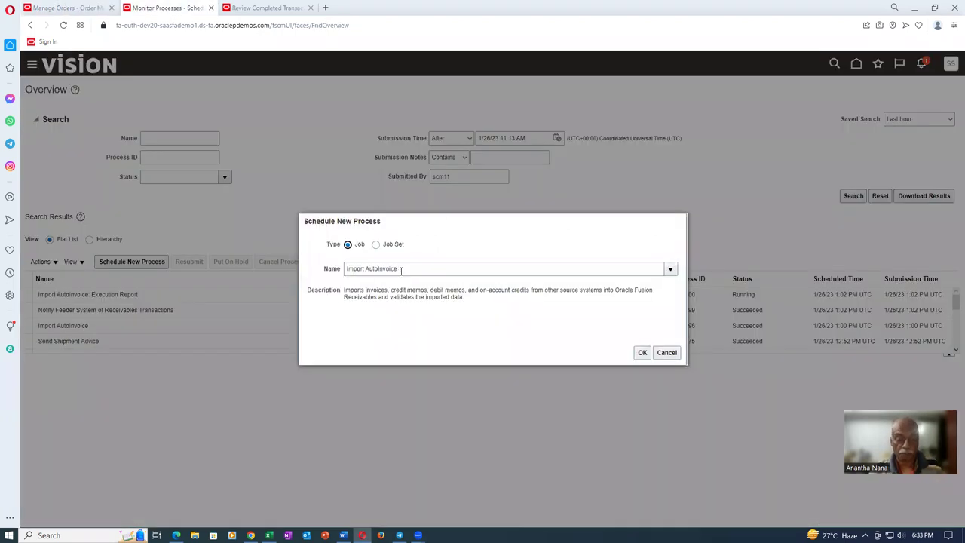
triple_click(402, 270)
type("update^close%")
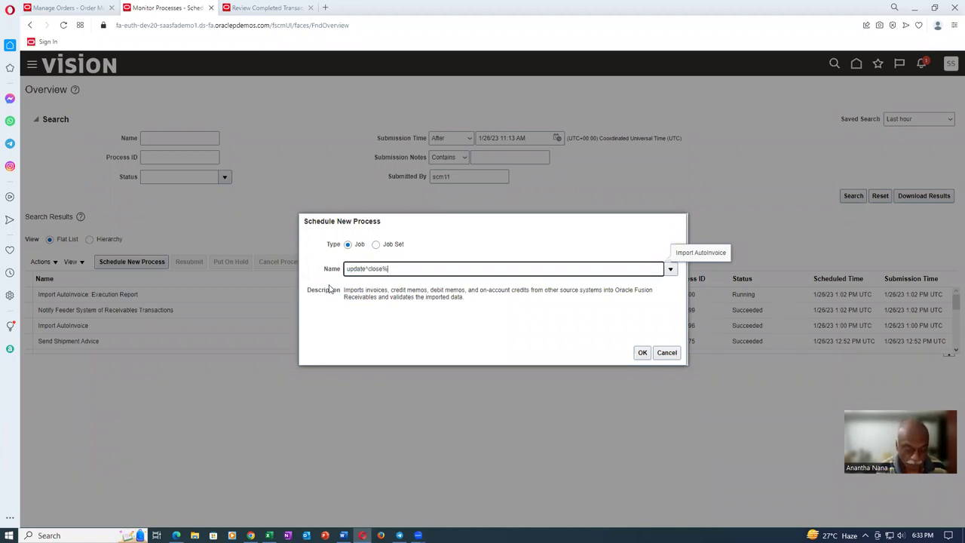
key("Tab")
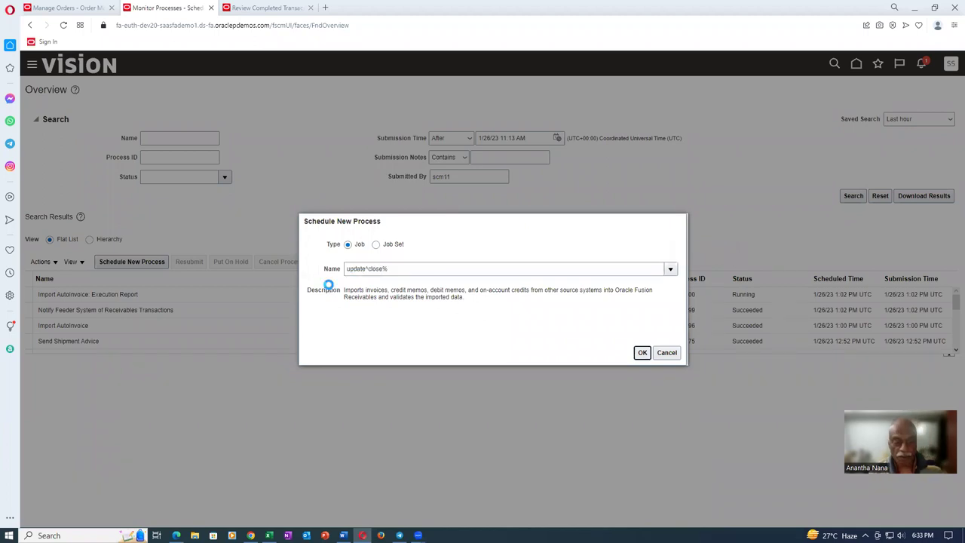
left_click(422, 274)
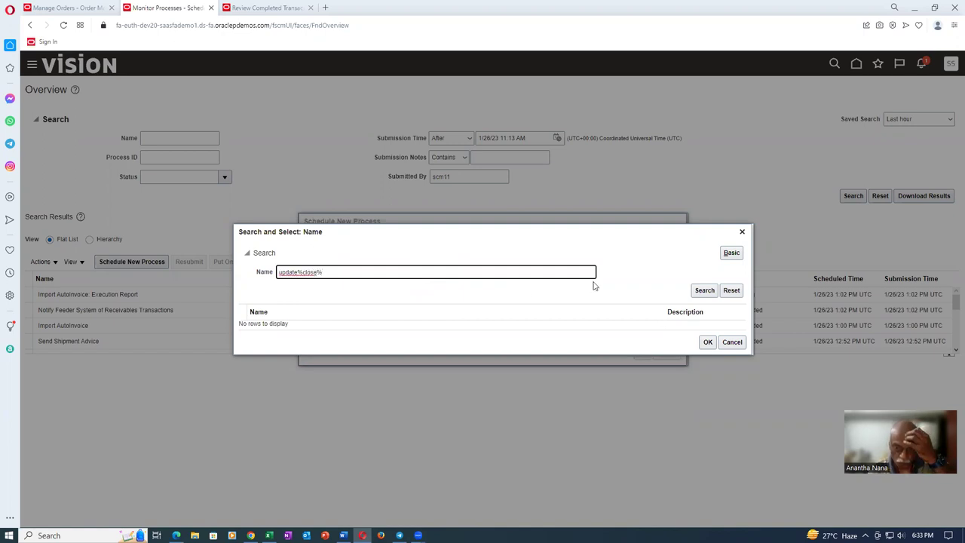
left_click(703, 291)
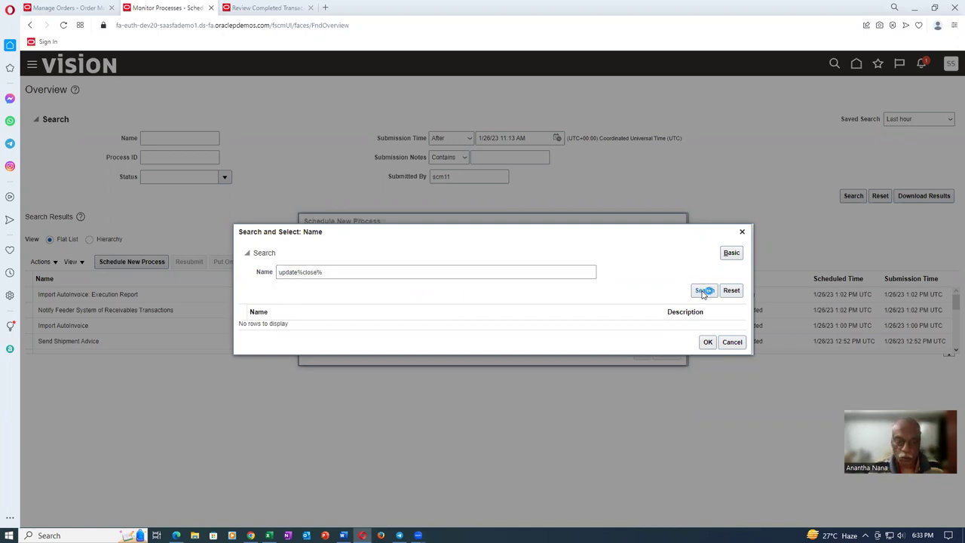
left_click(403, 329)
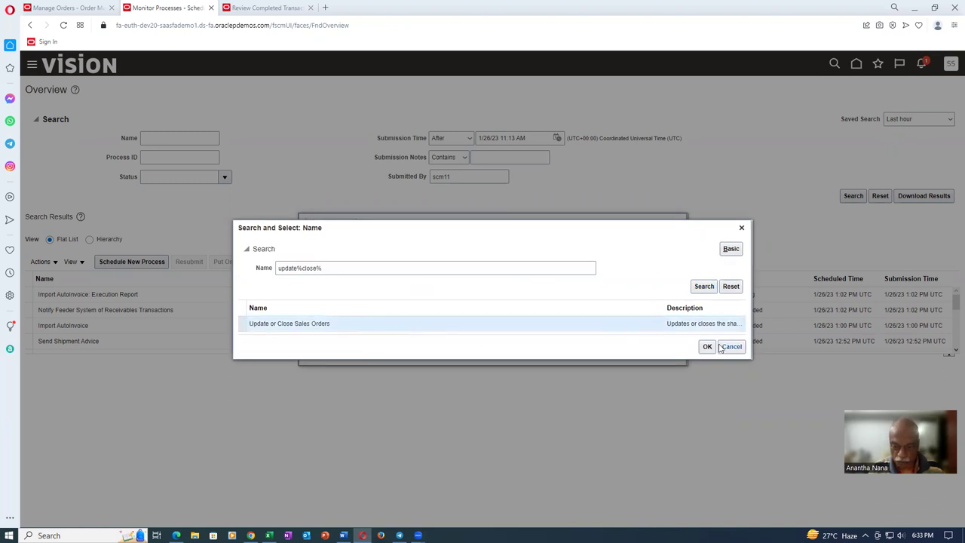
left_click(706, 347)
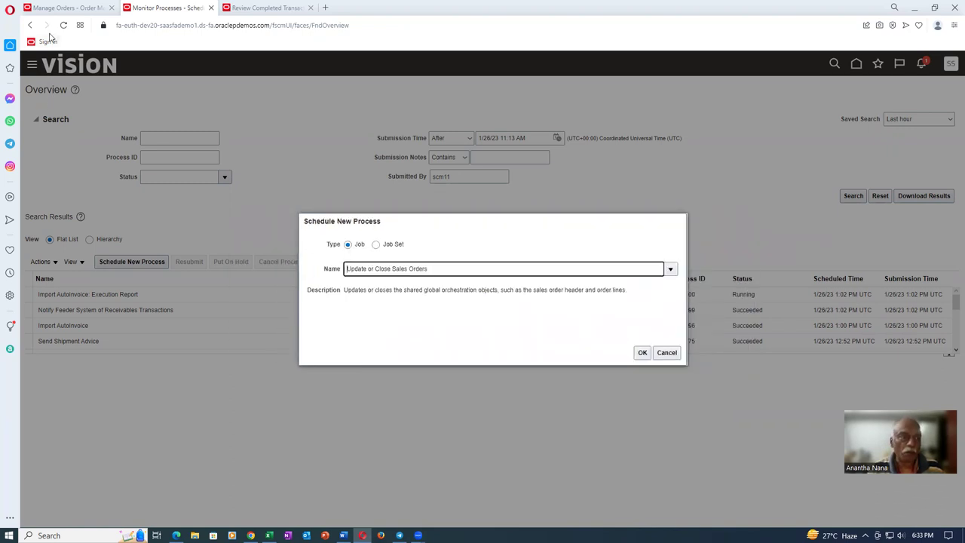
left_click(642, 352)
- Set Interval Hours to 0 with Header as the entity name, and submit the Update or Close Sales Orders process
left_click(54, 8)
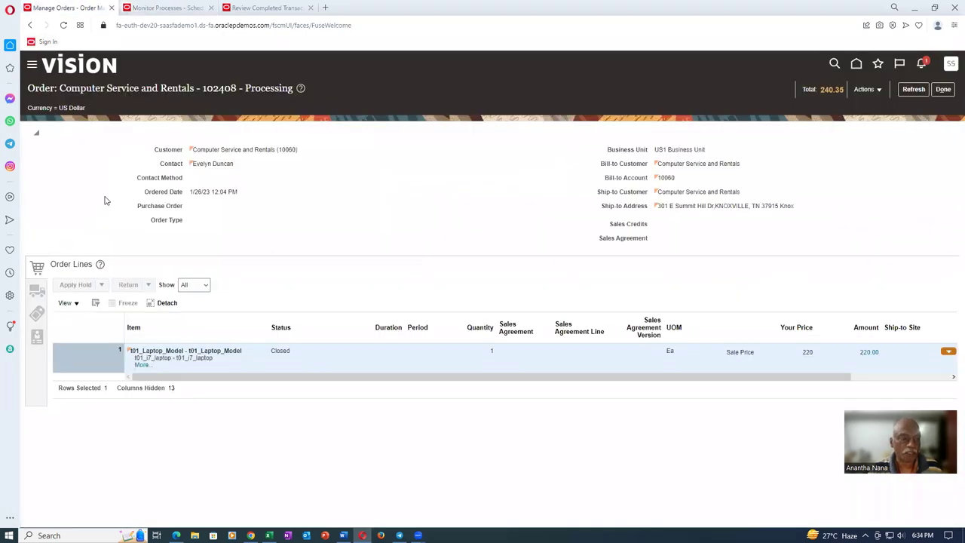
left_click(158, 8)
left_click(419, 260)
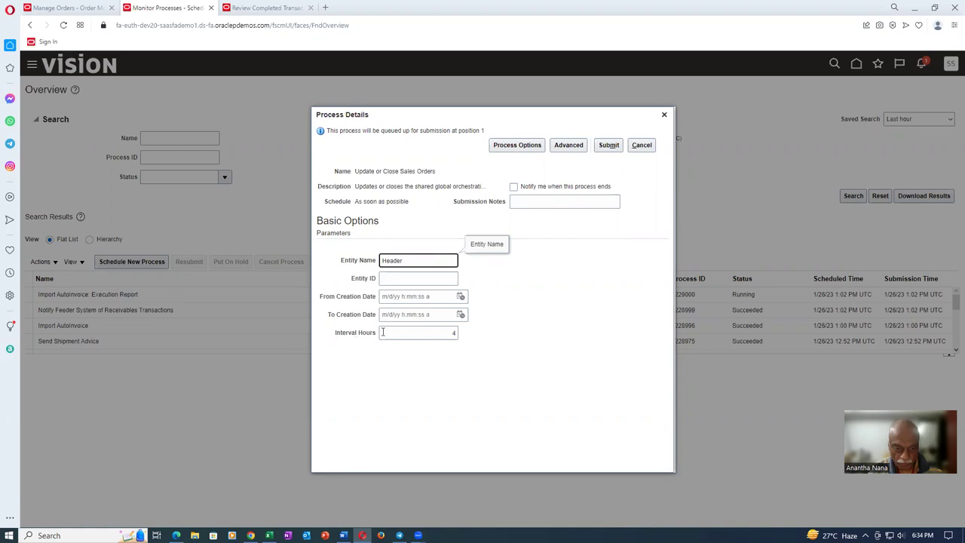
left_click(418, 335)
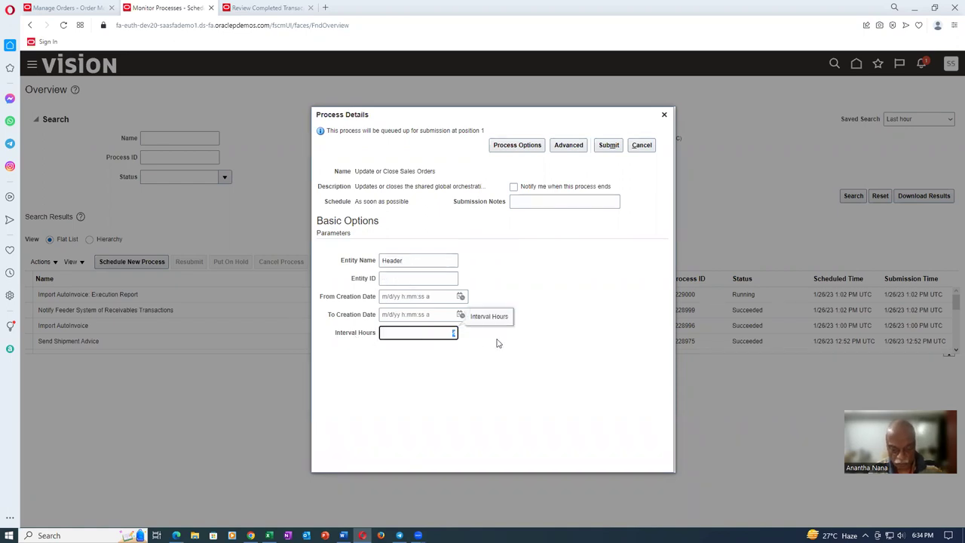
type("0")
left_click(482, 382)
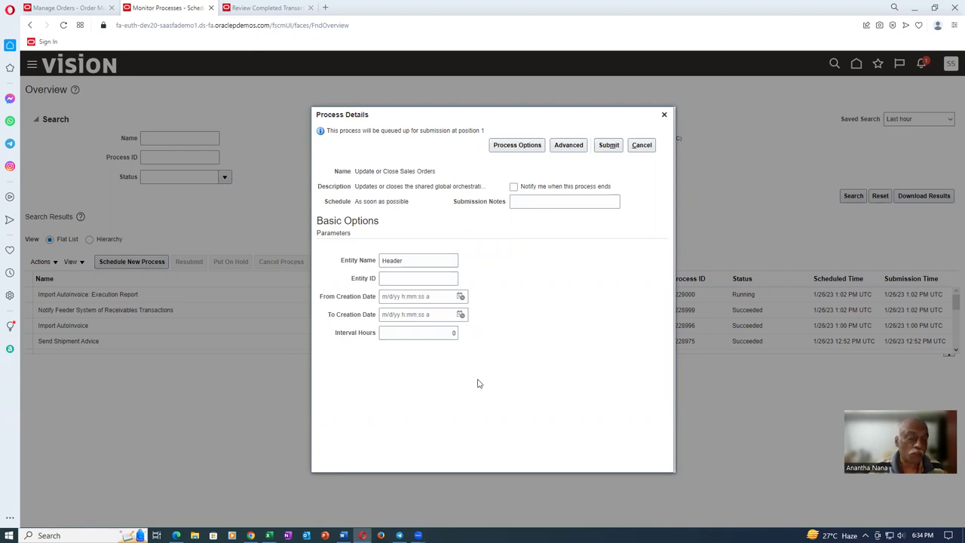
left_click(604, 147)
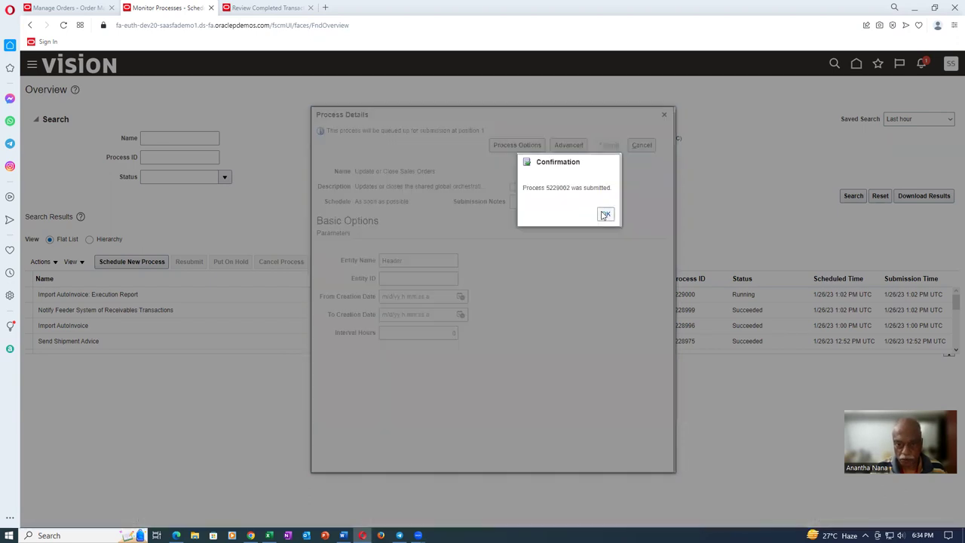
left_click(605, 215)
- Refresh the scheduled process list to check the status of the Update or Close Sales Orders job
left_click(412, 264)
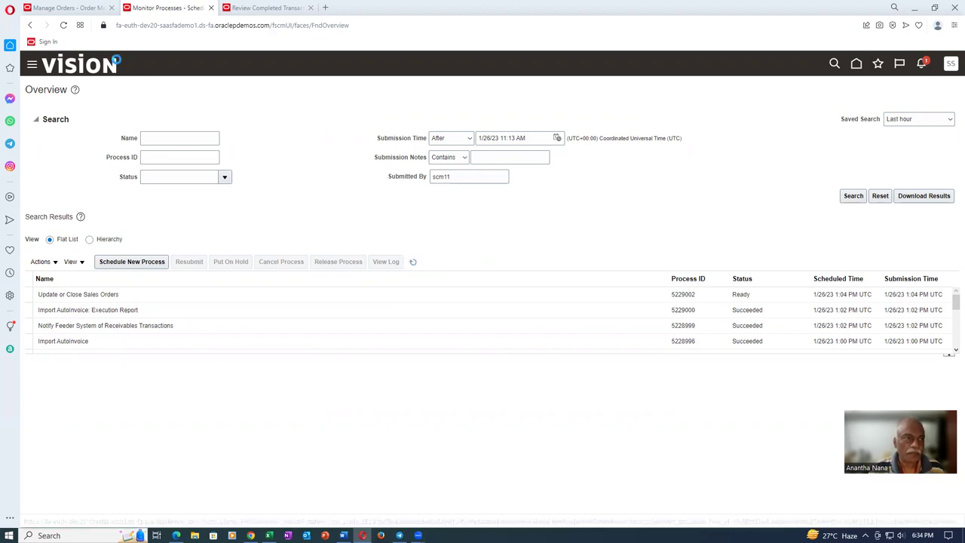
left_click(60, 9)
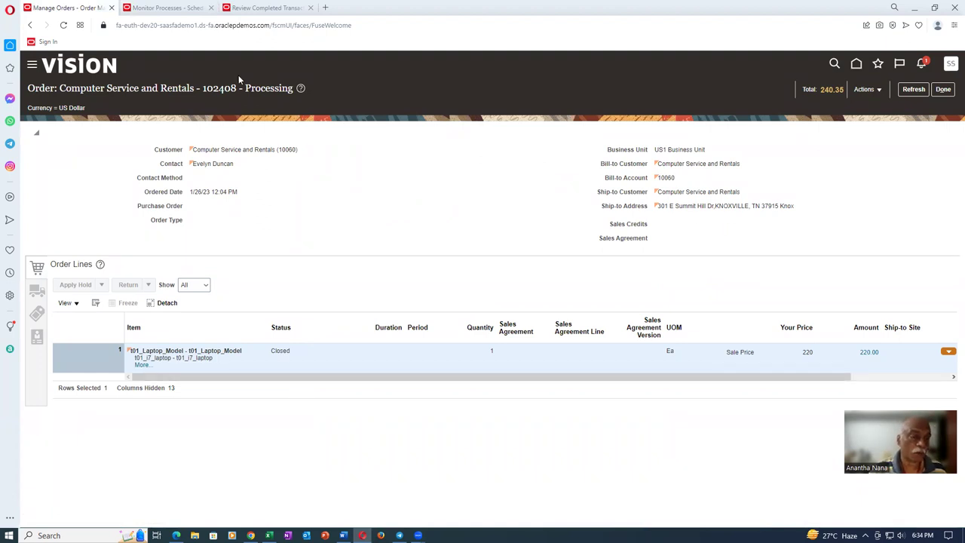
left_click(167, 9)
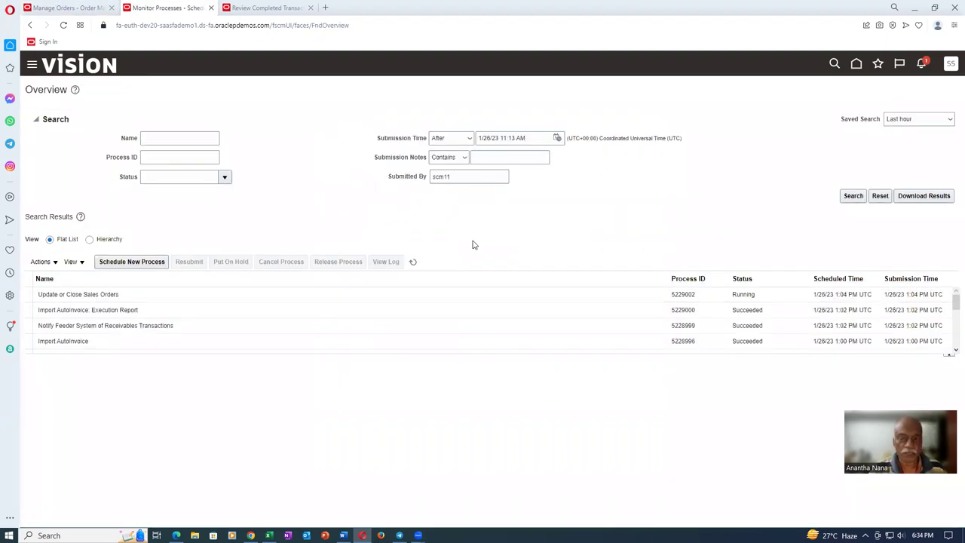
left_click(414, 262)
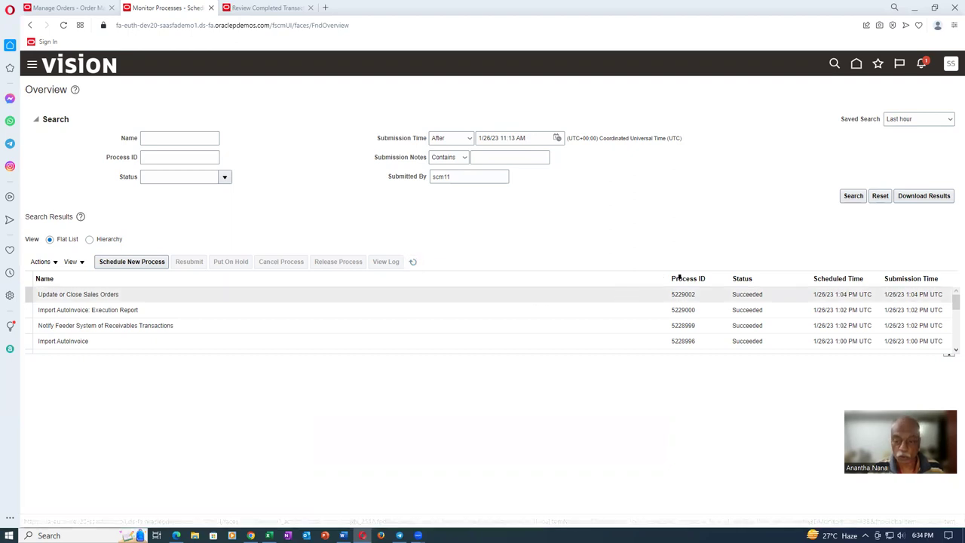
- Return to the Computer Service and Rentals sales order, refresh it to check its header status, and leave the order
left_click(46, 7)
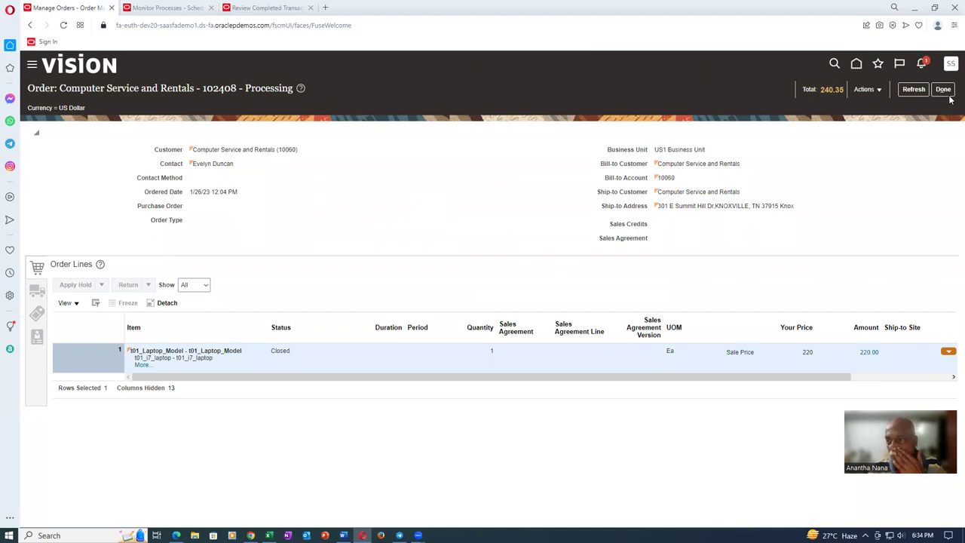
left_click(913, 90)
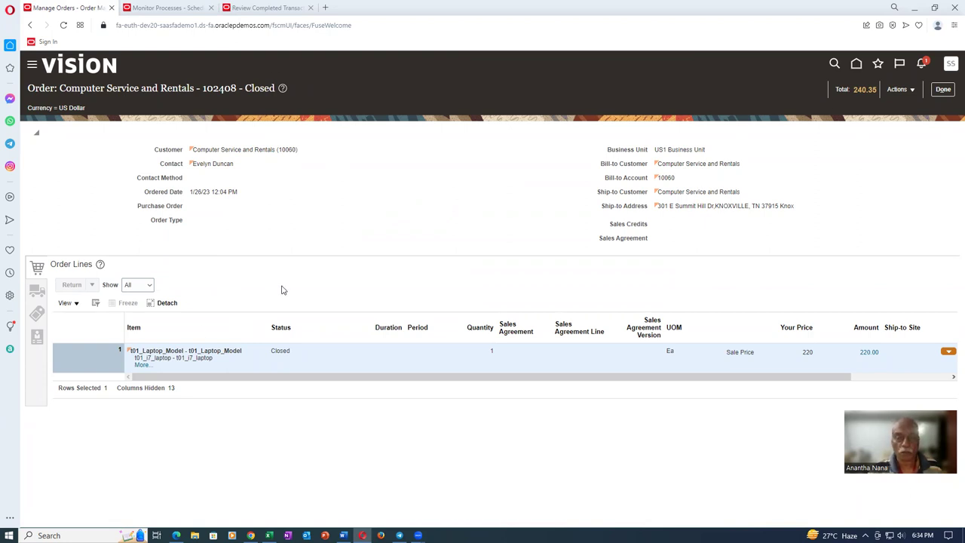
left_click(942, 89)
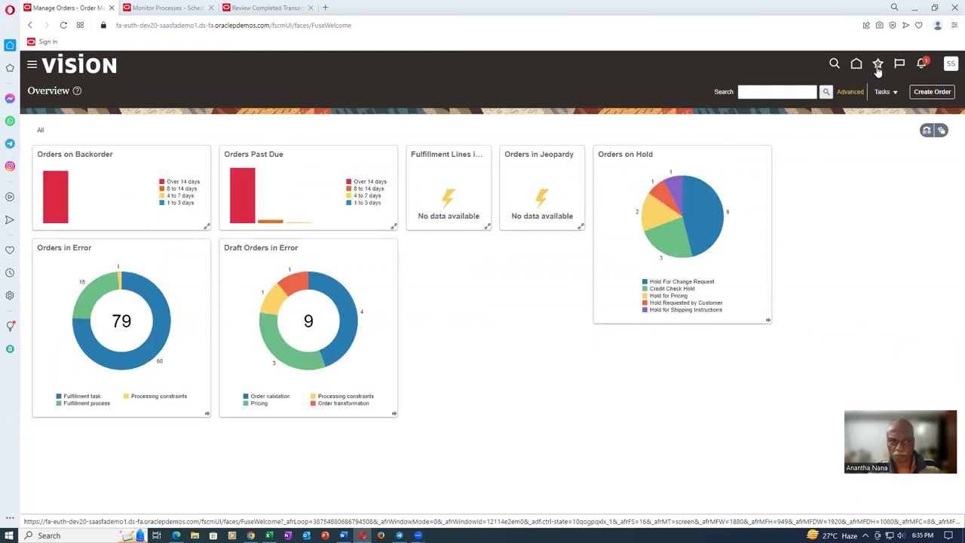
- Go to the Inventory Management overview and add it to the favorites as INV Overview
left_click(877, 67)
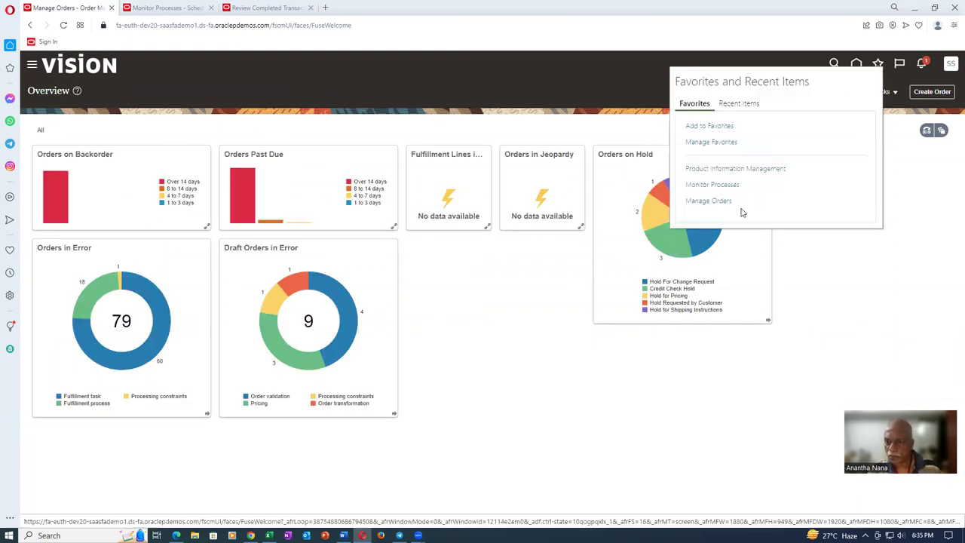
left_click(610, 78)
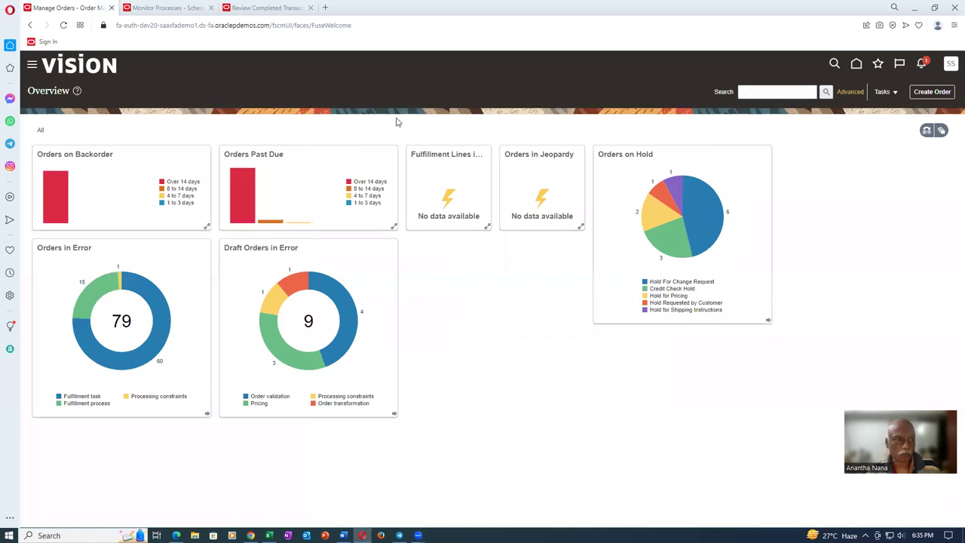
left_click(857, 65)
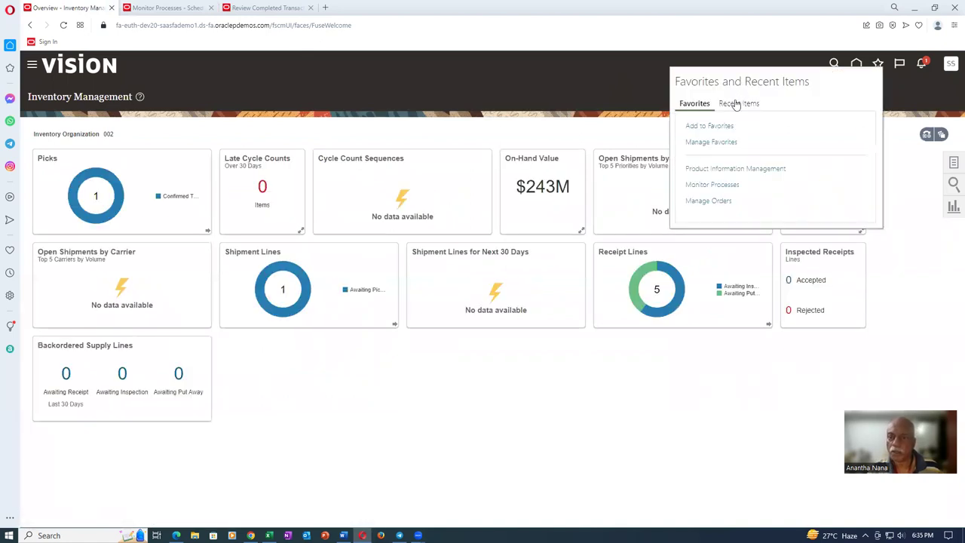
left_click(714, 126)
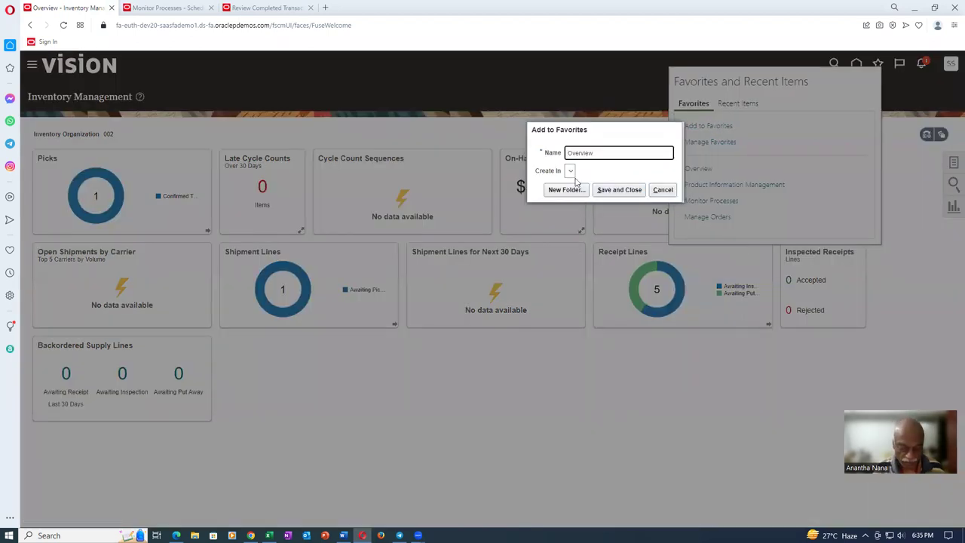
type("INV Overview")
left_click(617, 189)
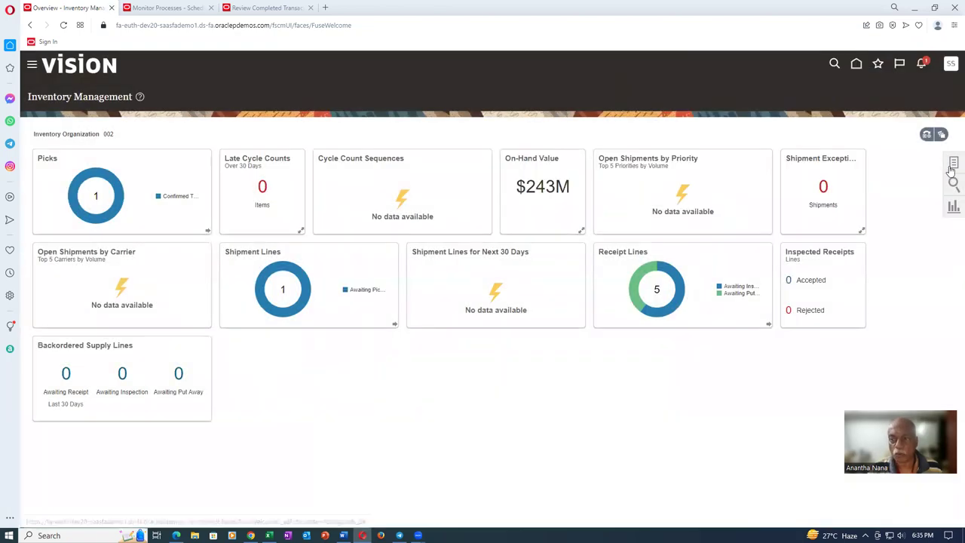
left_click(952, 165)
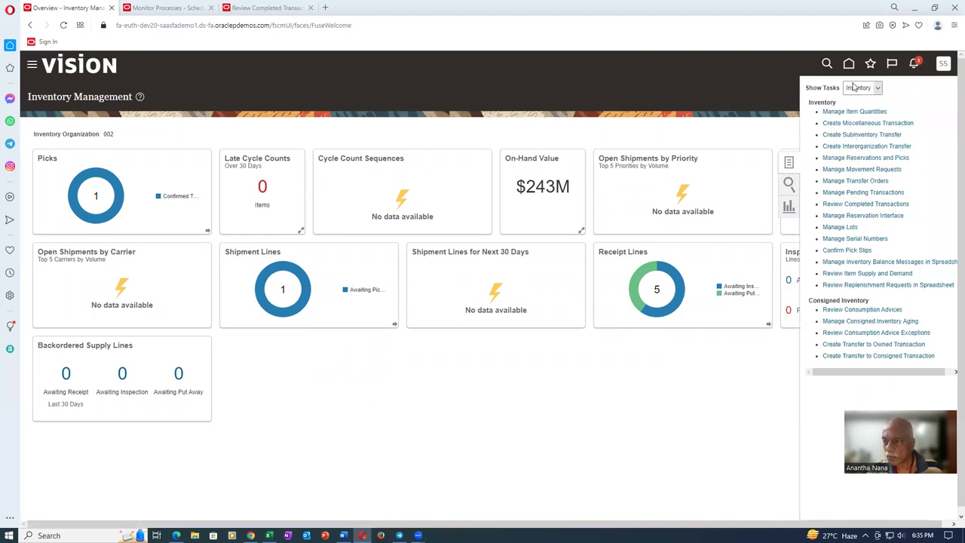
left_click(757, 86)
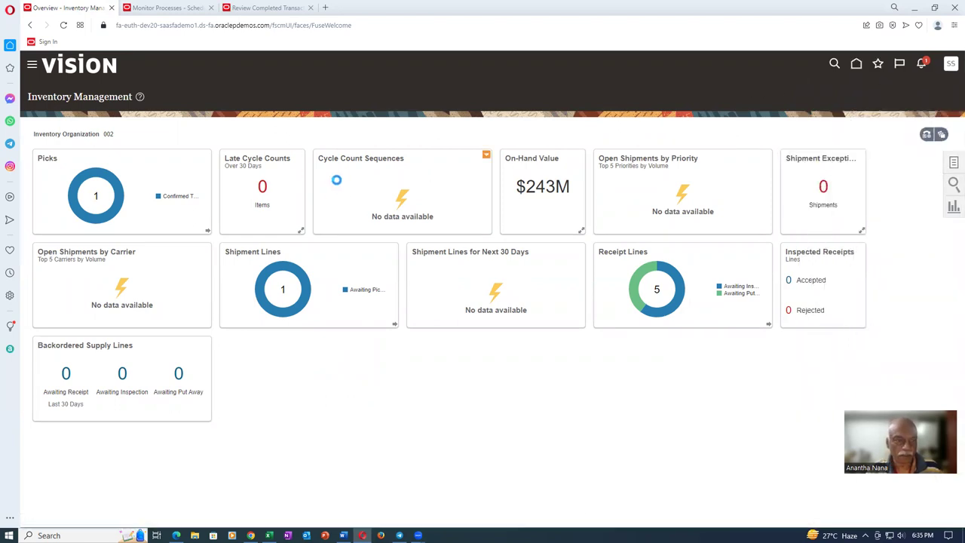
- Open Product Information Management from the favorites and browse for items starting with t01
left_click(878, 66)
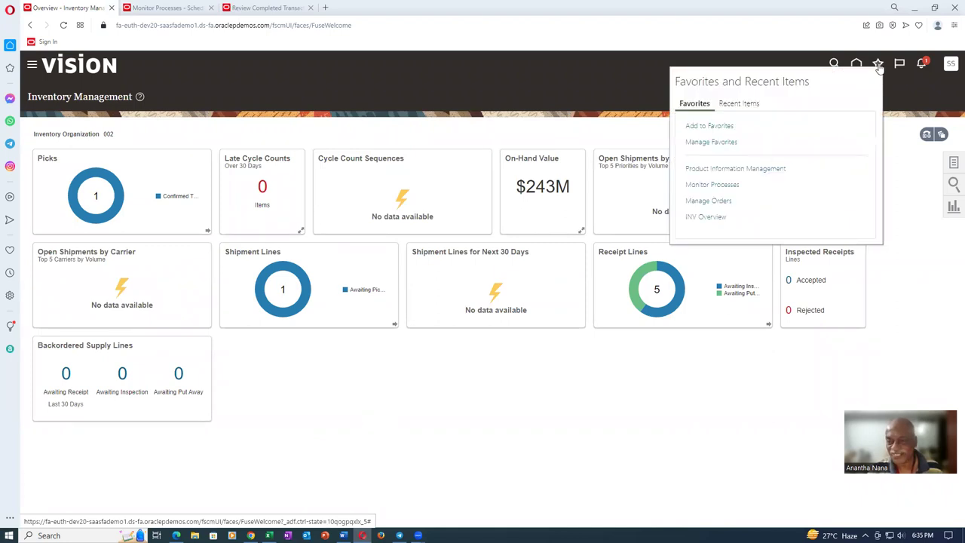
left_click(771, 172)
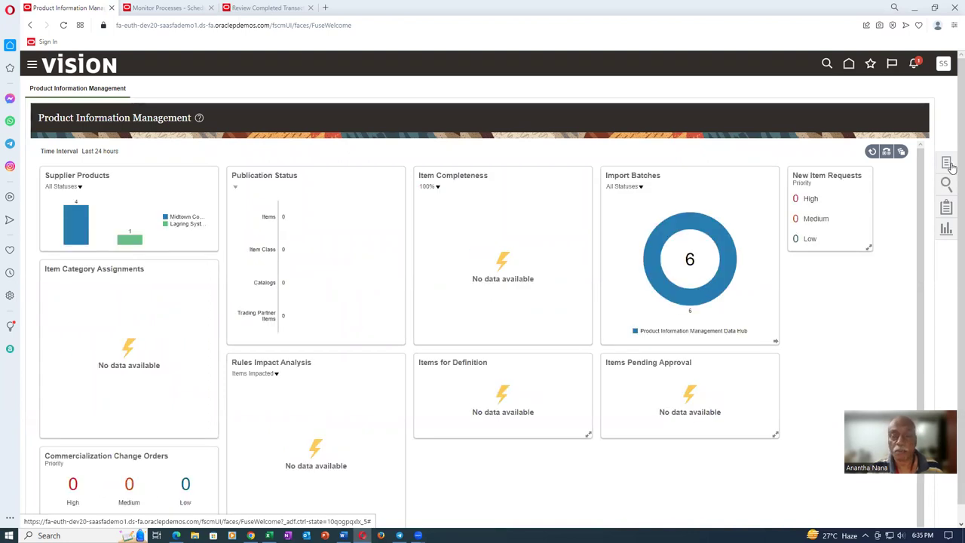
left_click(949, 164)
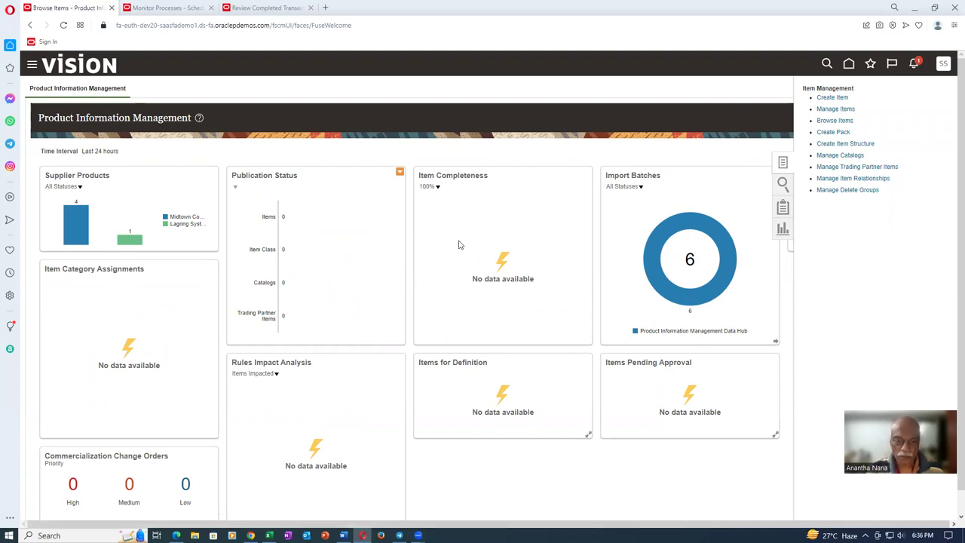
left_click(357, 279)
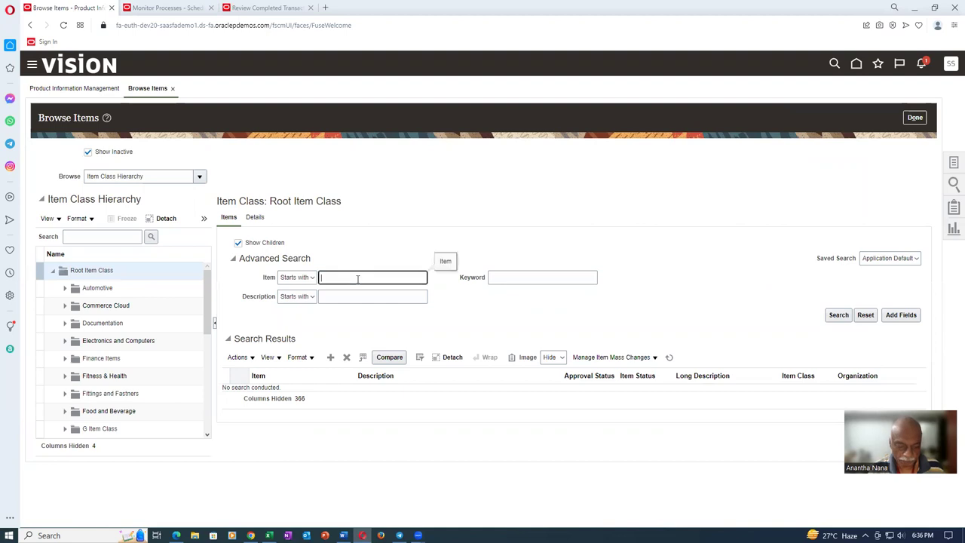
type("101")
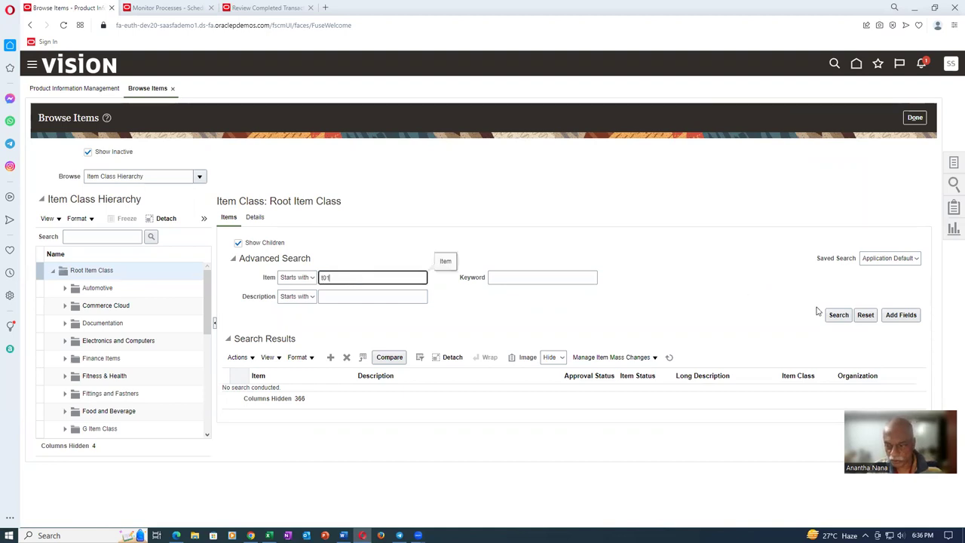
left_click(839, 314)
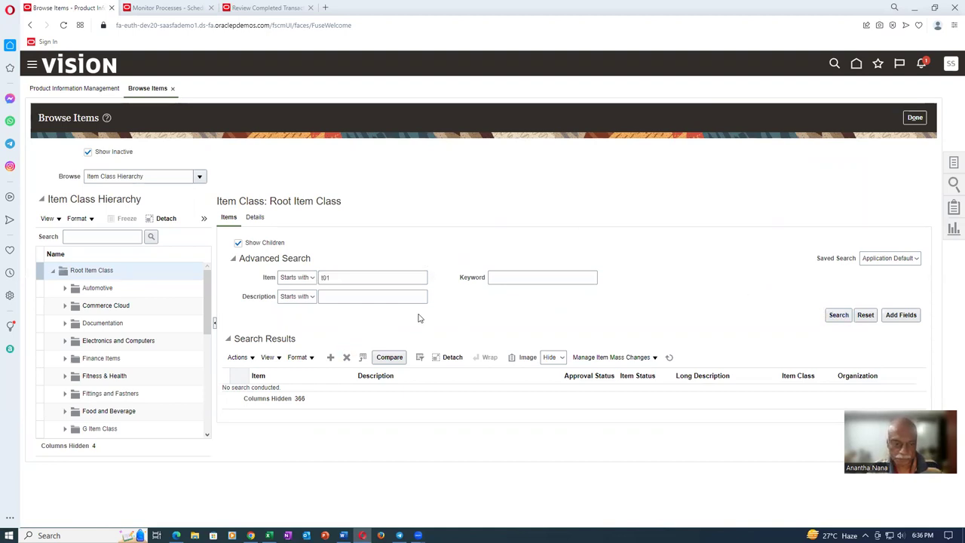
scroll(416, 319, "down", 1)
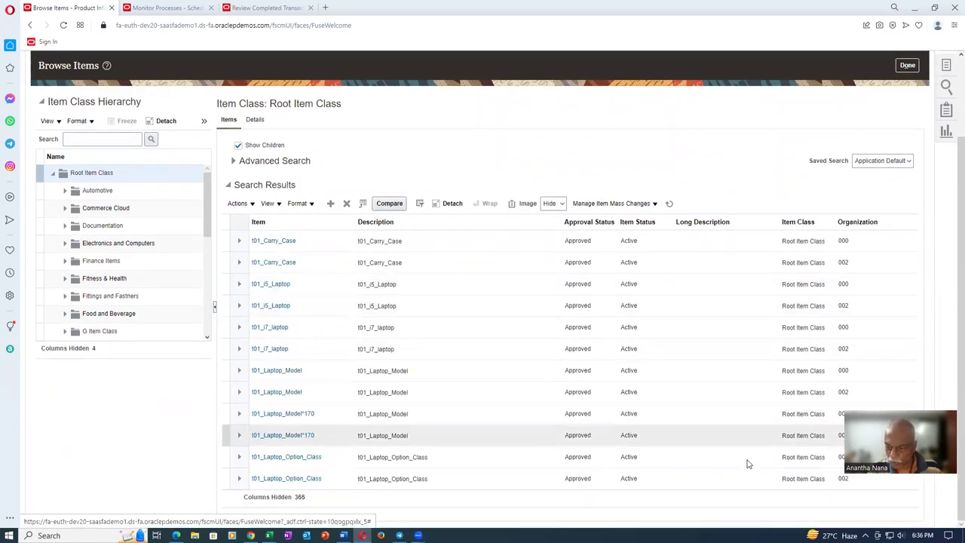
- Open item t01_Laptop_Model*170 in organization 002, review its manufacturing specifications, including base model and autocreated configuration, and cancel out
left_click(279, 438)
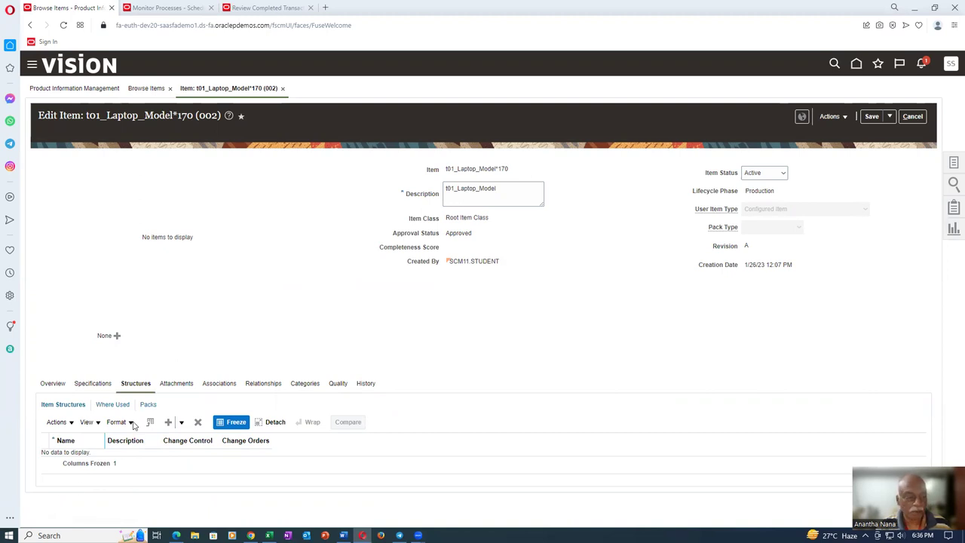
left_click(89, 385)
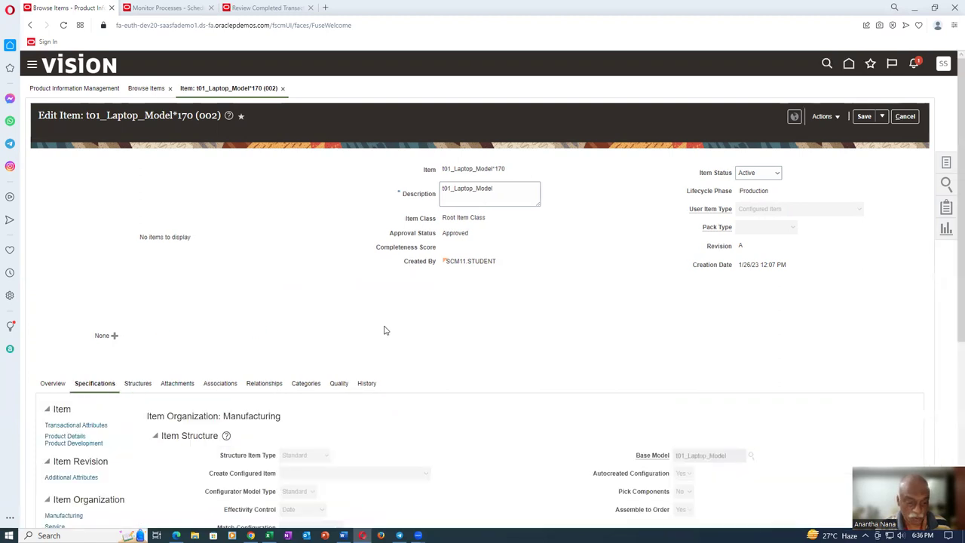
scroll(461, 364, "down", 1)
scroll(461, 364, "down", 3)
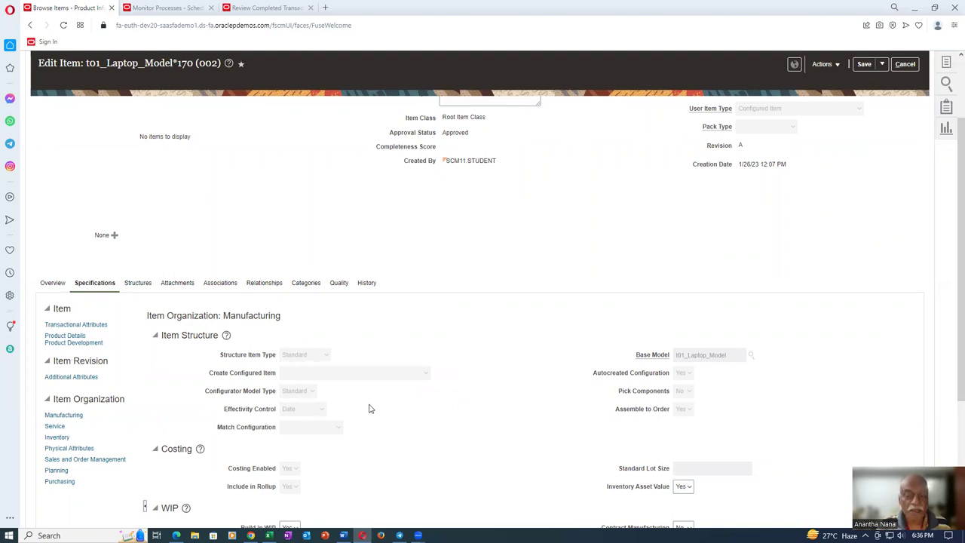
scroll(370, 409, "down", 1)
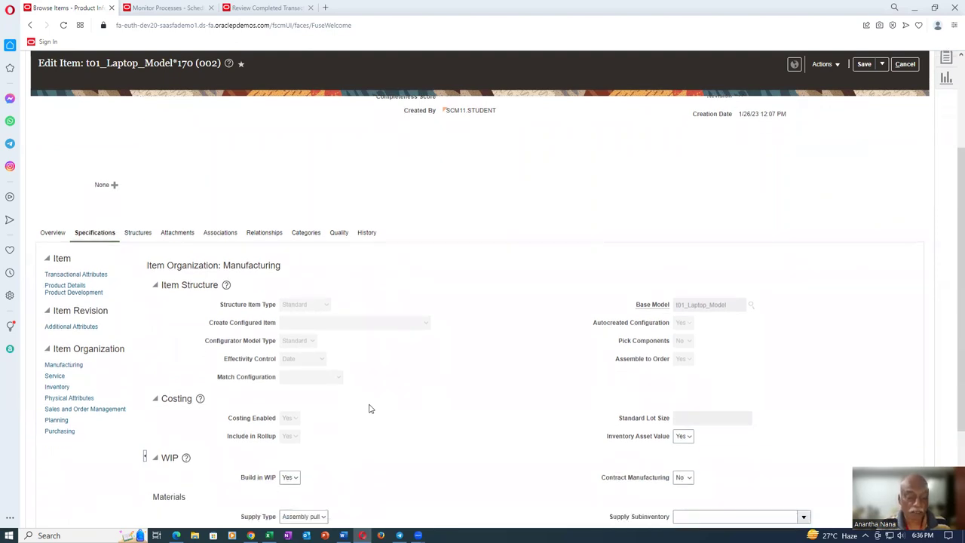
scroll(370, 409, "down", 2)
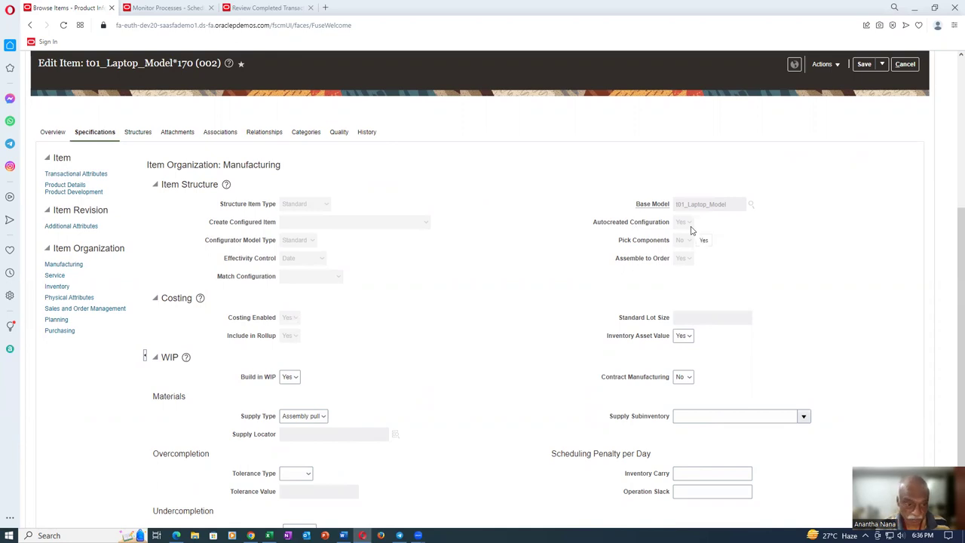
scroll(691, 230, "up", 3)
left_click(905, 64)
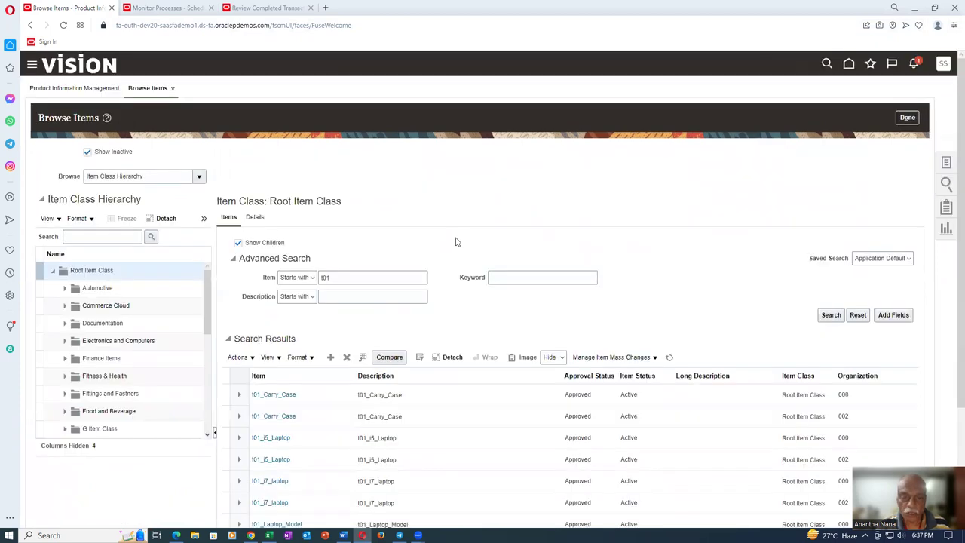
- Open item t01_Laptop_Model in organization 000 and review the item structure attributes in its manufacturing specifications
scroll(338, 423, "down", 3)
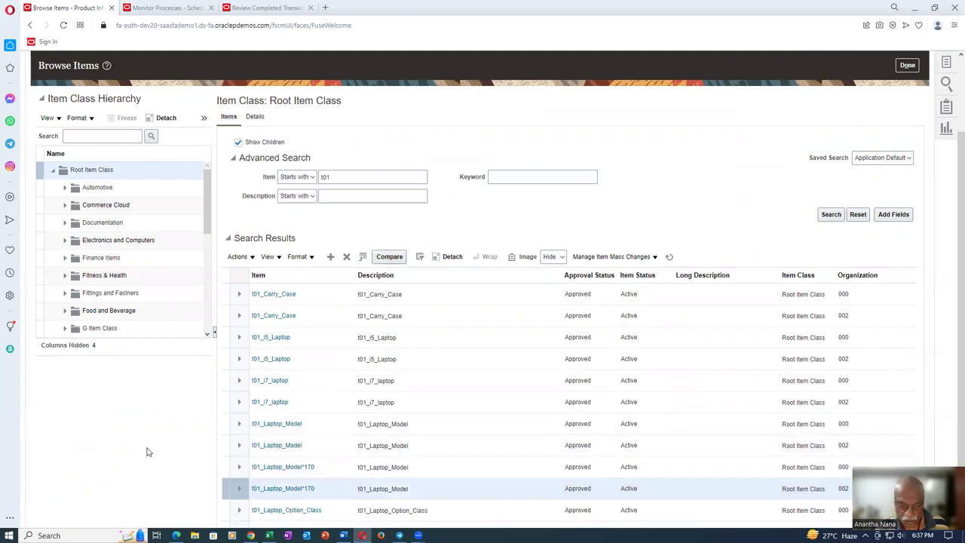
left_click(275, 425)
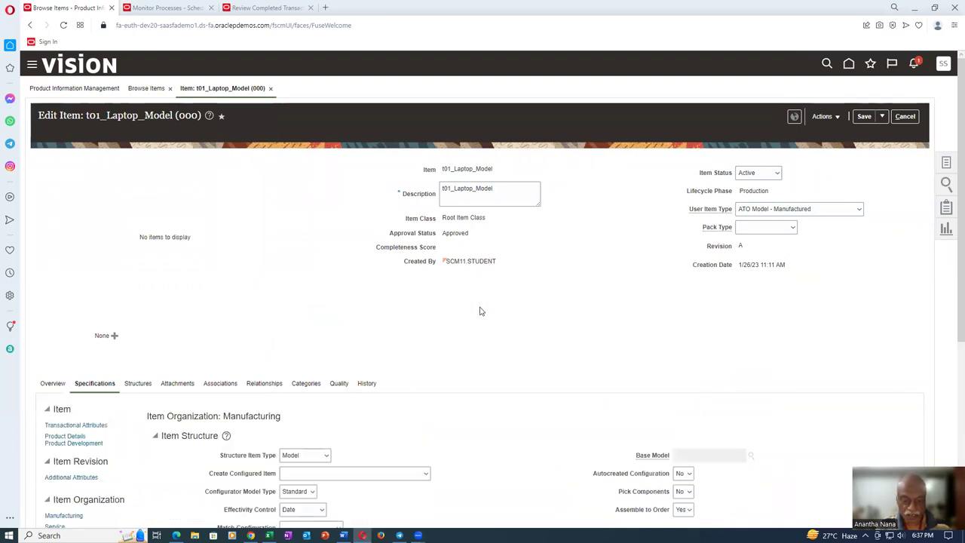
scroll(481, 310, "down", 2)
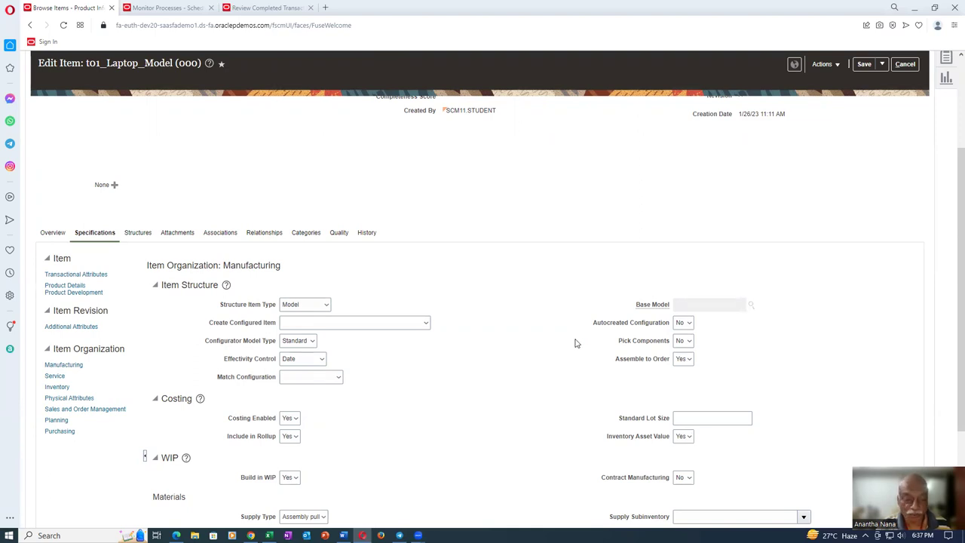
- Try to set Autocreated Configuration to Yes for the t01_Laptop_Model item and save it, reading and dismissing the messages
left_click(682, 323)
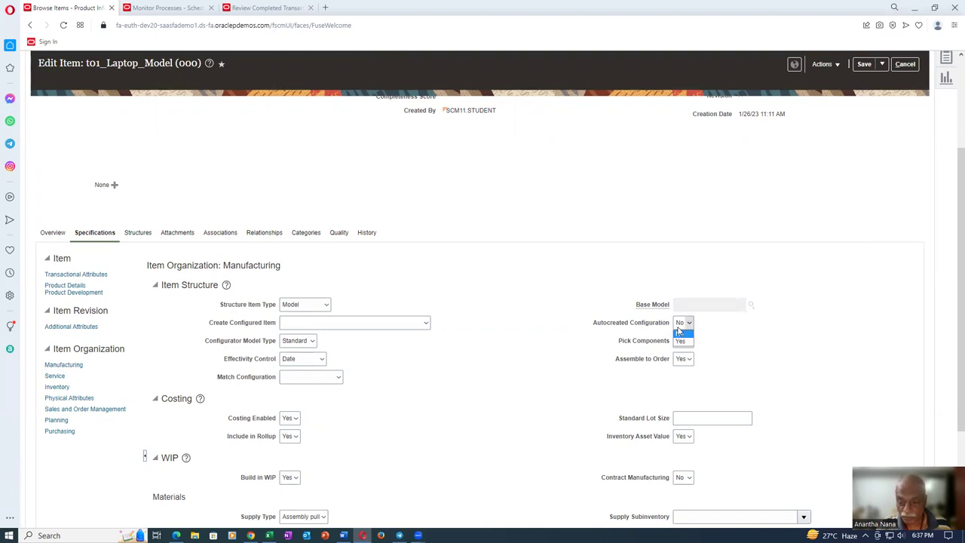
left_click(680, 340)
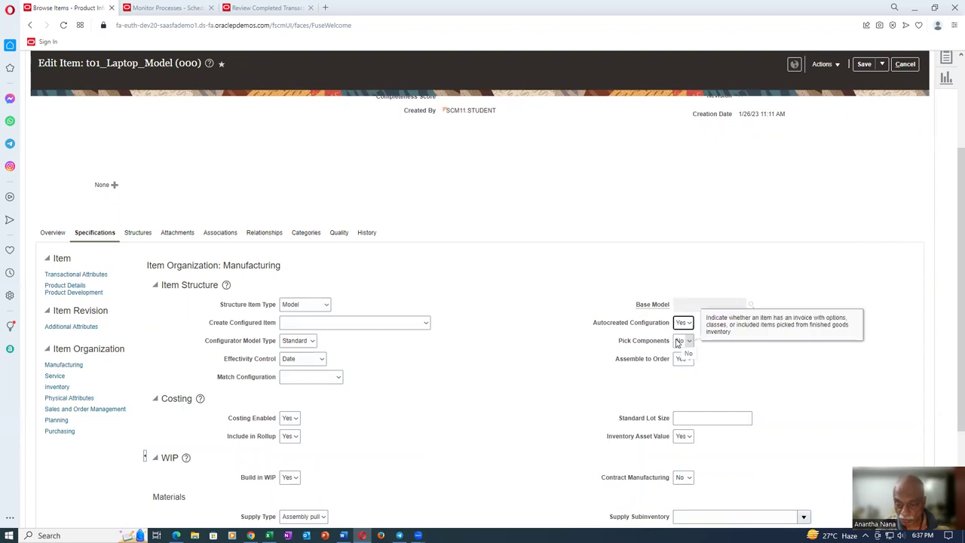
left_click(791, 57)
left_click(864, 64)
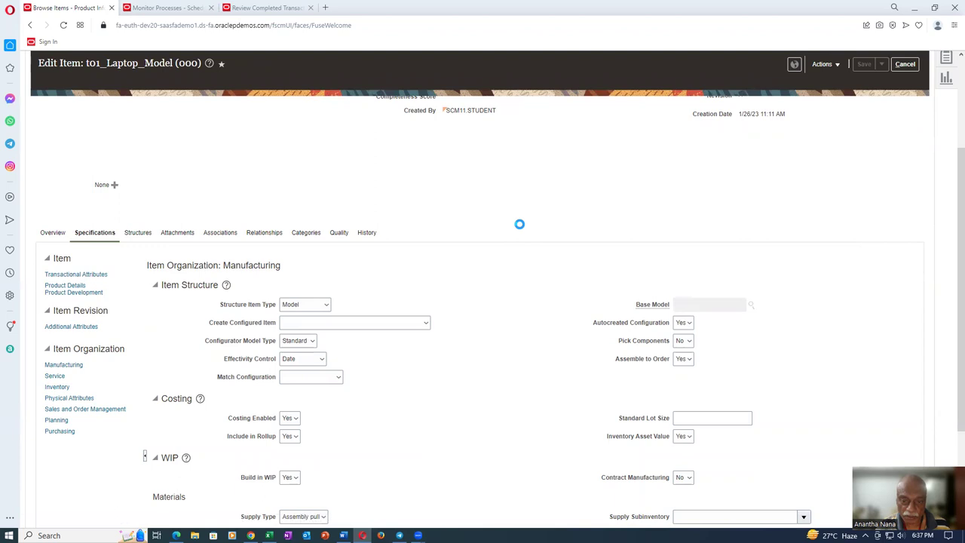
left_click_drag(384, 162, 445, 186)
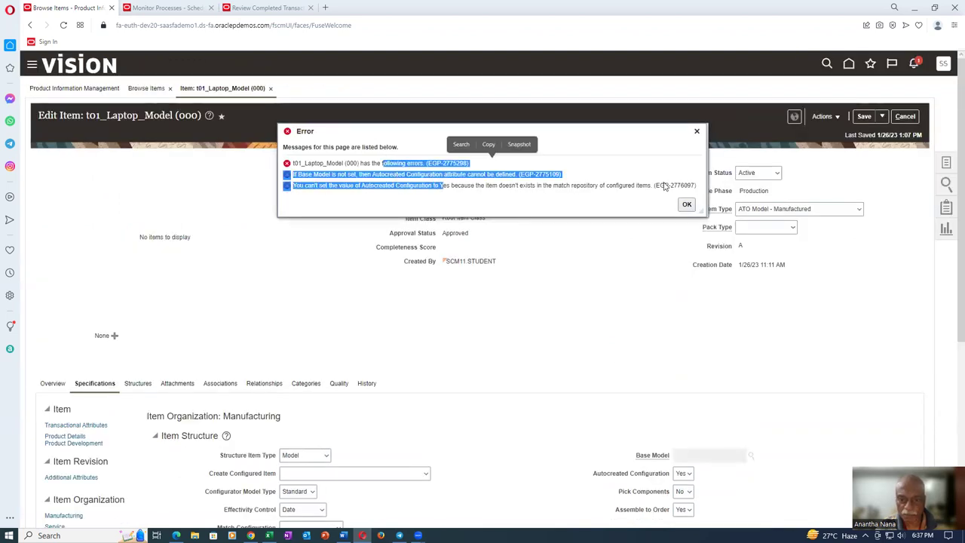
left_click(687, 204)
- Review the Create Configured Item choices and the other item structure attributes, and cancel the item edit, discarding unsaved changes
scroll(603, 365, "down", 2)
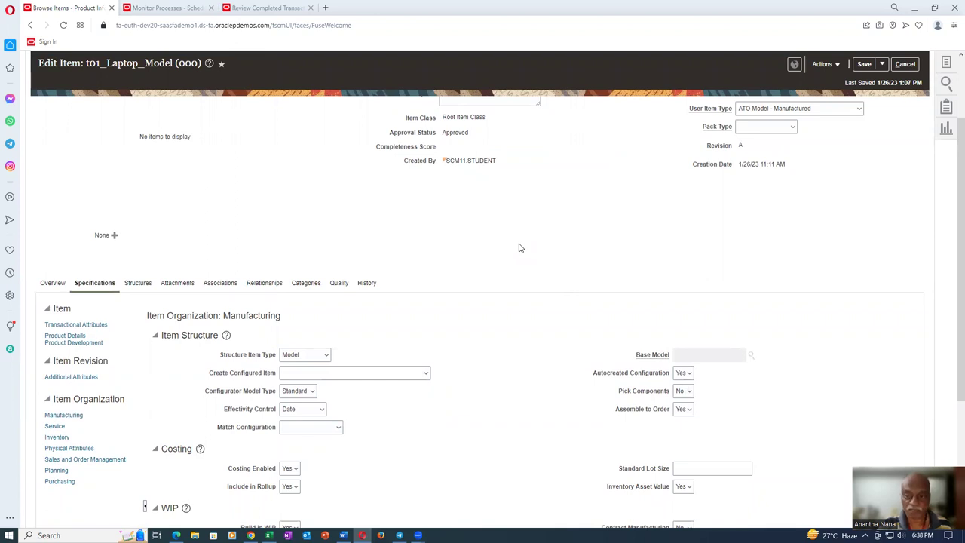
scroll(558, 242, "up", 2)
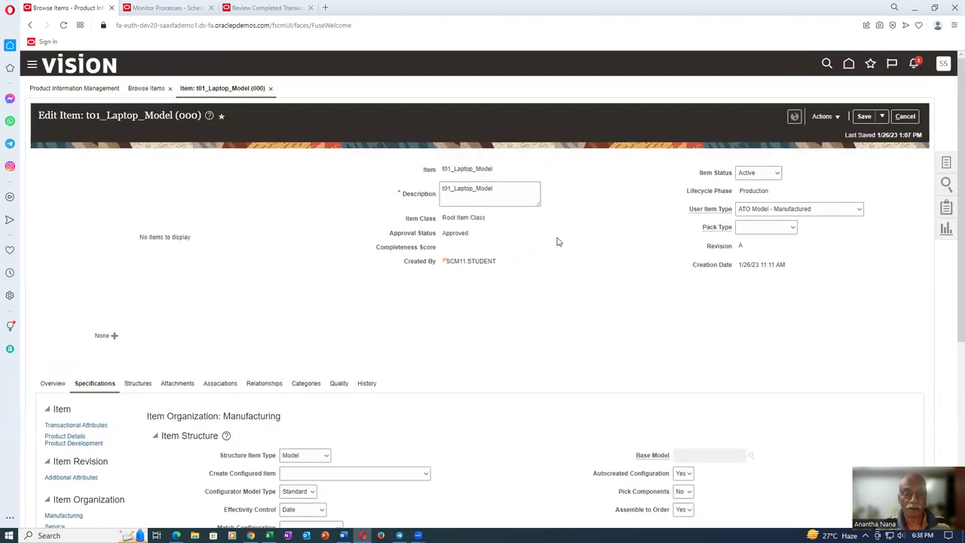
scroll(492, 313, "down", 3)
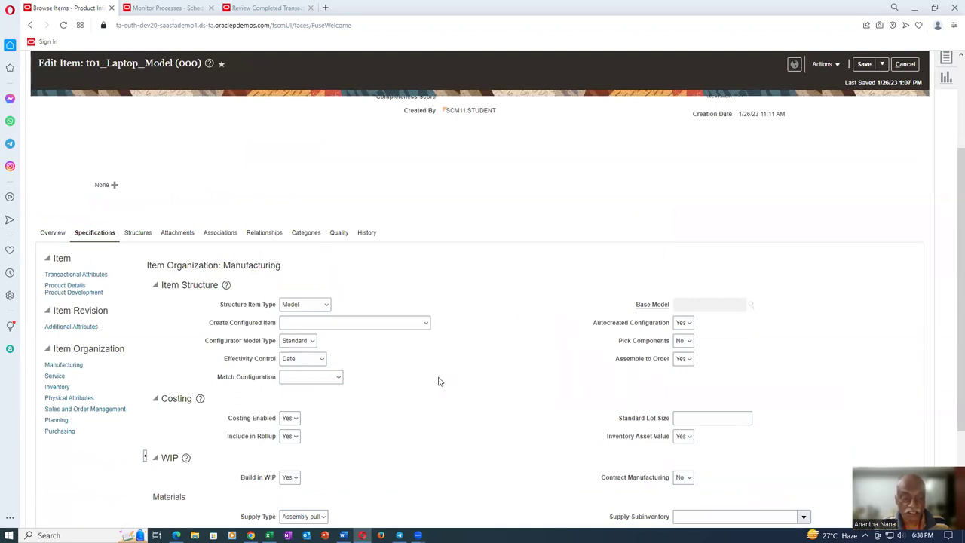
left_click(383, 326)
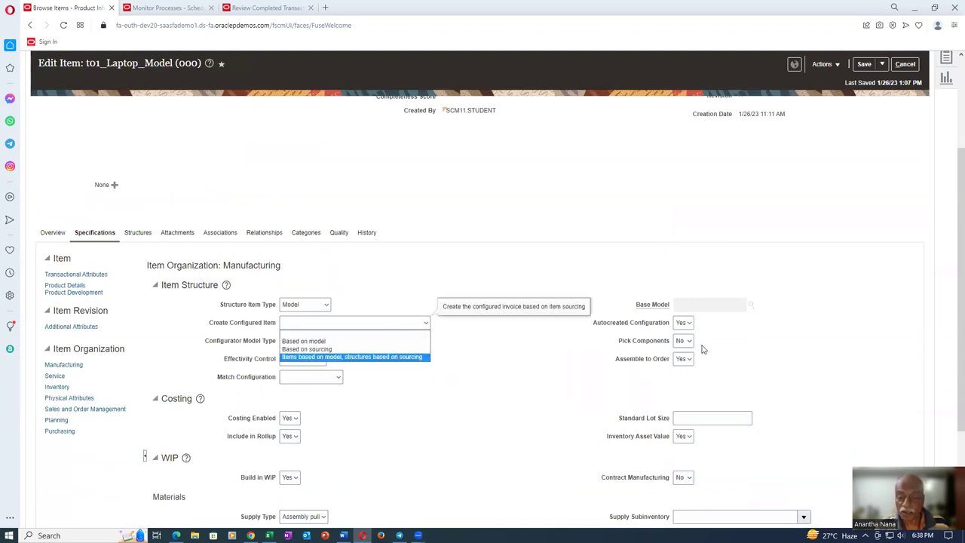
left_click(683, 324)
left_click(680, 337)
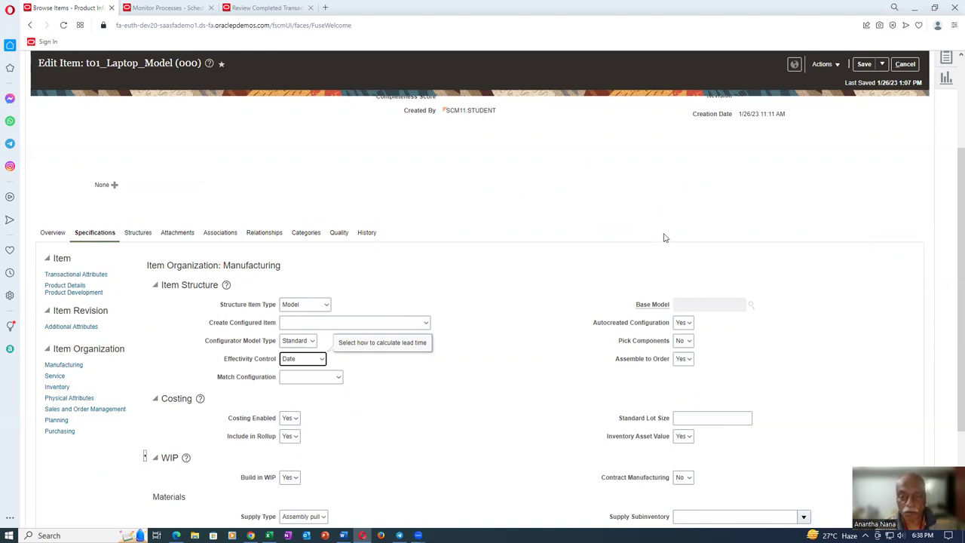
left_click(905, 64)
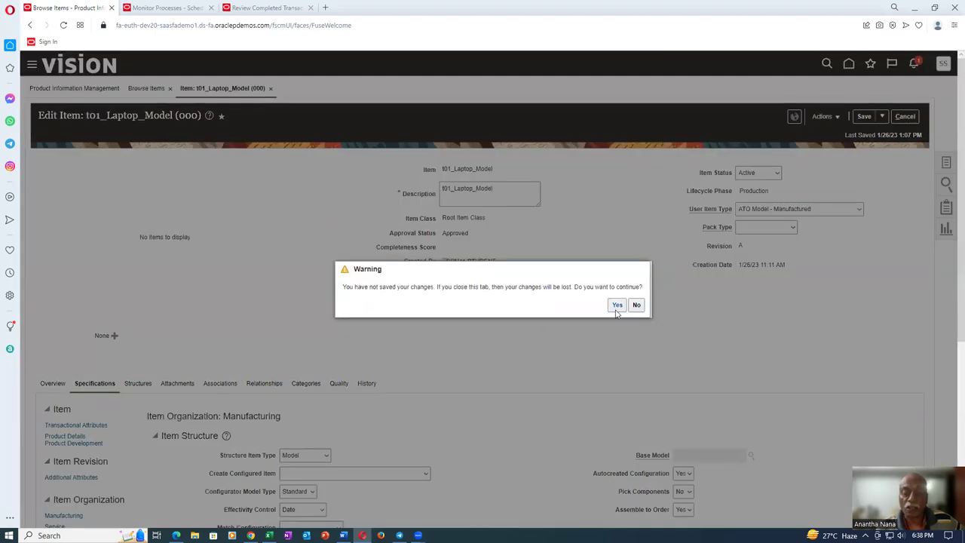
left_click(616, 306)
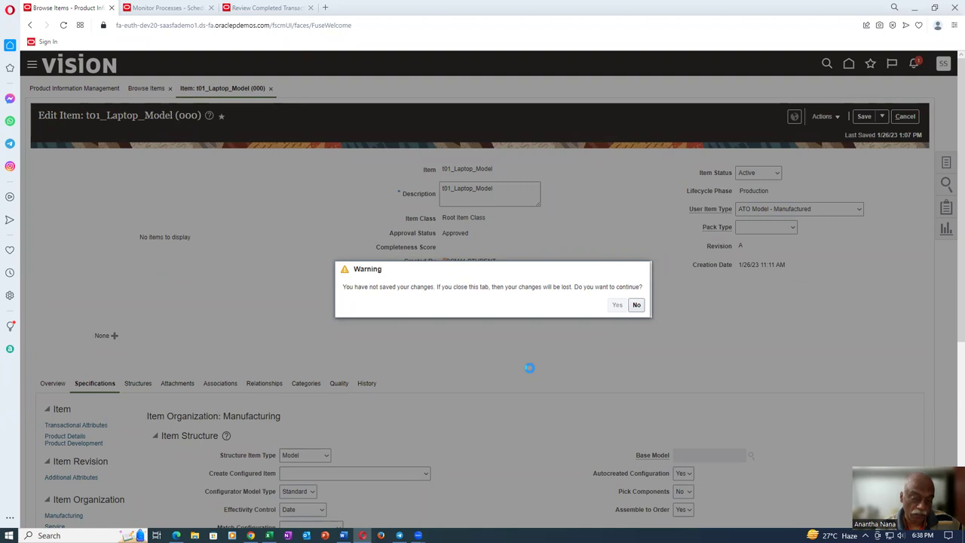